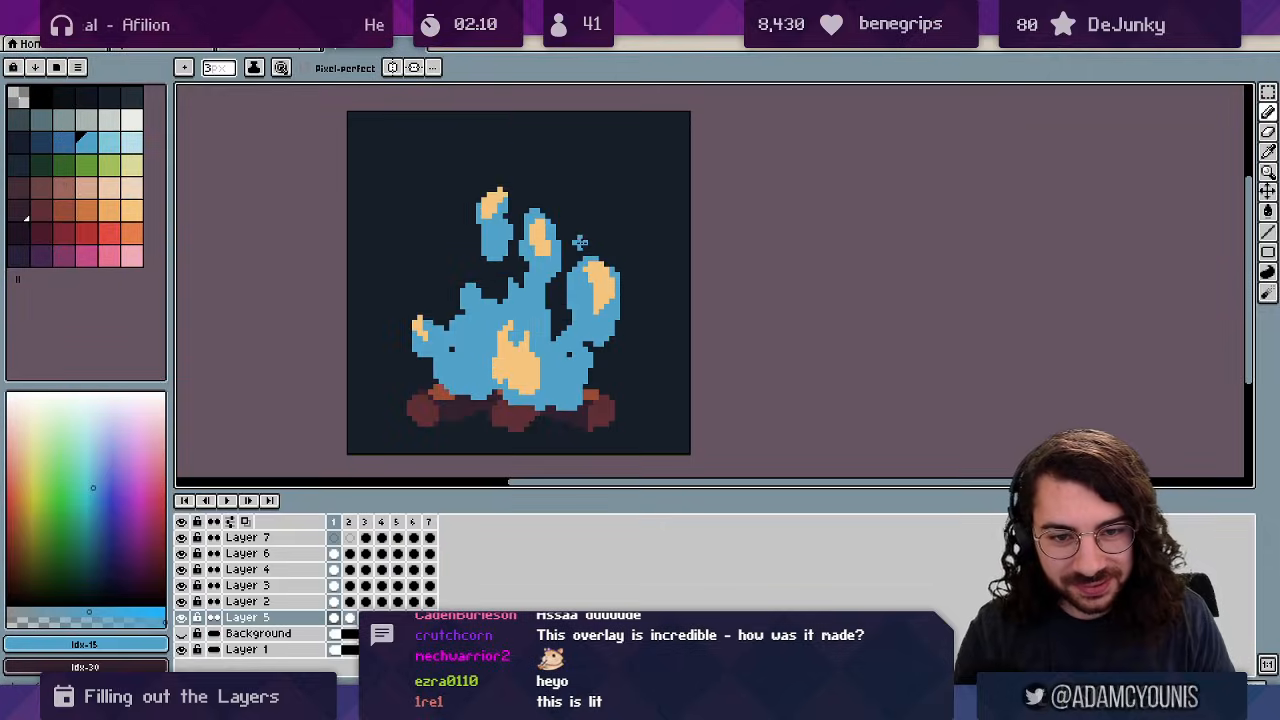
Step back and forth between frames 1, 6 and 7 of the campfire animation.
key(Left)
key(Left)
key(Right)
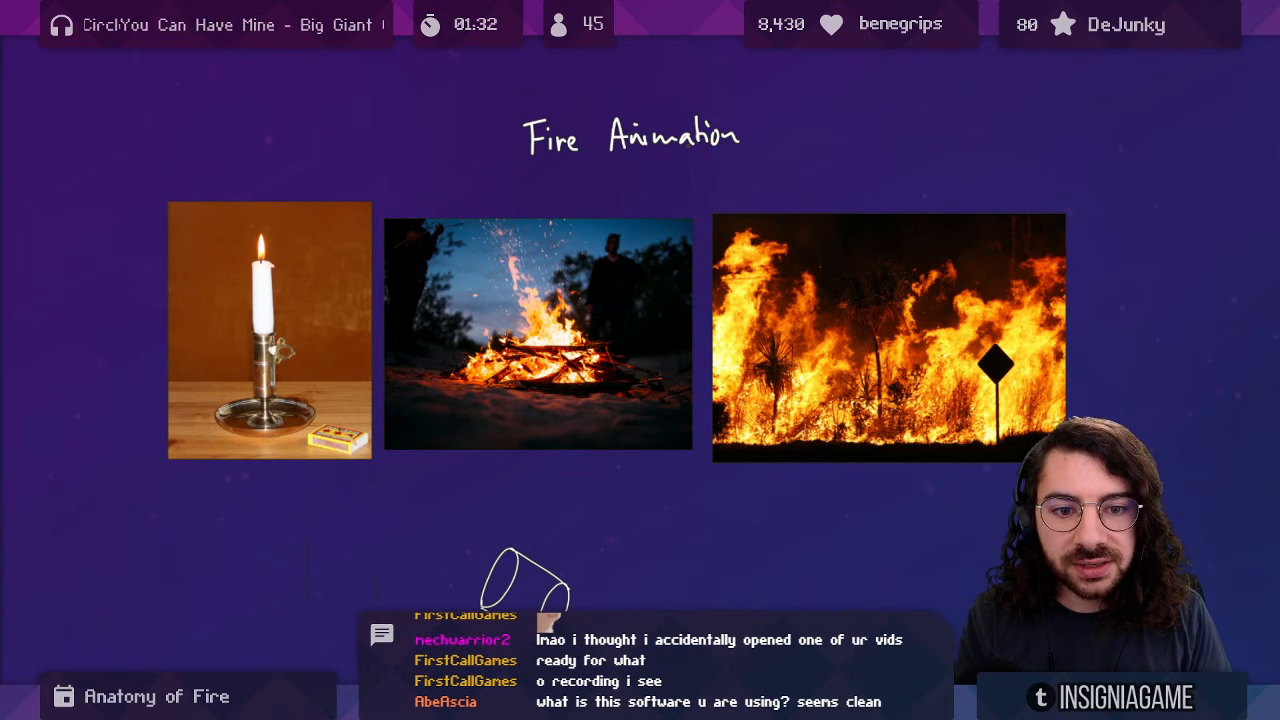
Zoom and pan across the candle, campfire and wildfire photos, ending close on the candle.
scroll(616, 255, up, 3)
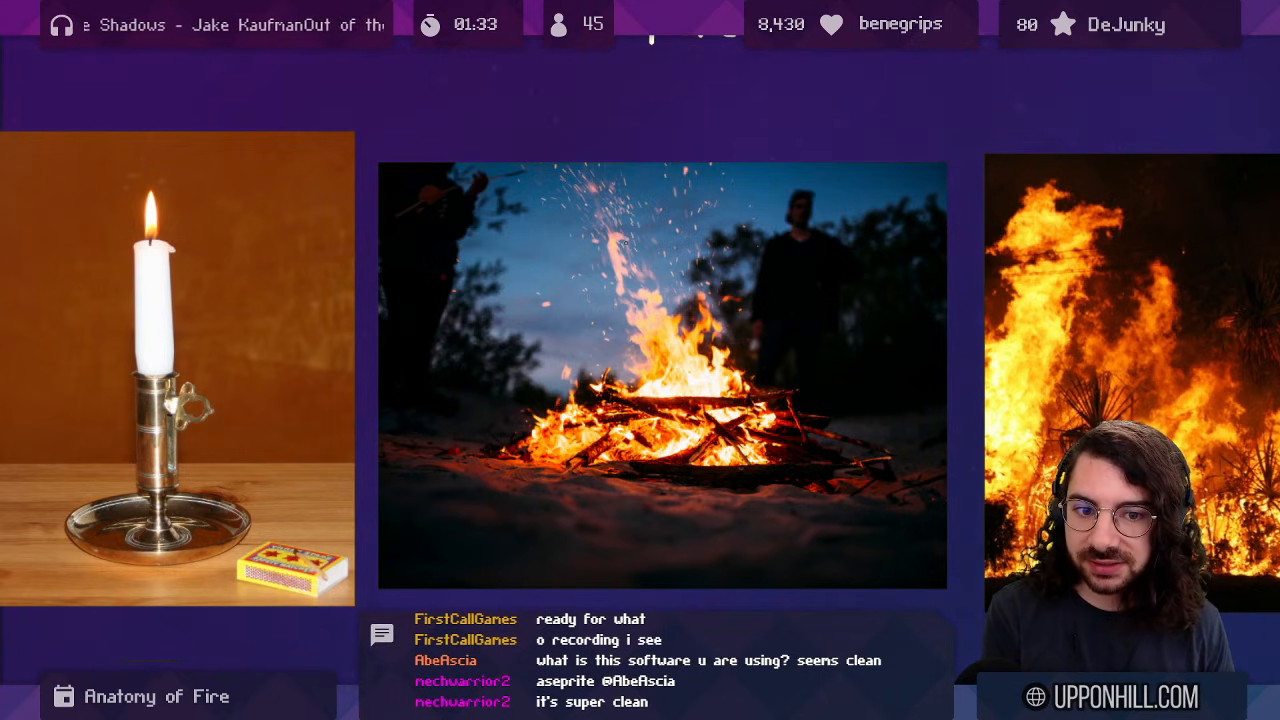
drag(378, 311, 412, 257)
drag(484, 291, 412, 285)
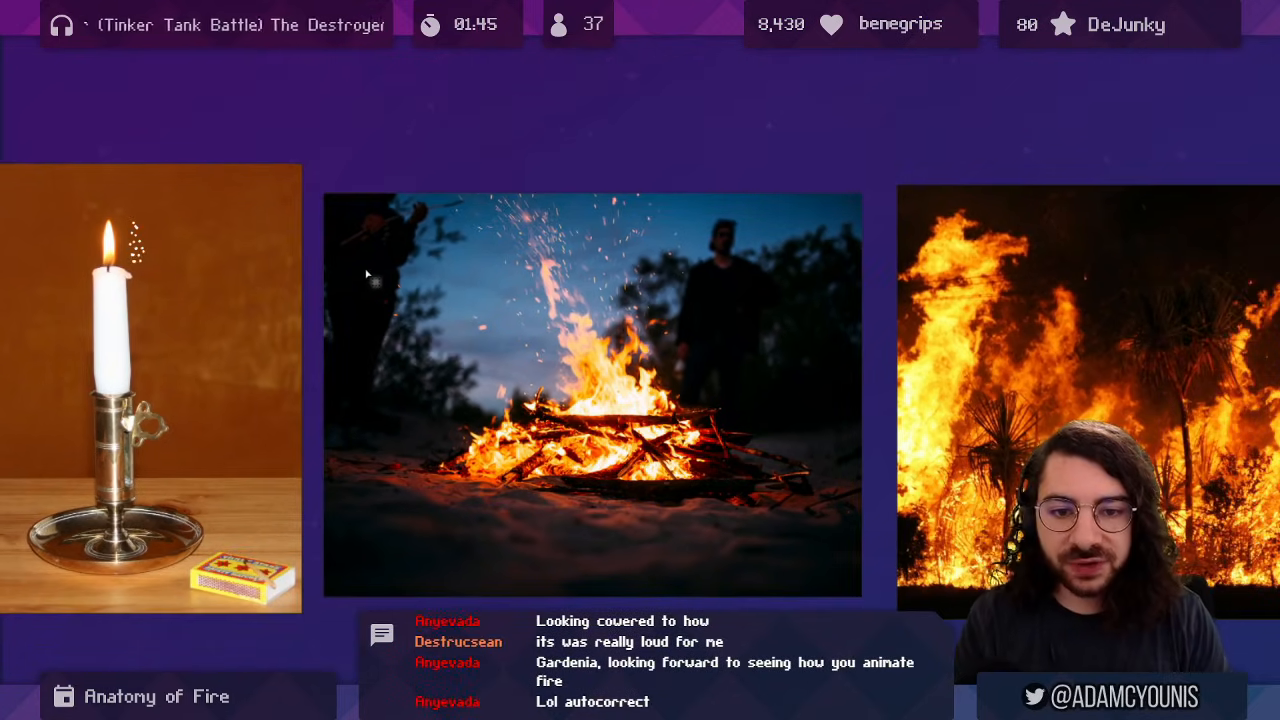
scroll(543, 309, up, 5)
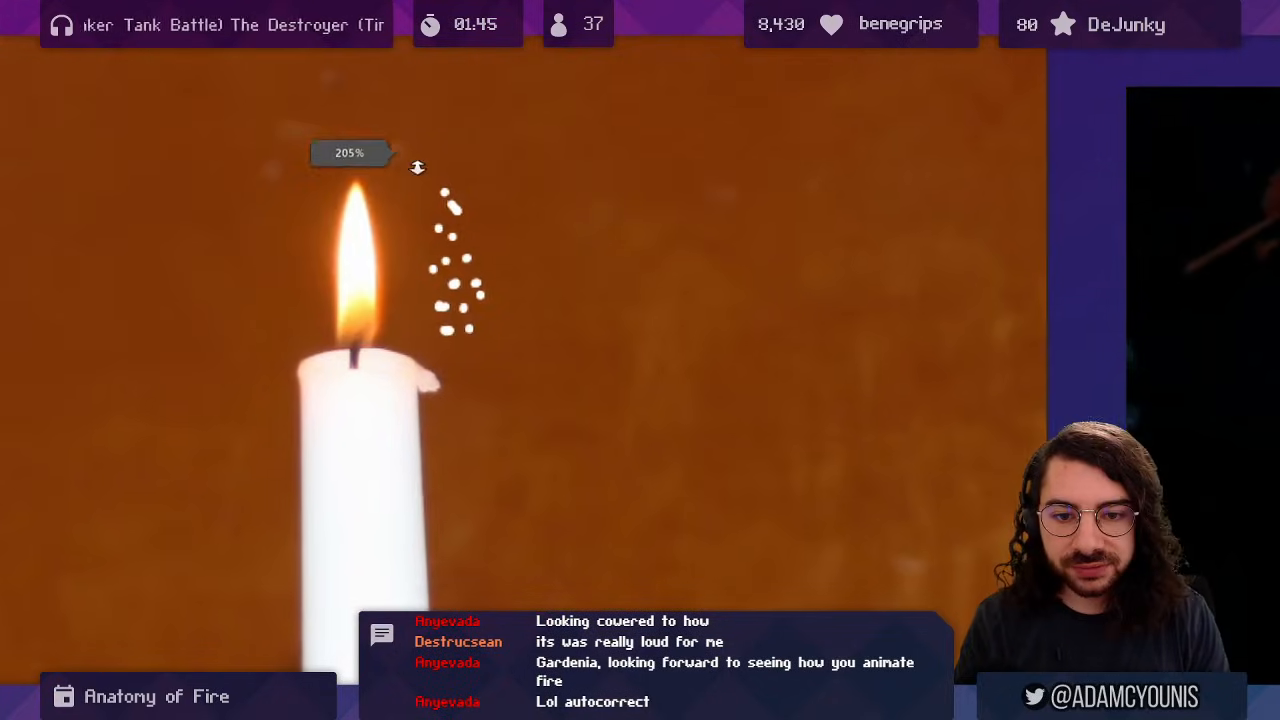
Zoom into the candle photo and add a white spark dot beside the flame.
drag(418, 168, 455, 204)
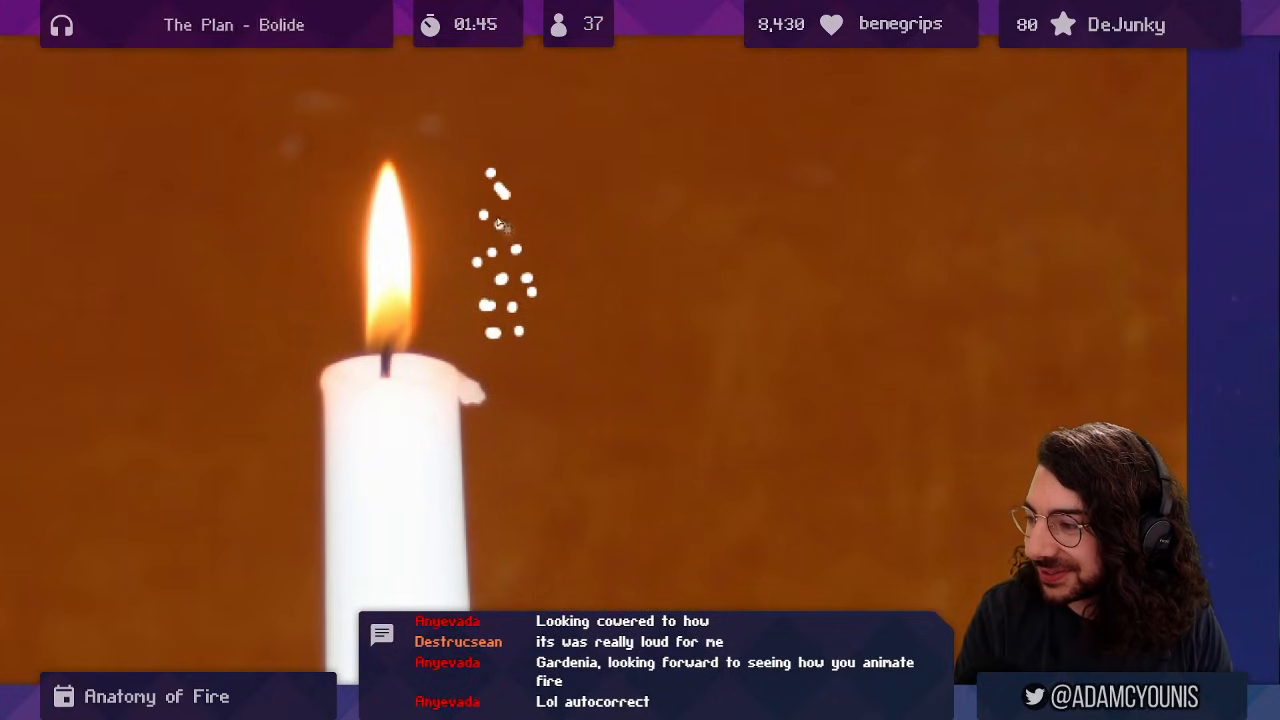
click(499, 224)
drag(457, 362, 484, 360)
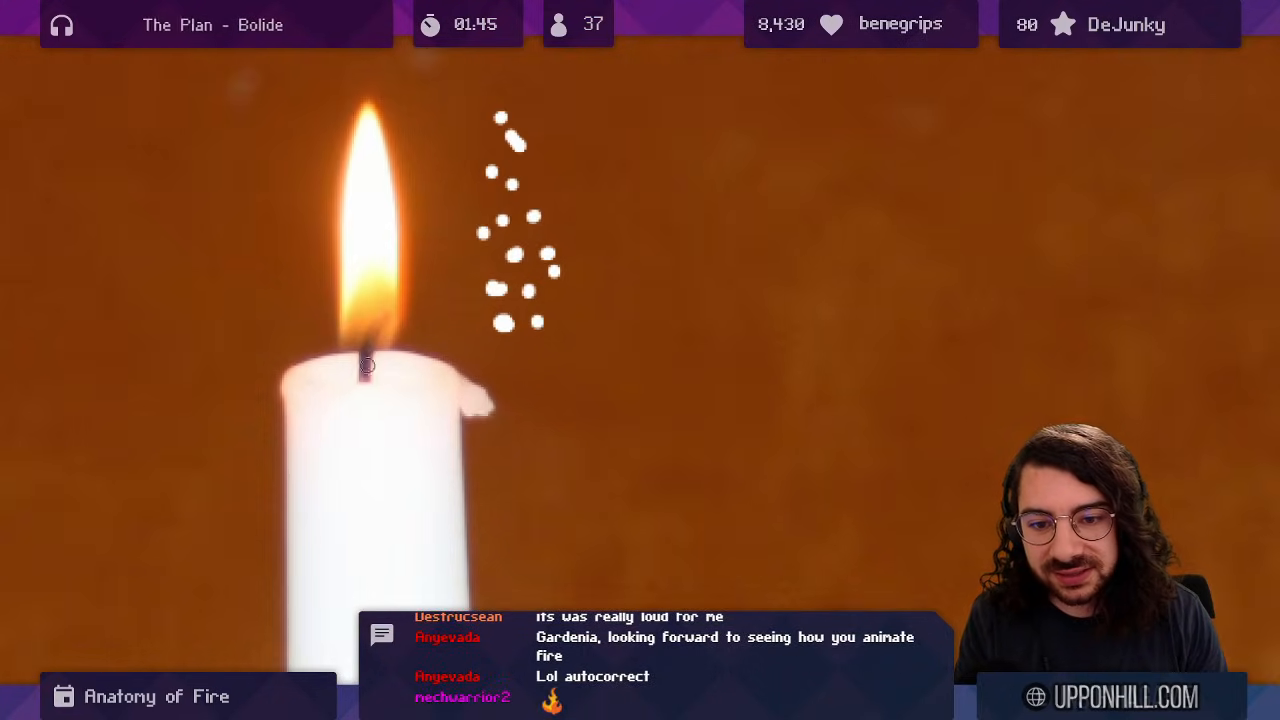
drag(330, 271, 389, 271)
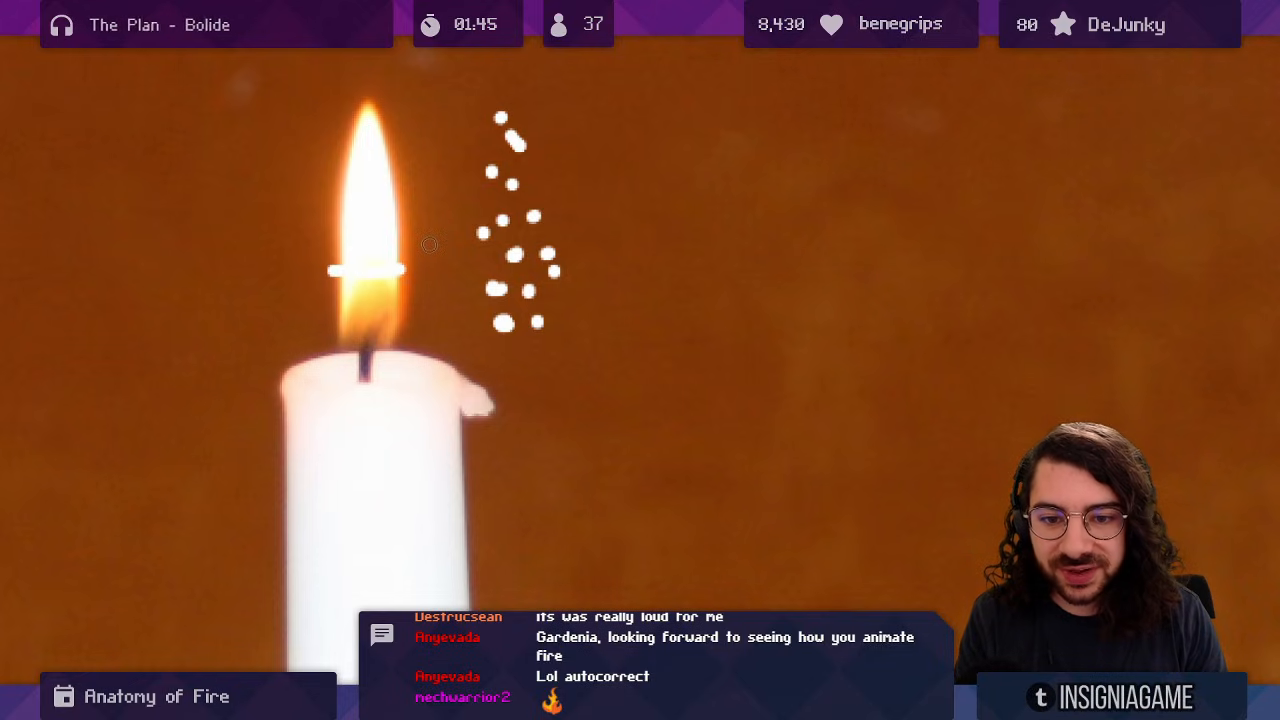
drag(357, 100, 378, 99)
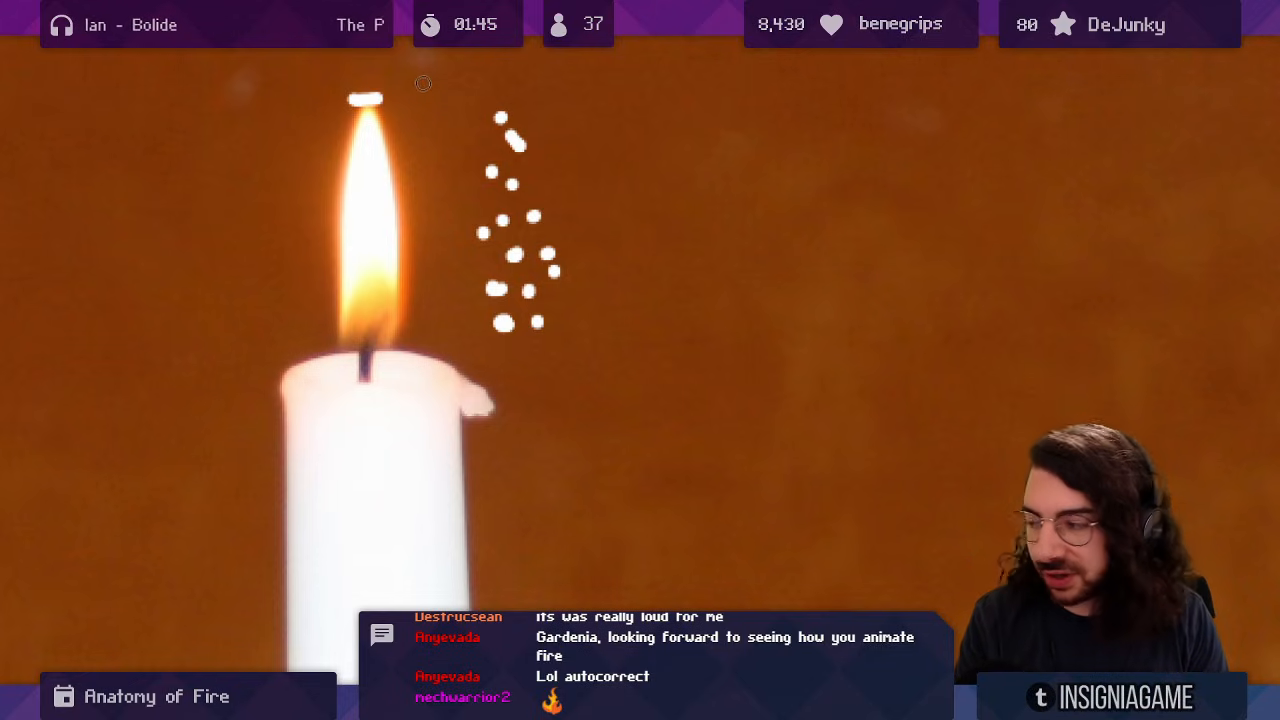
key(ctrl+z)
mouse_move(418, 232)
mouse_down()
mouse_move(368, 280)
mouse_move(398, 297)
mouse_up()
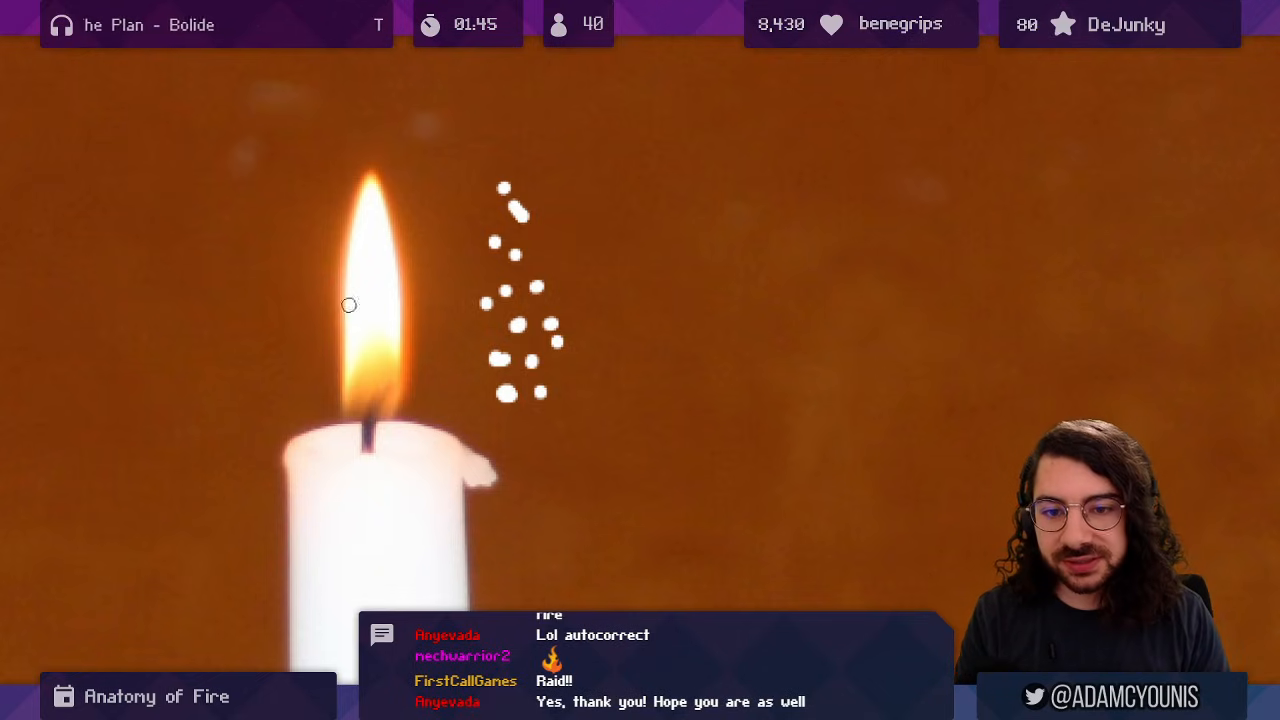
Sketch arrows on both sides of the candle flame, undo them, and pan down to the campfire photo.
mouse_move(320, 303)
mouse_down()
mouse_move(292, 263)
mouse_move(299, 233)
mouse_up()
drag(276, 233, 296, 208)
key(ctrl+z)
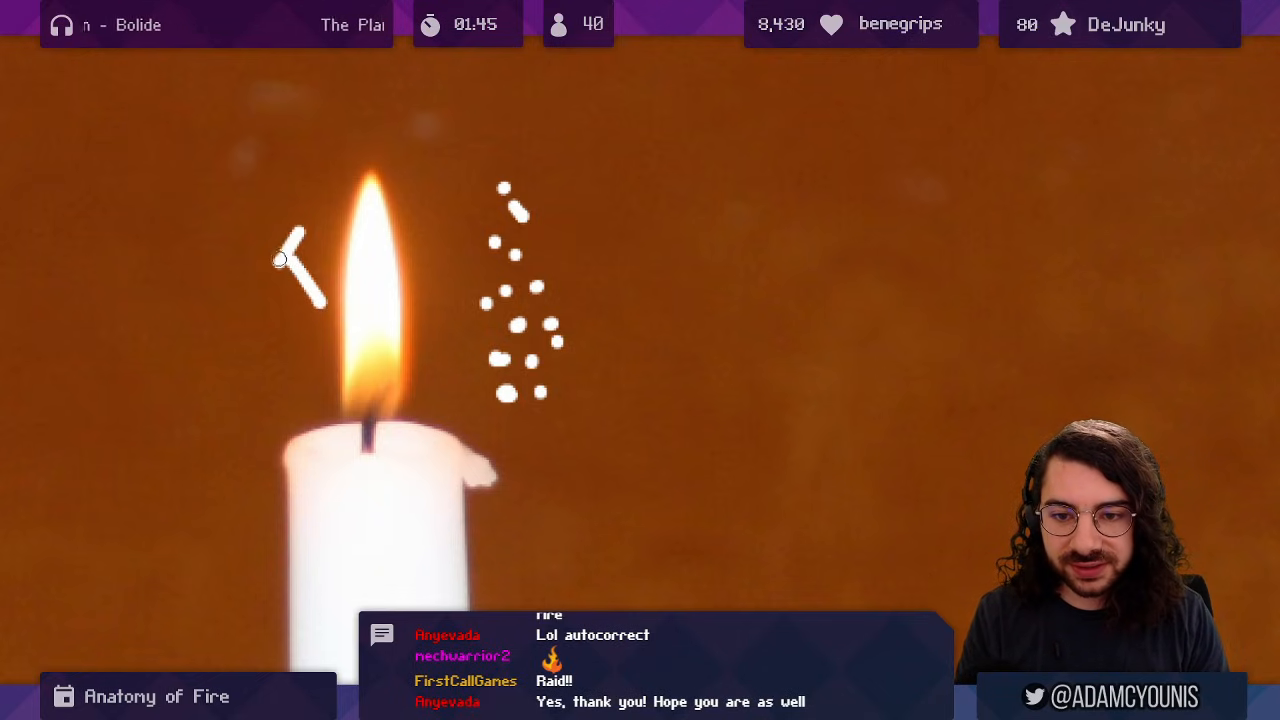
drag(279, 260, 300, 233)
drag(410, 236, 465, 185)
drag(440, 156, 490, 142)
key(ctrl+z)
key(ctrl+z)
key(ctrl+z)
key(ctrl+z)
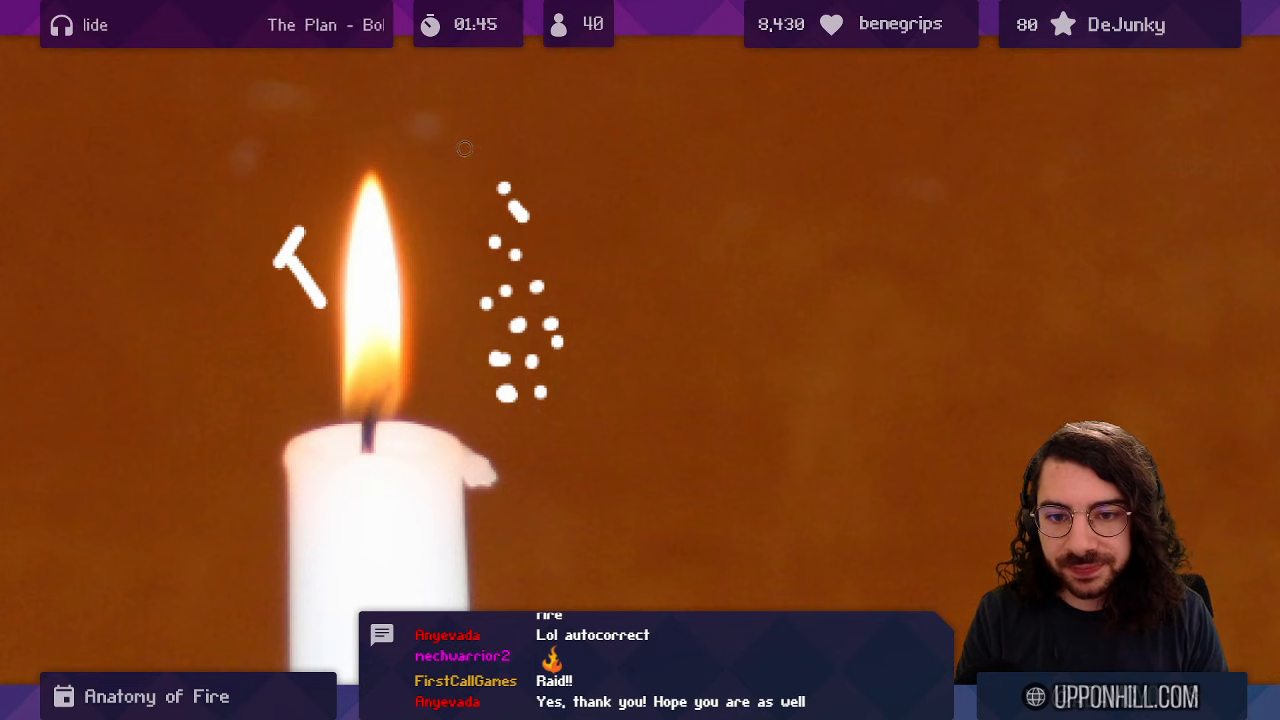
key(ctrl+z)
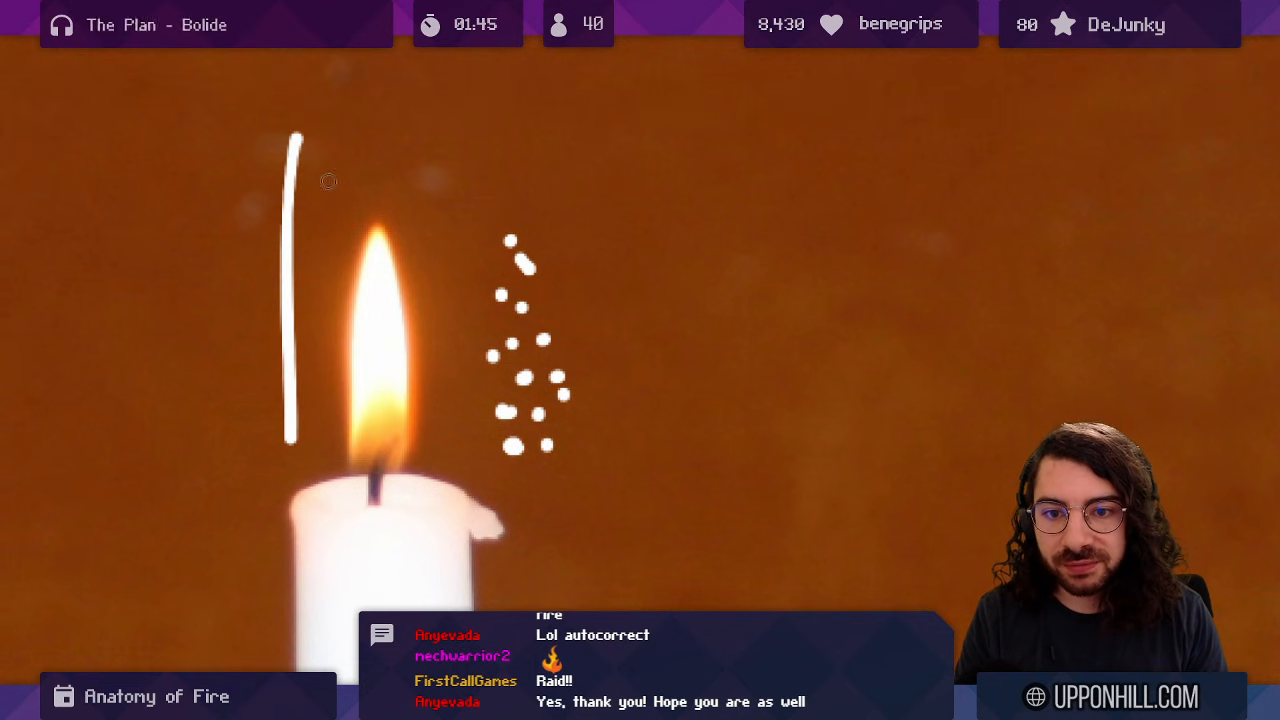
key(ctrl+z)
drag(524, 233, 526, 283)
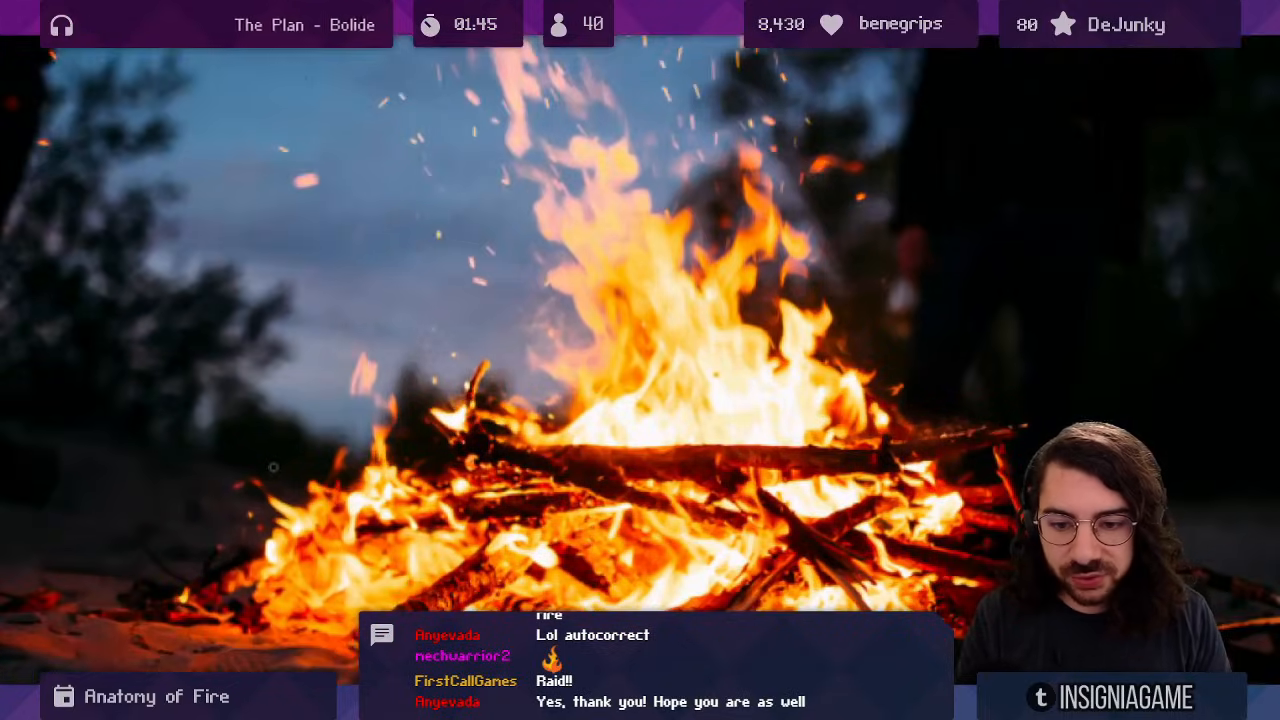
Sketch flame outlines over the campfire photo, then undo them.
drag(273, 467, 278, 470)
key(ctrl+z)
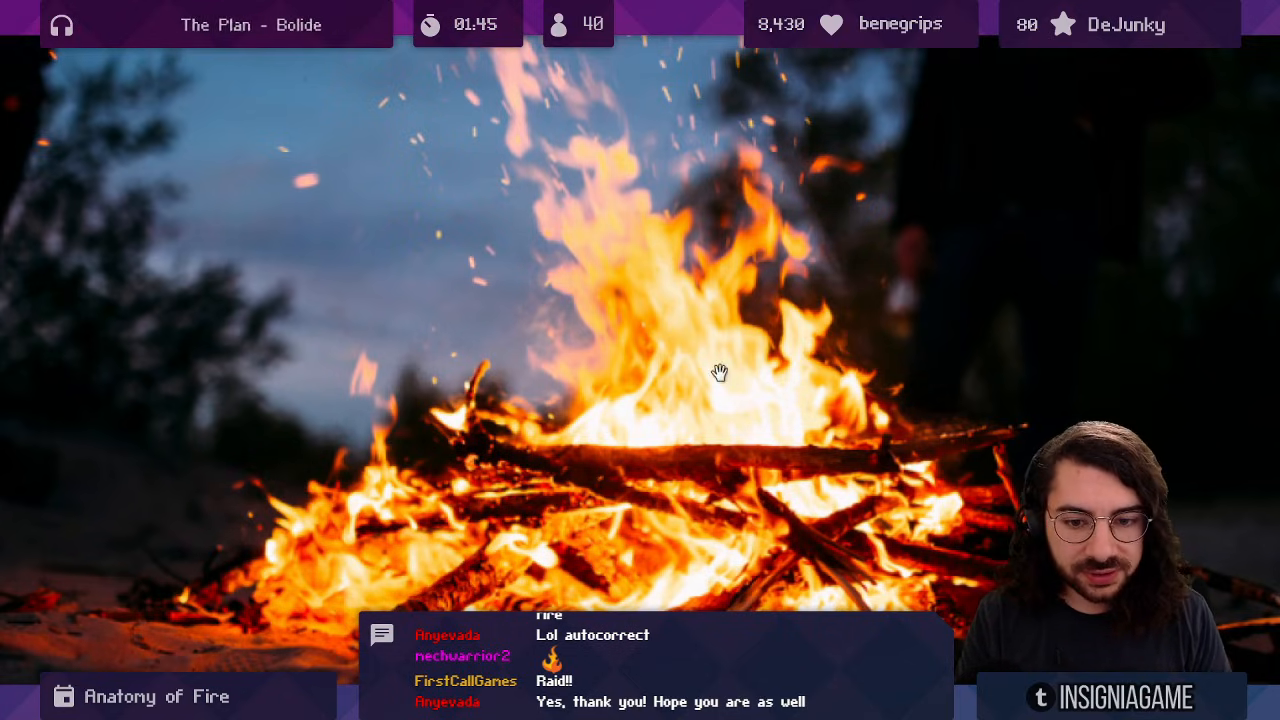
drag(720, 373, 684, 403)
scroll(584, 382, down, 1)
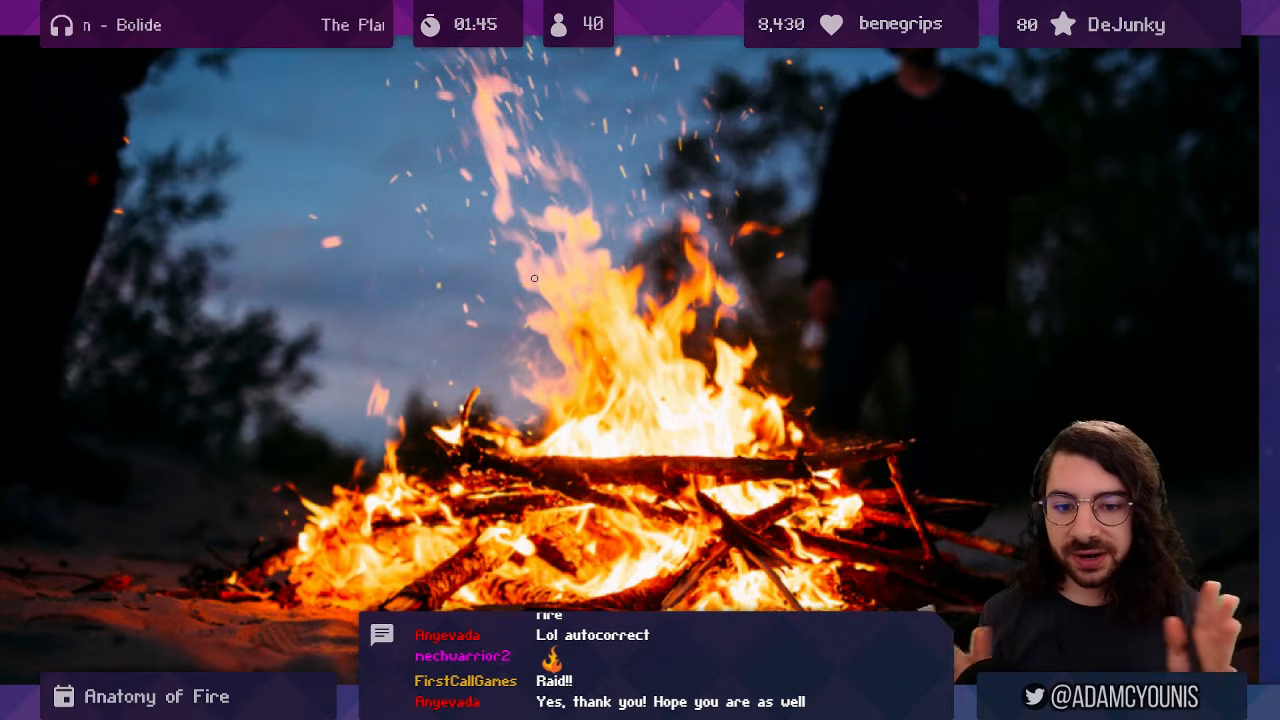
drag(585, 226, 544, 286)
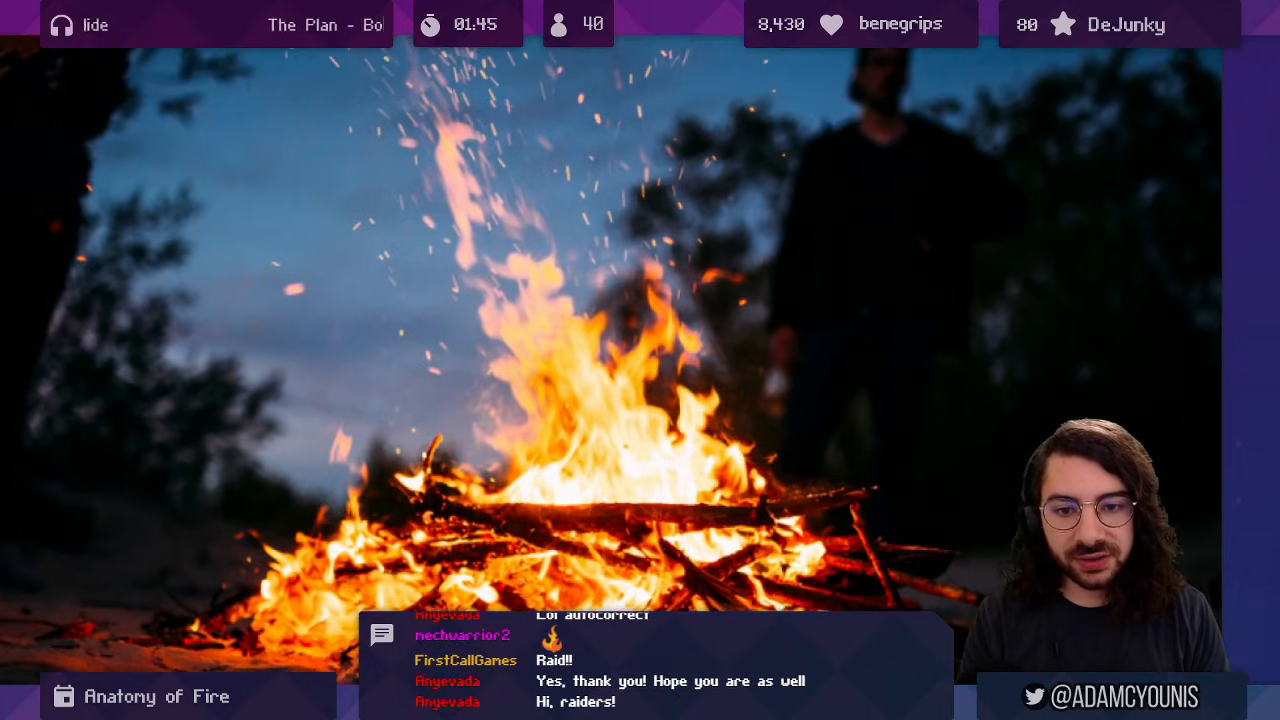
mouse_move(373, 100)
mouse_down()
mouse_move(477, 420)
mouse_move(387, 395)
mouse_up()
drag(546, 183, 603, 196)
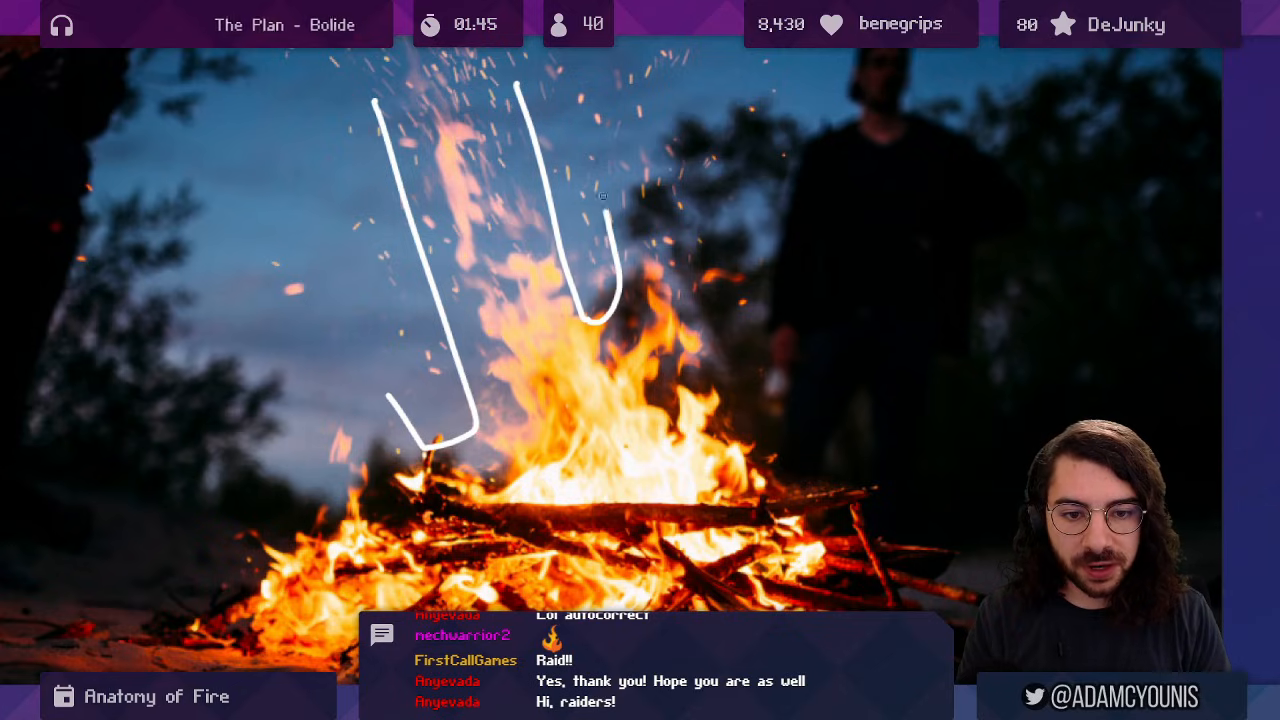
mouse_move(705, 242)
mouse_down()
mouse_move(668, 384)
mouse_move(750, 349)
mouse_move(727, 438)
mouse_move(768, 438)
mouse_up()
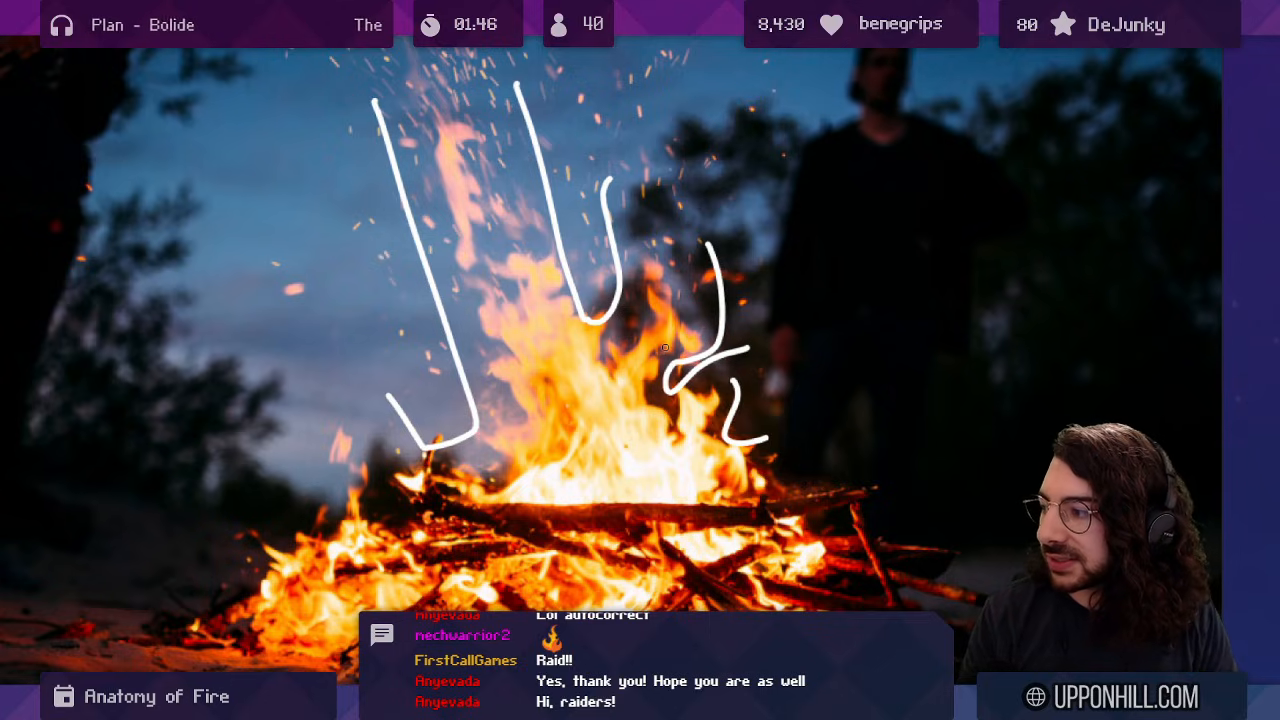
key(ctrl+z)
key(ctrl+z)
key(ctrl+z)
key(ctrl+z)
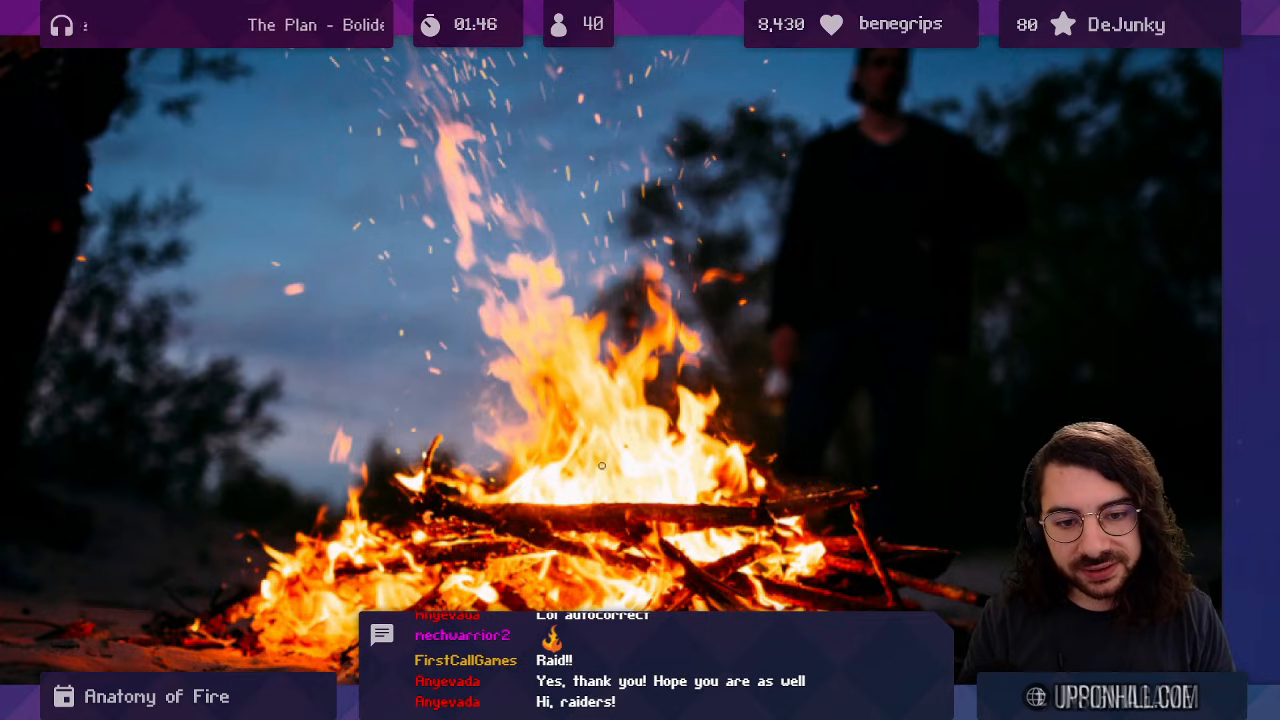
Draw a rising arrow, set the pen to cyan (Red 23), add cyan flame strokes, then undo them.
mouse_move(610, 480)
mouse_down()
mouse_move(545, 325)
mouse_move(564, 330)
mouse_up()
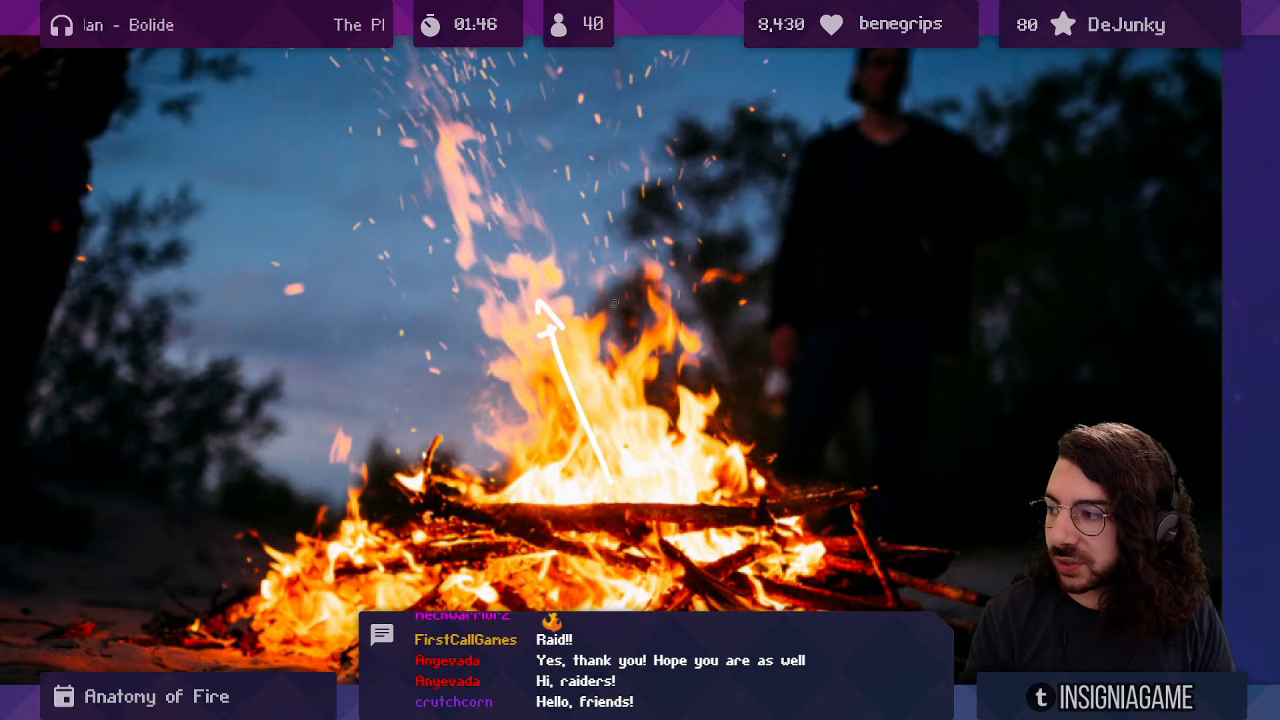
drag(588, 263, 607, 318)
drag(649, 281, 611, 348)
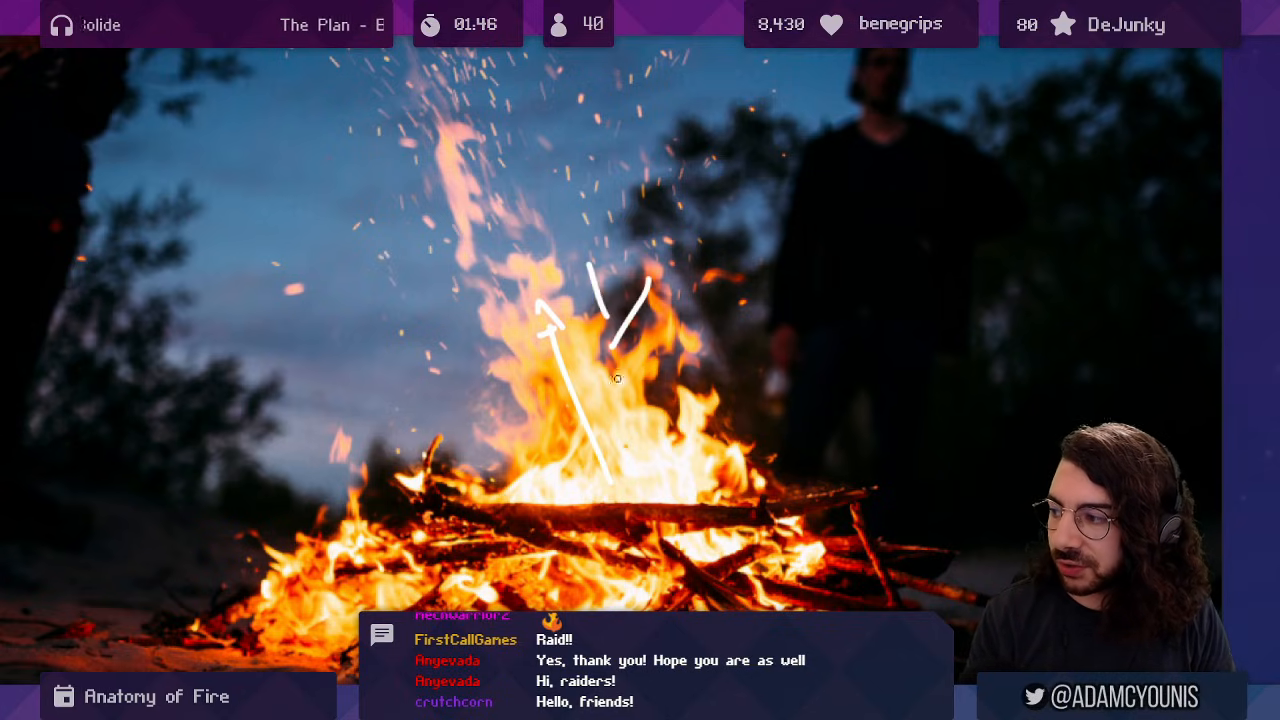
key(ctrl+z)
key(ctrl+z)
key(ctrl+z)
key(ctrl+z)
click(85, 25)
click(89, 74)
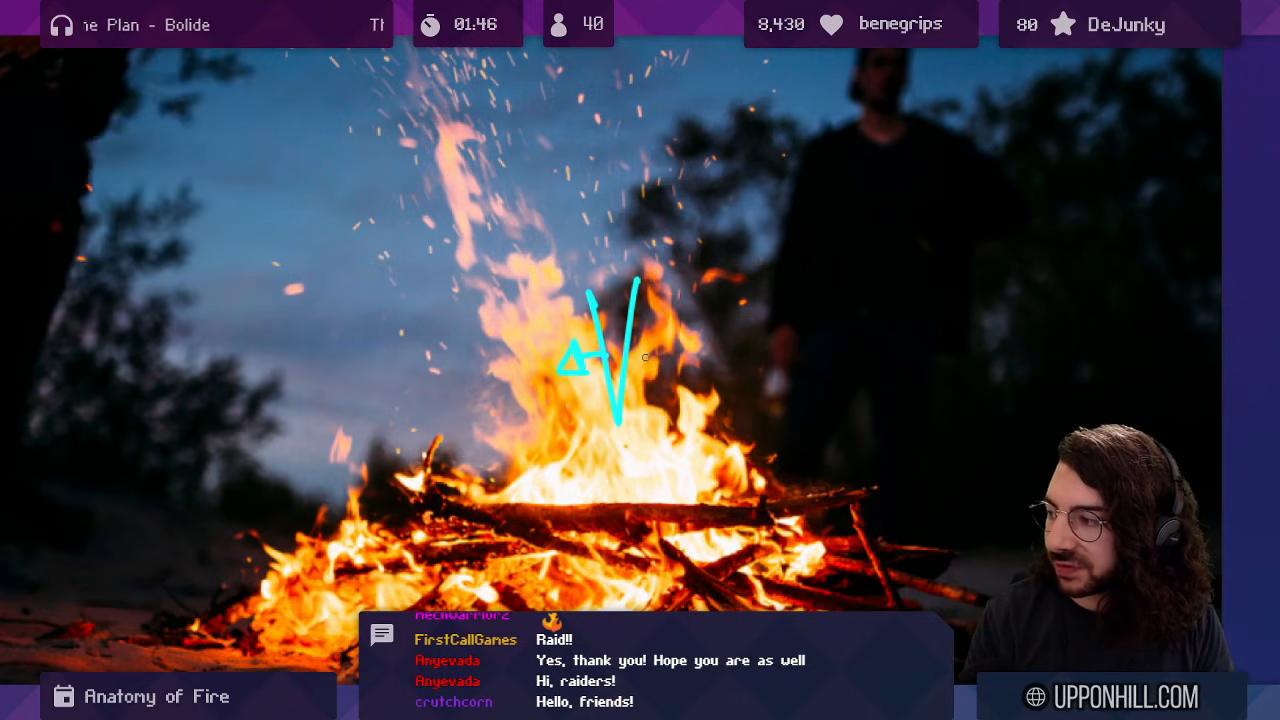
drag(588, 472, 497, 229)
mouse_move(629, 356)
mouse_down()
mouse_move(652, 373)
mouse_move(672, 338)
mouse_up()
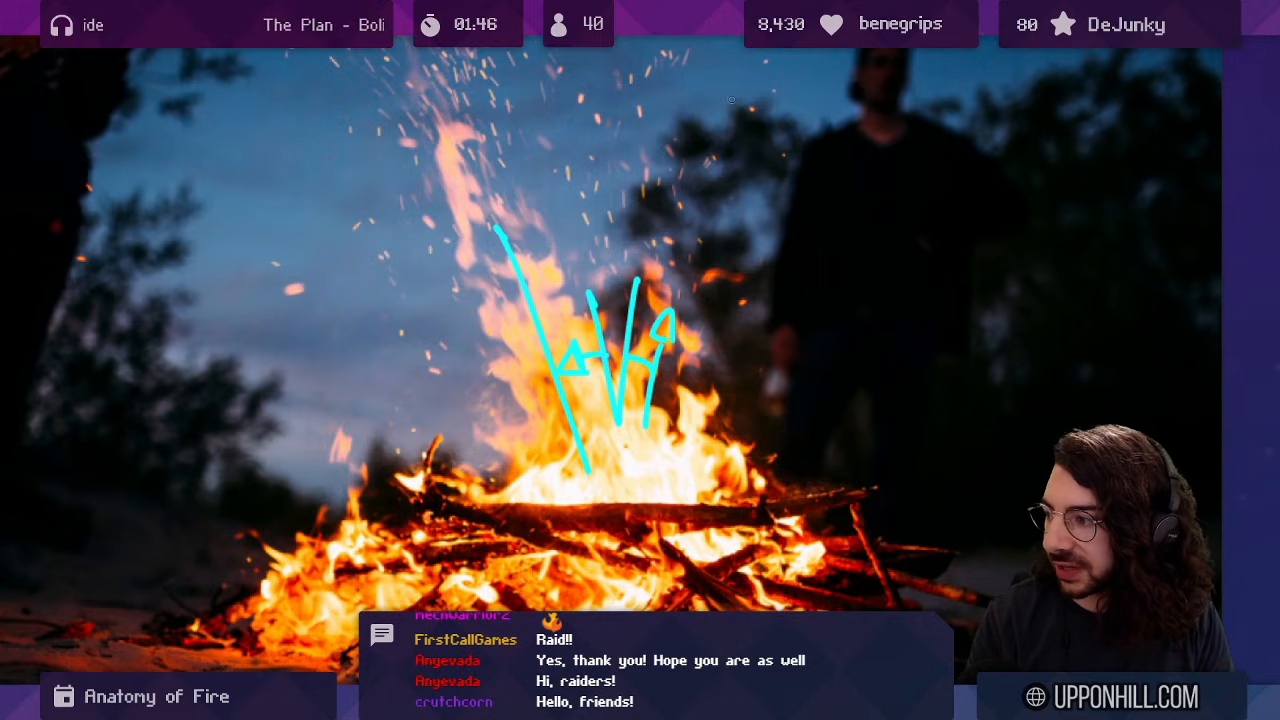
key(ctrl+z)
key(ctrl+z)
key(ctrl+z)
key(ctrl+z)
key(ctrl+z)
key(ctrl+z)
key(ctrl+z)
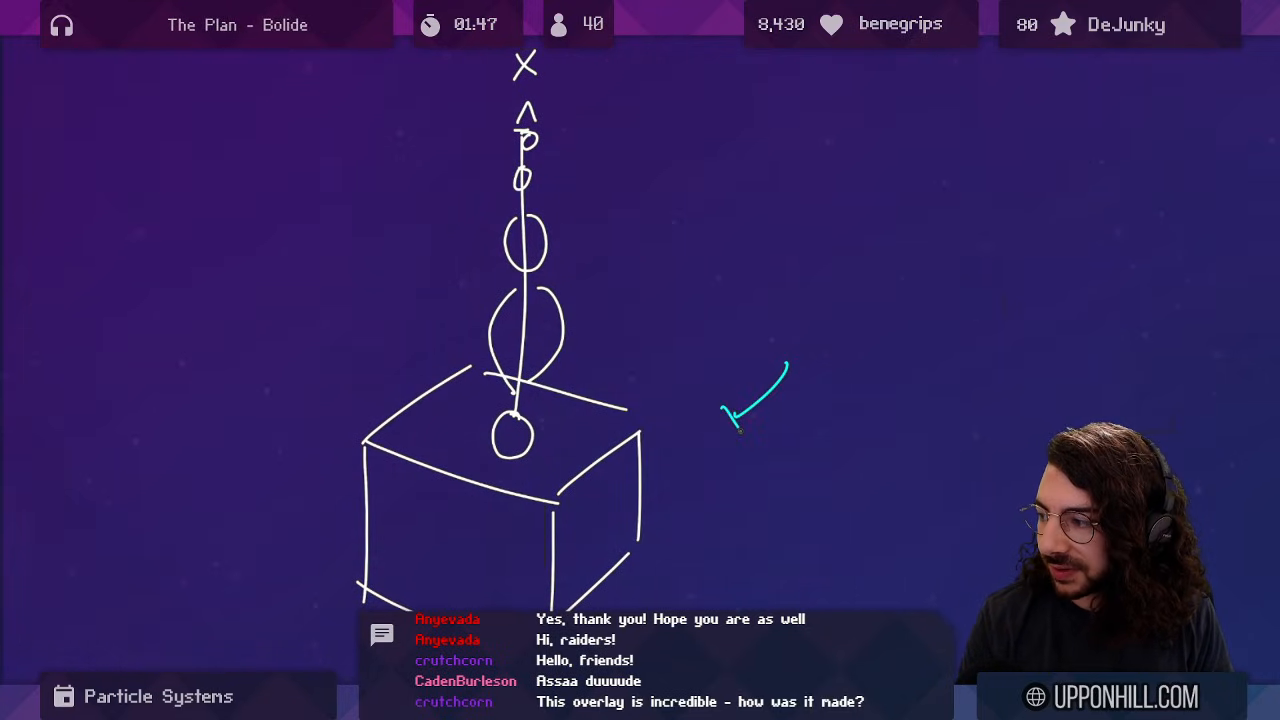
Set the pen colour back to white with Red at 255.
click(150, 32)
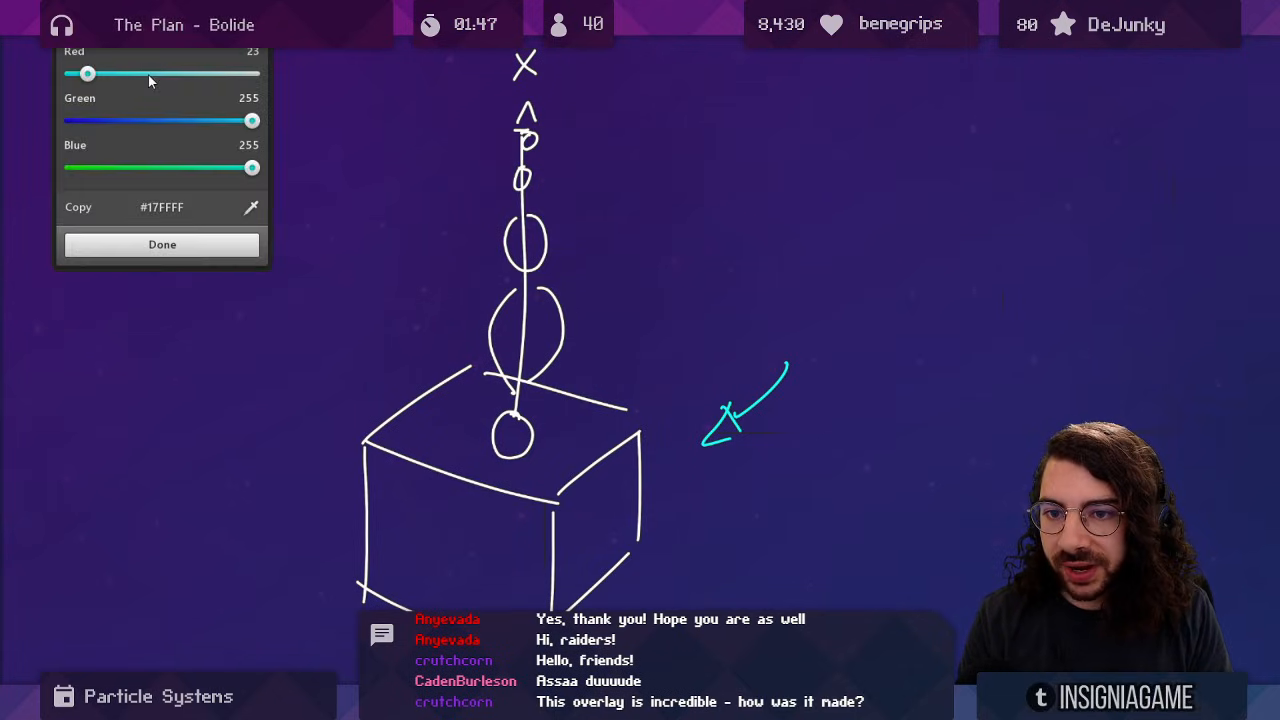
drag(149, 75, 252, 76)
click(186, 251)
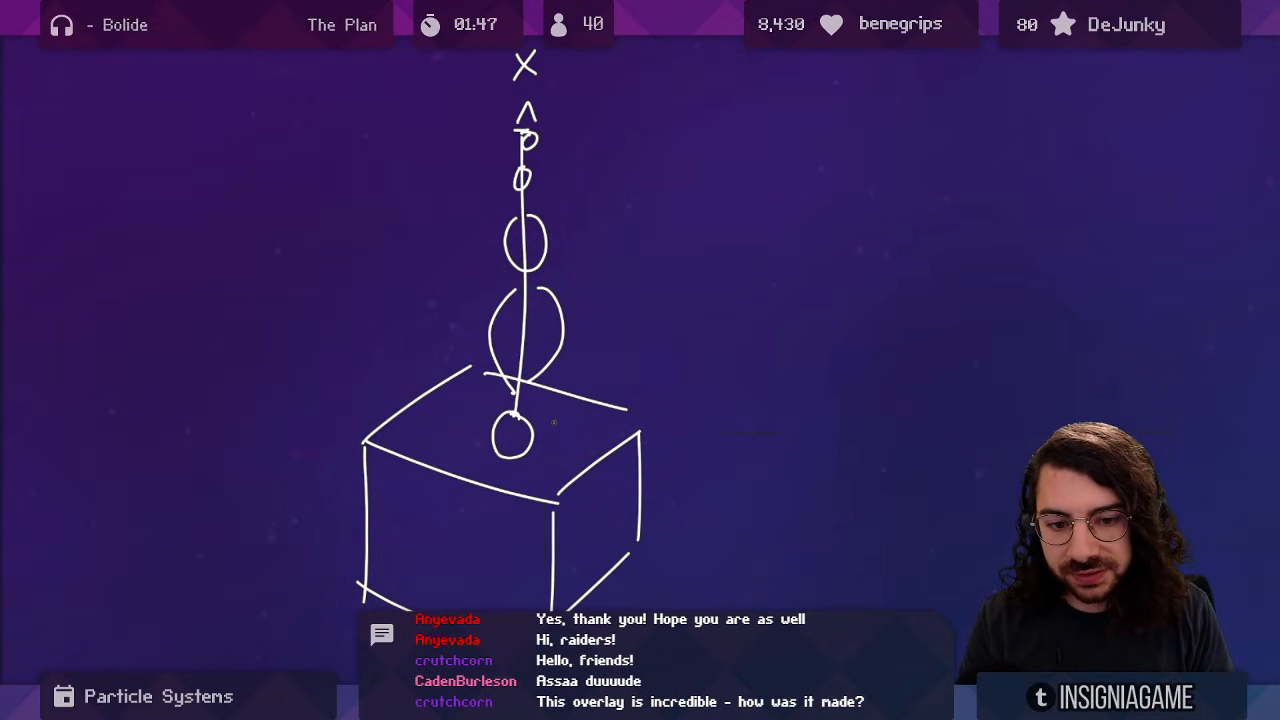
Try and undo marks on the box sketch, then pan back to the candle photo.
drag(484, 437, 530, 411)
key(ctrl+z)
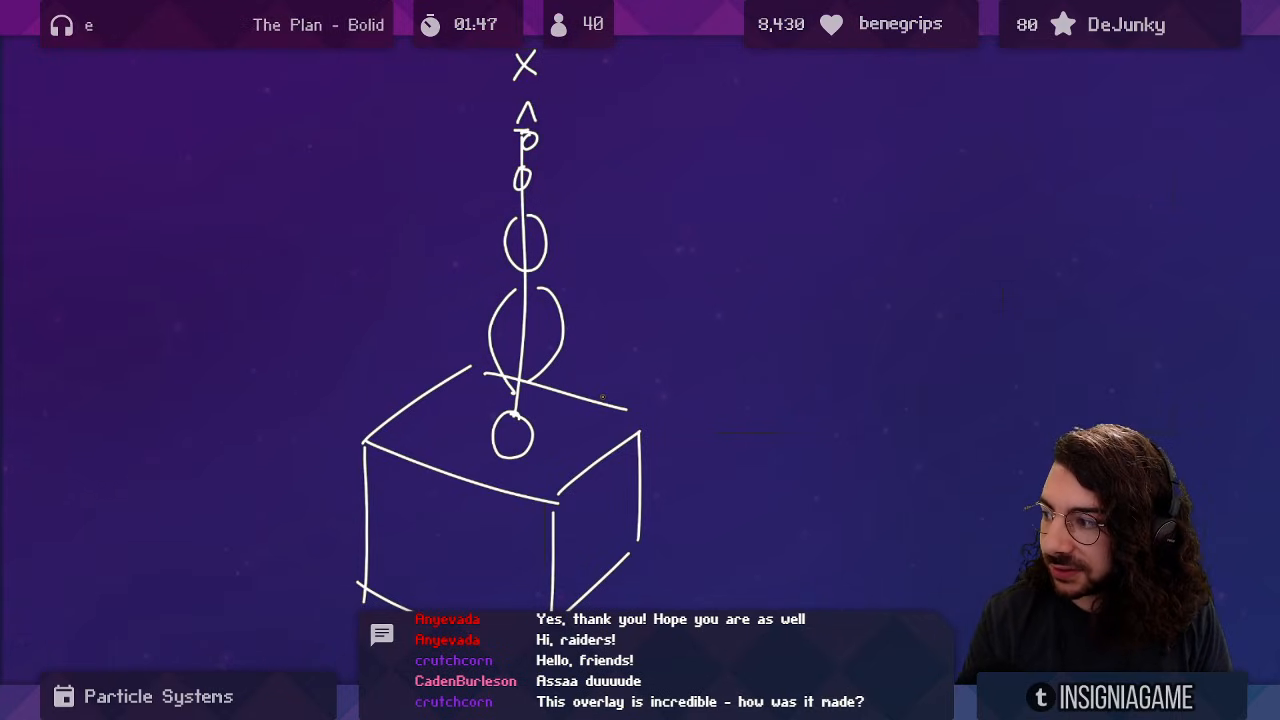
drag(603, 425, 616, 295)
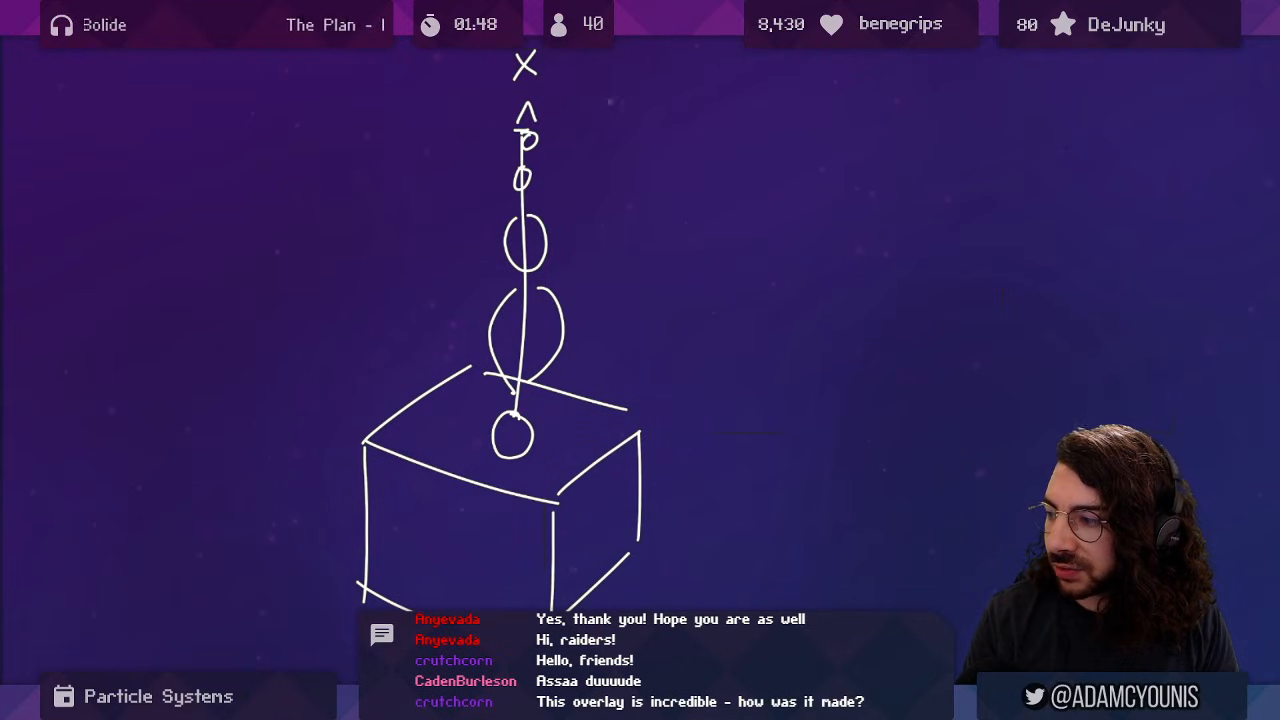
drag(576, 357, 539, 384)
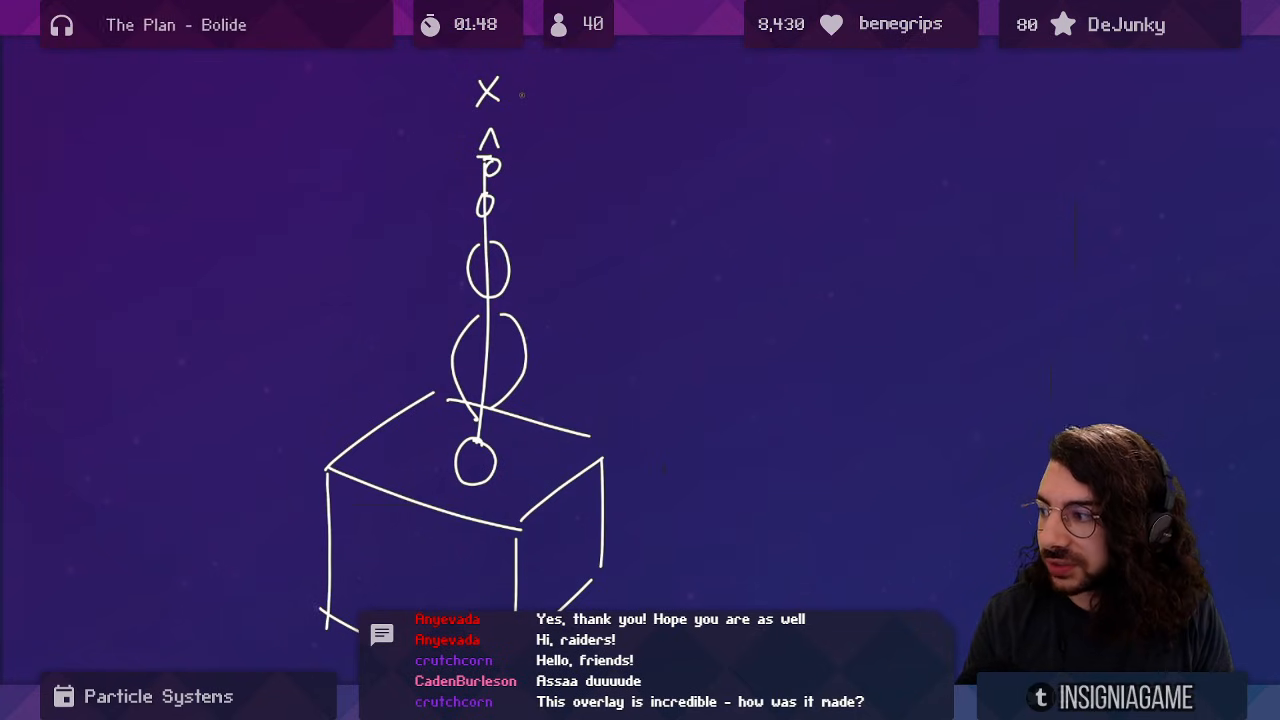
mouse_move(521, 89)
mouse_down()
mouse_move(540, 100)
mouse_move(446, 493)
mouse_up()
drag(609, 112, 389, 457)
mouse_move(700, 96)
mouse_down()
mouse_move(391, 280)
mouse_move(296, 142)
mouse_move(351, 354)
mouse_up()
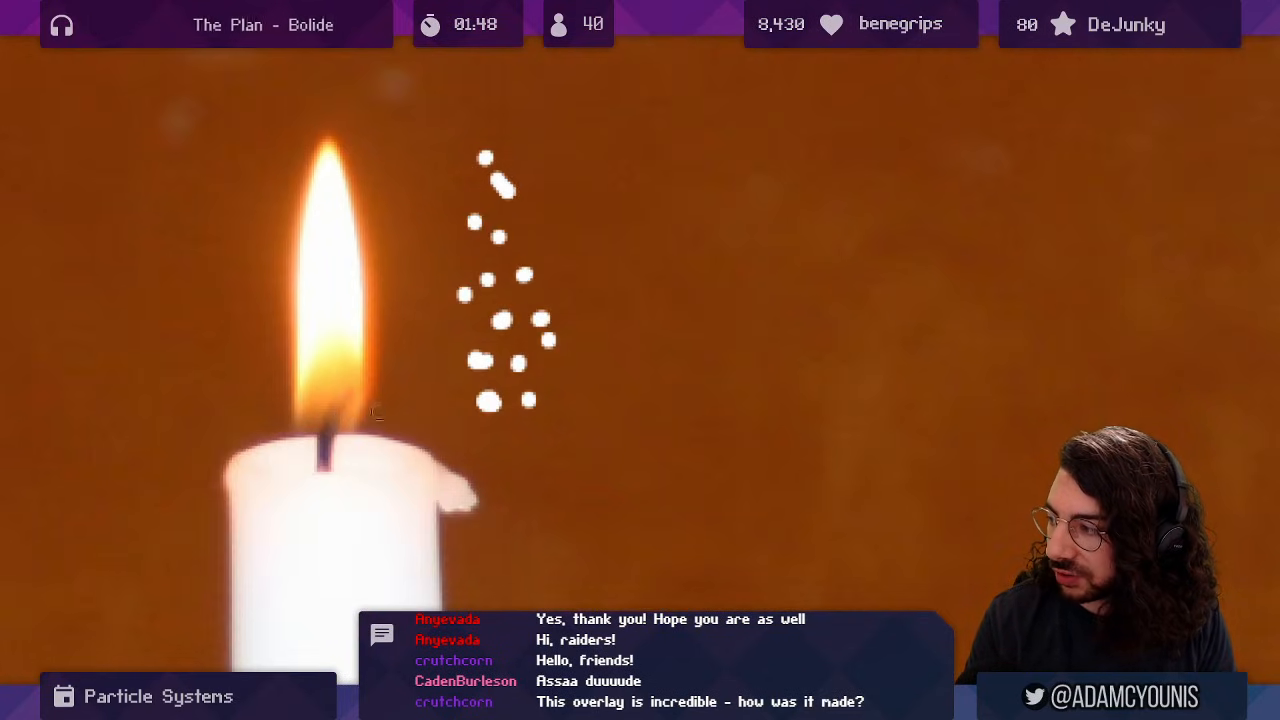
Annotate and undo marks on the candle flame, then move to the full campfire photo.
mouse_move(372, 416)
mouse_down()
mouse_move(390, 362)
mouse_move(400, 200)
mouse_up()
key(ctrl+z)
key(ctrl+z)
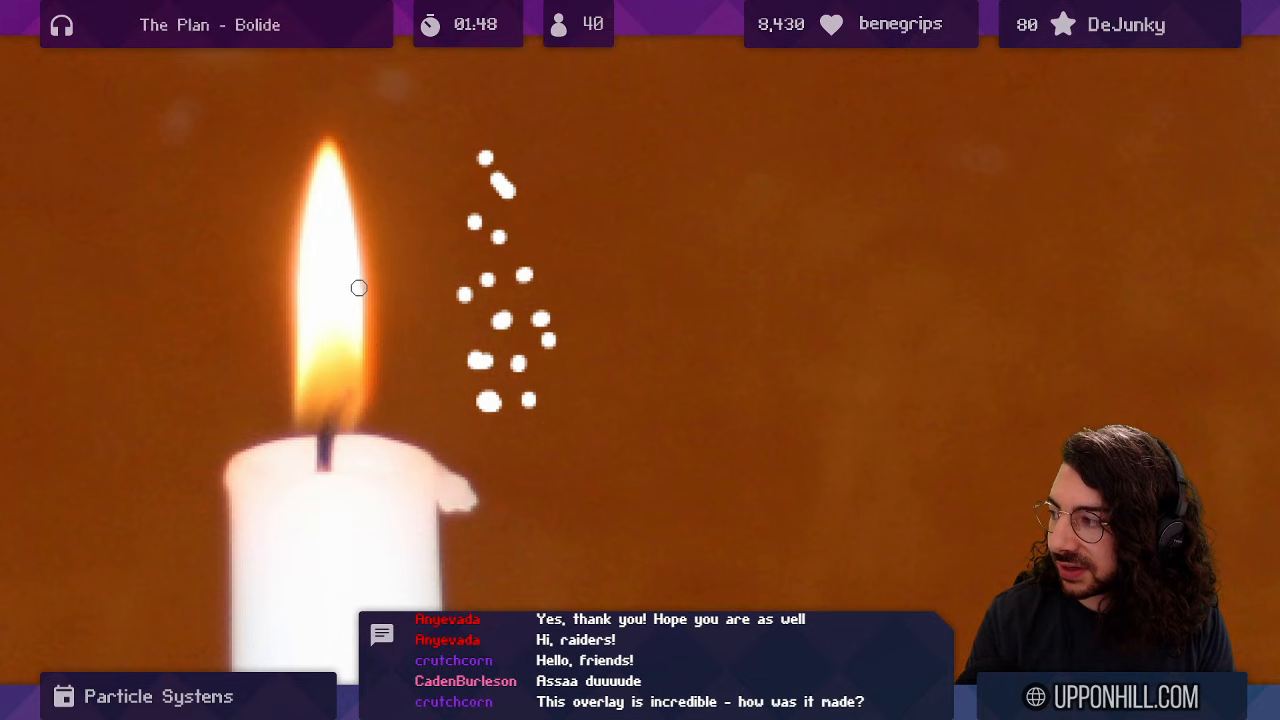
drag(332, 126, 327, 131)
key(ctrl+z)
drag(475, 230, 406, 386)
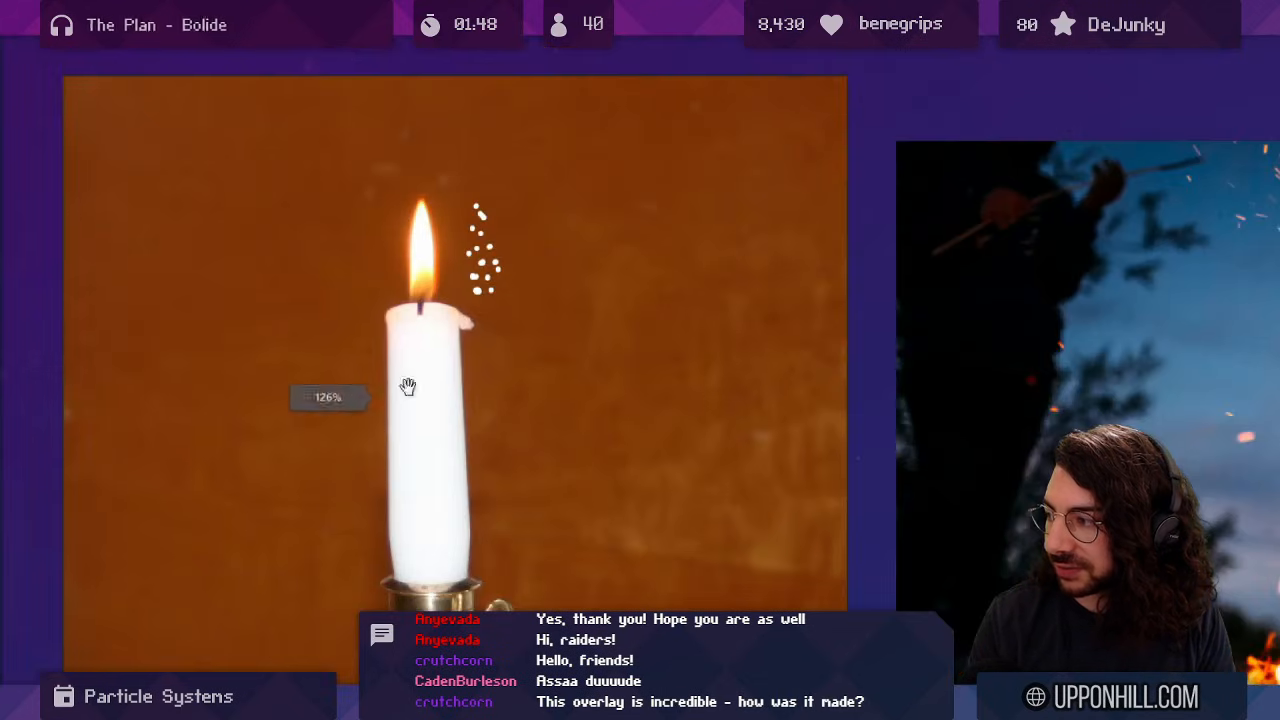
drag(827, 319, 0, 172)
drag(476, 340, 663, 589)
Move to the bushfire photo and sketch, then undo, a zigzag, rising arrow and ember circles.
drag(823, 313, 275, 262)
drag(820, 222, 448, 175)
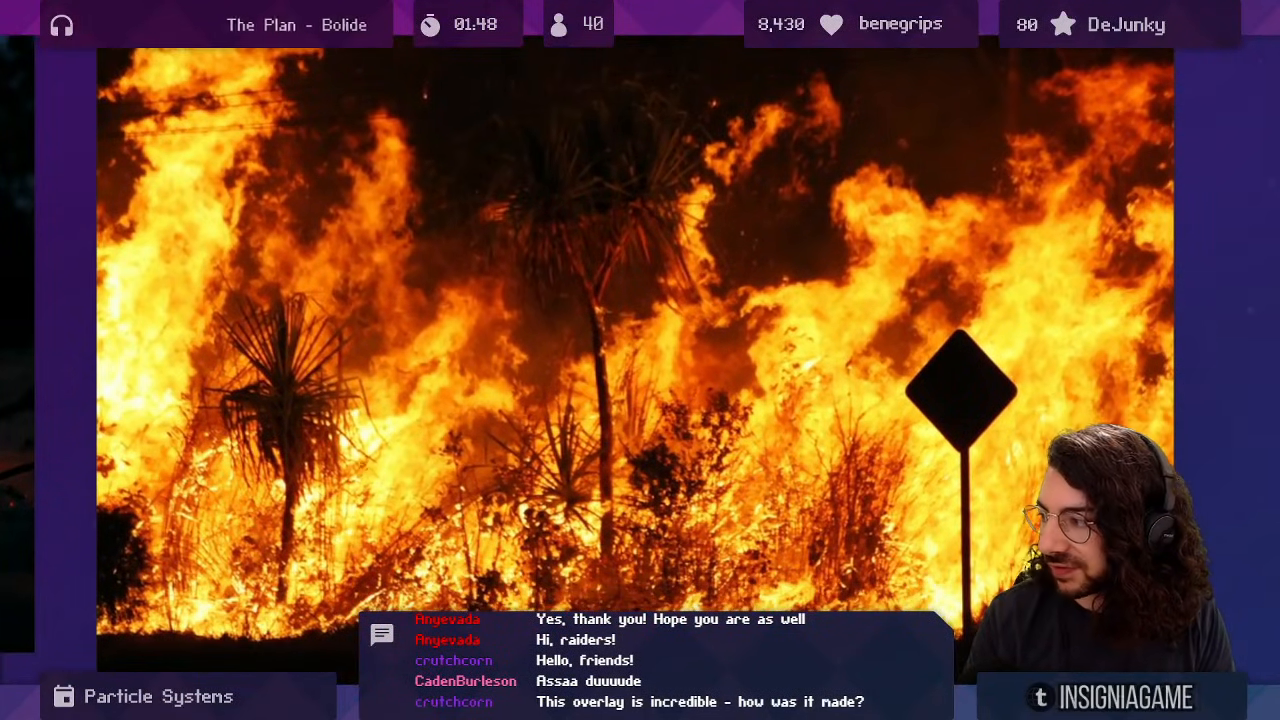
key(ctrl+z)
drag(233, 332, 202, 377)
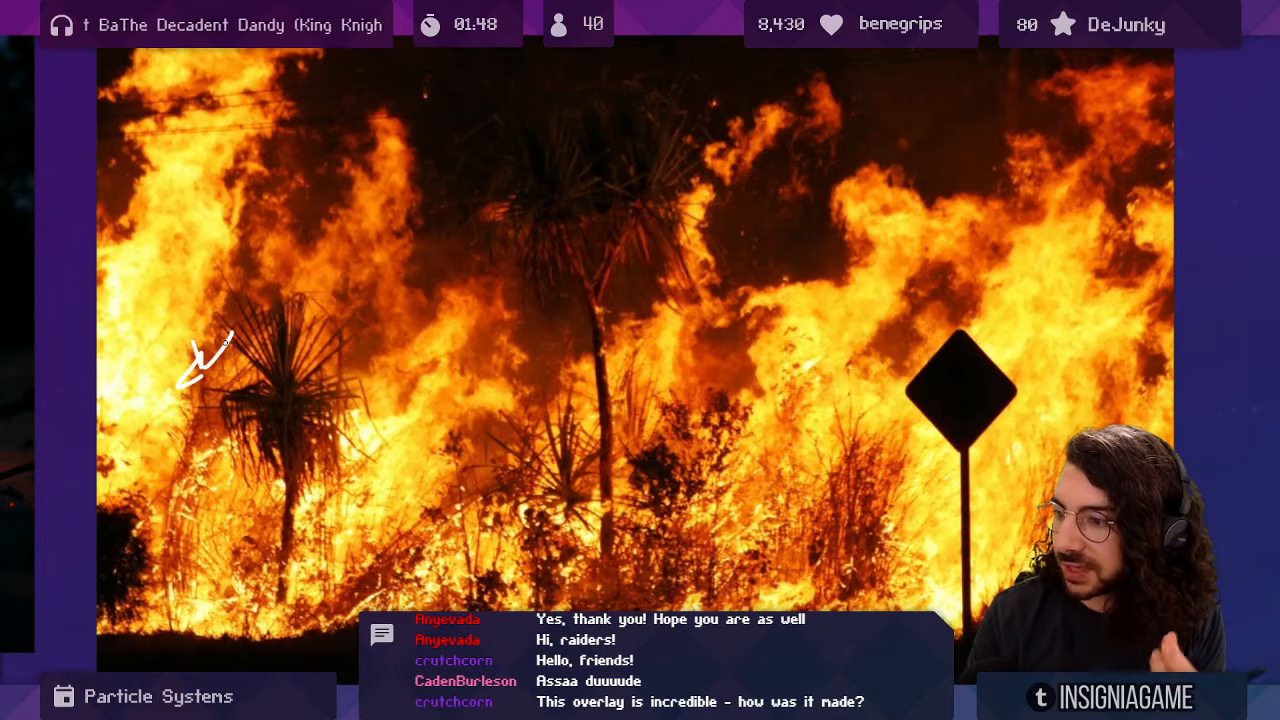
key(ctrl+z)
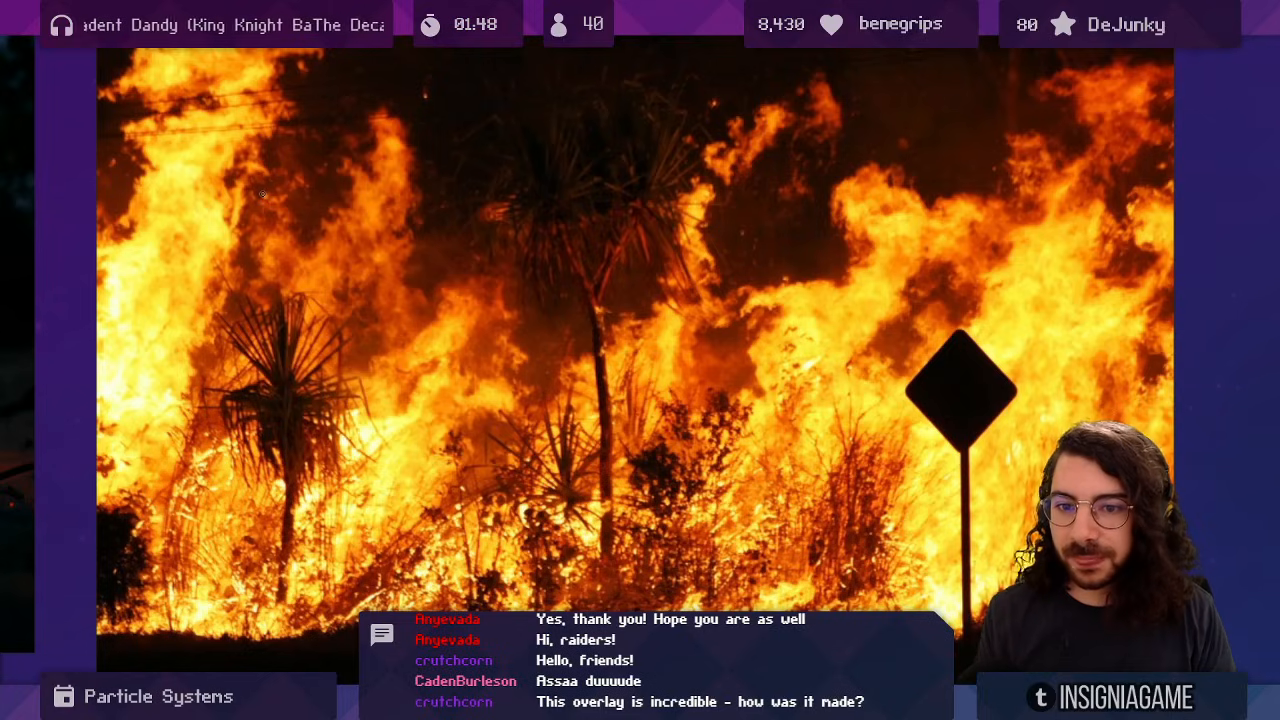
mouse_move(381, 420)
mouse_down()
mouse_move(388, 210)
mouse_move(403, 212)
mouse_move(392, 175)
mouse_up()
key(ctrl+z)
key(ctrl+z)
key(ctrl+z)
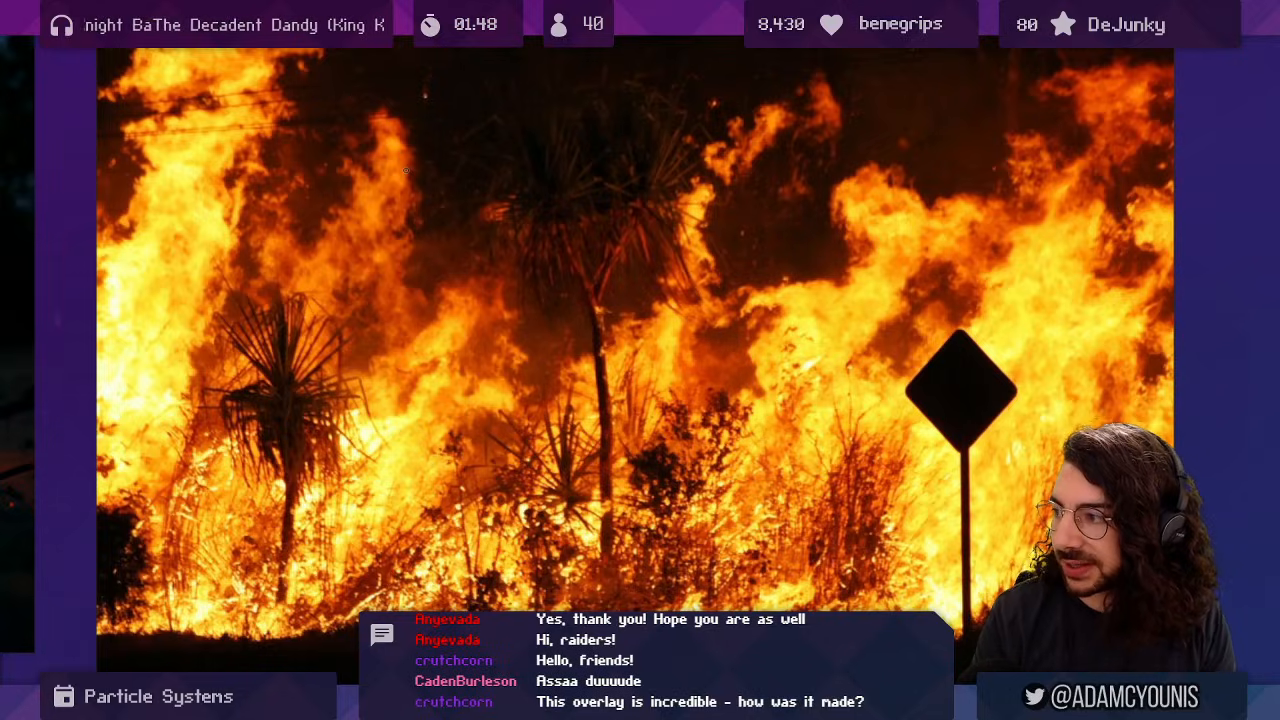
mouse_move(818, 150)
mouse_down()
mouse_move(783, 209)
mouse_move(818, 152)
mouse_up()
key(ctrl+z)
drag(824, 78, 822, 72)
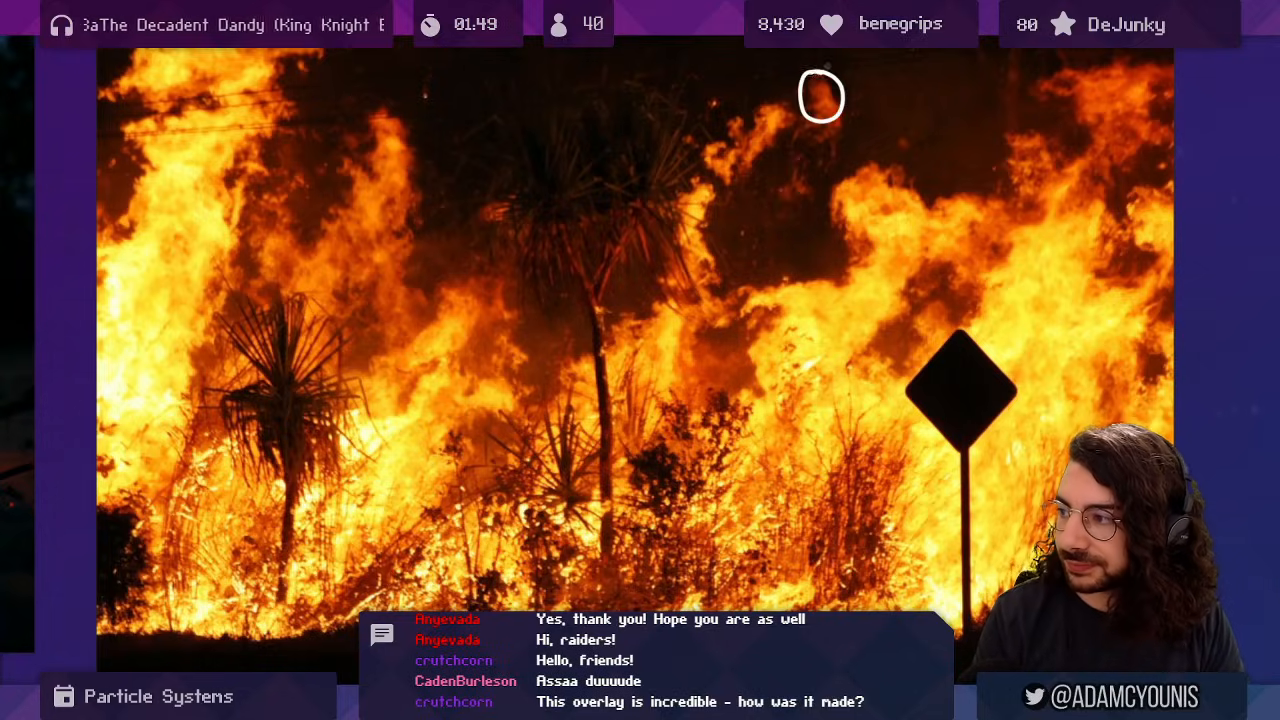
key(ctrl+z)
Zoom out and move to the particle-box sketch, then zoom in on it.
drag(772, 165, 689, 280)
mouse_move(428, 329)
mouse_down()
mouse_move(657, 300)
mouse_move(751, 360)
mouse_move(847, 236)
mouse_up()
drag(566, 301, 651, 338)
drag(651, 338, 718, 237)
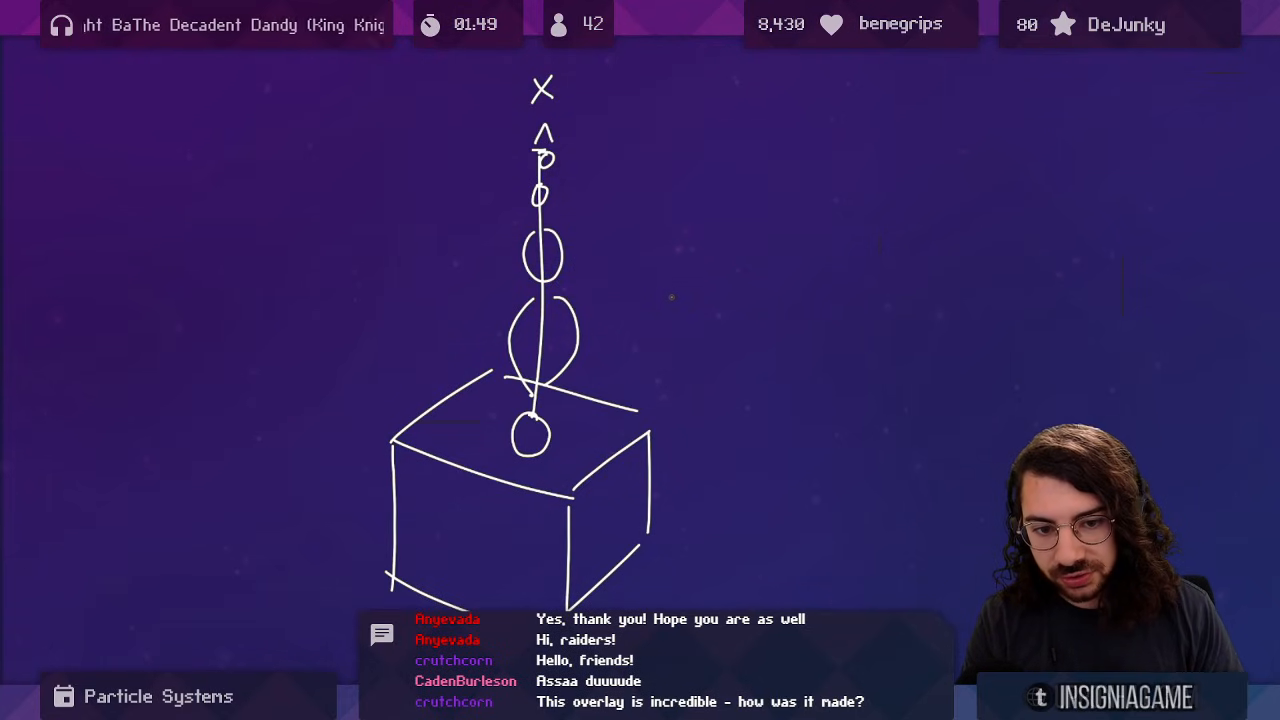
Zoom out, pan right, and zoom in on the stream-from-box sketch.
drag(715, 250, 715, 323)
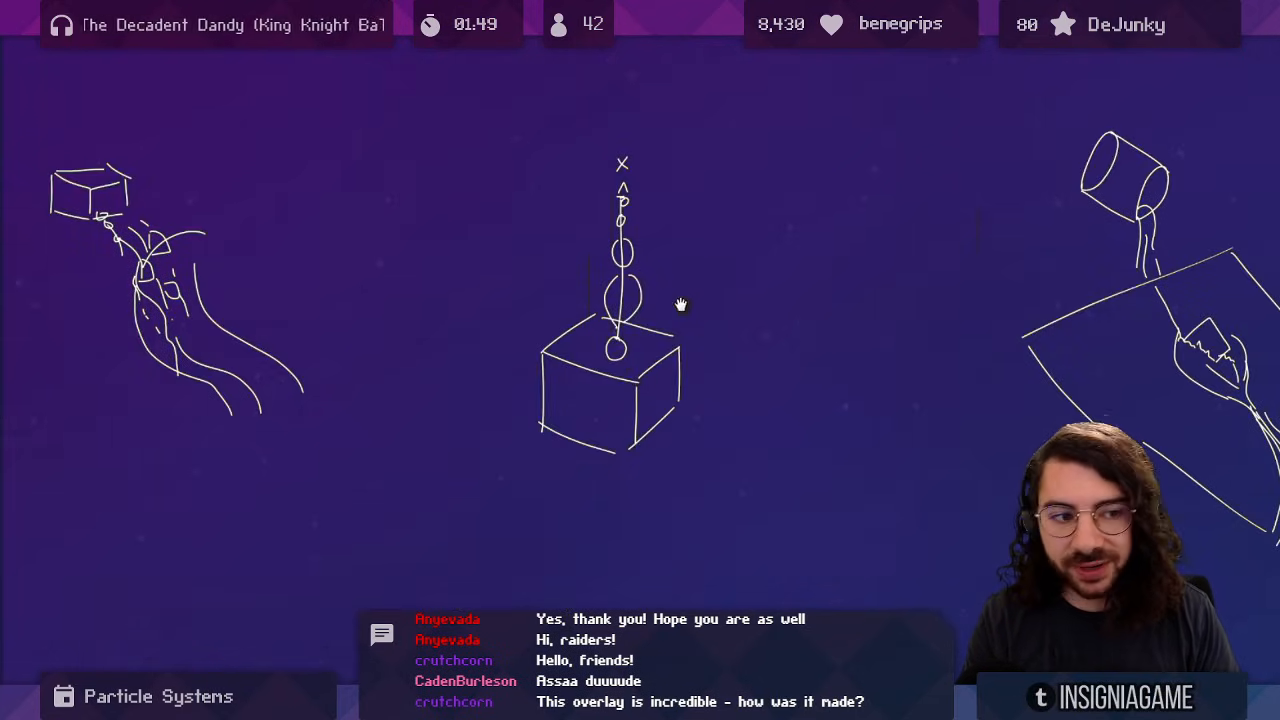
drag(597, 287, 767, 338)
drag(600, 352, 738, 333)
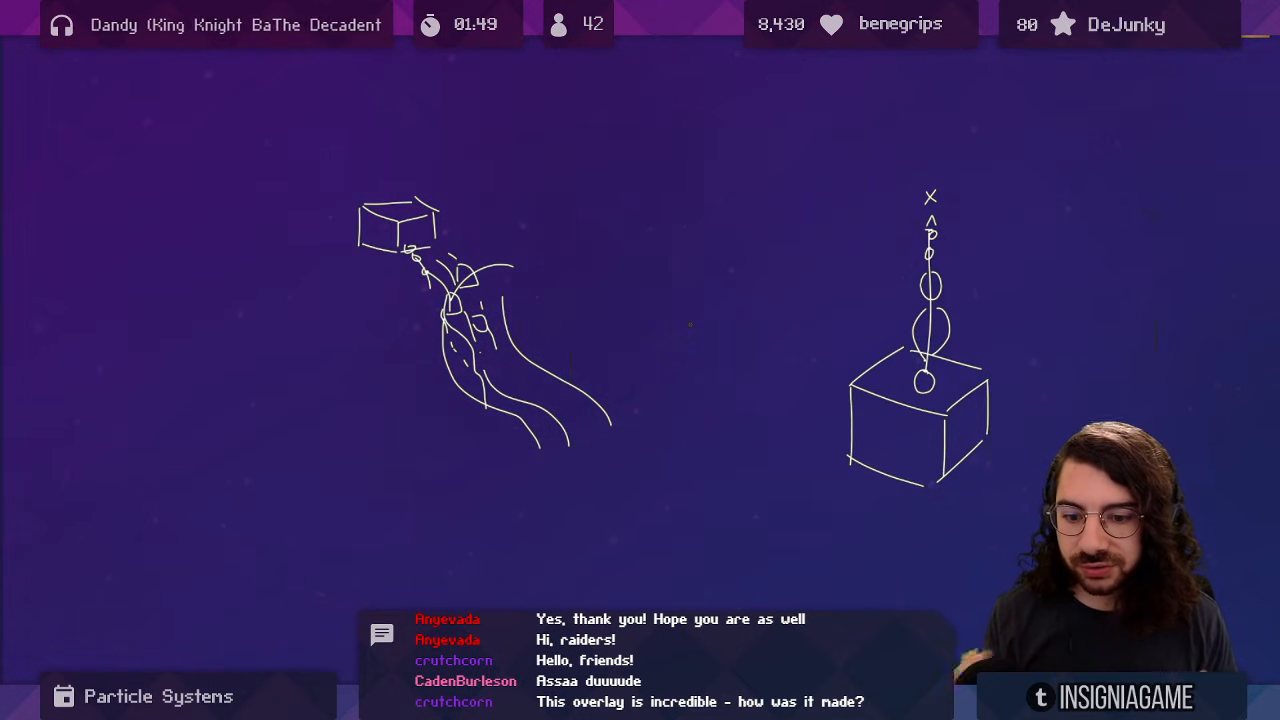
drag(501, 298, 484, 198)
Draw trial curves and arrows on the stream sketch, then erase or undo them all.
mouse_move(250, 173)
mouse_down()
mouse_move(349, 245)
mouse_move(475, 484)
mouse_move(668, 611)
mouse_up()
key(ctrl+z)
mouse_move(379, 278)
mouse_down()
mouse_move(395, 229)
mouse_move(436, 215)
mouse_move(580, 200)
mouse_up()
key(b)
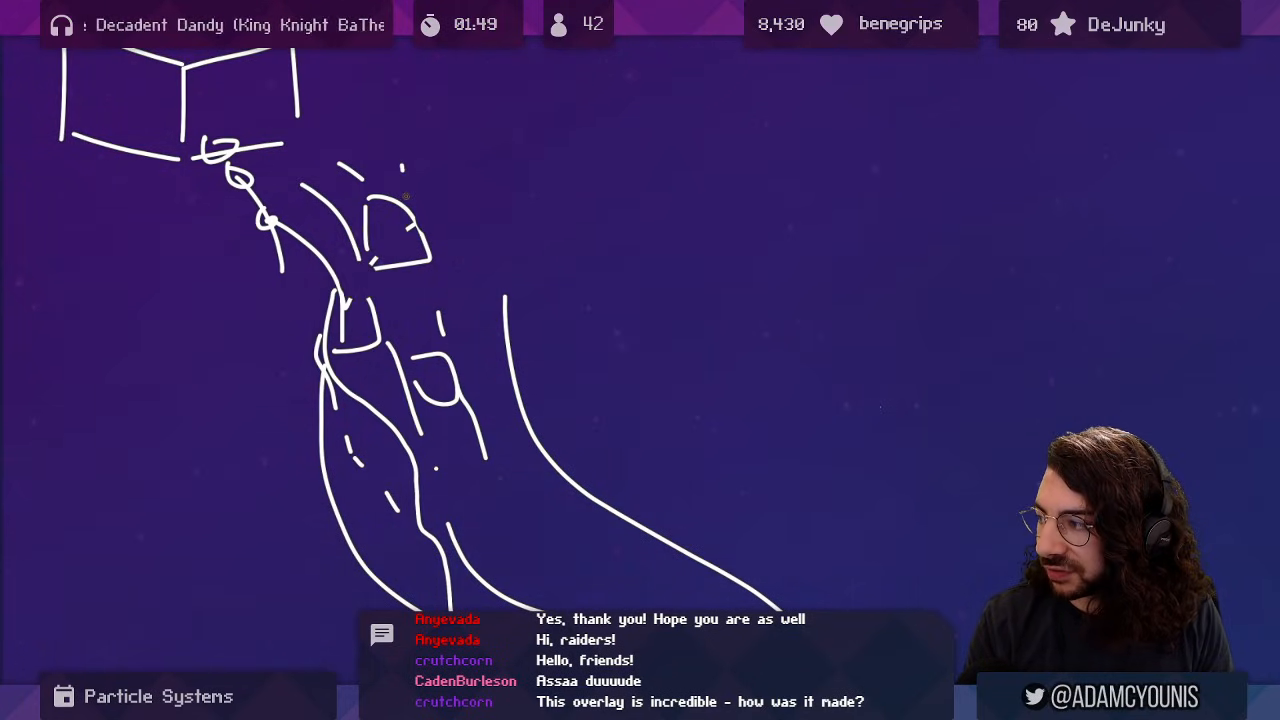
drag(402, 170, 521, 153)
key(ctrl+z)
drag(380, 400, 391, 312)
mouse_move(297, 316)
mouse_down()
mouse_move(341, 311)
mouse_move(255, 363)
mouse_up()
mouse_move(250, 332)
mouse_down()
mouse_move(233, 363)
mouse_move(267, 370)
mouse_up()
key(ctrl+z)
key(ctrl+z)
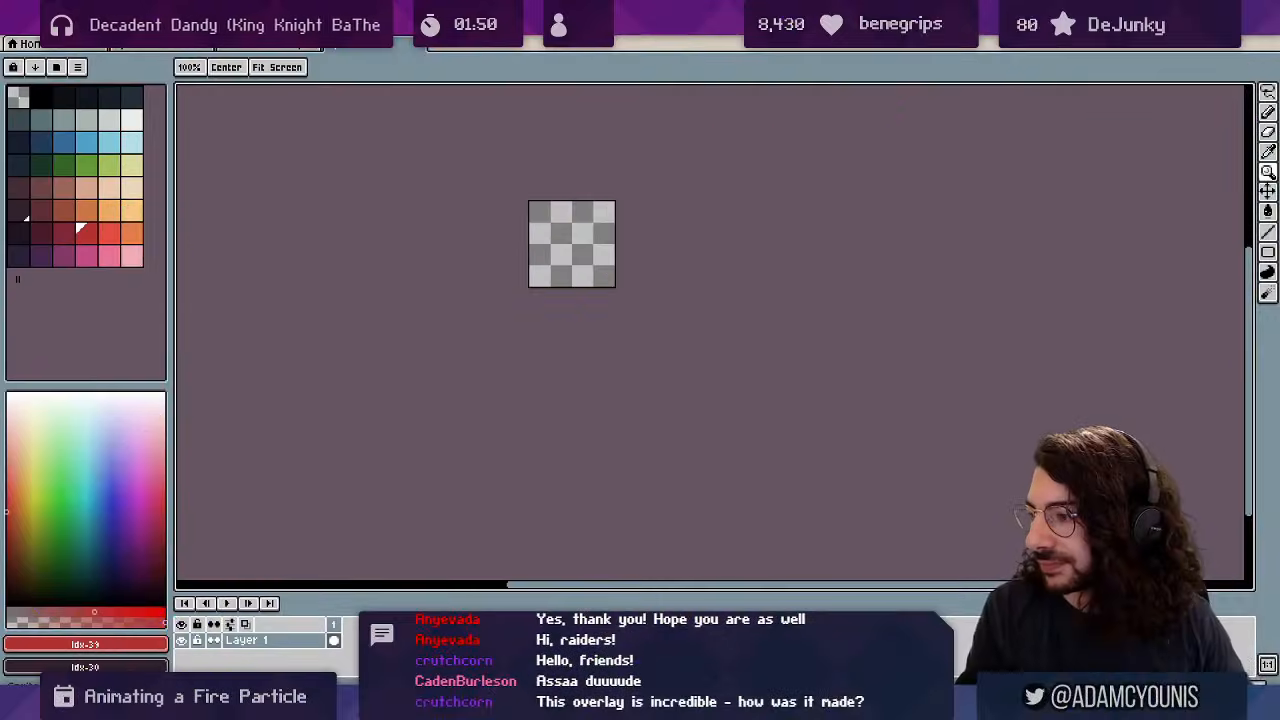
Zoom in on the blank fire-particle canvas and center it.
scroll(591, 254, up, 2)
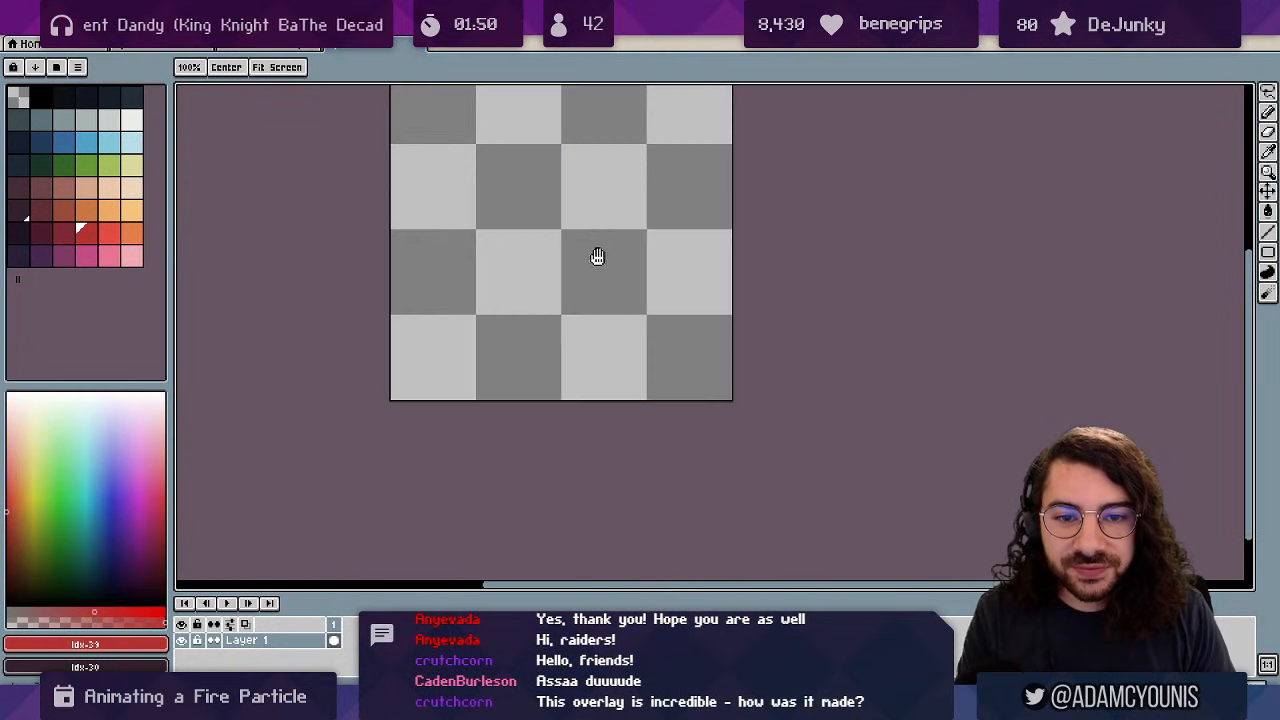
drag(594, 257, 605, 317)
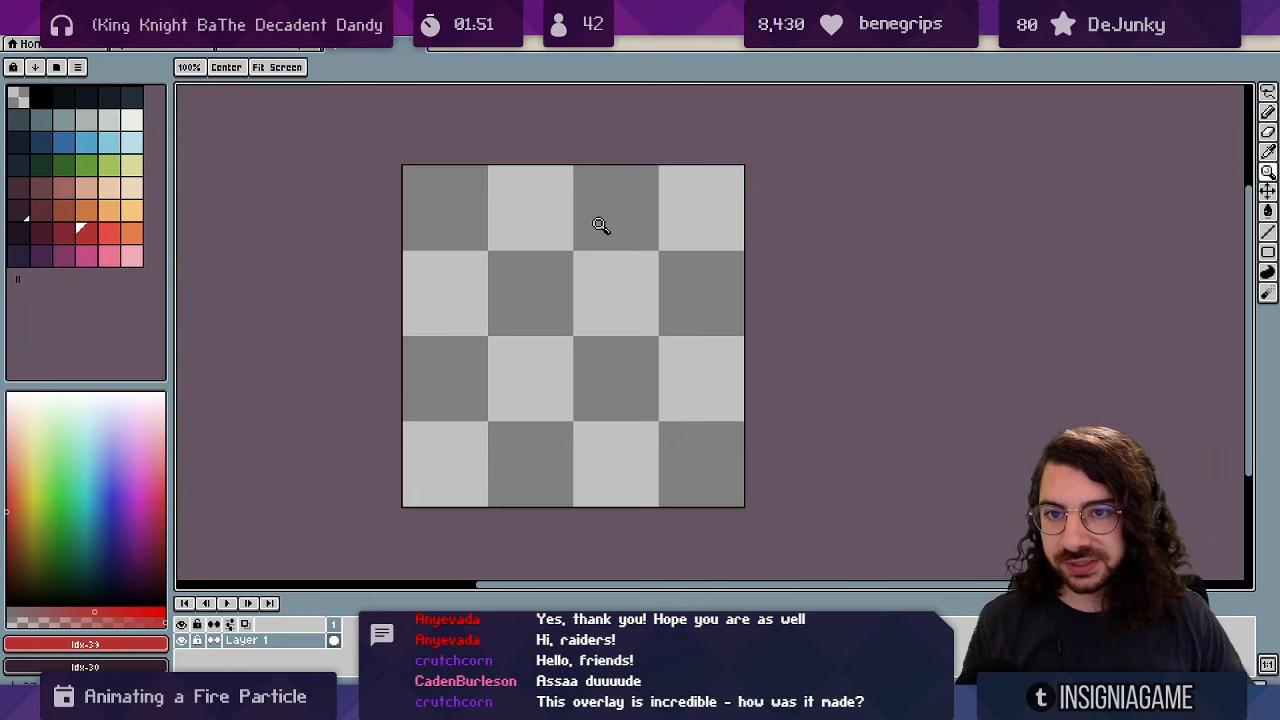
Play the fire-and-smoke animation in its sprite tab, then return to the blank sprite.
click(282, 46)
scroll(445, 195, down, 1)
drag(430, 224, 401, 268)
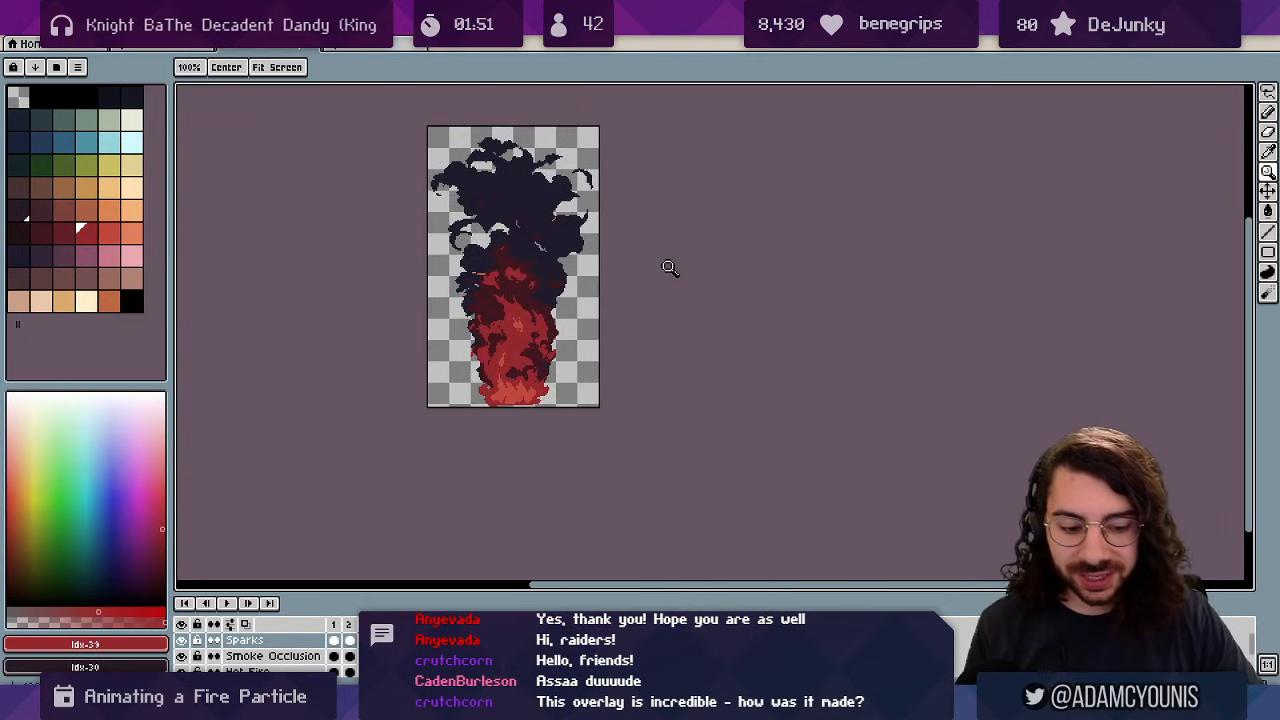
key(Return)
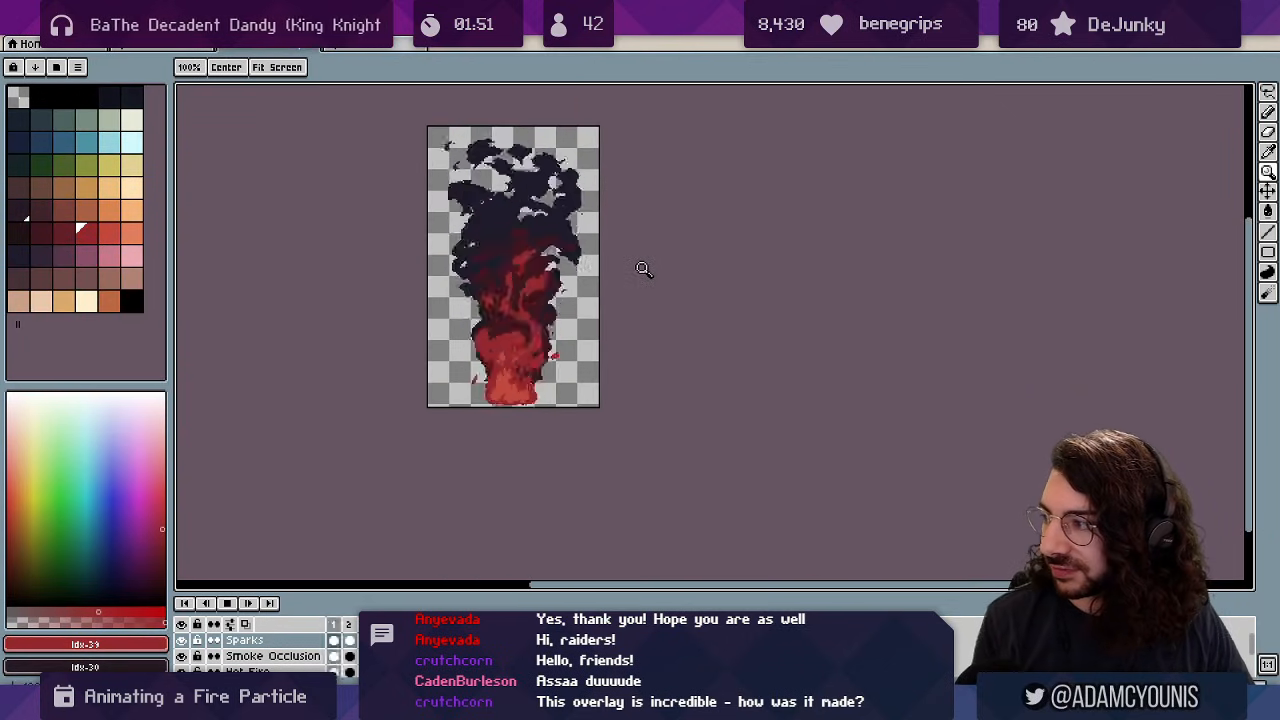
scroll(643, 268, up, 1)
scroll(644, 289, down, 1)
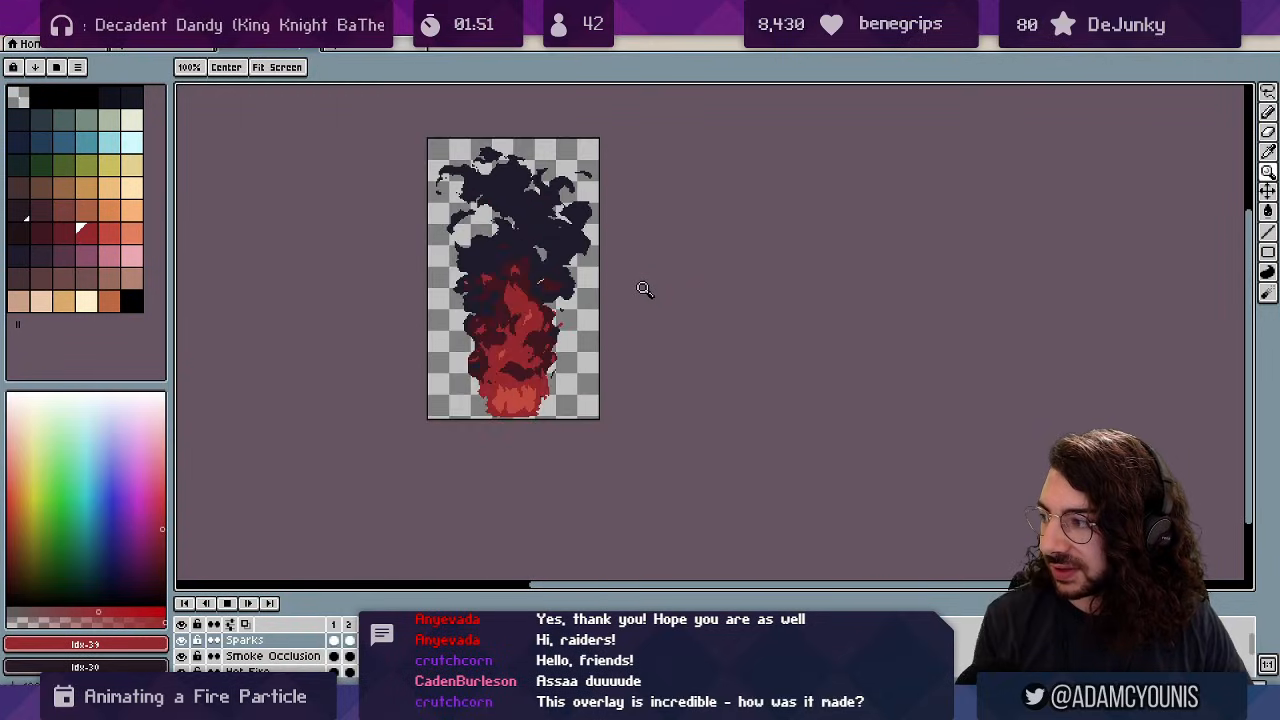
click(368, 45)
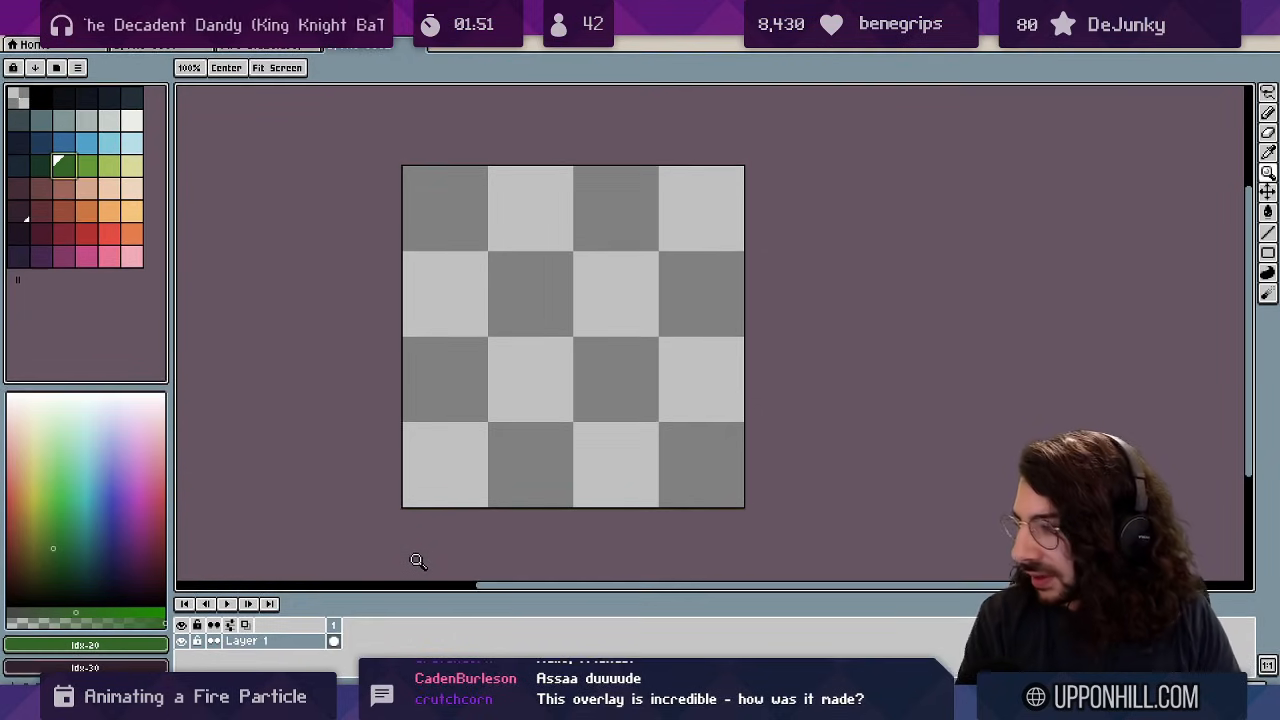
Make Layer 1 the Background, paint the green flame body, and shrink the pencil to 1px.
click(286, 646)
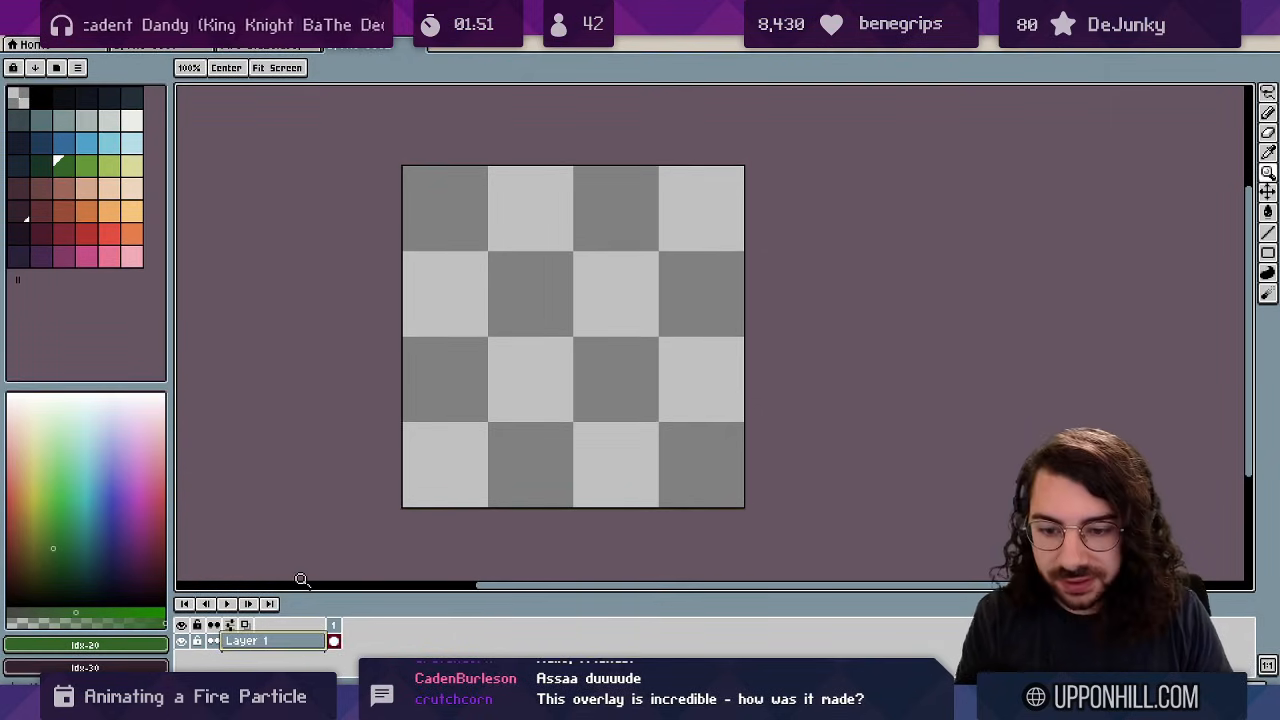
click(279, 643)
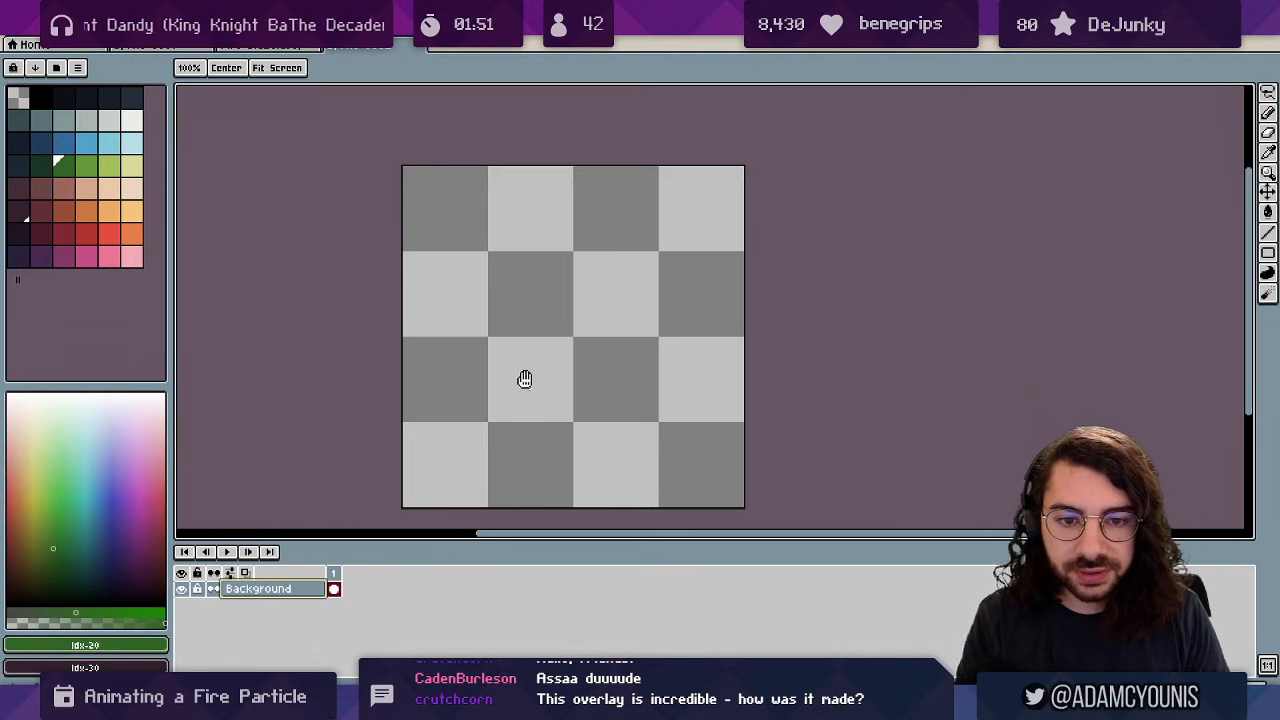
mouse_move(524, 379)
mouse_down()
mouse_move(500, 297)
mouse_move(528, 378)
mouse_move(540, 332)
mouse_move(560, 320)
mouse_move(540, 265)
mouse_move(570, 280)
mouse_move(590, 262)
mouse_move(612, 300)
mouse_move(600, 350)
mouse_move(640, 320)
mouse_move(626, 370)
mouse_up()
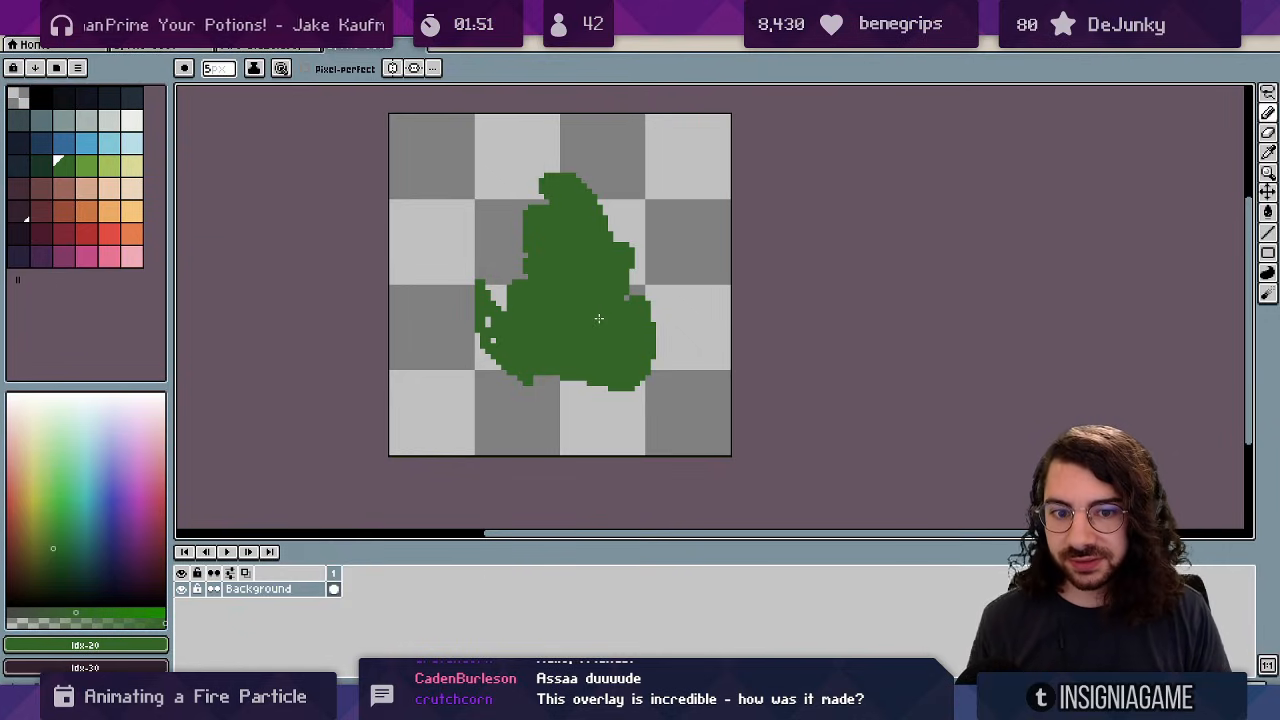
key(b)
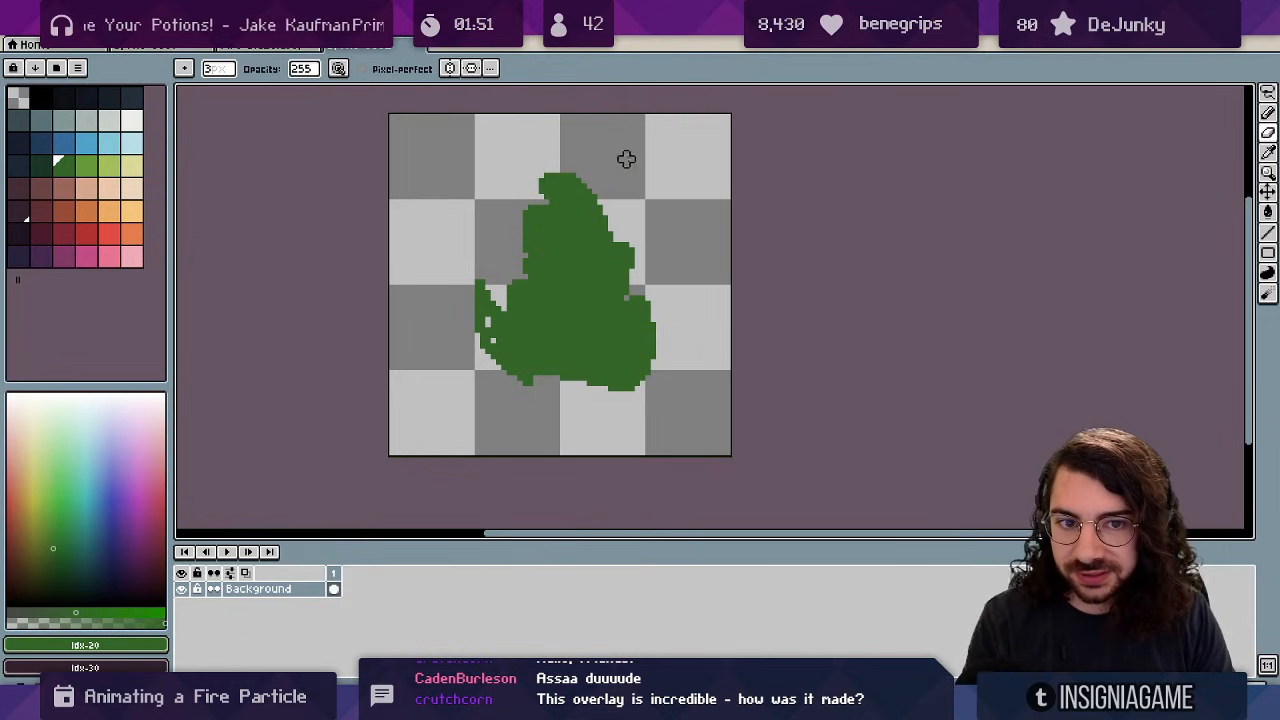
key(b)
key(minus)
key(minus)
key(minus)
key(minus)
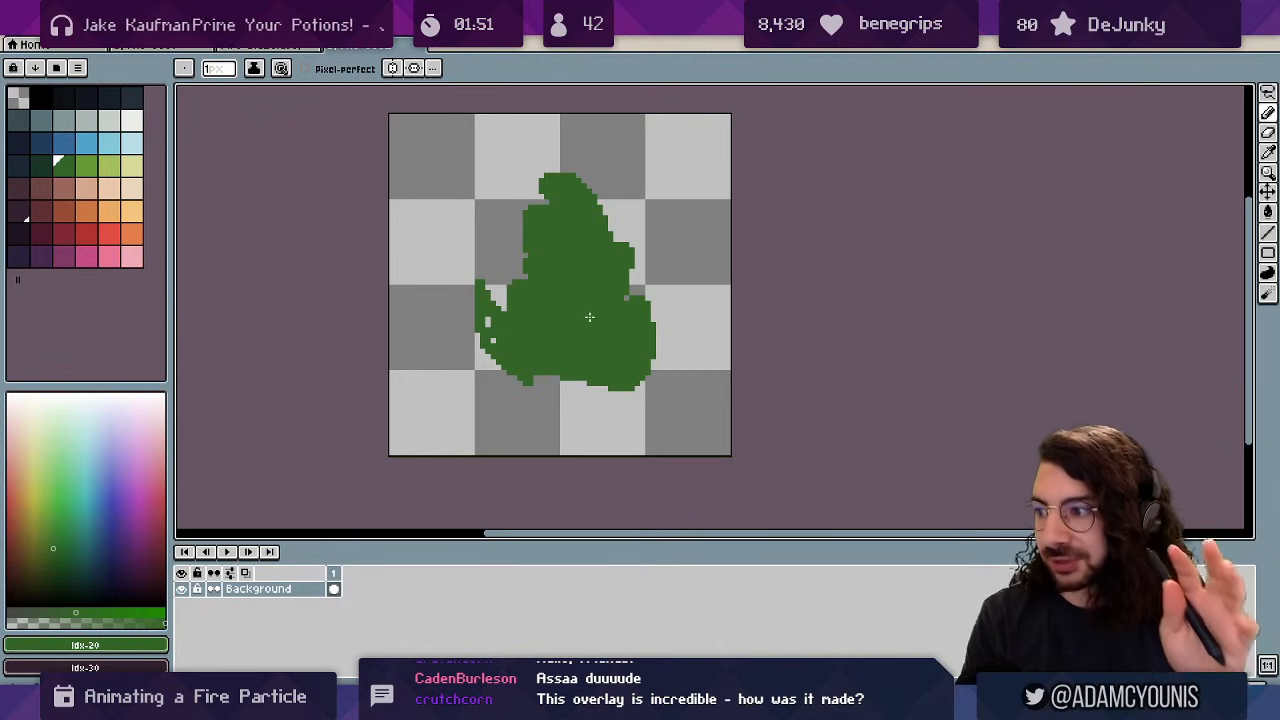
Erase notches along the flame's right side, thicken its left edge, and trim the left tip.
key(e)
drag(543, 212, 533, 210)
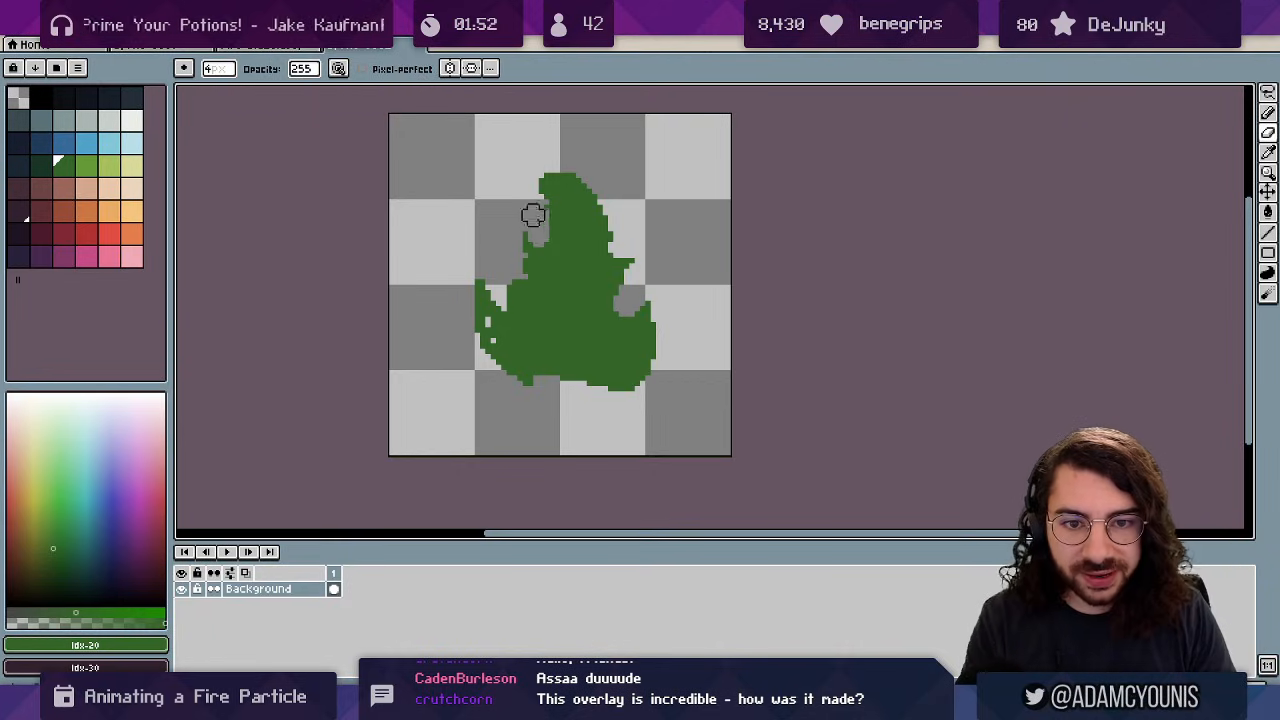
key(b)
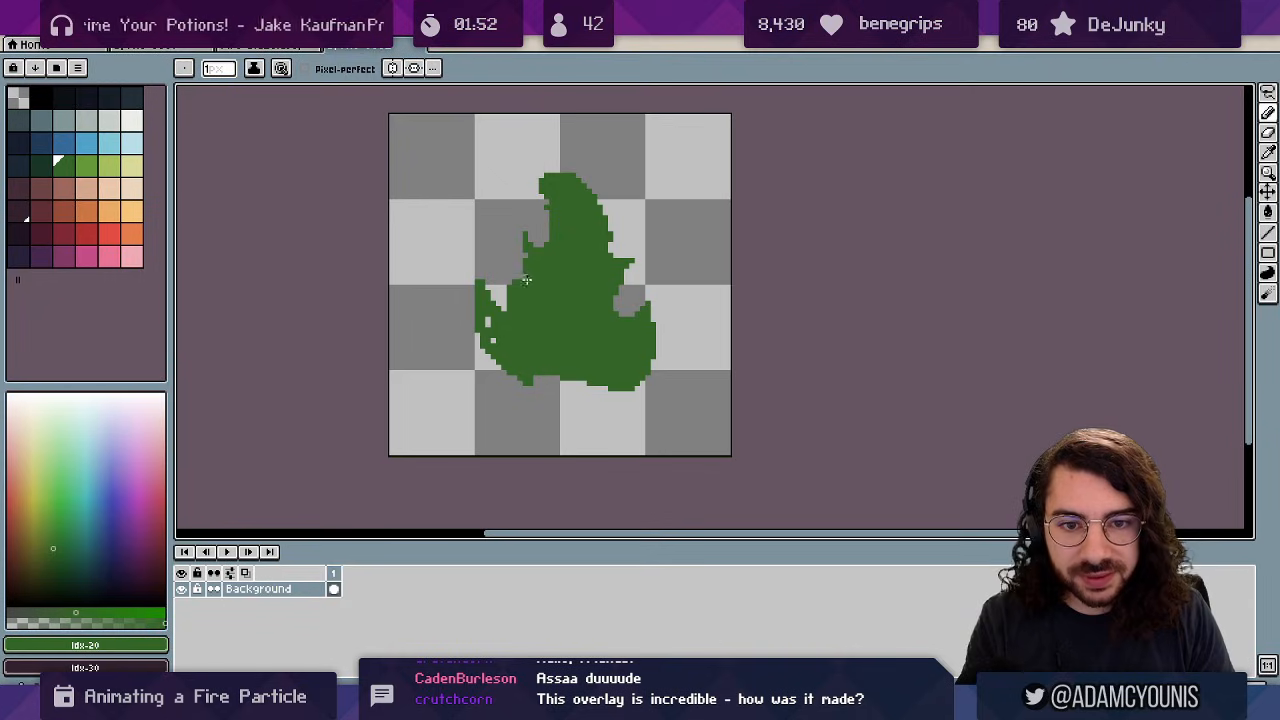
mouse_move(522, 280)
mouse_down()
mouse_move(533, 243)
mouse_move(536, 256)
mouse_move(468, 321)
mouse_move(468, 283)
mouse_move(448, 362)
mouse_up()
key(e)
scroll(558, 264, up, 1)
key(b)
key(e)
Add thin detached green licks beside the flame and trim its top.
key(b)
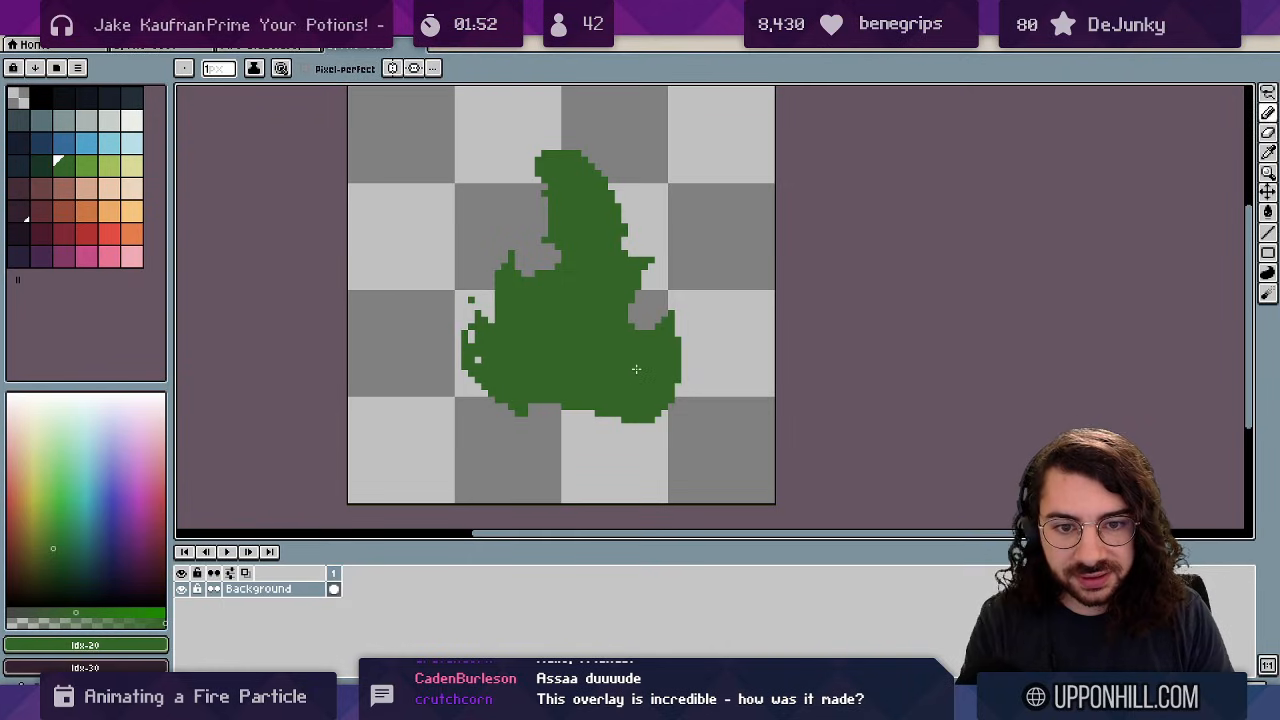
mouse_move(686, 320)
mouse_down()
mouse_move(677, 283)
mouse_move(702, 329)
mouse_up()
key(space)
drag(539, 262, 533, 232)
key(e)
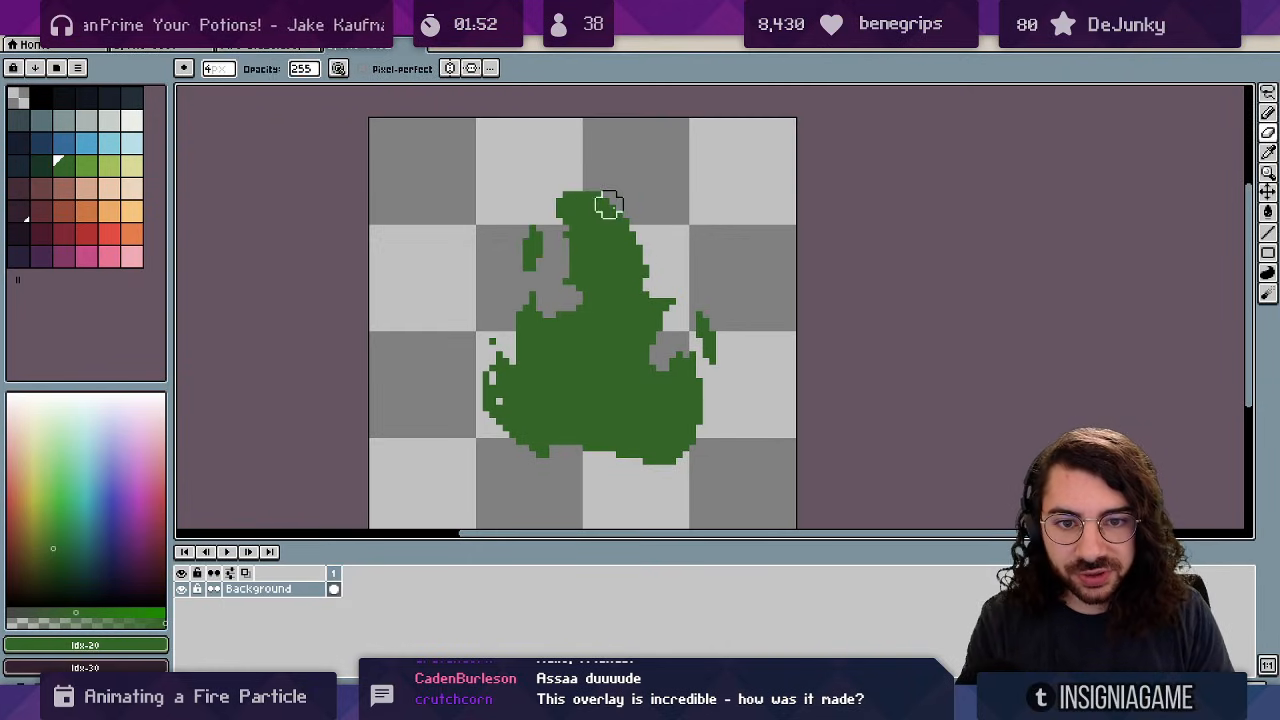
key(b)
key(e)
mouse_move(587, 184)
mouse_down()
mouse_move(574, 184)
mouse_move(583, 198)
mouse_up()
key(b)
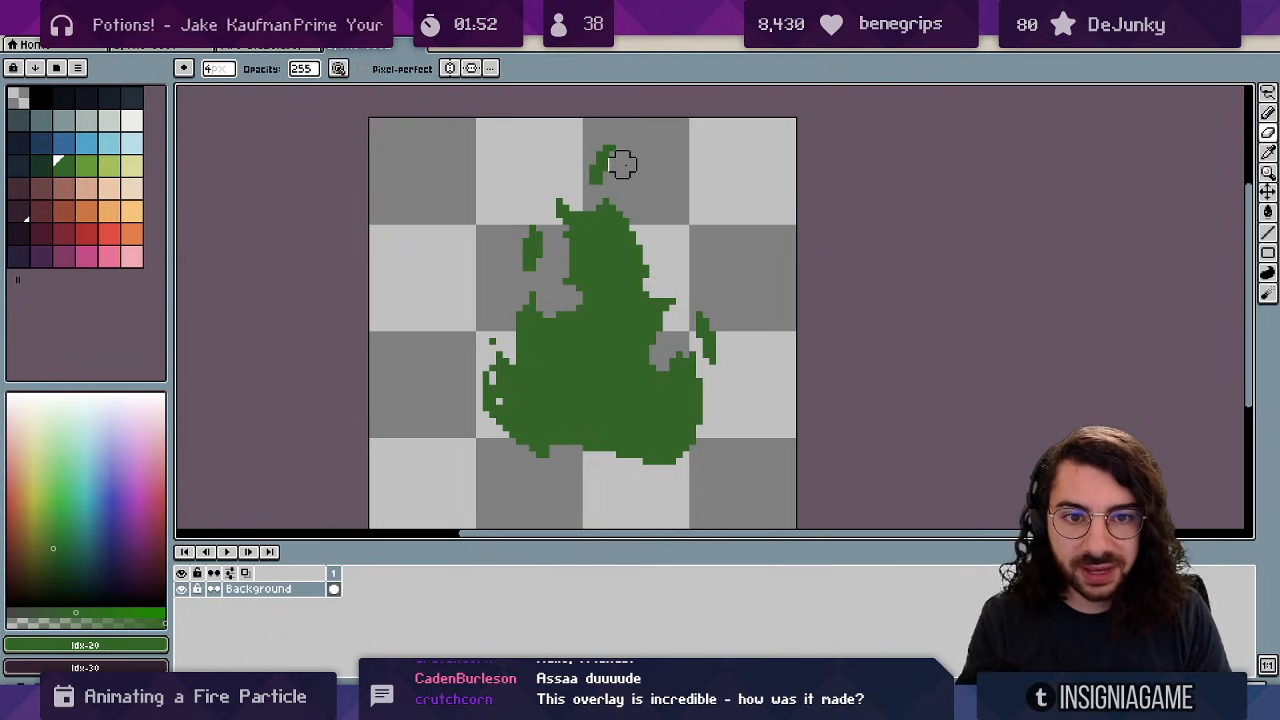
scroll(643, 180, up, 1)
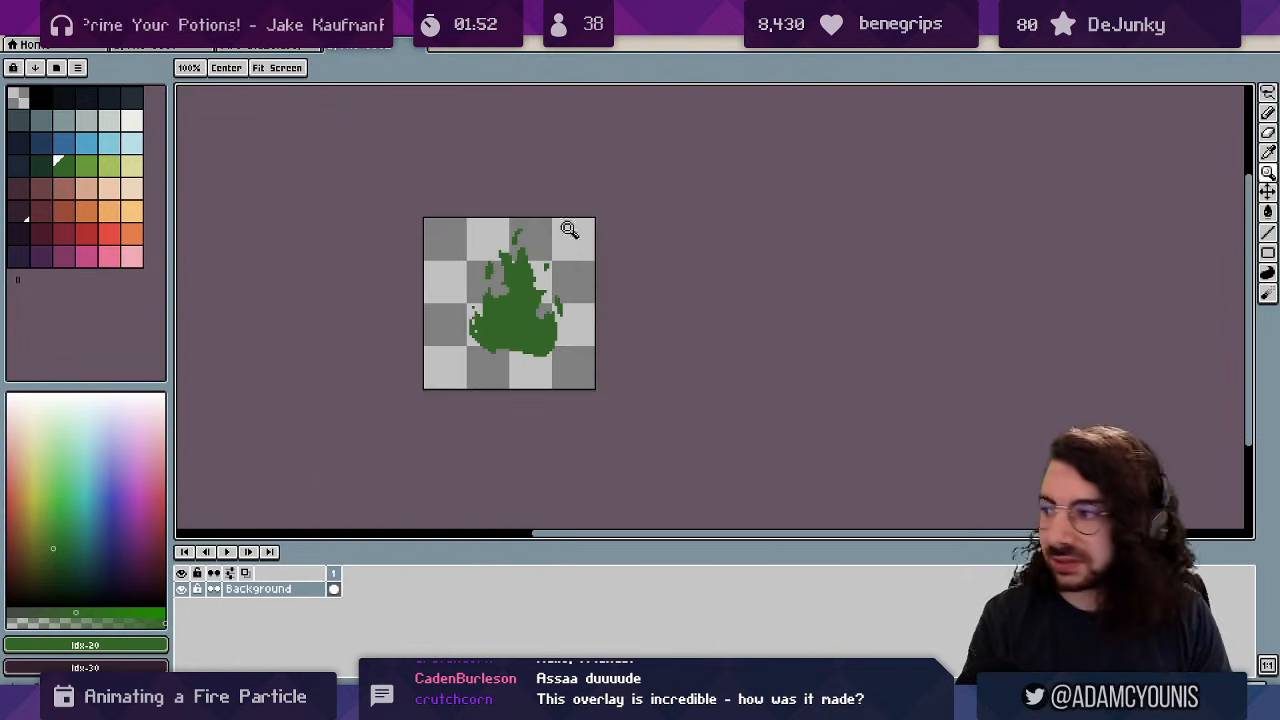
On a new layer, paint a dark log band with reddish ends and an orange-brown top.
click(513, 325)
key(shift+n)
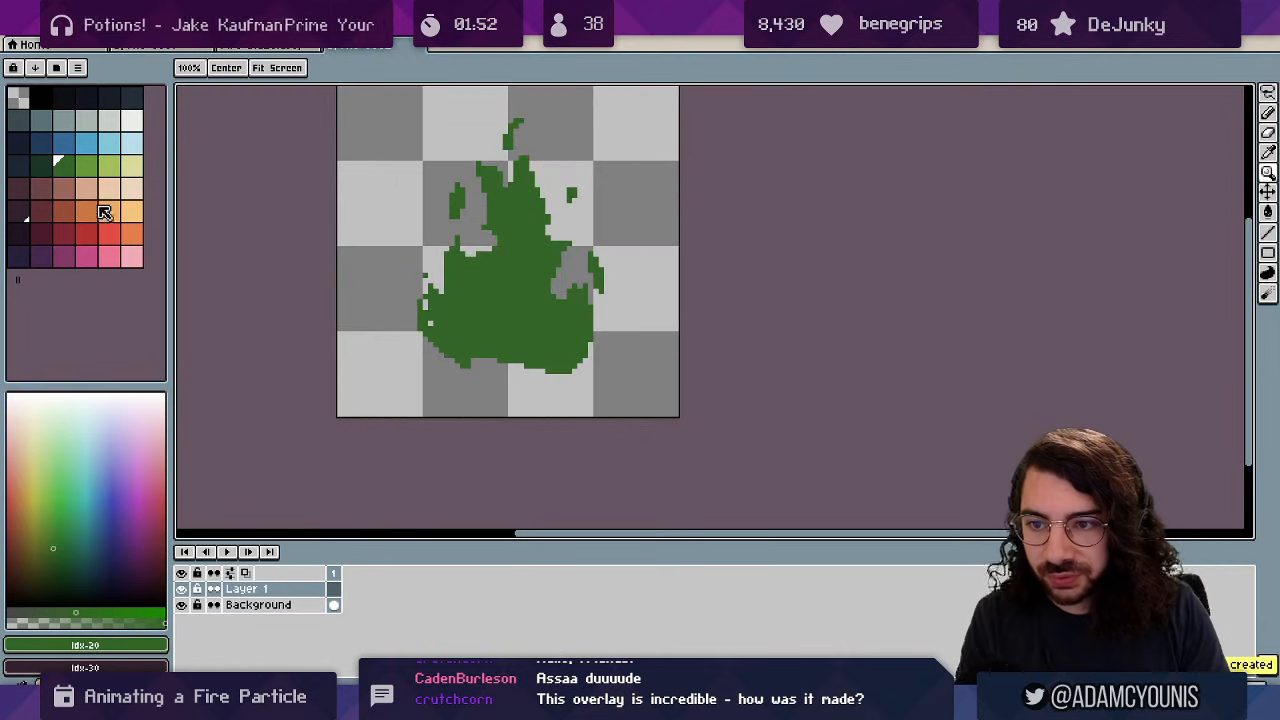
click(22, 214)
key(b)
mouse_move(409, 372)
mouse_down()
mouse_move(507, 349)
mouse_move(417, 362)
mouse_move(430, 378)
mouse_up()
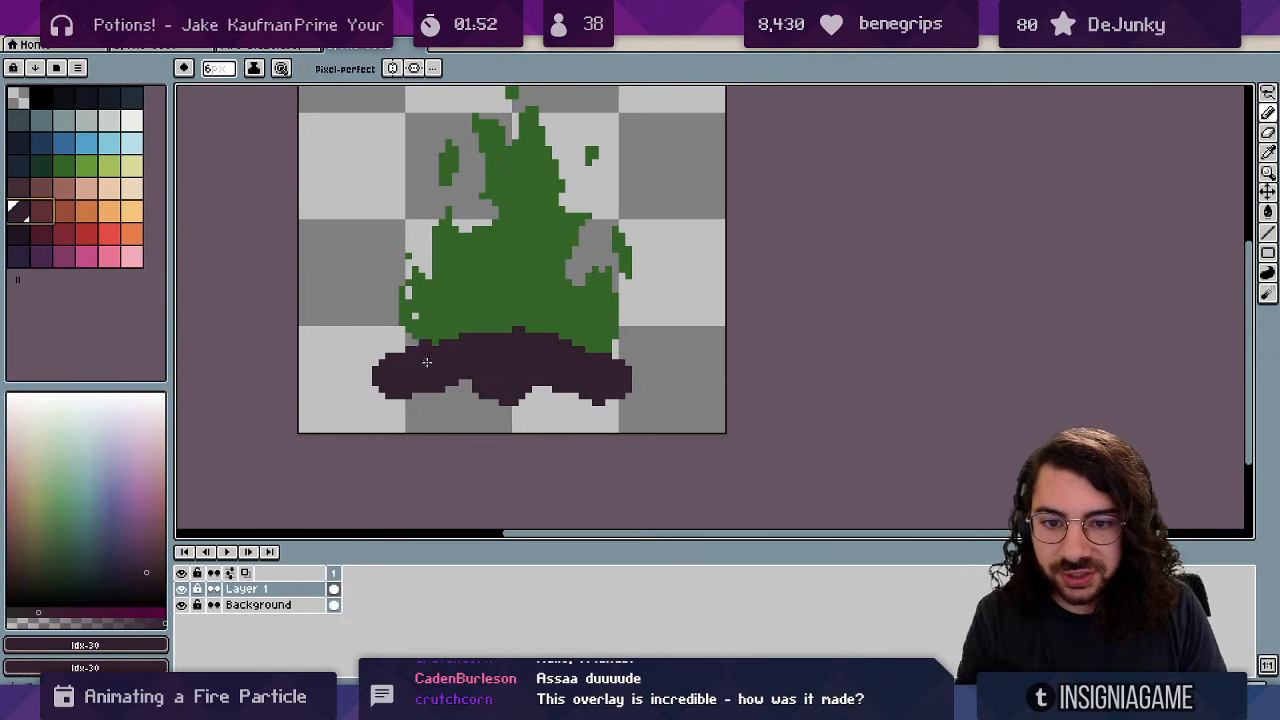
click(393, 378)
drag(498, 379, 508, 384)
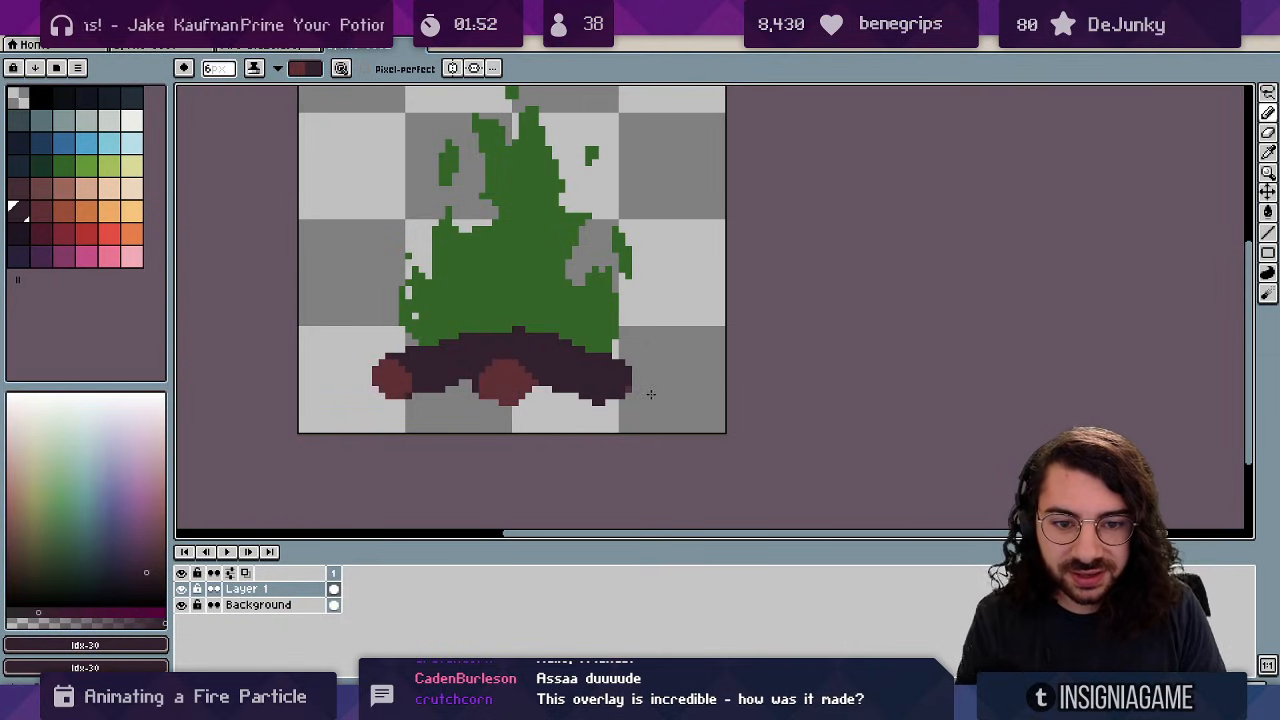
click(616, 380)
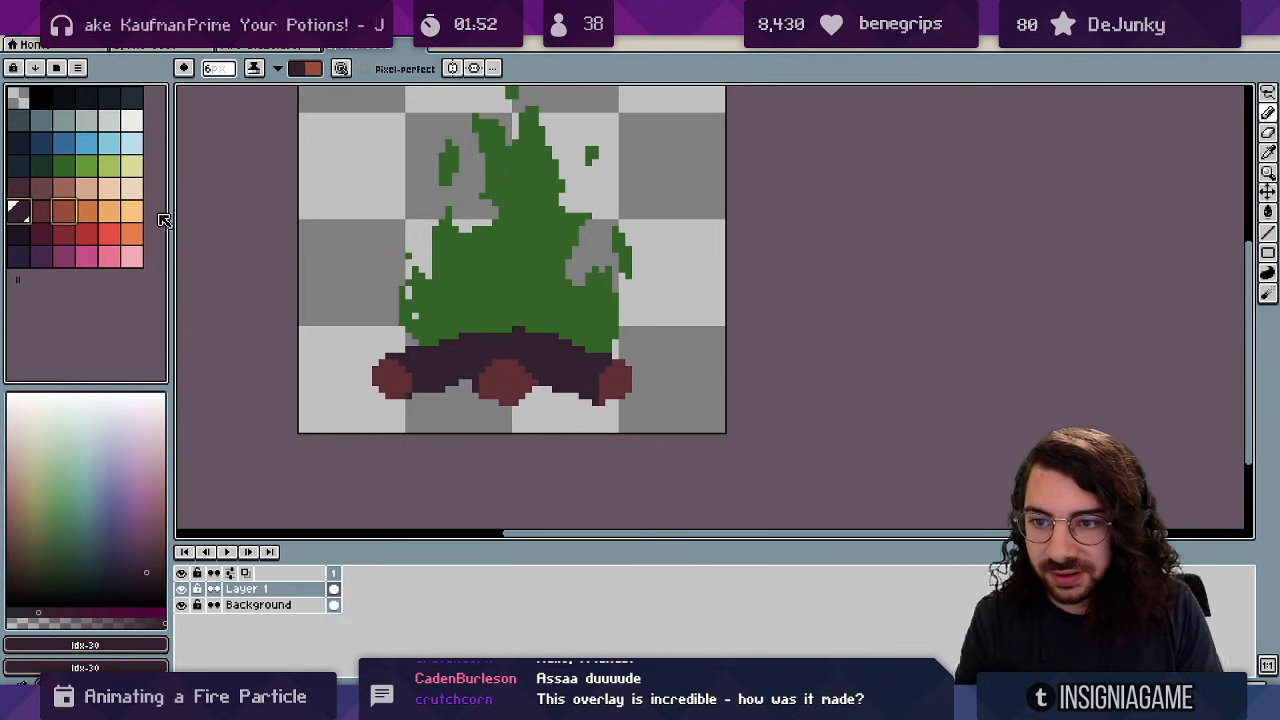
click(64, 218)
mouse_move(410, 356)
mouse_down()
mouse_move(564, 332)
mouse_move(588, 359)
mouse_move(609, 348)
mouse_move(544, 373)
mouse_move(596, 352)
mouse_move(622, 370)
mouse_up()
Set a 1px dark brush, then move Layer 1 beneath the Background fire layer.
key(x)
scroll(552, 366, up, 1)
key(alt+1)
key(v)
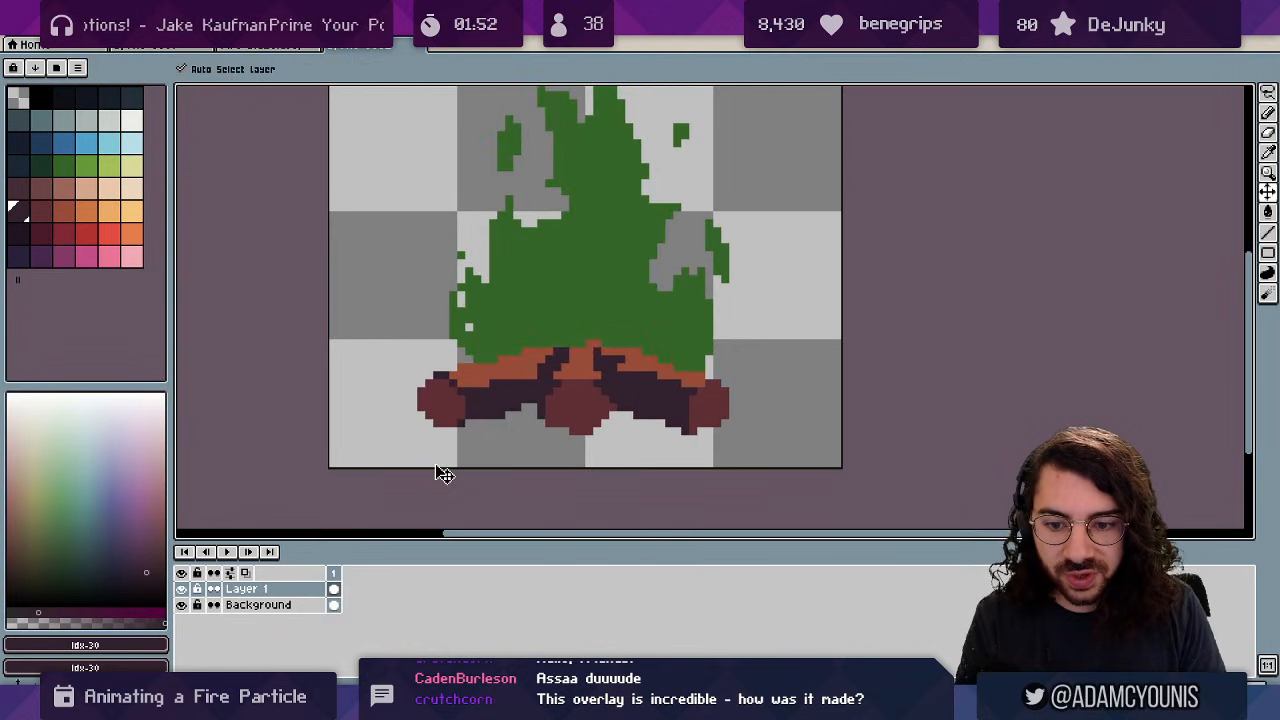
double_click(280, 589)
drag(280, 589, 280, 606)
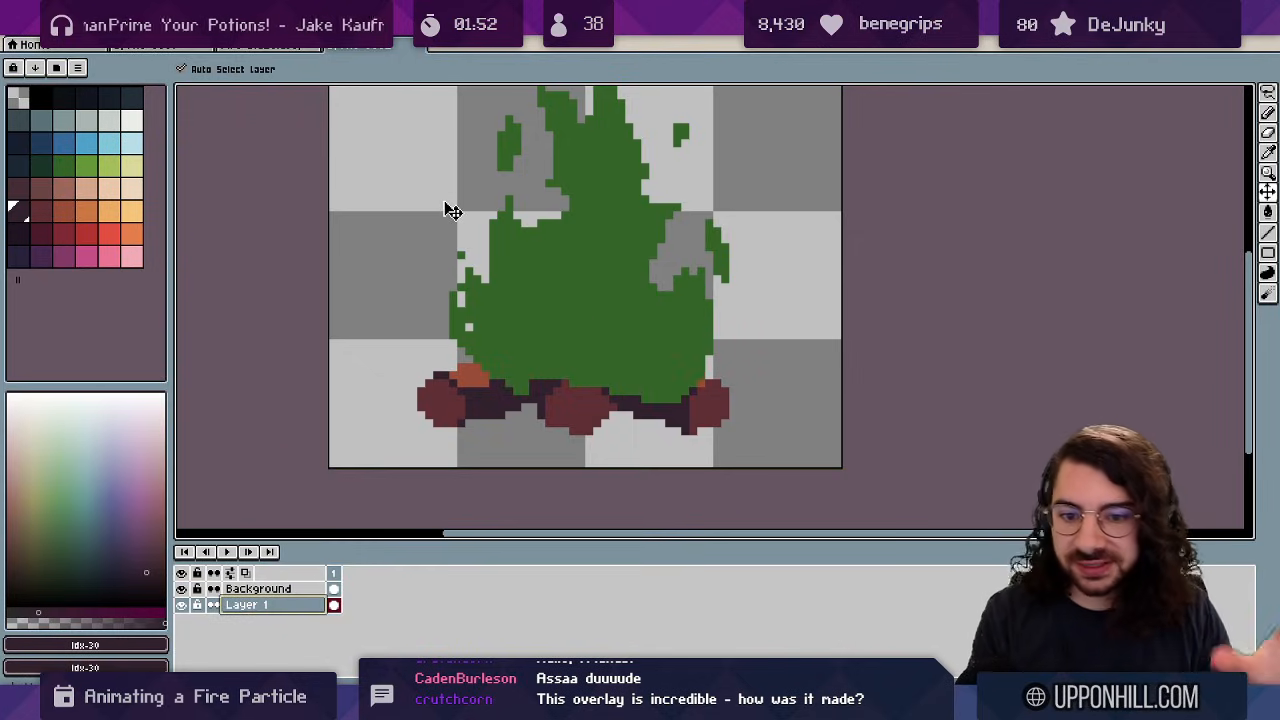
Make the Background fire layer continuous, add Layer 2, extend to 10 frames, and return to frame 1.
click(256, 589)
click(216, 589)
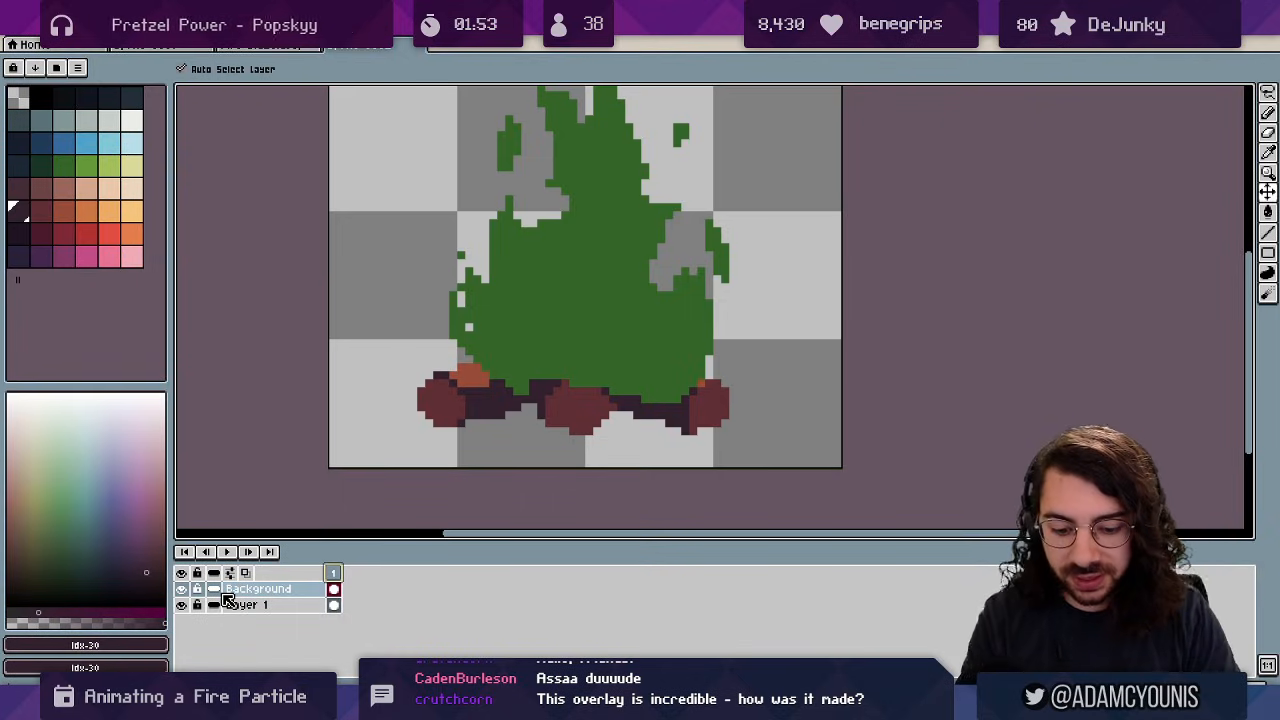
key(shift+n)
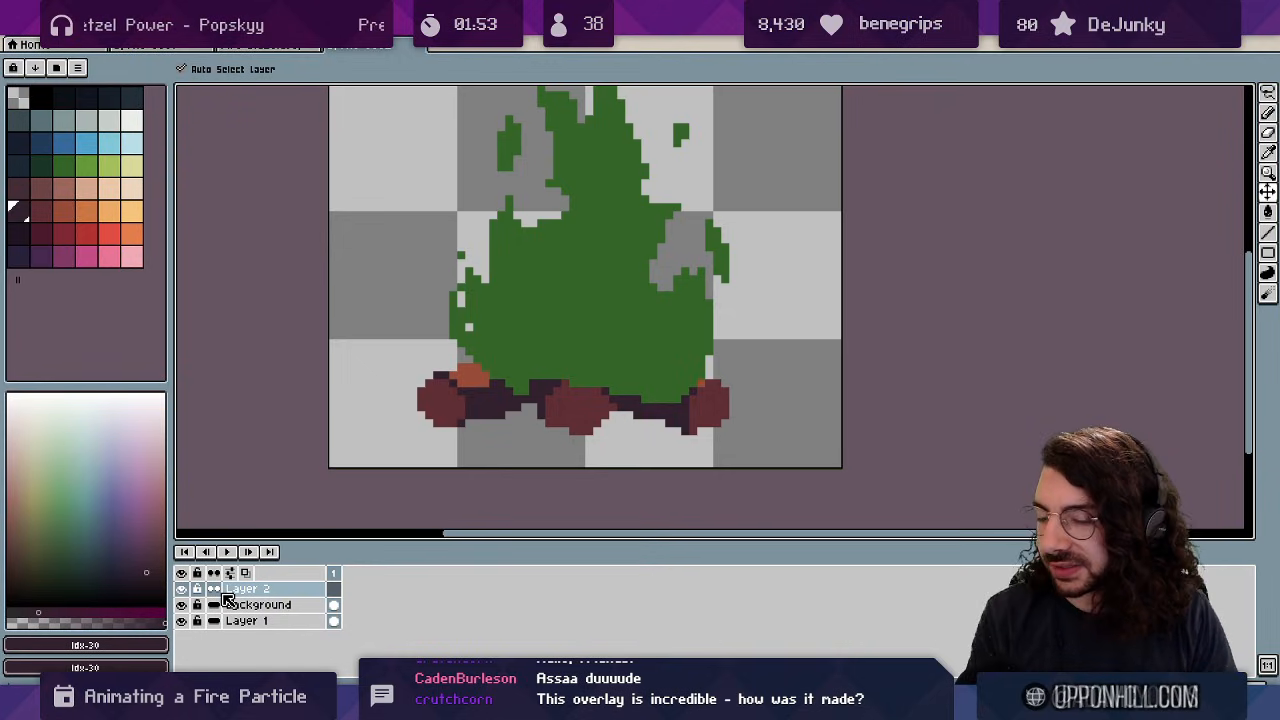
key(space)
scroll(574, 301, down, 1)
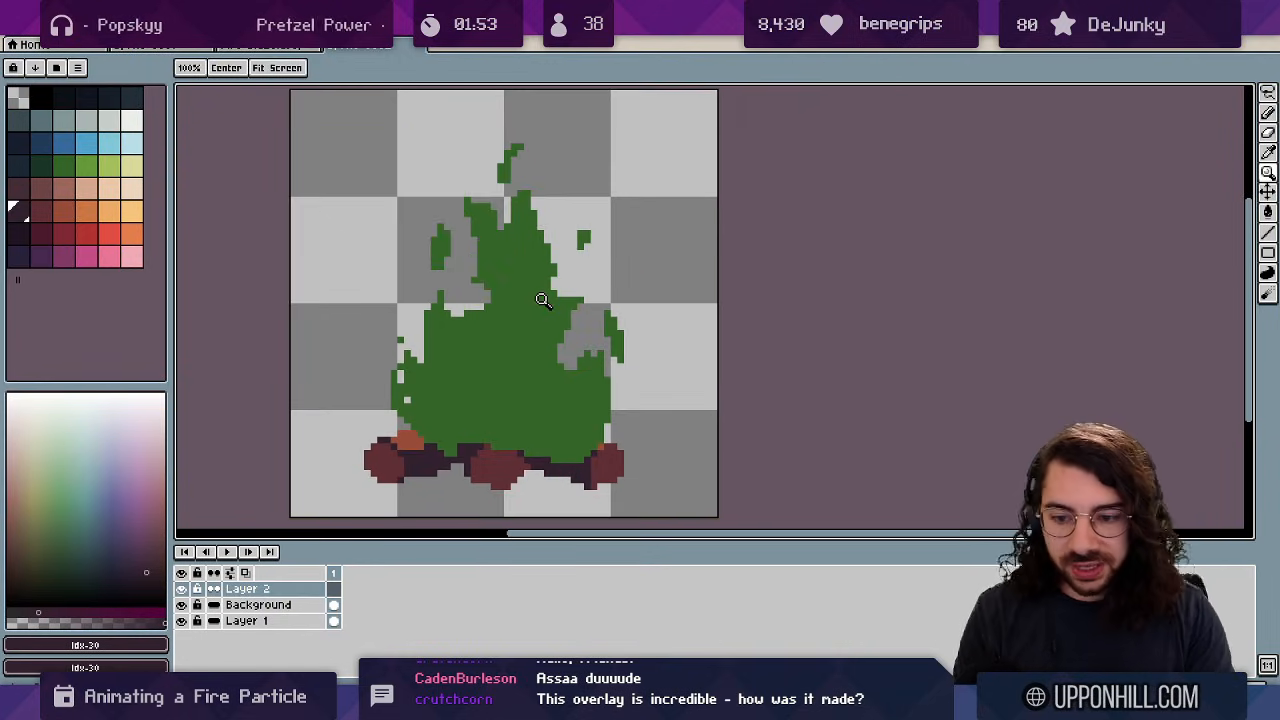
key(alt+n)
key(alt+n)
key(alt+n)
key(alt+n)
key(alt+n)
key(alt+n)
key(alt+n)
key(alt+n)
key(alt+n)
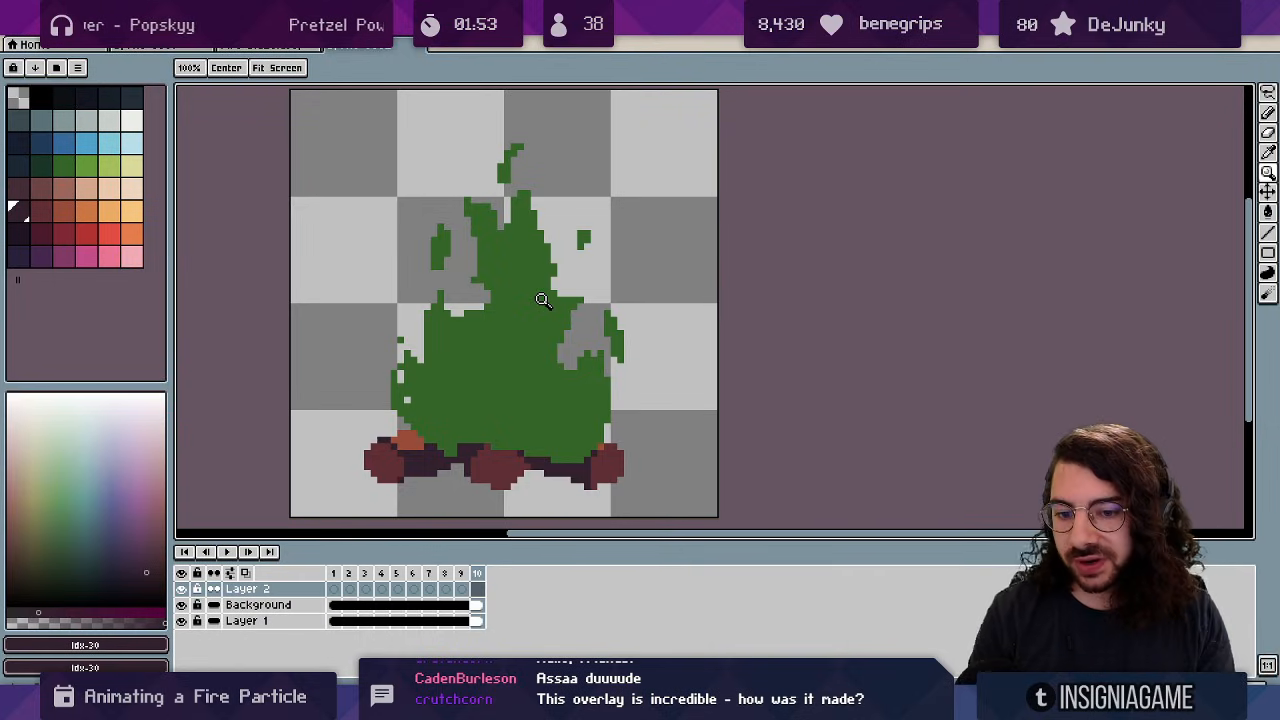
click(336, 590)
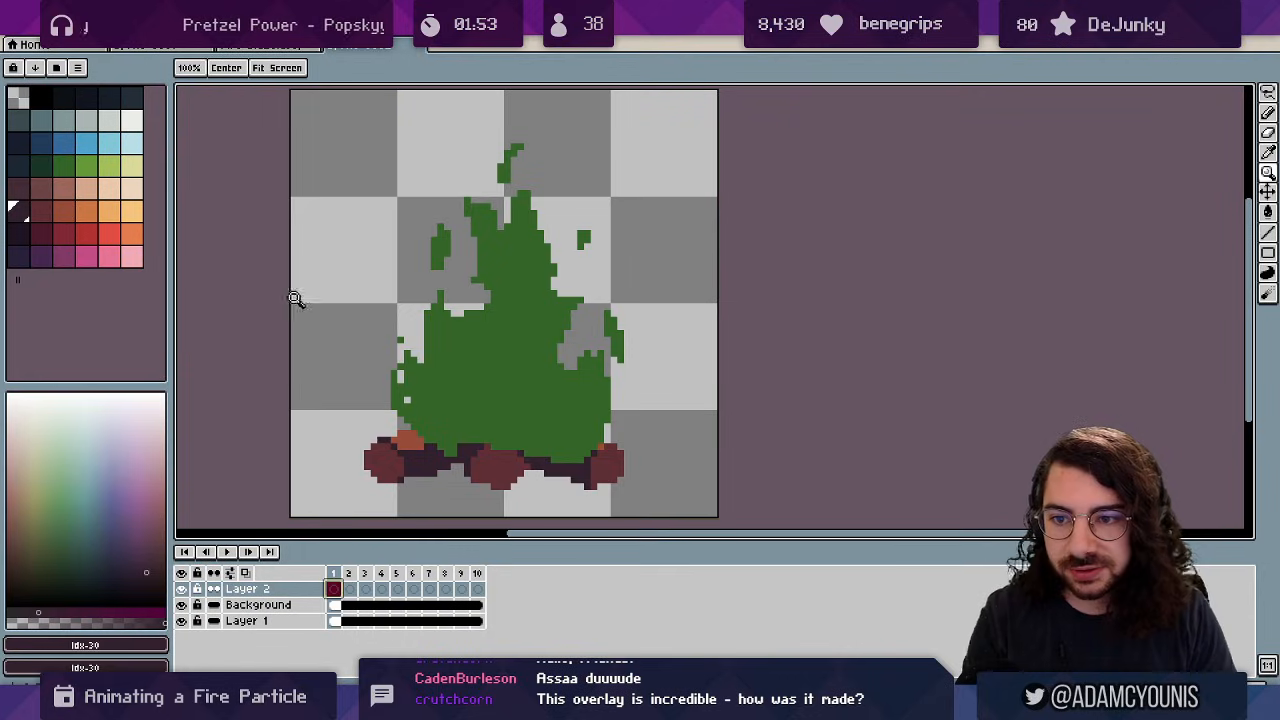
Paint a light orange 2px blob on the flame's lower middle in Layer 2.
click(131, 211)
key(b)
key(minus)
key(minus)
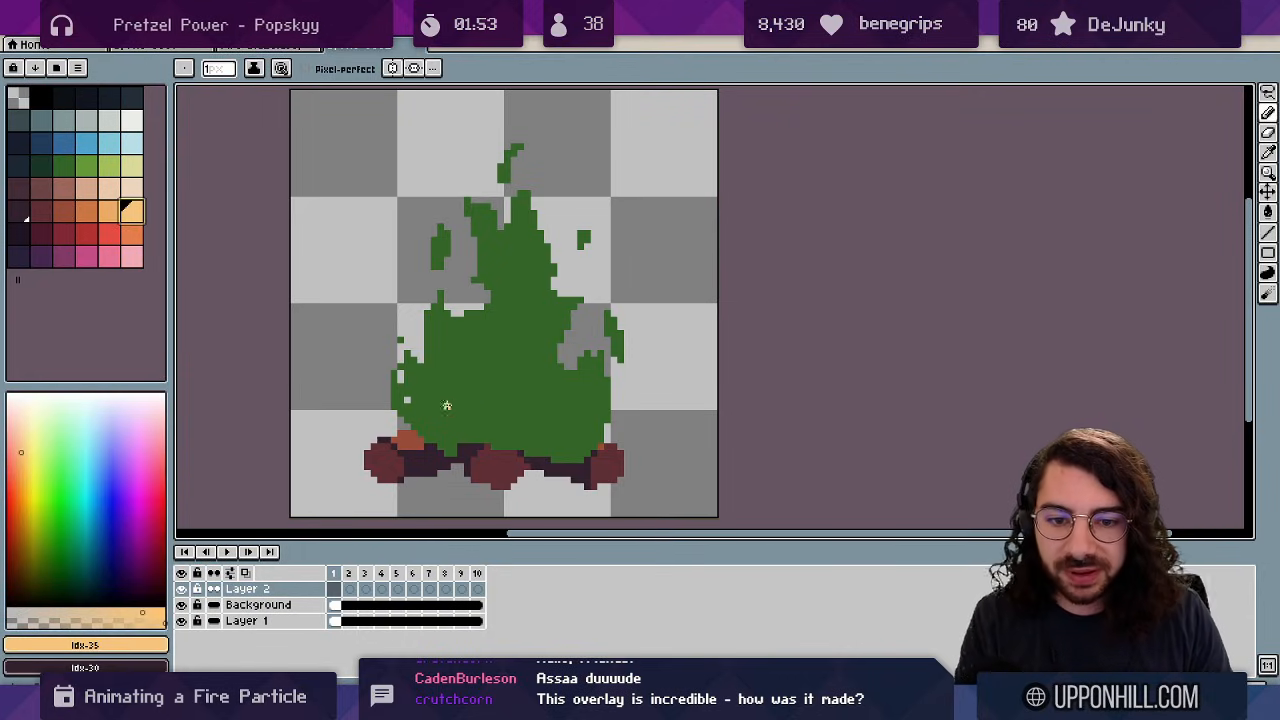
click(440, 433)
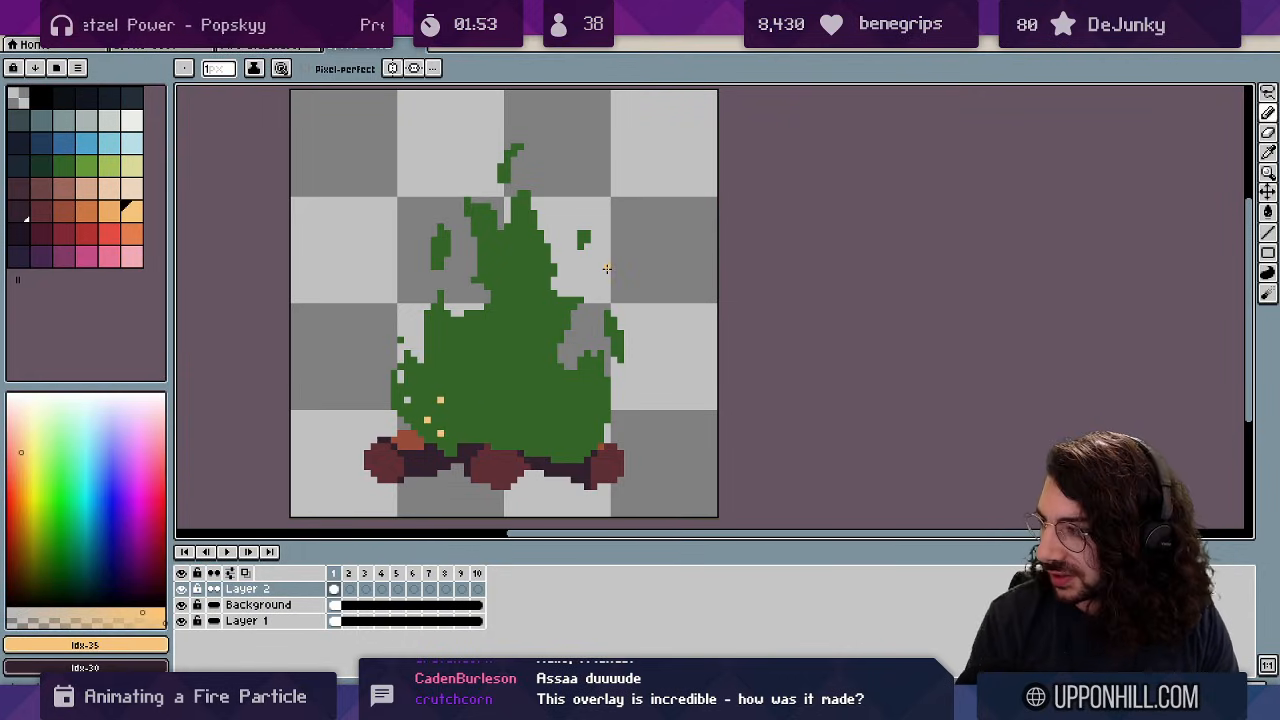
key(ctrl+z)
key(ctrl+z)
key(ctrl+z)
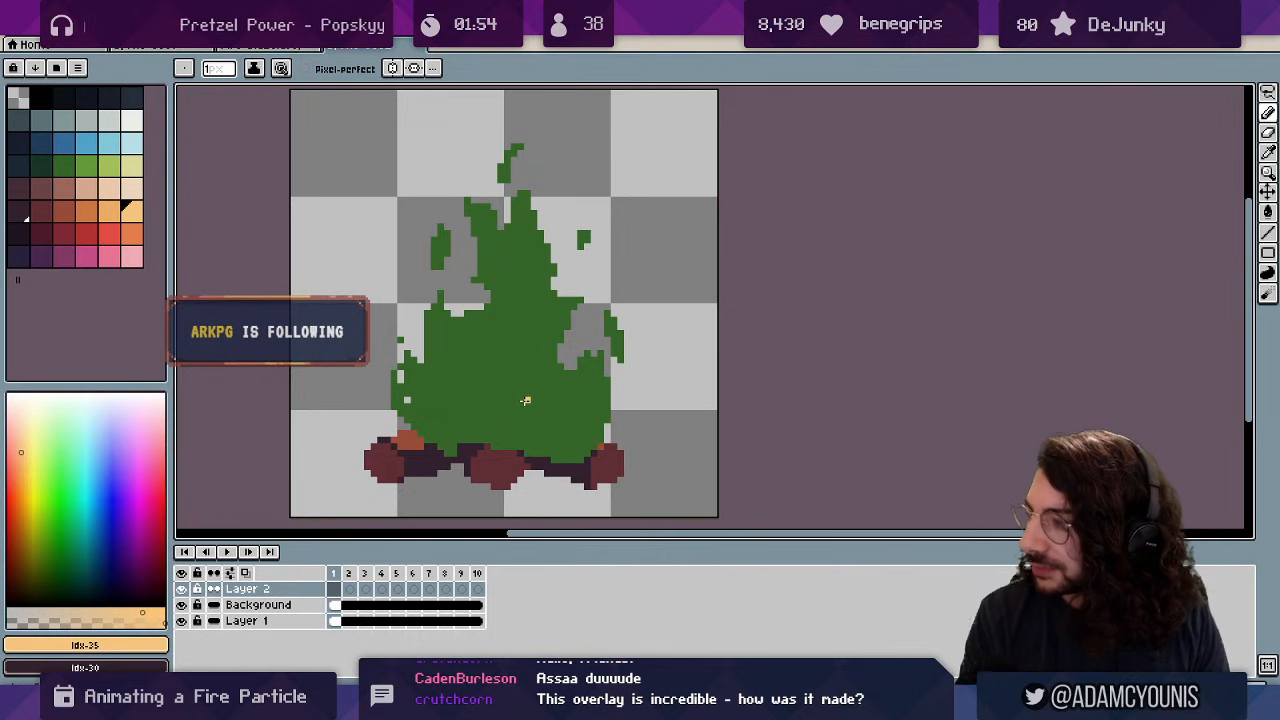
key(plus)
key(plus)
key(plus)
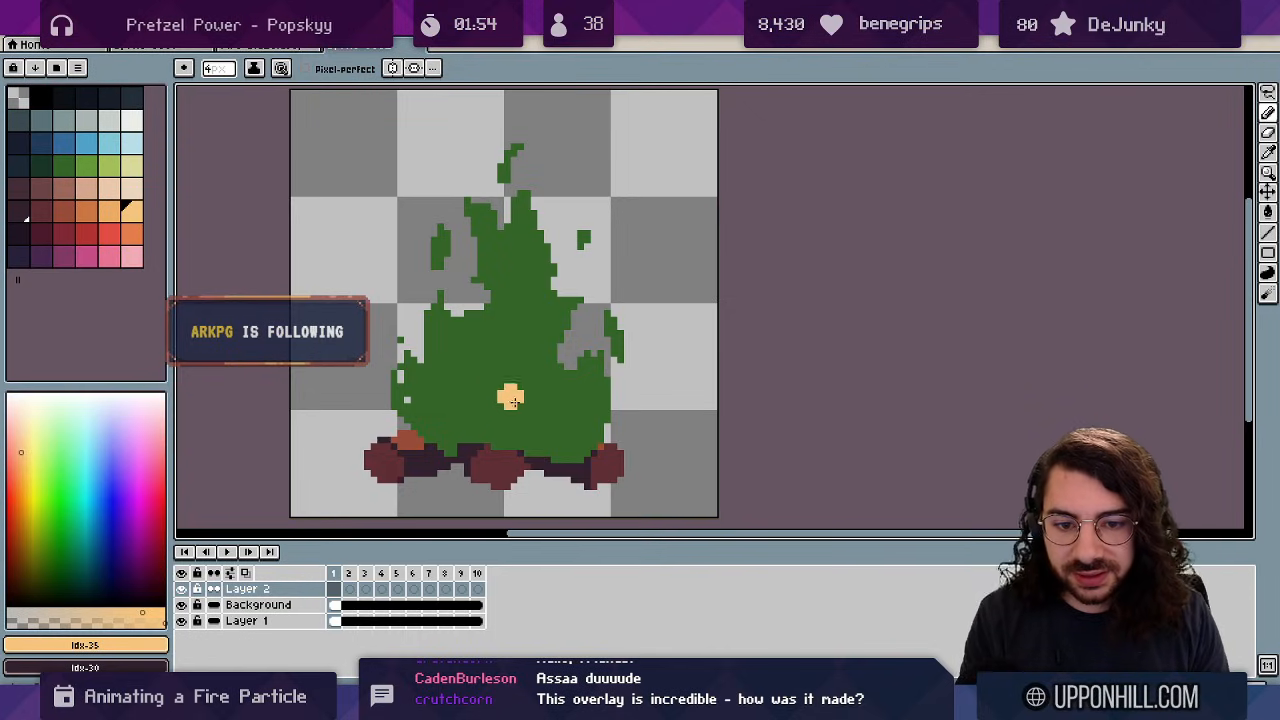
drag(500, 380, 513, 428)
key(ctrl+z)
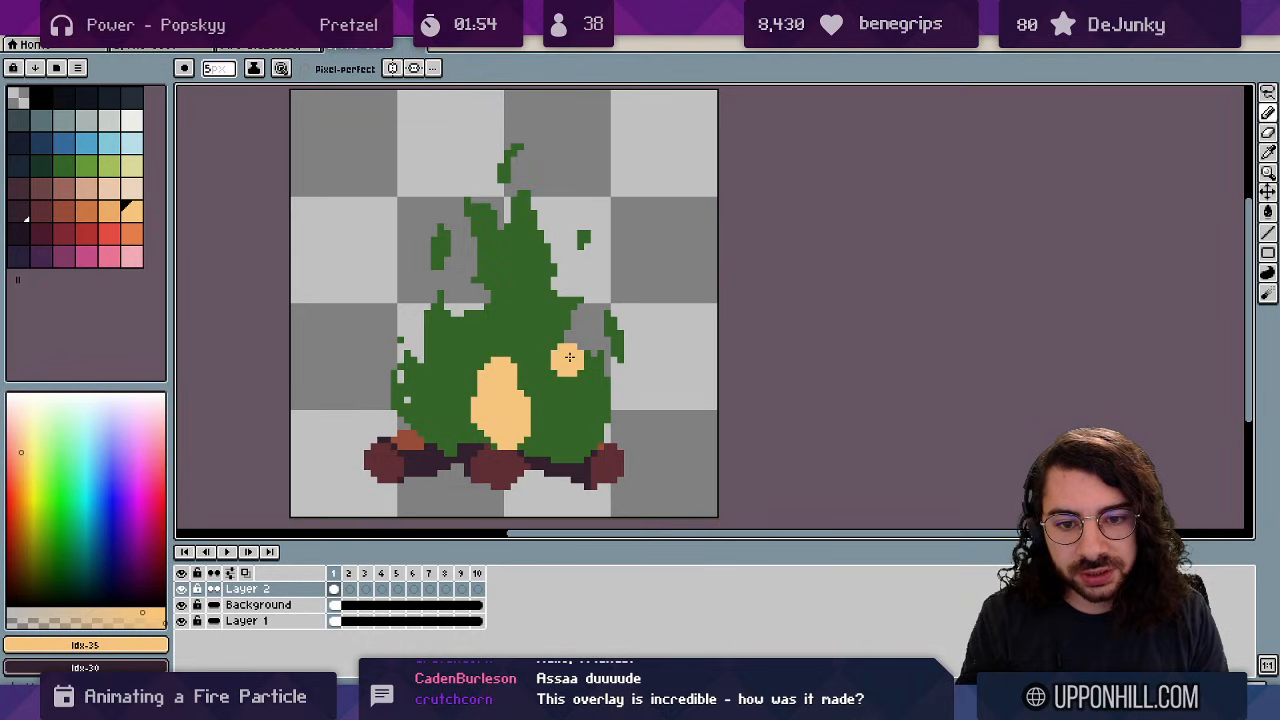
key(ctrl+z)
Trim the blob's top with the Eraser and add a thin light orange top edge.
key(e)
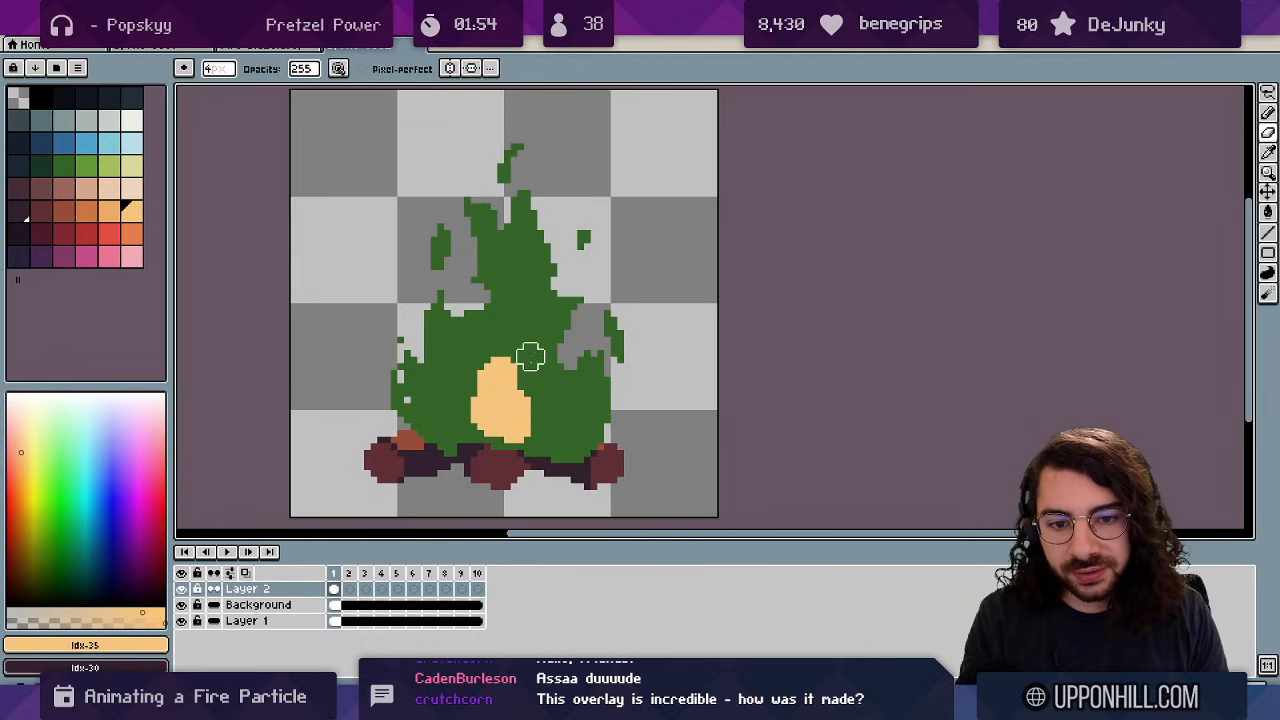
click(506, 365)
key(b)
key(minus)
key(minus)
drag(509, 369, 484, 376)
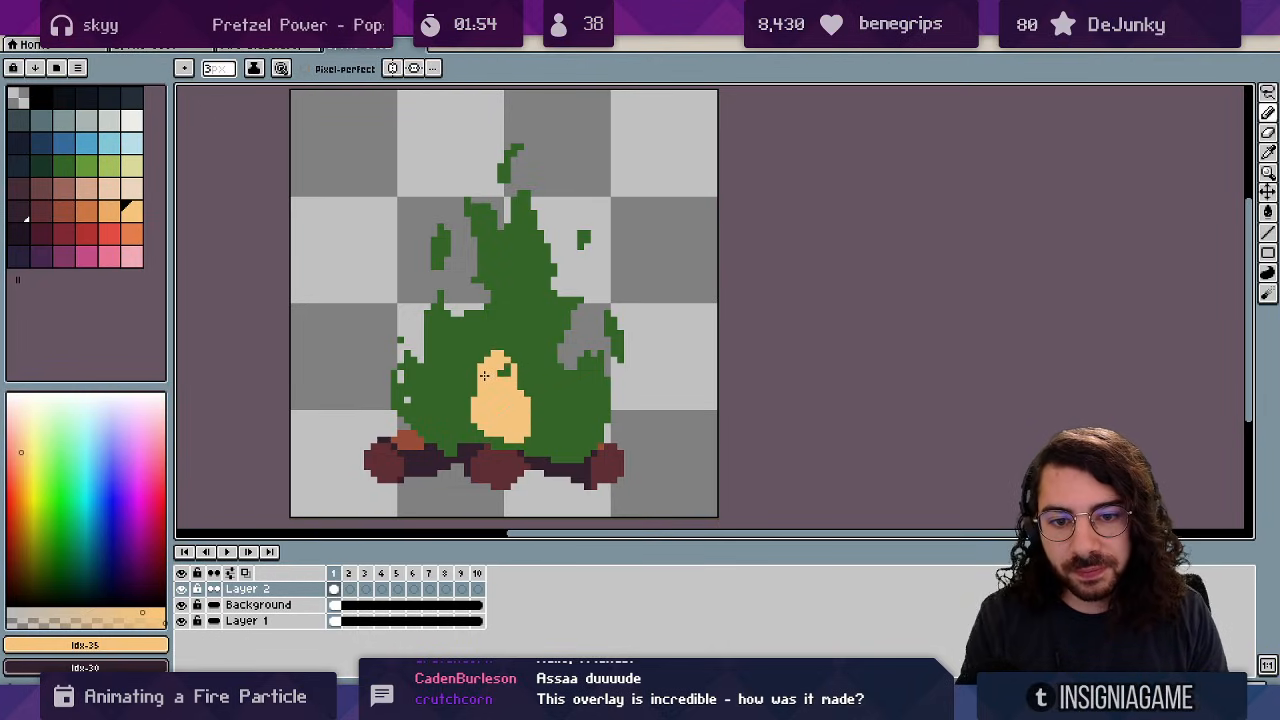
key(e)
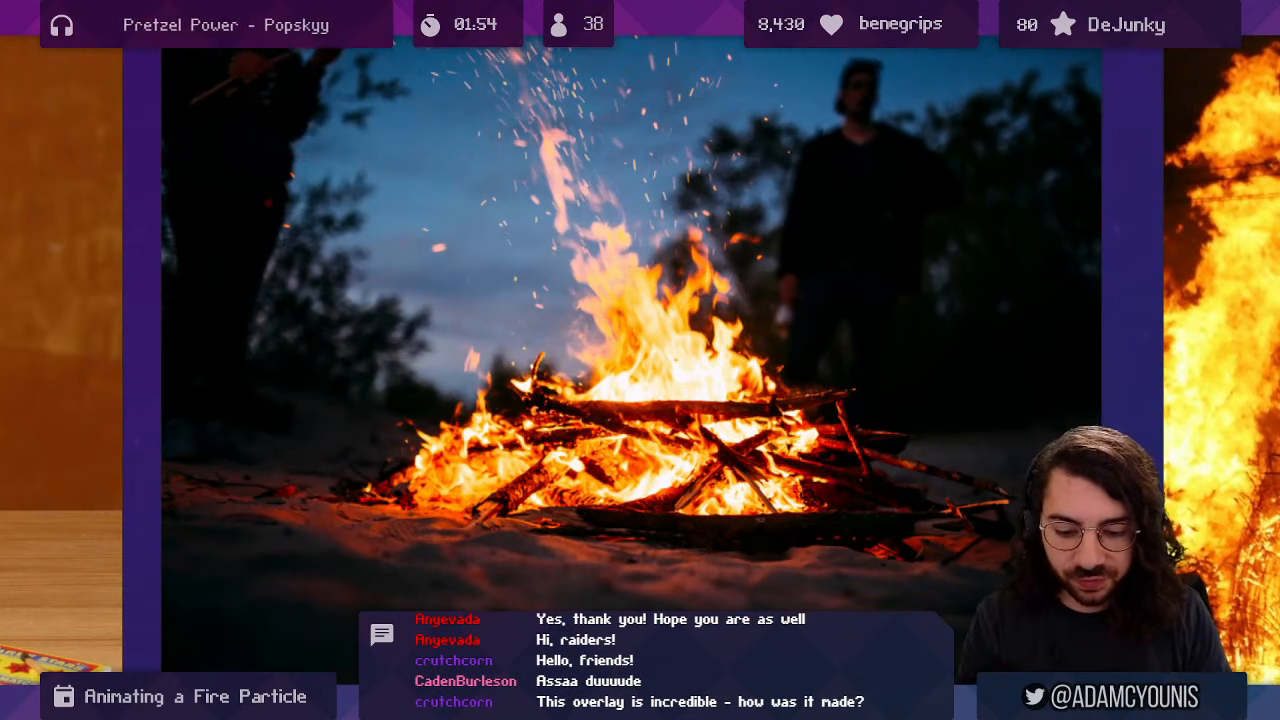
drag(643, 252, 620, 248)
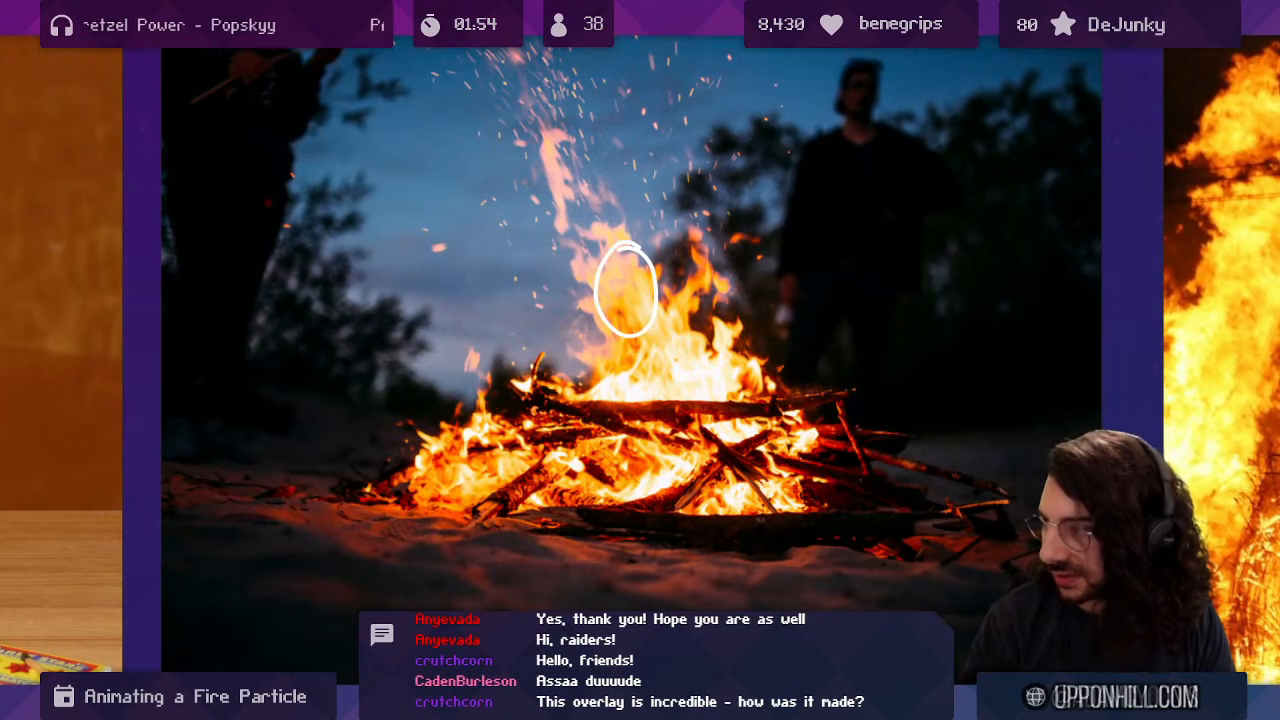
key(ctrl+z)
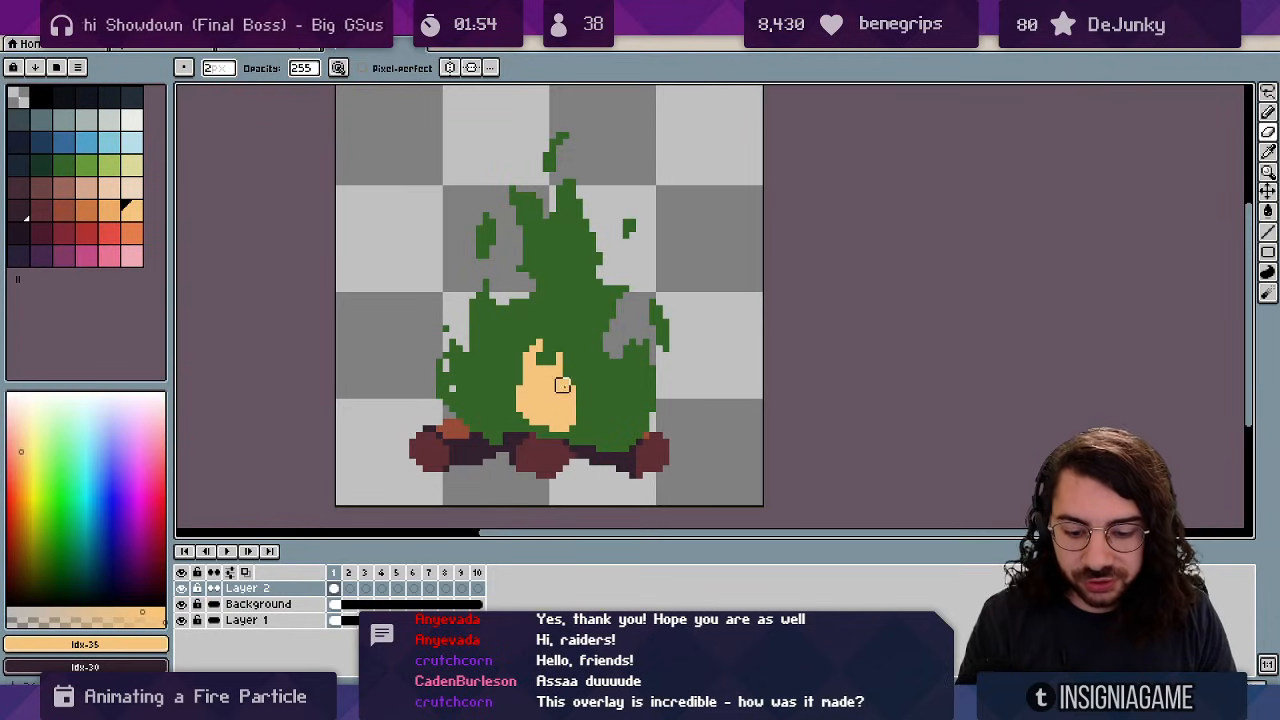
Draw the orange spark rising higher on each frame from frame 2, then preview the loop.
key(b)
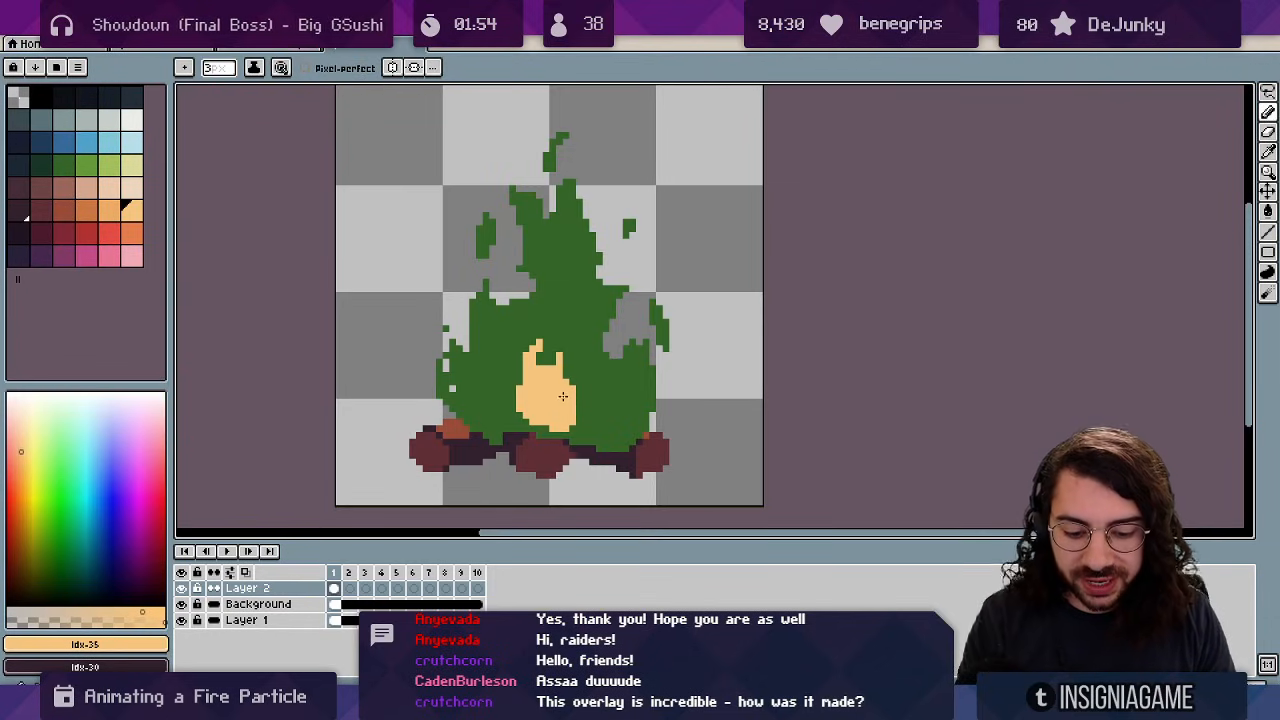
key(period)
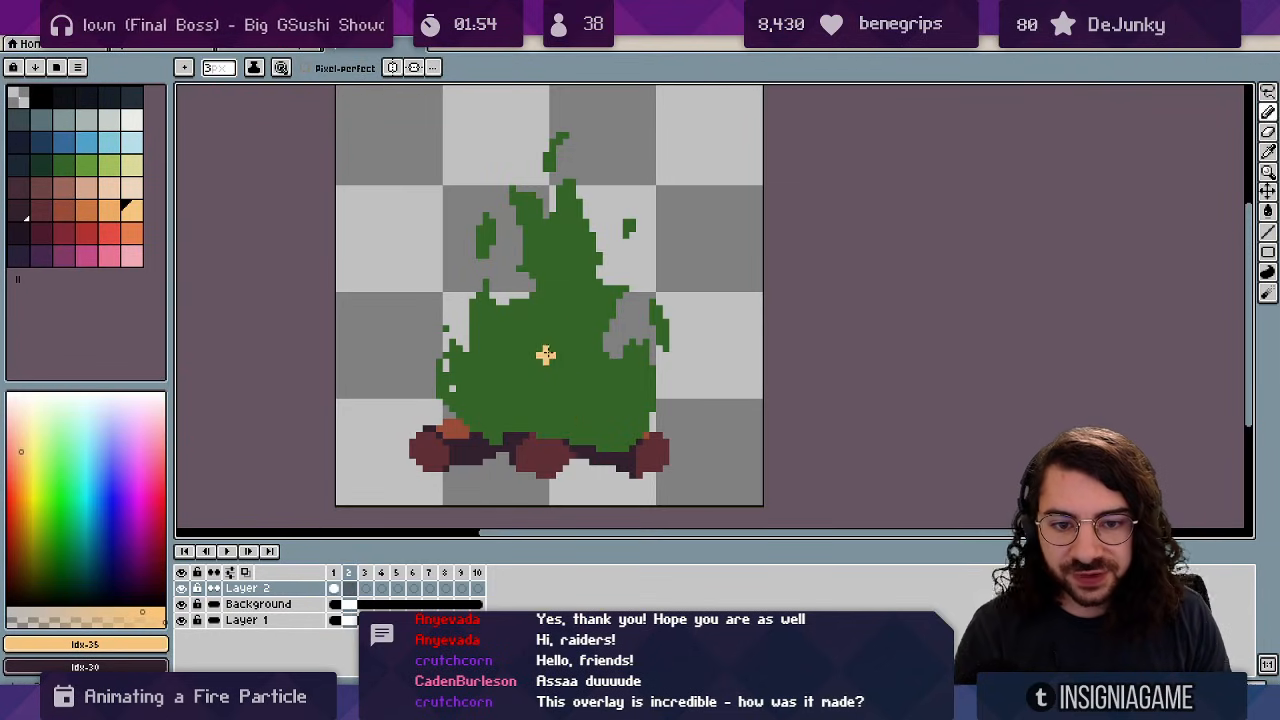
drag(549, 350, 568, 352)
key(period)
mouse_move(566, 300)
mouse_down()
mouse_move(532, 203)
mouse_move(553, 115)
mouse_up()
key(period)
key(period)
key(period)
key(period)
key(ctrl+z)
key(period)
key(Return)
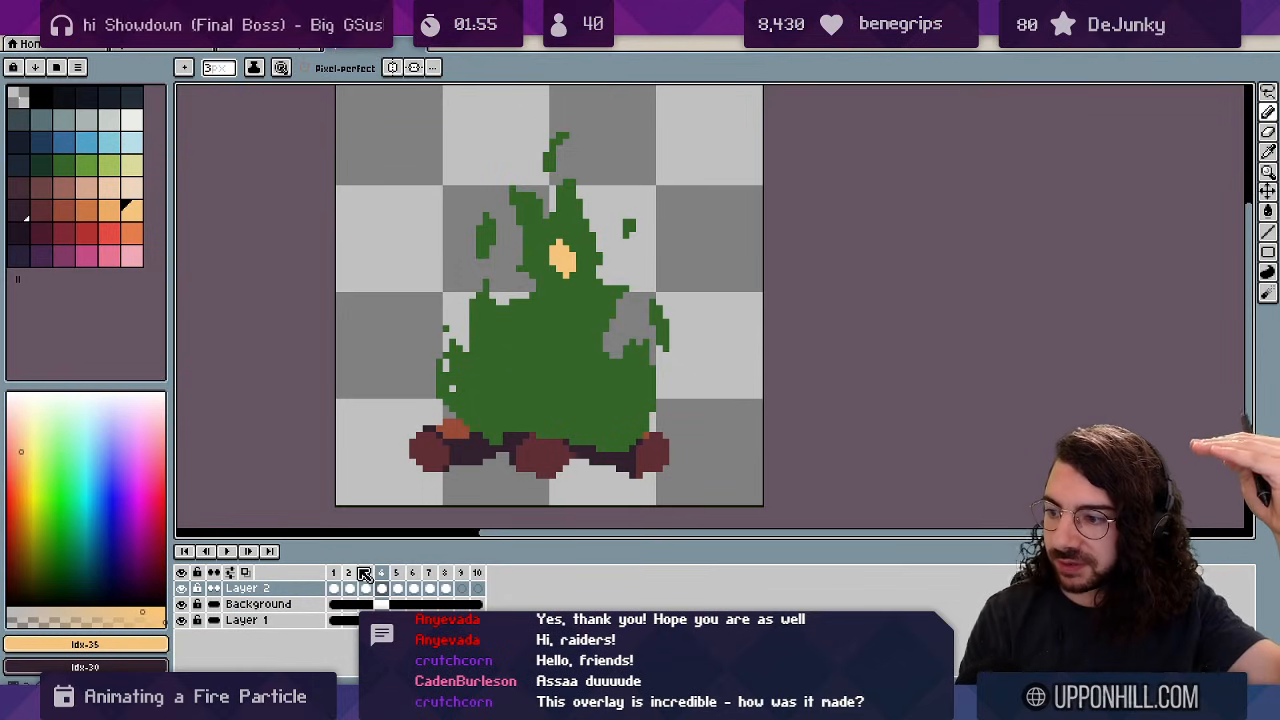
Delete frame 6 and pick dark navy for the background.
click(437, 578)
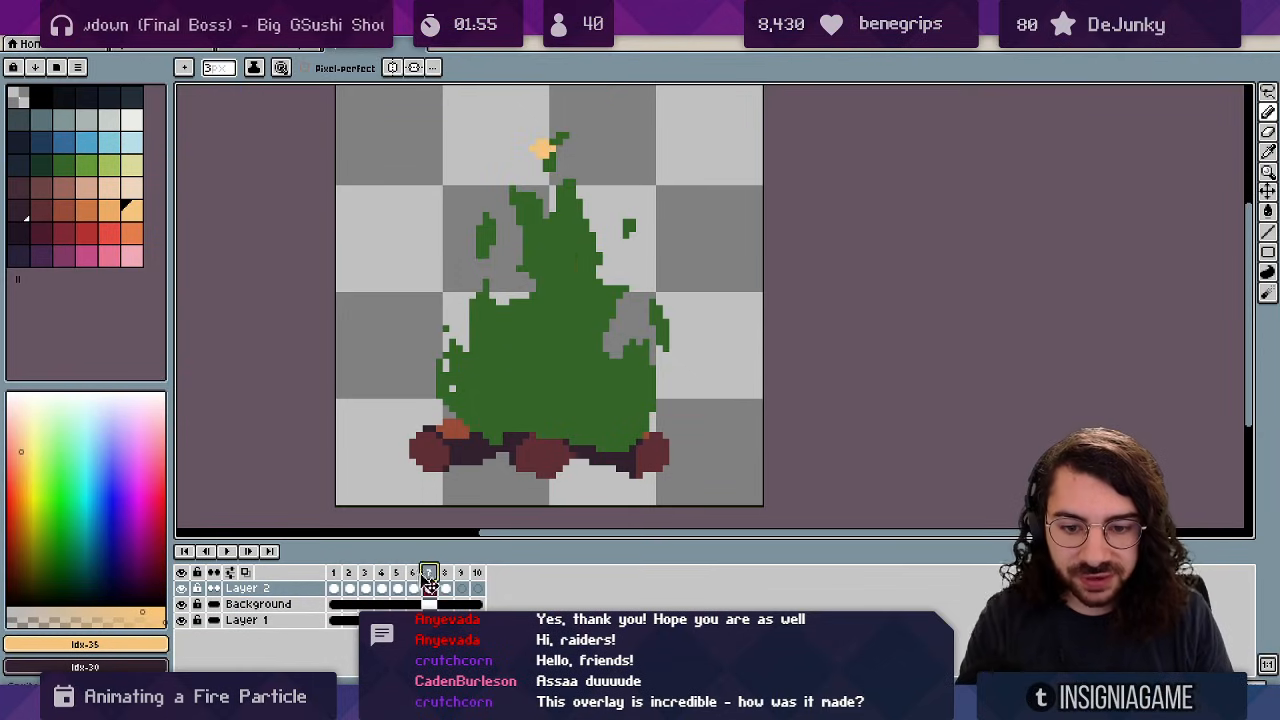
click(414, 588)
key(alt+c)
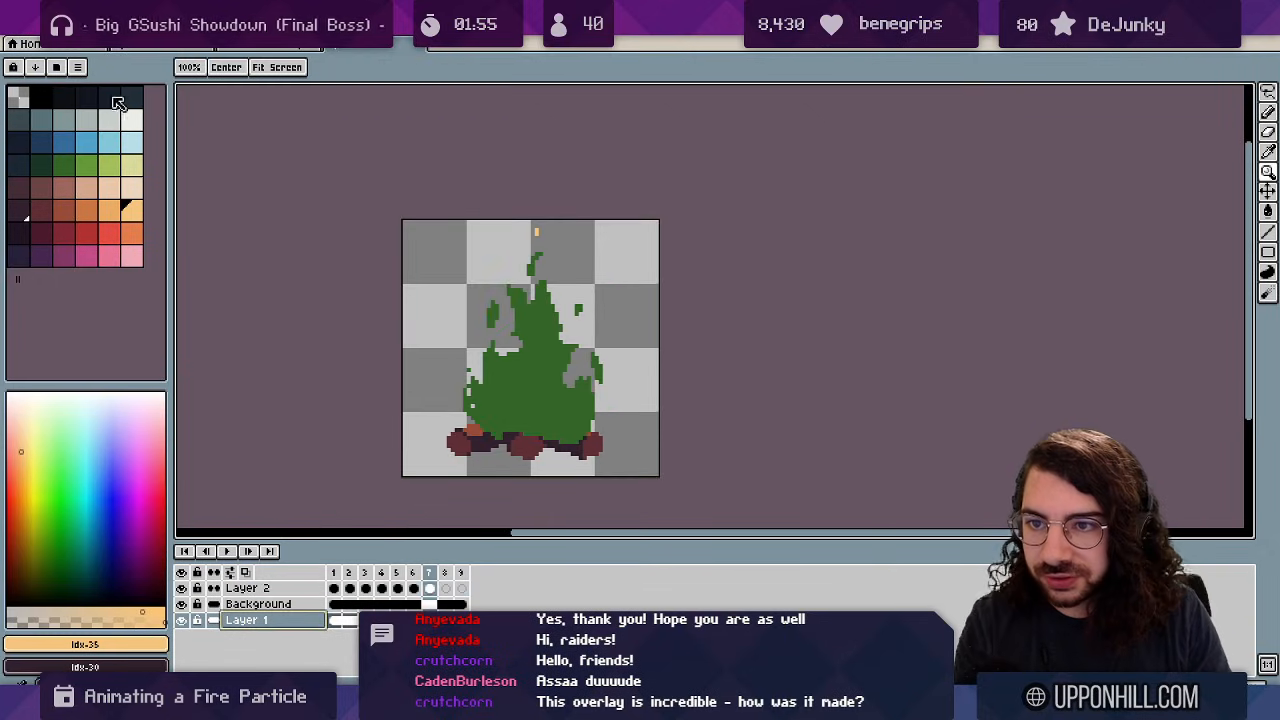
click(112, 98)
Fill the transparent background dark navy with the Paint Bucket and play the animation.
key(g)
click(460, 311)
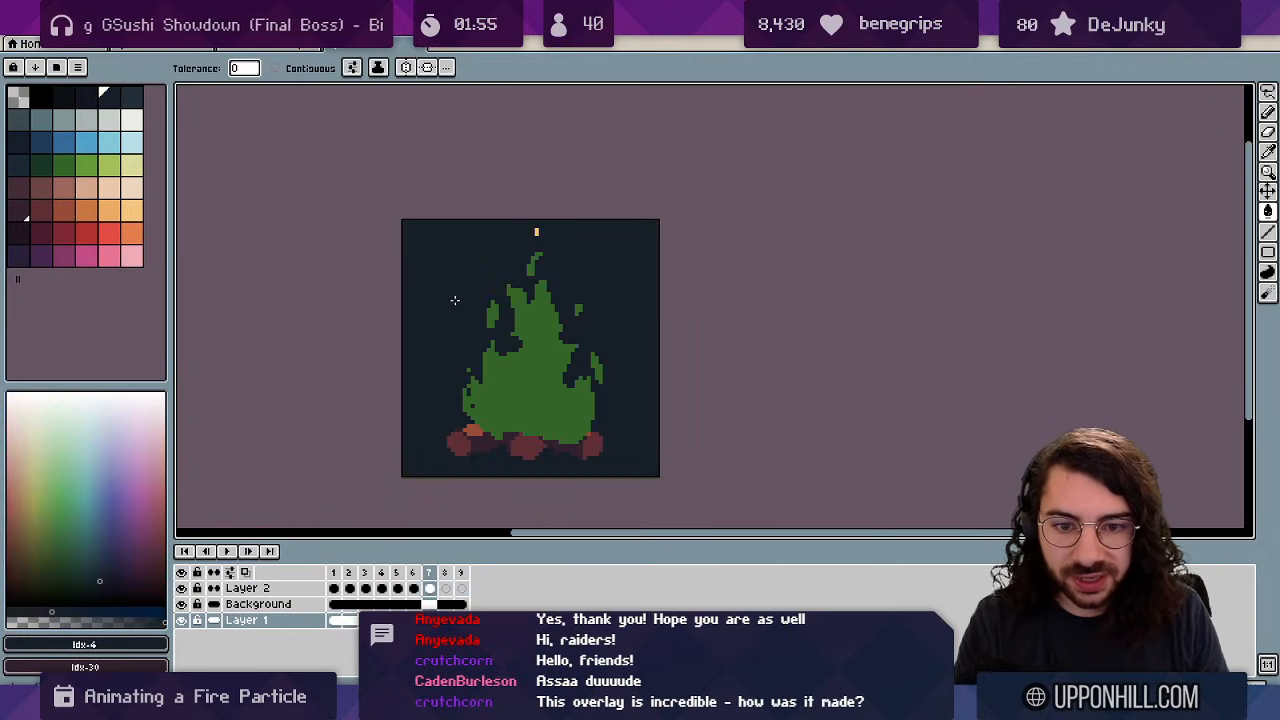
scroll(457, 349, right, 1)
key(Return)
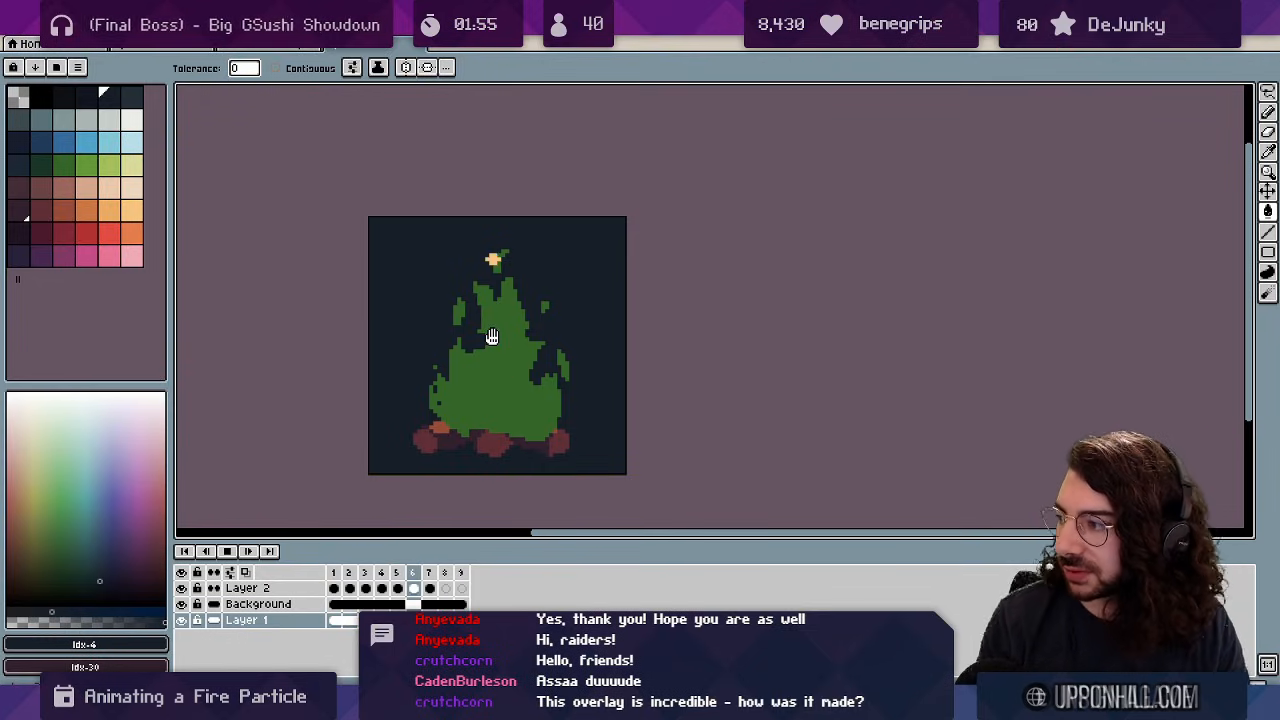
key(Return)
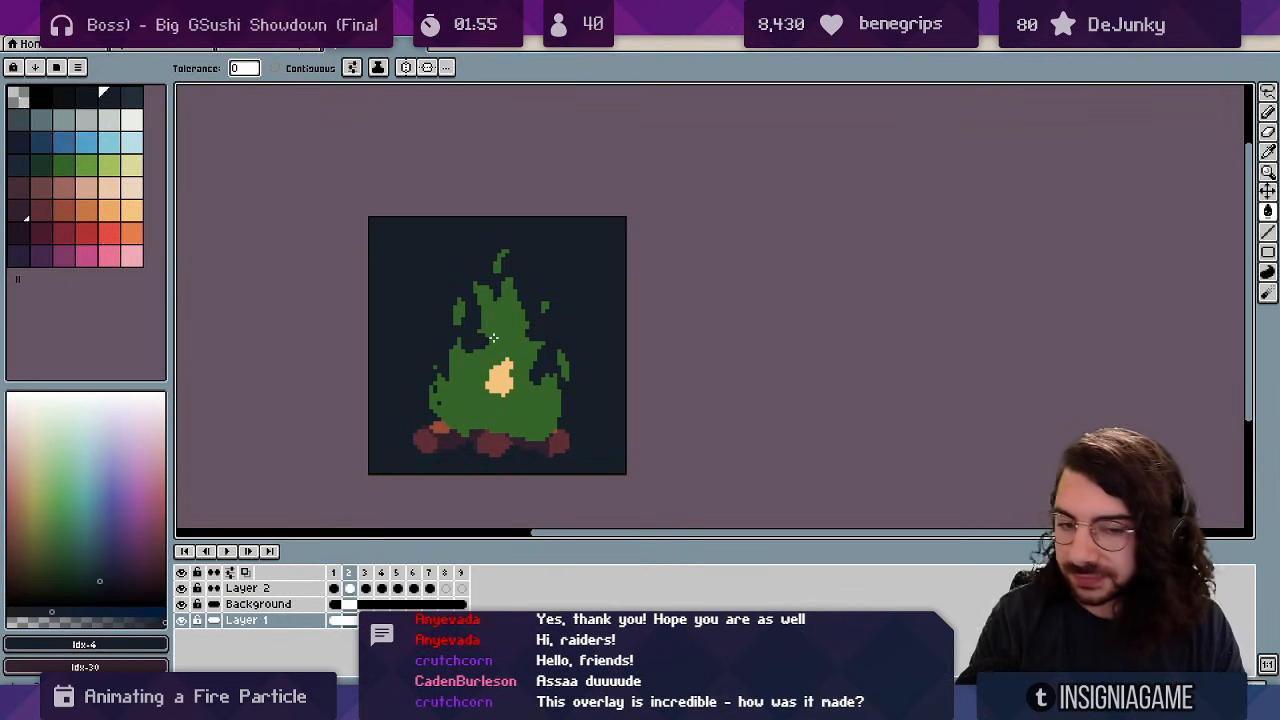
Zoom in on the campfire and ready a 1px pencil in peach on Layer 2.
key(z)
click(545, 420)
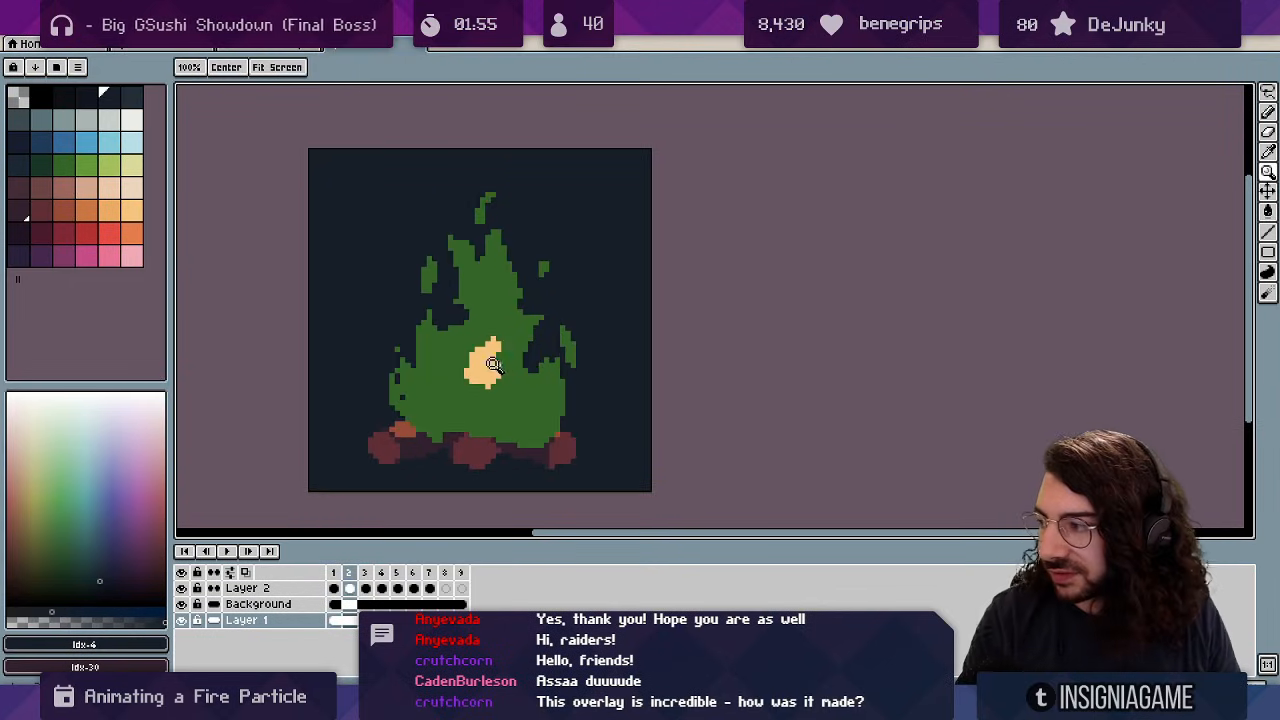
key(v)
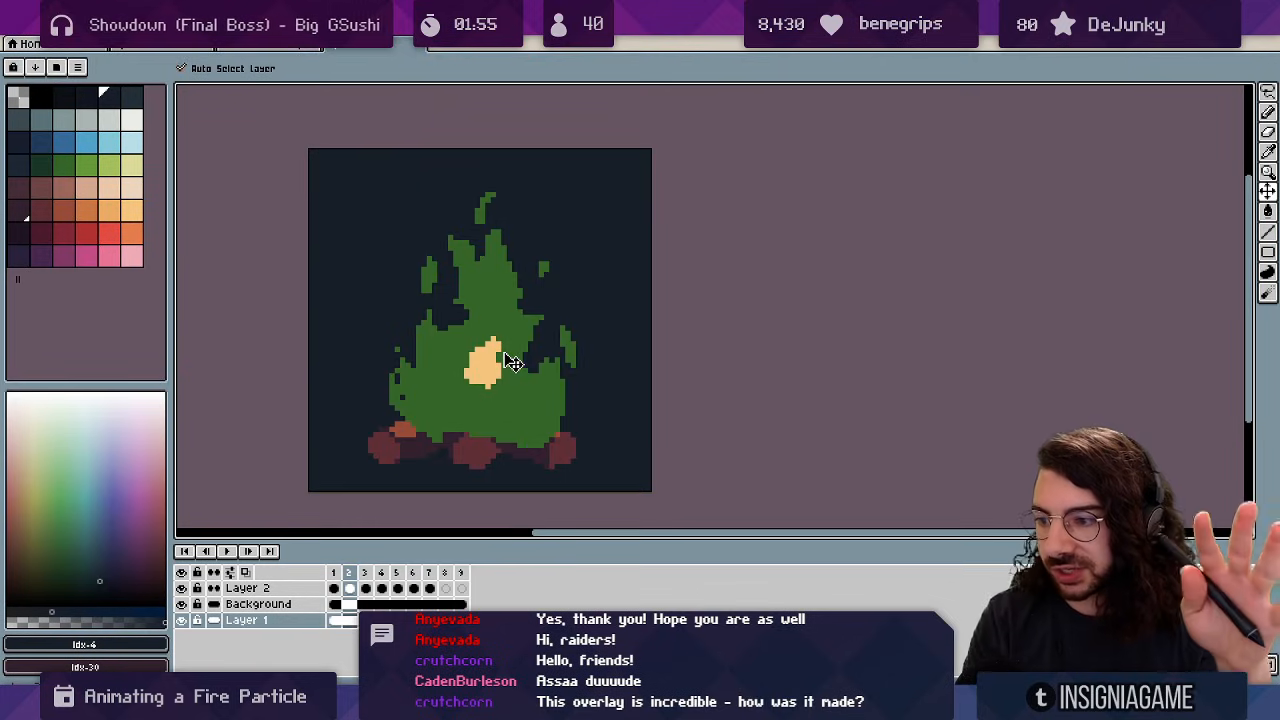
drag(500, 315, 531, 304)
ctrl+click(566, 331)
click(443, 391)
key(b)
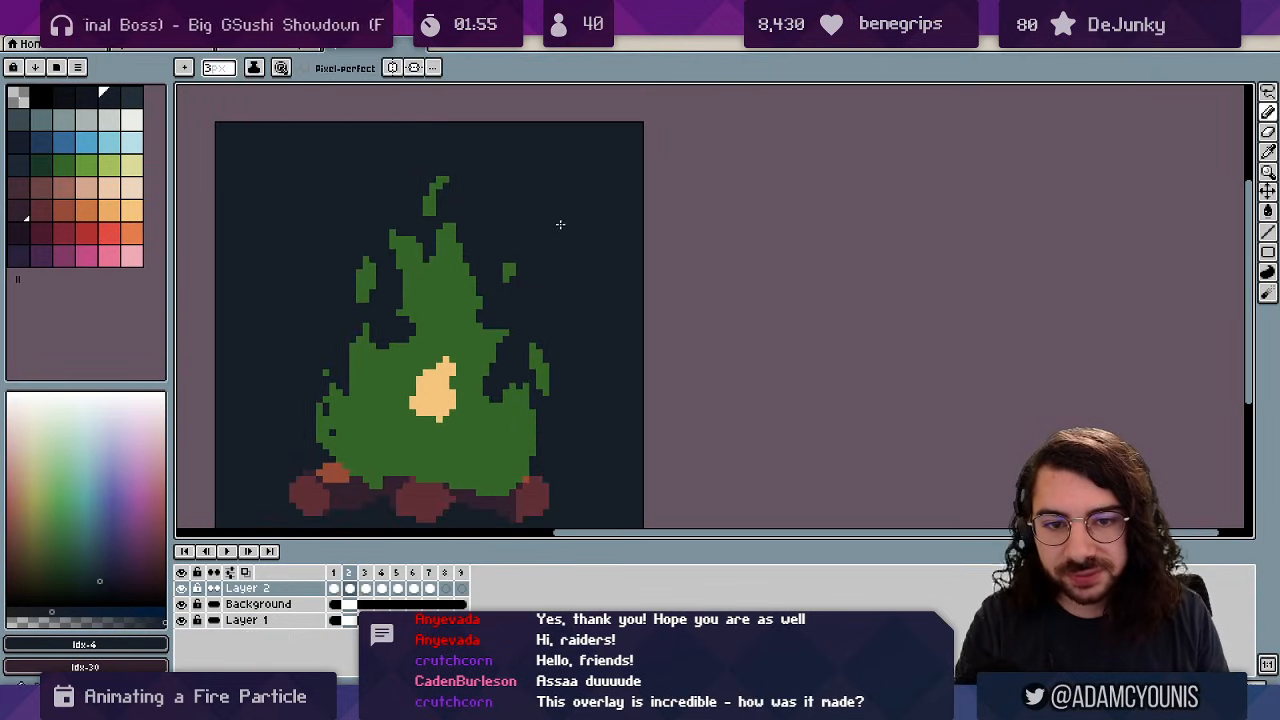
key(minus)
alt+click(437, 383)
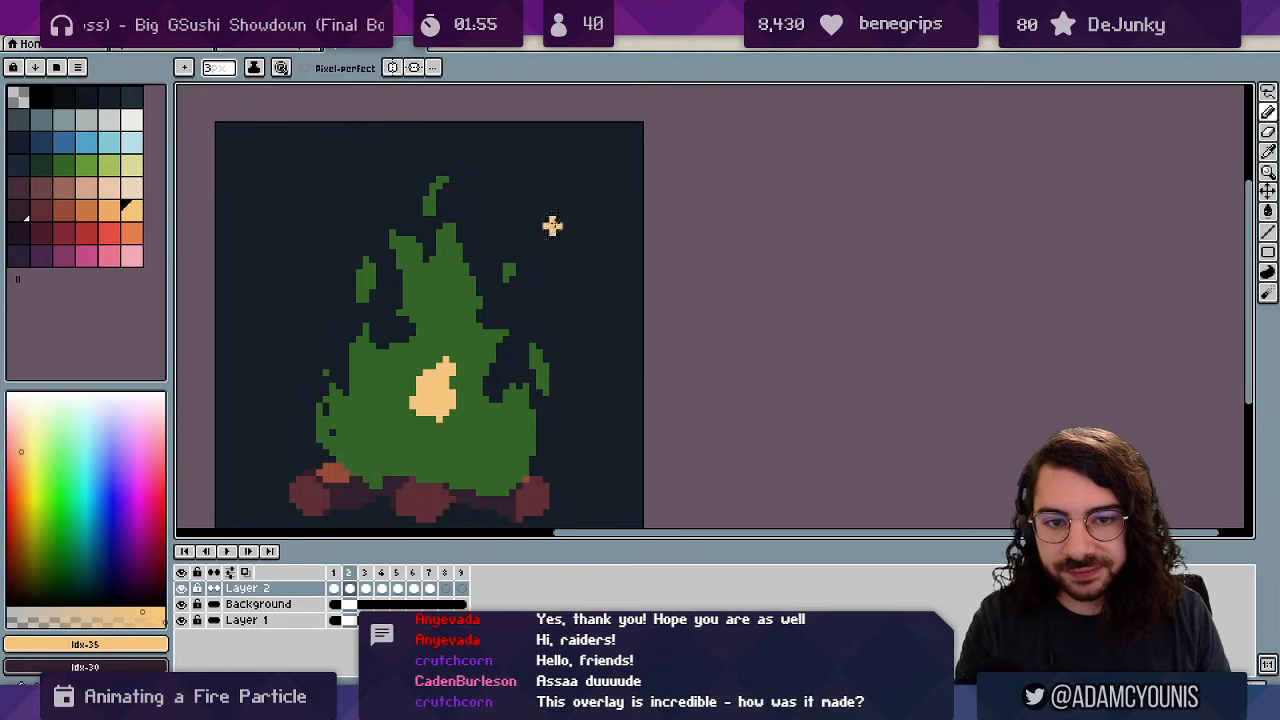
key(minus)
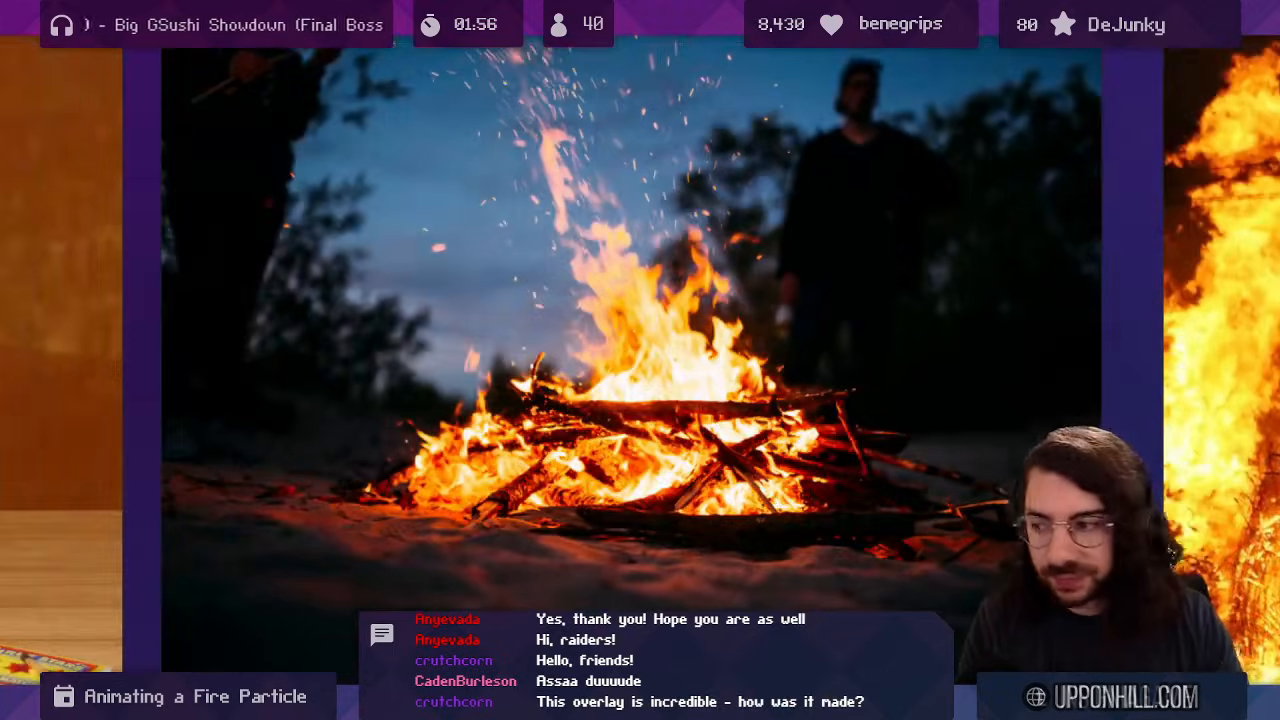
Switch to the whiteboard and move past the campfire photos toward the cylinder sketch.
mouse_move(596, 350)
mouse_down()
mouse_move(543, 448)
mouse_move(523, 397)
mouse_move(655, 115)
mouse_up()
drag(590, 335, 597, 277)
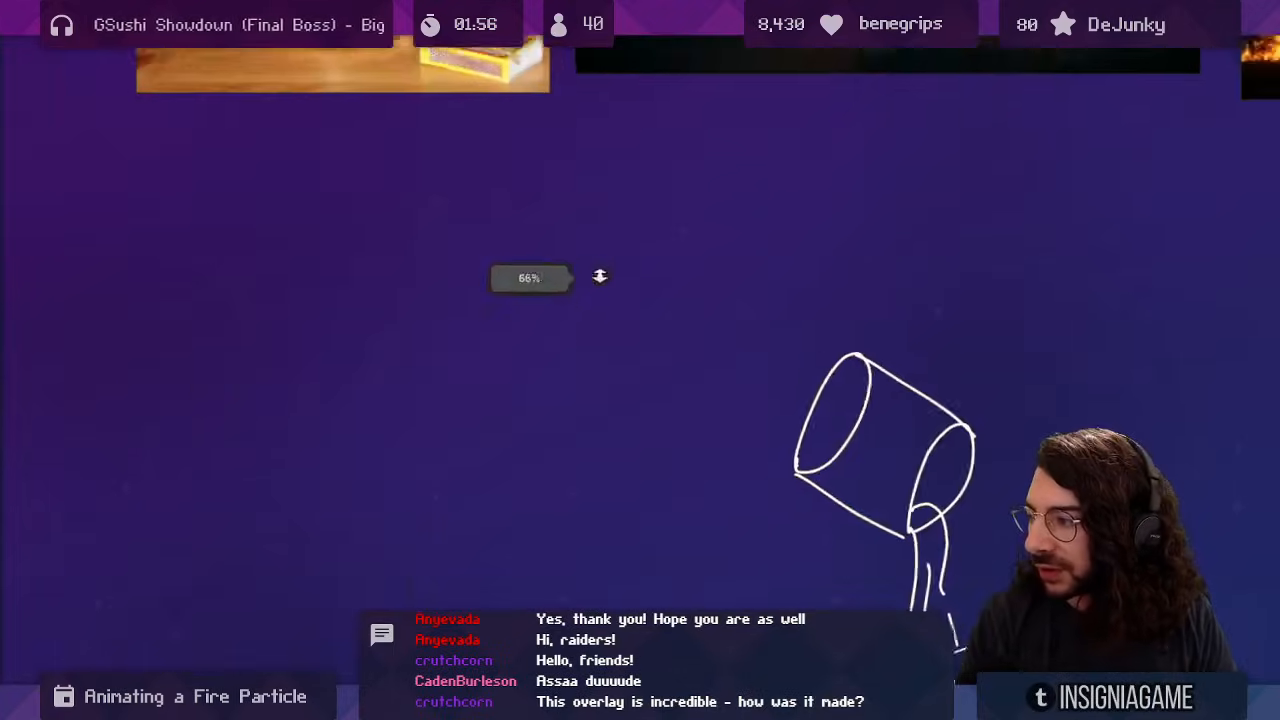
drag(510, 378, 540, 321)
Draw a white leaning-flame outline with jagged lower tongues, discarding stray inner strokes.
drag(282, 250, 478, 236)
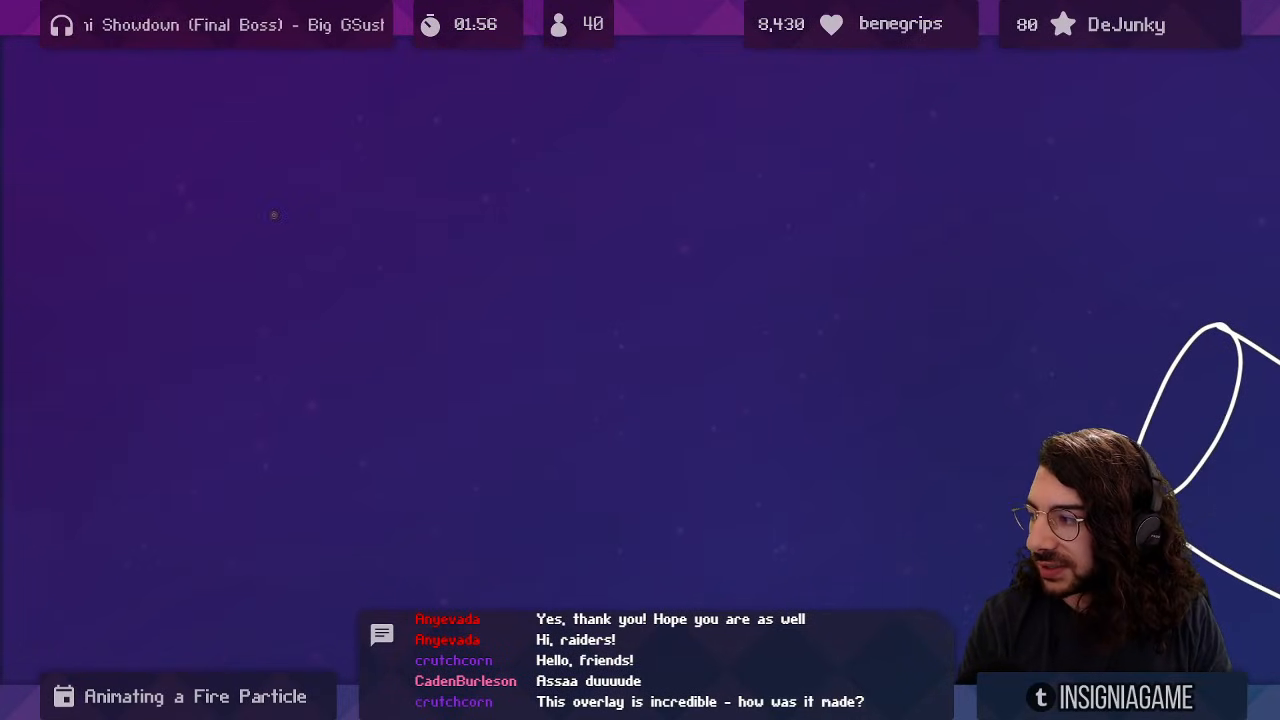
mouse_move(286, 216)
mouse_down()
mouse_move(333, 336)
mouse_move(536, 502)
mouse_up()
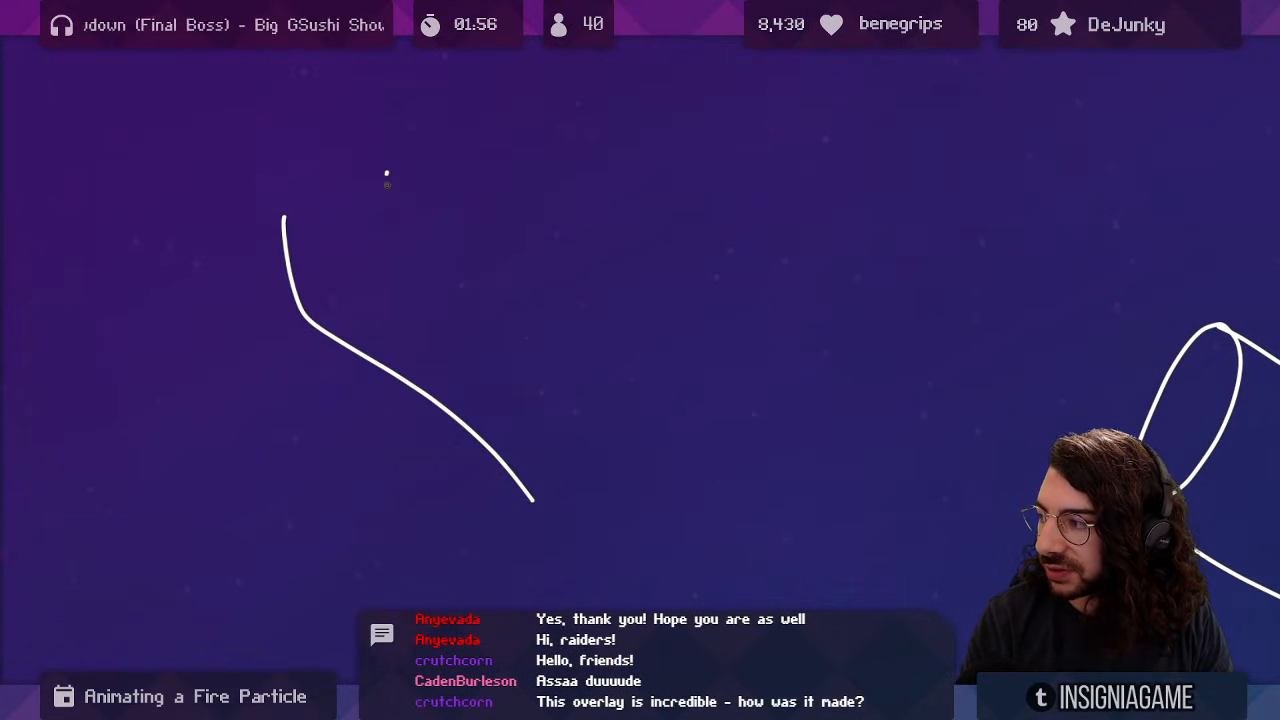
drag(386, 174, 707, 426)
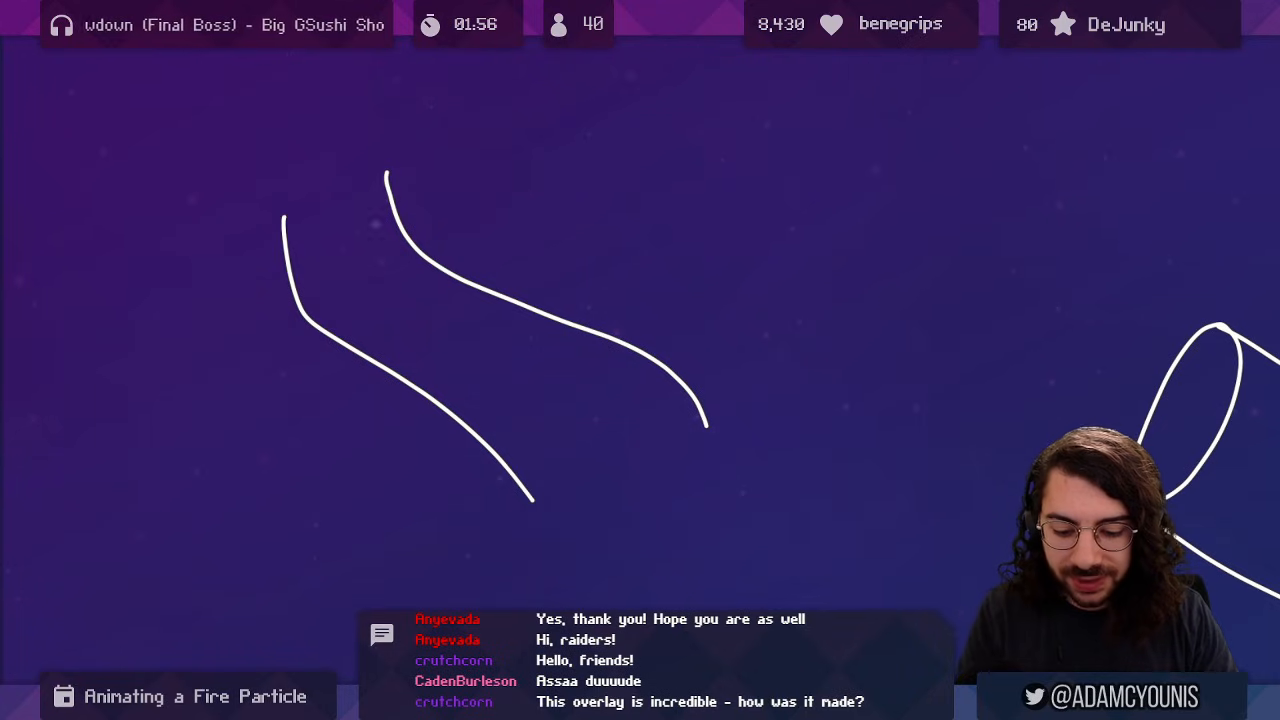
mouse_move(286, 218)
mouse_down()
mouse_move(393, 324)
mouse_move(365, 276)
mouse_move(359, 120)
mouse_move(372, 107)
mouse_move(399, 190)
mouse_up()
mouse_move(531, 483)
mouse_down()
mouse_move(583, 598)
mouse_move(611, 485)
mouse_move(545, 378)
mouse_move(703, 465)
mouse_move(709, 407)
mouse_up()
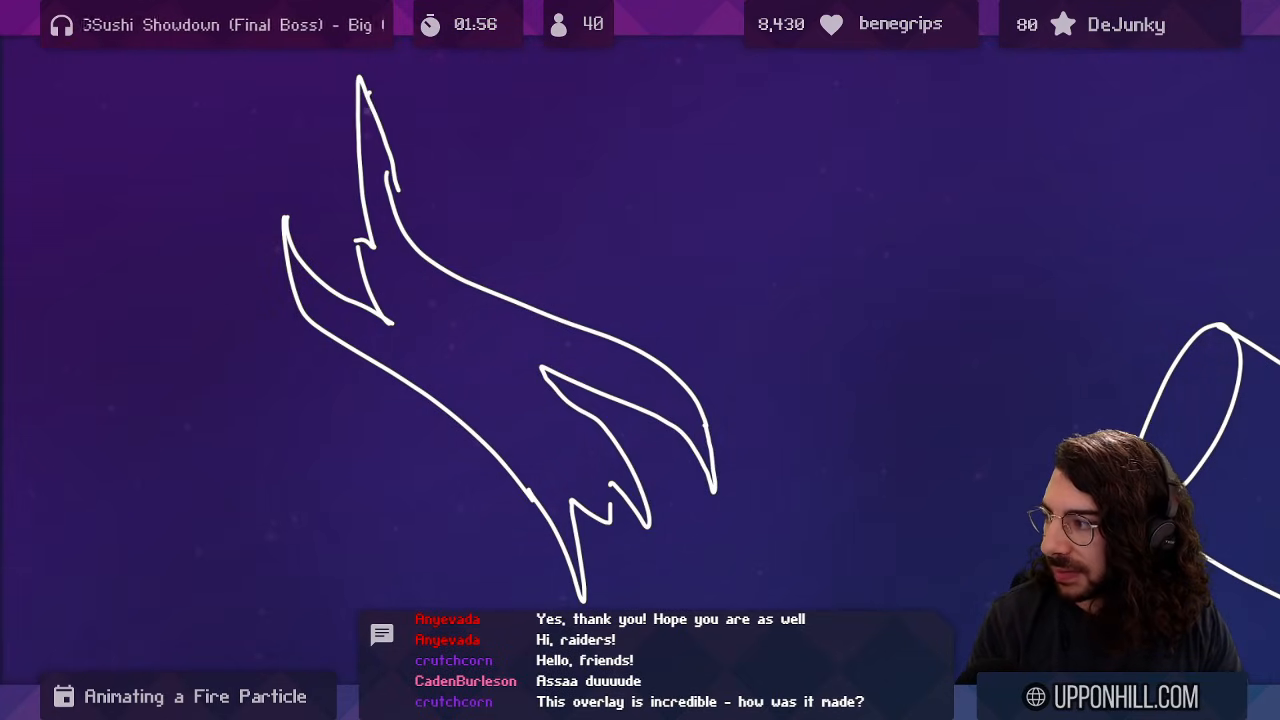
drag(368, 93, 648, 481)
key(ctrl+z)
drag(326, 289, 618, 516)
key(ctrl+z)
drag(417, 278, 715, 430)
key(ctrl+z)
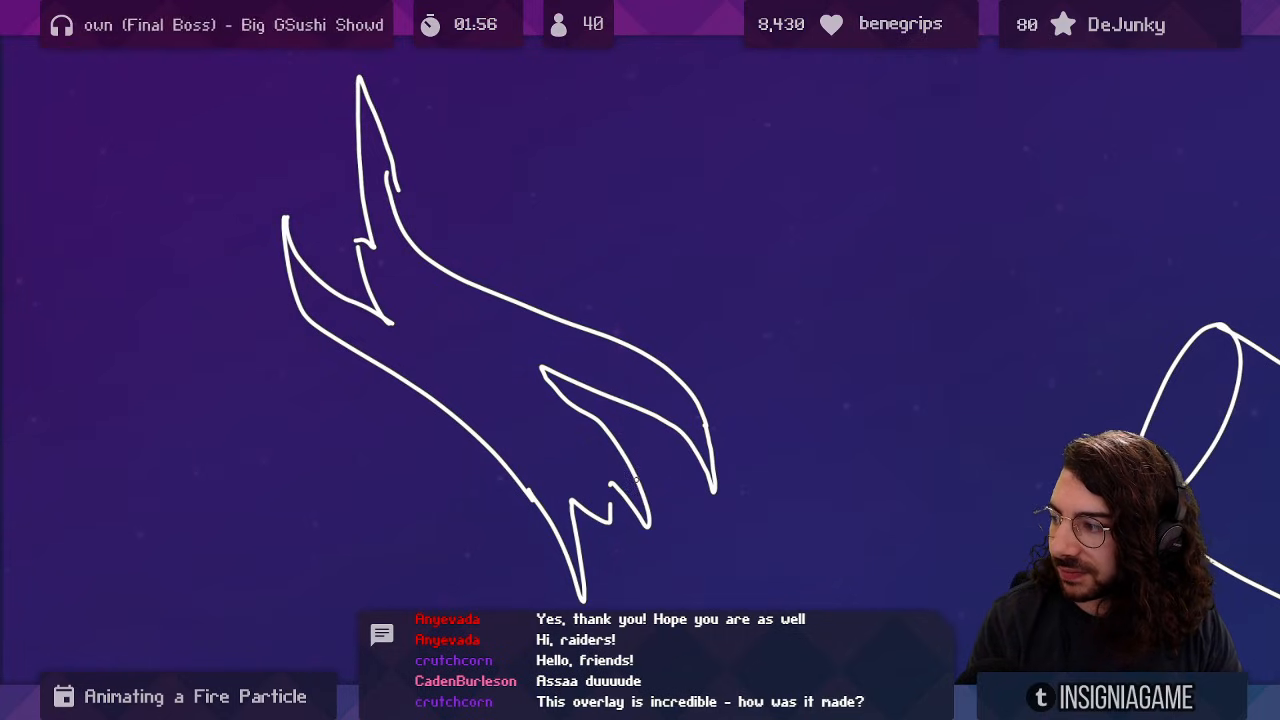
drag(615, 402, 636, 419)
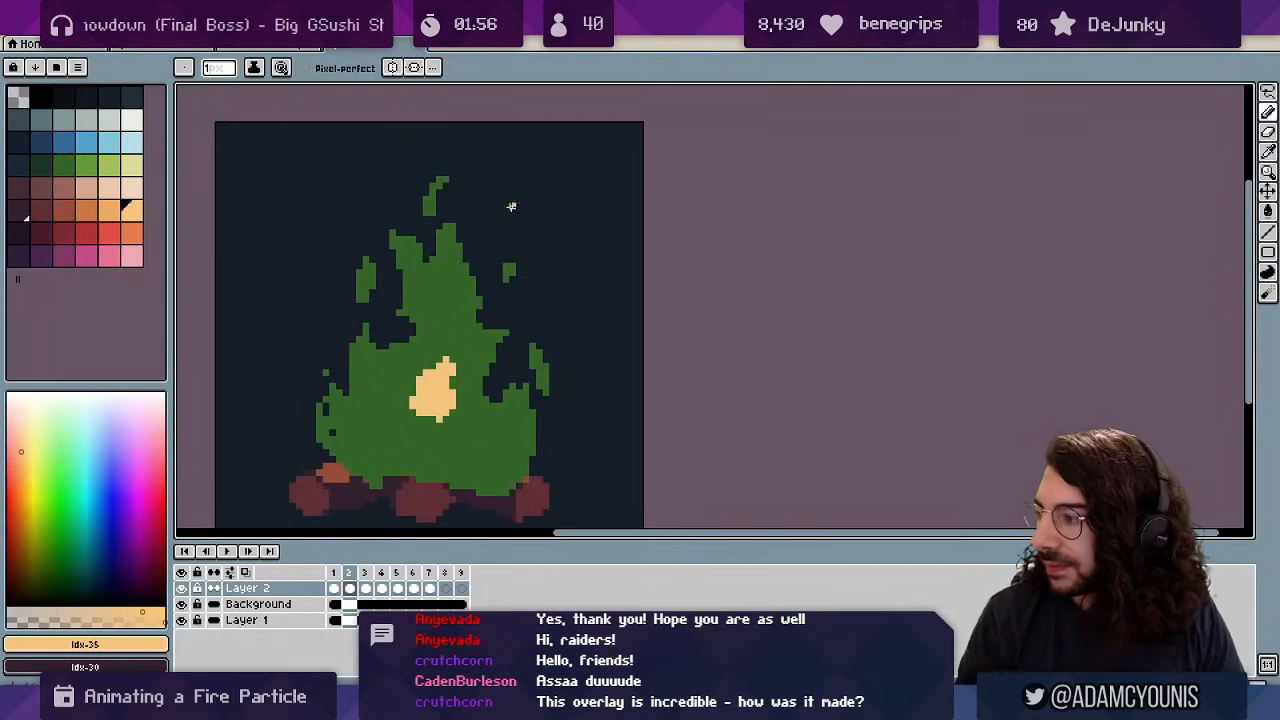
Paint a peach particle above the right side of the flame on Layer 2.
mouse_move(574, 306)
mouse_down()
mouse_move(635, 294)
mouse_move(573, 356)
mouse_up()
drag(673, 245, 610, 300)
click(610, 300)
key(b)
mouse_move(594, 249)
mouse_down()
mouse_move(594, 291)
mouse_move(626, 234)
mouse_move(639, 253)
mouse_move(629, 217)
mouse_move(614, 321)
mouse_move(596, 267)
mouse_move(690, 243)
mouse_up()
Slim the particle with a 1px eraser, removing a column and a stray tip pixel.
key(z)
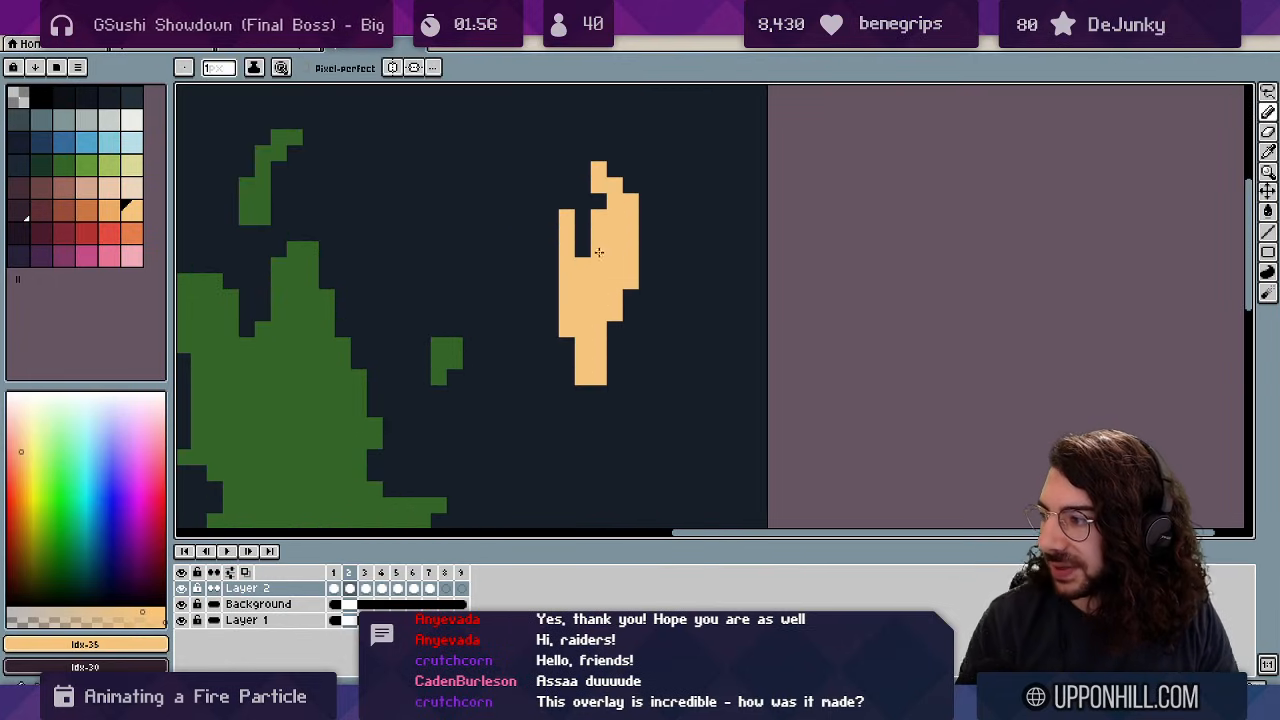
key(e)
key(minus)
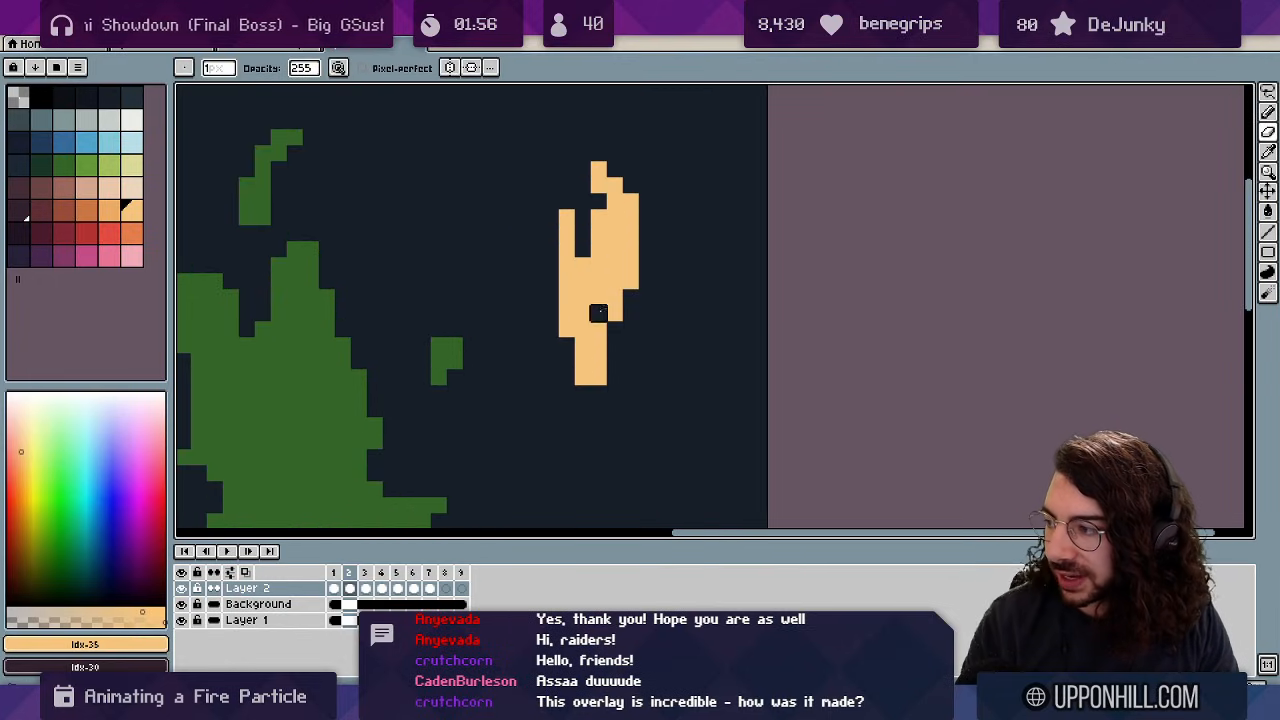
drag(599, 313, 599, 377)
key(b)
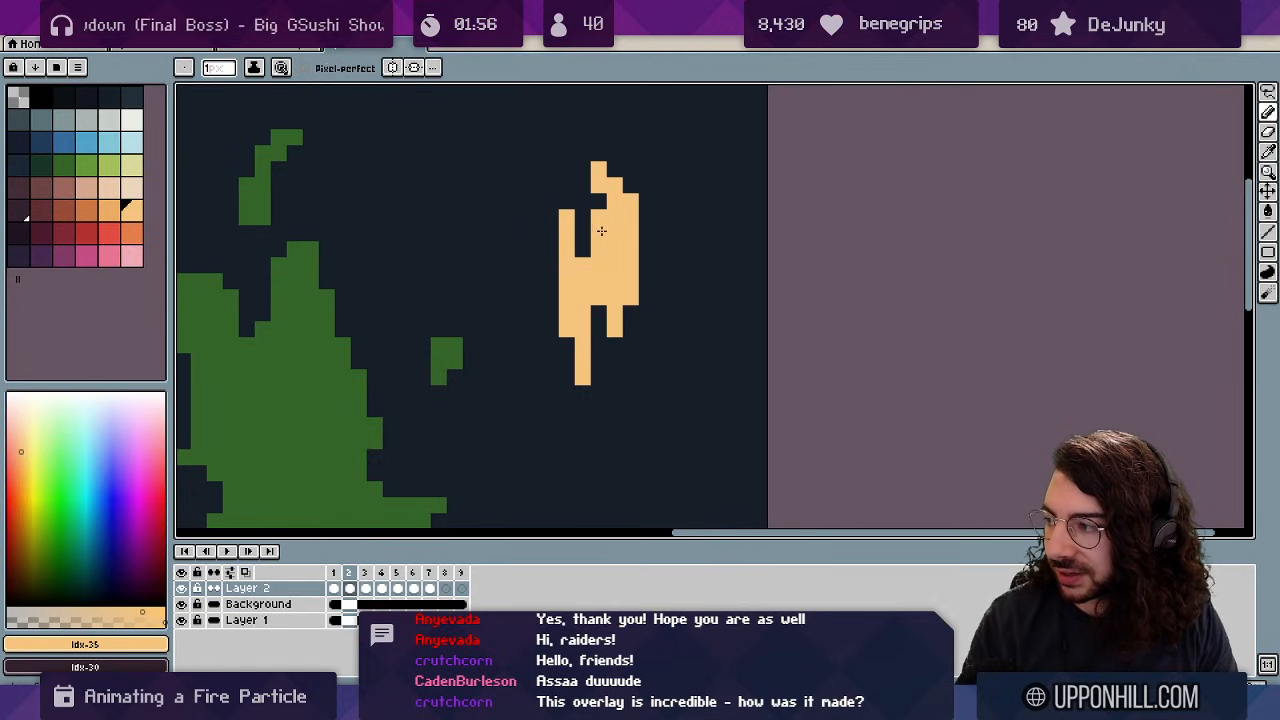
key(z)
mouse_move(648, 212)
mouse_down()
mouse_move(651, 194)
mouse_move(685, 192)
mouse_move(624, 192)
mouse_up()
Review the particle at different zoom levels, reverting an erased row through it.
key(e)
click(602, 200)
key(z)
click(684, 178)
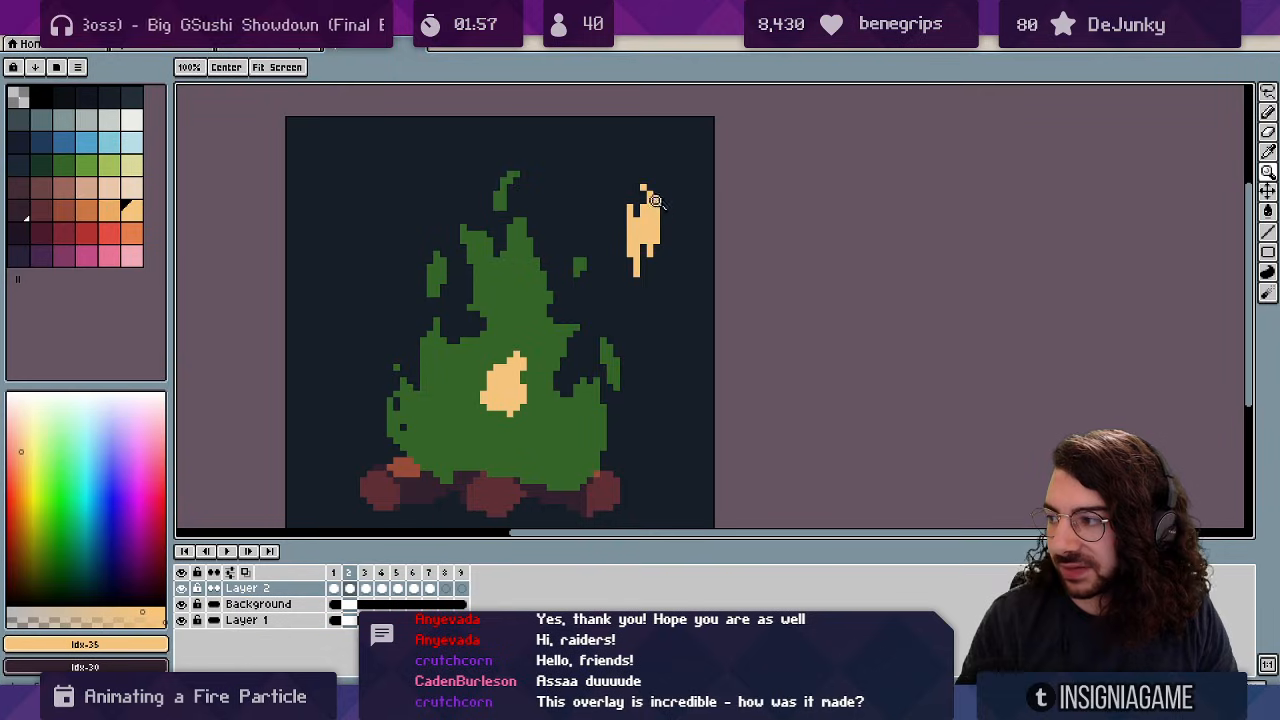
click(665, 213)
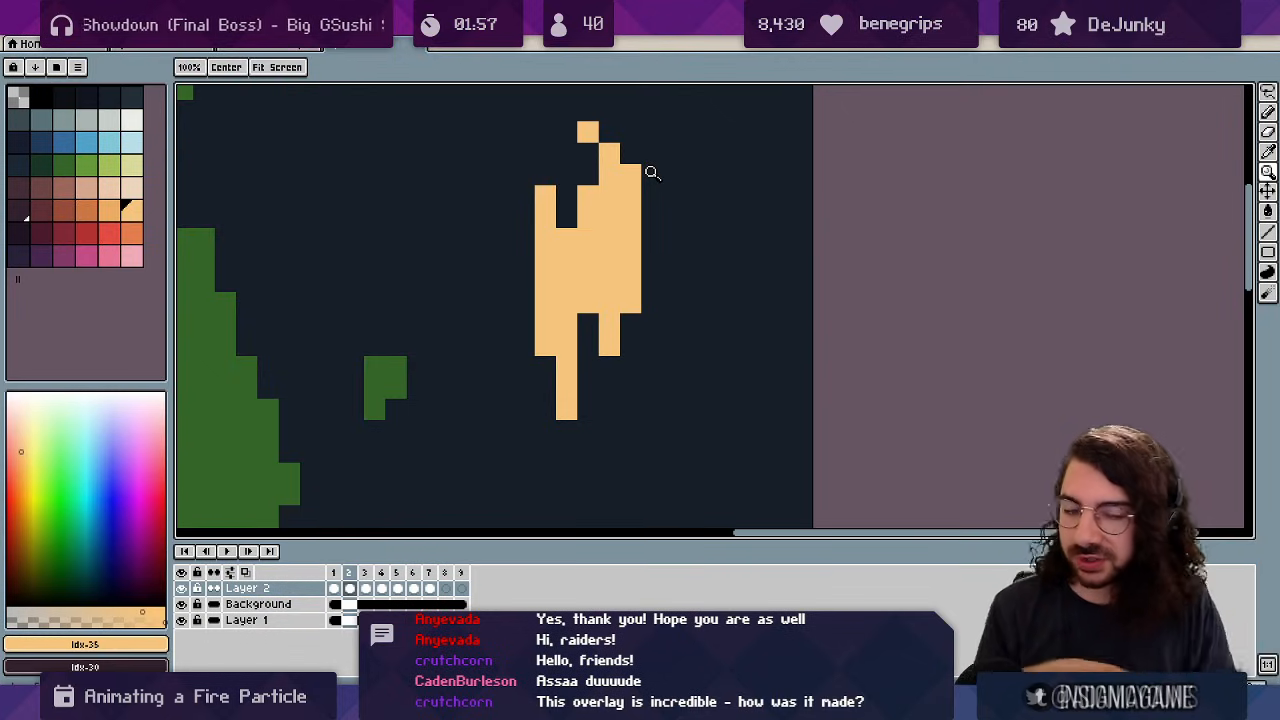
key(e)
drag(541, 262, 694, 260)
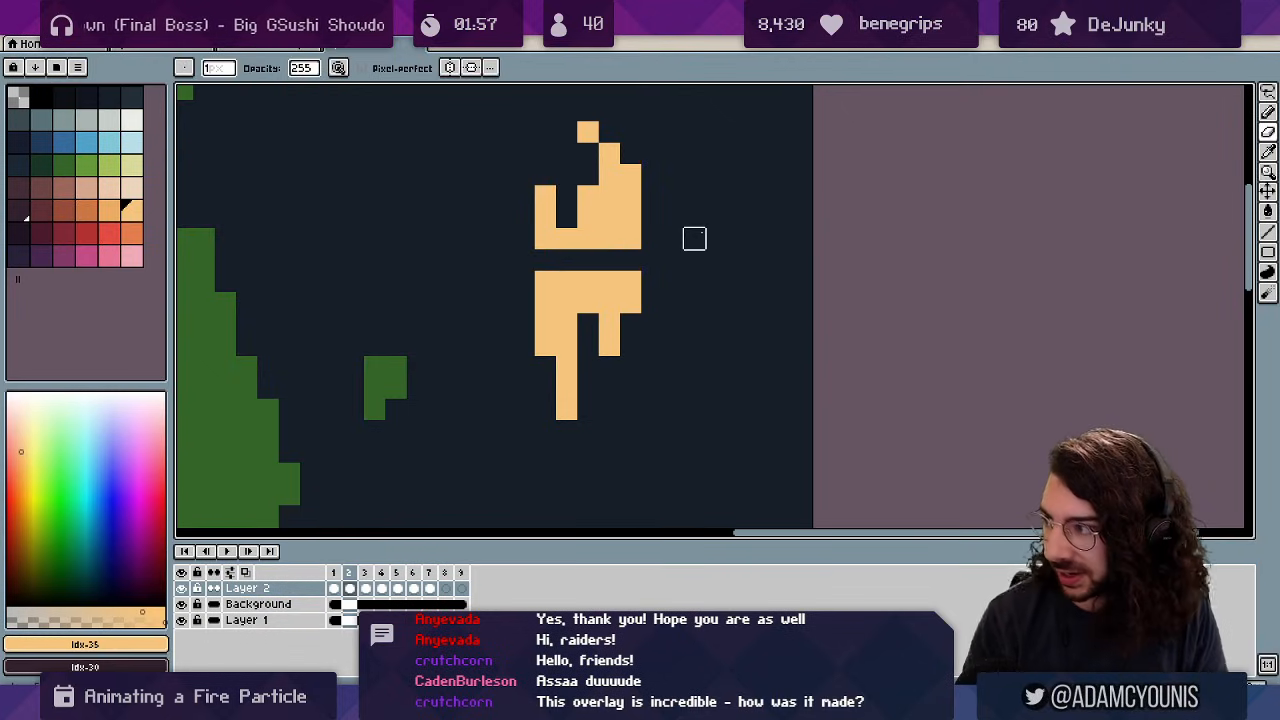
key(ctrl+z)
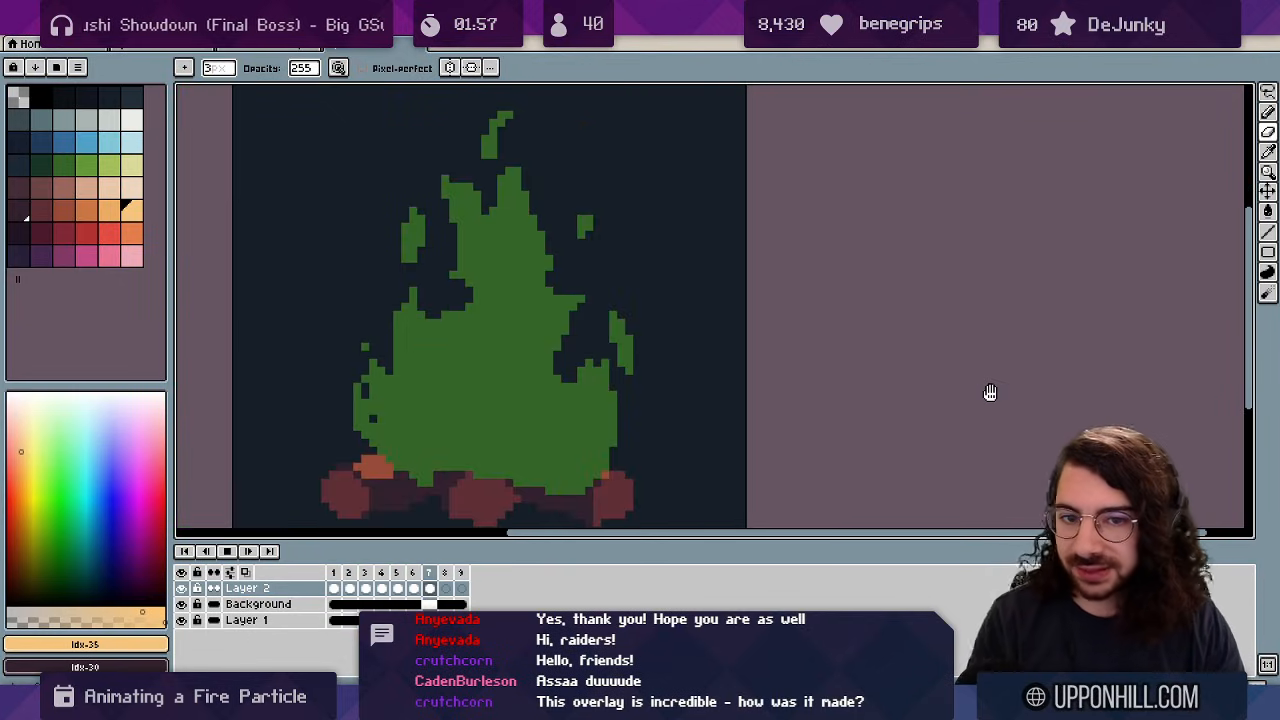
Play the animation loop to preview the peach particle.
key(Return)
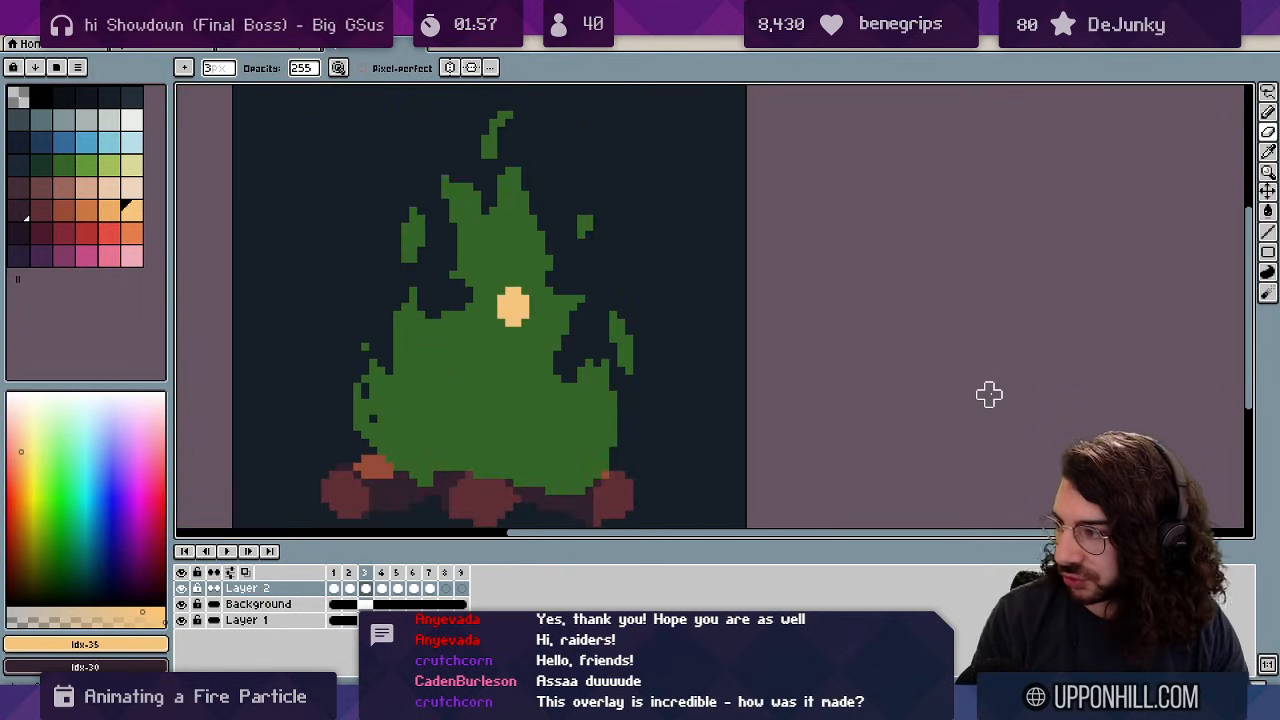
key(Right)
key(Right)
key(Right)
key(Return)
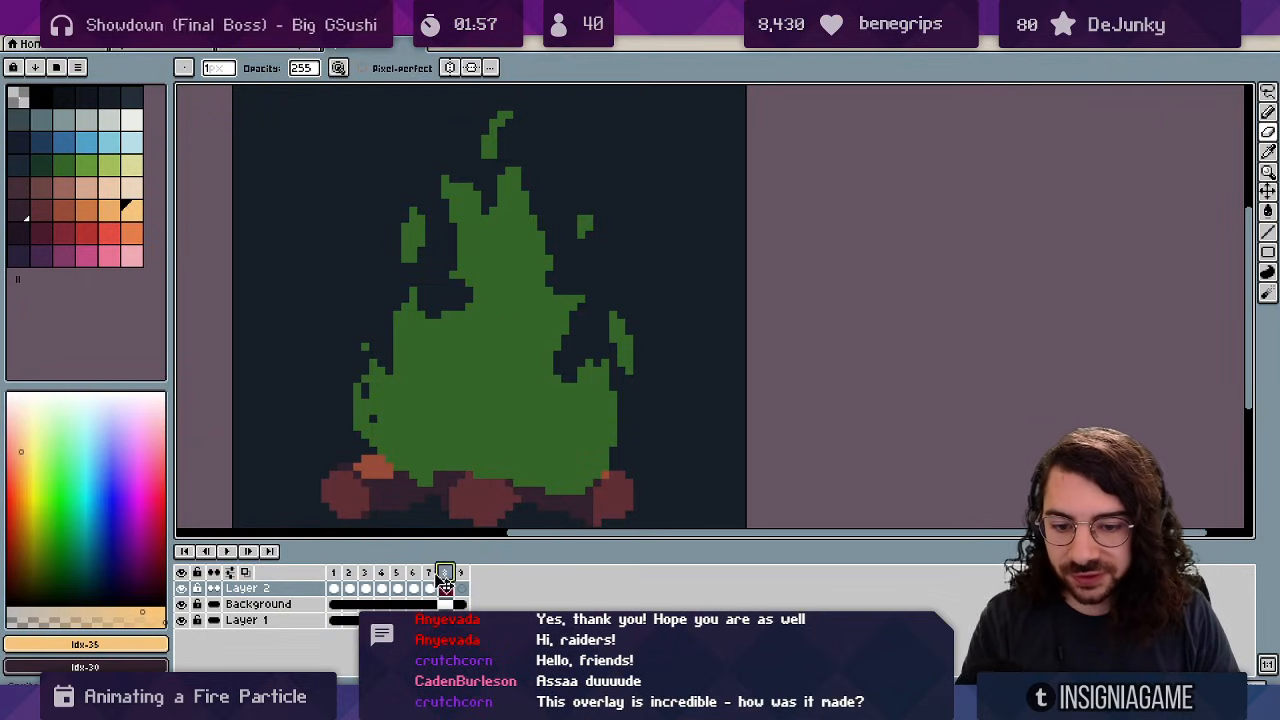
Enlarge the timeline and add Layer 3 on frame 1 with the pencil ready.
click(340, 574)
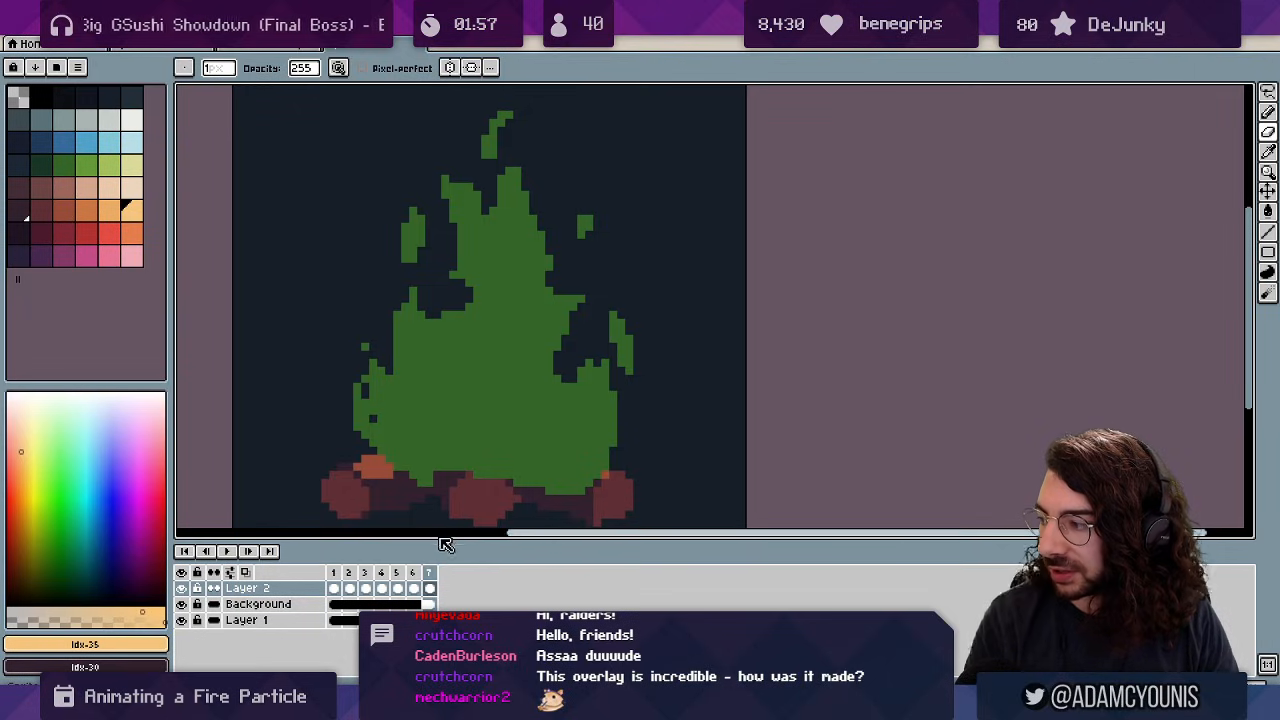
drag(430, 537, 441, 521)
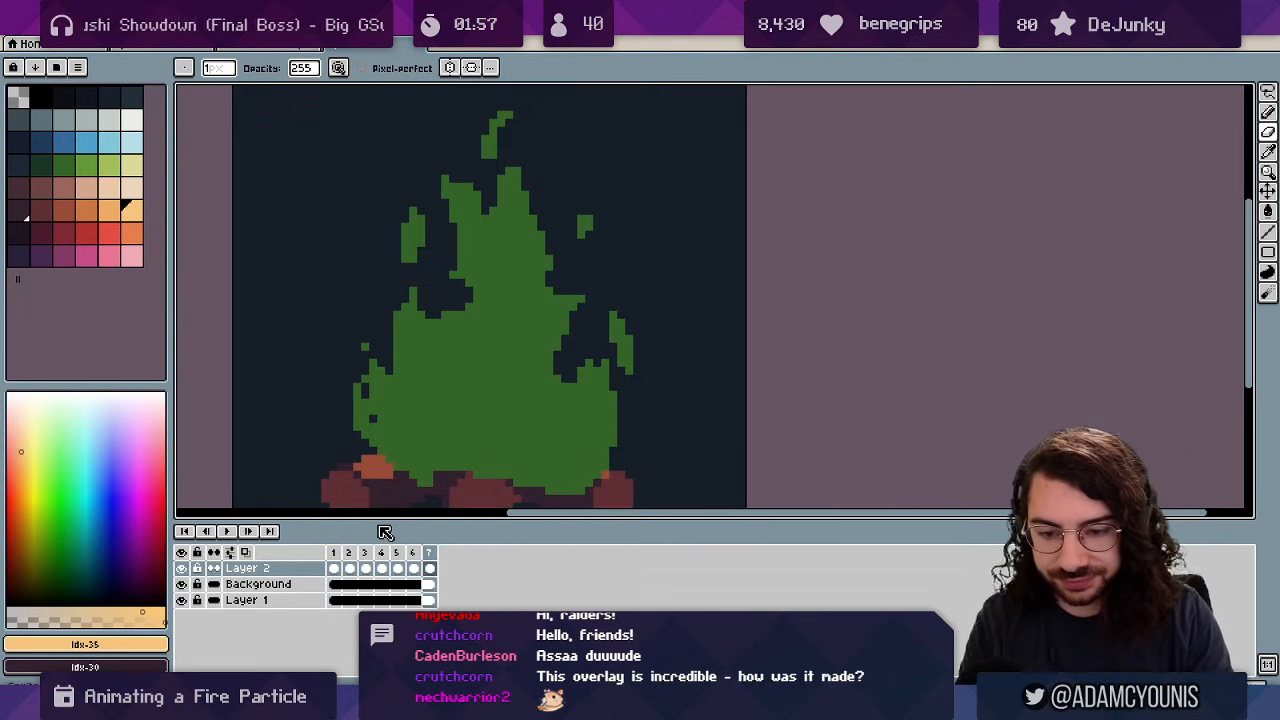
key(shift+n)
click(334, 570)
drag(523, 345, 513, 317)
key(b)
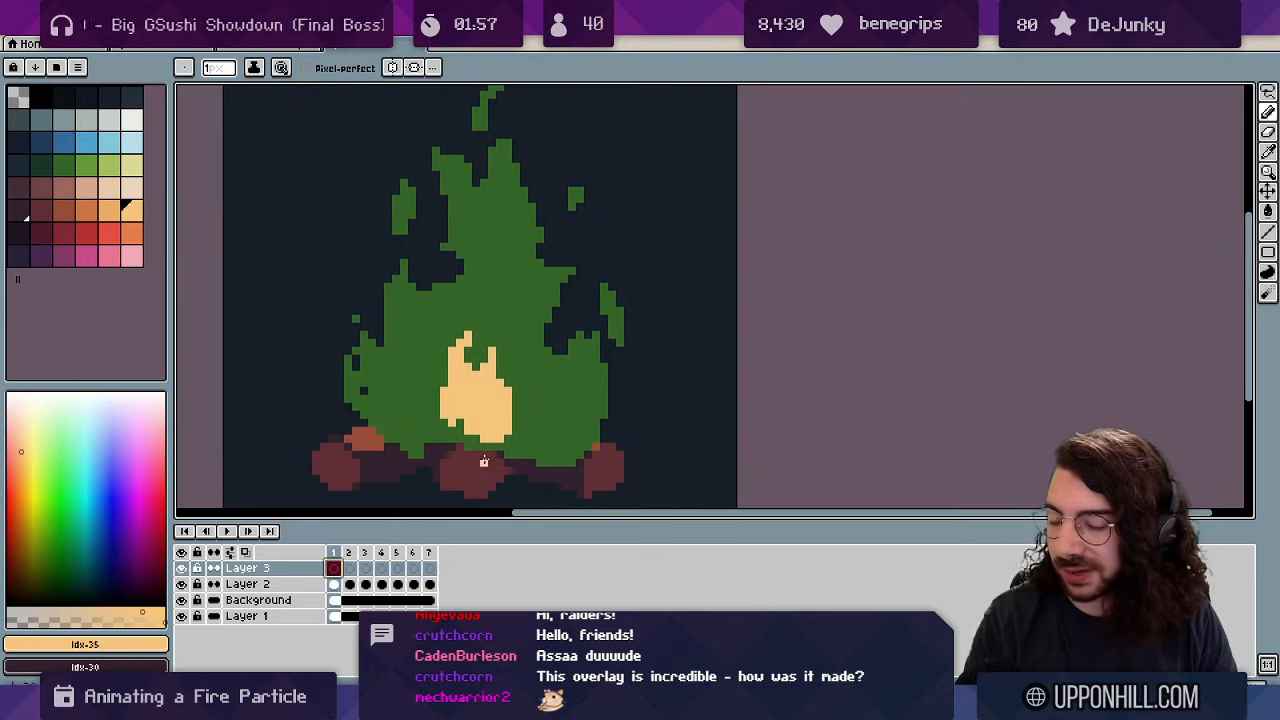
On Layer 3, paint a peach particle rising higher through frames 1 to 4.
scroll(564, 357, down, 1)
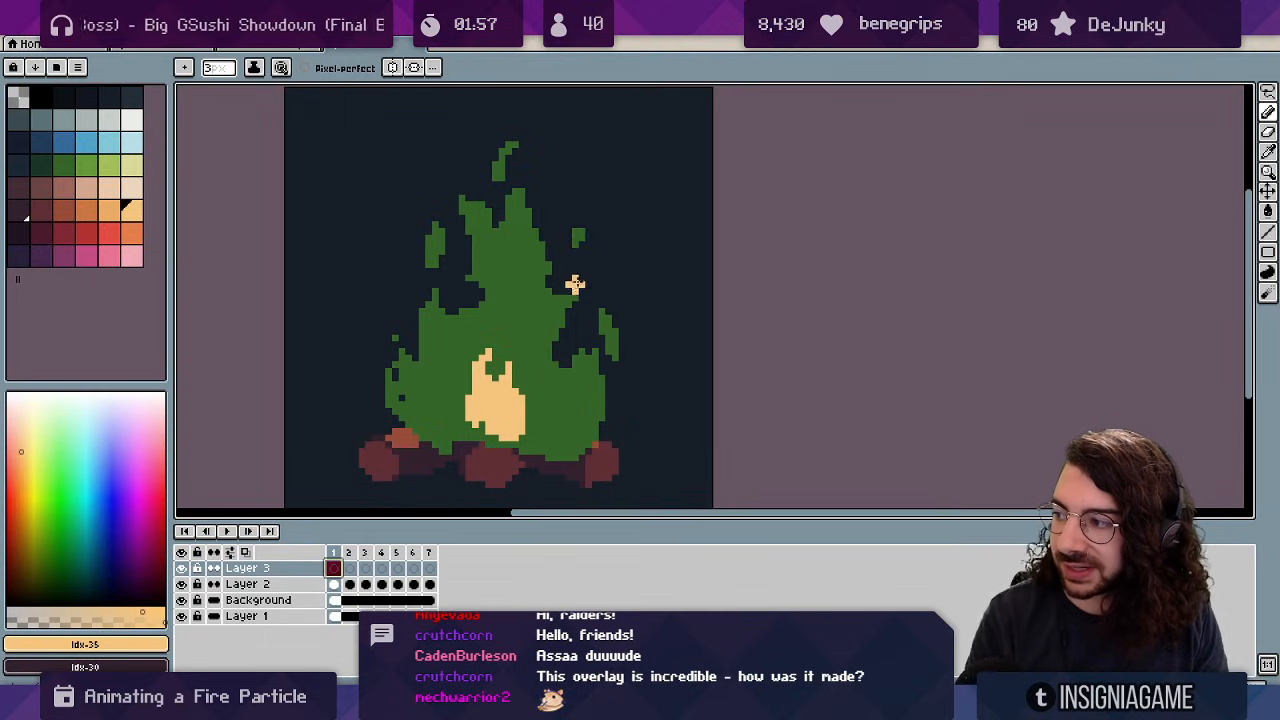
mouse_move(575, 284)
mouse_down()
mouse_move(578, 263)
mouse_move(584, 297)
mouse_move(598, 298)
mouse_up()
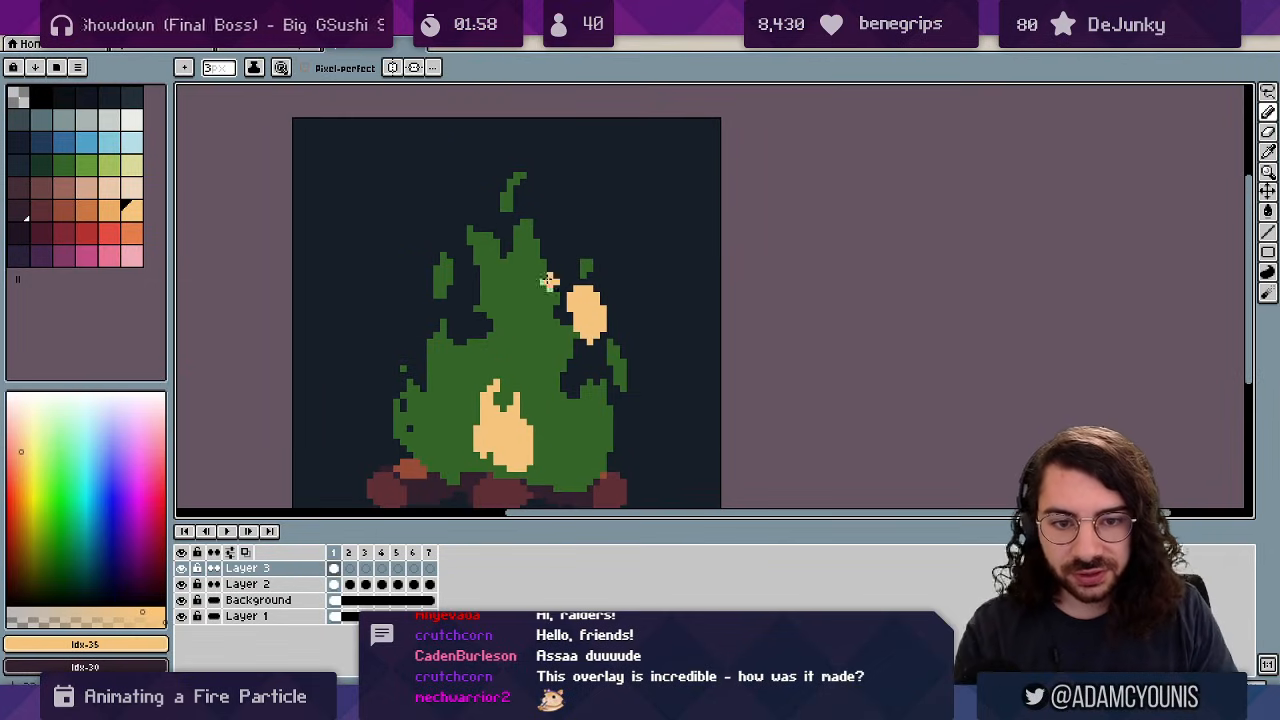
key(Right)
drag(575, 290, 568, 254)
key(Right)
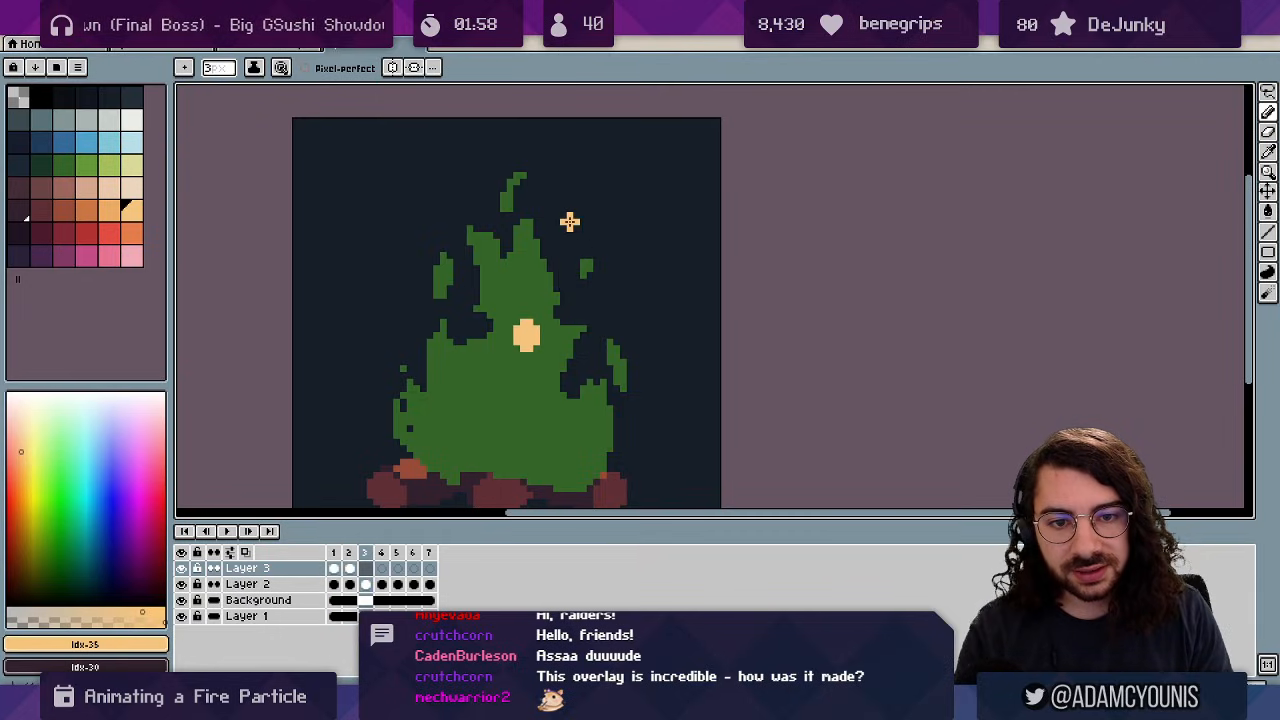
key(Right)
drag(555, 156, 572, 153)
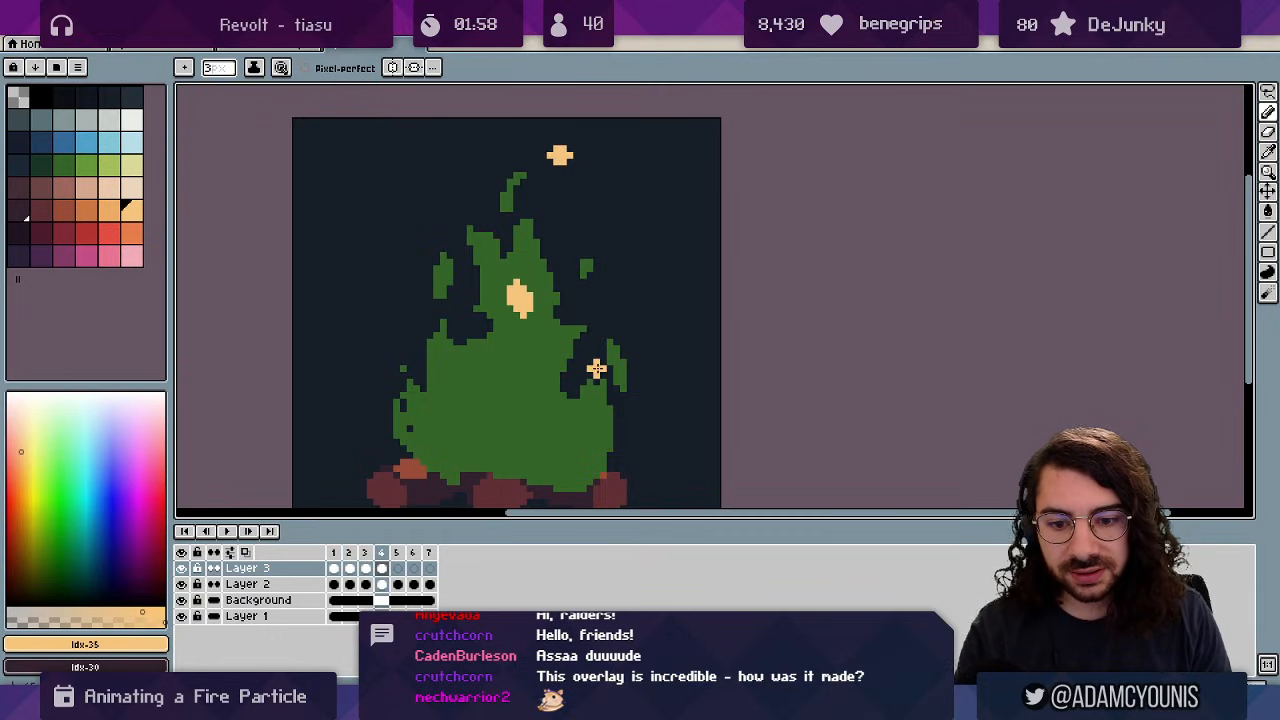
Check the particle path, add a large particle near the flame base, and play the loop.
key(Right)
key(Left)
key(Left)
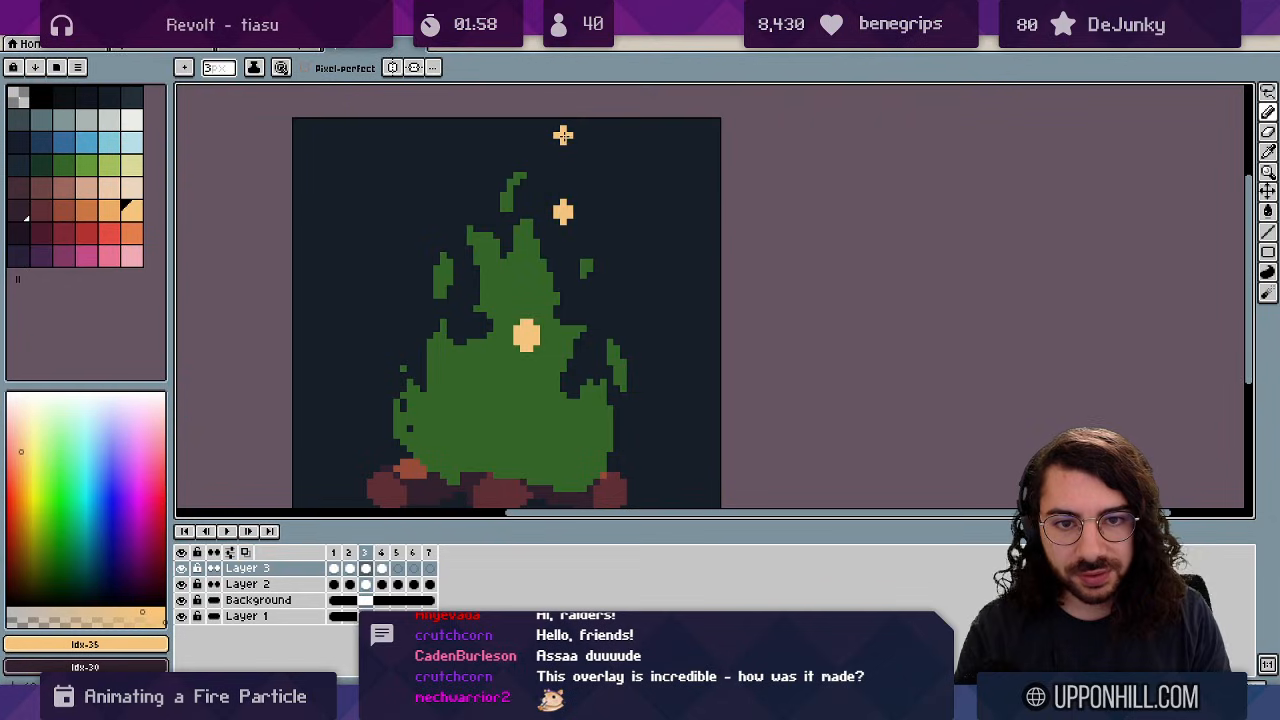
key(Right)
key(Right)
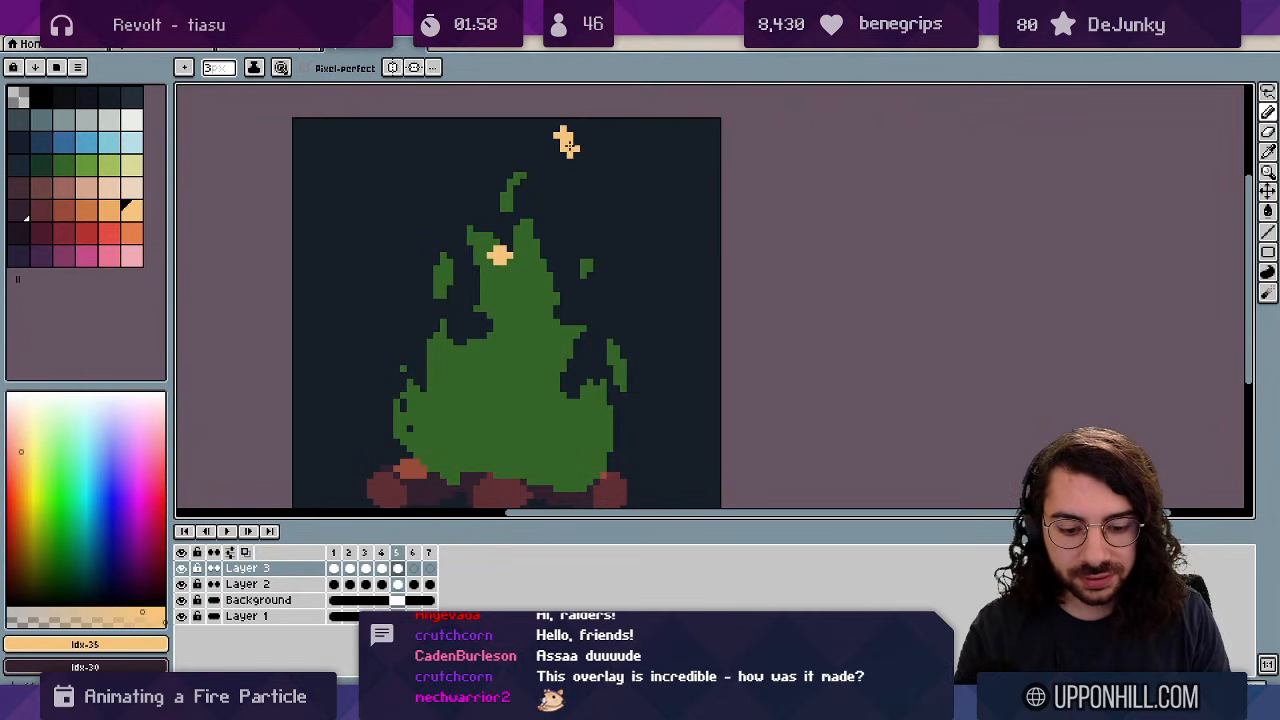
key(Right)
drag(562, 474, 596, 400)
key(Right)
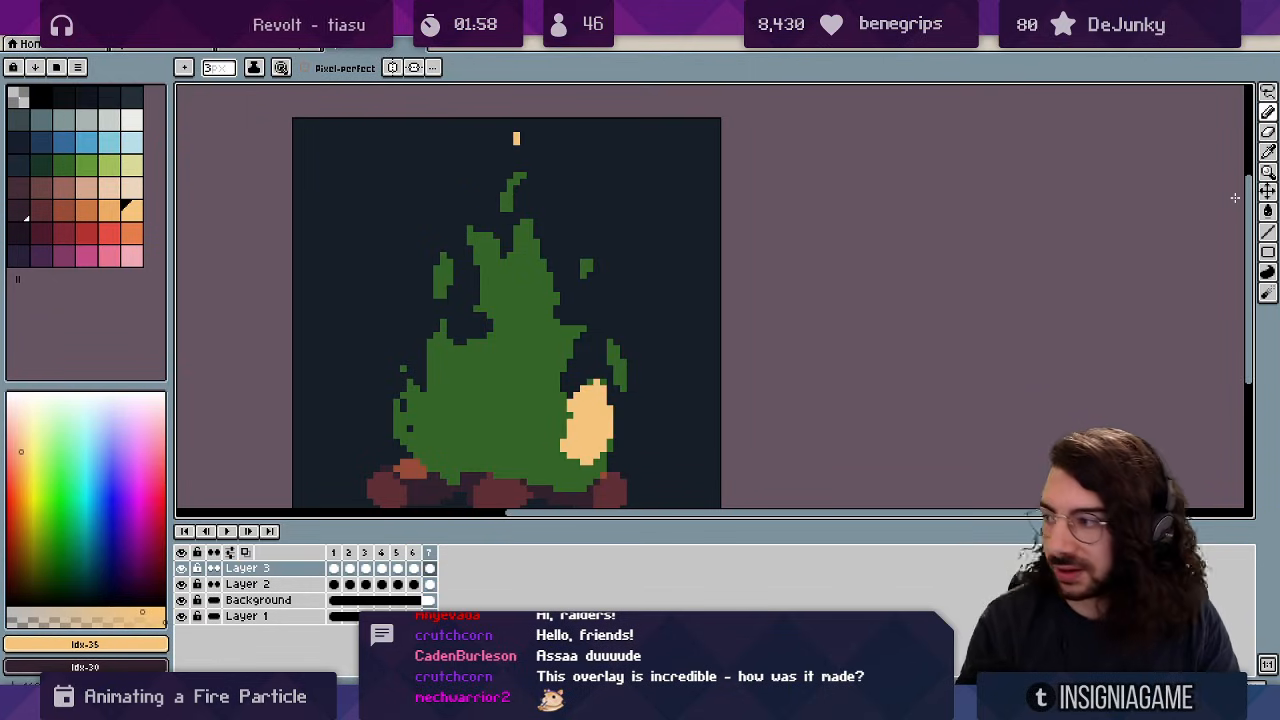
key(Return)
Erase a notch from the peach blob on frame 6.
key(z)
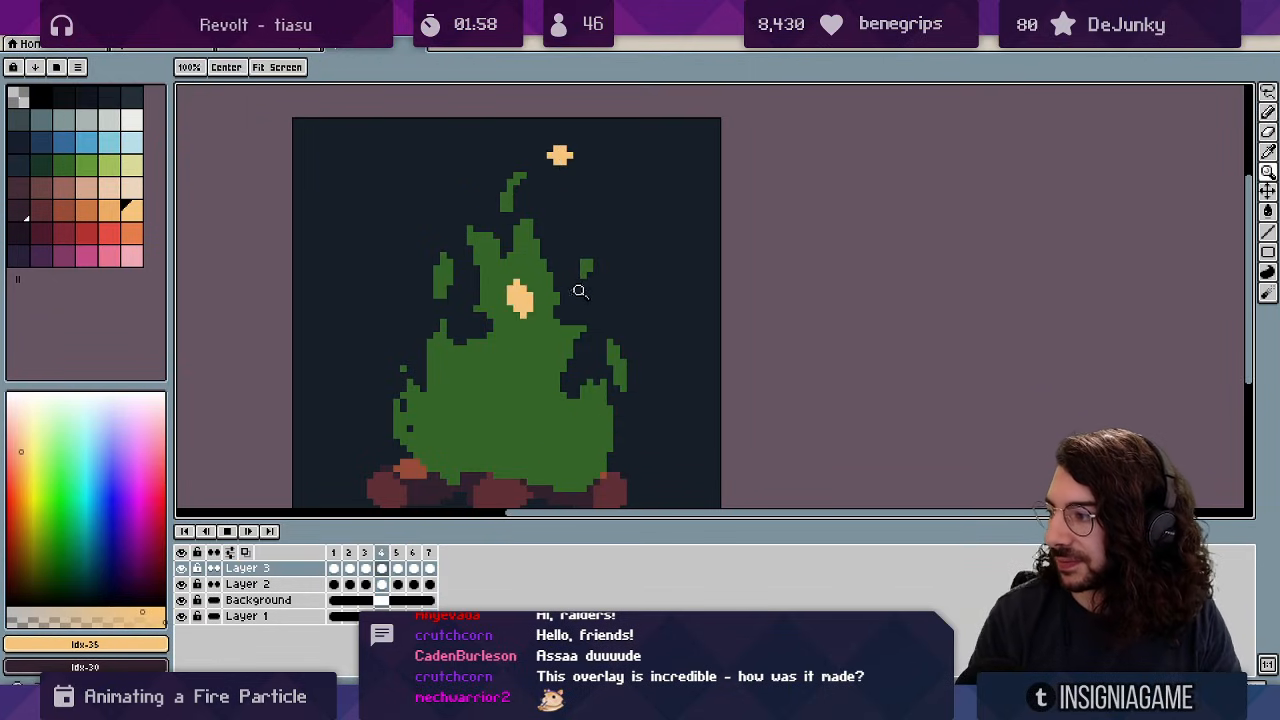
scroll(580, 289, down, 3)
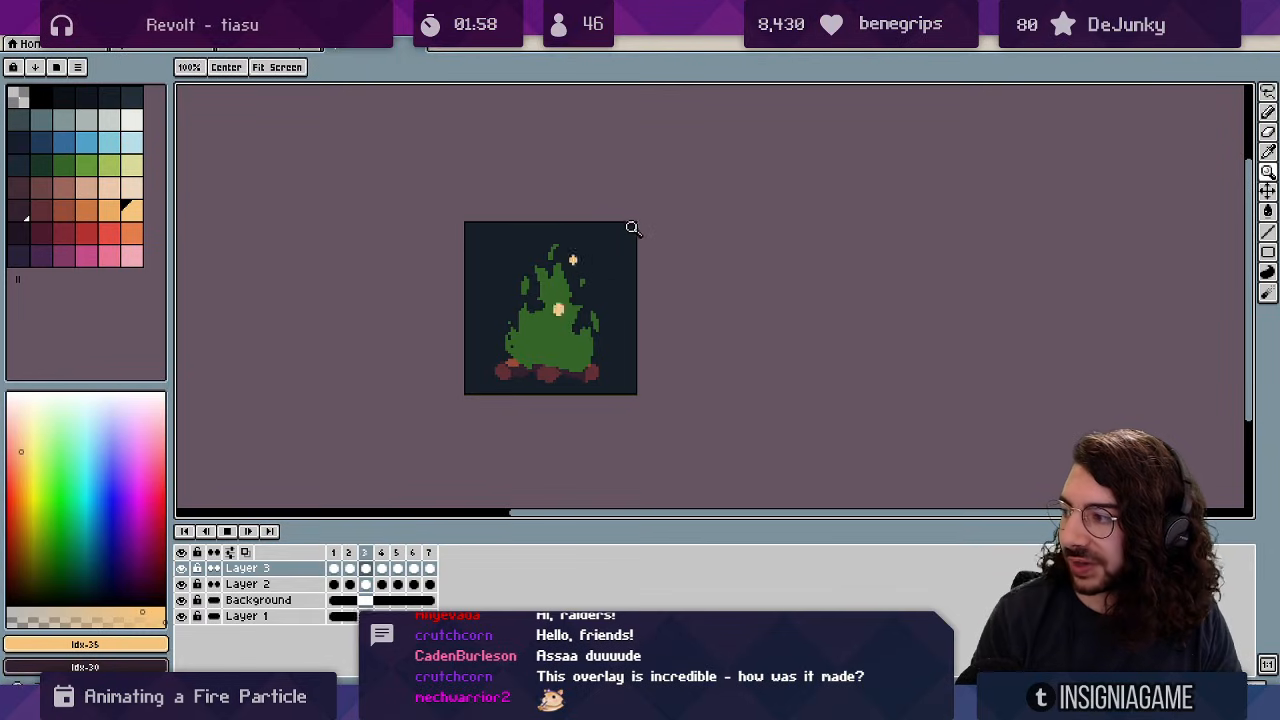
scroll(562, 312, up, 3)
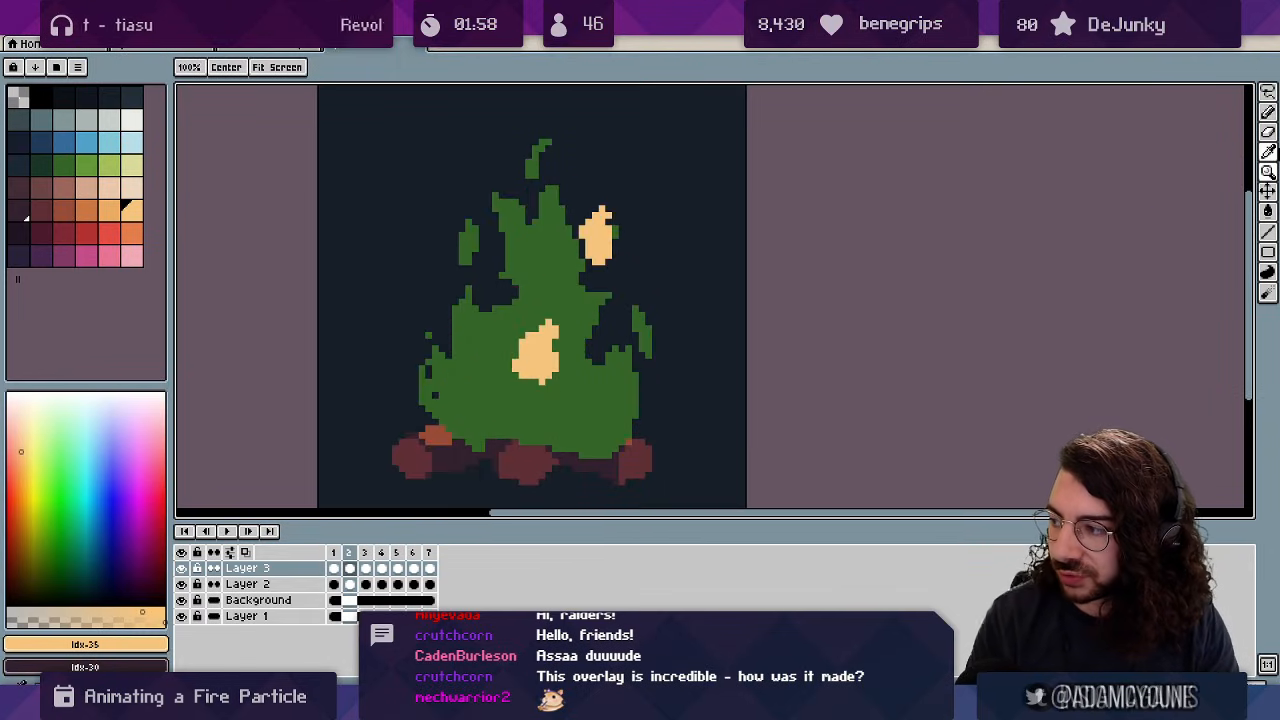
key(v)
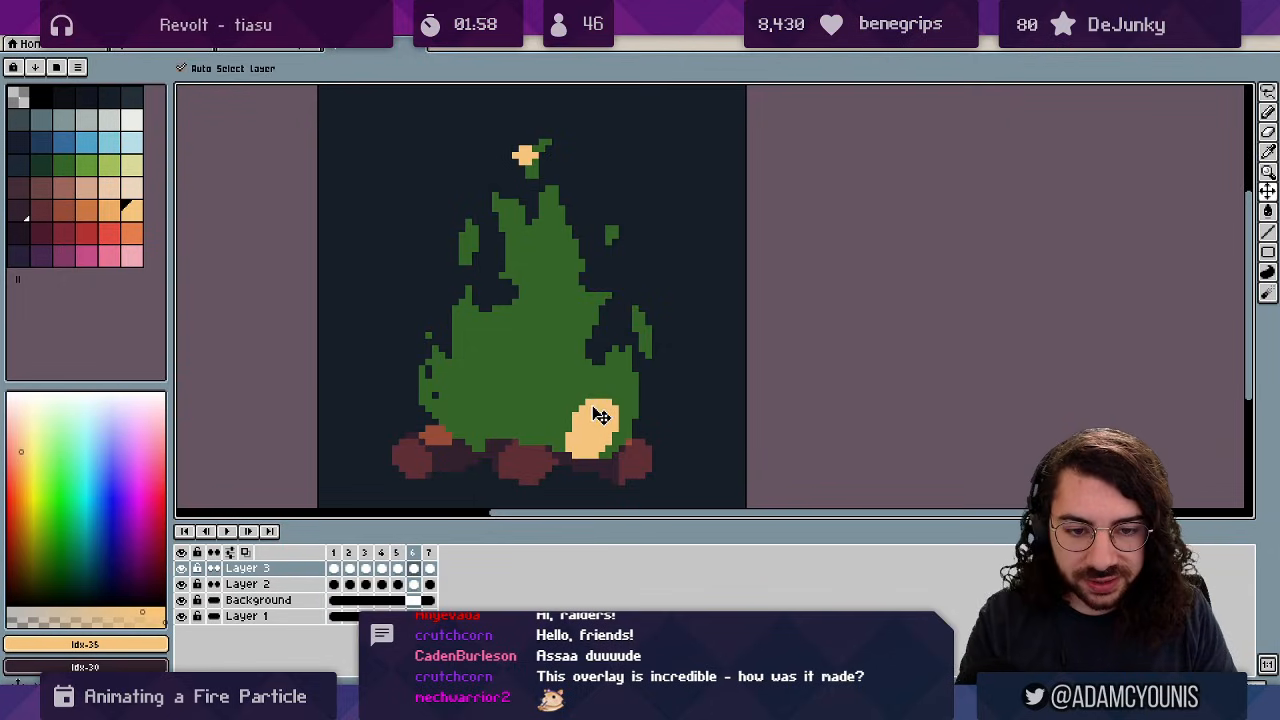
key(e)
mouse_move(597, 421)
mouse_down()
mouse_move(601, 402)
mouse_move(575, 436)
mouse_up()
Try a 1px peach Pencil stroke up the fire's right side, then undo it.
key(Right)
key(Left)
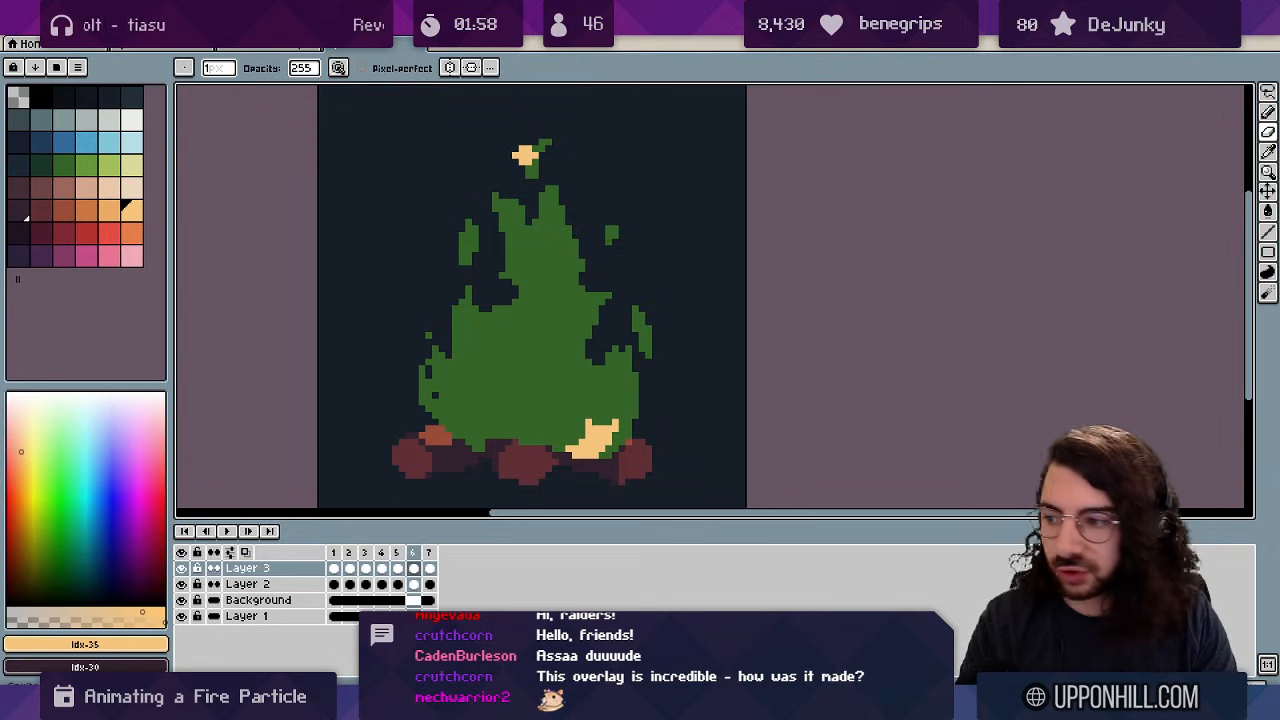
key(b)
key(minus)
key(minus)
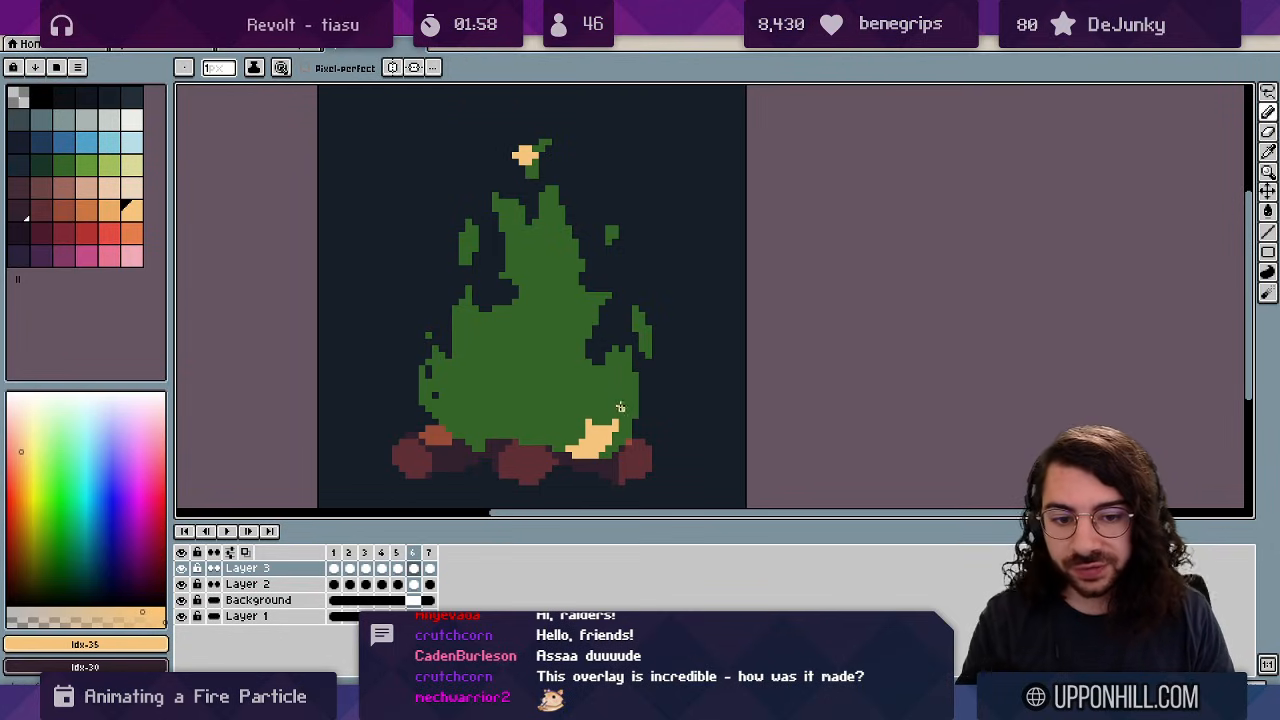
mouse_move(585, 444)
mouse_down()
mouse_move(650, 340)
mouse_move(590, 200)
mouse_move(545, 30)
mouse_up()
key(ctrl+z)
Recenter the view, replay the loop, then erase the upper peach blob's left edge on frame 1.
drag(661, 191, 609, 157)
key(Return)
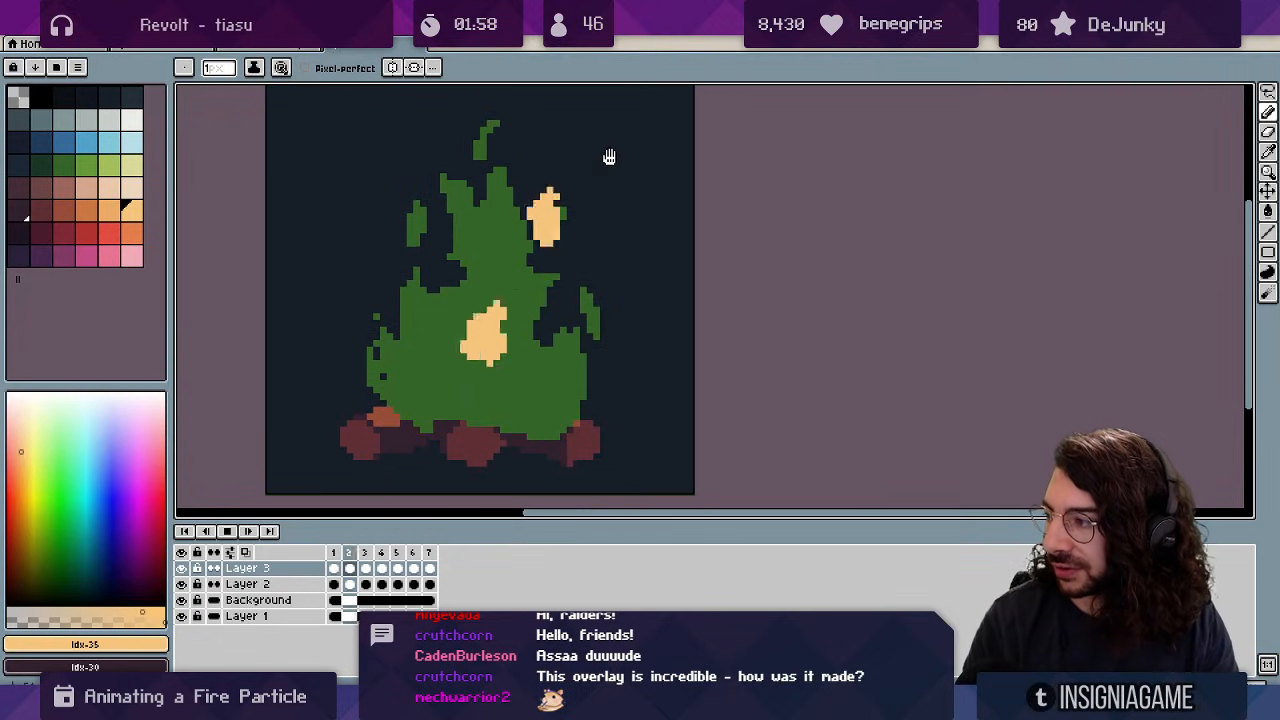
key(Return)
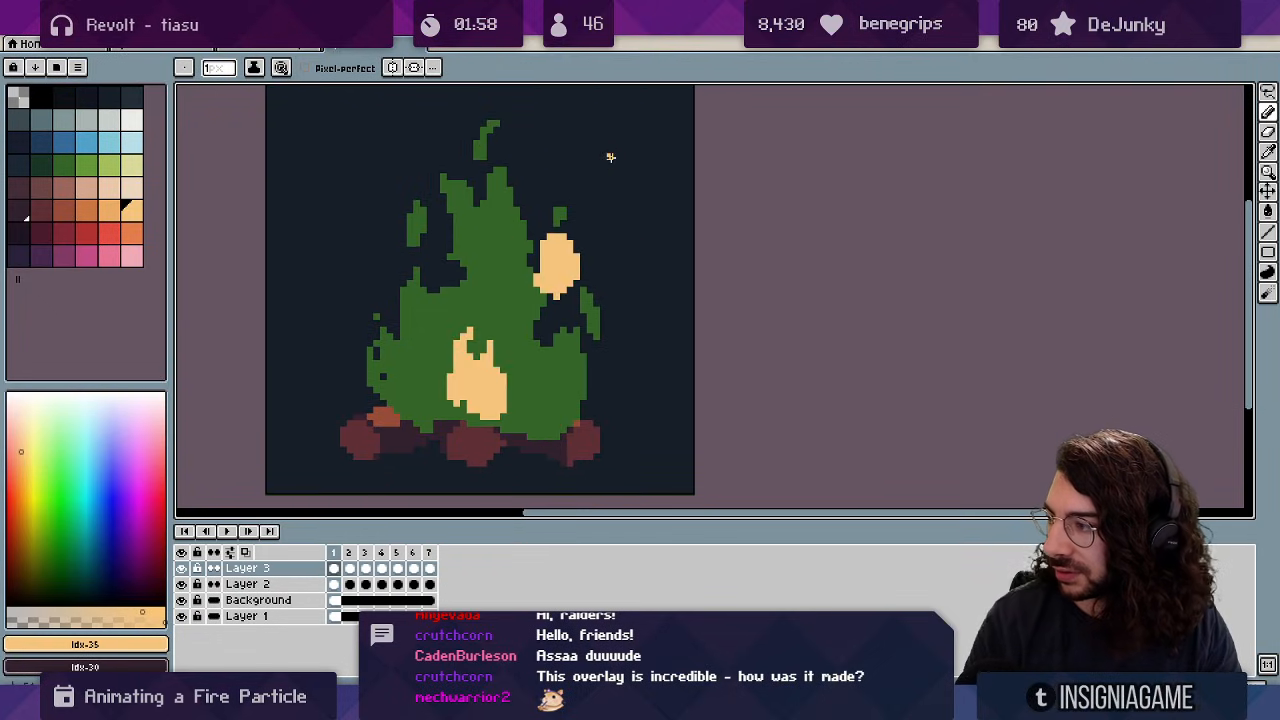
key(Left)
key(Right)
key(v)
key(e)
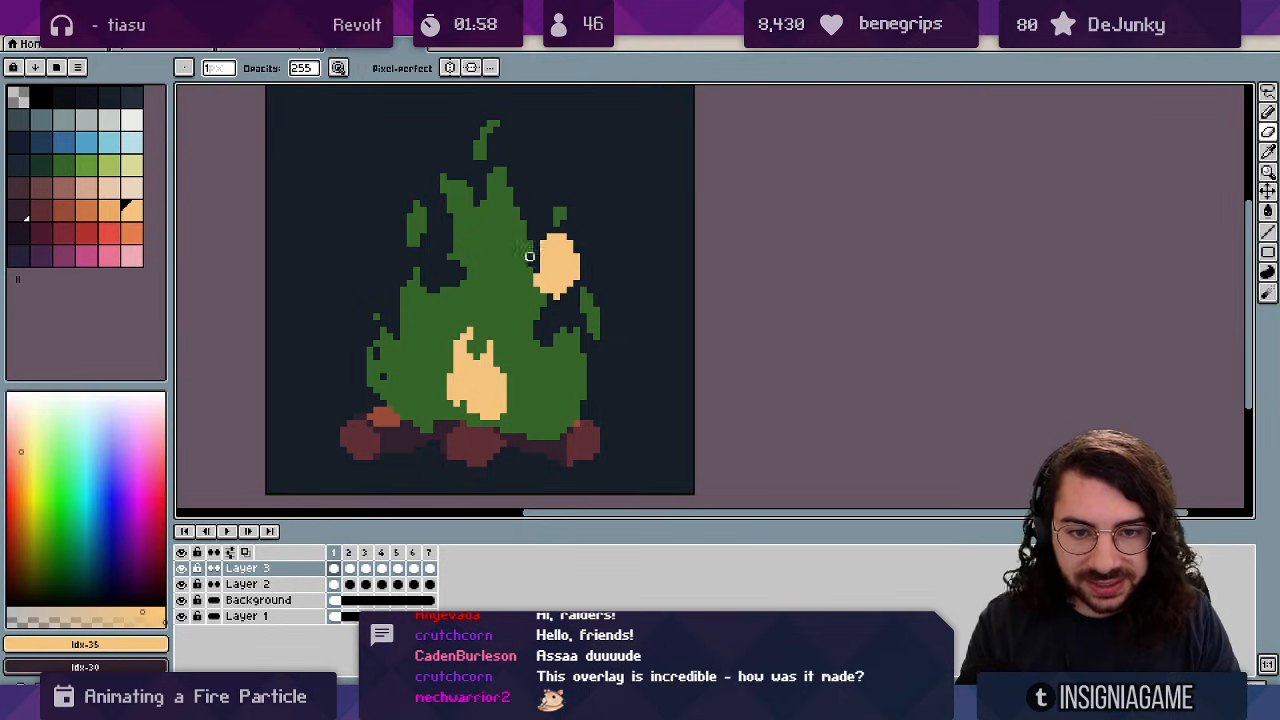
drag(529, 256, 549, 270)
Erase the tip of the upper flame blob on frame 2 and replay the loop.
key(Left)
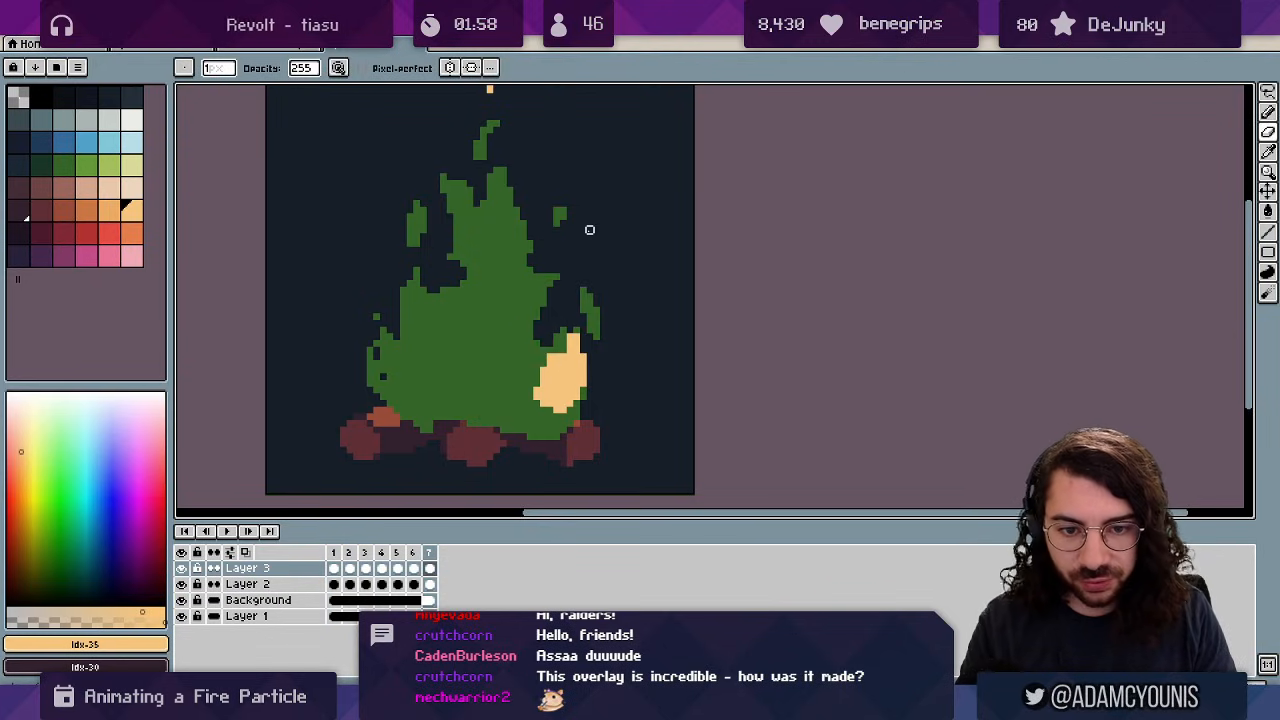
key(b)
key(Return)
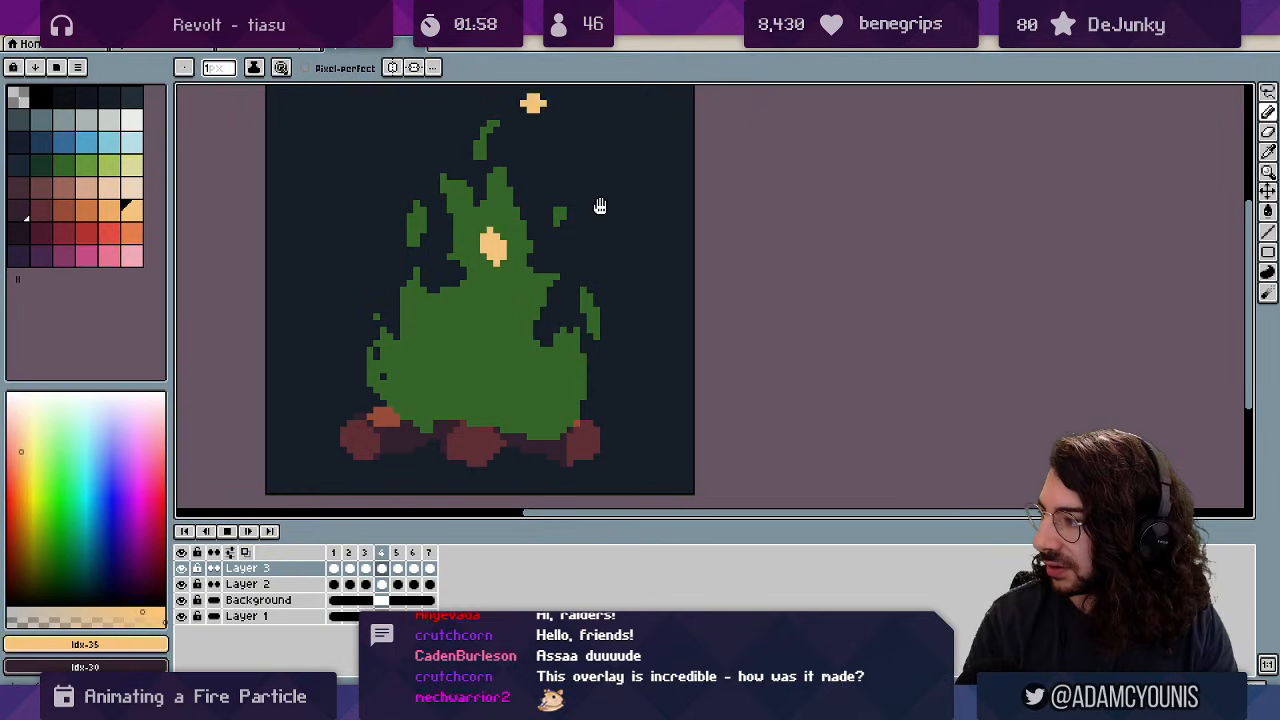
key(Left)
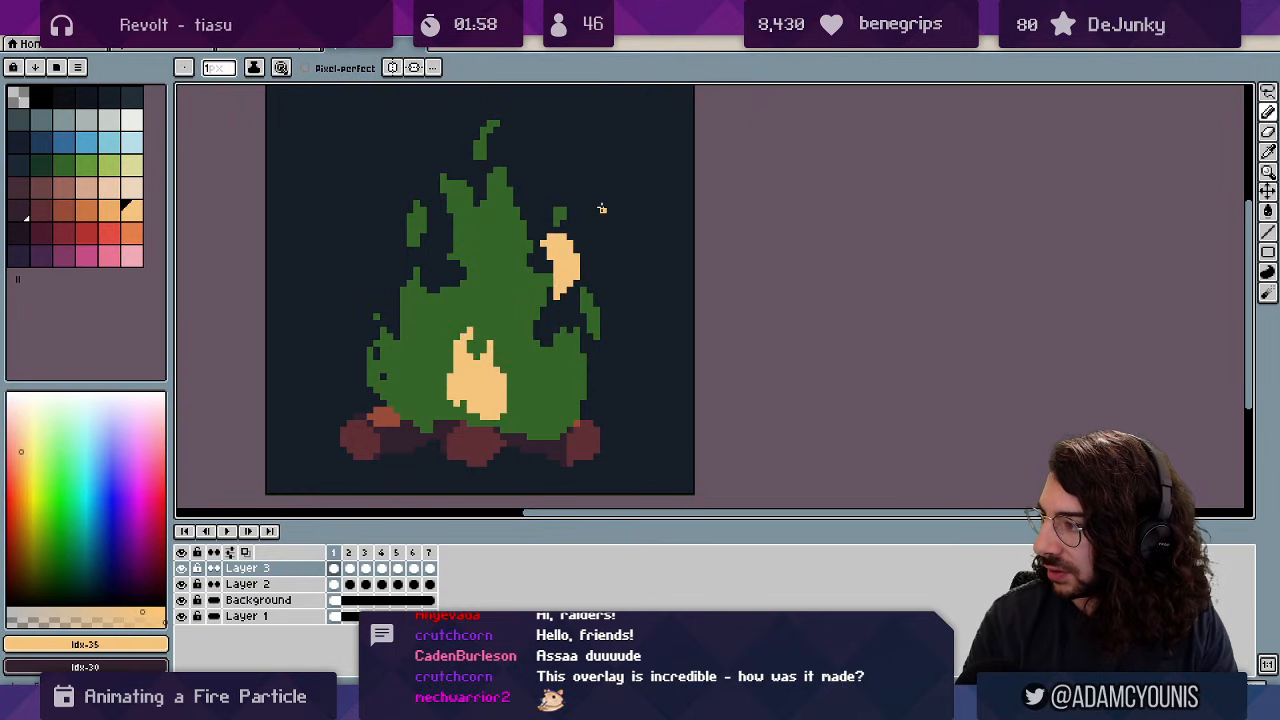
key(Right)
key(e)
drag(556, 202, 543, 190)
key(b)
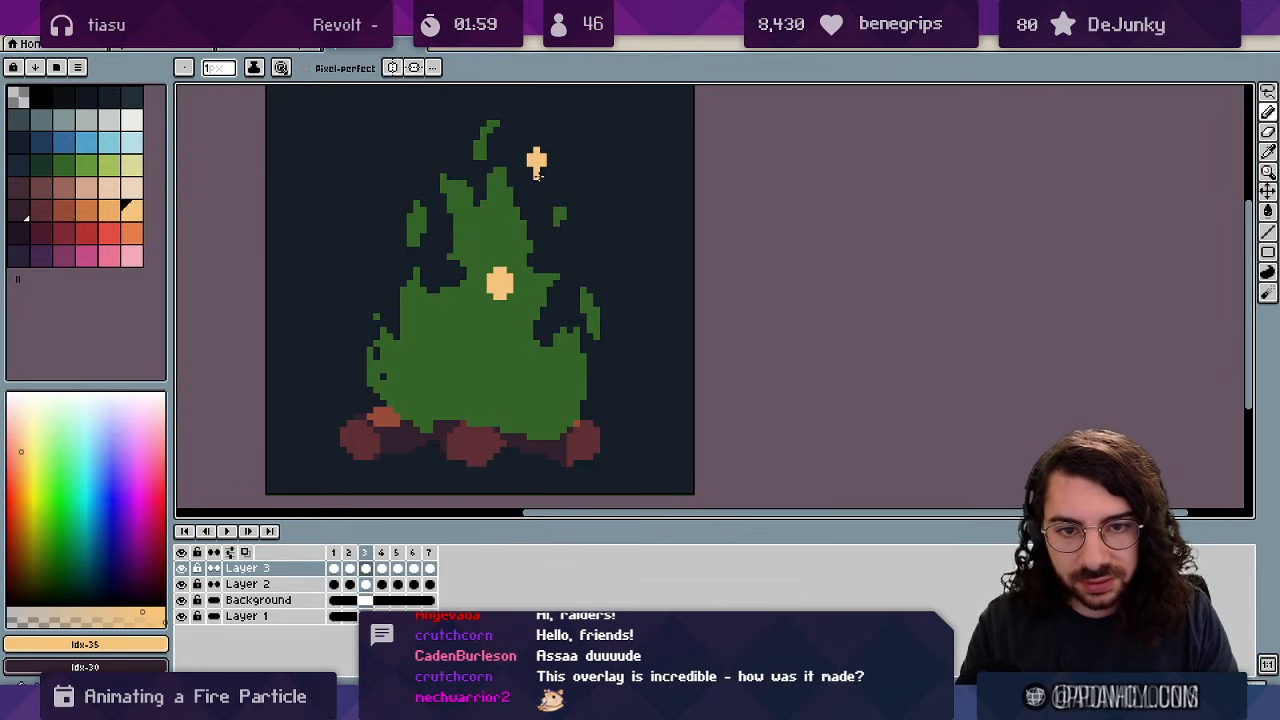
key(Return)
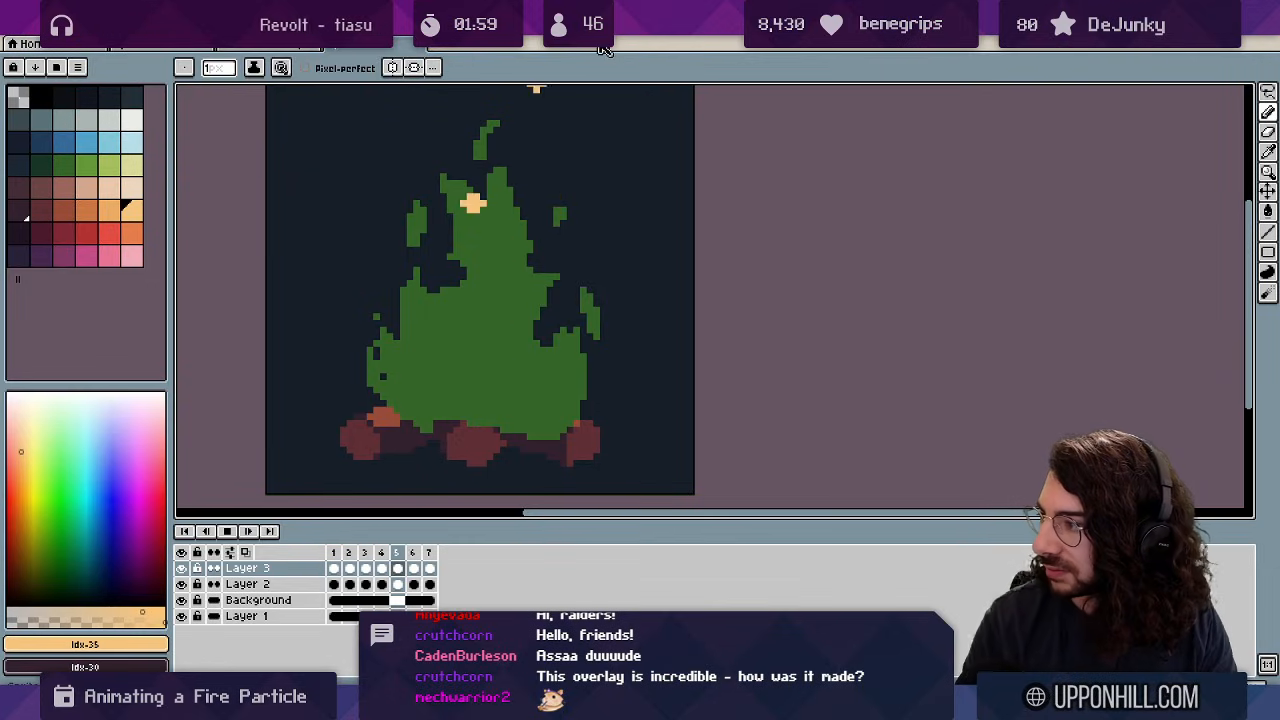
key(z)
scroll(612, 311, down, 3)
drag(690, 212, 670, 188)
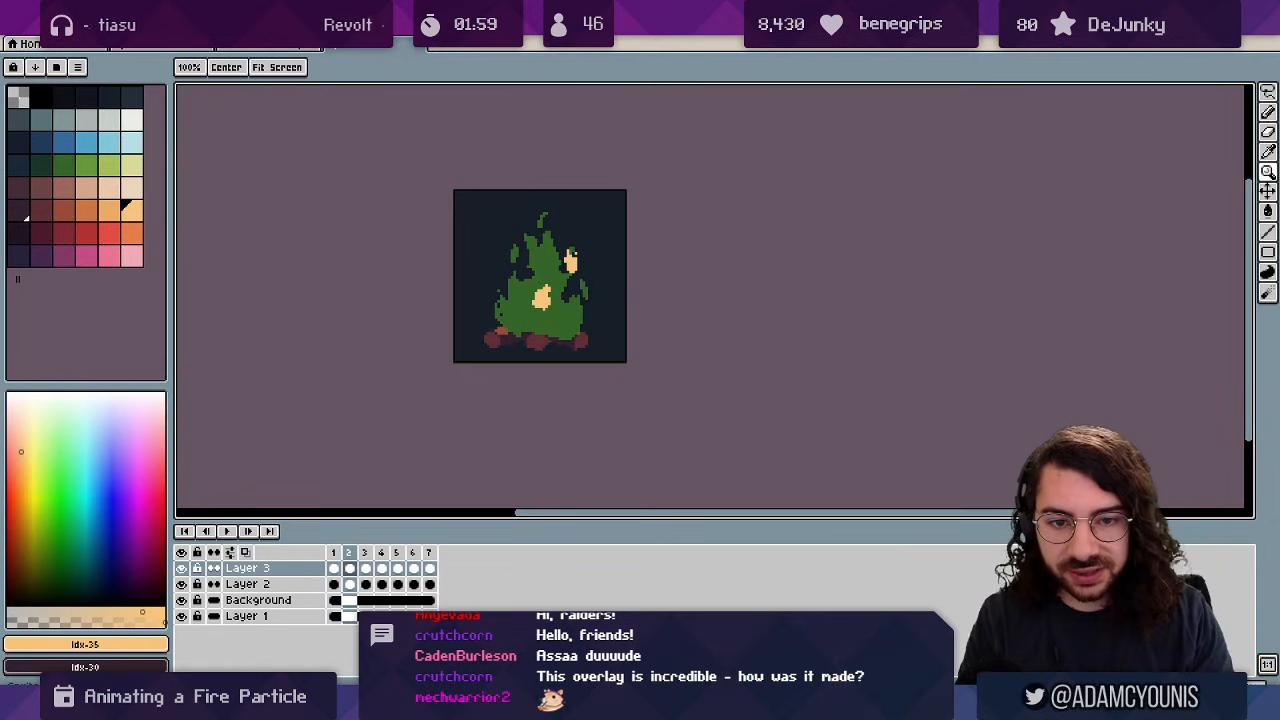
scroll(555, 312, up, 1)
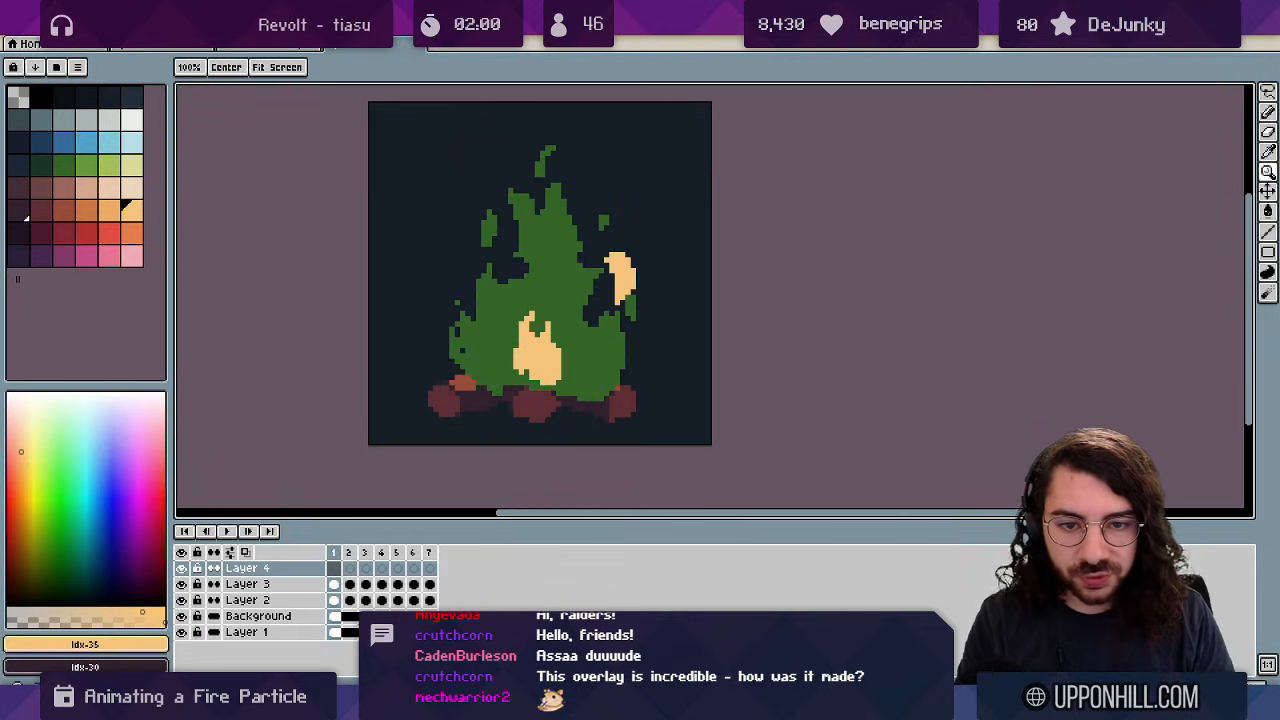
Paint cream highlights at the flame's upper-left tip and left side on frames 7 and 6.
key(b)
drag(511, 194, 511, 201)
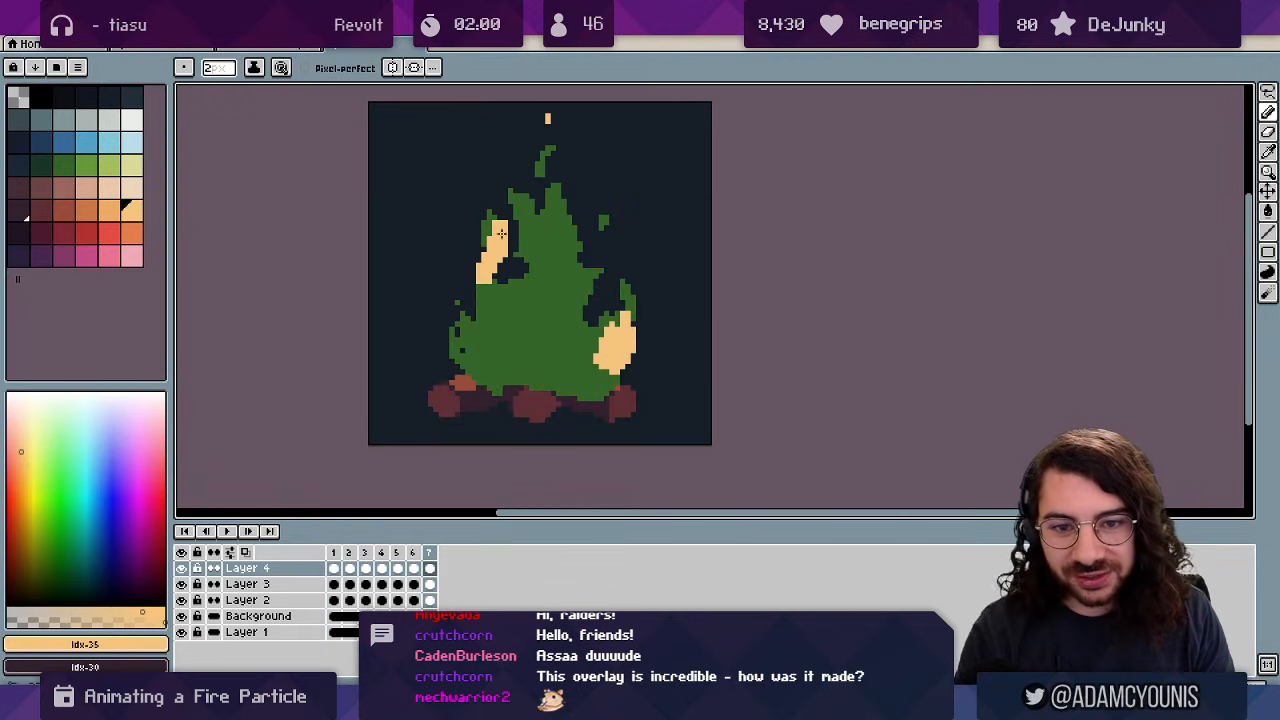
key(b)
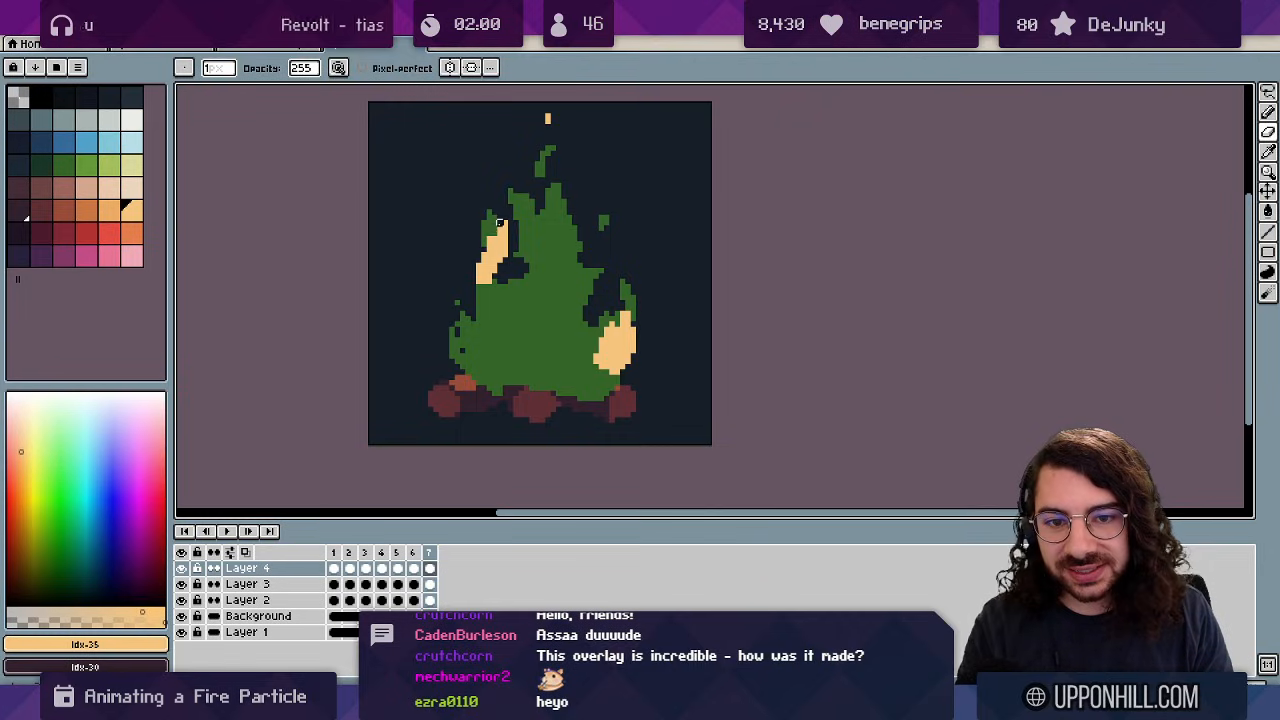
key(e)
key(comma)
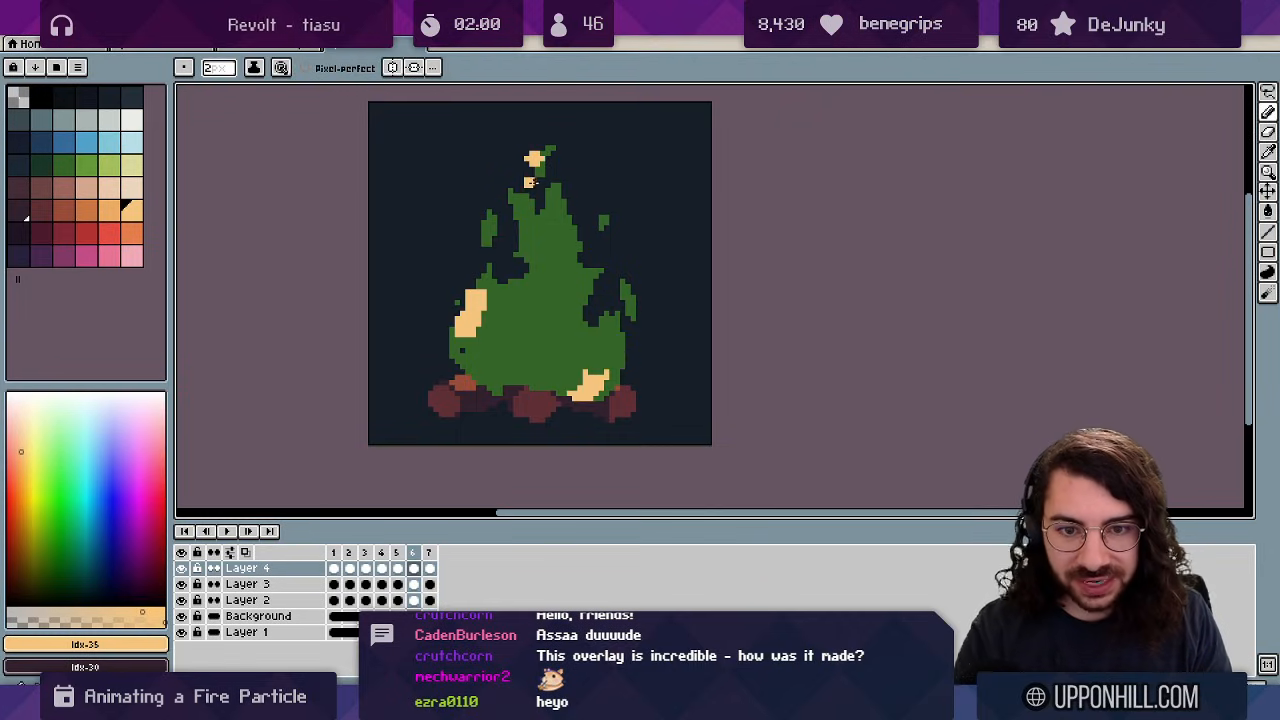
mouse_move(472, 300)
mouse_down()
mouse_move(482, 280)
mouse_move(484, 316)
mouse_up()
Shape the frame 6 highlight by erasing a thin upper-left strip and adding a cream tip block.
key(e)
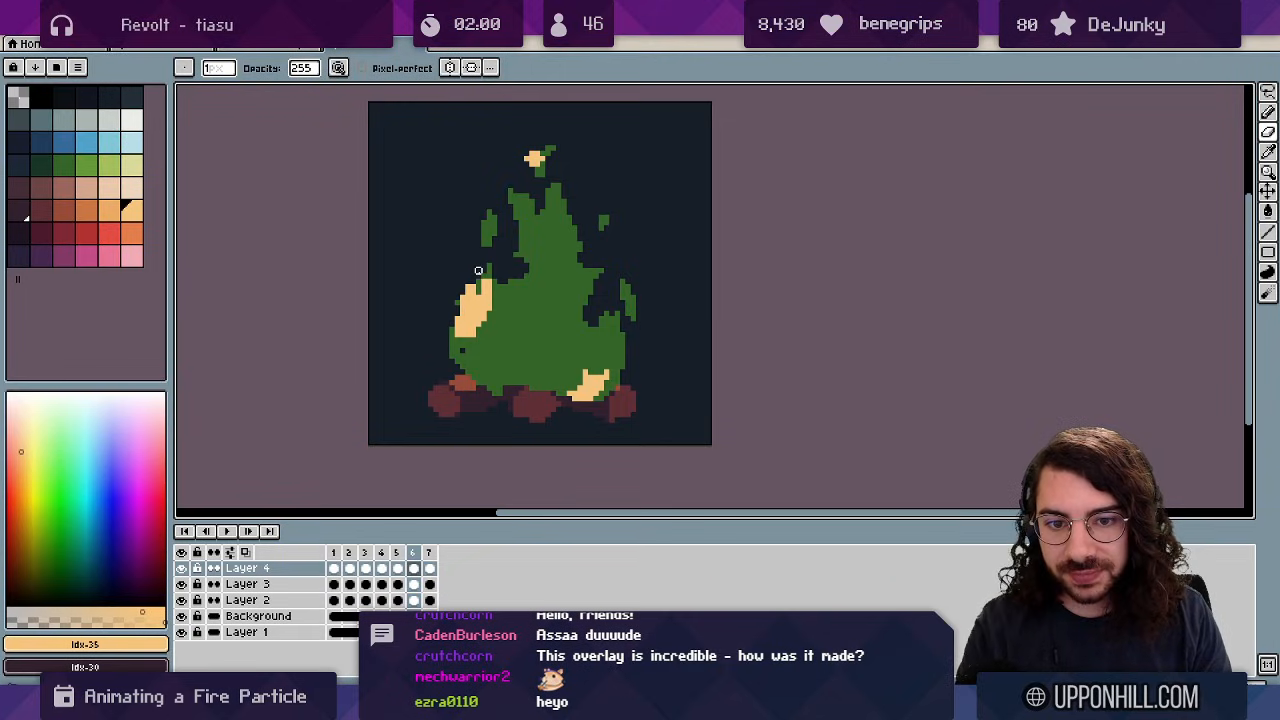
drag(478, 272, 478, 288)
key(b)
click(477, 268)
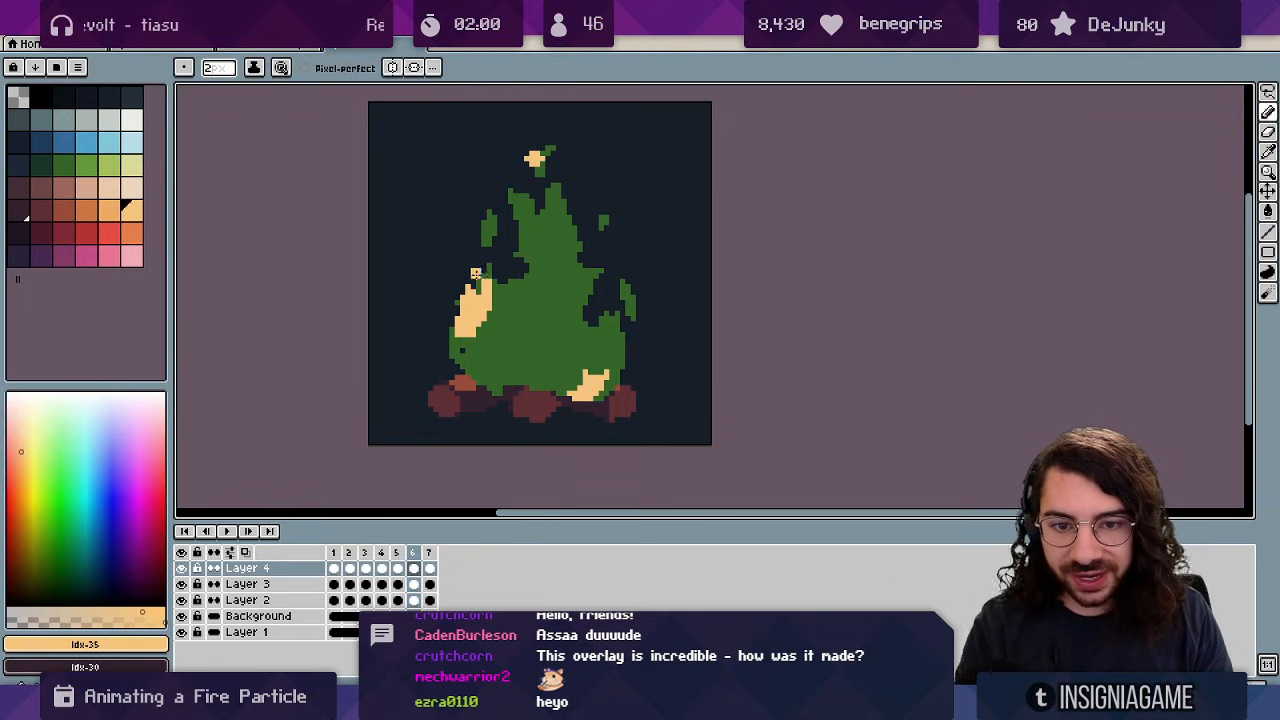
key(e)
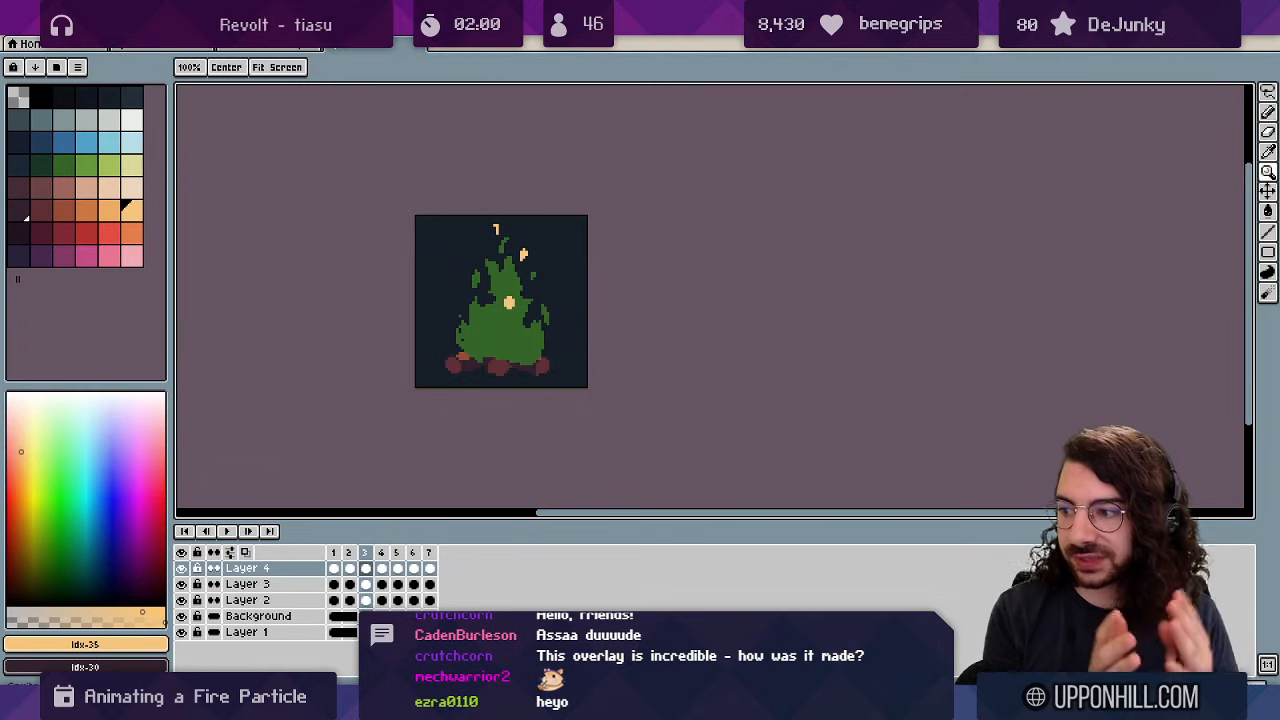
Select Layer 4's cels for frames 1–7, draw a lower-left edge highlight, and preview the loop.
key(Right)
key(Right)
key(Right)
key(Right)
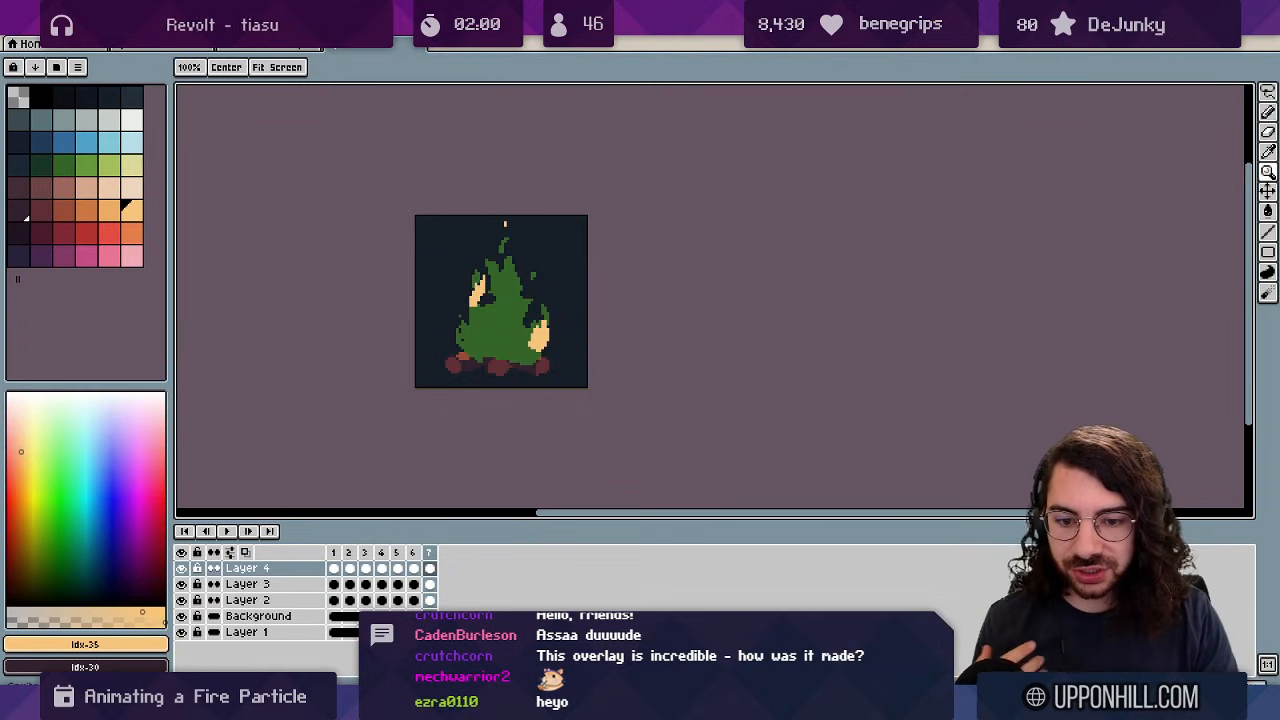
drag(334, 569, 437, 556)
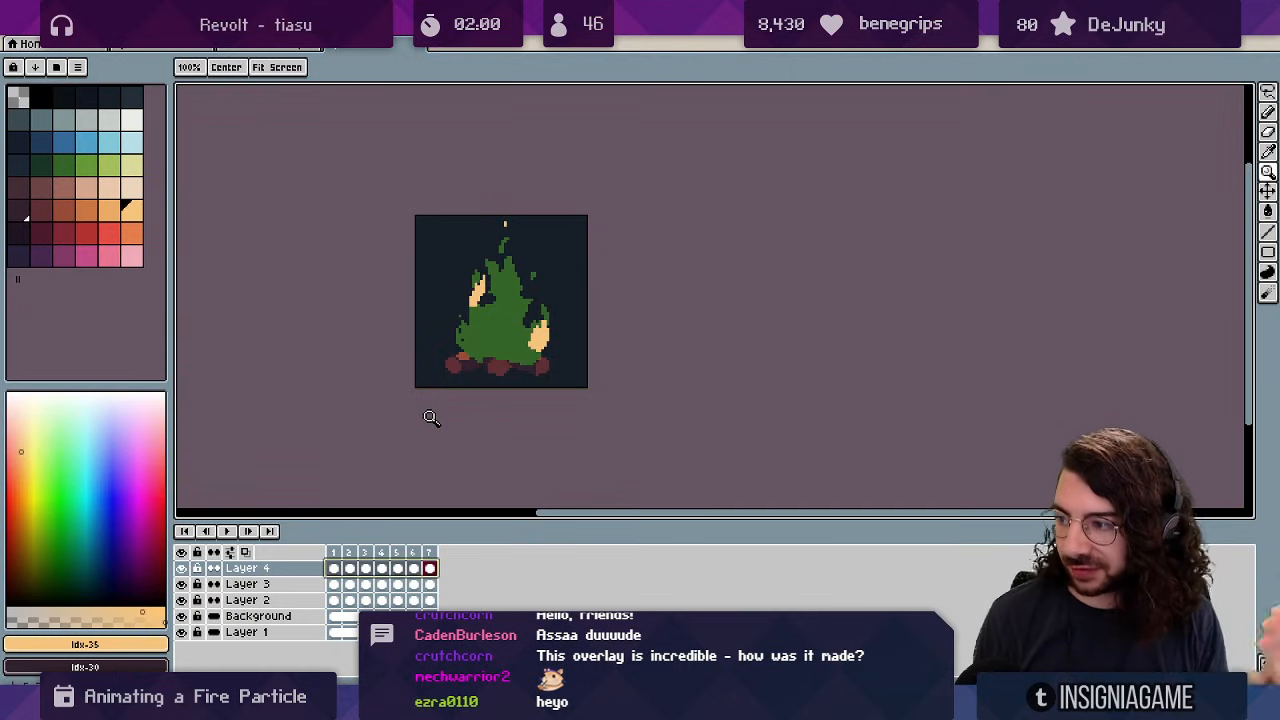
key(Left)
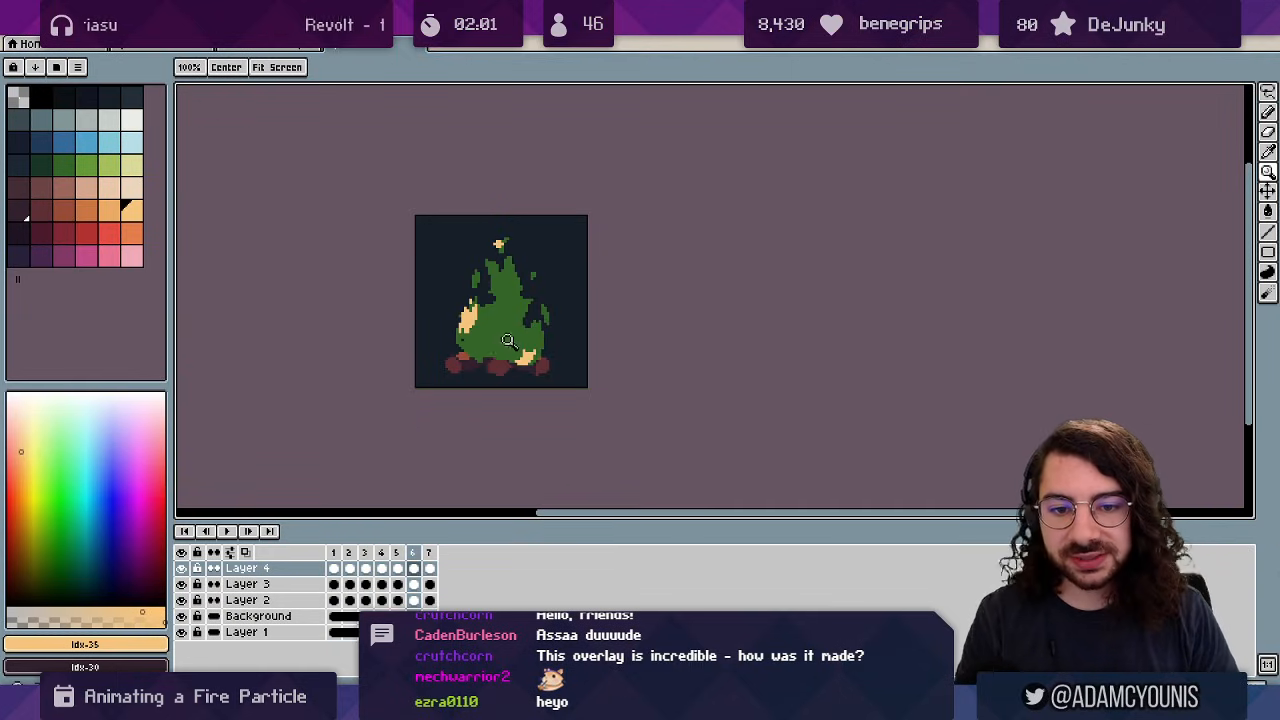
scroll(490, 344, up, 2)
key(b)
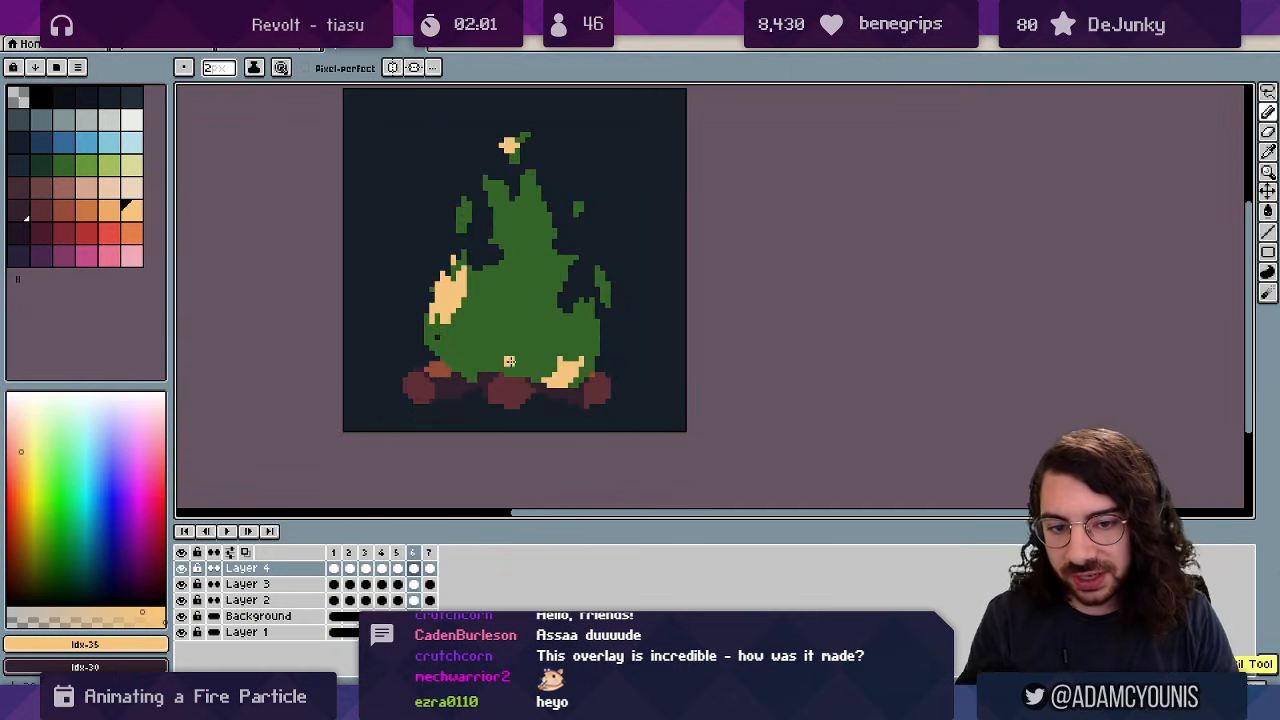
mouse_move(518, 357)
mouse_down()
mouse_move(473, 359)
mouse_move(432, 289)
mouse_move(502, 138)
mouse_up()
key(Return)
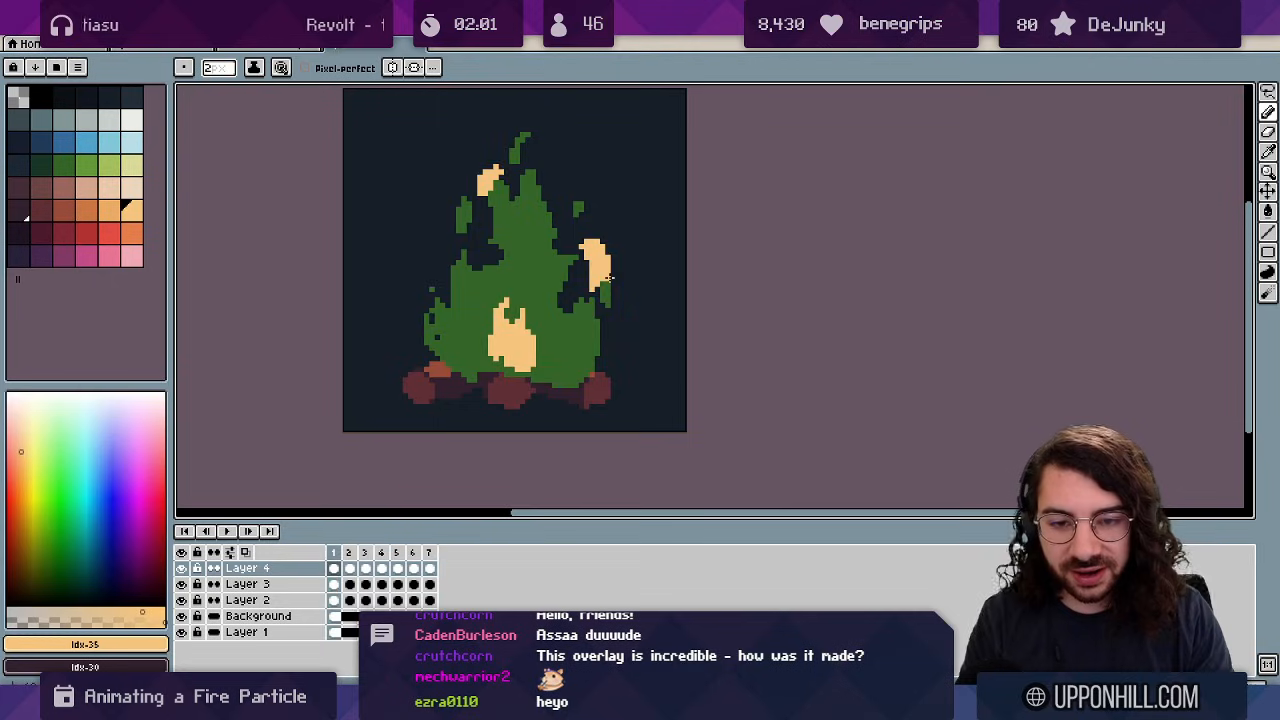
key(Return)
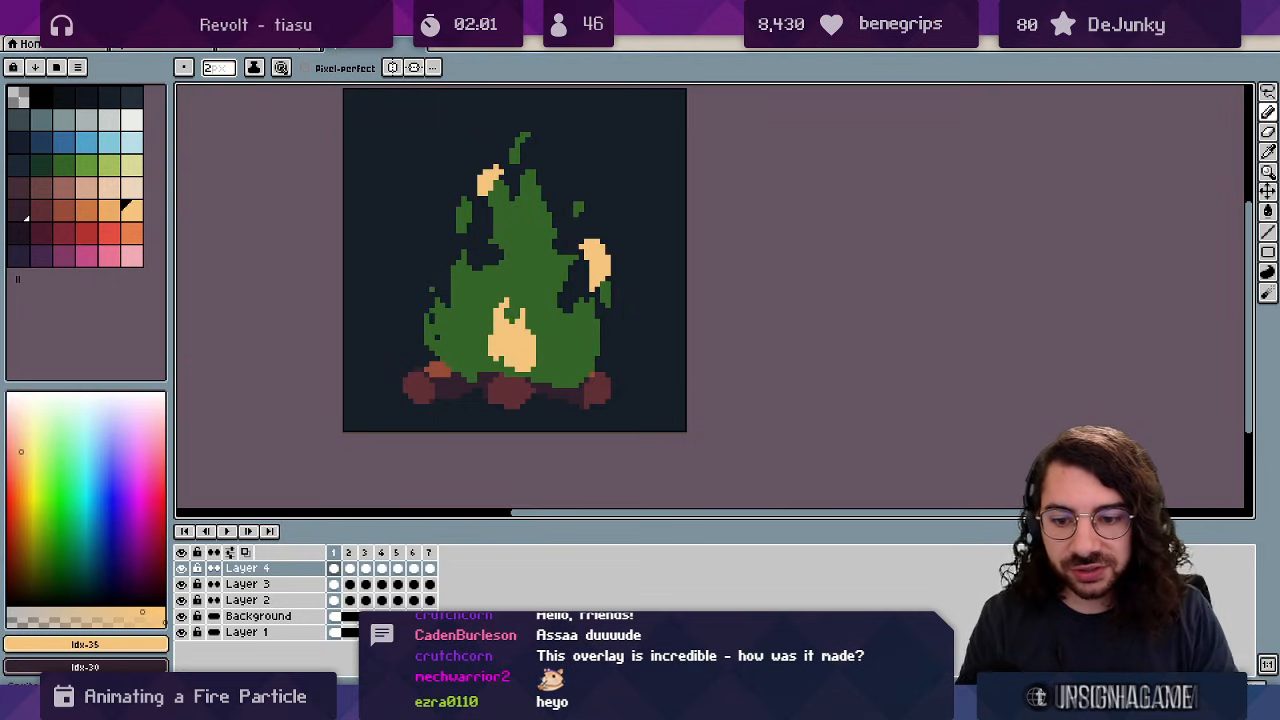
Hide the green flame sketch layer and zoom in on the campfire.
click(181, 616)
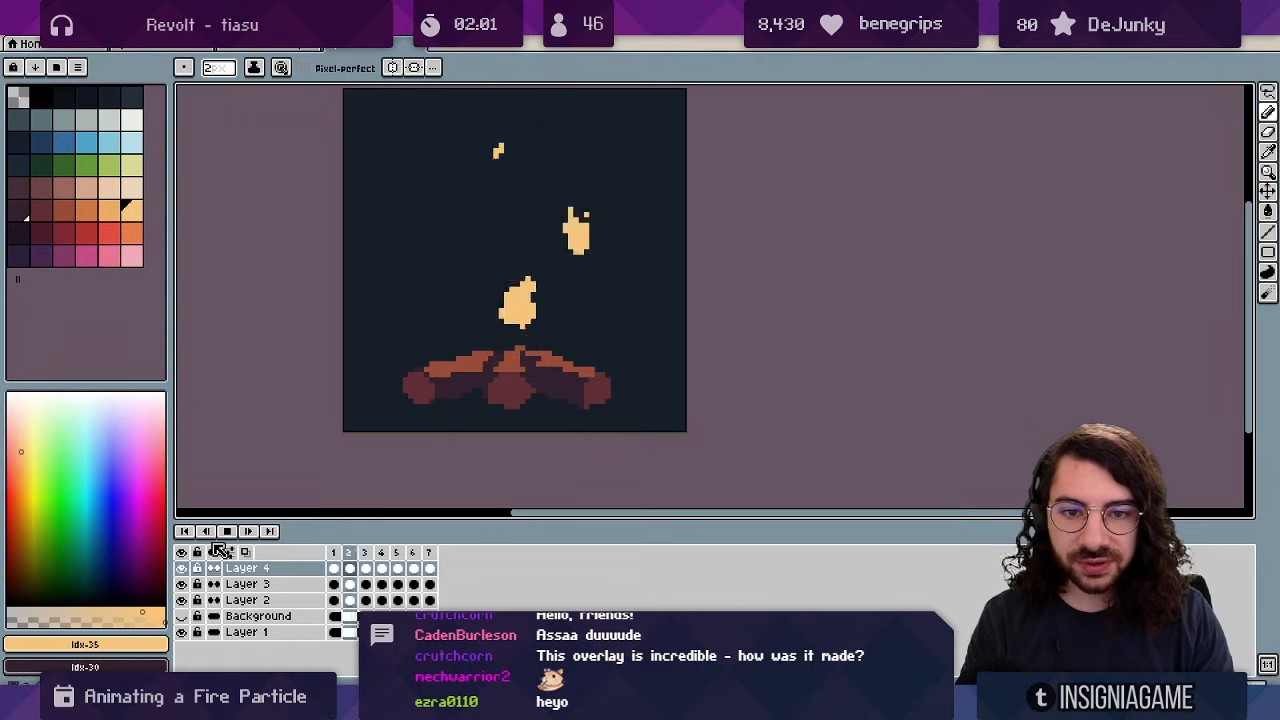
key(z)
drag(561, 280, 519, 252)
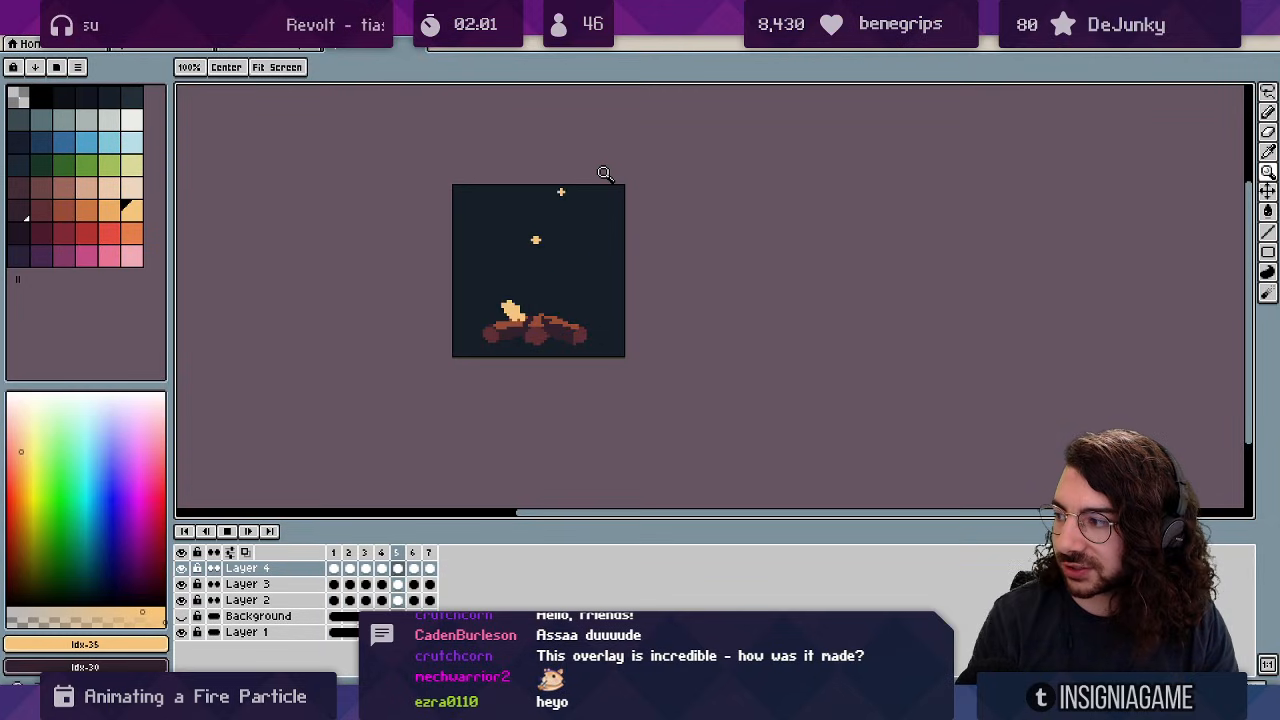
click(535, 298)
Erase the small left spark's pixels, checking frames 1 to 3.
key(b)
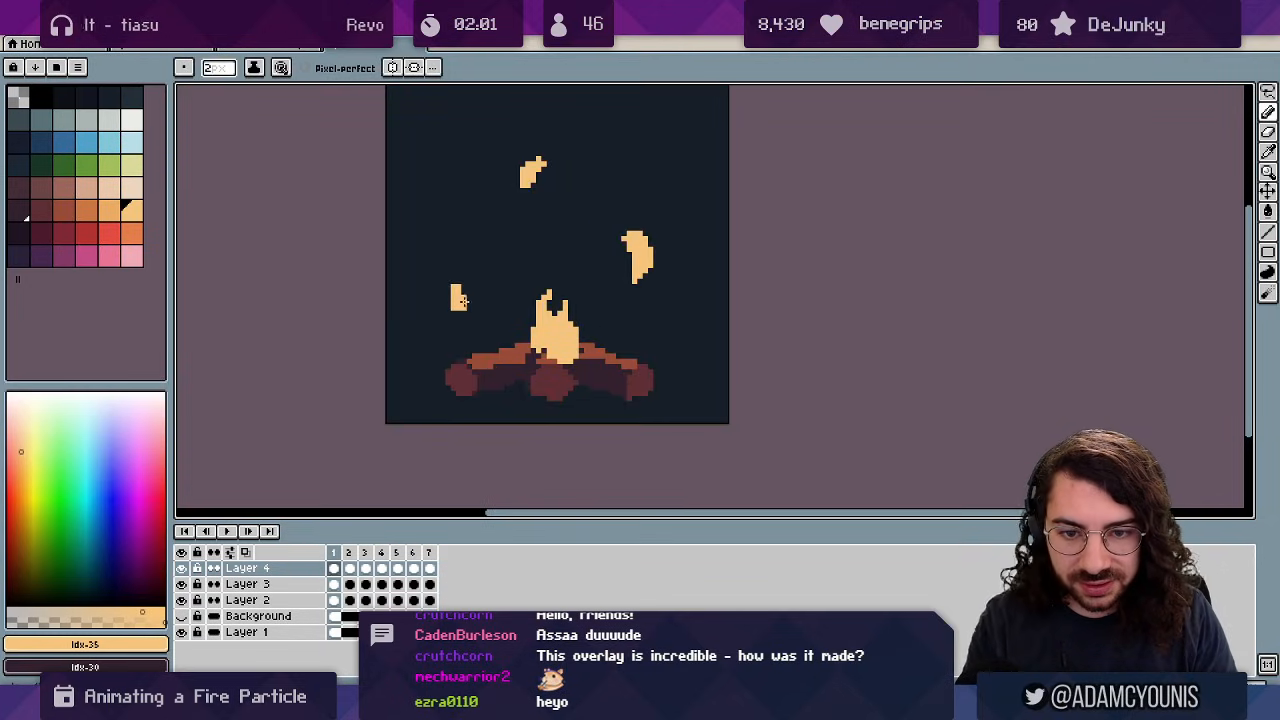
key(e)
drag(460, 299, 452, 287)
key(Right)
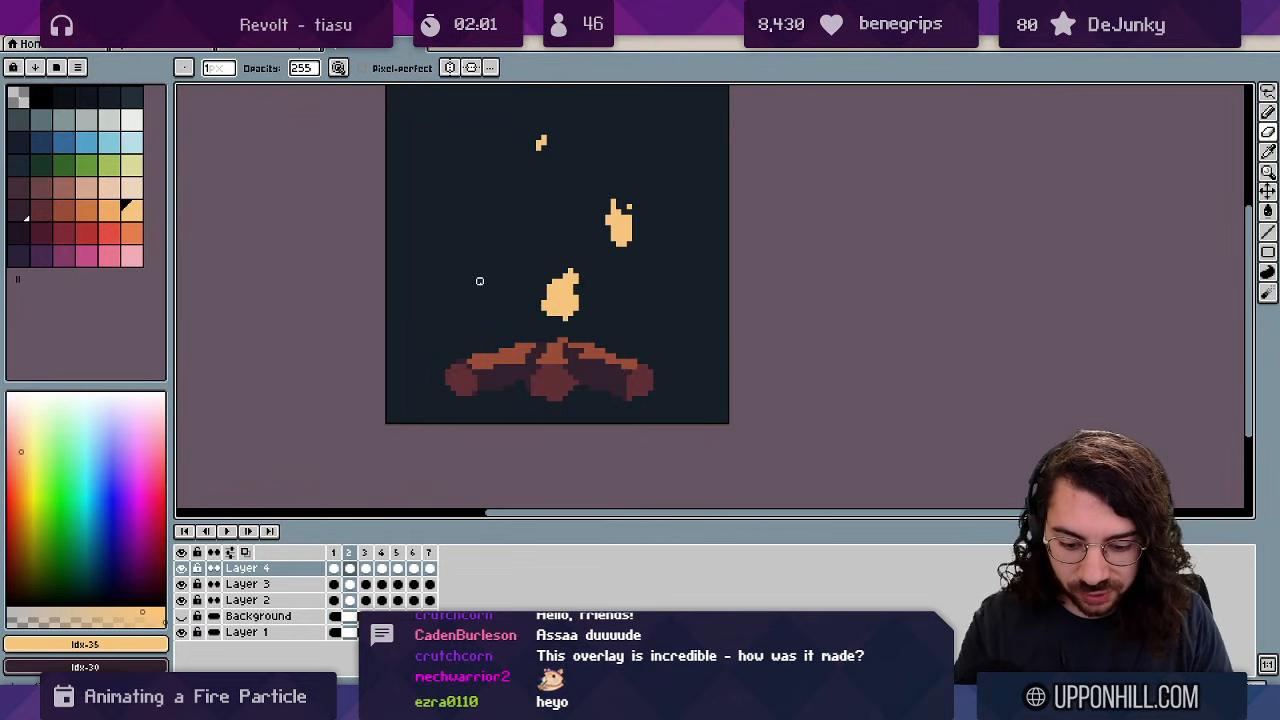
key(b)
key(Left)
key(Right)
key(Right)
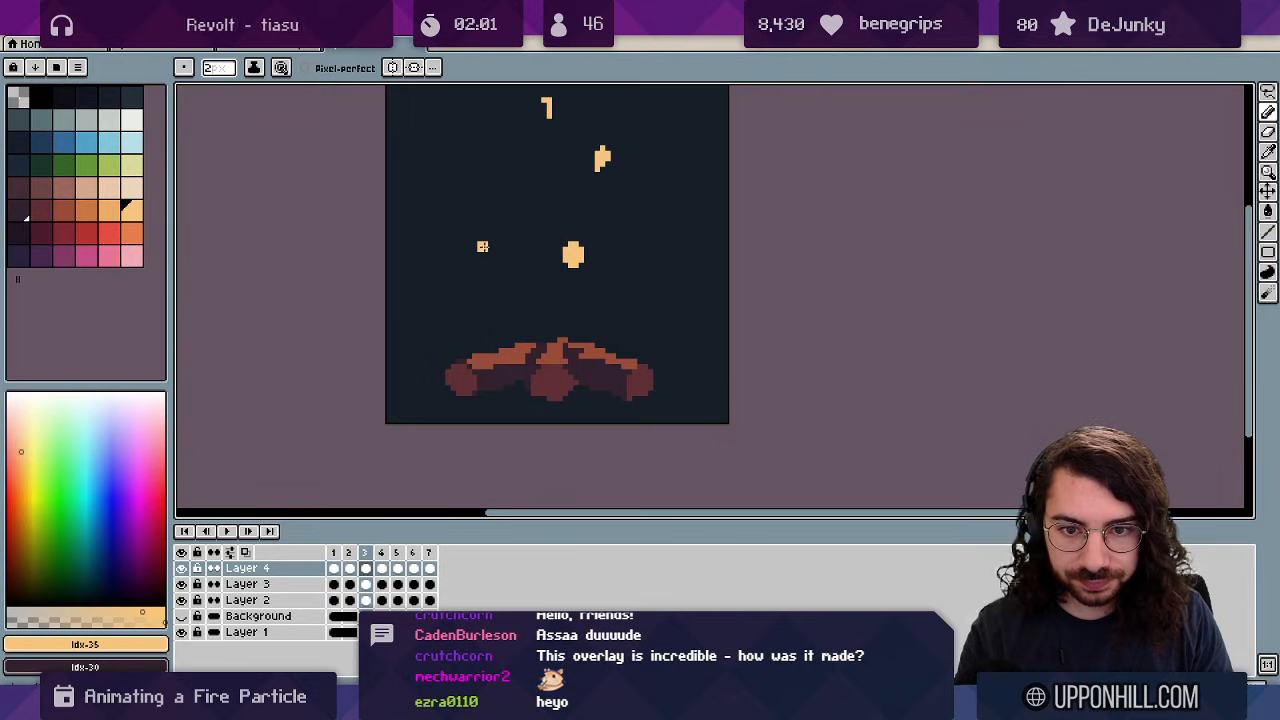
key(Right)
key(e)
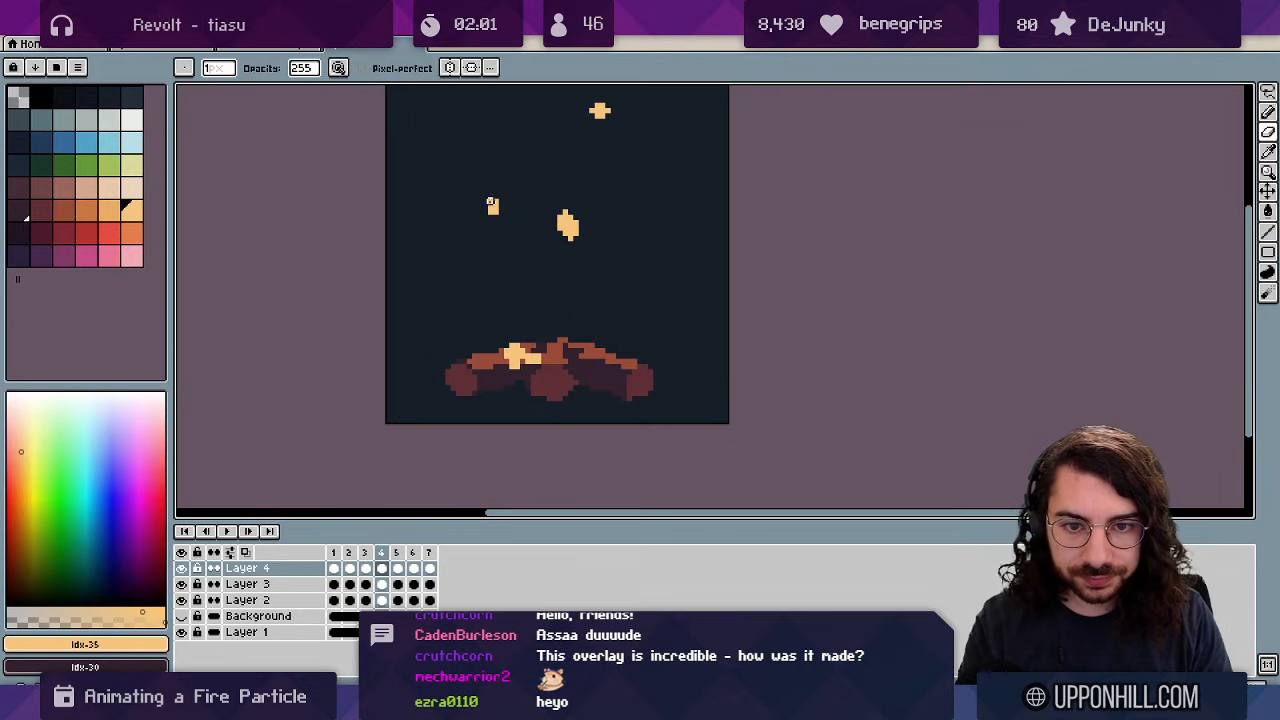
Zoom out, play the spark animation, then stop playback.
key(Left)
key(z)
scroll(622, 220, down, 6)
key(Return)
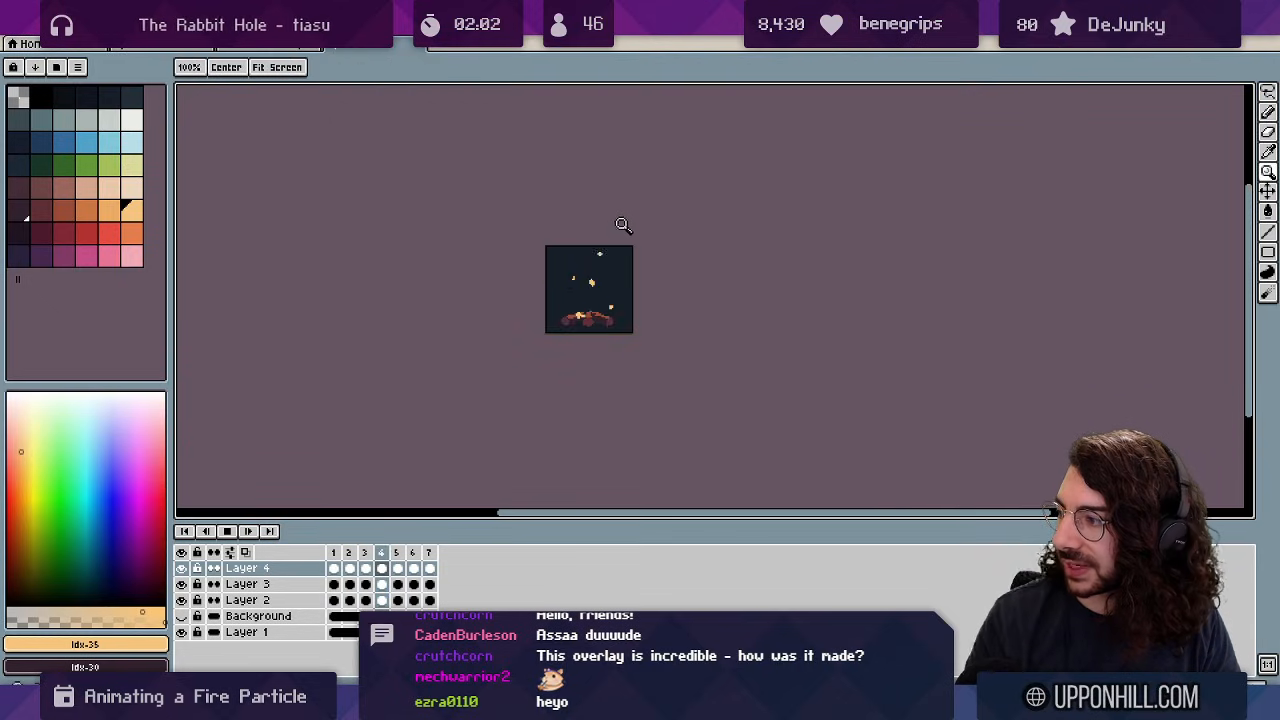
scroll(640, 257, up, 2)
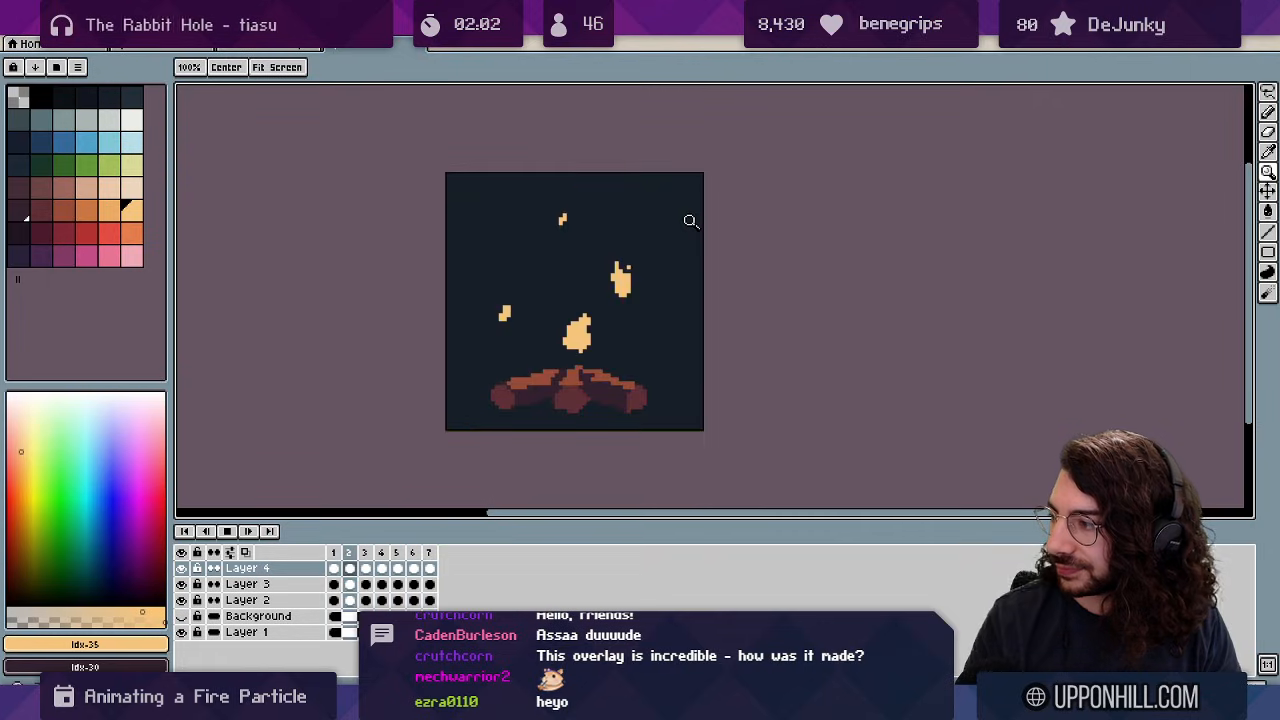
key(Return)
key(Return)
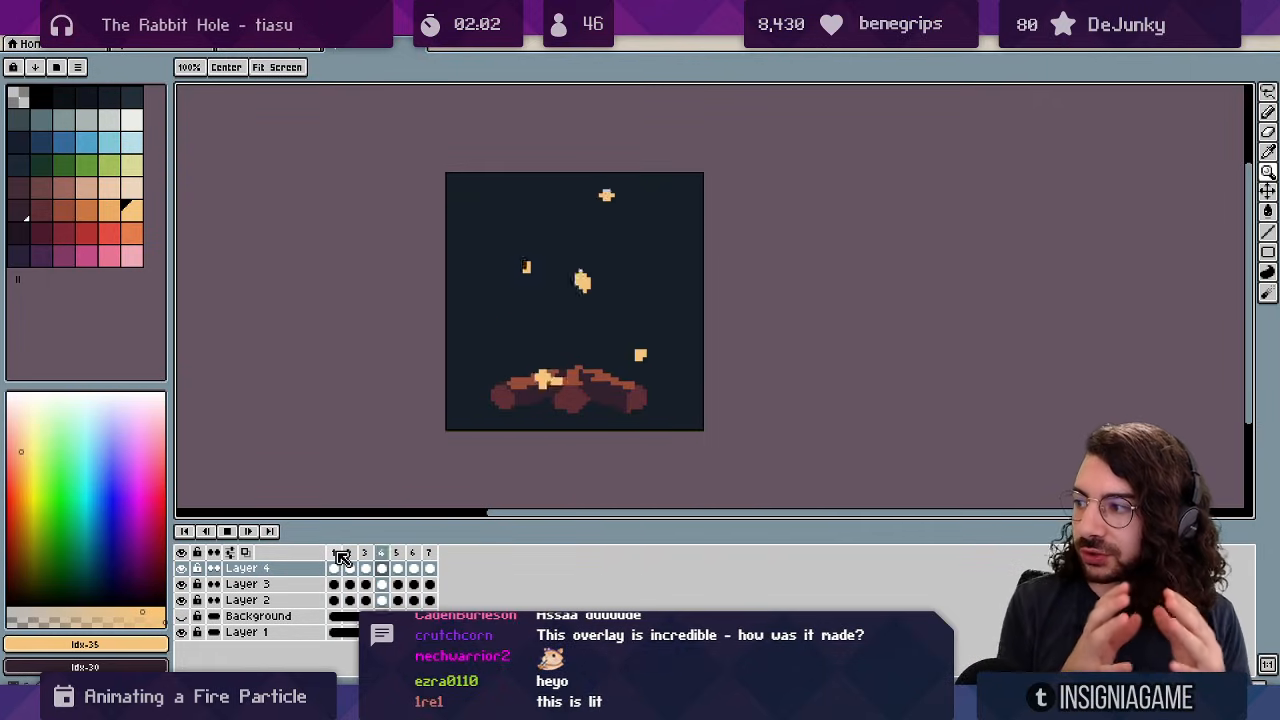
Show the green flame sketch again and add Layer 5 above Background with Shift+N.
click(183, 616)
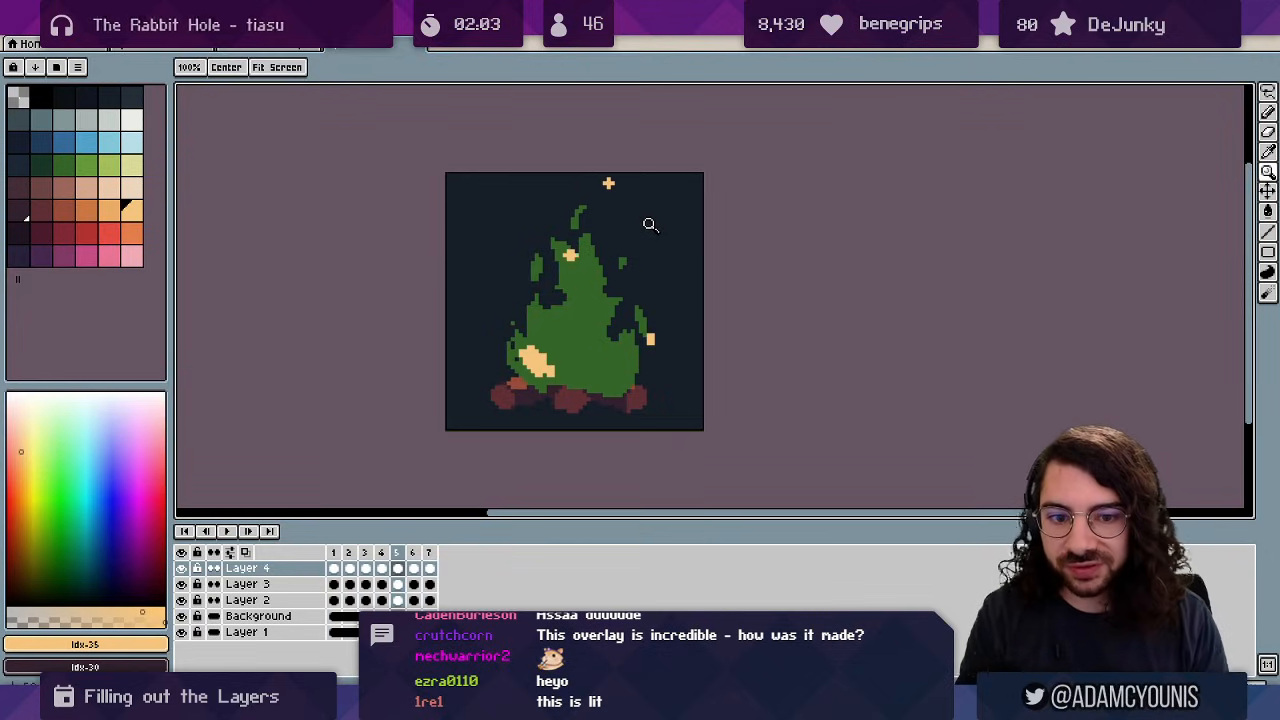
click(288, 616)
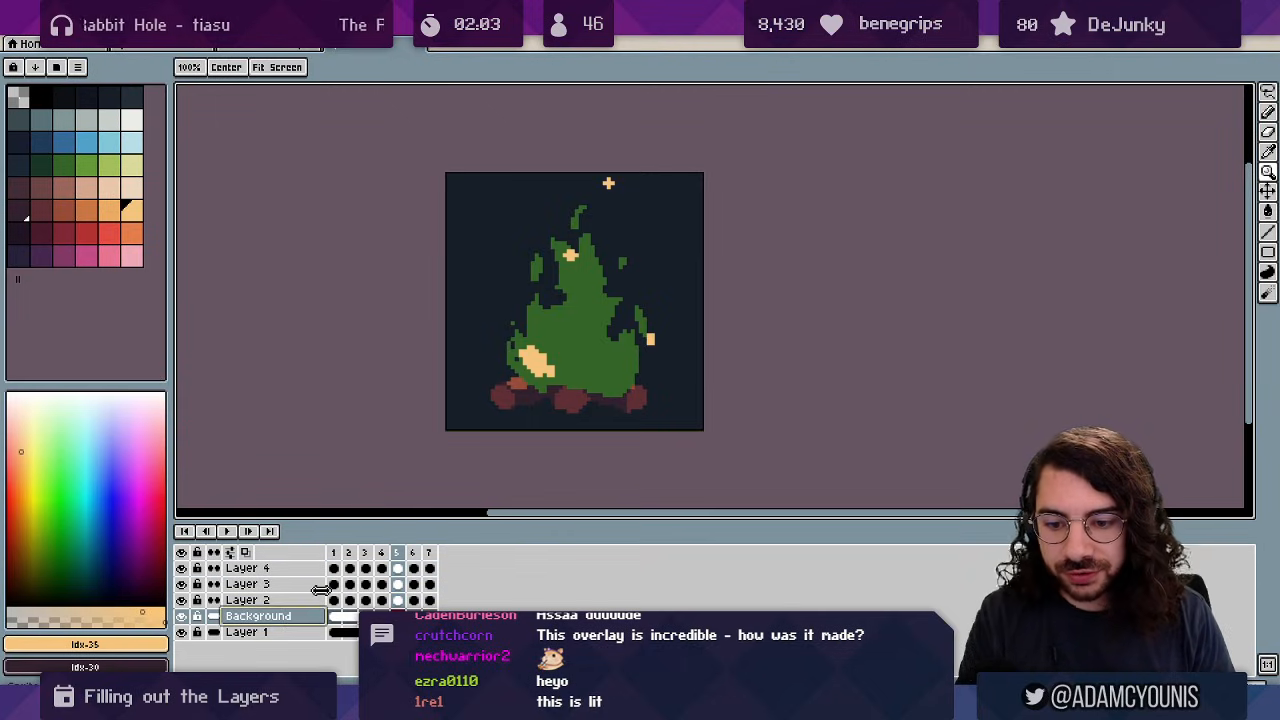
key(shift+n)
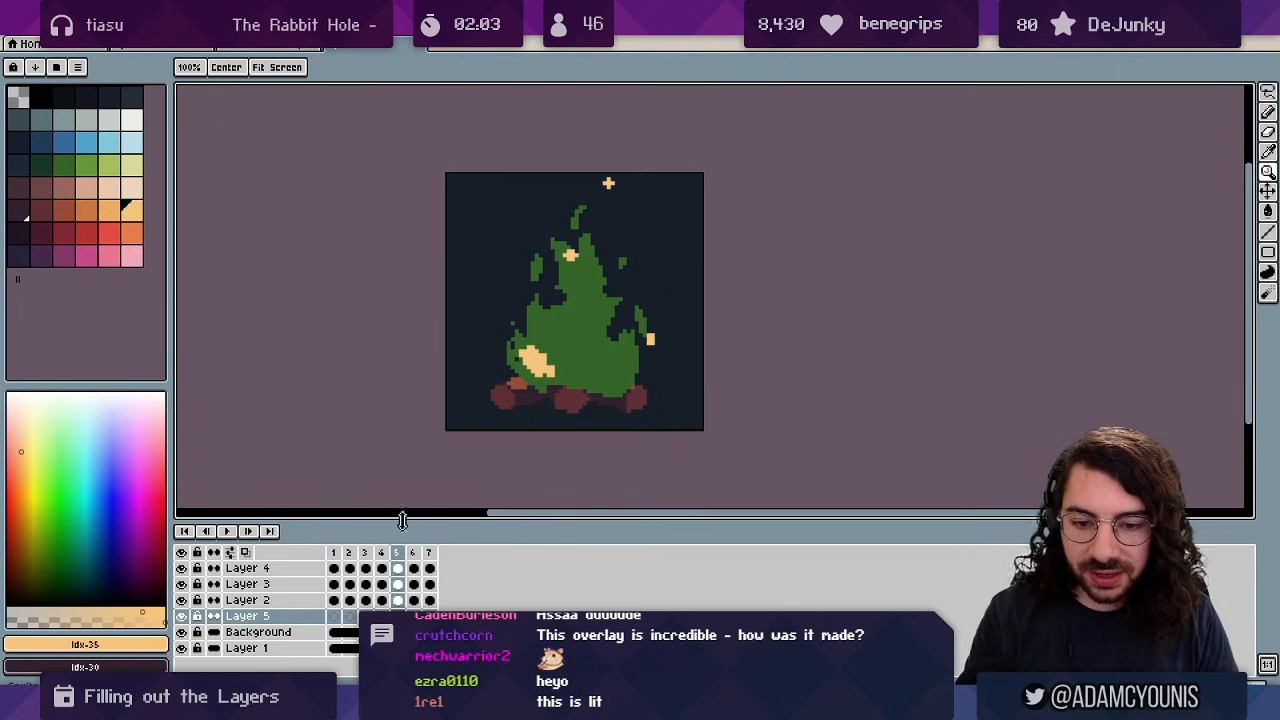
drag(405, 528, 405, 500)
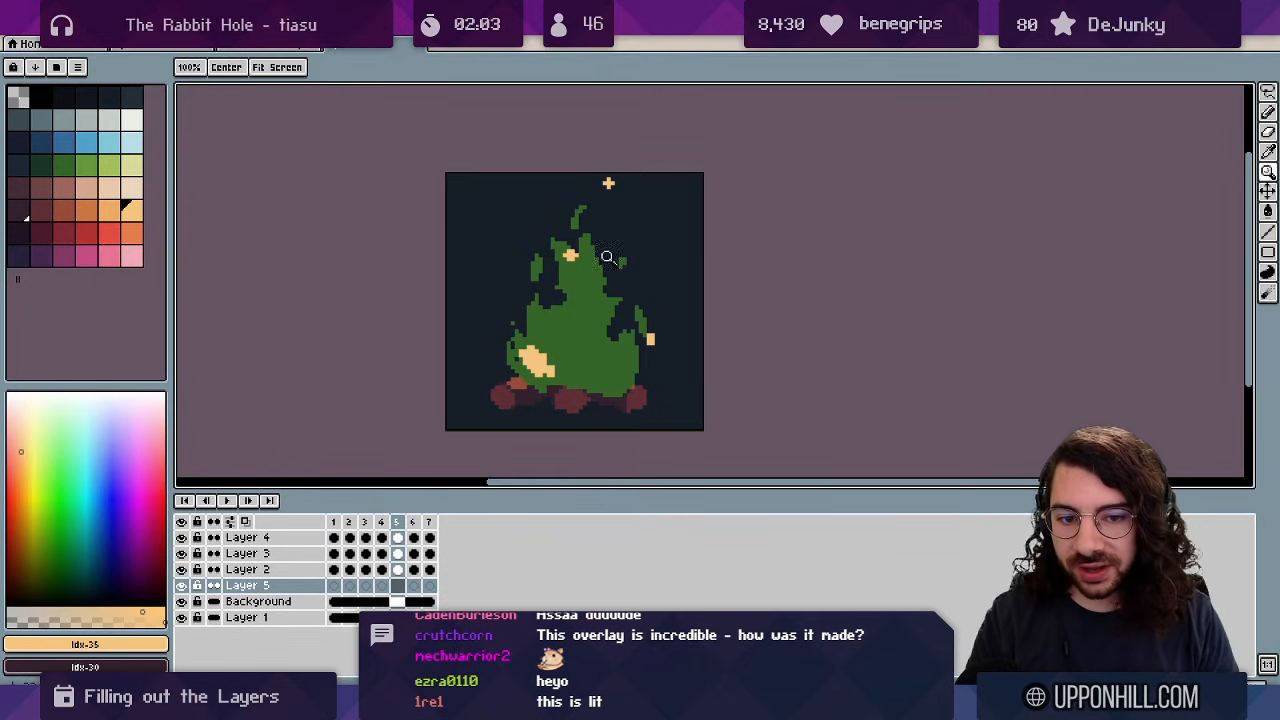
Go to Layer 5's first frame and choose orange from the palette for the Pencil.
click(333, 585)
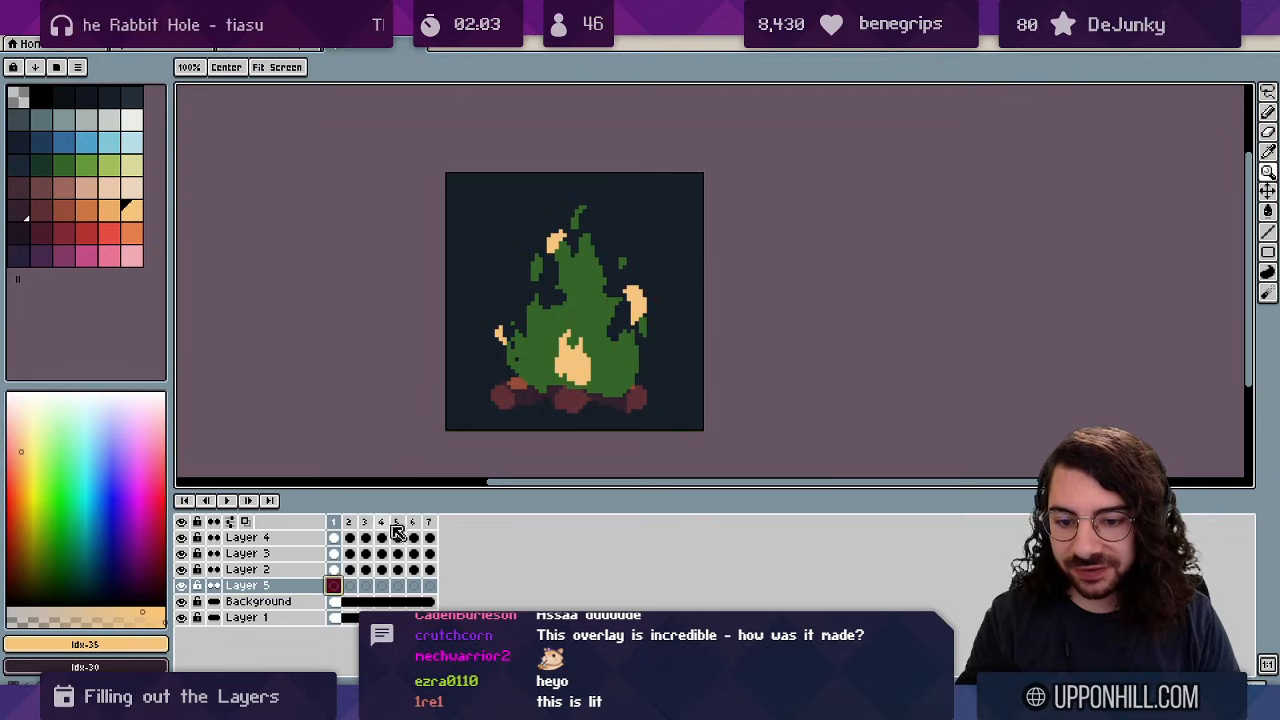
click(89, 239)
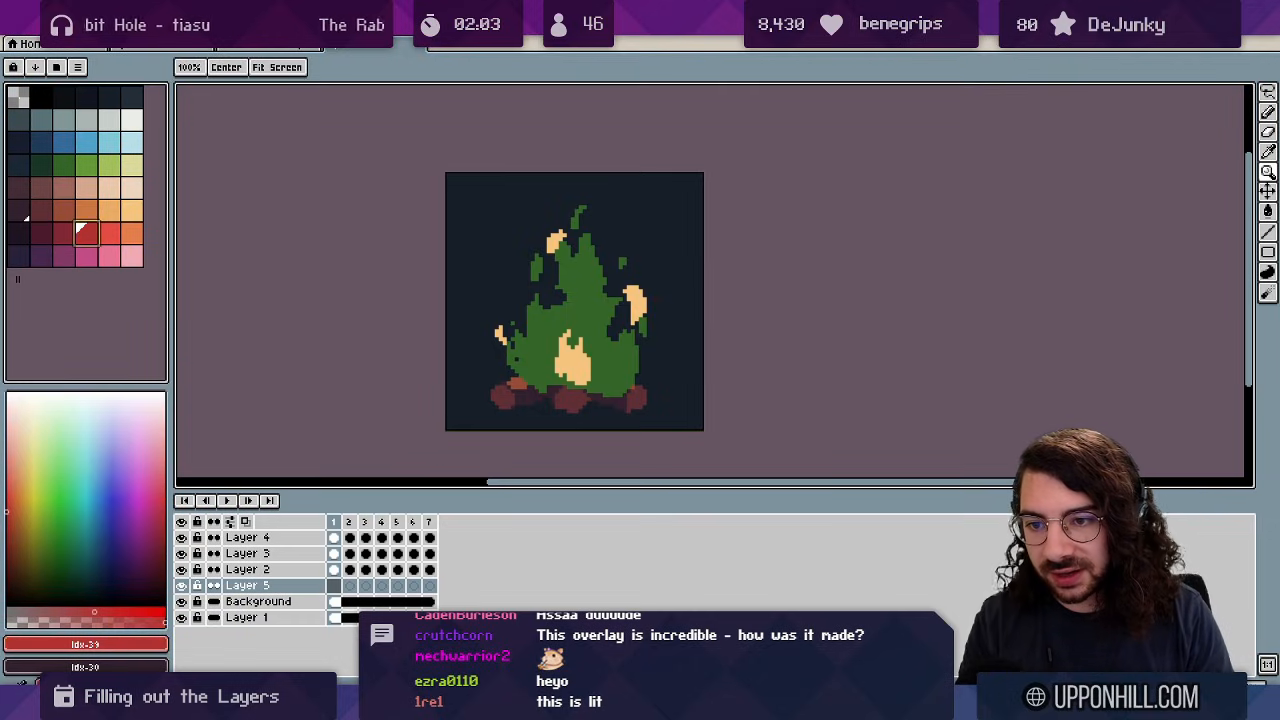
key(b)
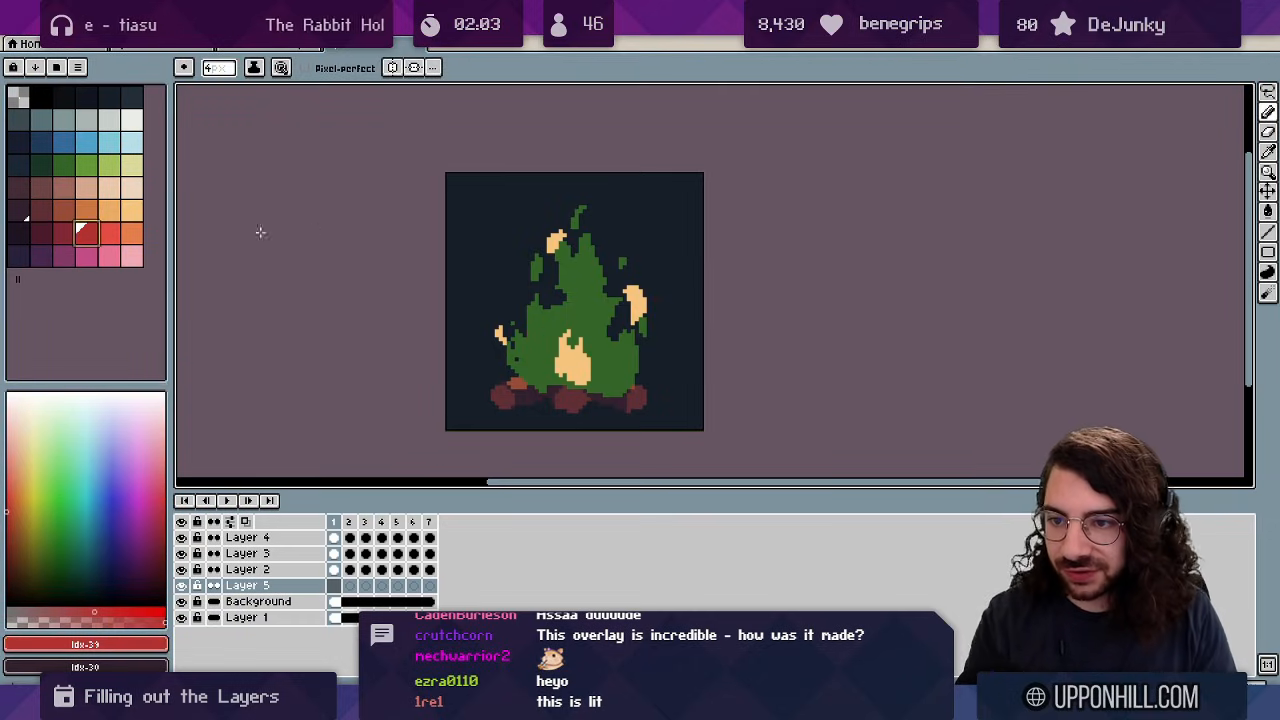
click(90, 209)
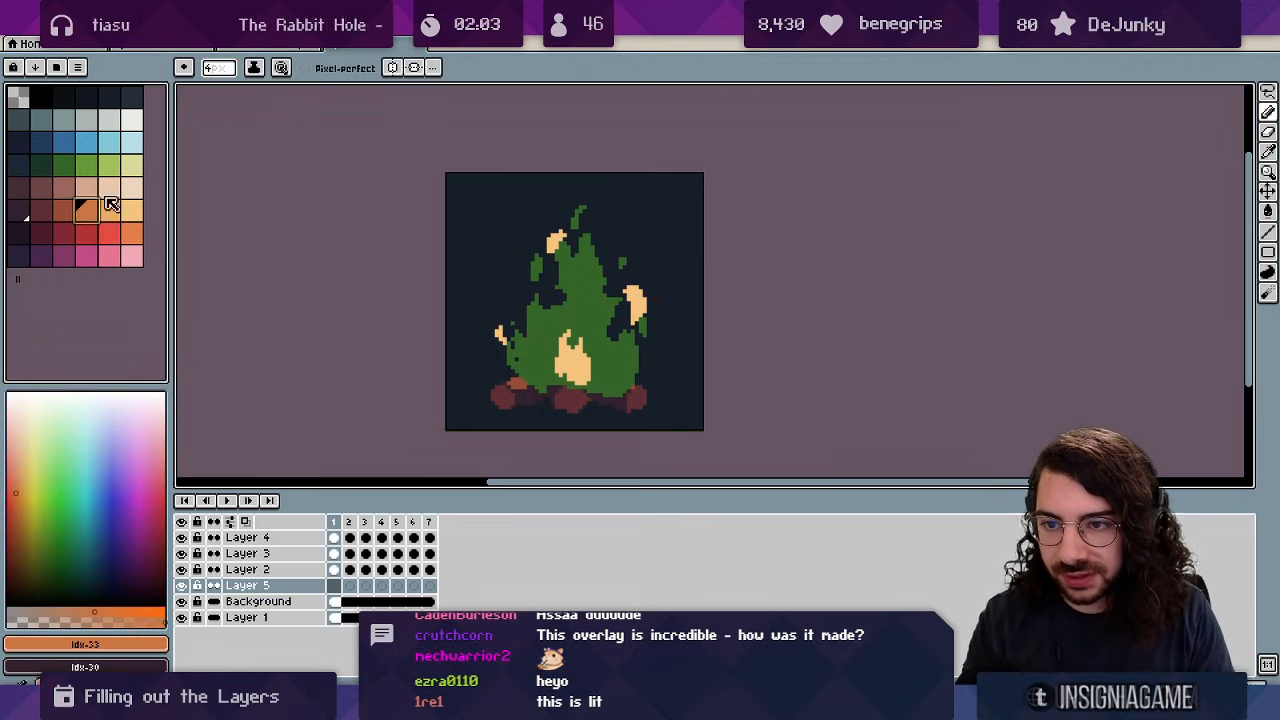
Paint a light-blue patch over the lower flame on Layer 5, frame by frame through frame 7.
click(88, 142)
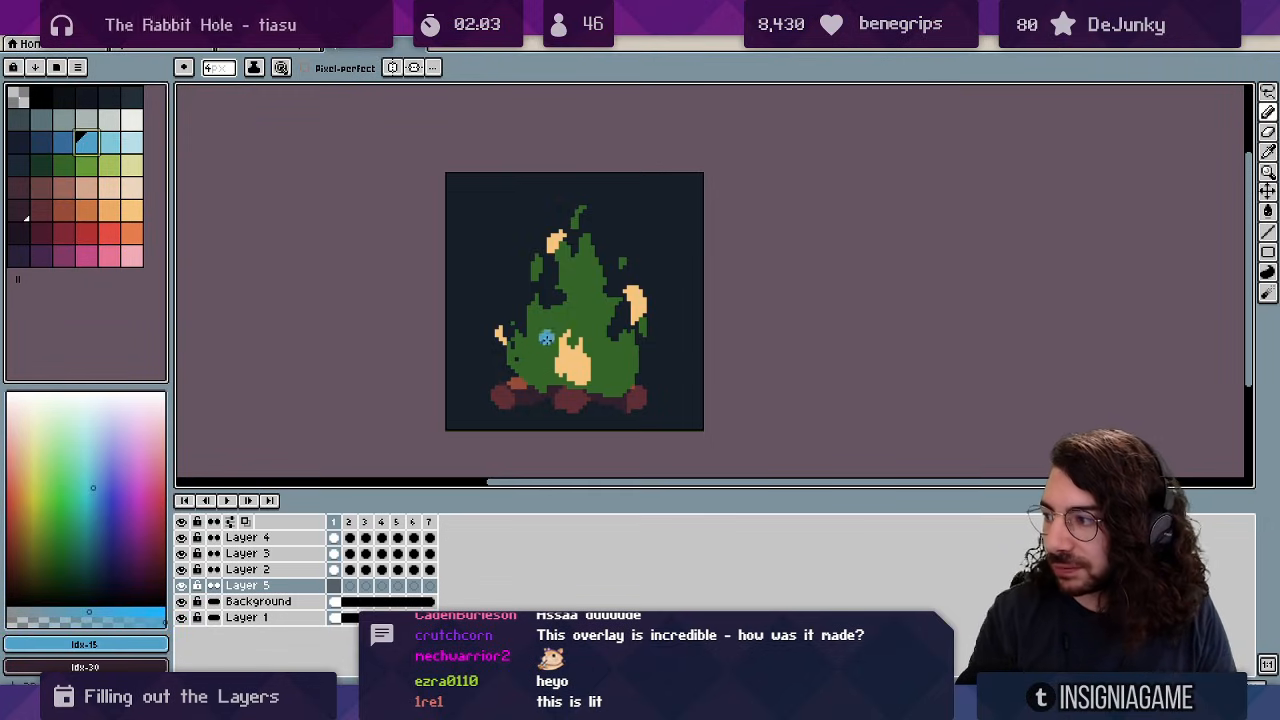
mouse_move(526, 376)
mouse_down()
mouse_move(565, 360)
mouse_move(626, 372)
mouse_up()
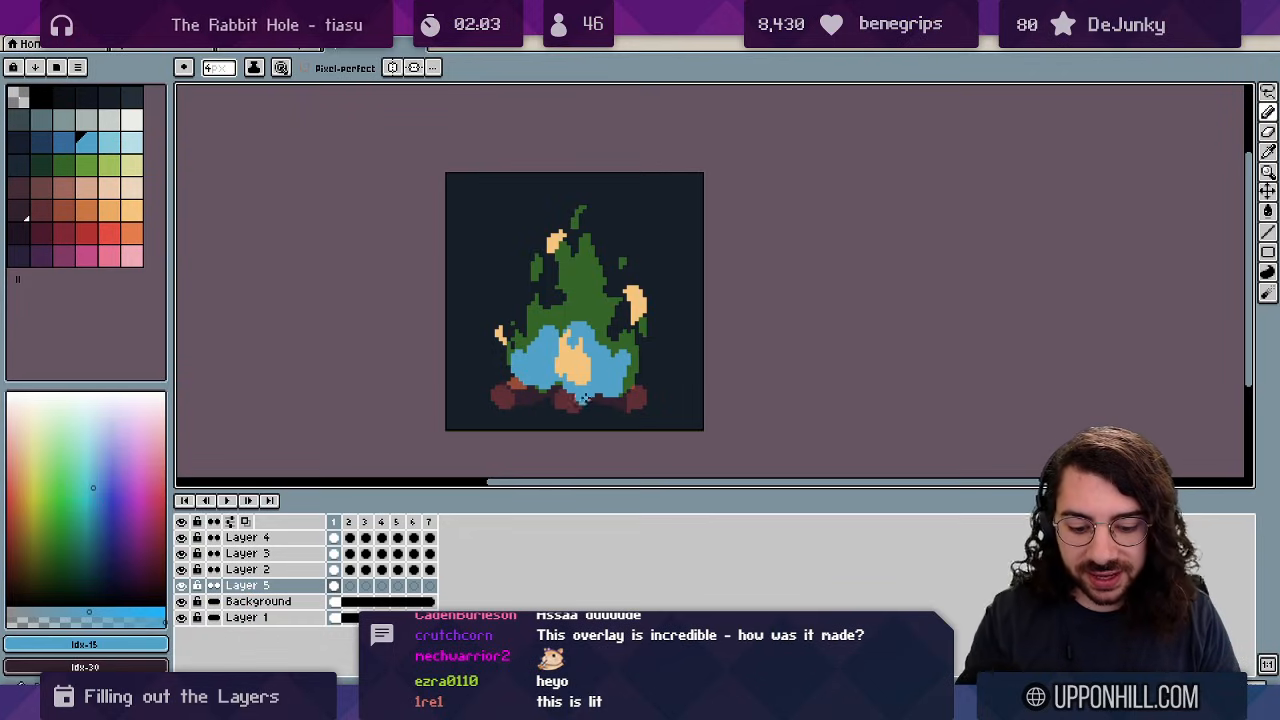
key(Right)
mouse_move(524, 362)
mouse_down()
mouse_move(568, 356)
mouse_move(533, 375)
mouse_move(568, 373)
mouse_move(592, 339)
mouse_move(576, 383)
mouse_move(611, 353)
mouse_move(626, 369)
mouse_move(601, 385)
mouse_move(632, 373)
mouse_move(527, 362)
mouse_move(541, 377)
mouse_move(544, 347)
mouse_move(562, 359)
mouse_move(536, 345)
mouse_move(579, 347)
mouse_move(571, 381)
mouse_move(620, 378)
mouse_up()
key(Right)
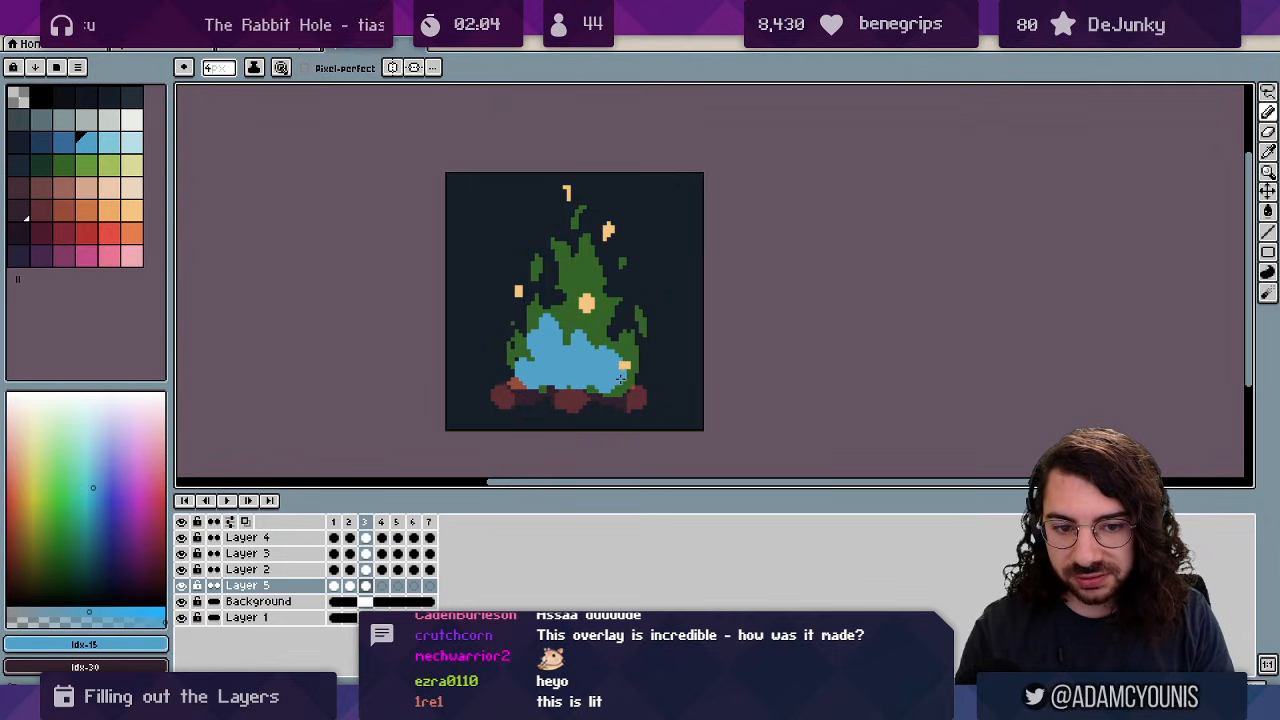
key(Right)
mouse_move(525, 375)
mouse_down()
mouse_move(544, 340)
mouse_move(544, 358)
mouse_move(568, 363)
mouse_move(576, 343)
mouse_move(574, 378)
mouse_move(608, 357)
mouse_up()
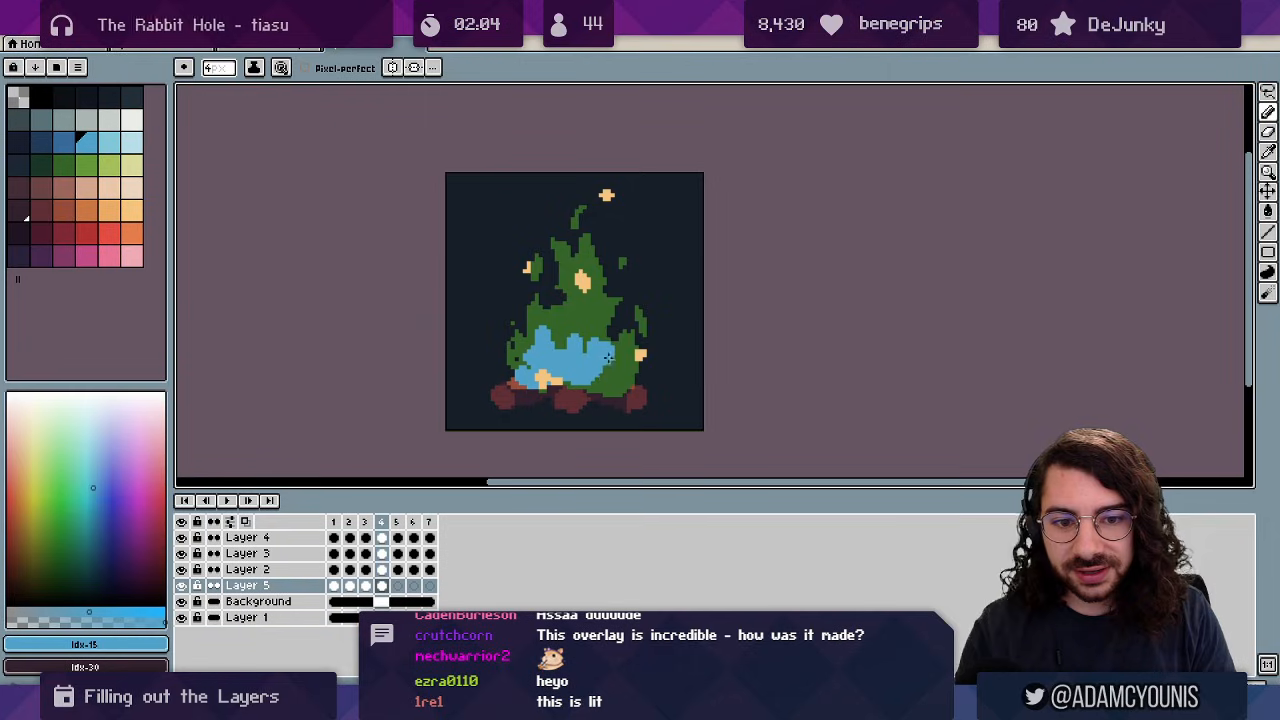
key(Right)
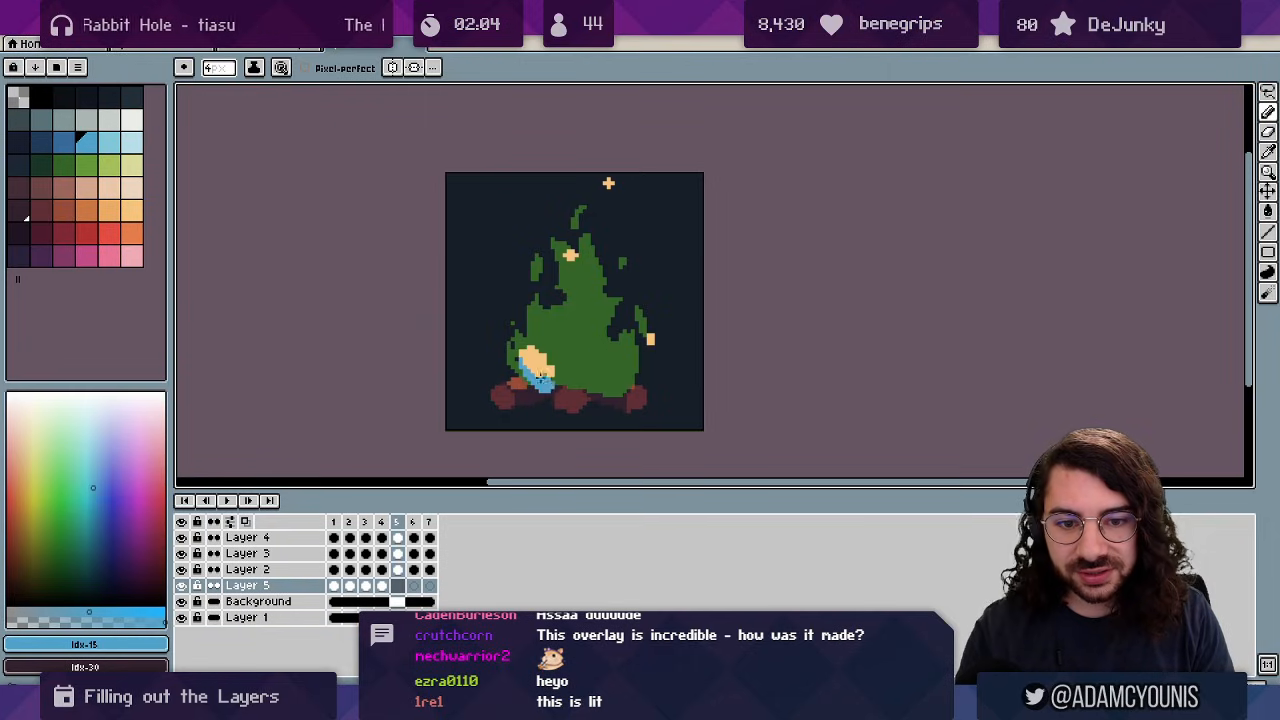
mouse_move(581, 363)
mouse_down()
mouse_move(614, 382)
mouse_move(629, 363)
mouse_move(621, 383)
mouse_move(629, 350)
mouse_move(626, 382)
mouse_move(527, 369)
mouse_move(577, 361)
mouse_move(576, 381)
mouse_move(605, 353)
mouse_move(641, 366)
mouse_up()
key(Right)
key(Right)
mouse_move(518, 362)
mouse_down()
mouse_move(552, 371)
mouse_move(543, 343)
mouse_move(581, 352)
mouse_up()
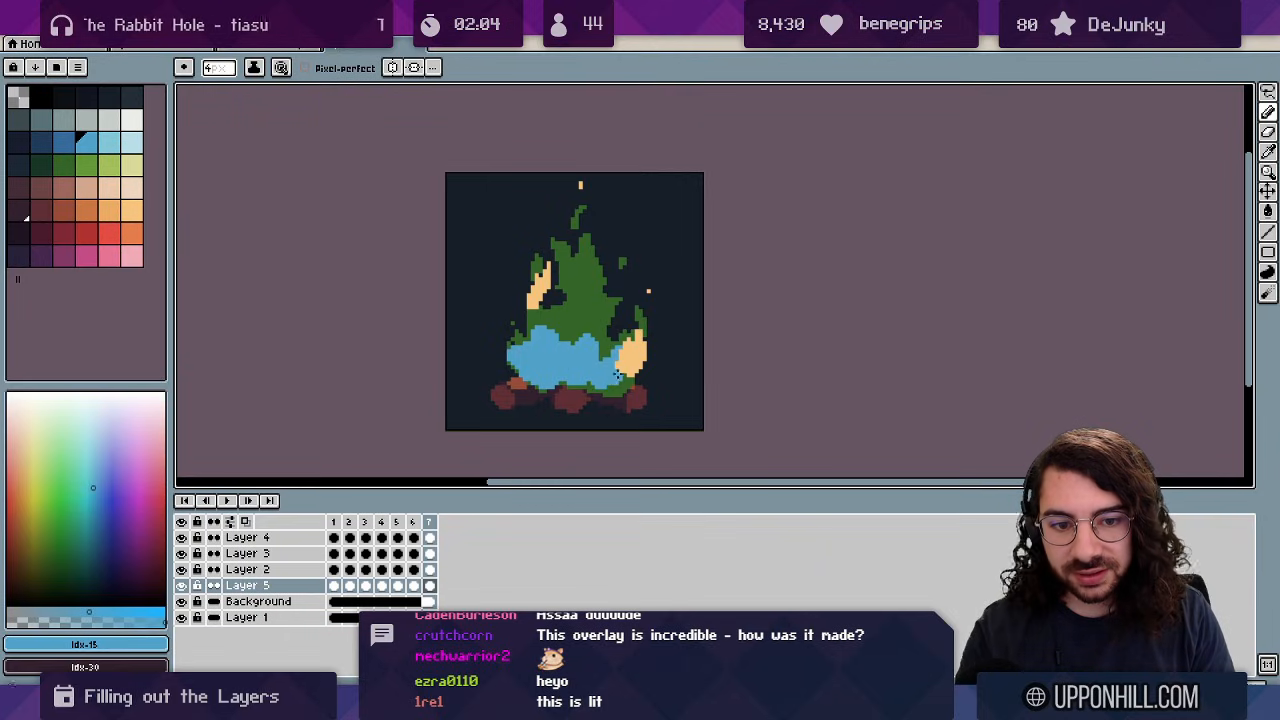
Preview the animation playback from the first frame.
key(Right)
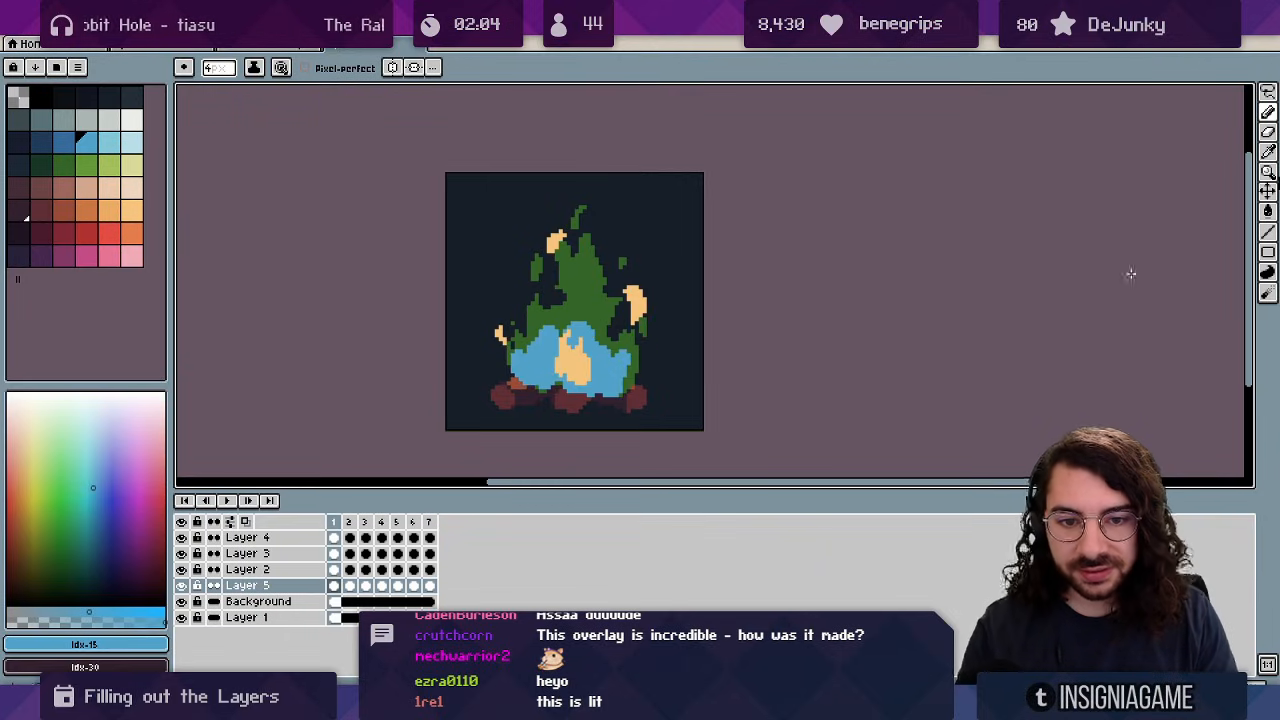
key(Return)
key(ctrl+space)
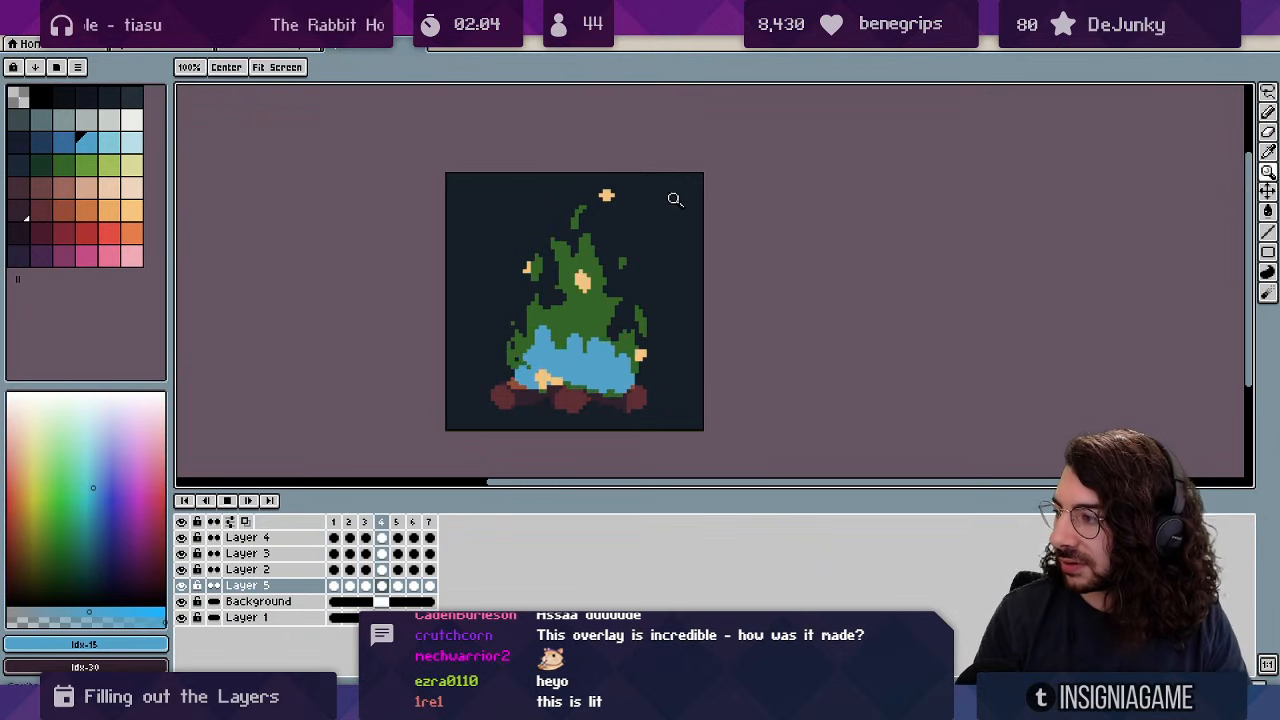
scroll(688, 198, down, 1)
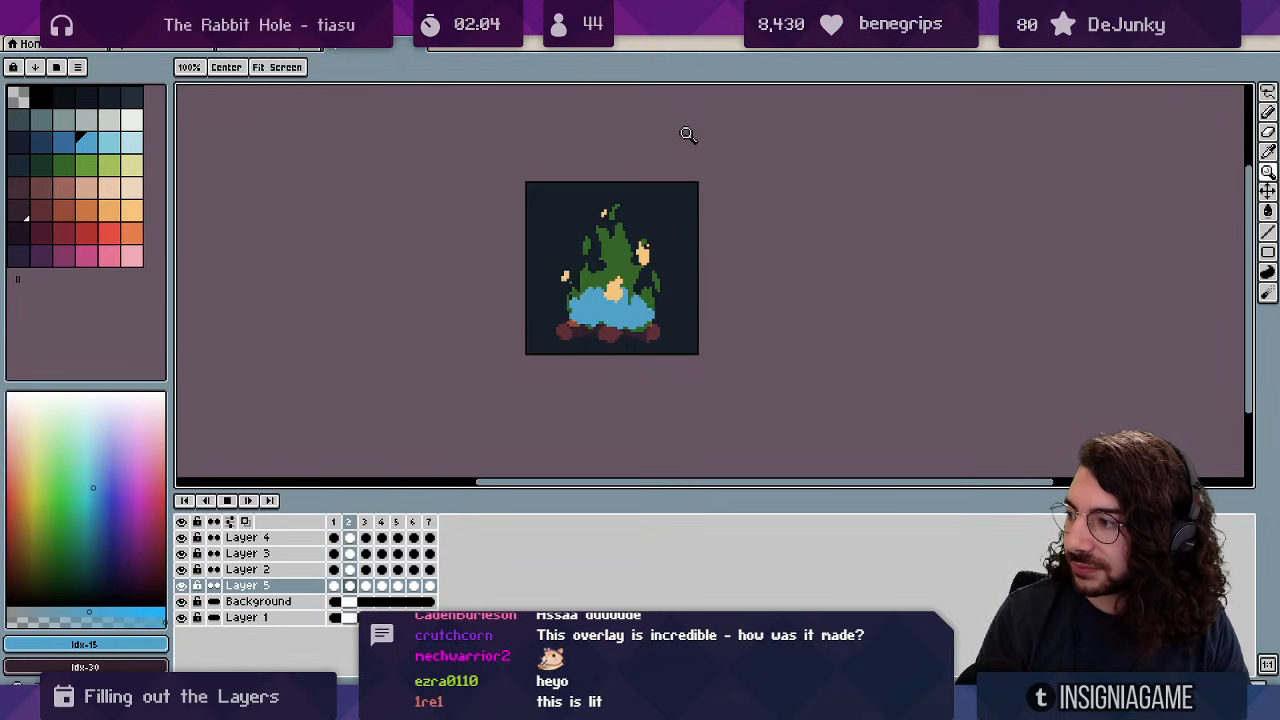
scroll(644, 260, up, 1)
key(Return)
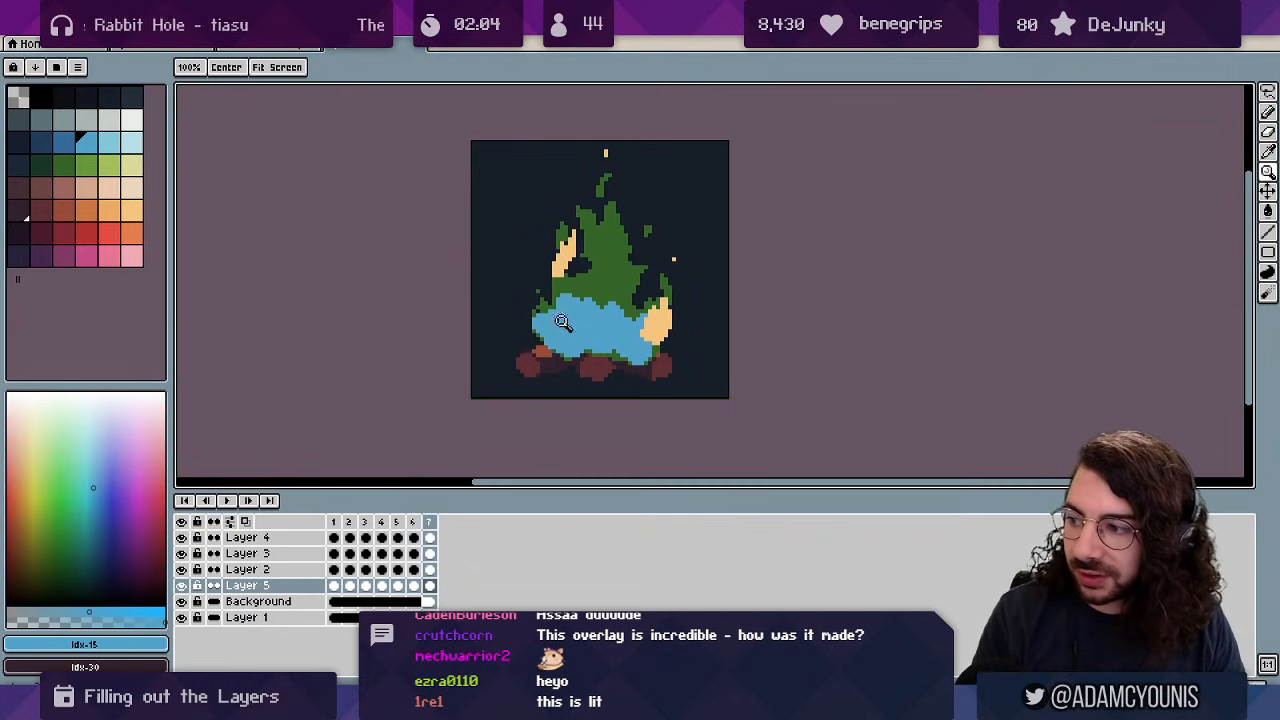
Paint light blue along the left base and right side of frame 1's flame.
click(612, 296)
key(Right)
key(b)
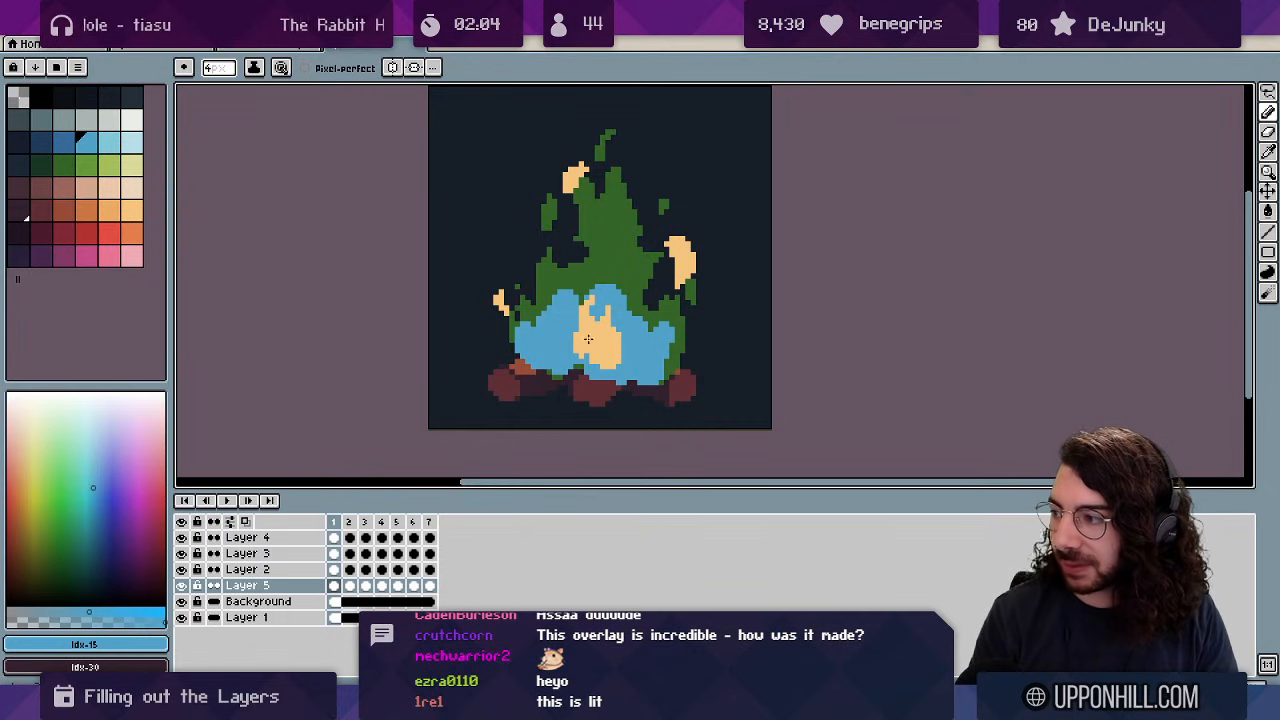
mouse_move(575, 298)
mouse_down()
mouse_move(508, 308)
mouse_move(520, 320)
mouse_up()
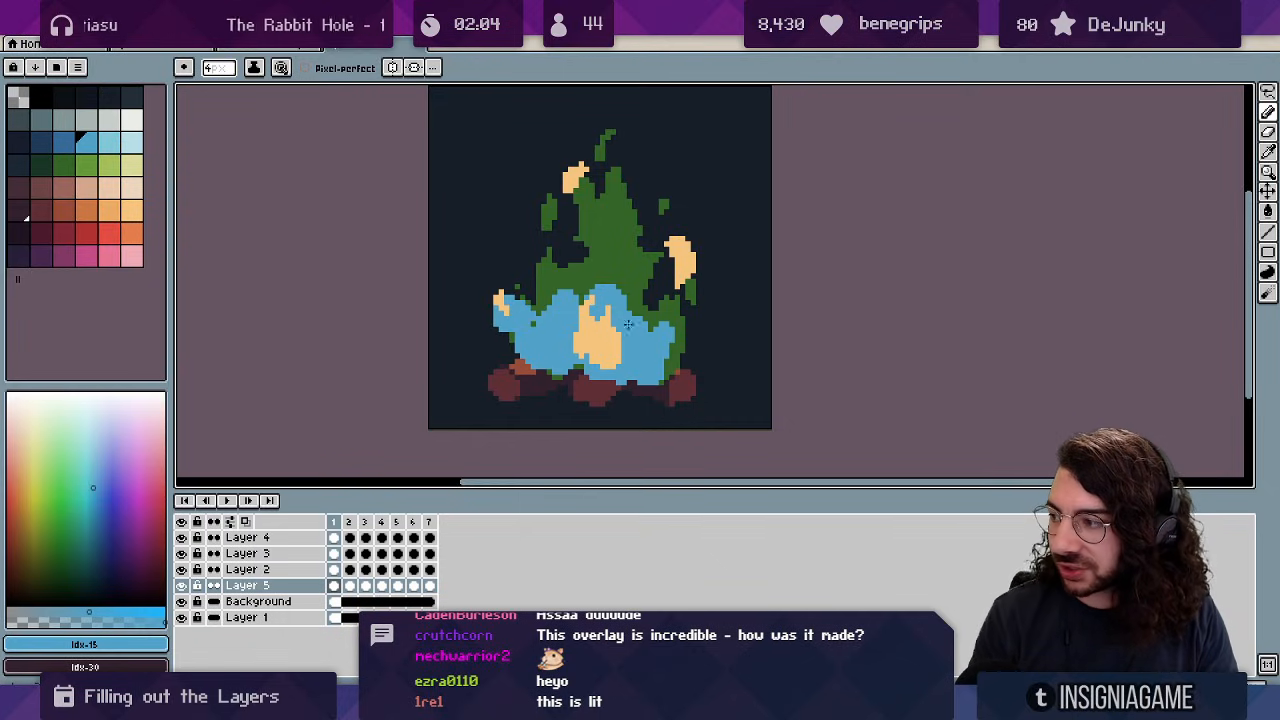
drag(628, 323, 683, 281)
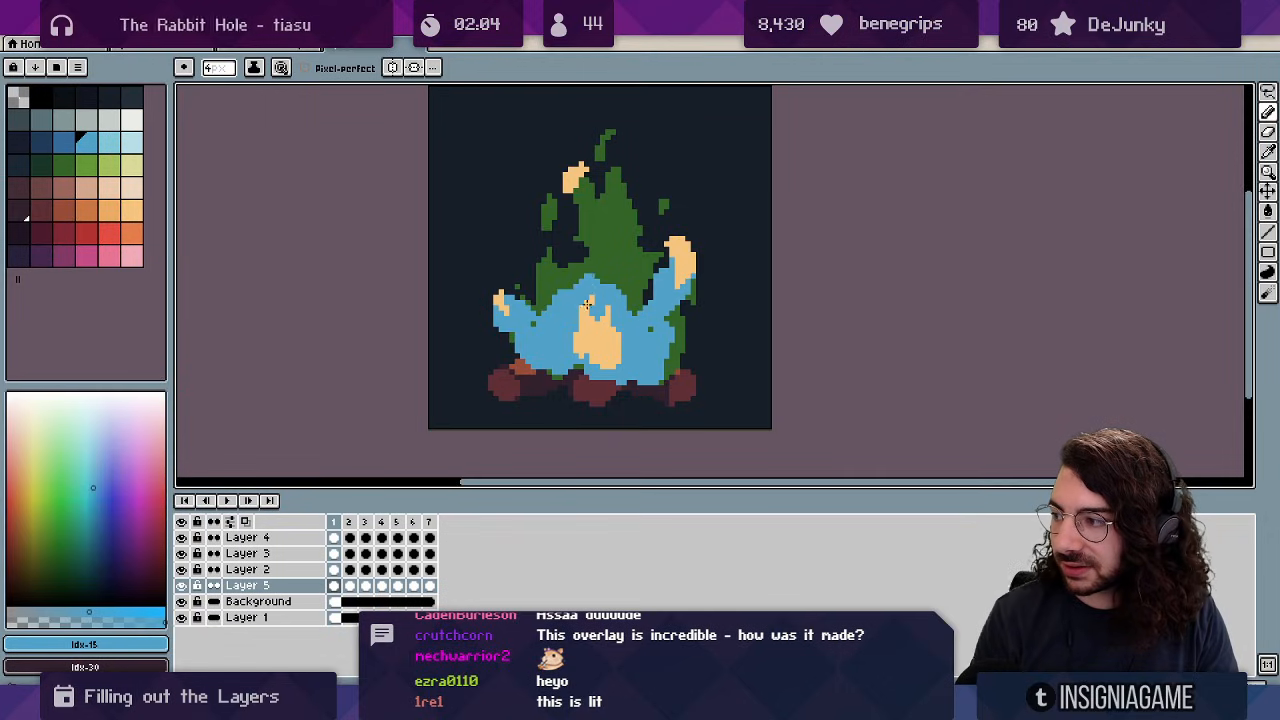
key(Return)
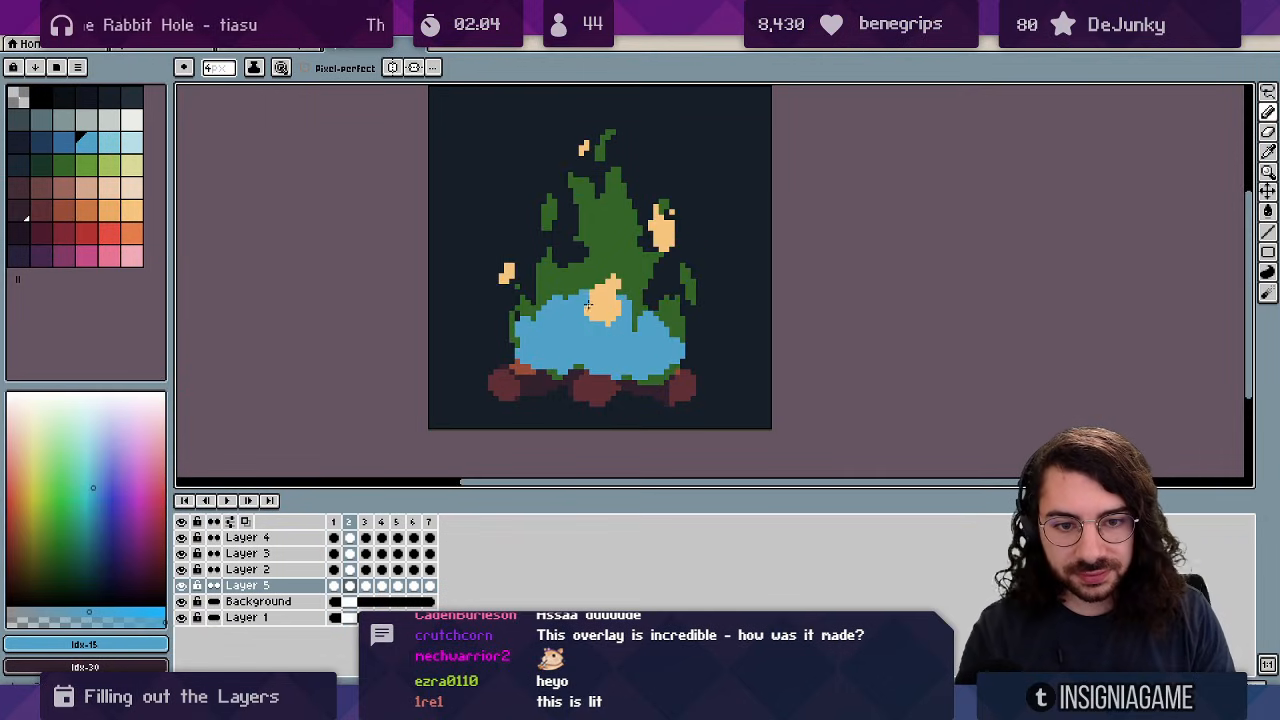
Fill frame 1's flame centre, left side and area around the yellow highlight with light blue.
mouse_move(598, 308)
mouse_down()
mouse_move(617, 260)
mouse_move(622, 286)
mouse_up()
mouse_move(646, 235)
mouse_down()
mouse_move(662, 262)
mouse_move(634, 295)
mouse_up()
drag(510, 283, 533, 319)
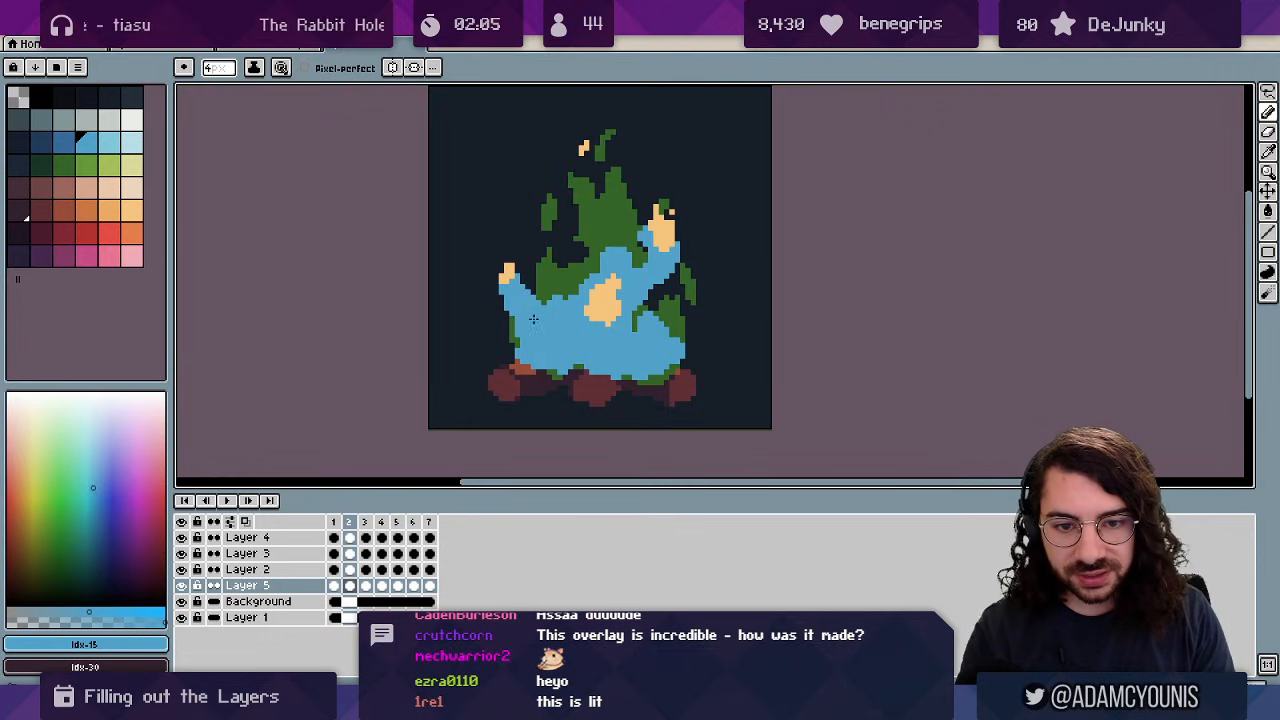
key(e)
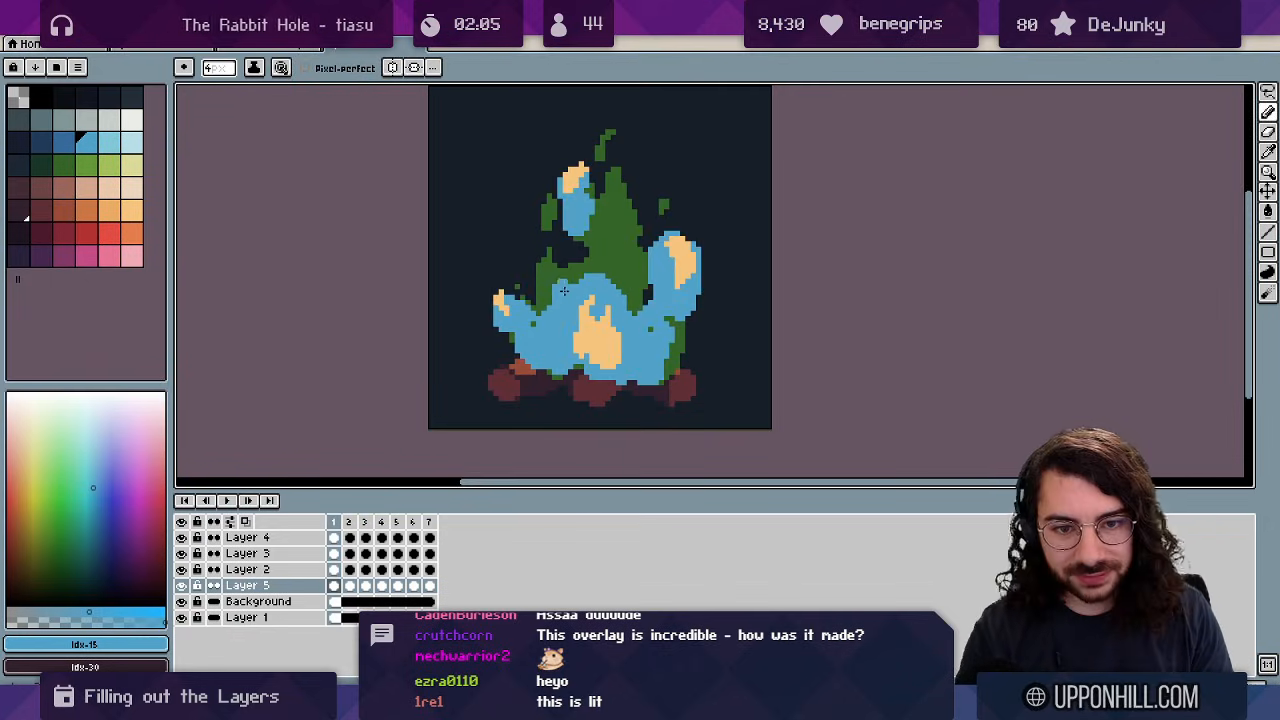
mouse_move(551, 267)
mouse_down()
mouse_move(571, 293)
mouse_move(608, 268)
mouse_up()
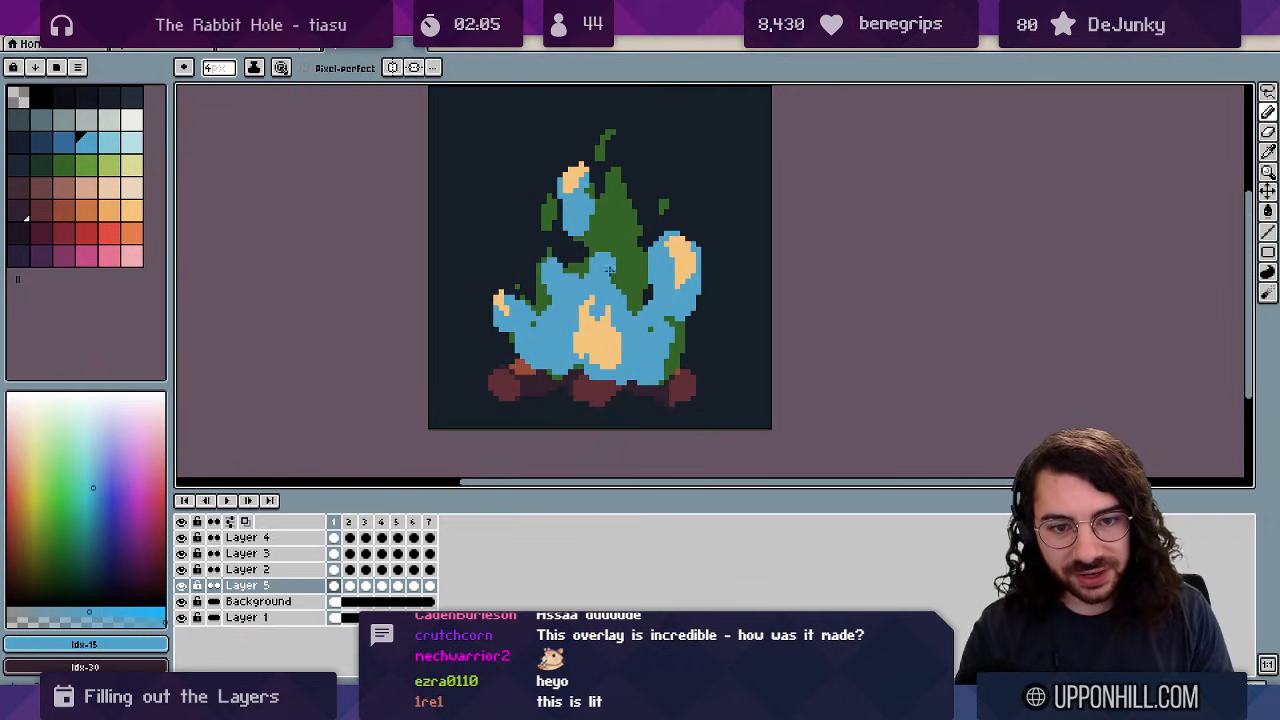
On frame 3, paint light blue into the top wisp and around the lower-right orange wisp.
key(Right)
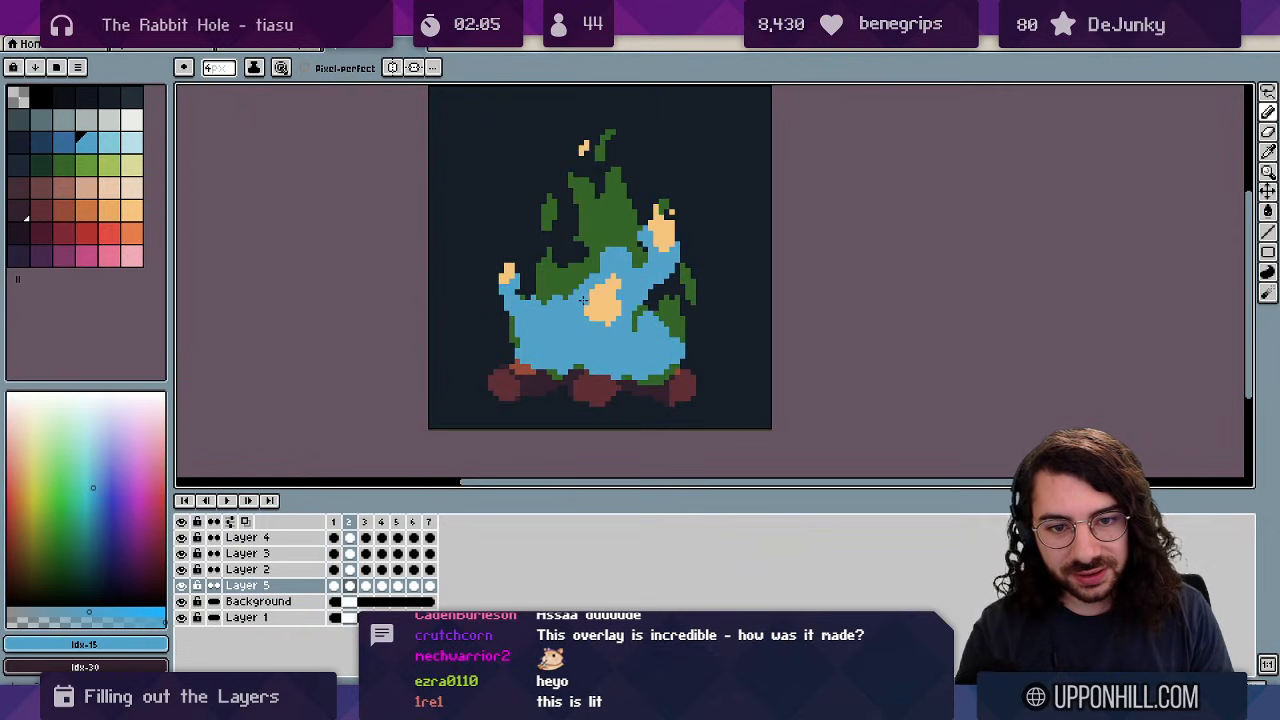
key(Right)
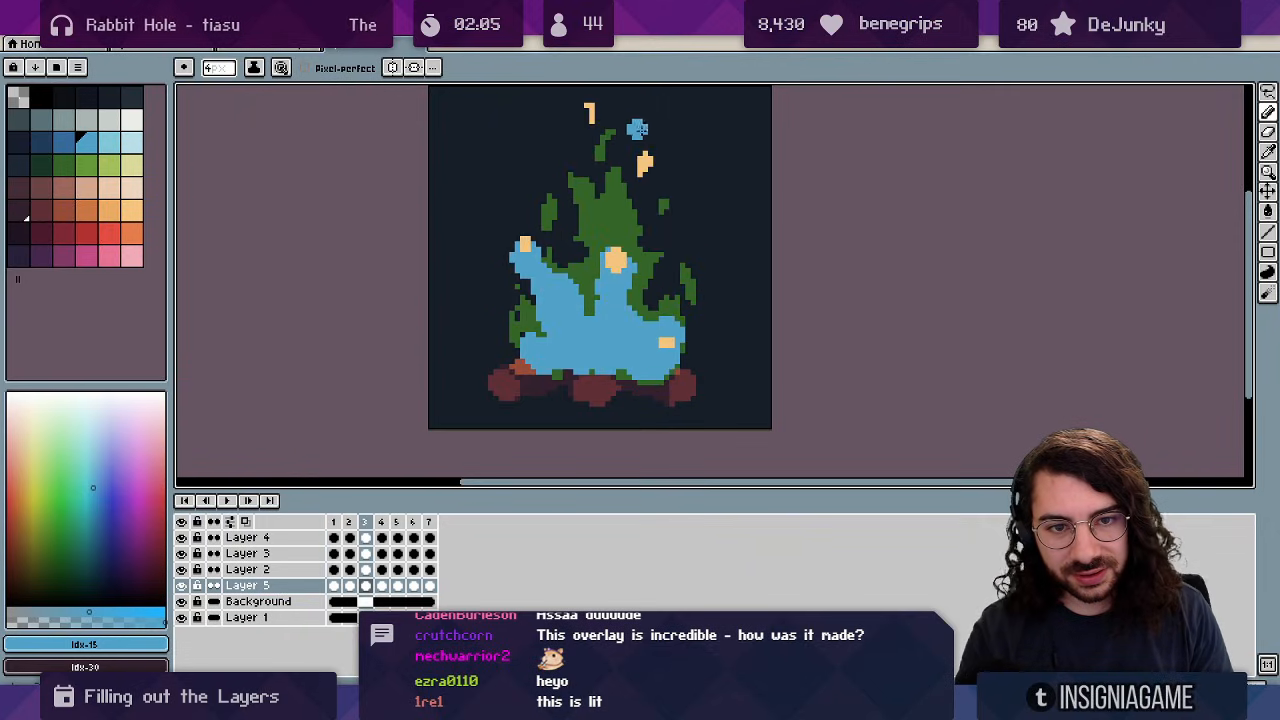
drag(590, 114, 598, 140)
drag(640, 168, 645, 172)
key(Right)
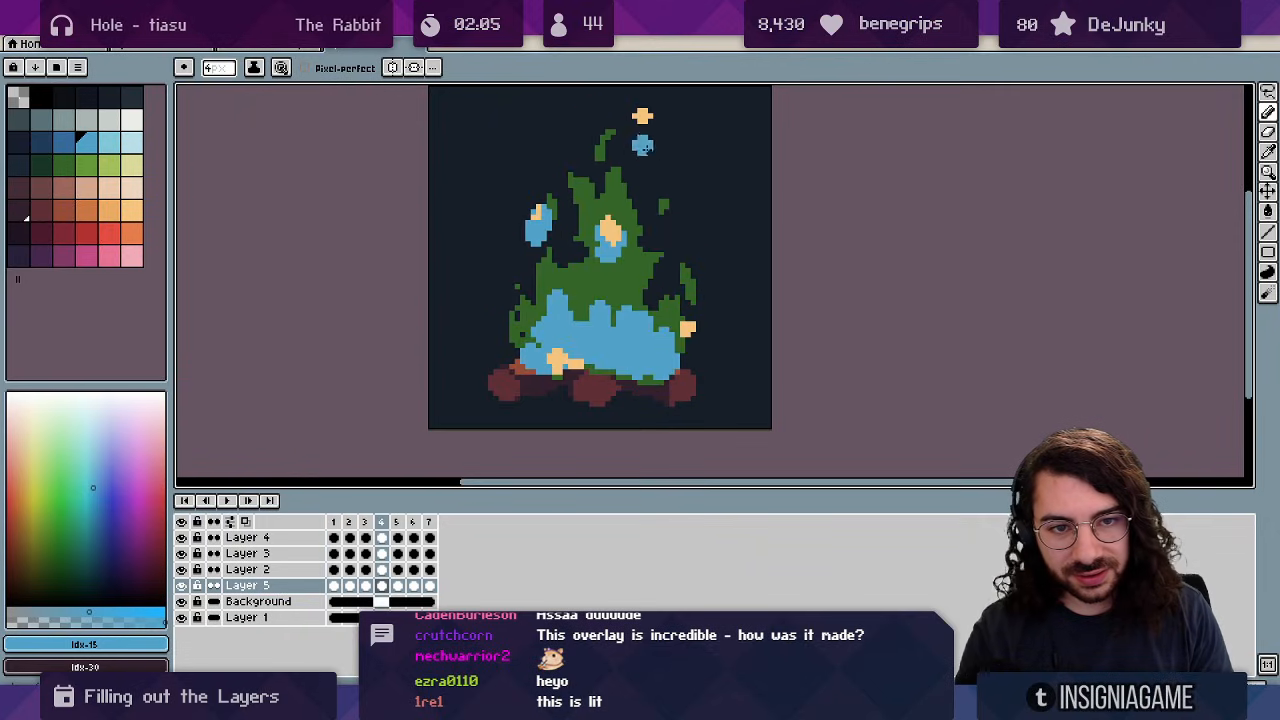
key(Right)
key(Left)
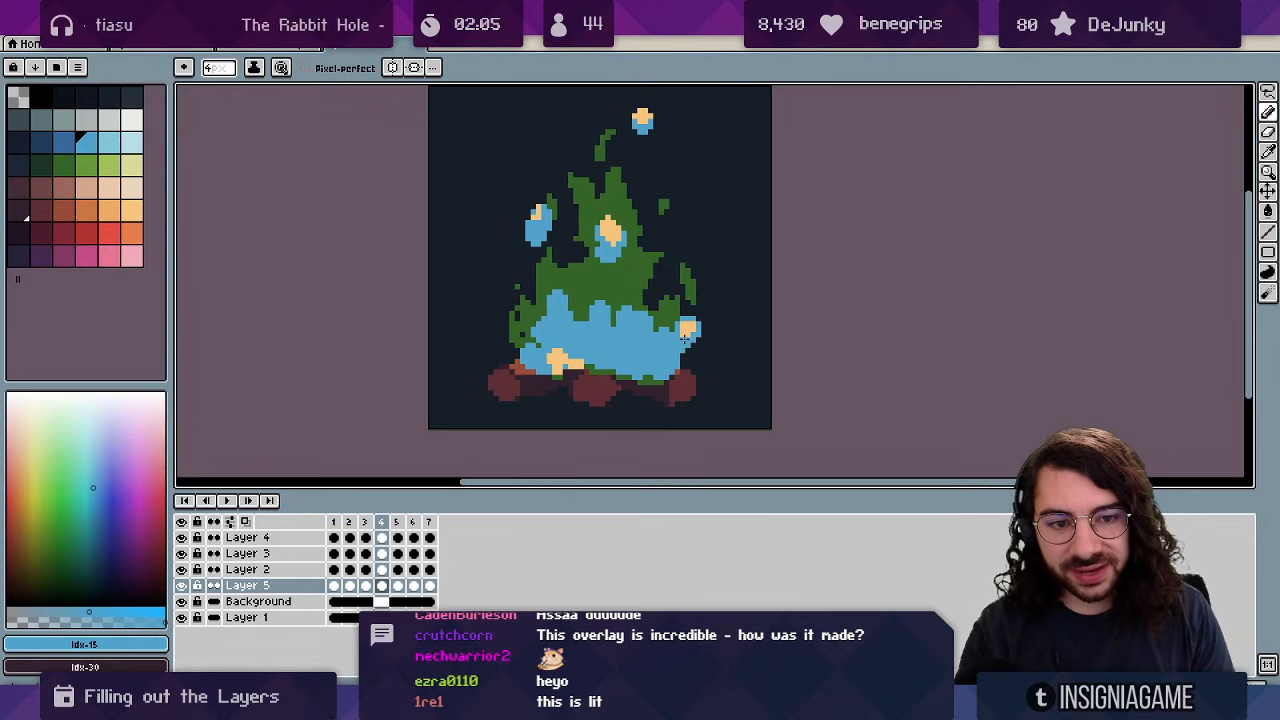
key(Right)
key(Right)
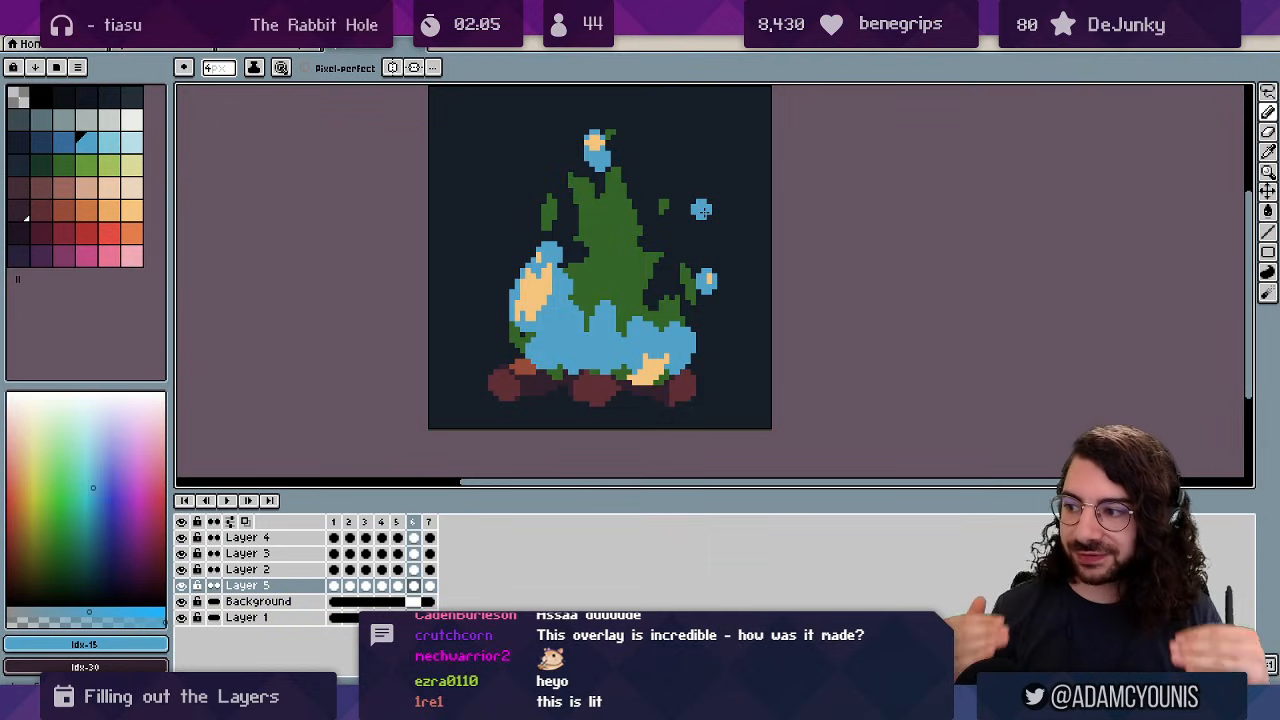
Play the animation at actual size to check the flames.
key(Return)
key(z)
drag(628, 293, 497, 316)
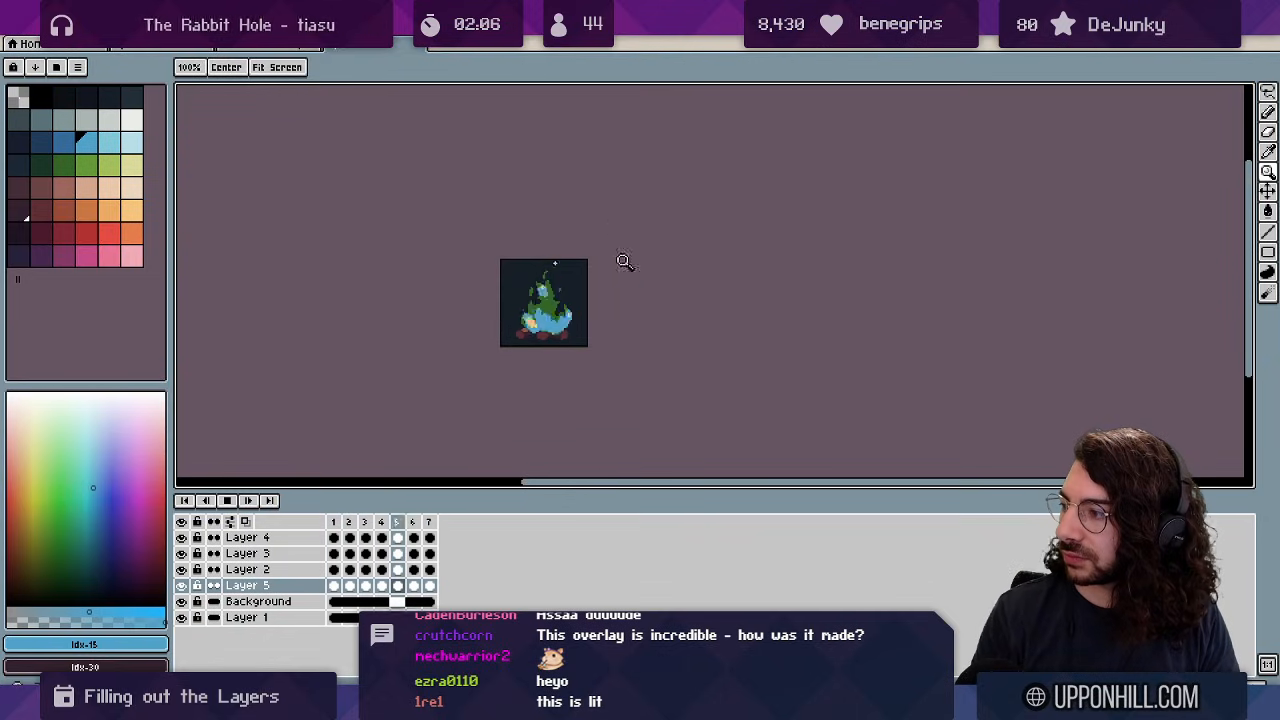
key(Return)
scroll(558, 296, up, 4)
key(Right)
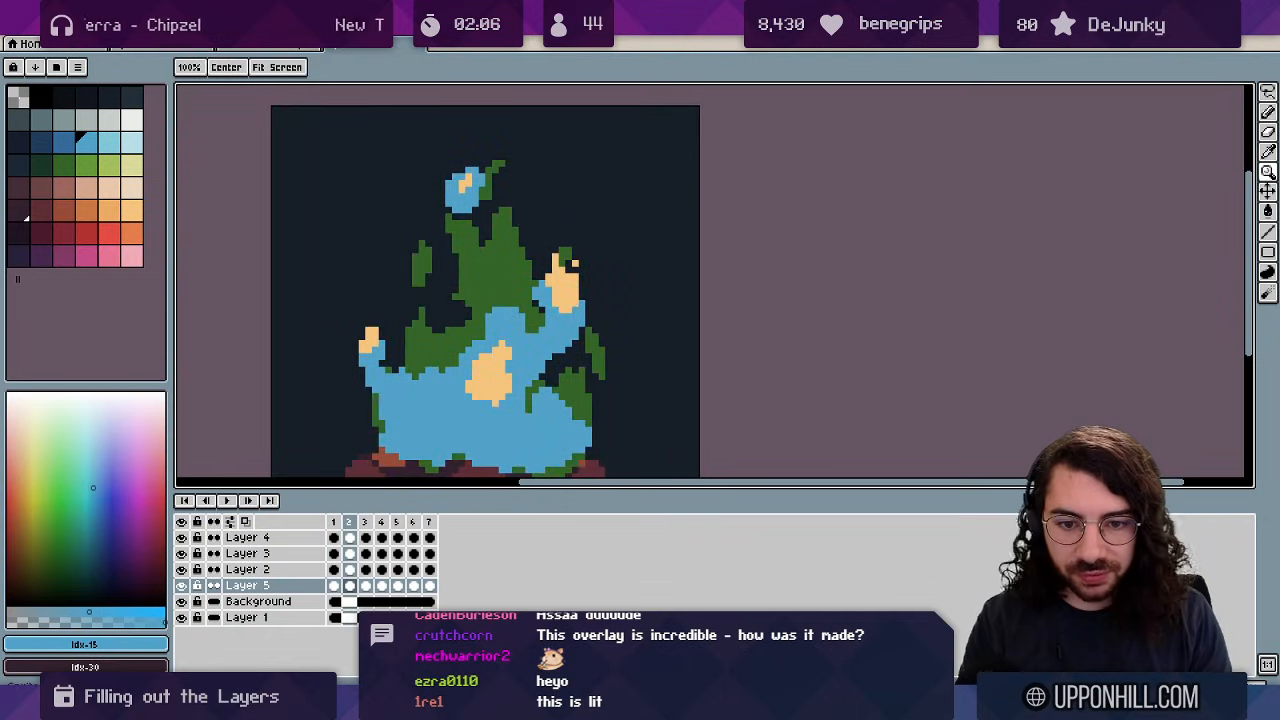
On frame 2, paint peach yellow highlights and blue around the top of the flame.
ctrl+click(504, 391)
alt+click(498, 382)
key(b)
mouse_move(493, 345)
mouse_down()
mouse_move(500, 325)
mouse_move(478, 318)
mouse_up()
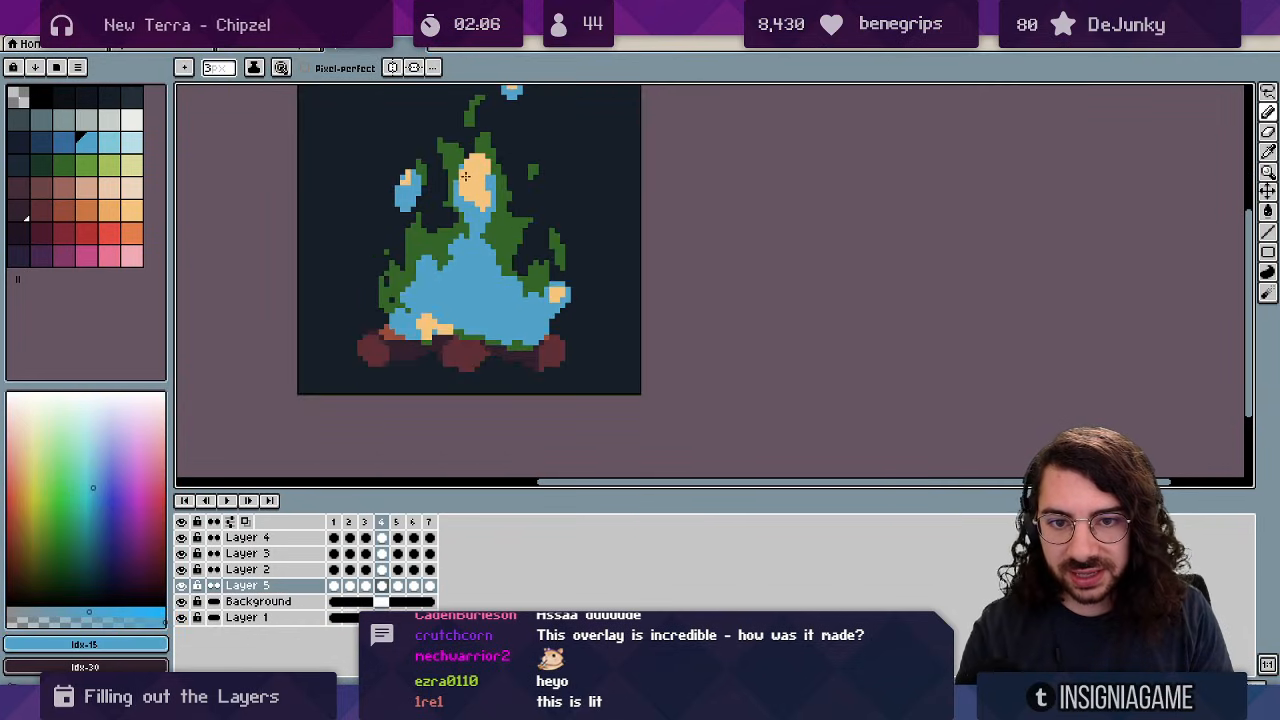
drag(465, 176, 483, 170)
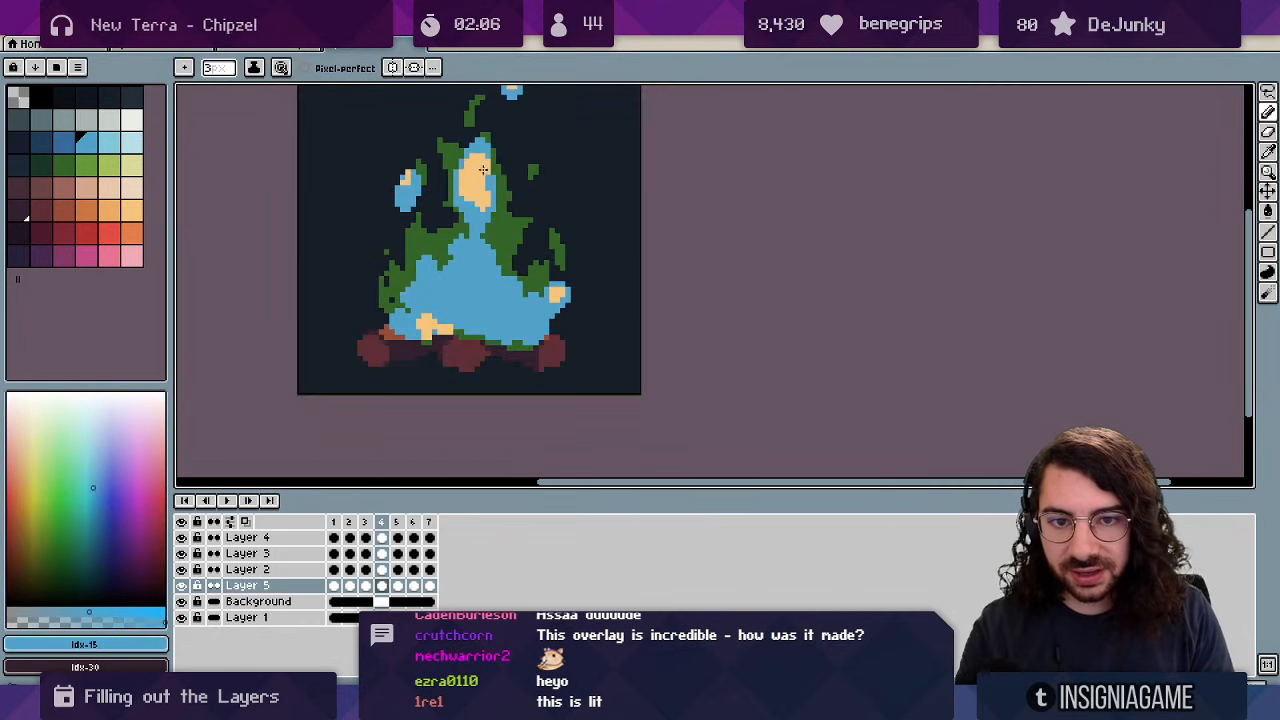
Zoom in on frame 2's upper flame and erase stray blue pixels at its neck.
key(z)
click(468, 257)
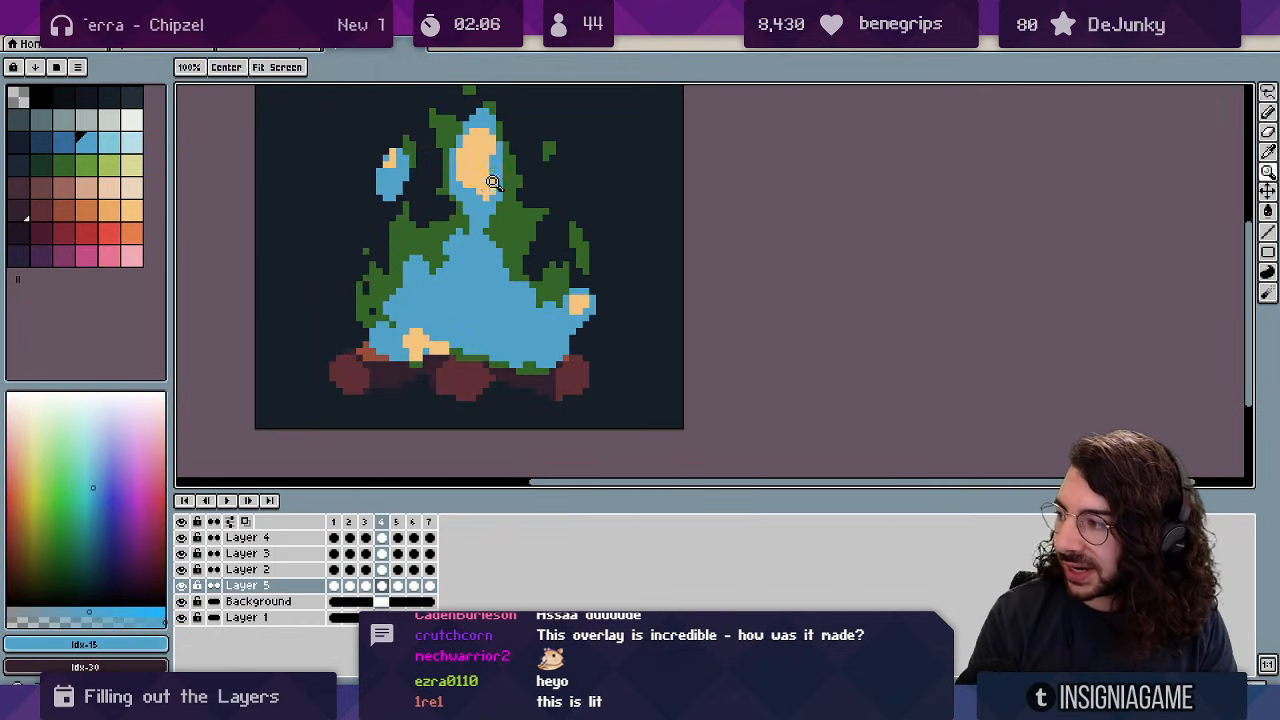
click(487, 208)
click(487, 216)
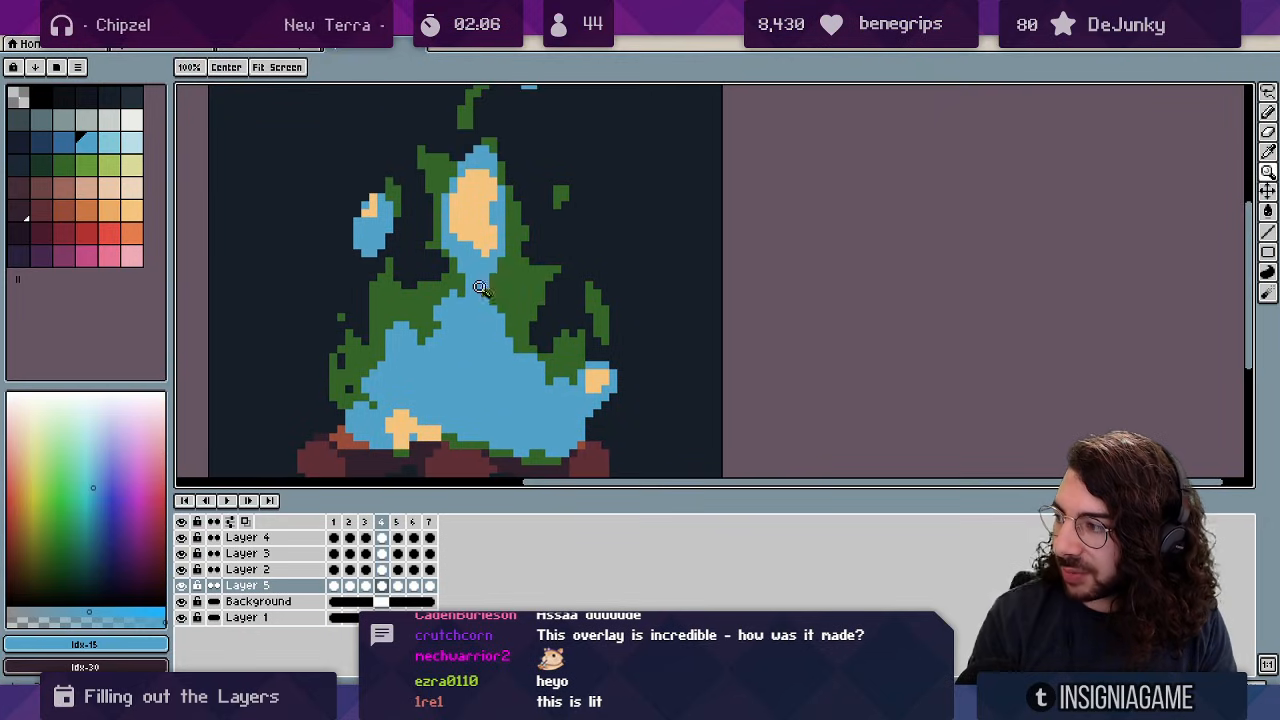
key(b)
mouse_move(469, 285)
mouse_down()
mouse_move(452, 294)
mouse_move(459, 311)
mouse_up()
key(b)
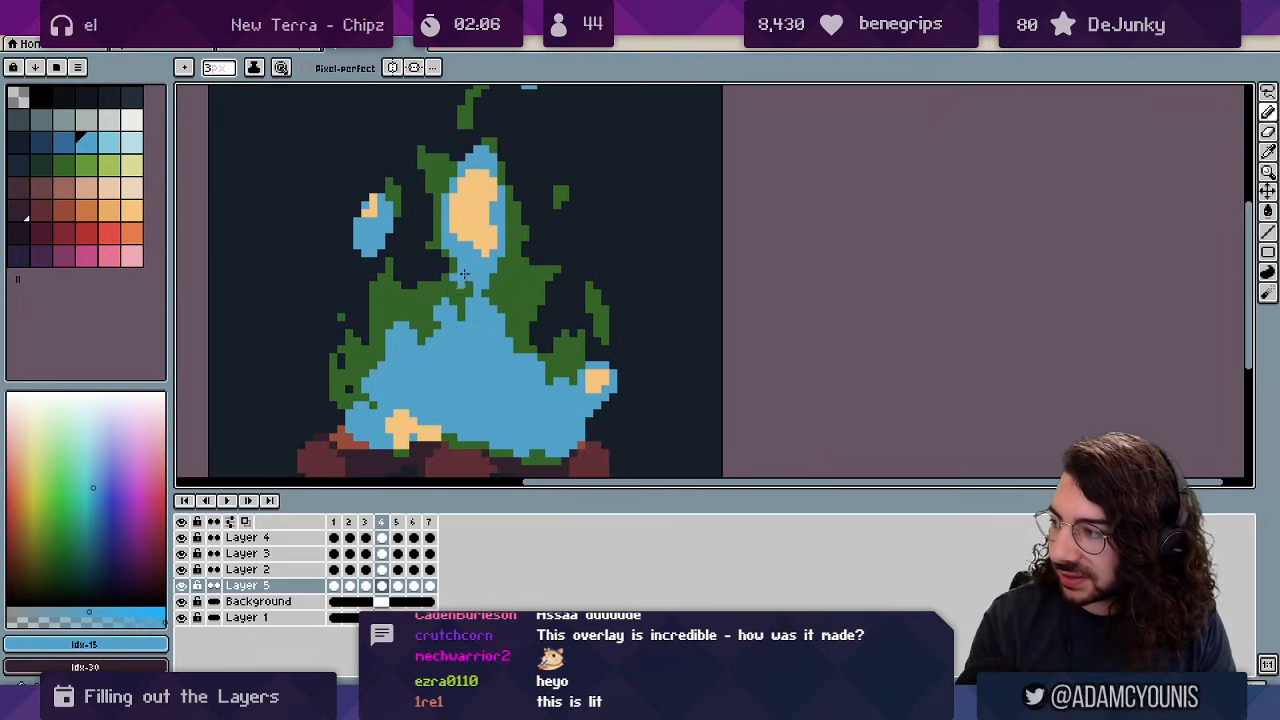
key(e)
key(space)
drag(485, 261, 489, 284)
key(b)
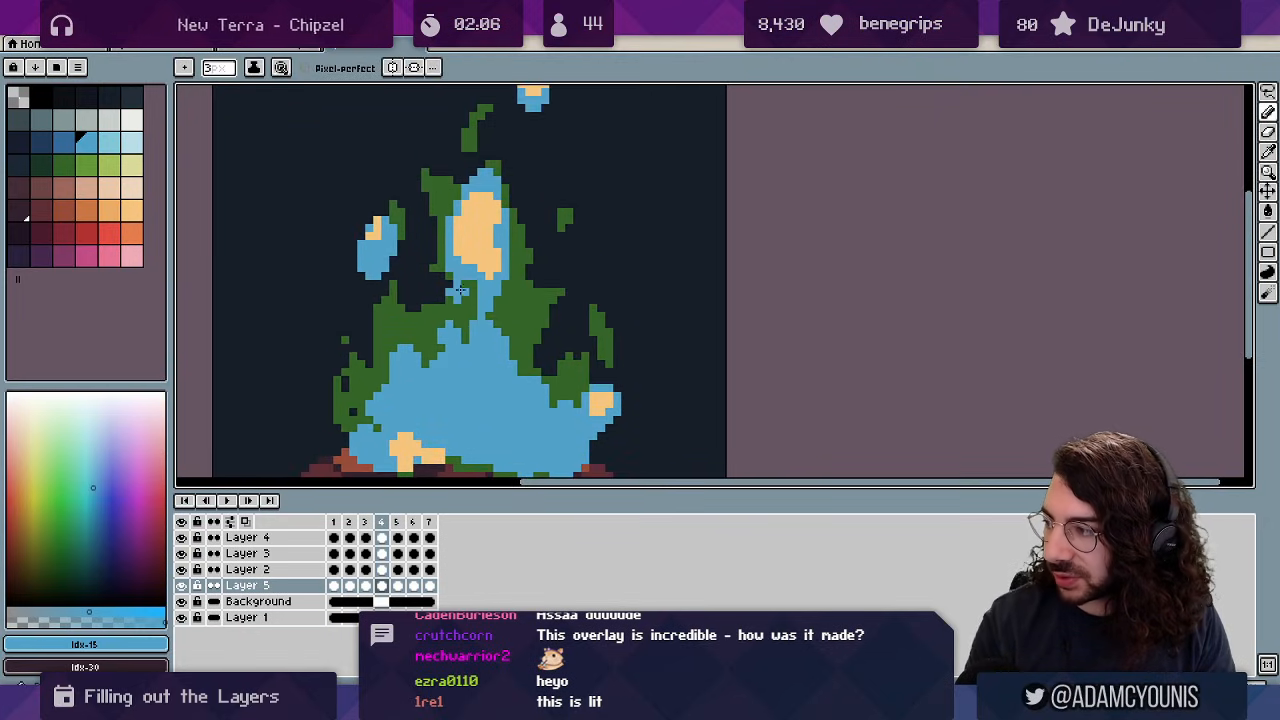
scroll(480, 228, down, 1)
On frame 3, remove the detached blue blob right of the flame and replay the animation.
key(Left)
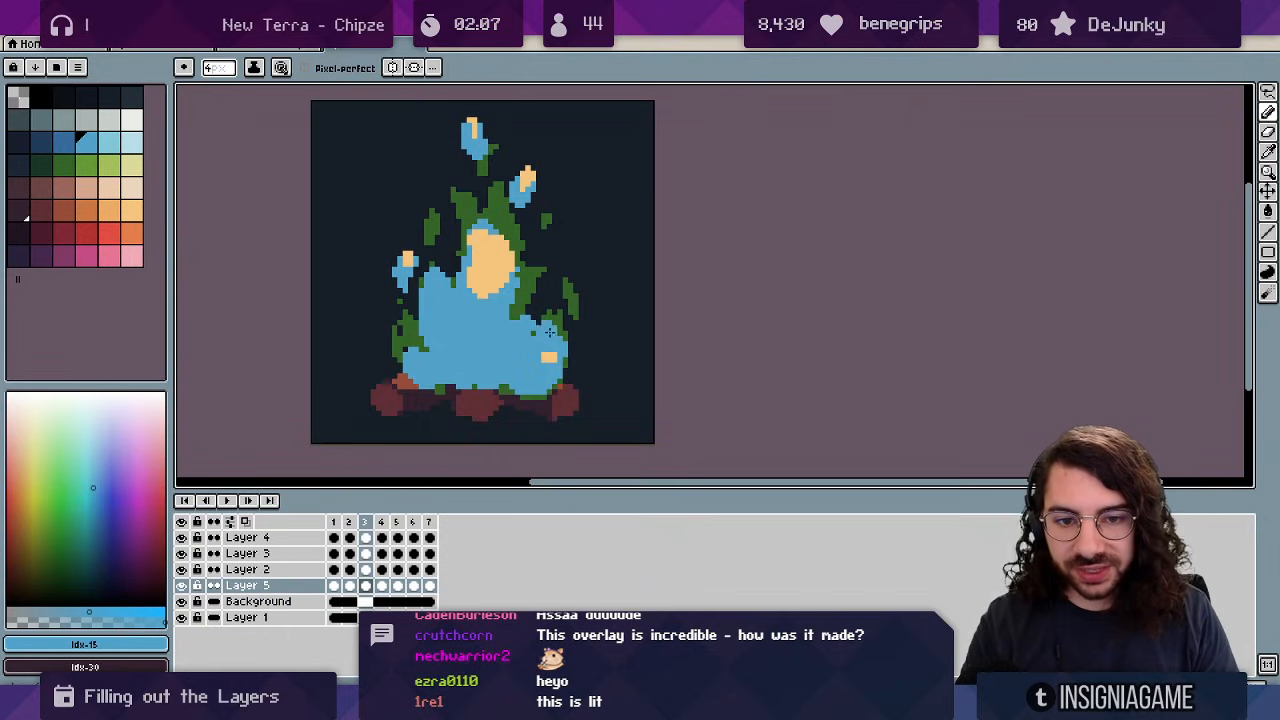
drag(547, 329, 628, 266)
key(ctrl+z)
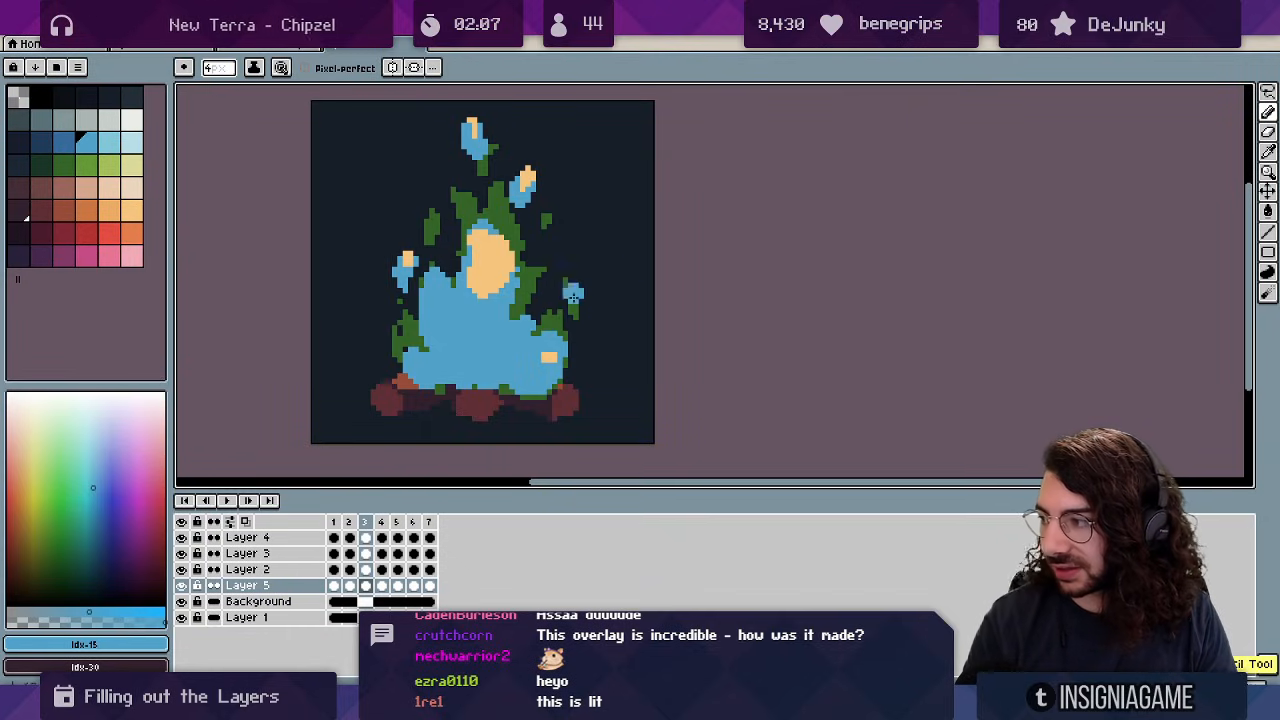
mouse_move(563, 305)
mouse_down()
mouse_move(622, 253)
mouse_move(606, 274)
mouse_move(608, 256)
mouse_move(619, 259)
mouse_move(603, 287)
mouse_move(541, 312)
mouse_move(542, 330)
mouse_move(572, 302)
mouse_move(575, 316)
mouse_move(540, 307)
mouse_up()
key(ctrl+z)
key(ctrl+z)
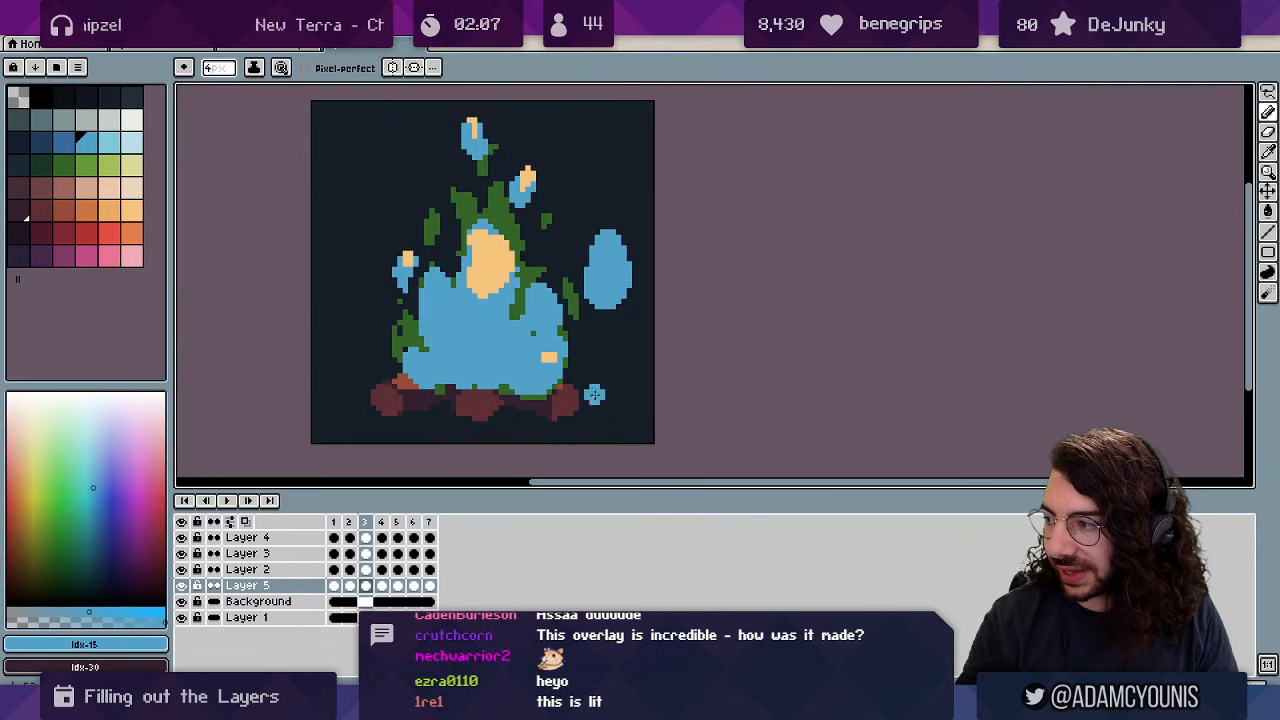
drag(611, 373, 599, 149)
key(ctrl+z)
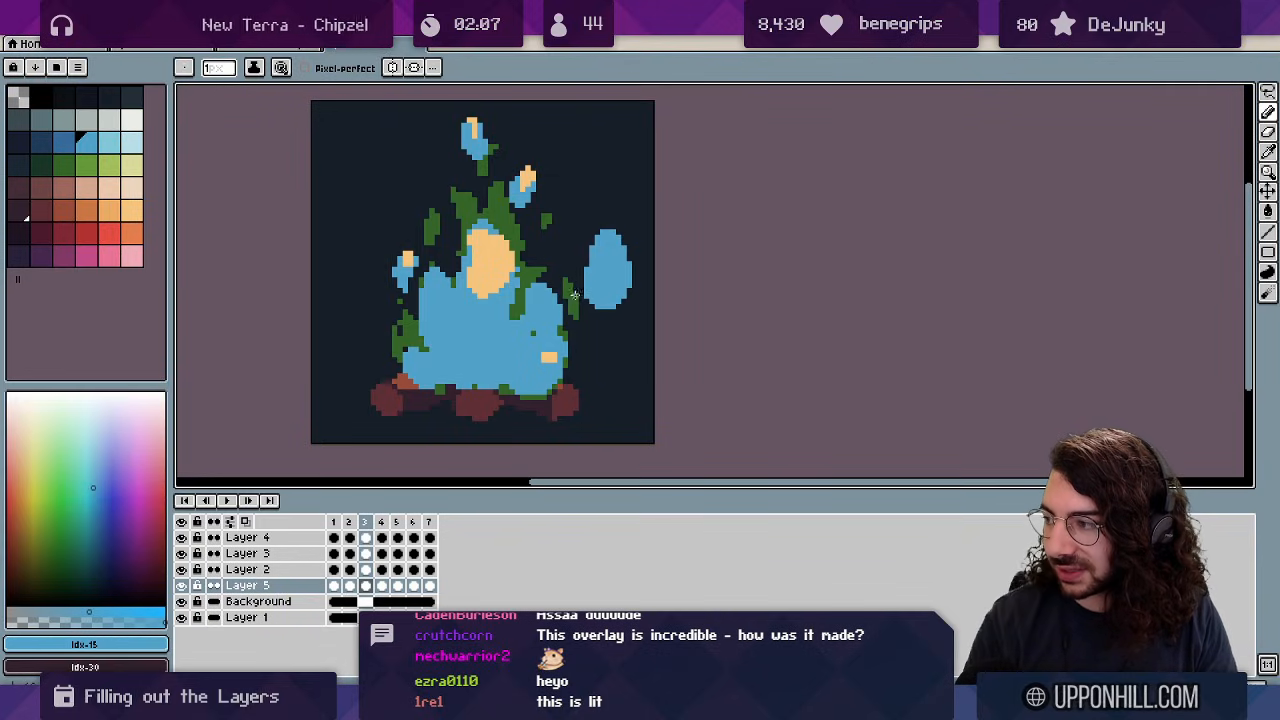
key(ctrl)
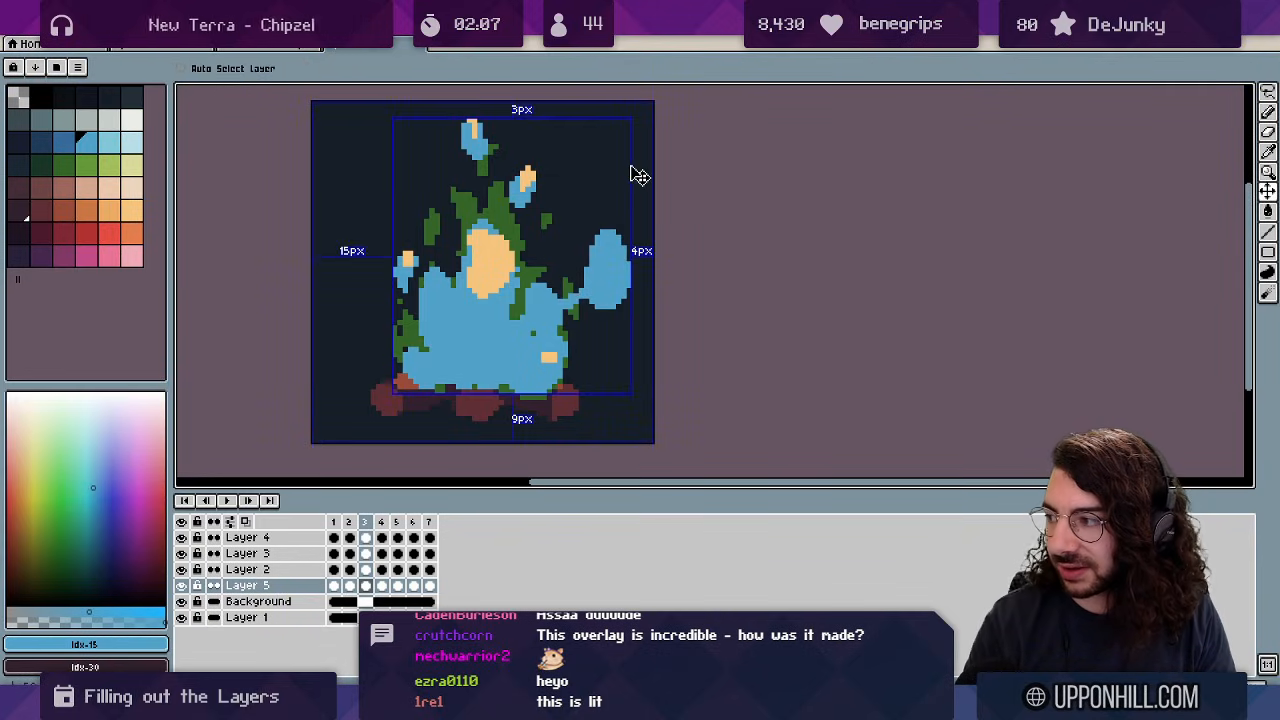
key(ctrl+z)
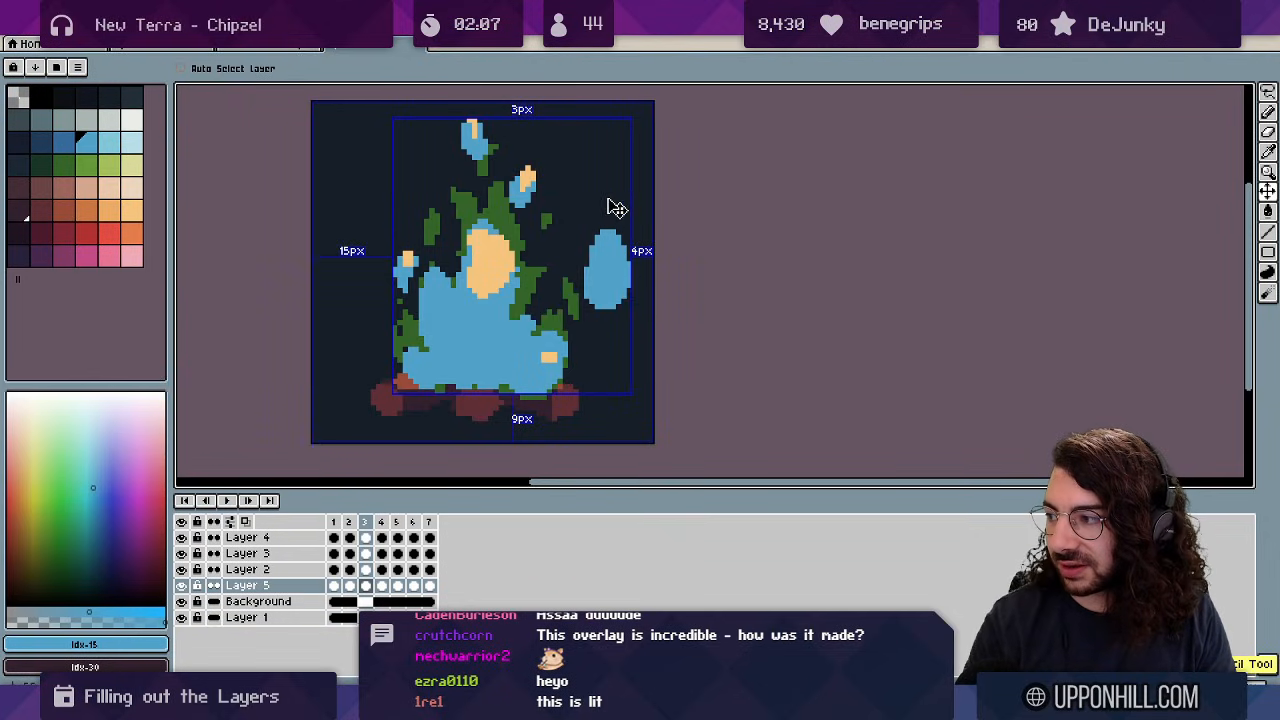
key(ctrl+z)
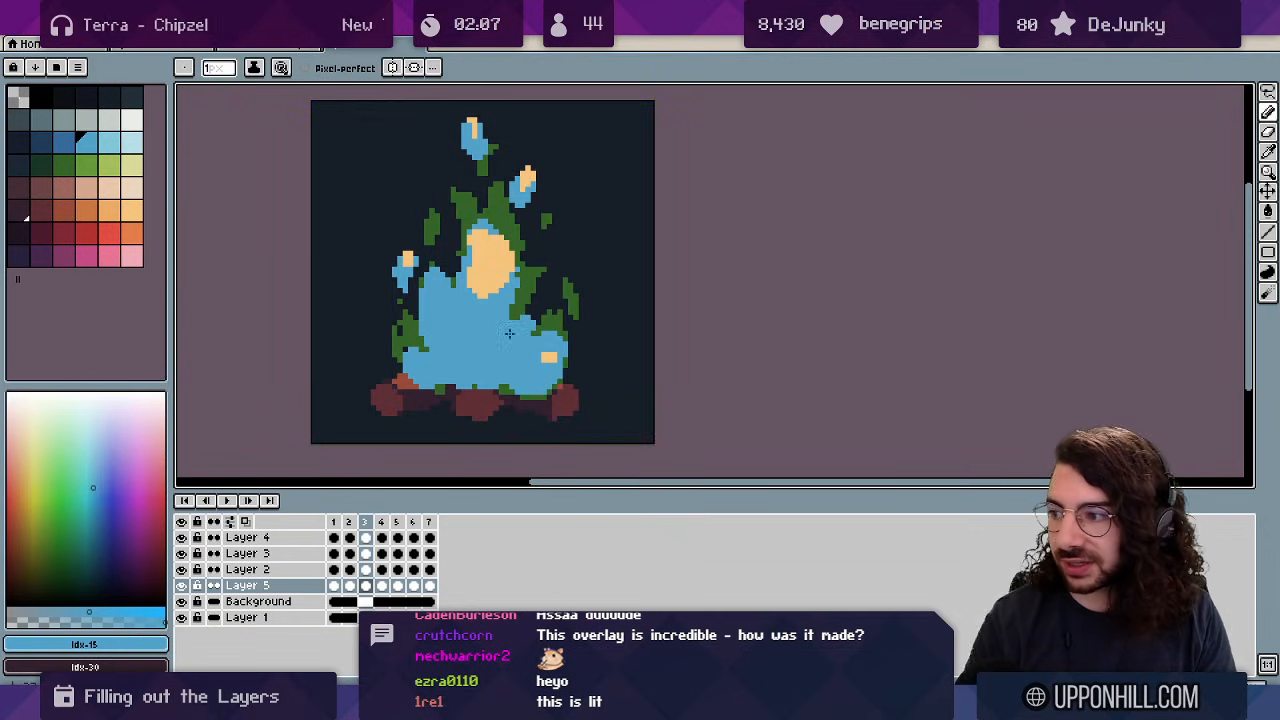
key(Return)
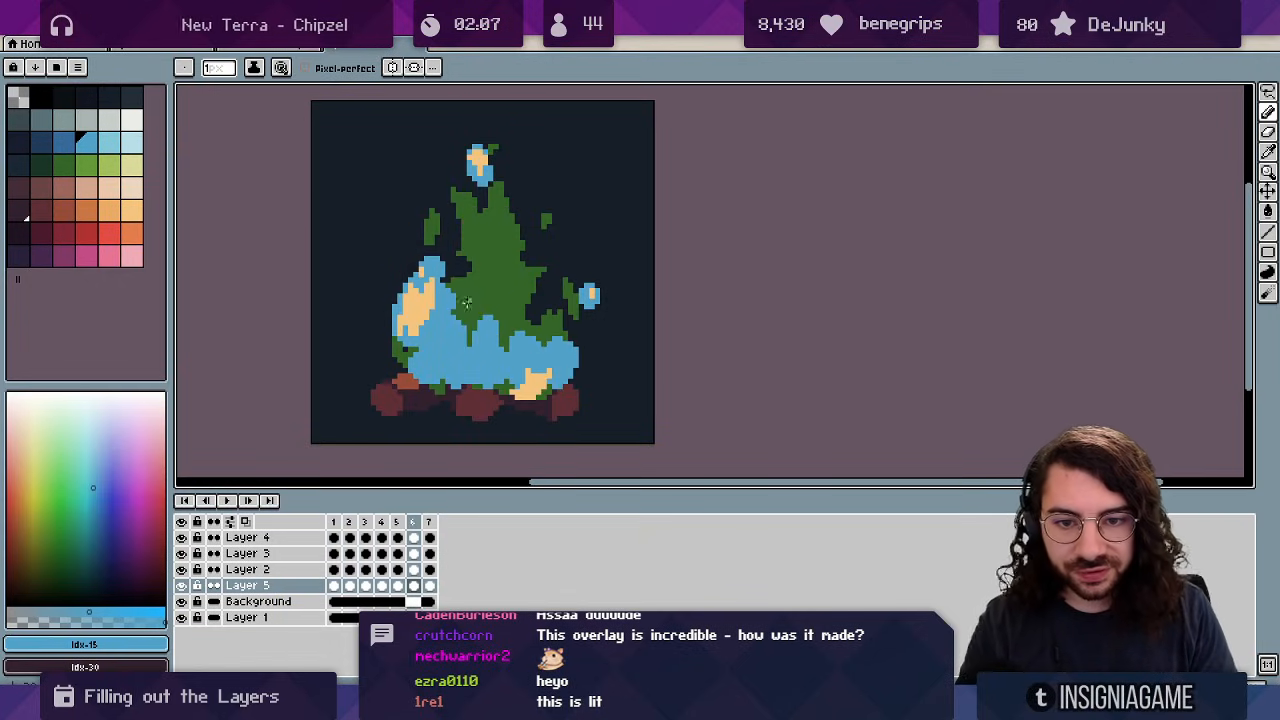
Add a new layer and preview the animation at actual size.
alt+click(432, 300)
key(shift+n)
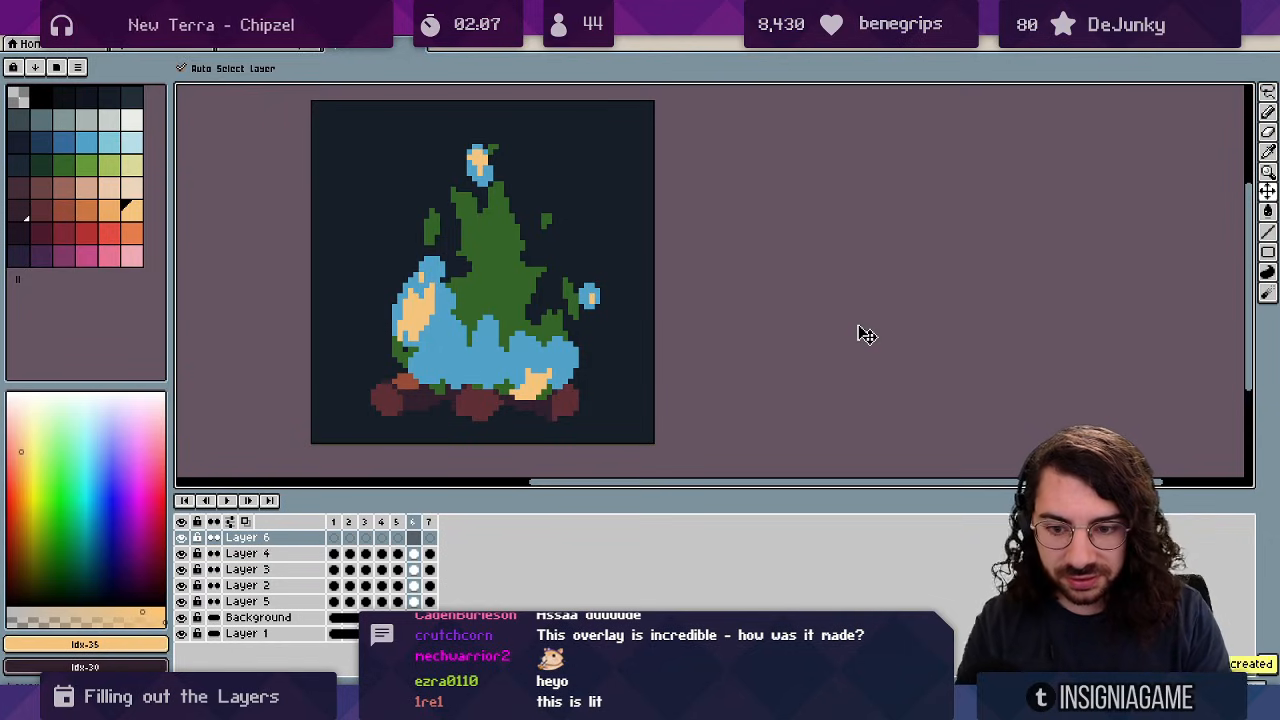
key(b)
key(Left)
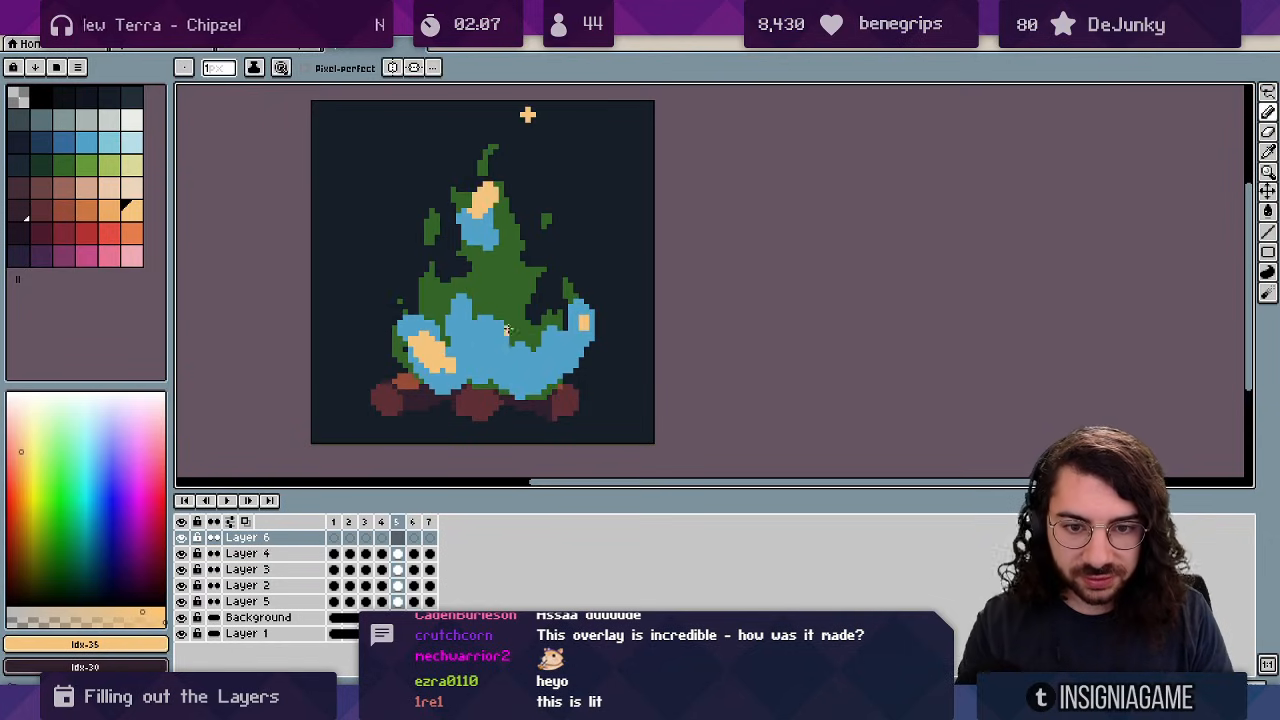
key(Return)
key(z)
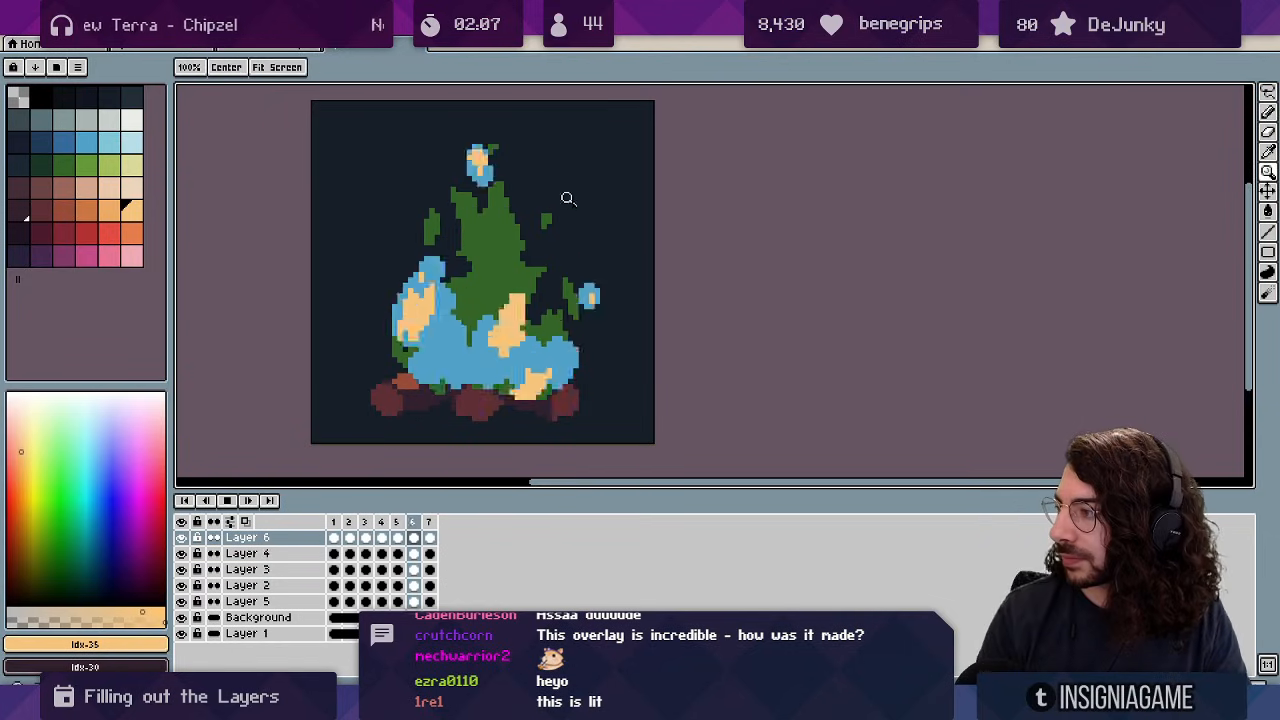
scroll(566, 197, down, 1)
click(545, 205)
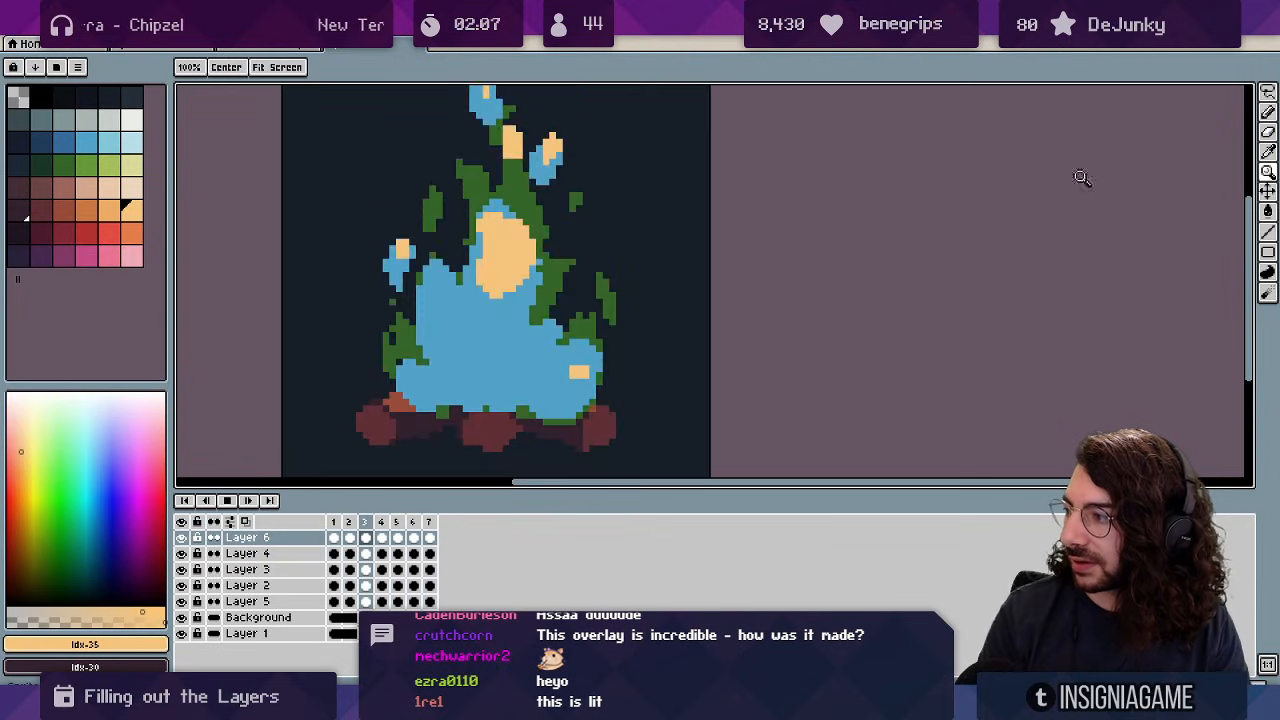
key(Right)
key(Right)
key(Left)
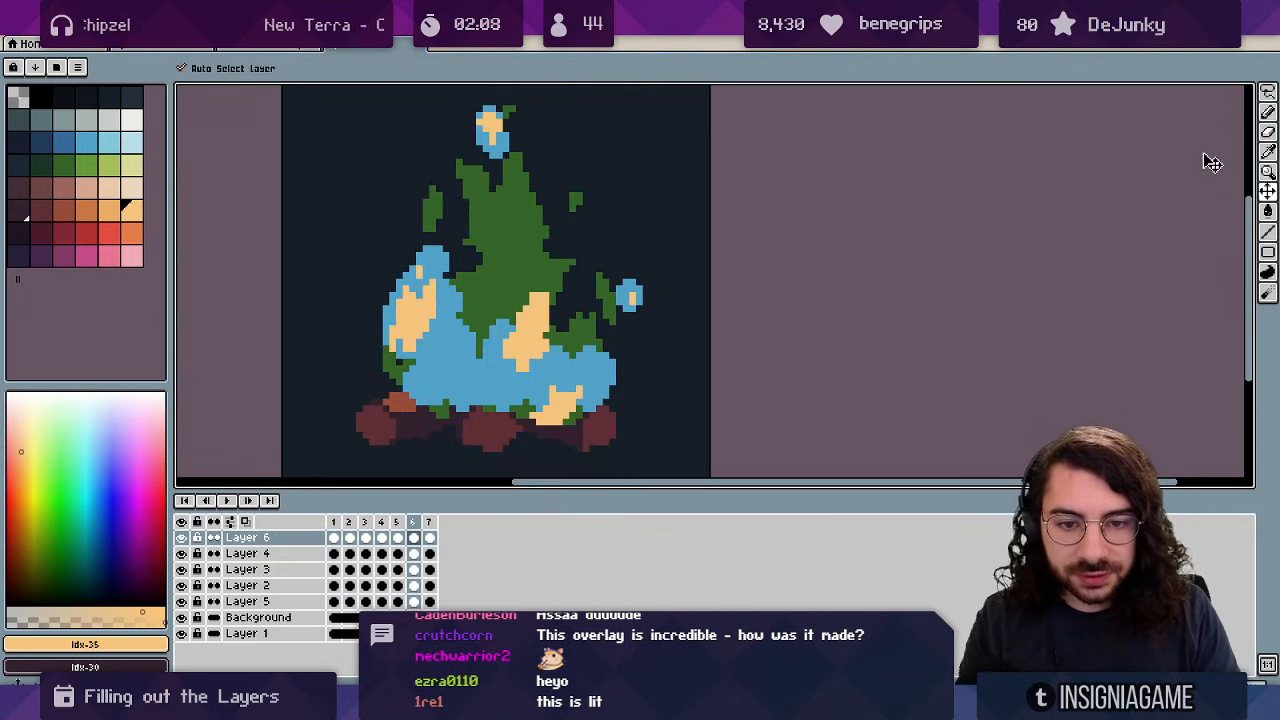
On frame 6, repaint the green central flame area blue.
ctrl+click(500, 352)
alt+click(500, 345)
click(513, 316)
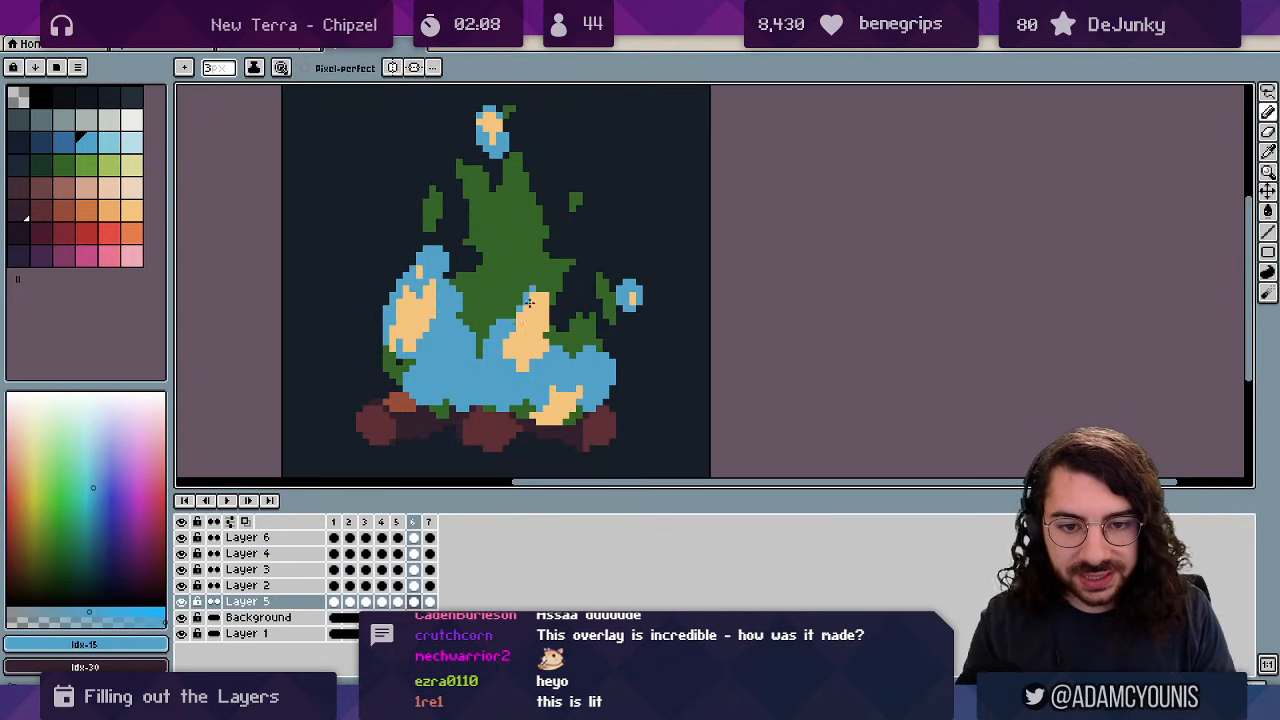
mouse_move(530, 302)
mouse_down()
mouse_move(552, 344)
mouse_move(536, 341)
mouse_move(552, 269)
mouse_move(523, 278)
mouse_move(527, 323)
mouse_move(550, 285)
mouse_move(543, 333)
mouse_up()
key(Right)
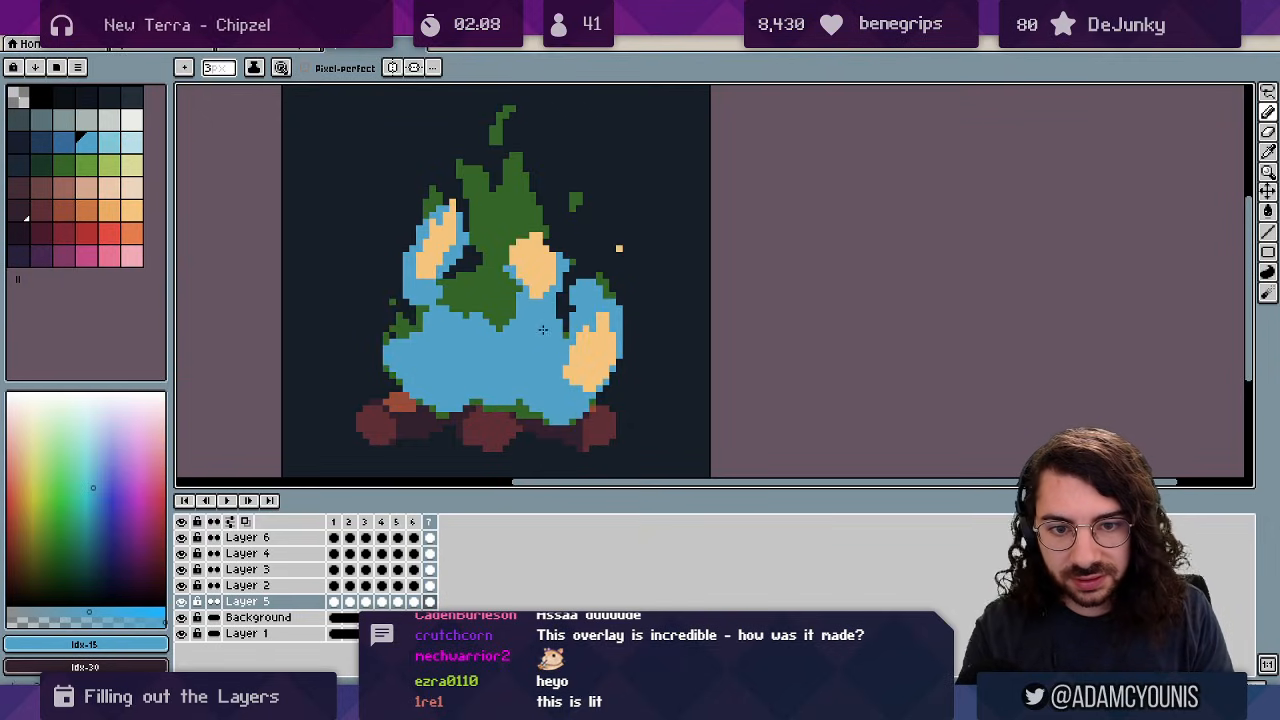
key(Right)
key(Right)
On frame 2, paint blue over the green around the tan patches and trim the upper patch's edge.
mouse_move(526, 211)
mouse_down()
mouse_move(528, 272)
mouse_move(545, 261)
mouse_up()
key(e)
drag(544, 226, 536, 224)
key(b)
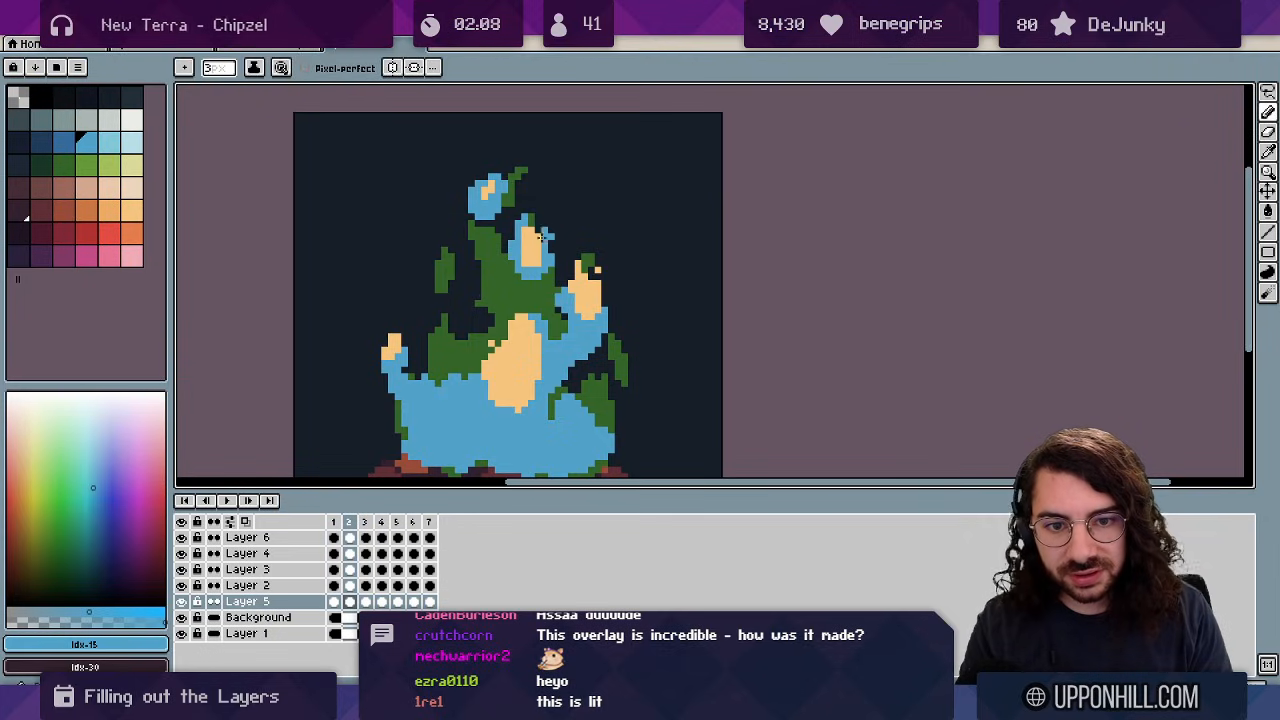
drag(533, 288, 472, 374)
drag(556, 332, 542, 296)
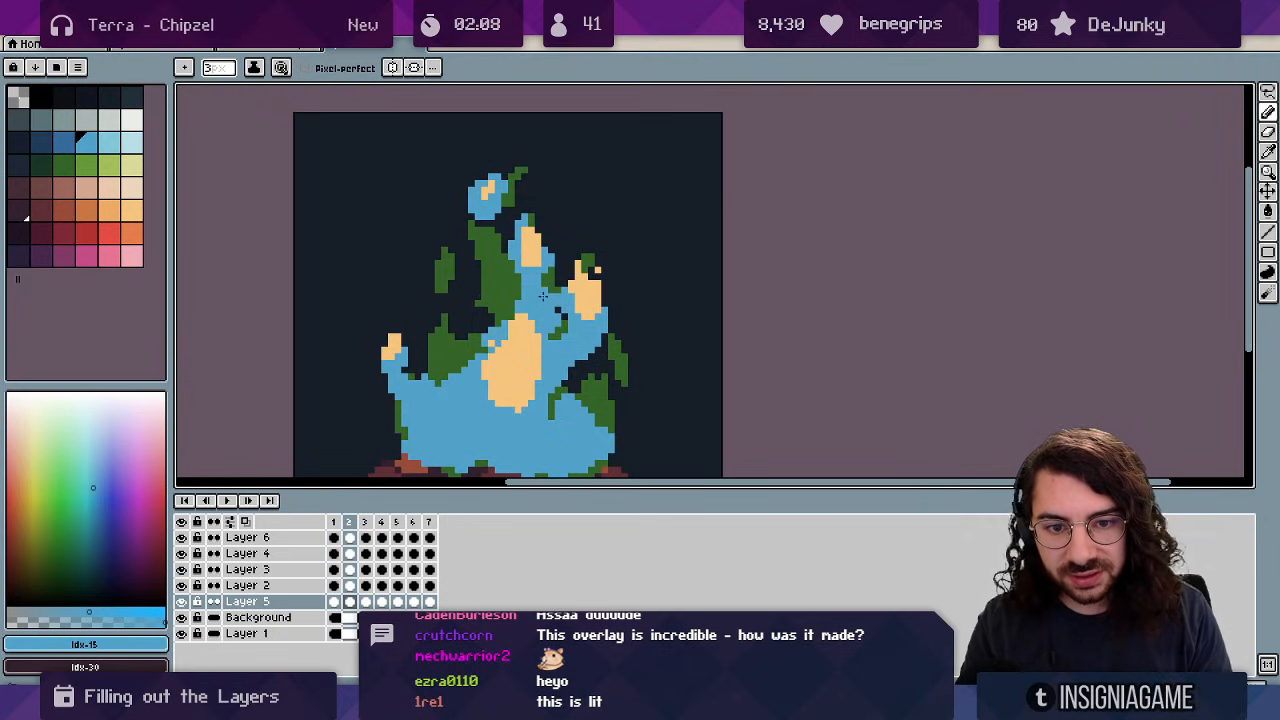
drag(564, 372, 581, 405)
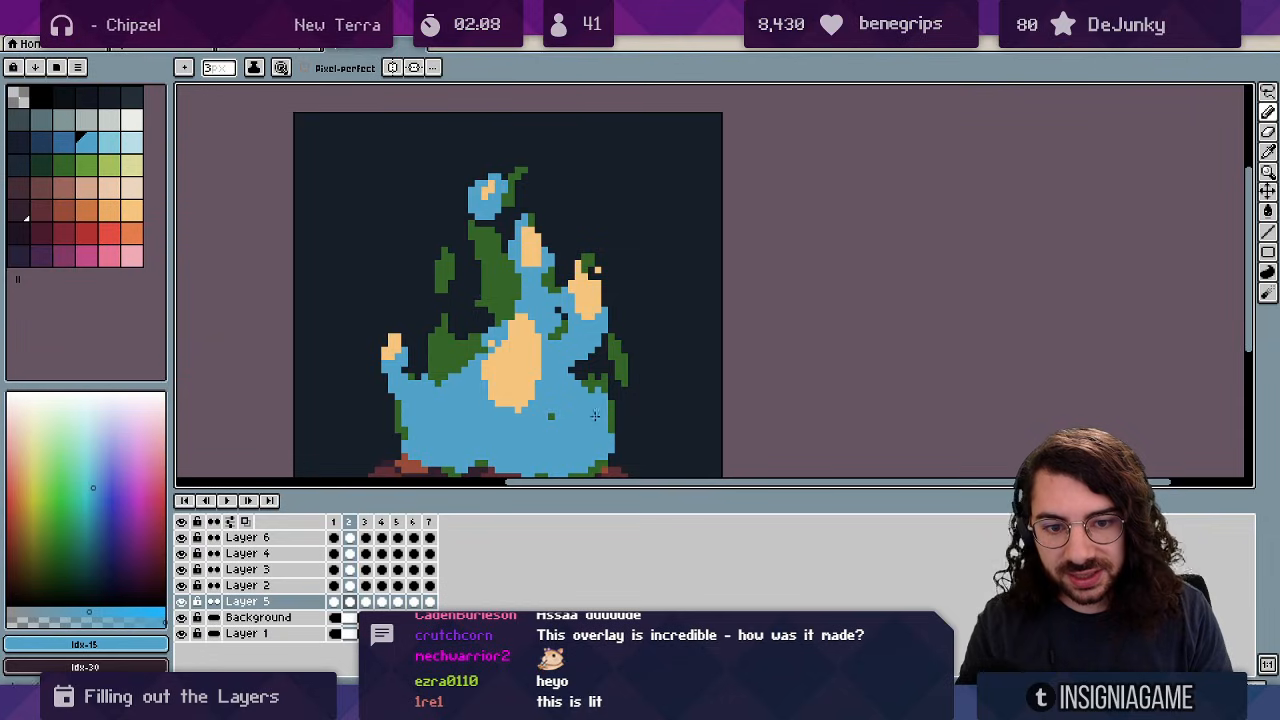
Erase the small blue notch, turn the stray green pixel blue, and play the animation.
key(e)
click(576, 385)
key(b)
click(553, 416)
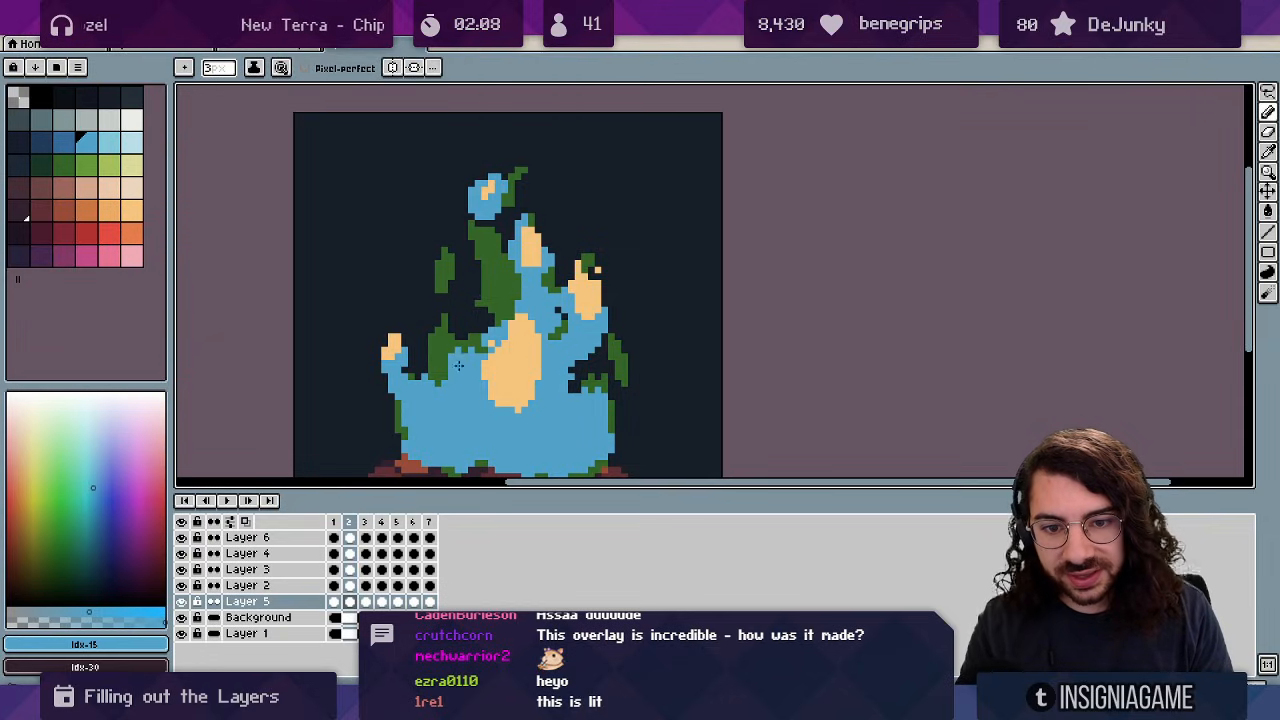
key(b)
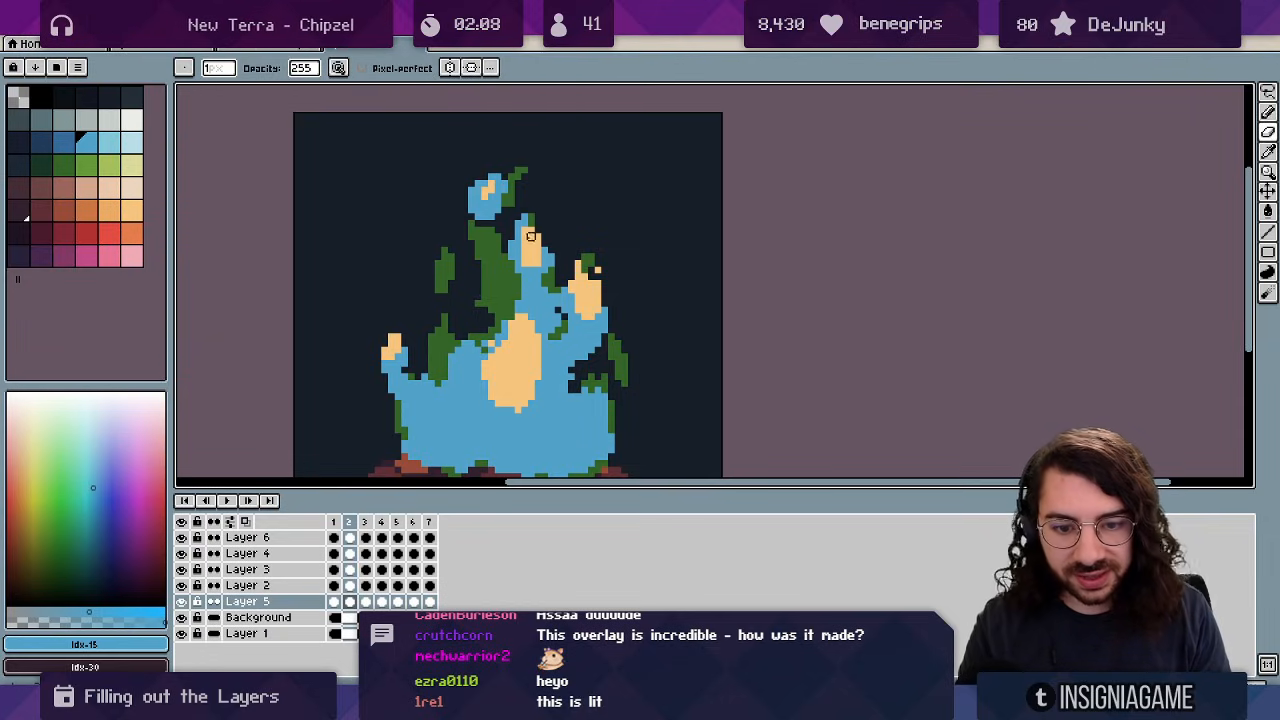
key(Right)
key(z)
scroll(436, 332, down, 3)
key(Return)
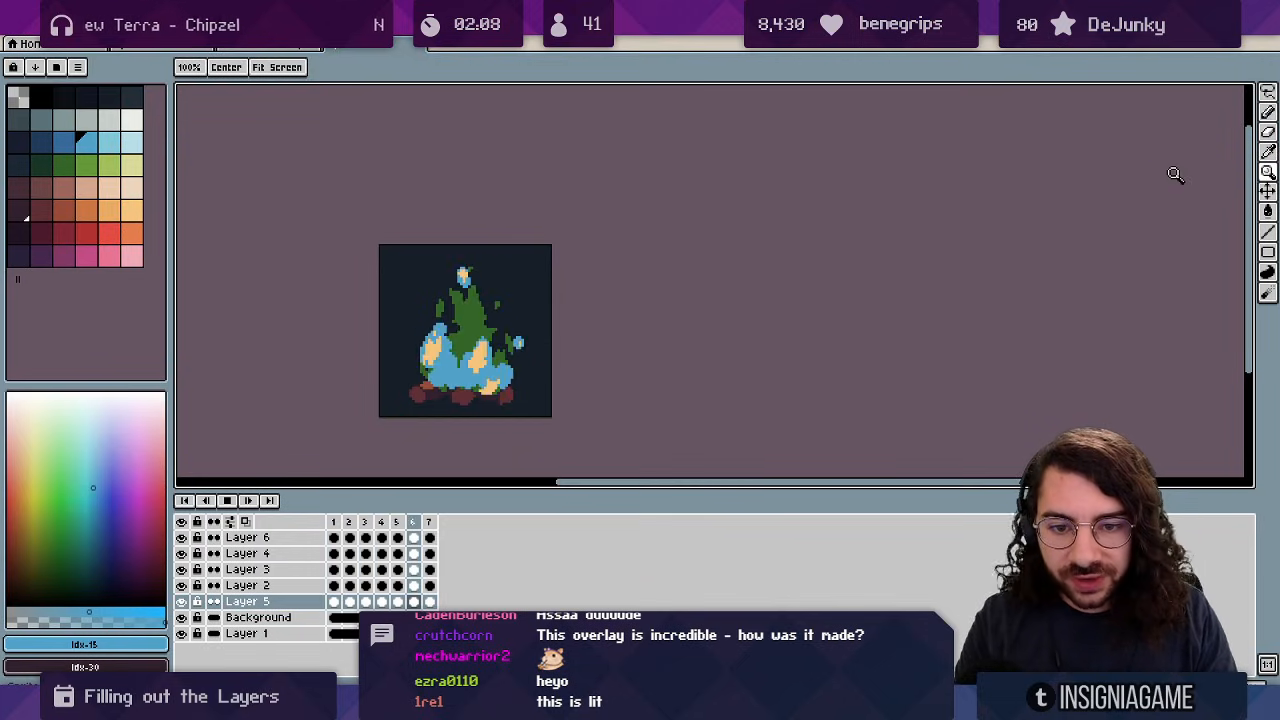
key(Return)
scroll(407, 312, up, 3)
ctrl+click(535, 323)
drag(531, 330, 525, 208)
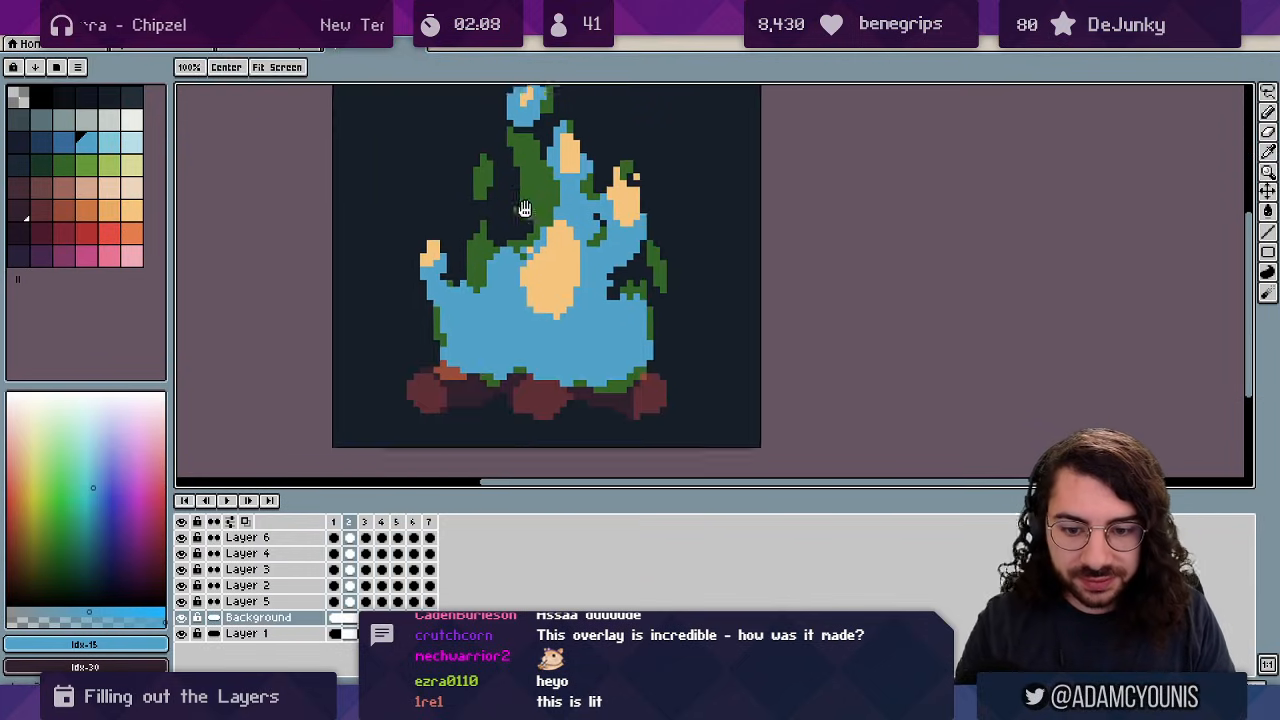
key(Return)
scroll(513, 210, down, 2)
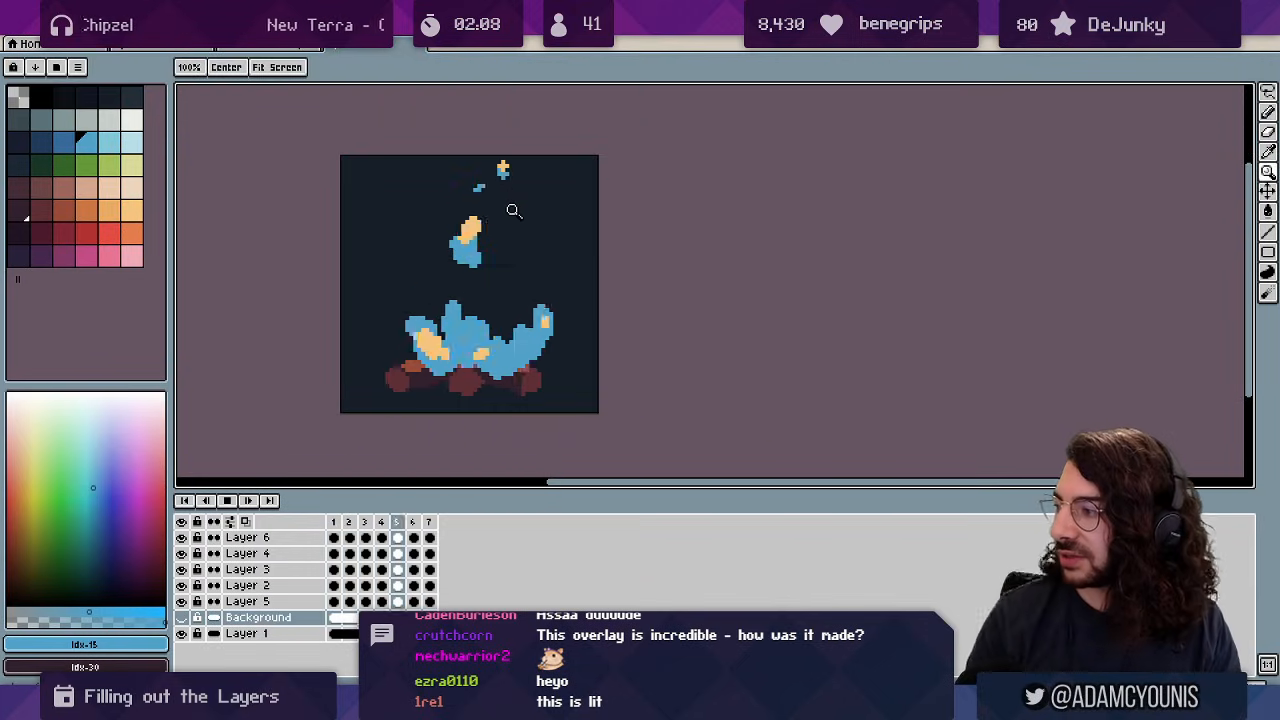
scroll(600, 223, down, 1)
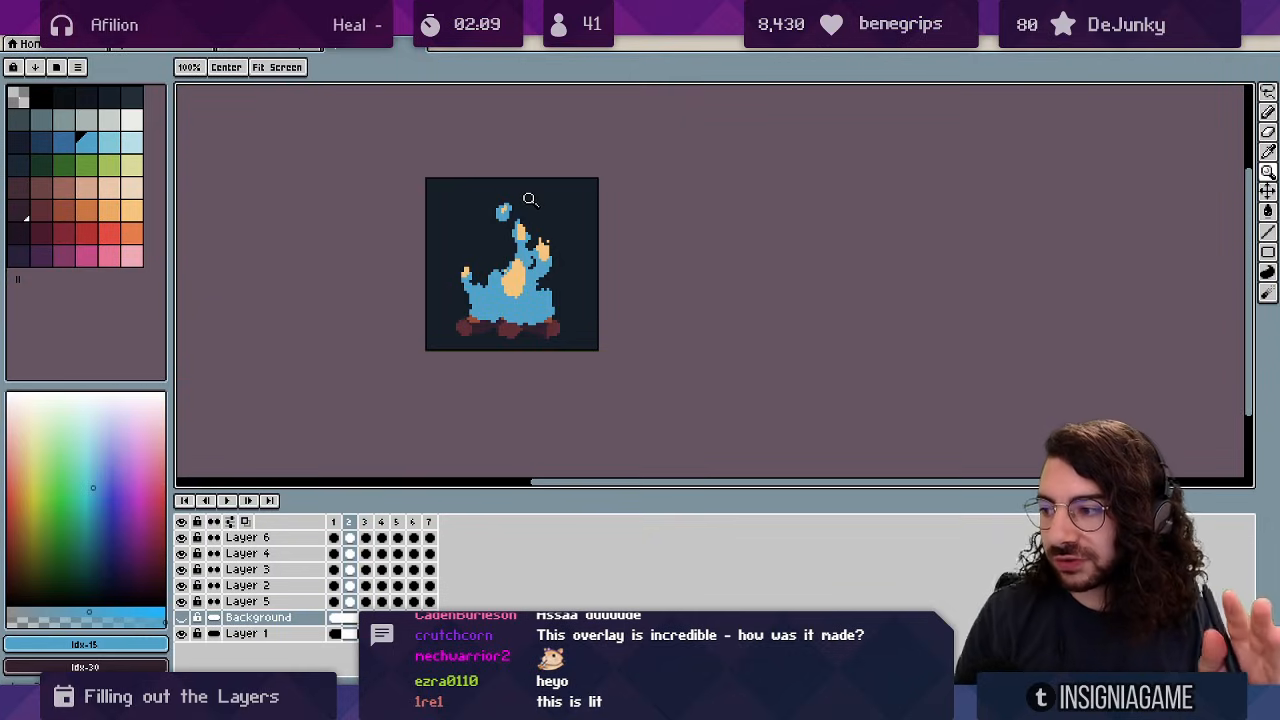
click(492, 273)
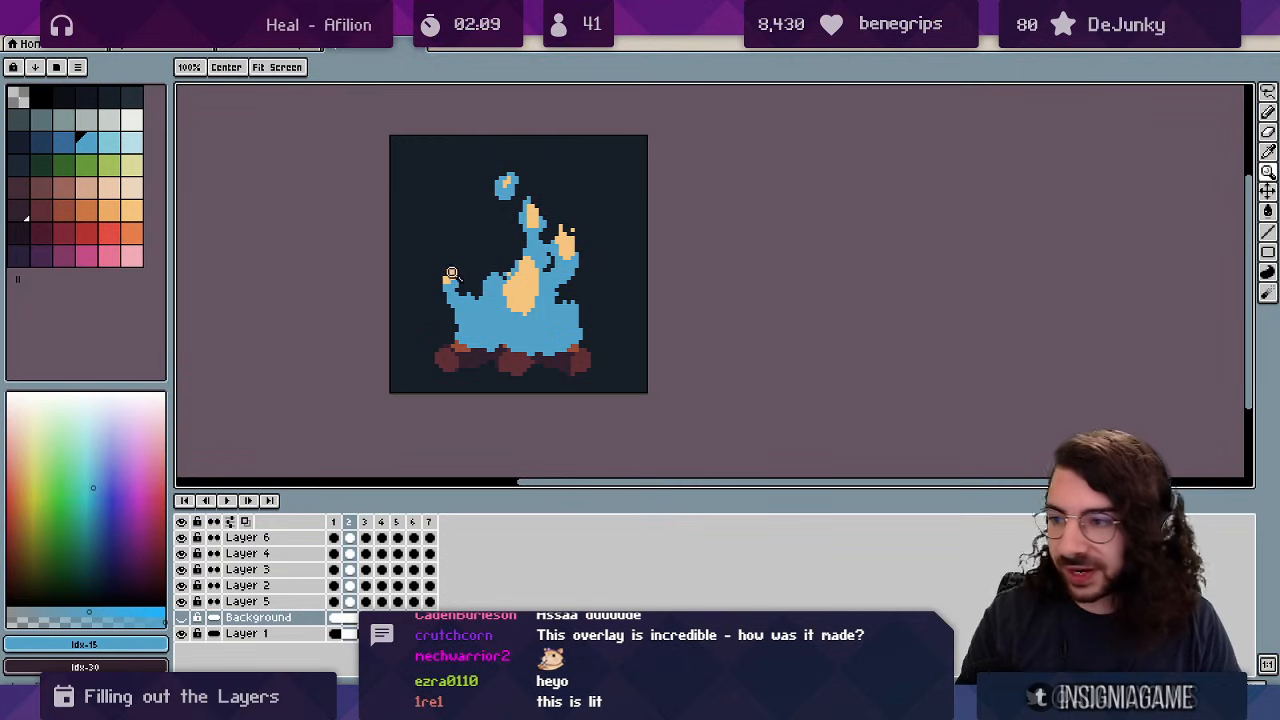
click(508, 258)
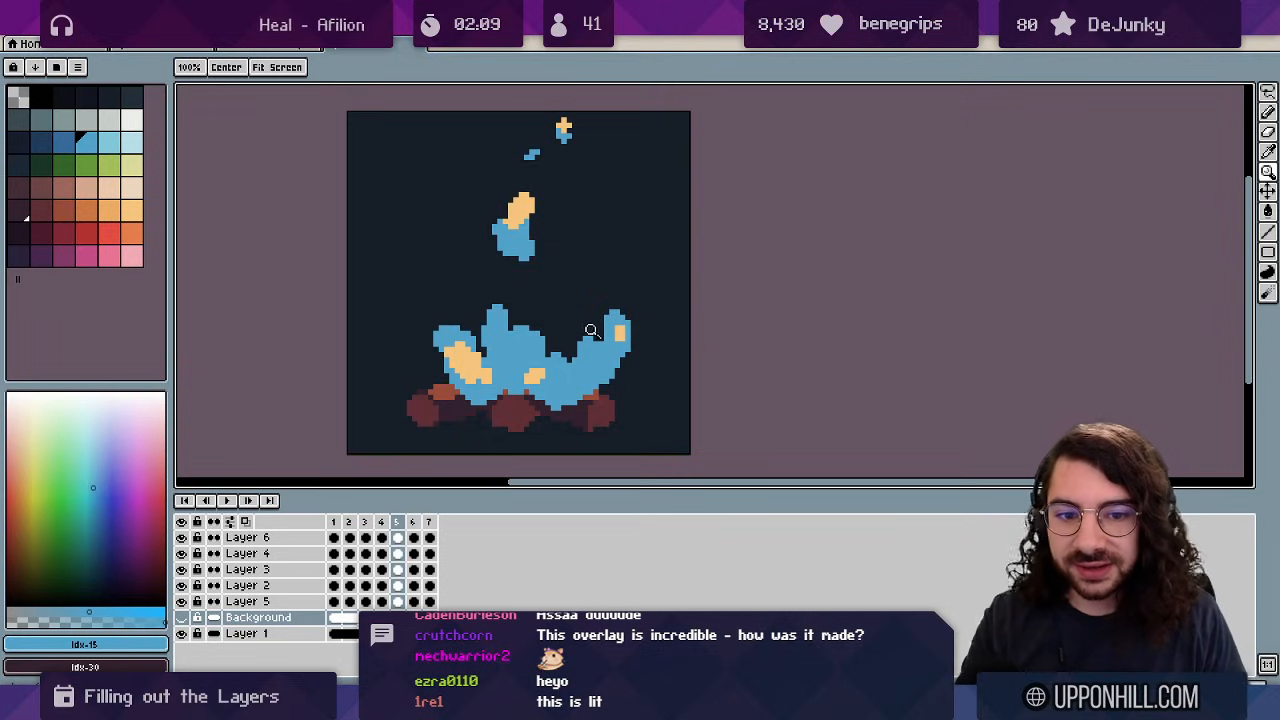
Erase stray pixels on the flame edge and fill the notch with blue.
ctrl+click(606, 373)
key(e)
drag(615, 368, 612, 376)
alt+click(591, 357)
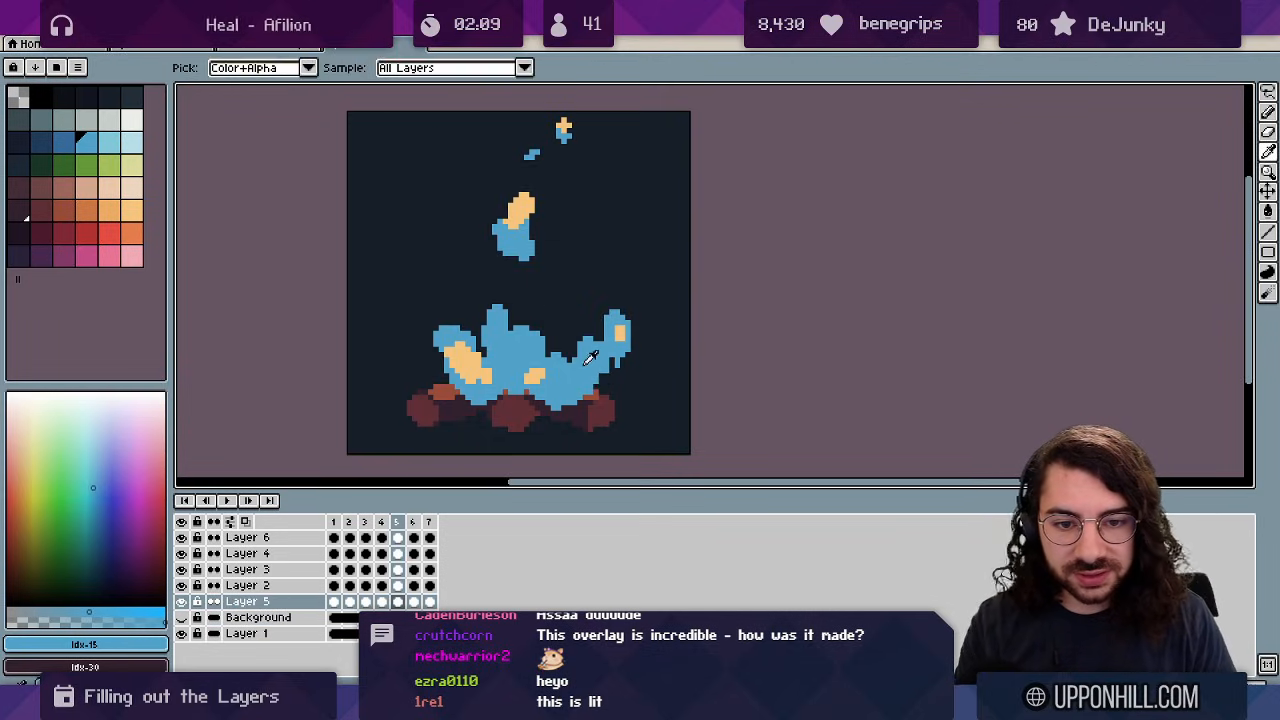
key(b)
drag(549, 348, 558, 343)
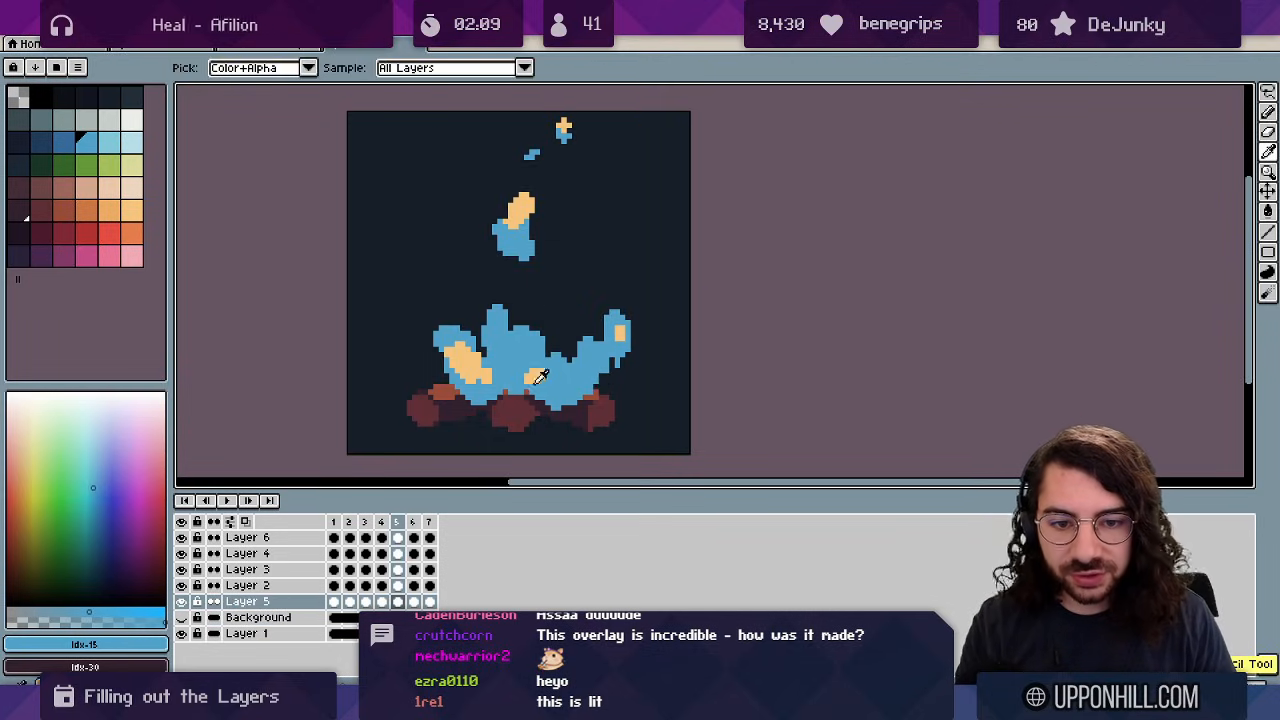
Add Layer 7 with the orange colour for sparks on frames 2–6 and preview playback.
alt+click(536, 373)
ctrl+click(537, 372)
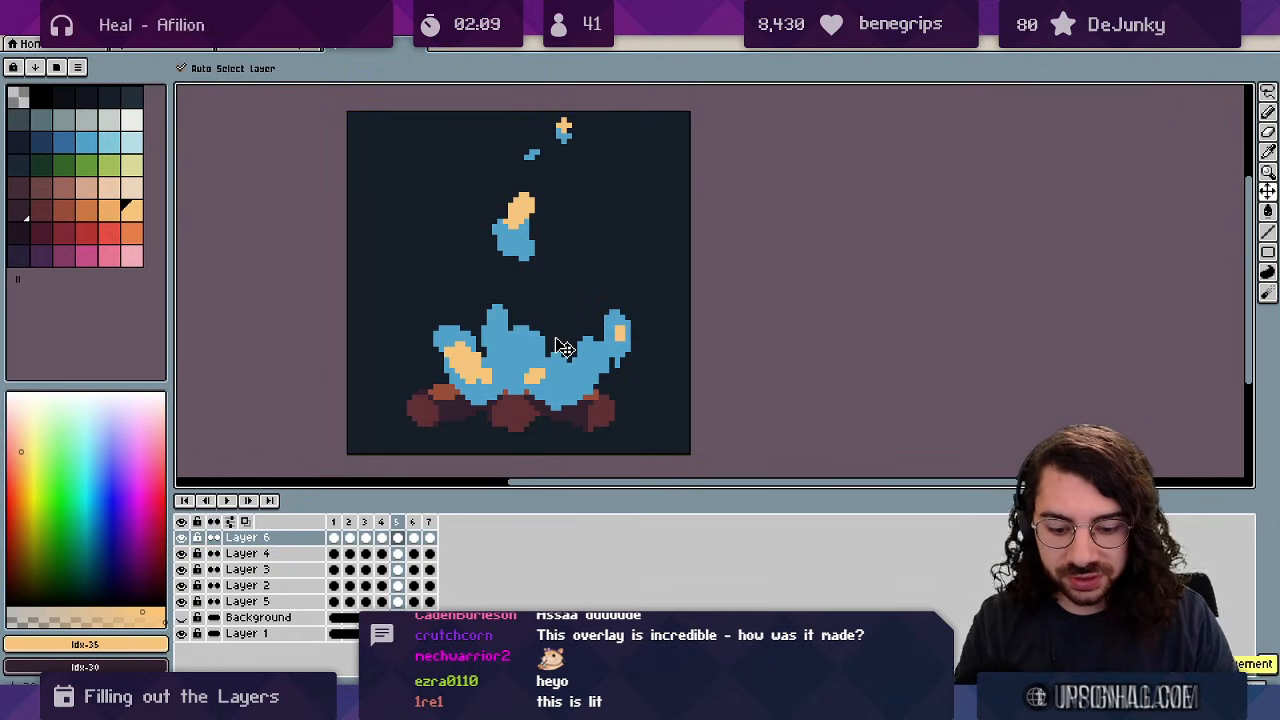
key(shift+n)
key(m)
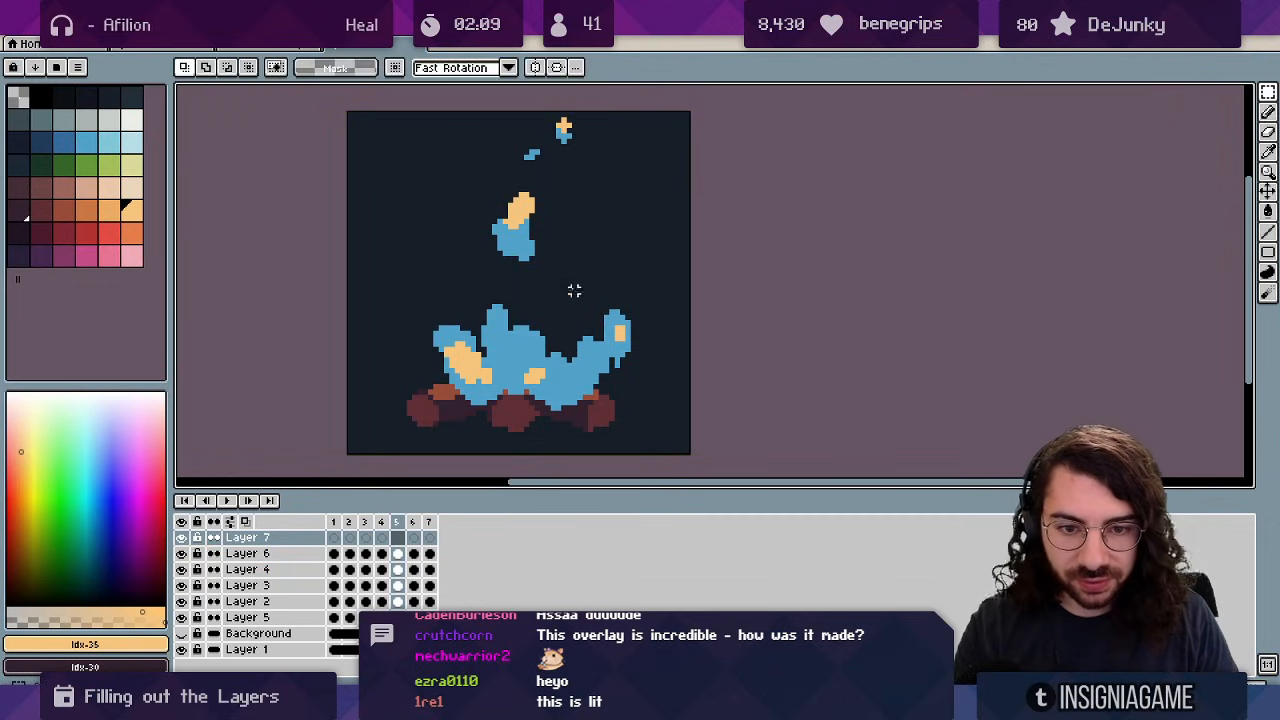
key(Right)
key(Right)
key(Right)
key(Right)
key(Right)
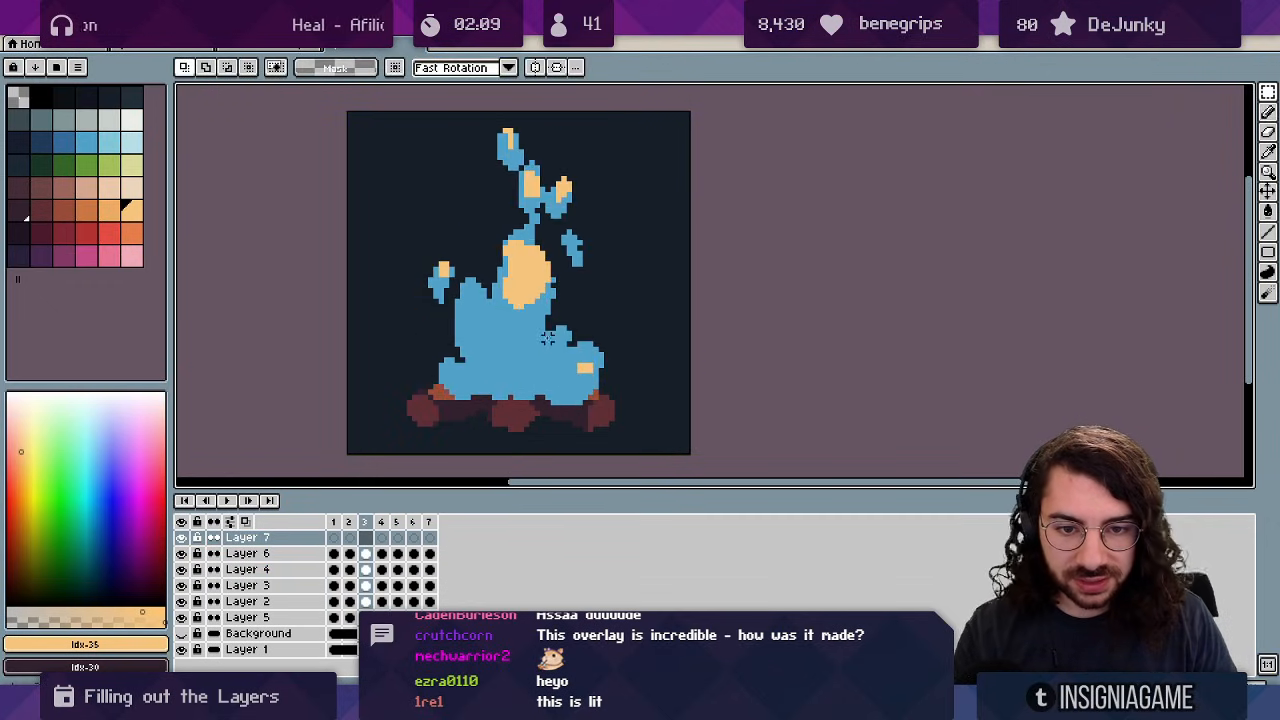
key(b)
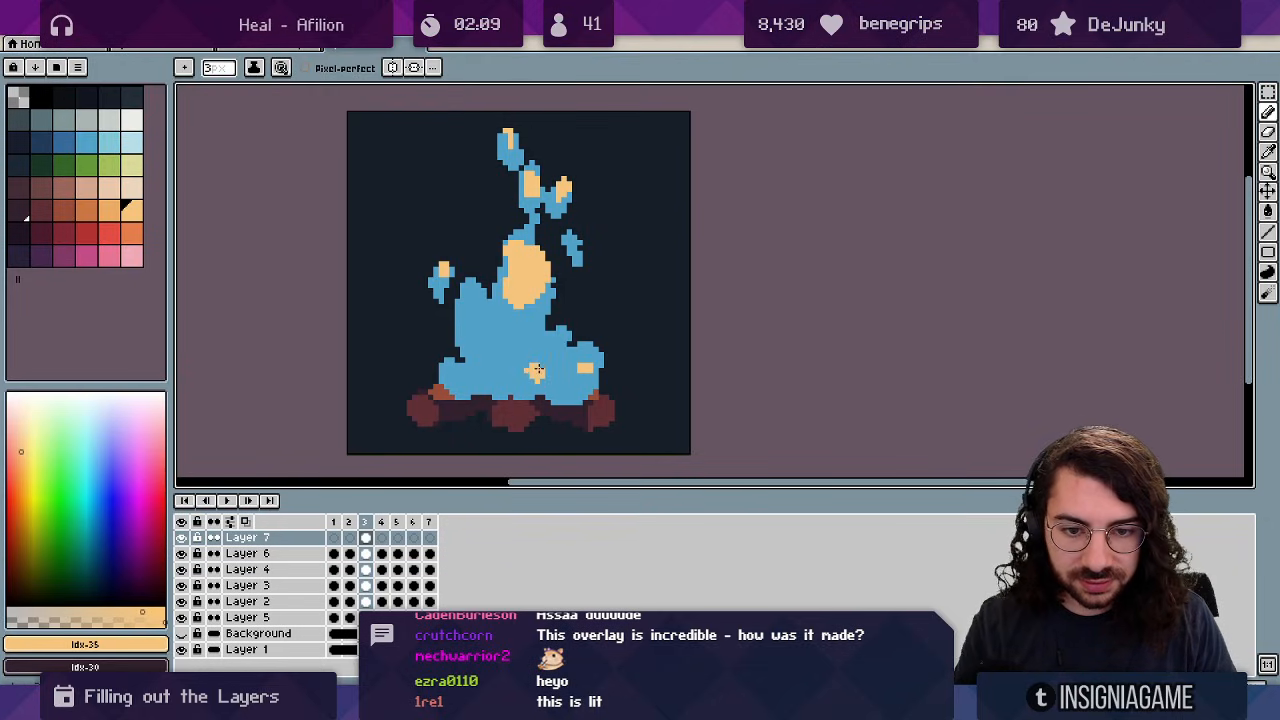
key(Right)
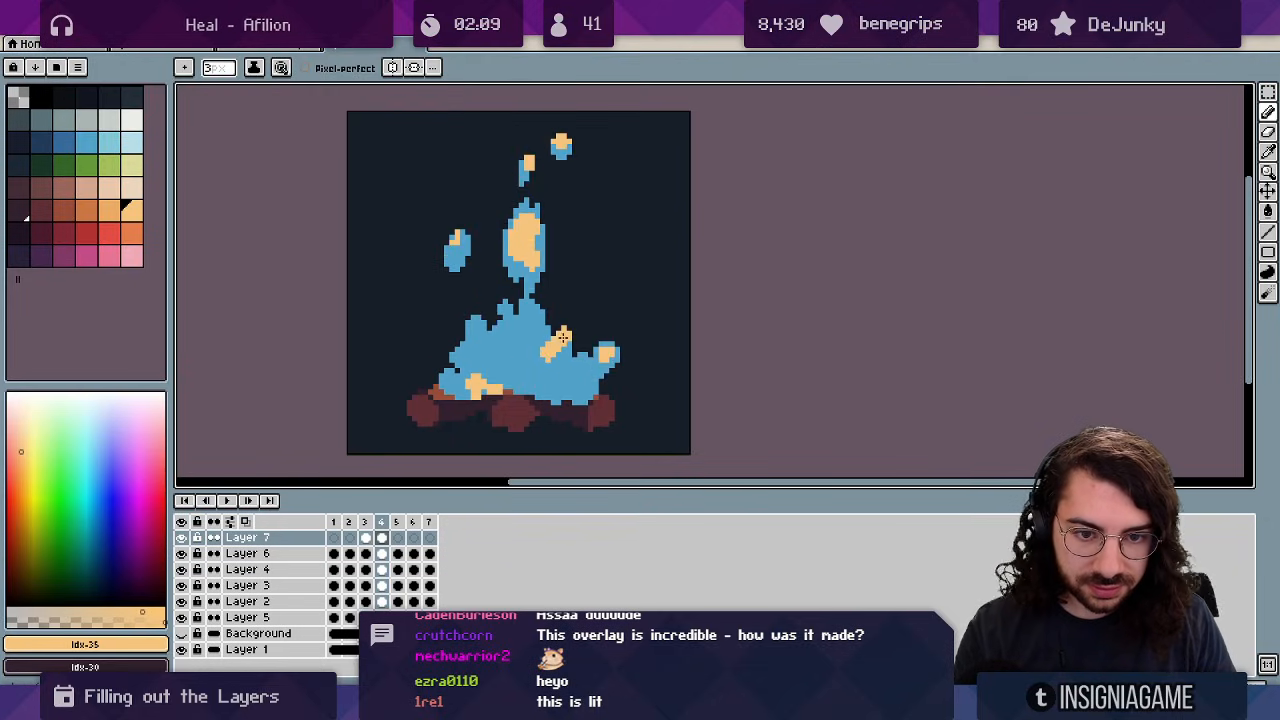
key(Right)
key(Right)
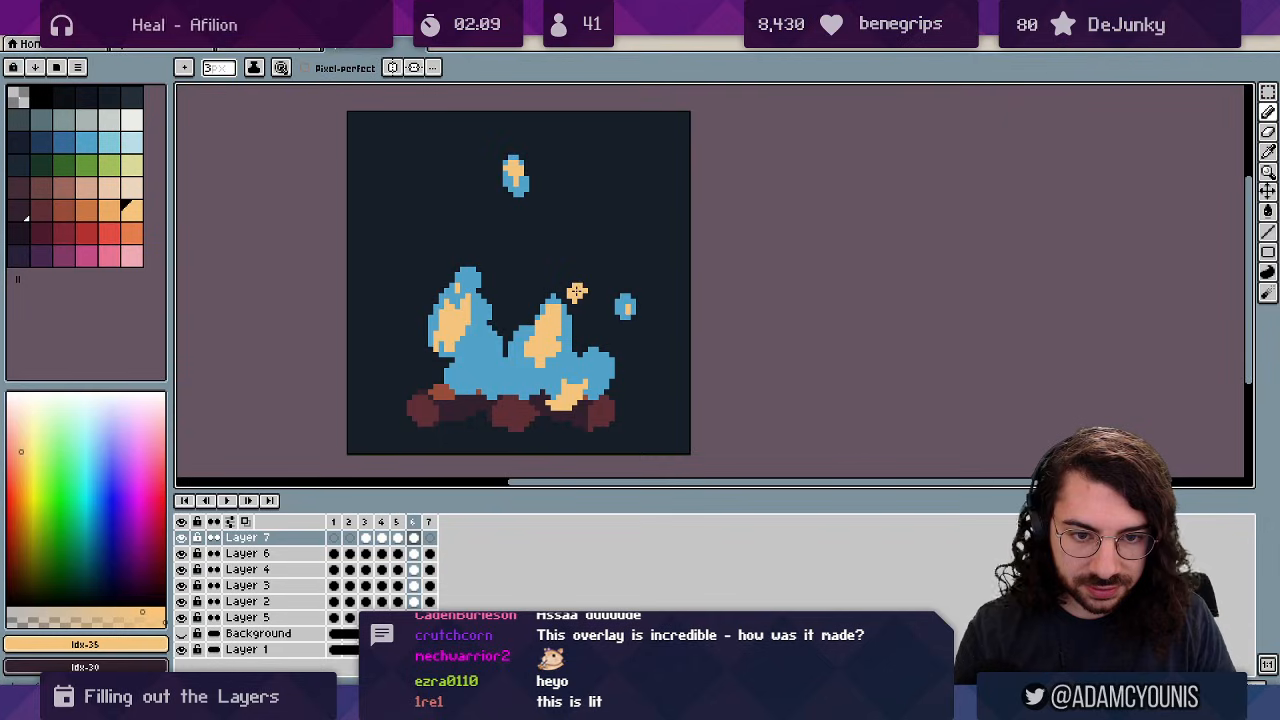
key(Right)
key(Return)
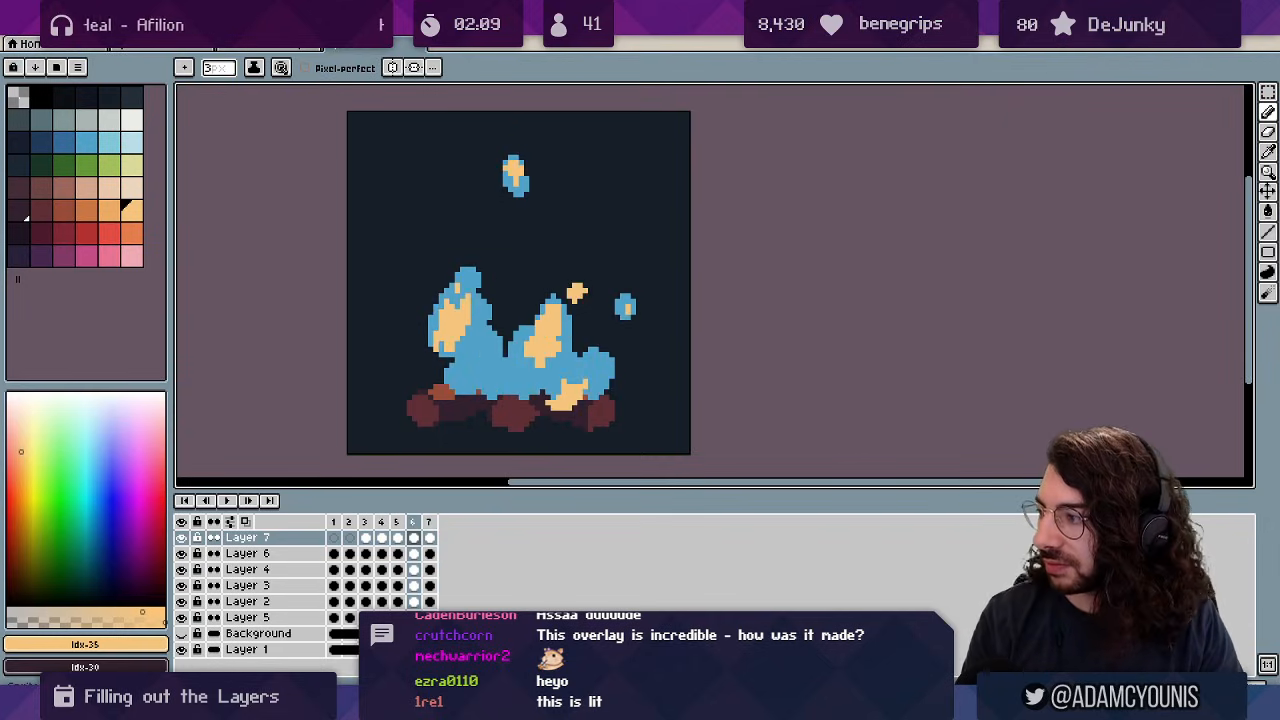
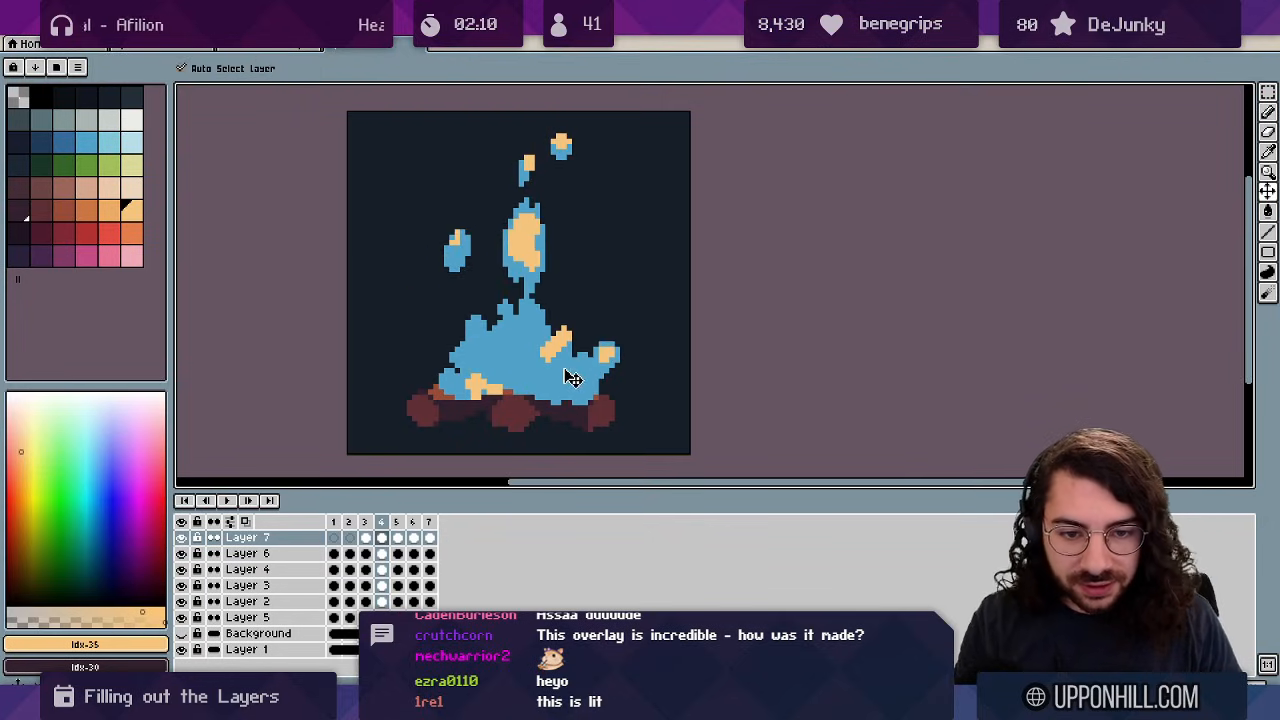
Sample the blue and fill the dark notch in frame 7's flame with the pencil.
alt+click(553, 334)
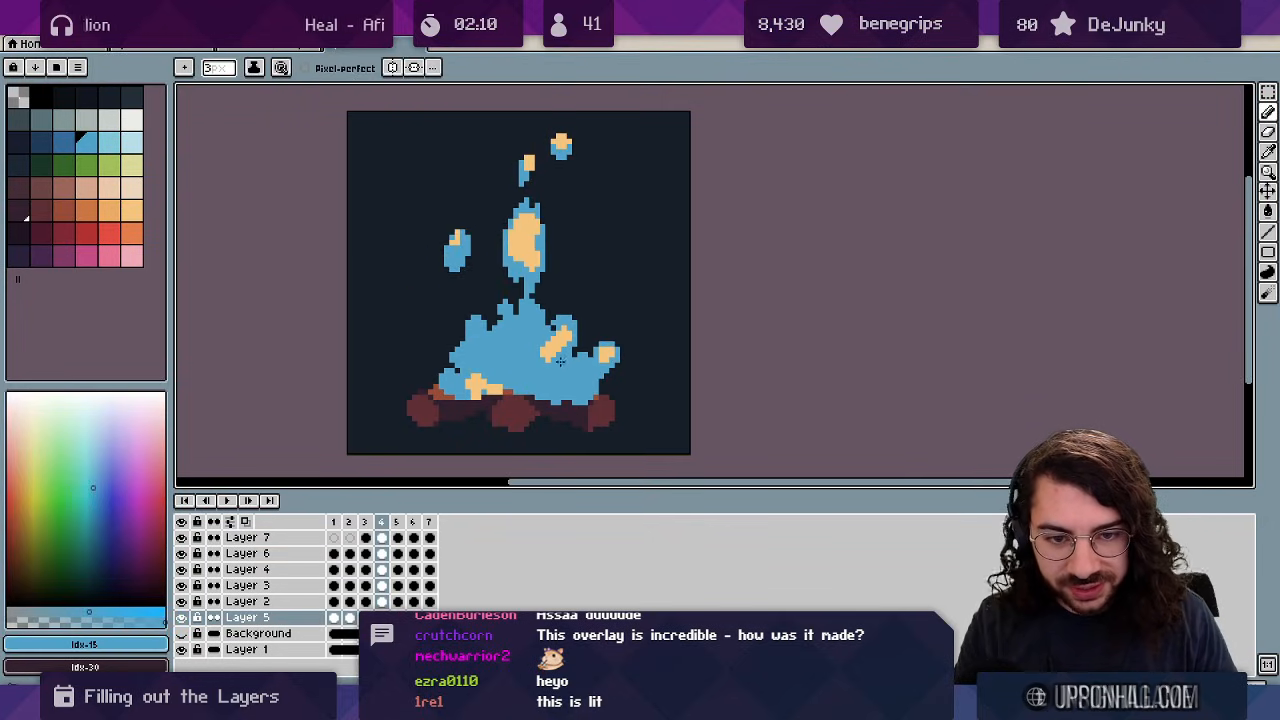
key(Right)
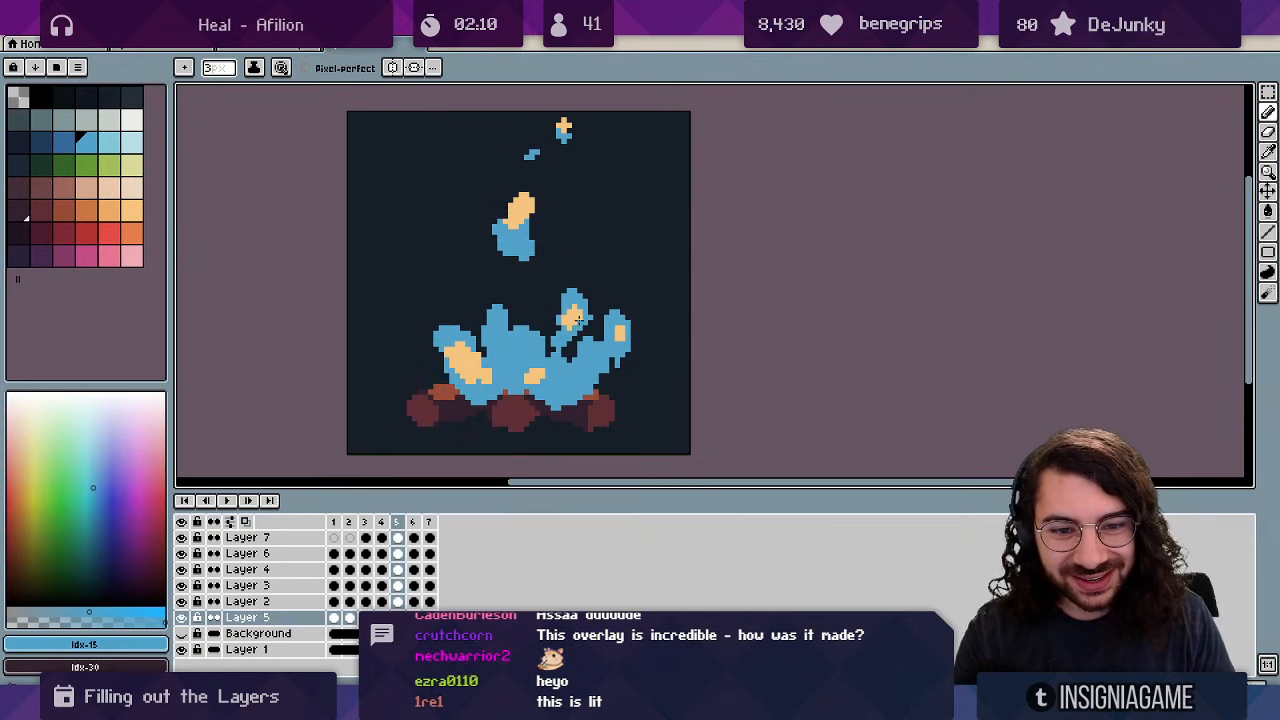
key(Right)
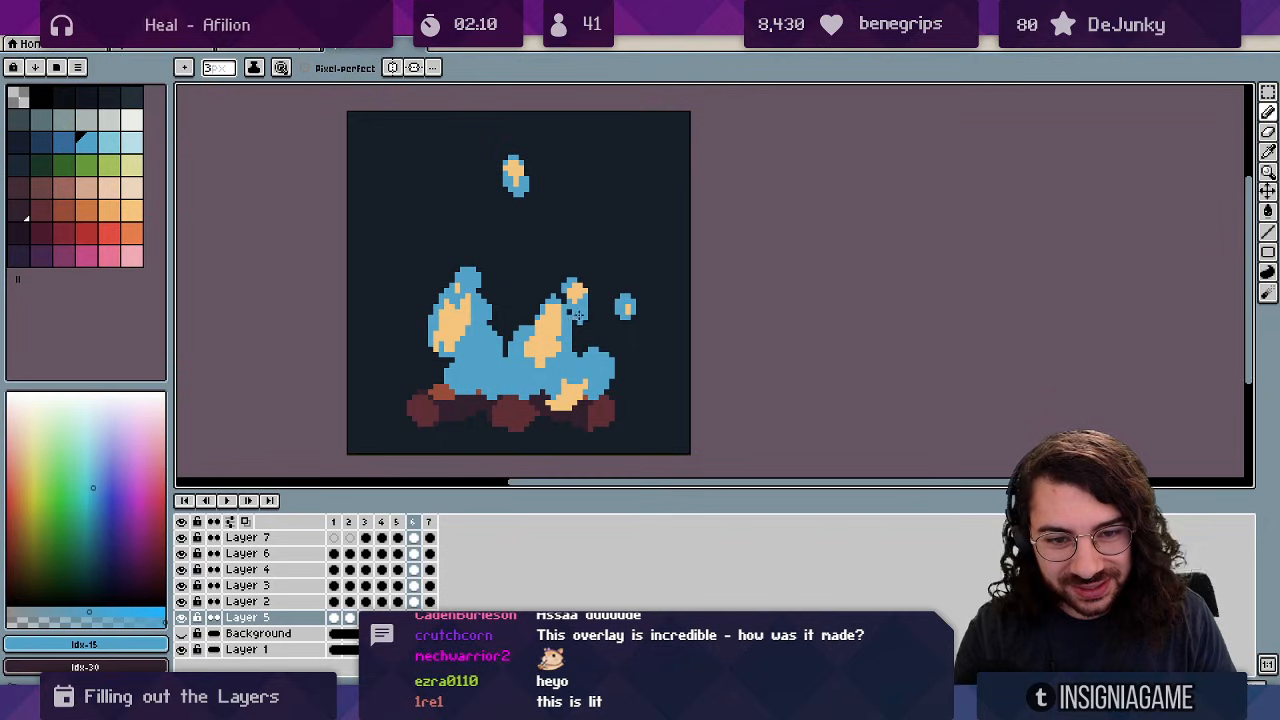
key(Right)
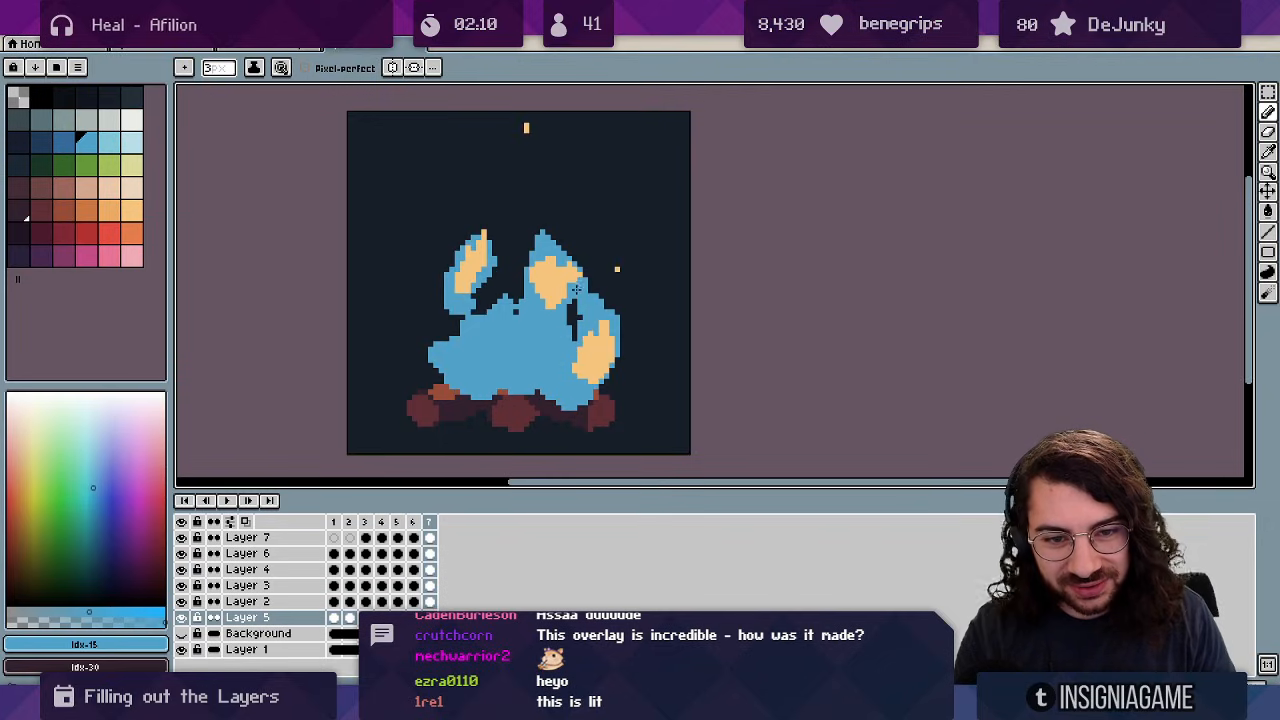
key(Right)
key(Left)
key(Left)
key(Right)
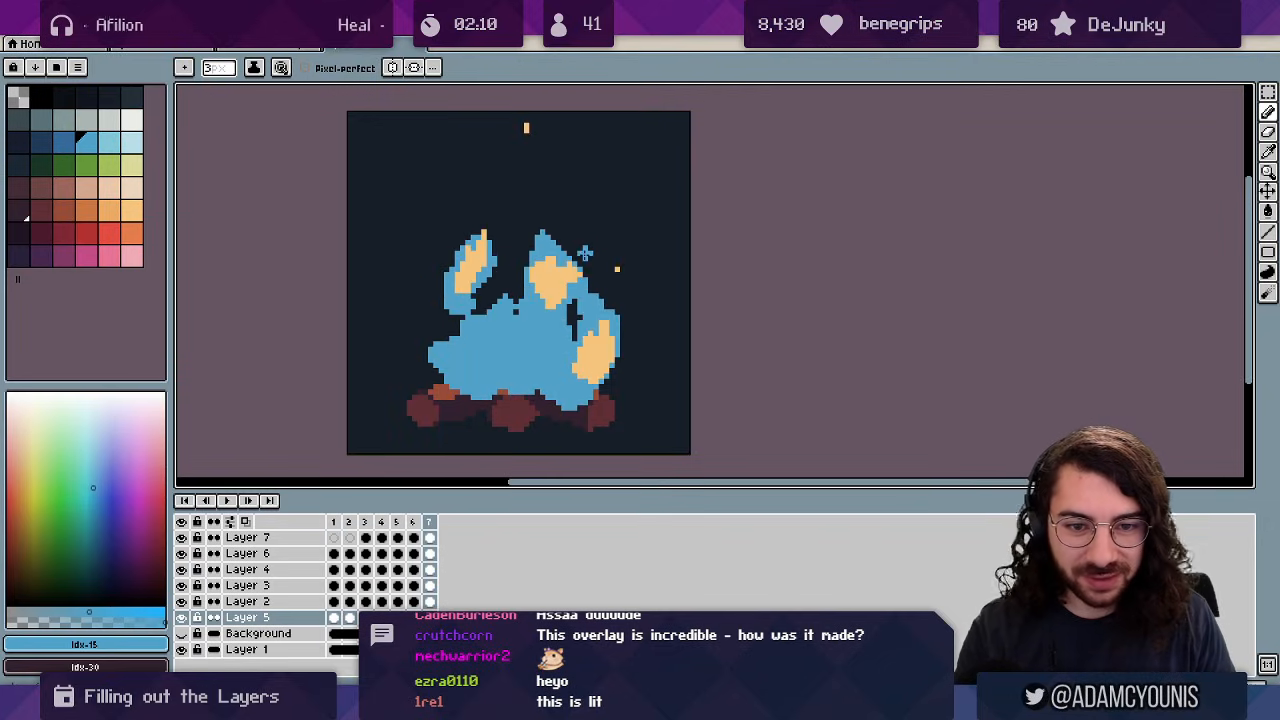
key(e)
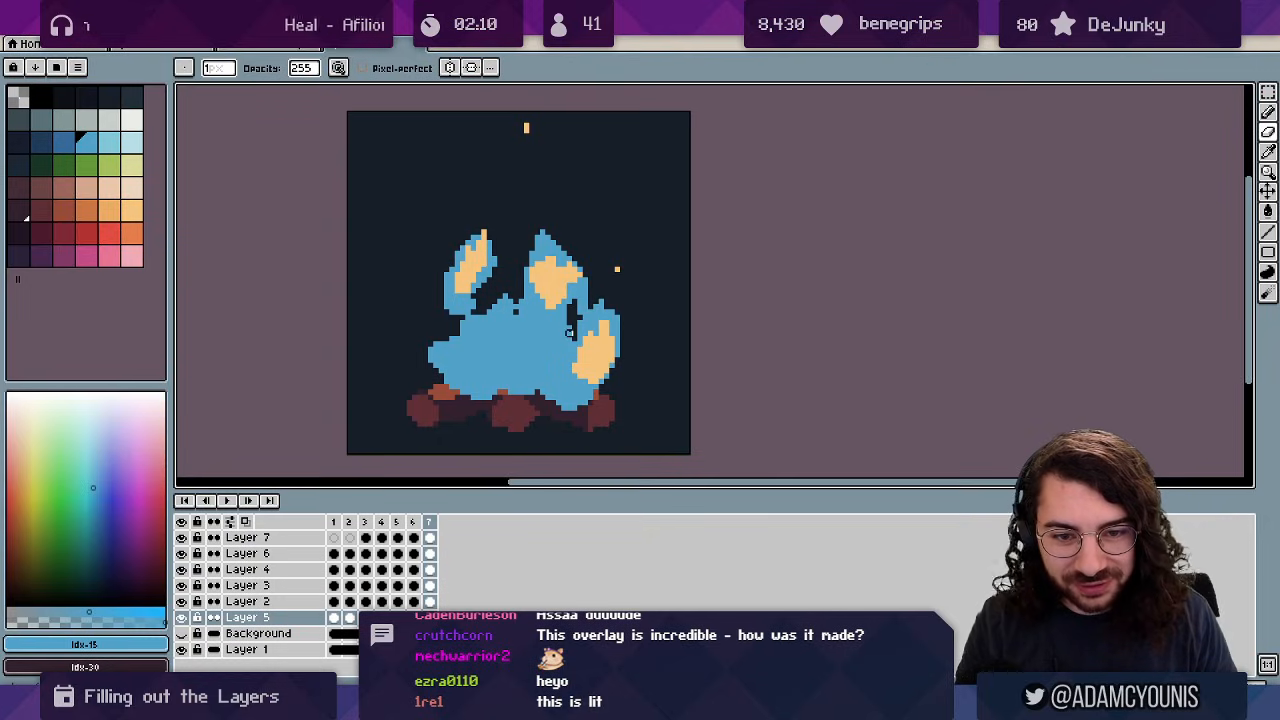
key(b)
alt+click(588, 324)
drag(571, 337, 577, 330)
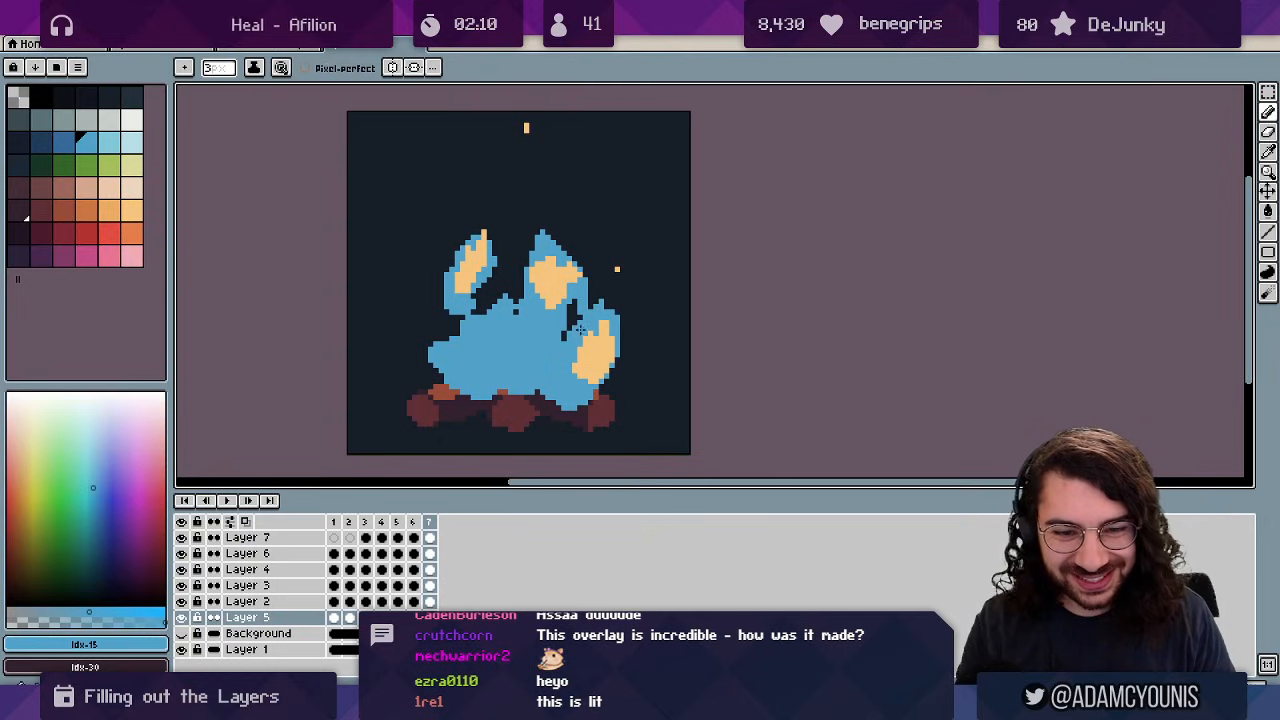
key(e)
Zoom out and play the flame animation.
key(z)
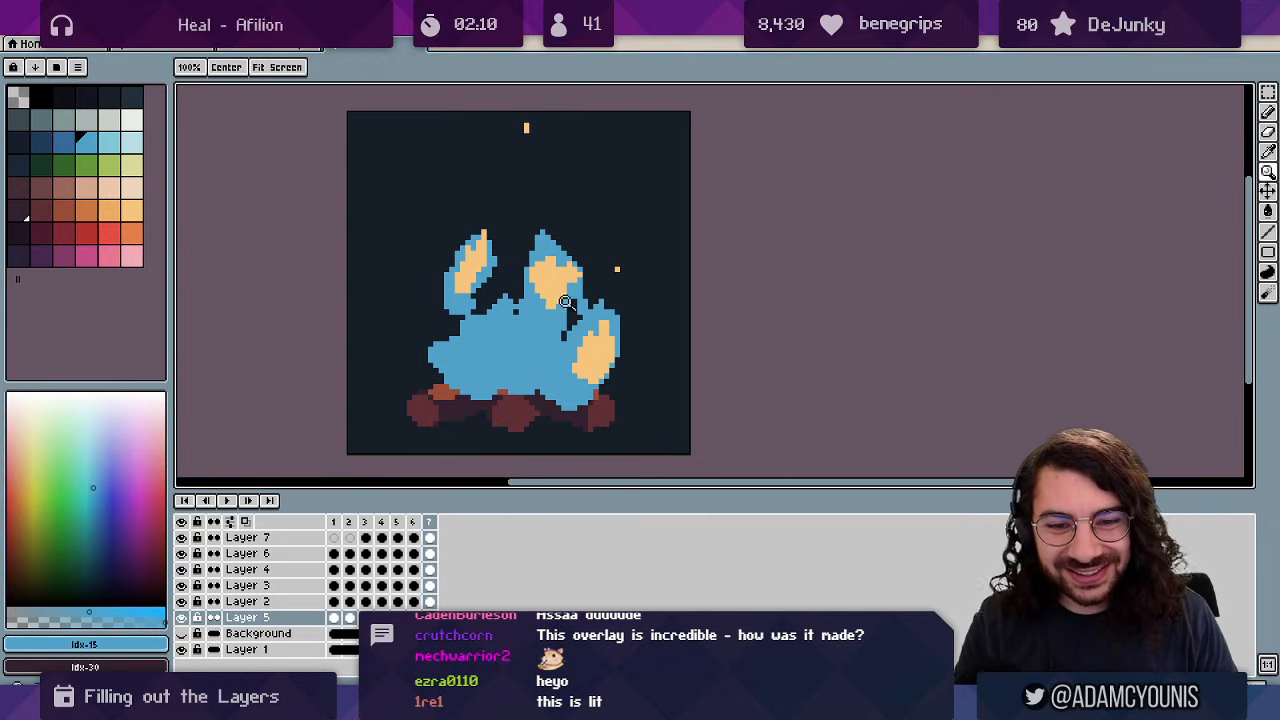
right_click(561, 304)
key(Return)
Zoom further out, then stop and restart playback of the campfire loop.
right_click(551, 266)
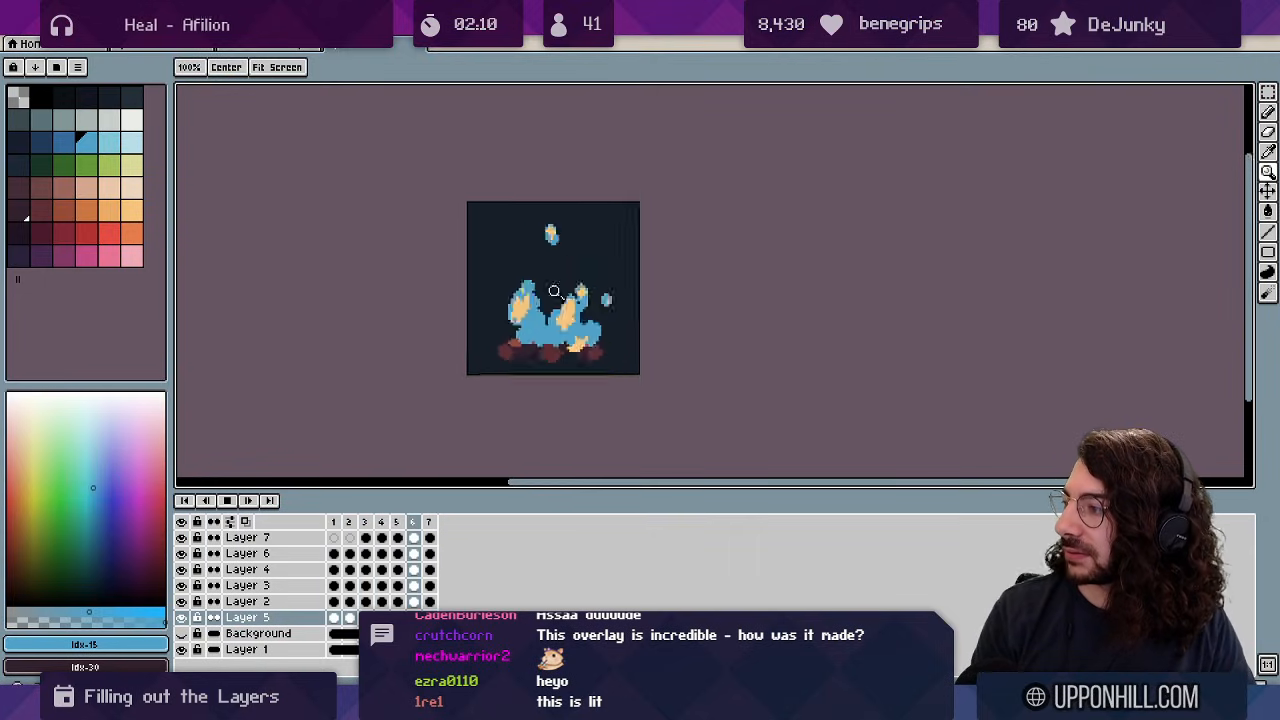
right_click(598, 284)
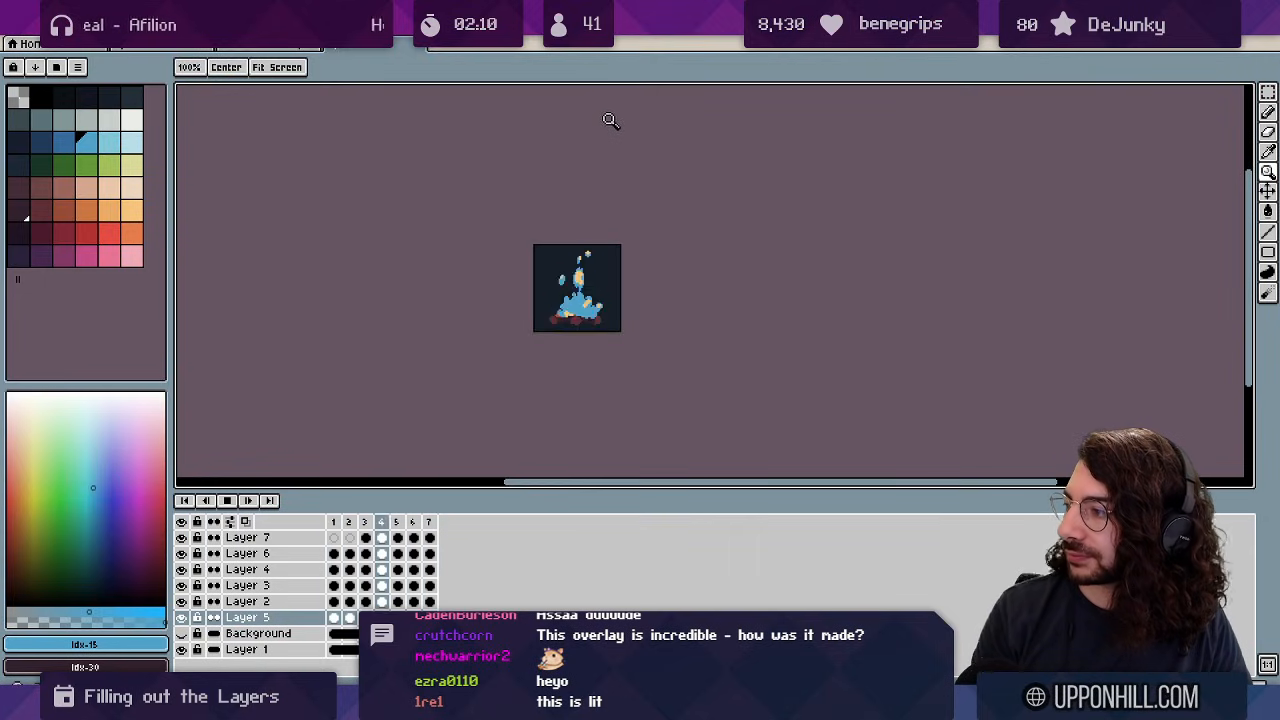
key(Return)
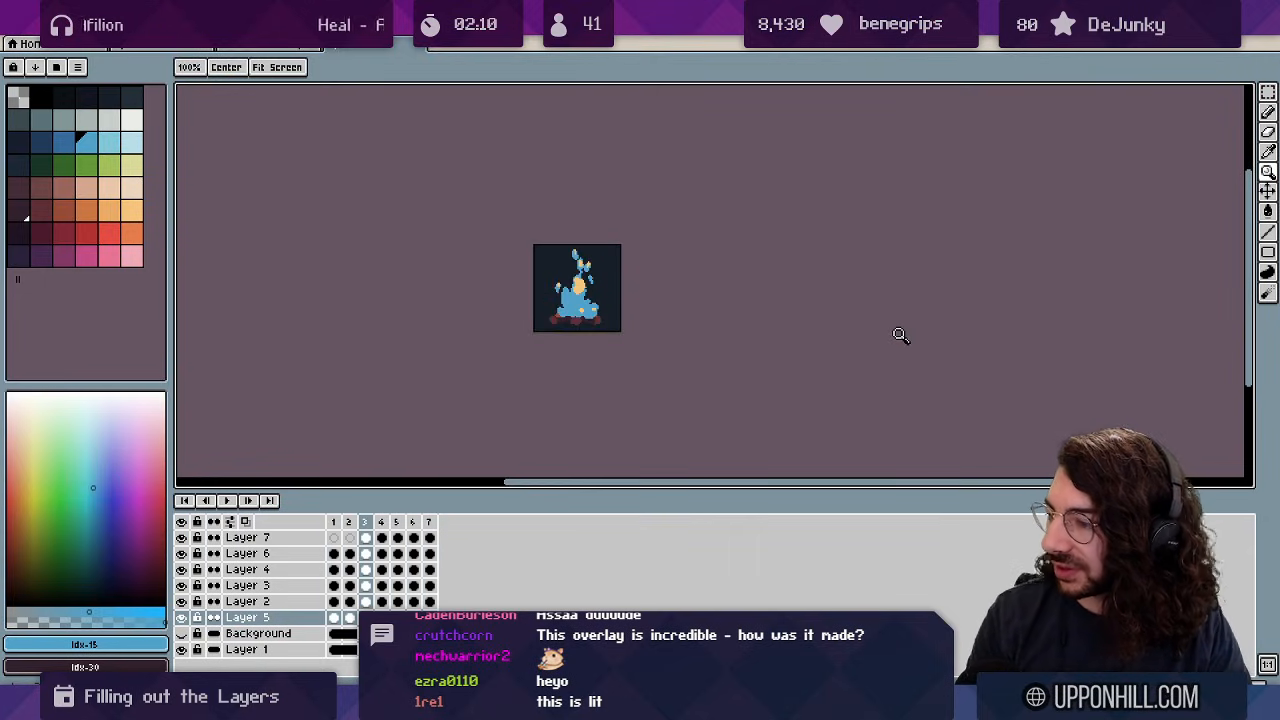
key(Return)
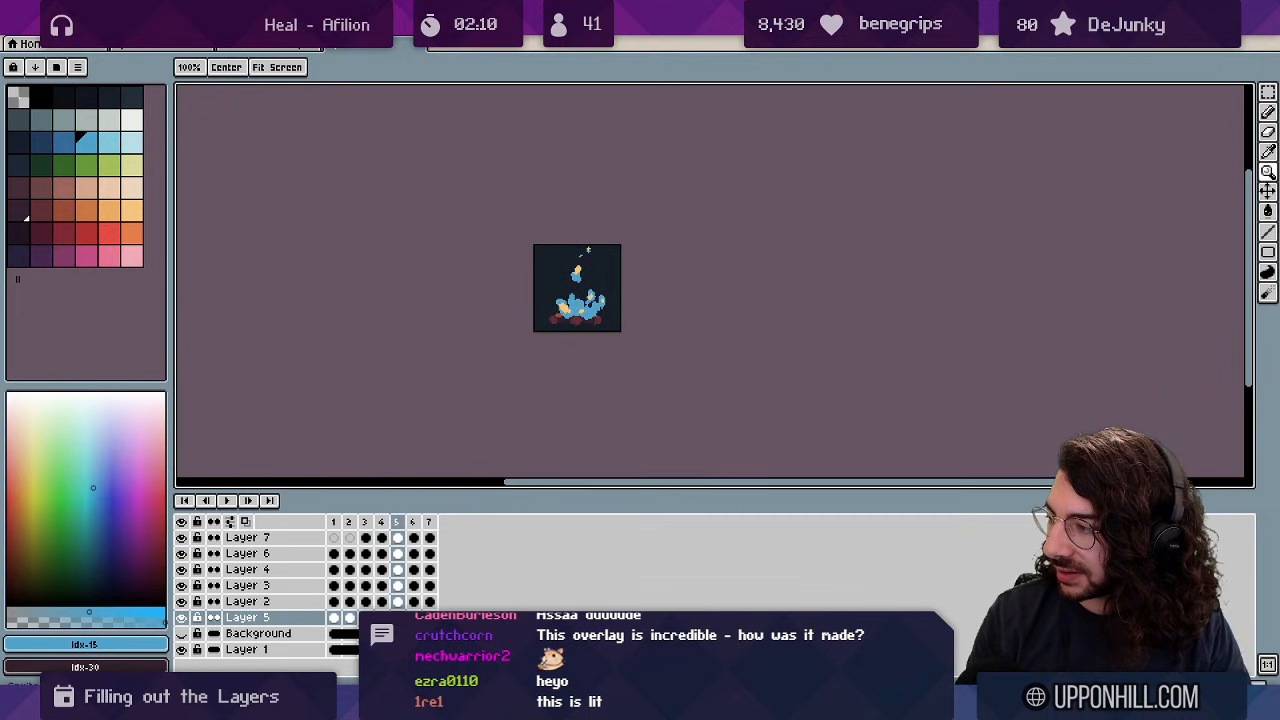
scroll(577, 302, up, 4)
Draw a short blue stroke on frame 5's flame.
key(i)
key(b)
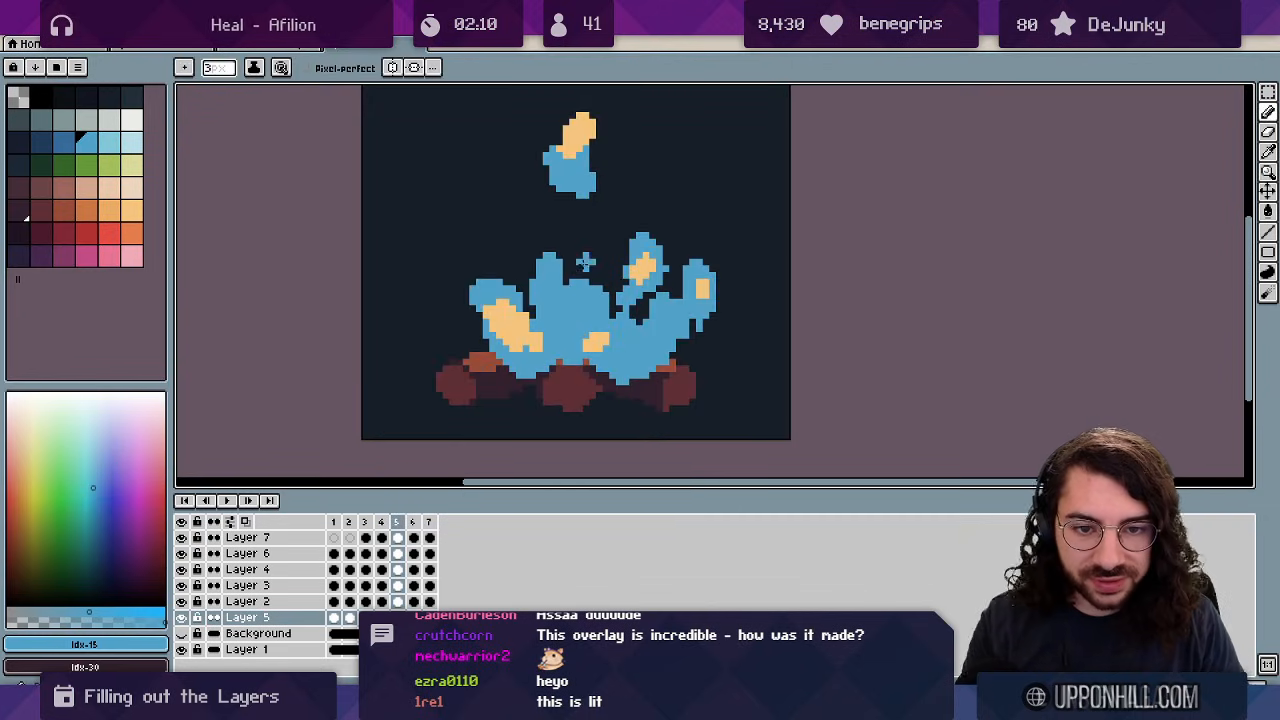
drag(580, 257, 581, 264)
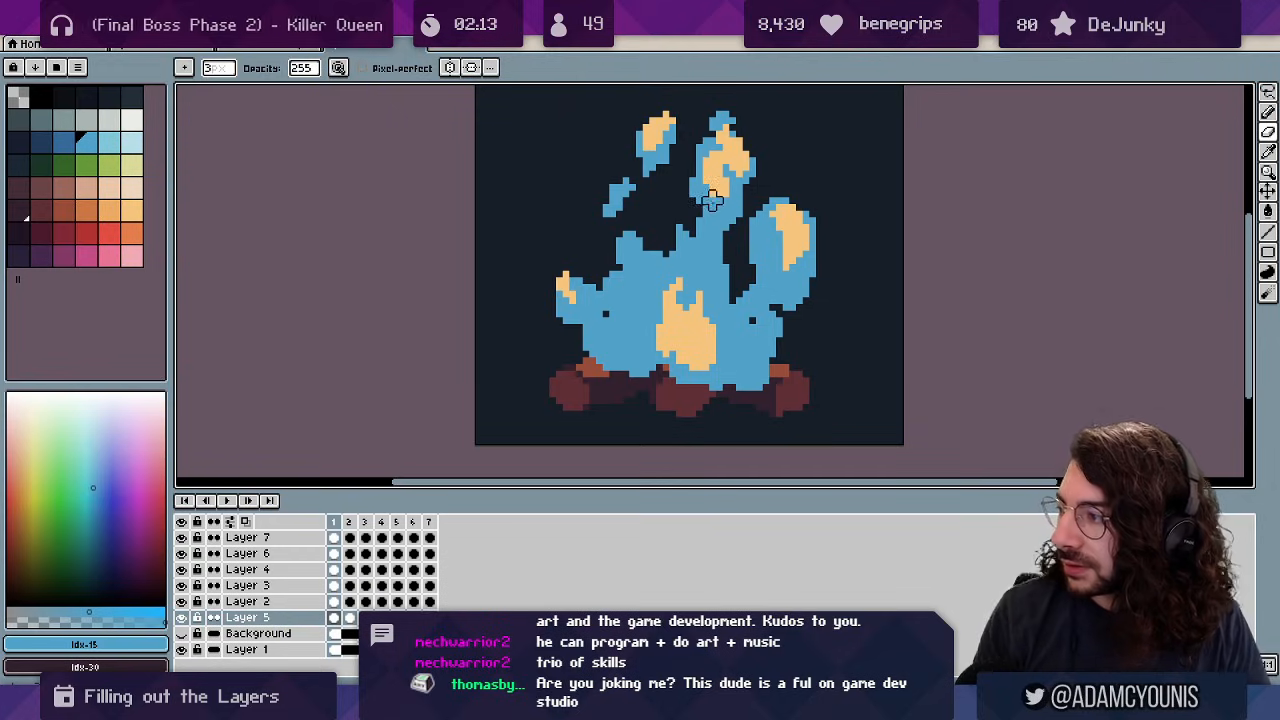
Move to frame 1 and reshape its upper-left flame tongue with blue pixels.
drag(686, 205, 597, 272)
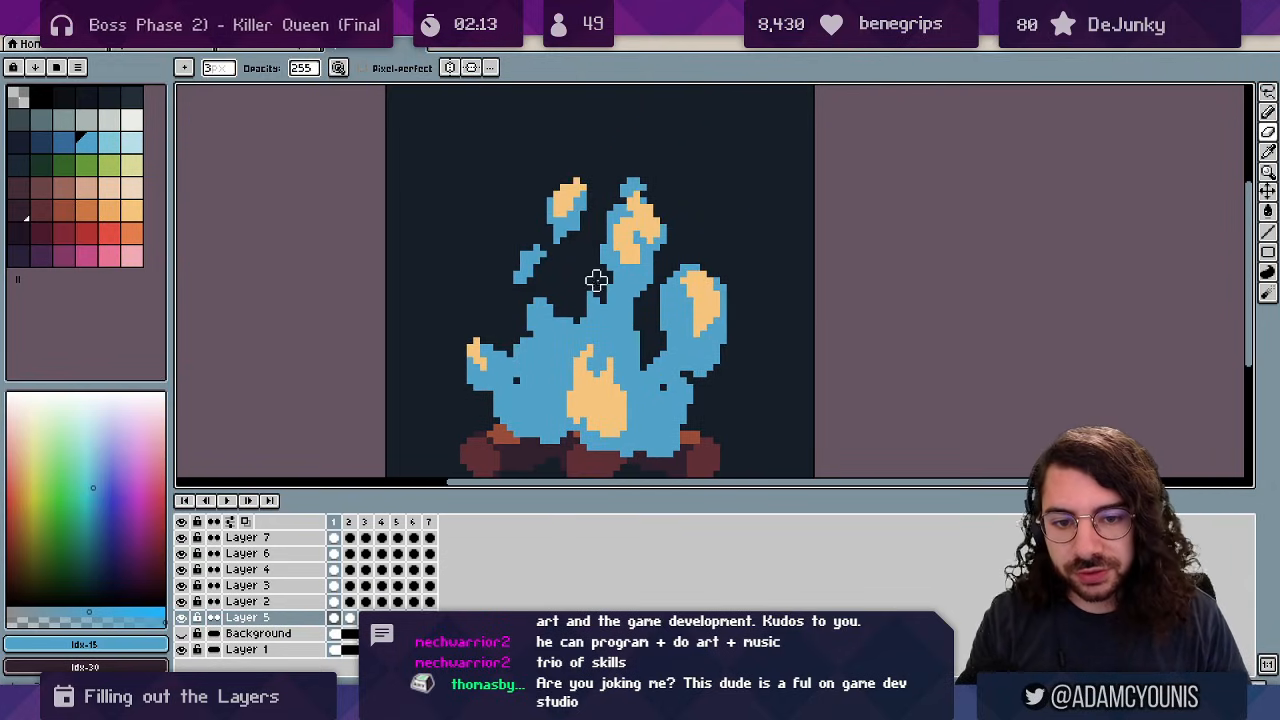
key(Left)
key(Left)
key(Right)
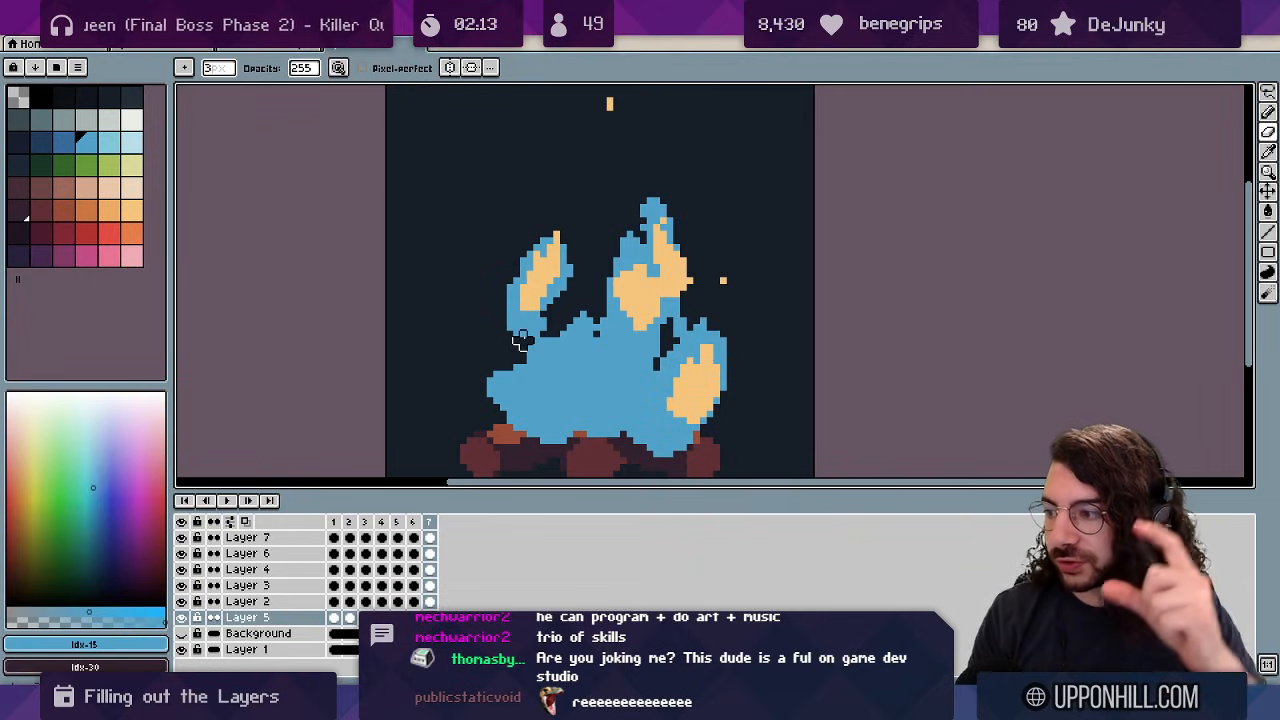
key(b)
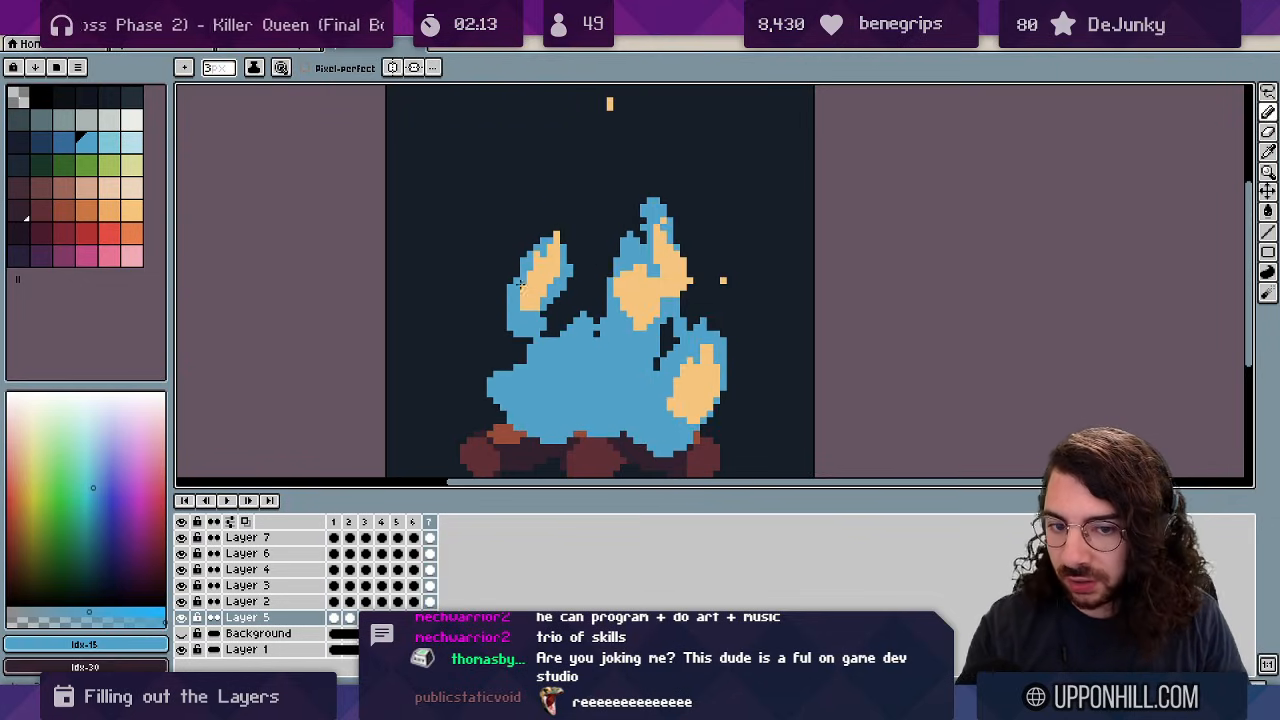
key(Right)
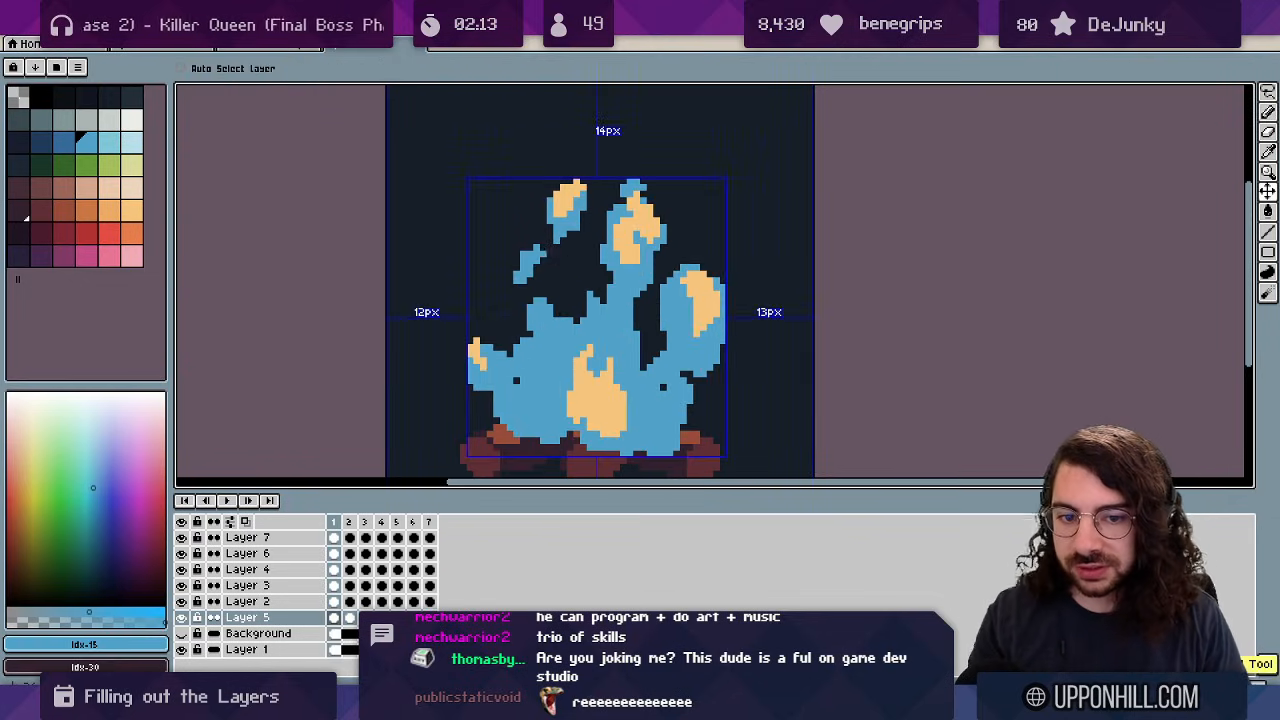
key(Left)
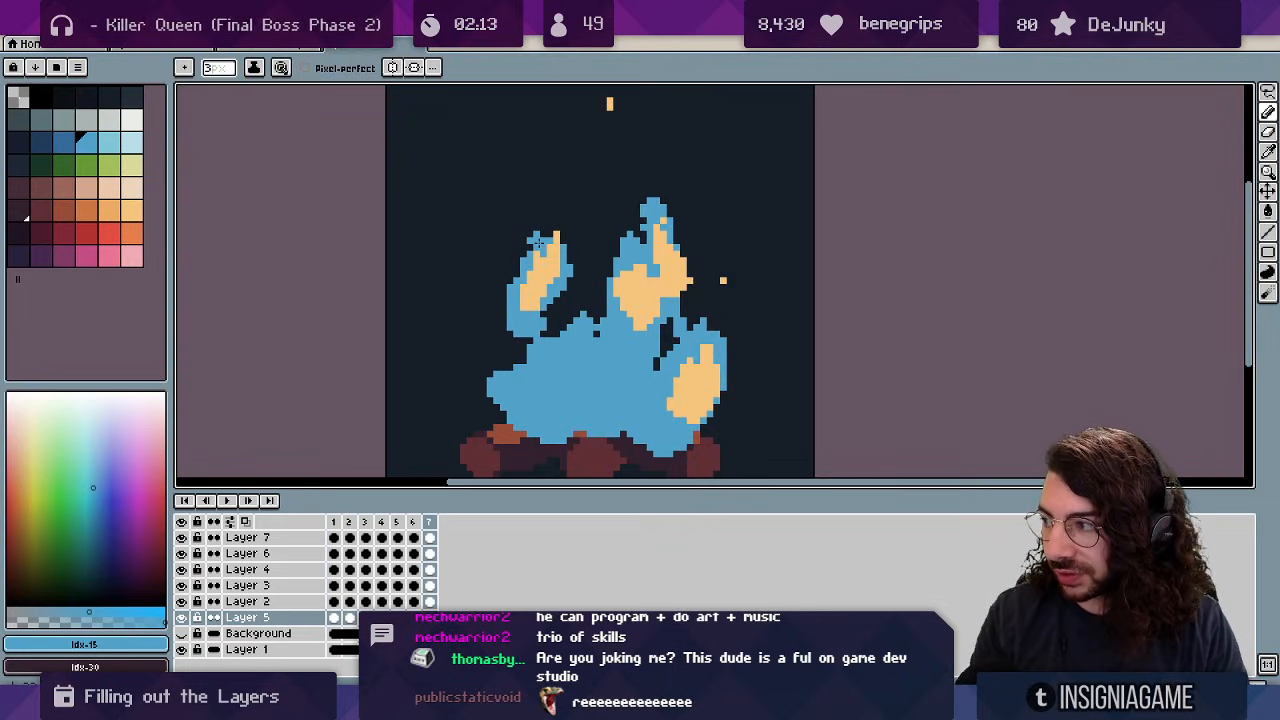
key(Right)
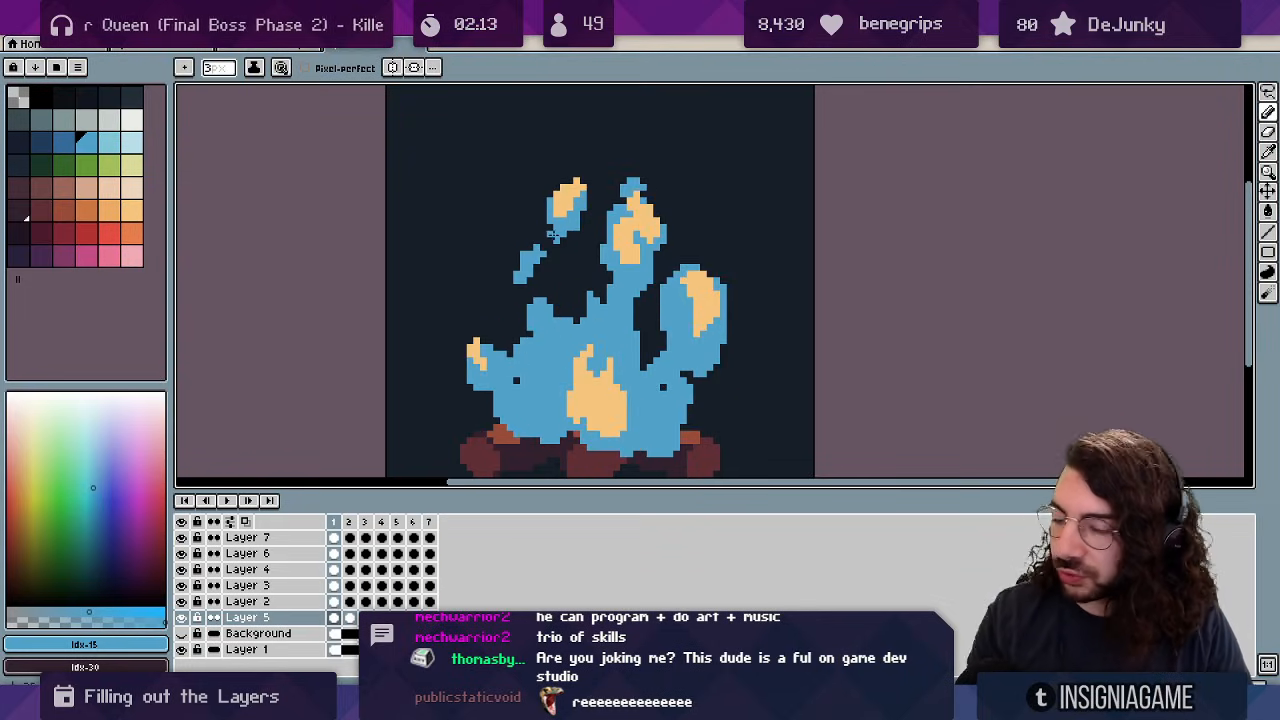
key(z)
drag(588, 204, 516, 171)
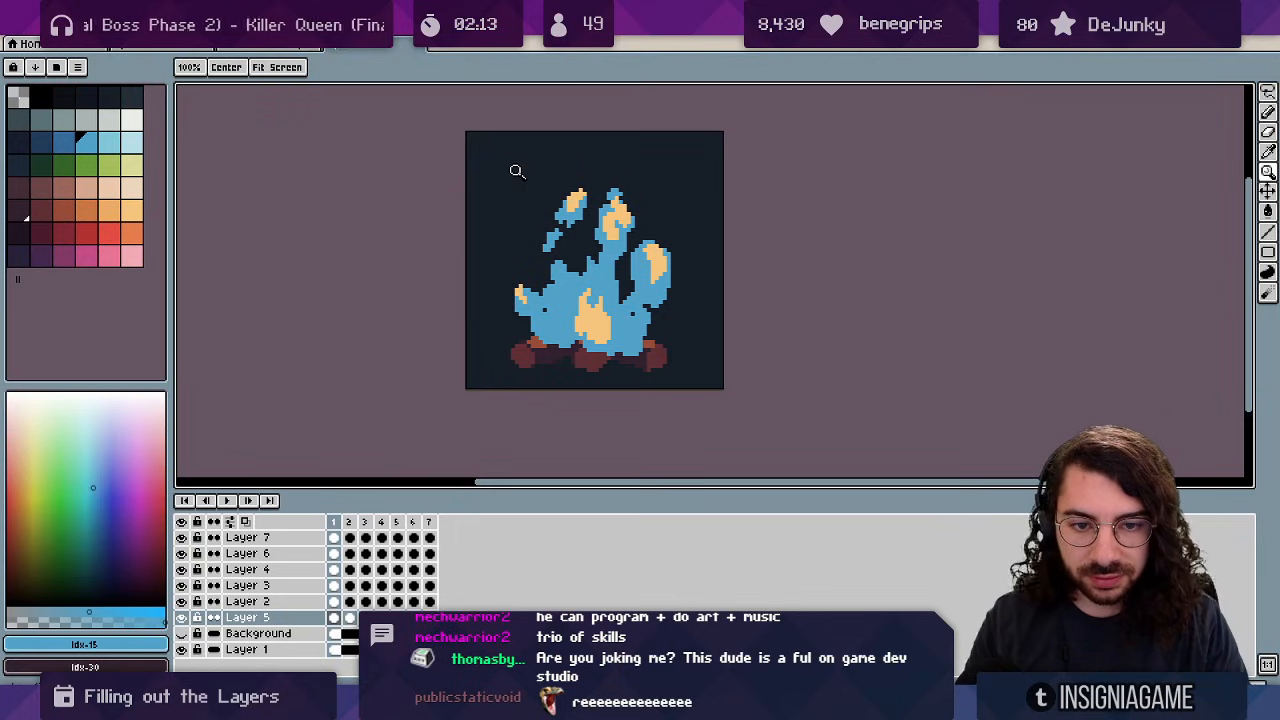
key(b)
alt+click(570, 269)
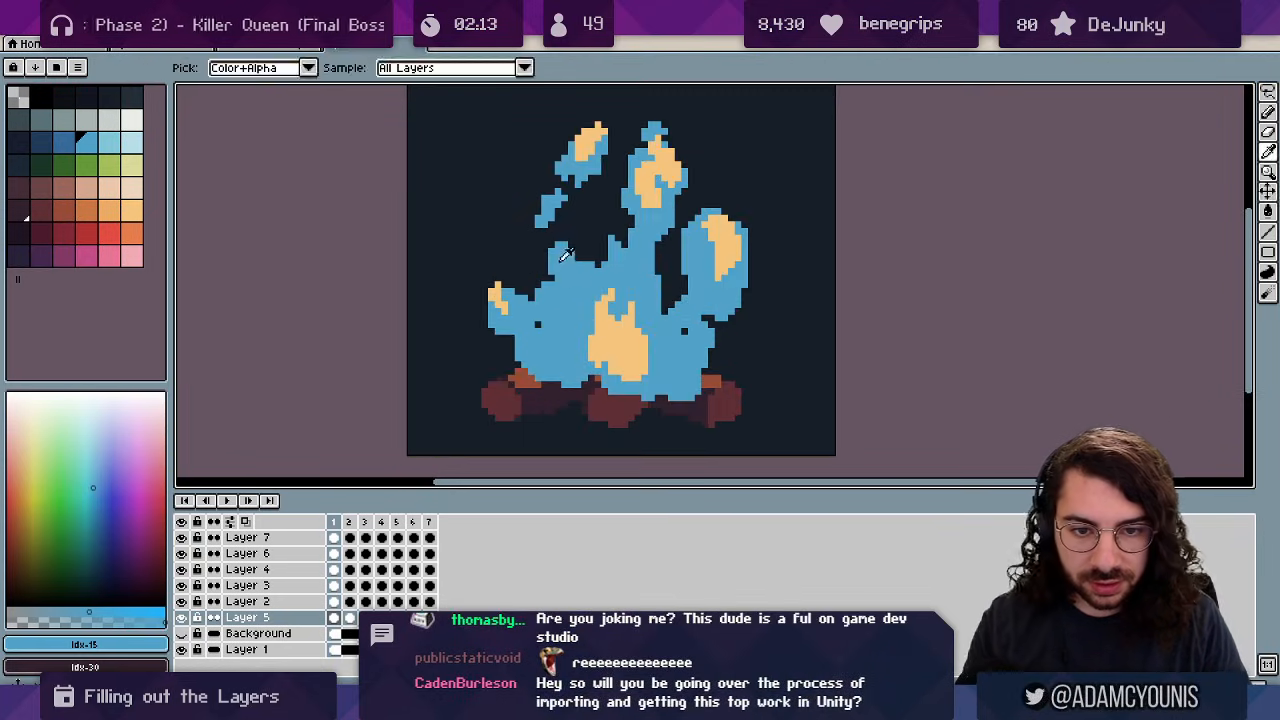
mouse_move(550, 258)
mouse_down()
mouse_move(541, 276)
mouse_move(570, 259)
mouse_up()
Zoom out and play the animation to preview the reshaped flame.
key(e)
key(z)
scroll(616, 214, down, 1)
drag(653, 105, 592, 139)
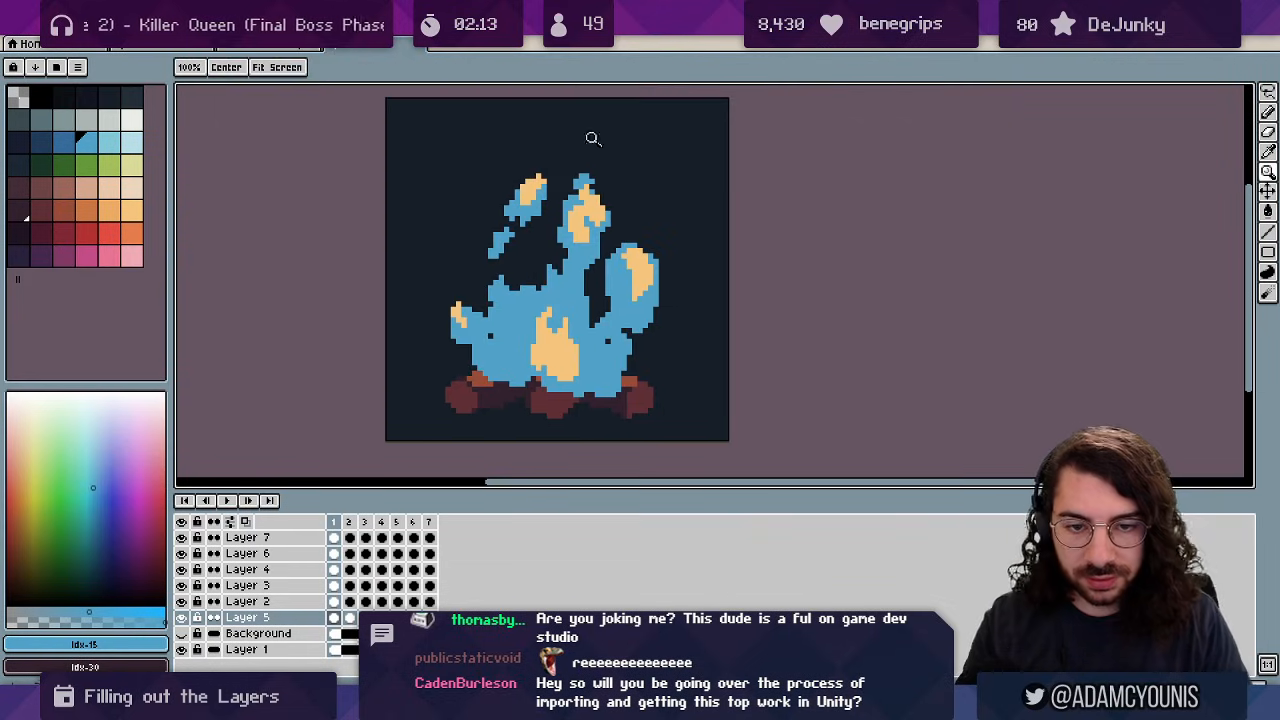
key(Return)
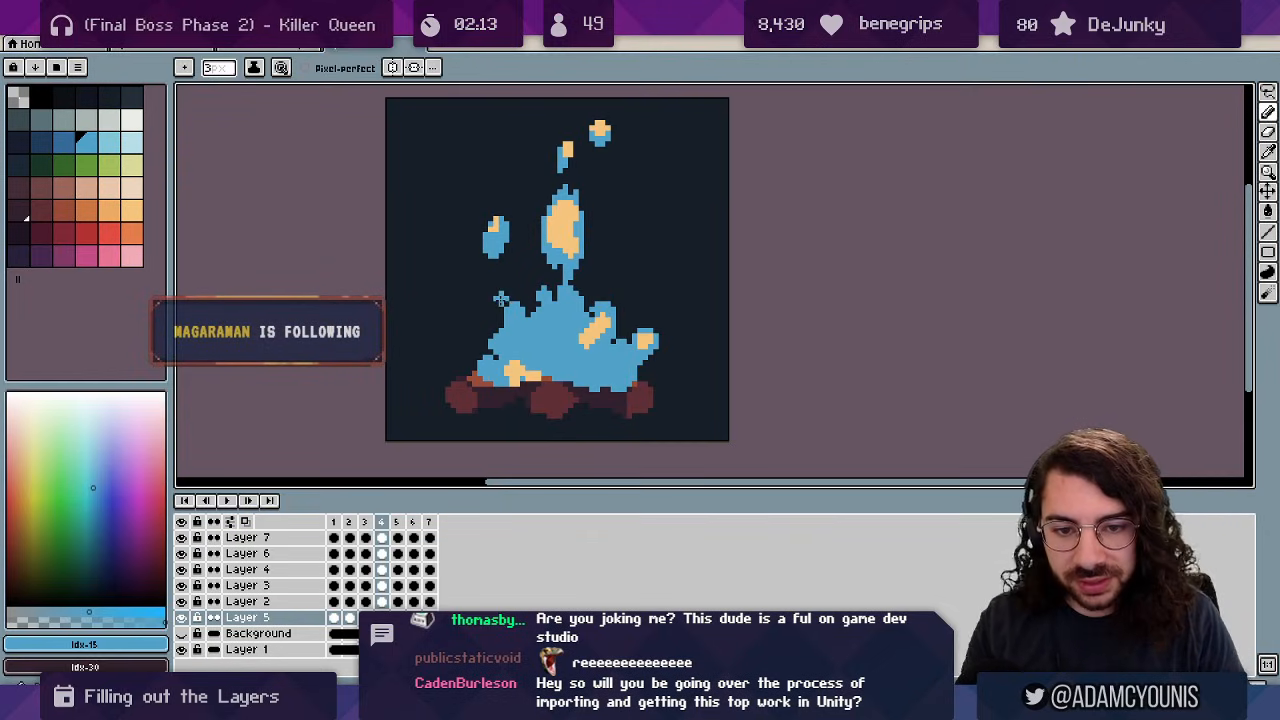
key(b)
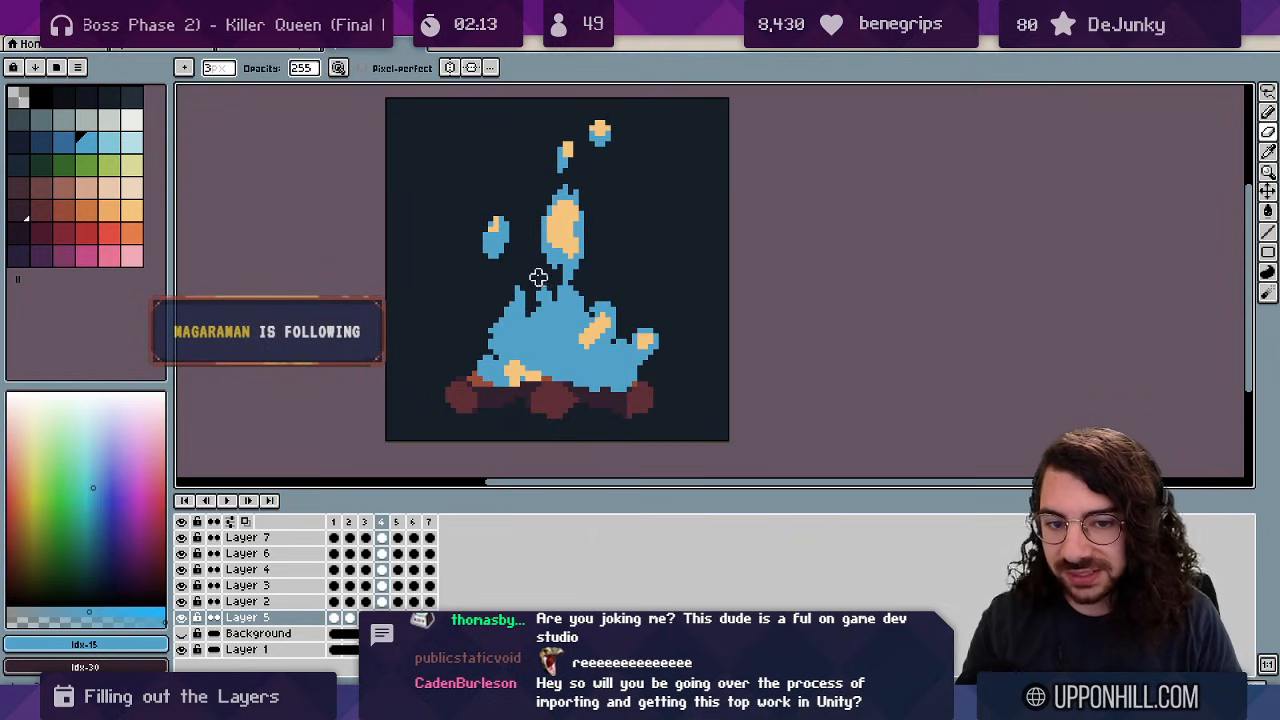
key(e)
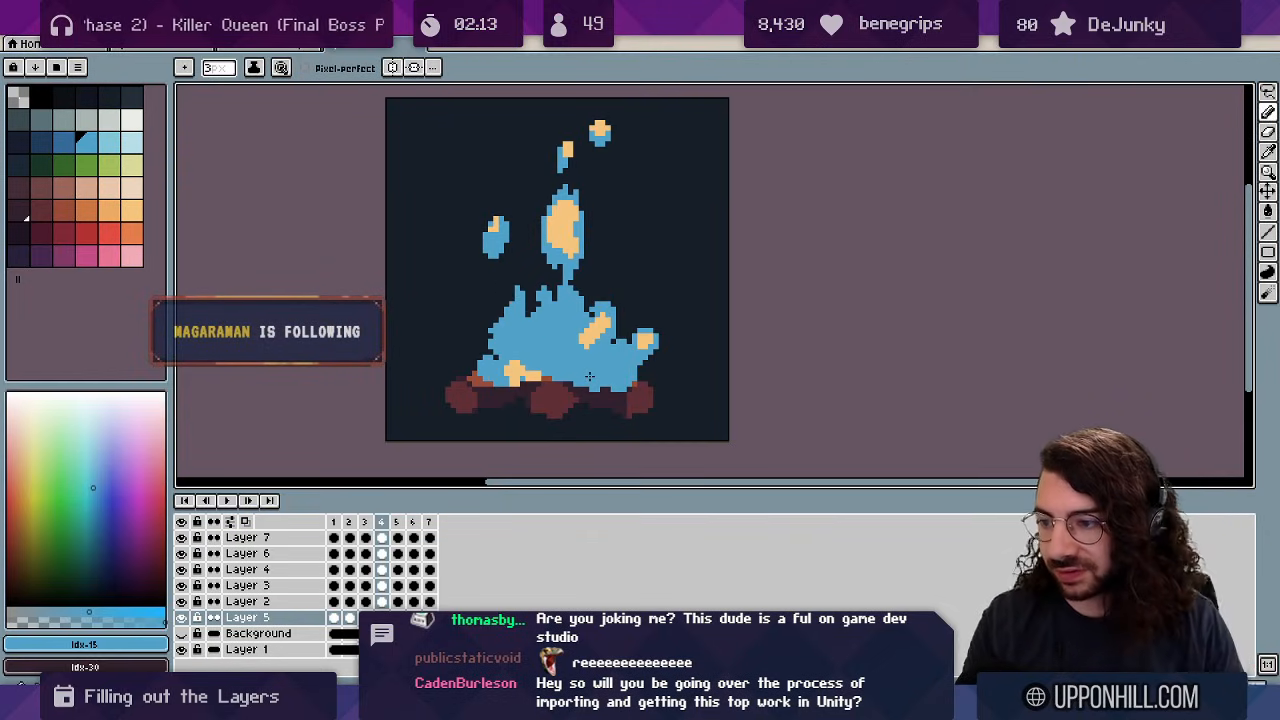
key(z)
scroll(648, 254, down, 4)
drag(655, 196, 605, 246)
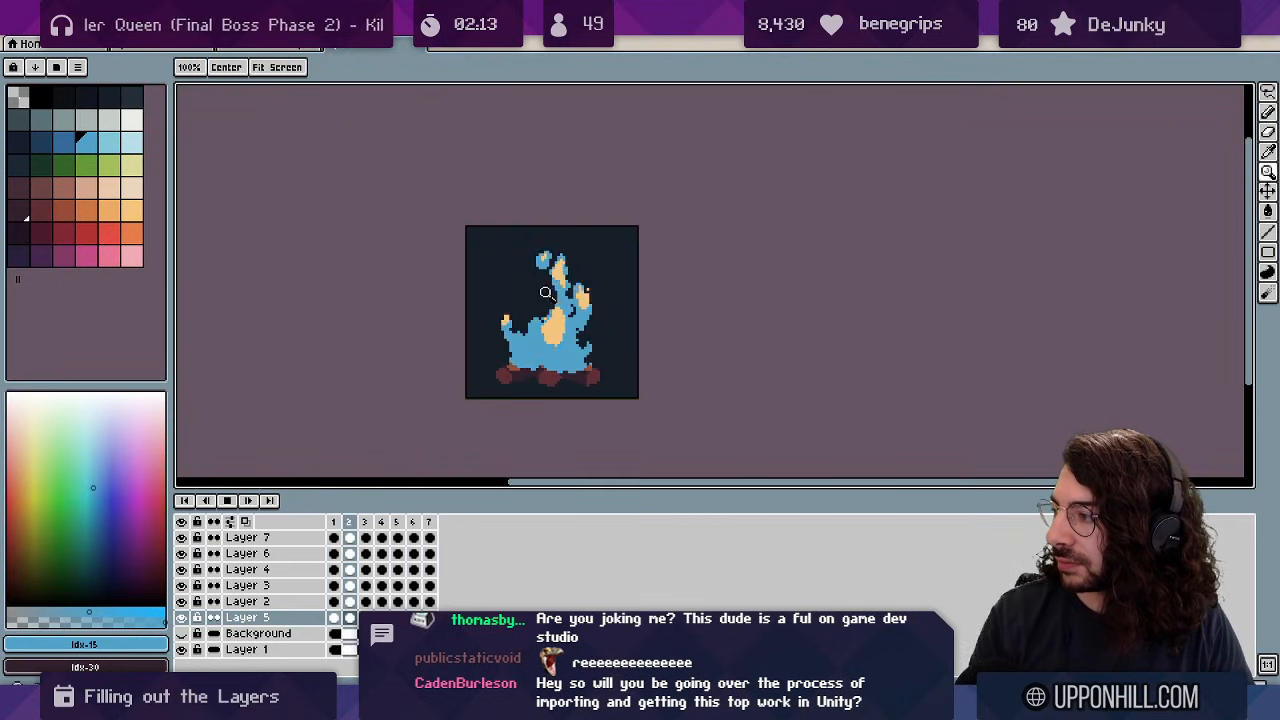
Zoom in on the flame and compare frames 4 through 6.
scroll(536, 297, up, 2)
key(m)
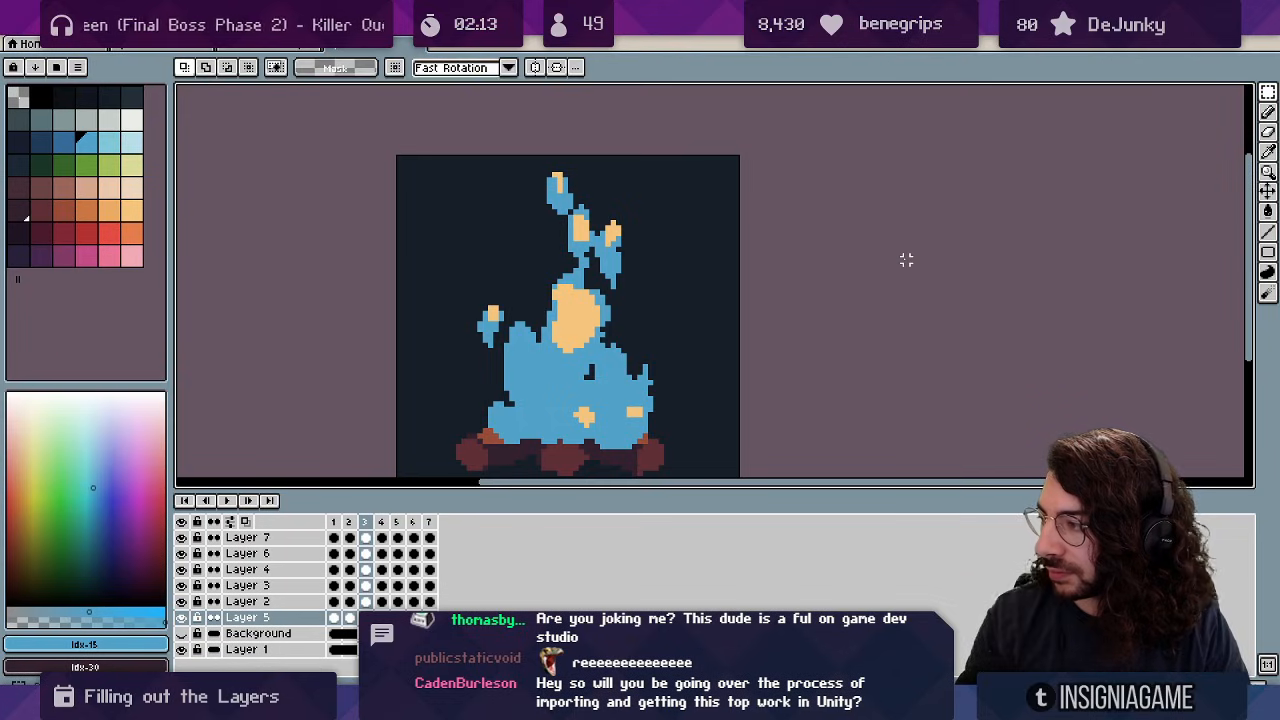
key(Right)
key(Right)
key(Right)
key(z)
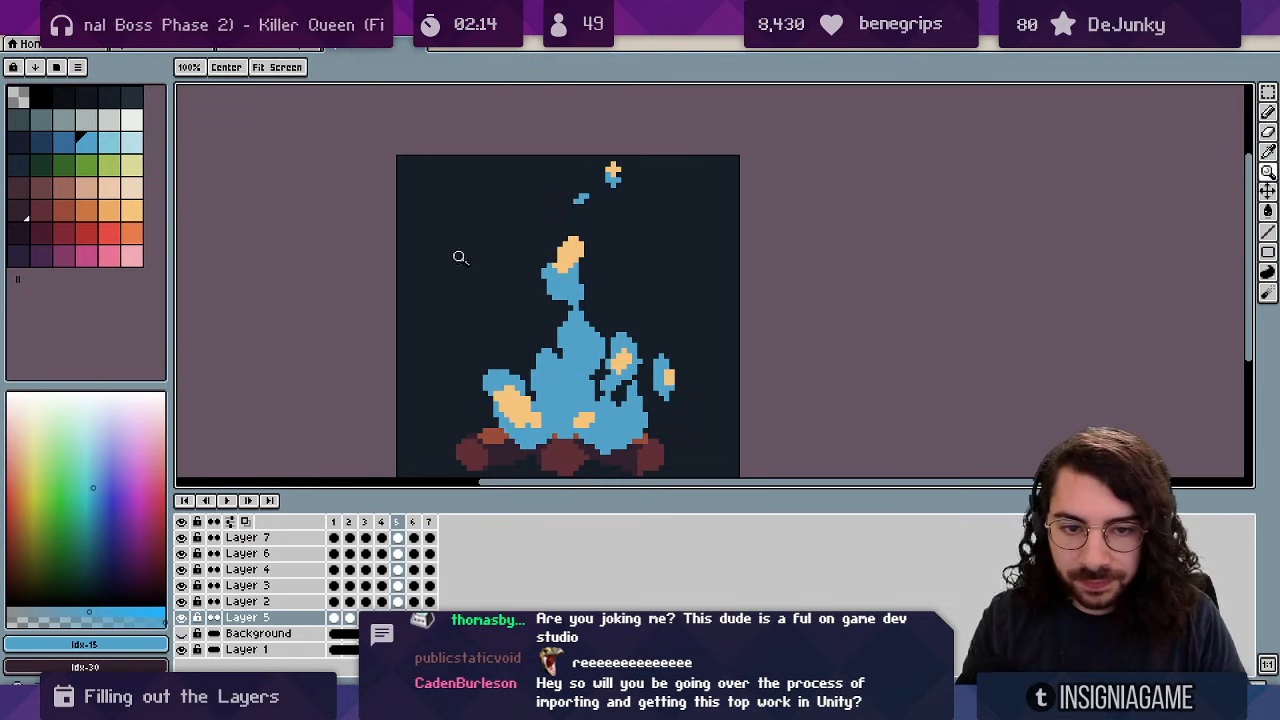
scroll(502, 266, up, 1)
drag(556, 302, 524, 293)
key(Left)
click(1268, 112)
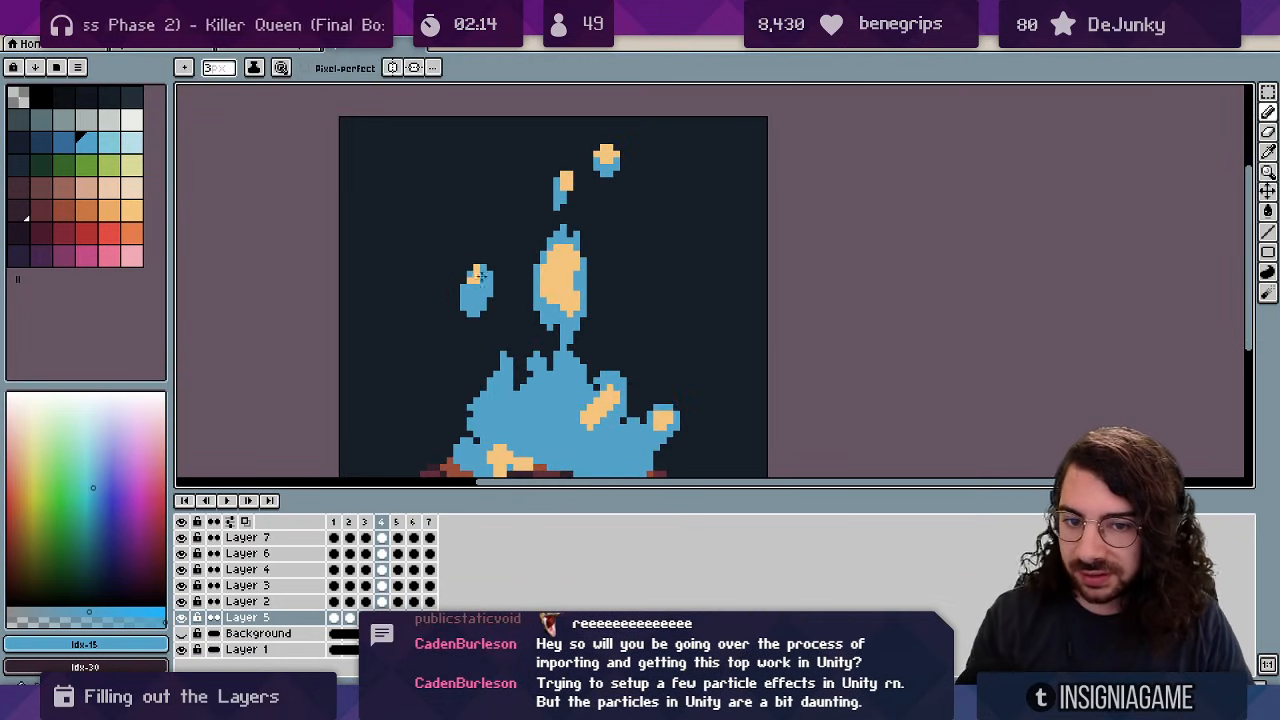
key(Right)
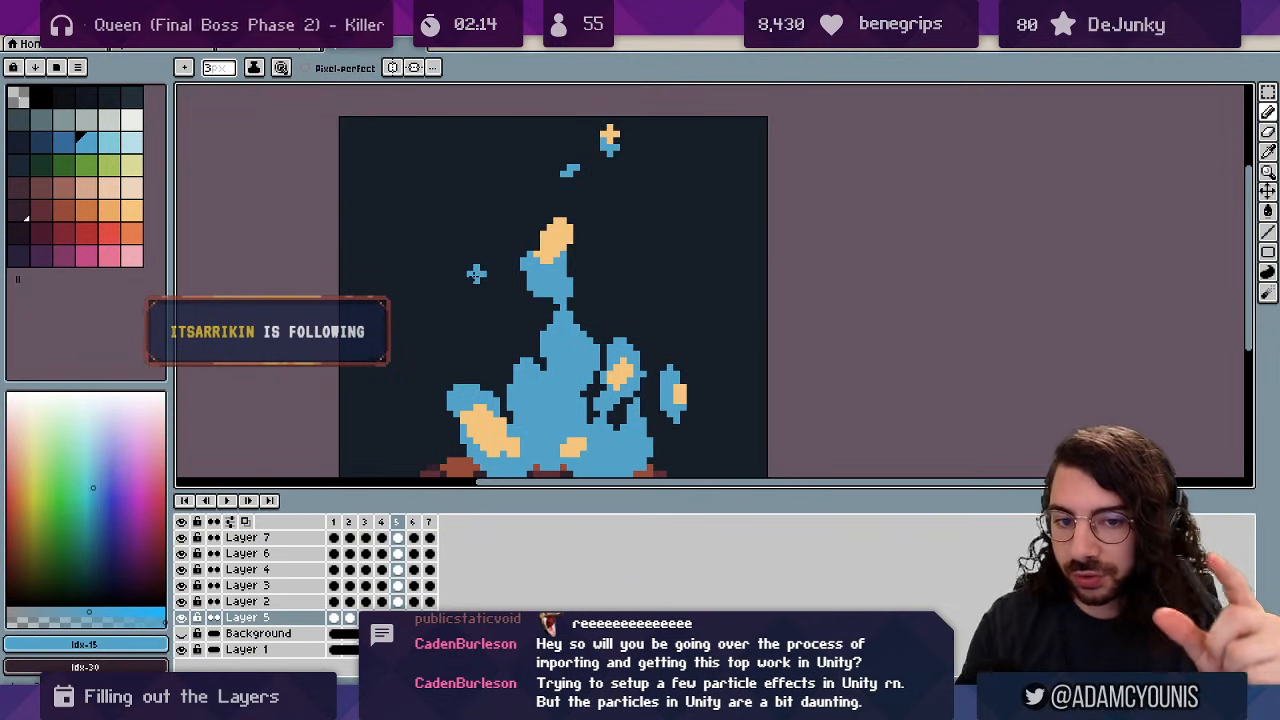
key(Left)
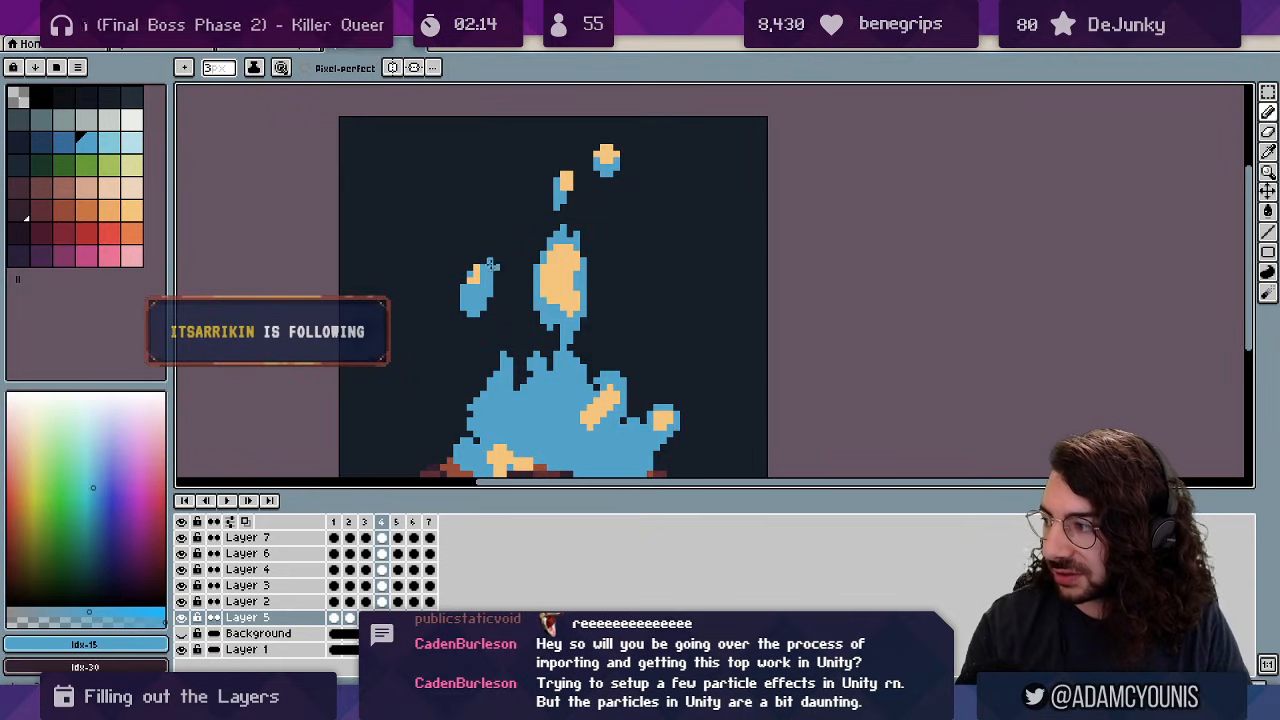
key(Right)
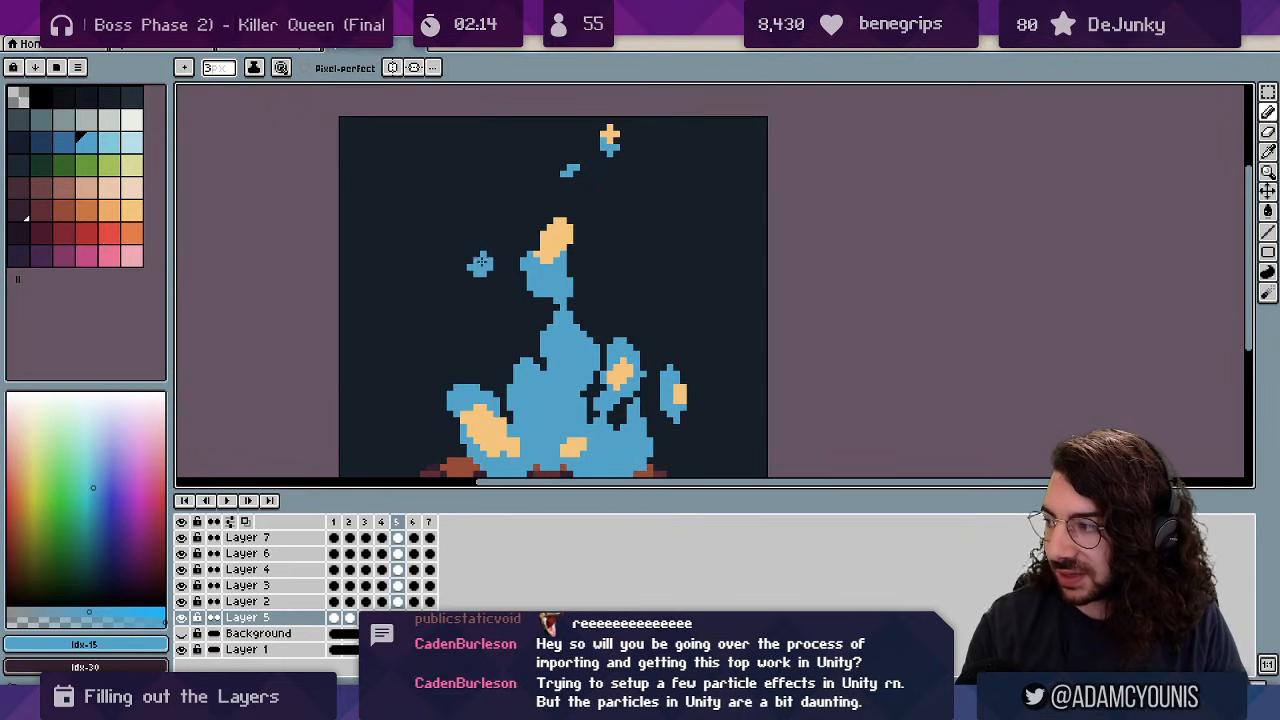
key(Right)
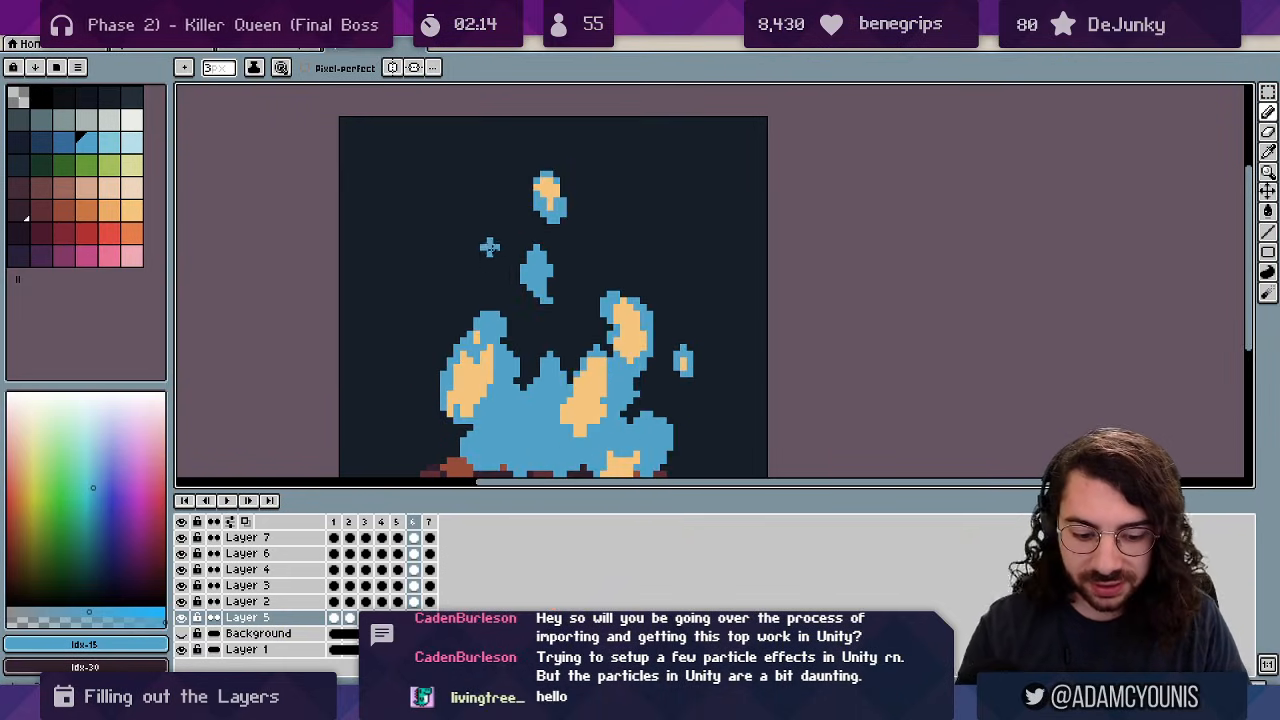
Shrink the brush to 2px and add blue pixels to frame 6's small wisp.
key(bracketleft)
key(bracketright)
key(minus)
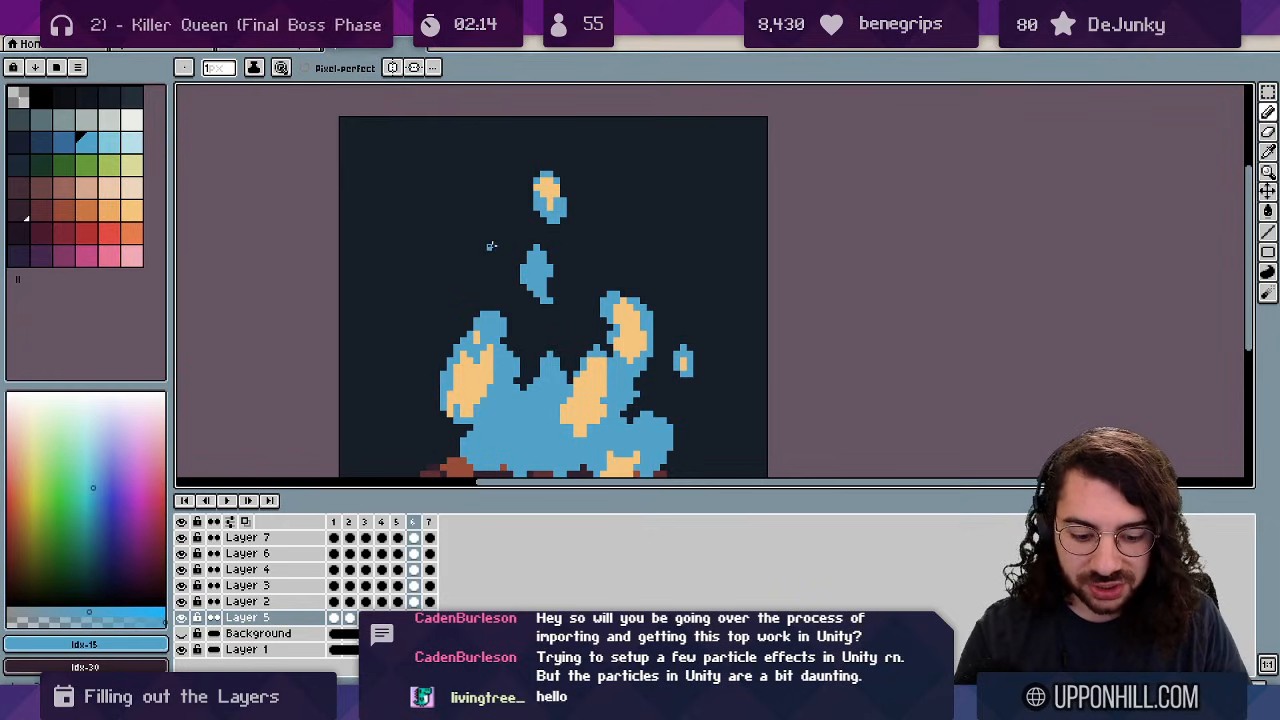
key(Left)
key(Right)
drag(486, 252, 496, 241)
Flip between frames 5, 6, 7 and 1 comparing the wisps, panning up to the logs.
key(Left)
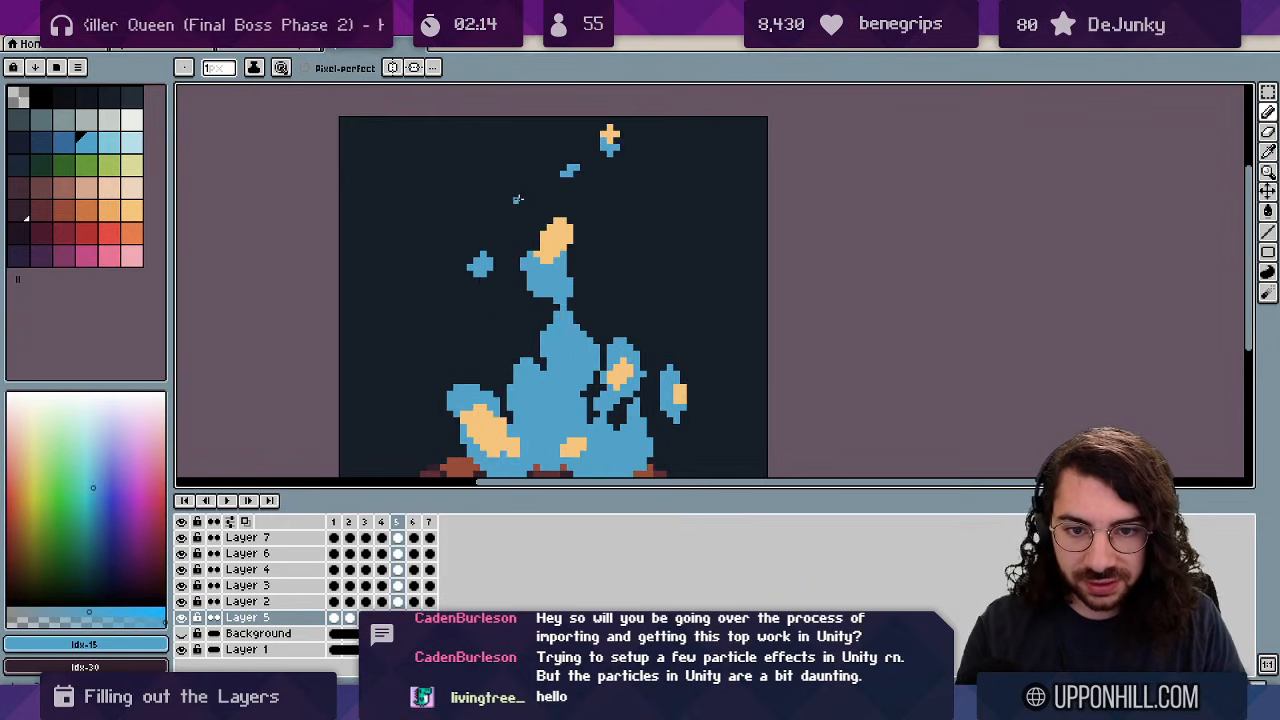
key(Right)
key(Left)
key(Left)
key(Left)
key(Right)
key(Right)
key(Right)
key(Left)
key(Left)
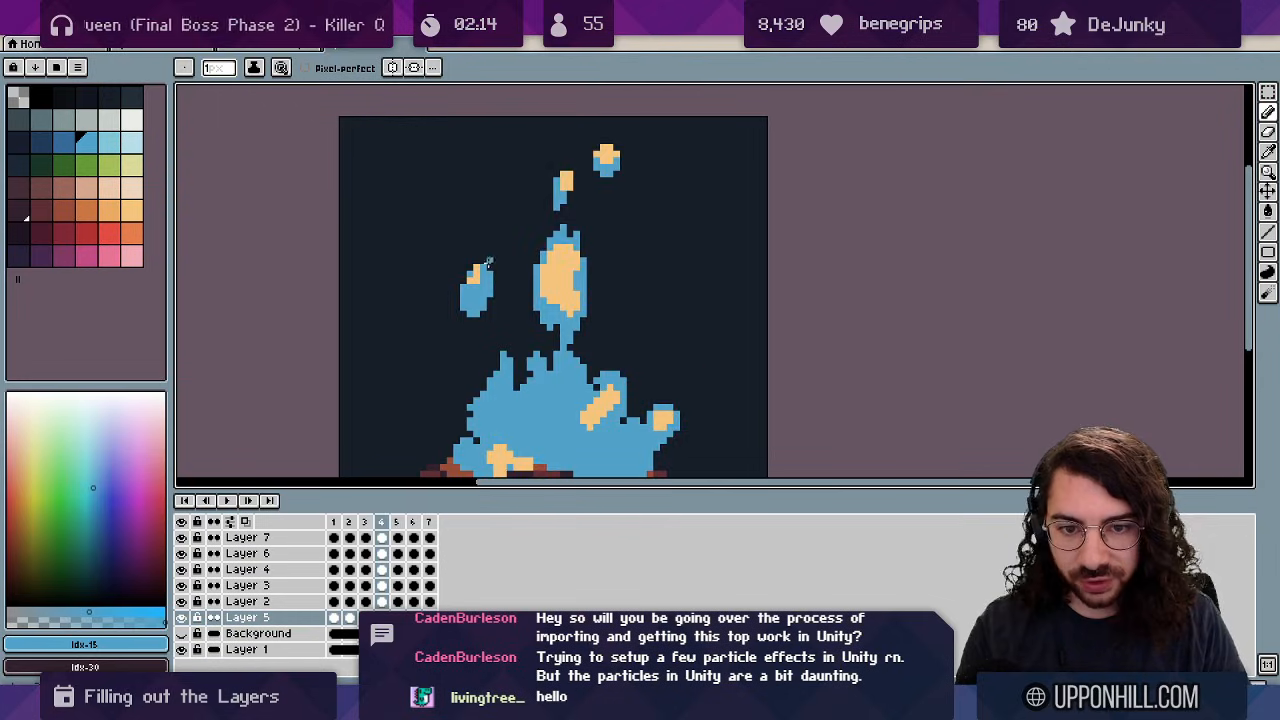
key(Right)
key(Right)
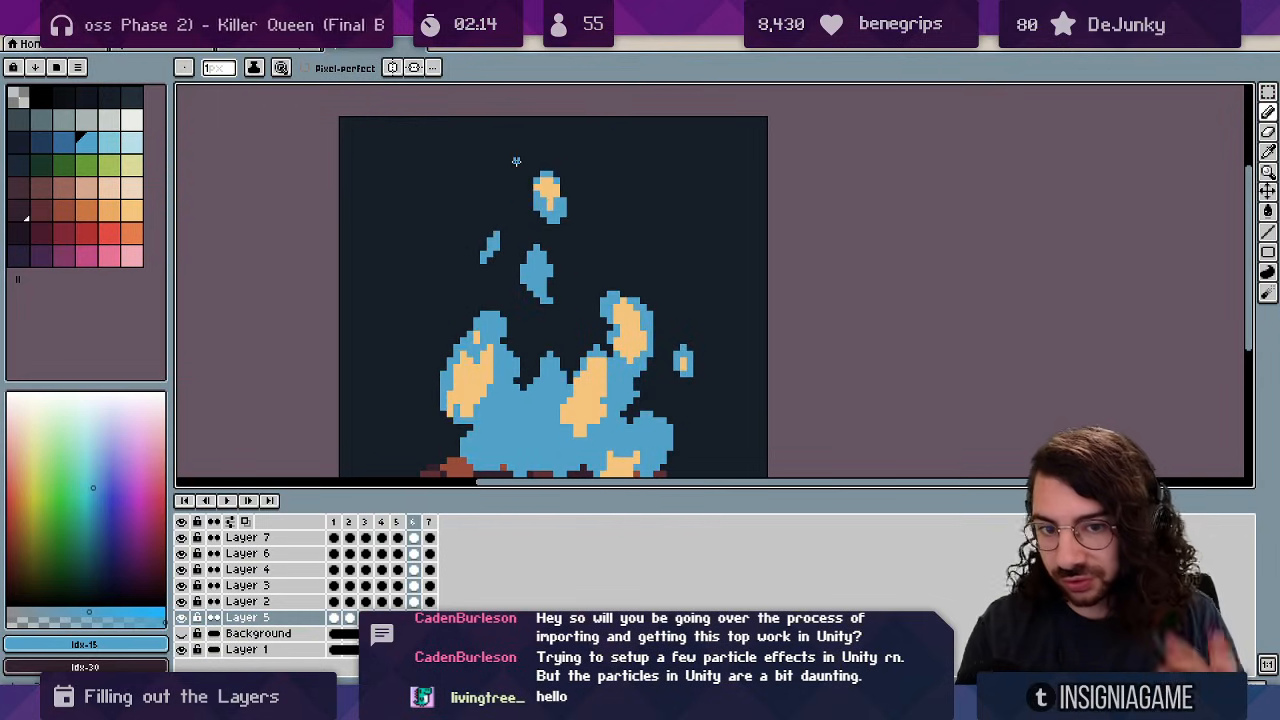
key(Right)
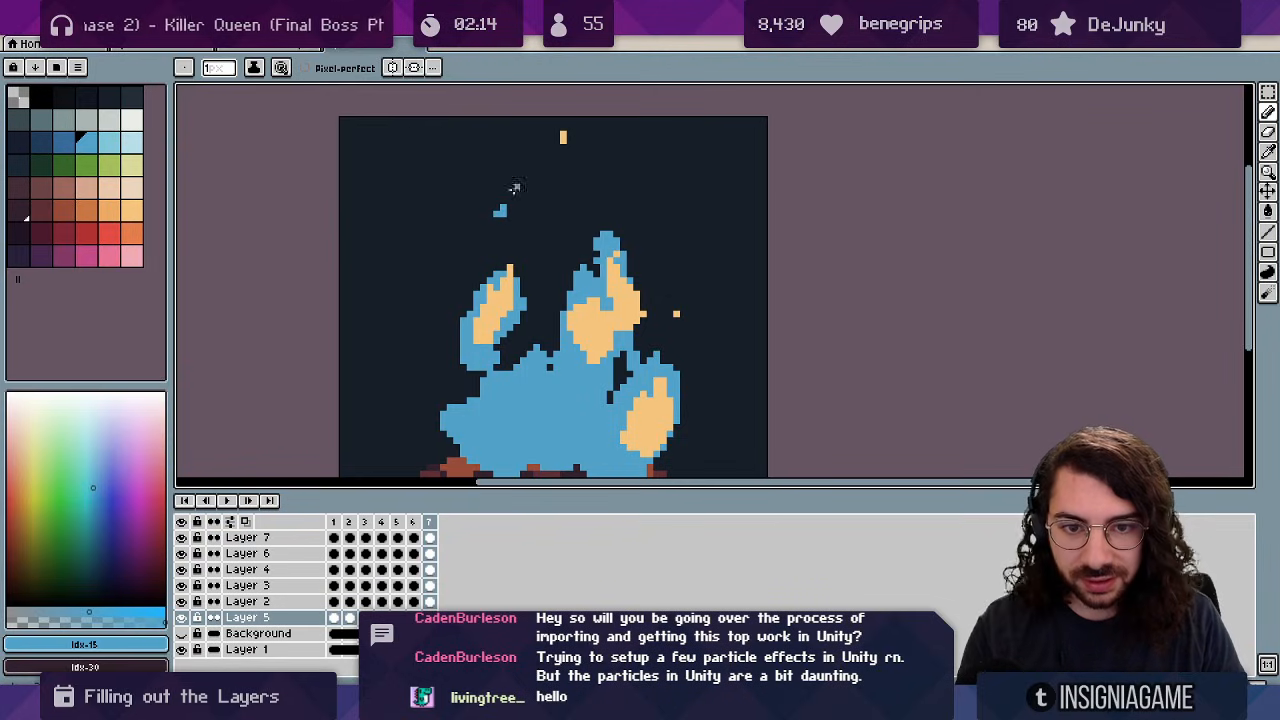
key(Left)
key(Right)
key(Right)
key(Right)
key(Left)
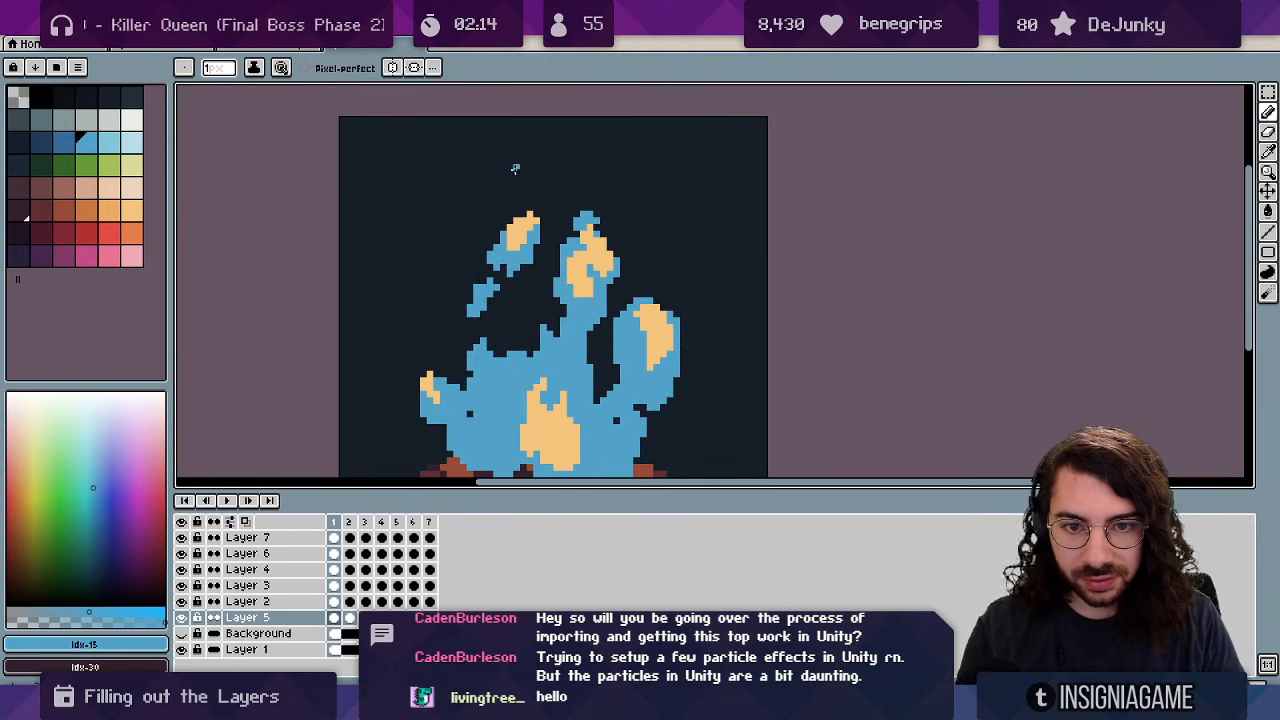
drag(516, 284, 514, 247)
key(Right)
key(Right)
key(Right)
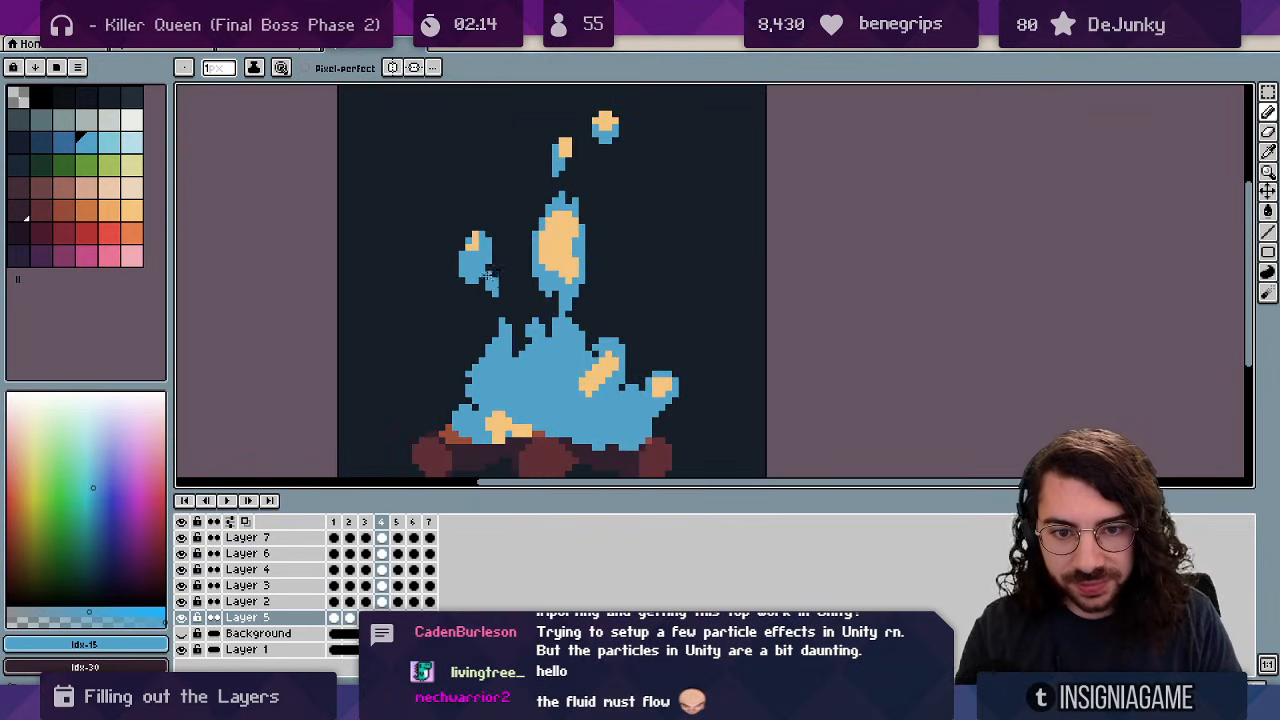
key(Right)
key(Right)
key(Right)
key(Right)
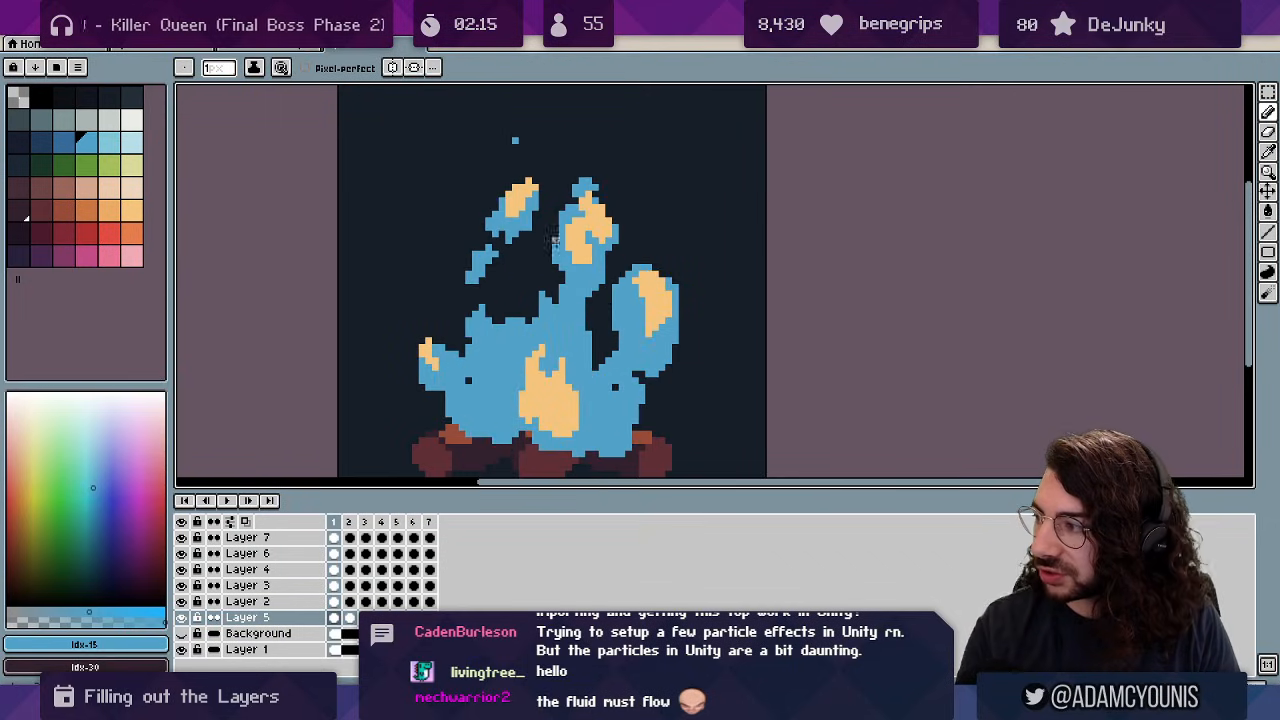
key(Left)
key(Left)
key(Left)
key(Right)
key(Right)
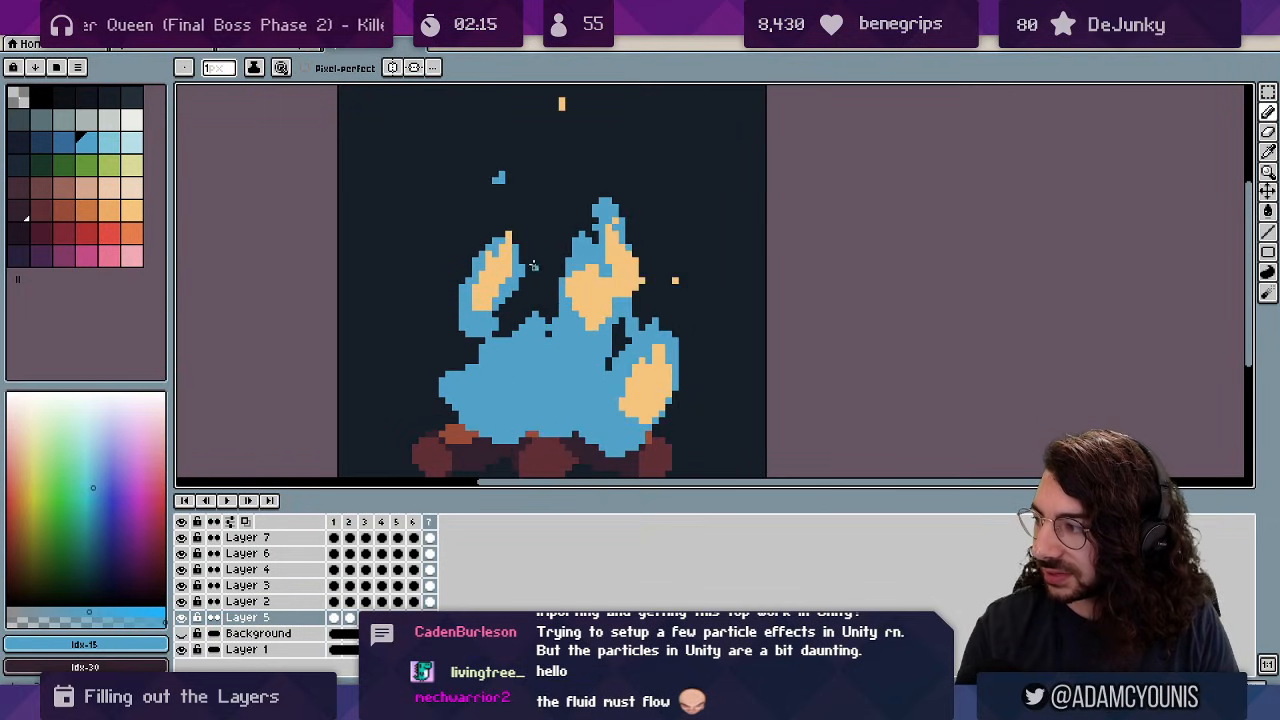
key(Left)
key(Left)
key(Left)
key(Right)
key(Right)
key(Right)
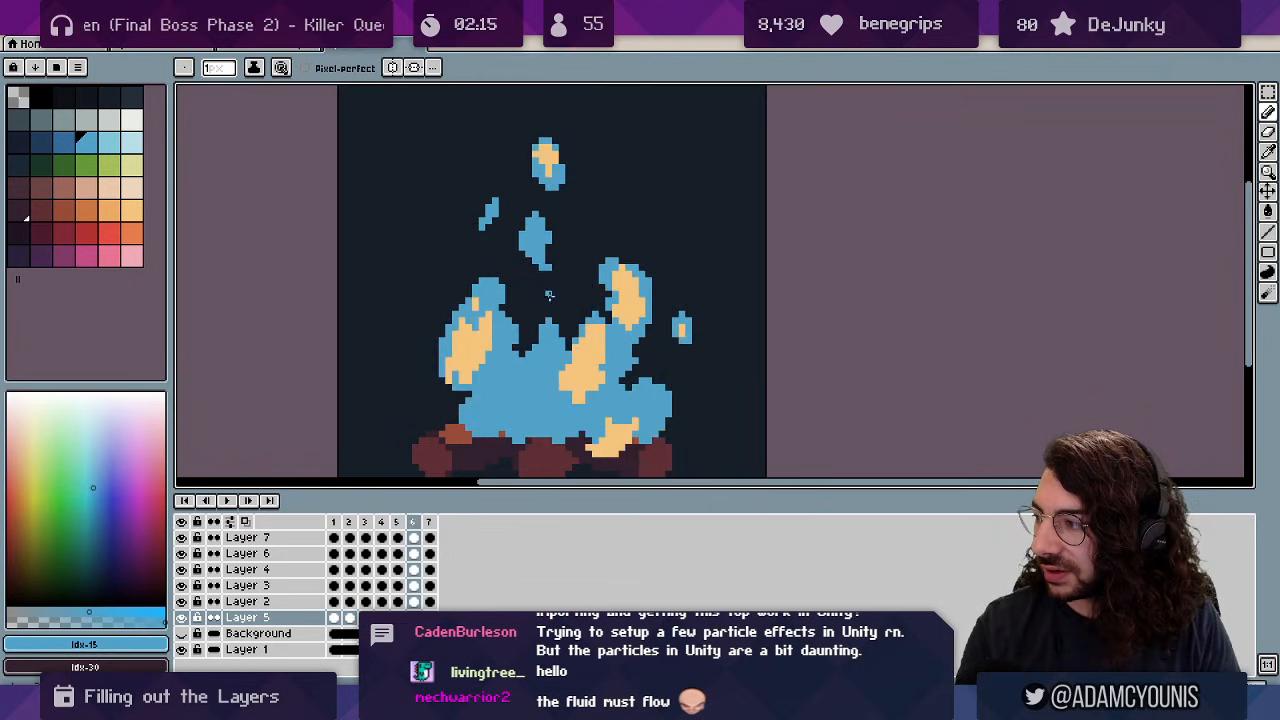
key(Left)
key(Left)
key(Right)
key(Right)
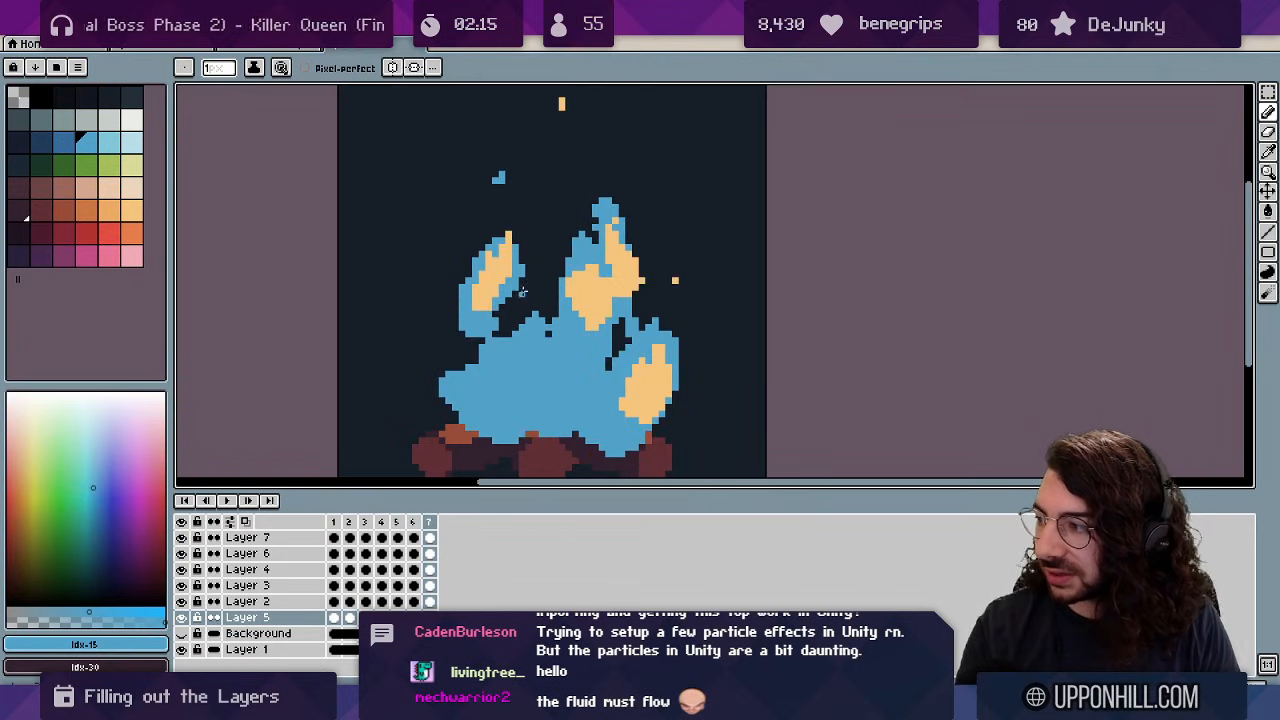
Step to frame 3 and add blue pixels to the small blob's upper left.
key(Right)
key(Right)
key(Left)
key(Left)
key(Left)
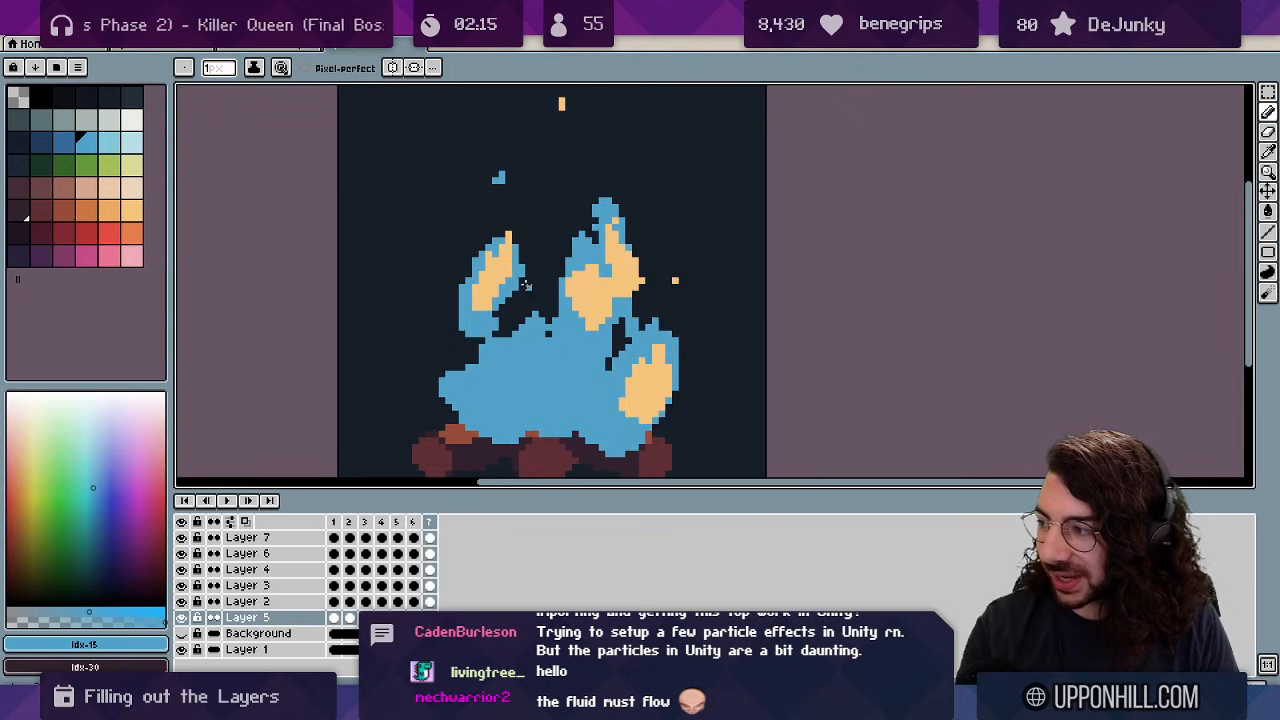
key(Right)
key(Left)
key(Right)
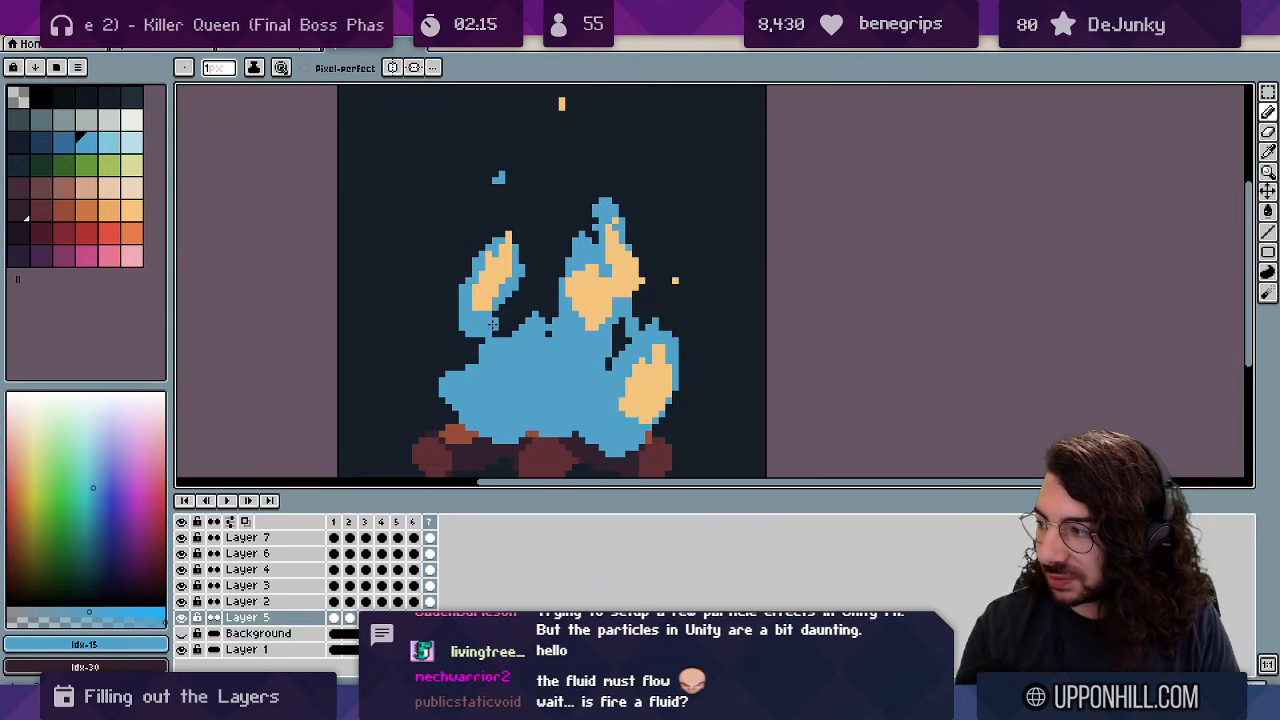
key(Right)
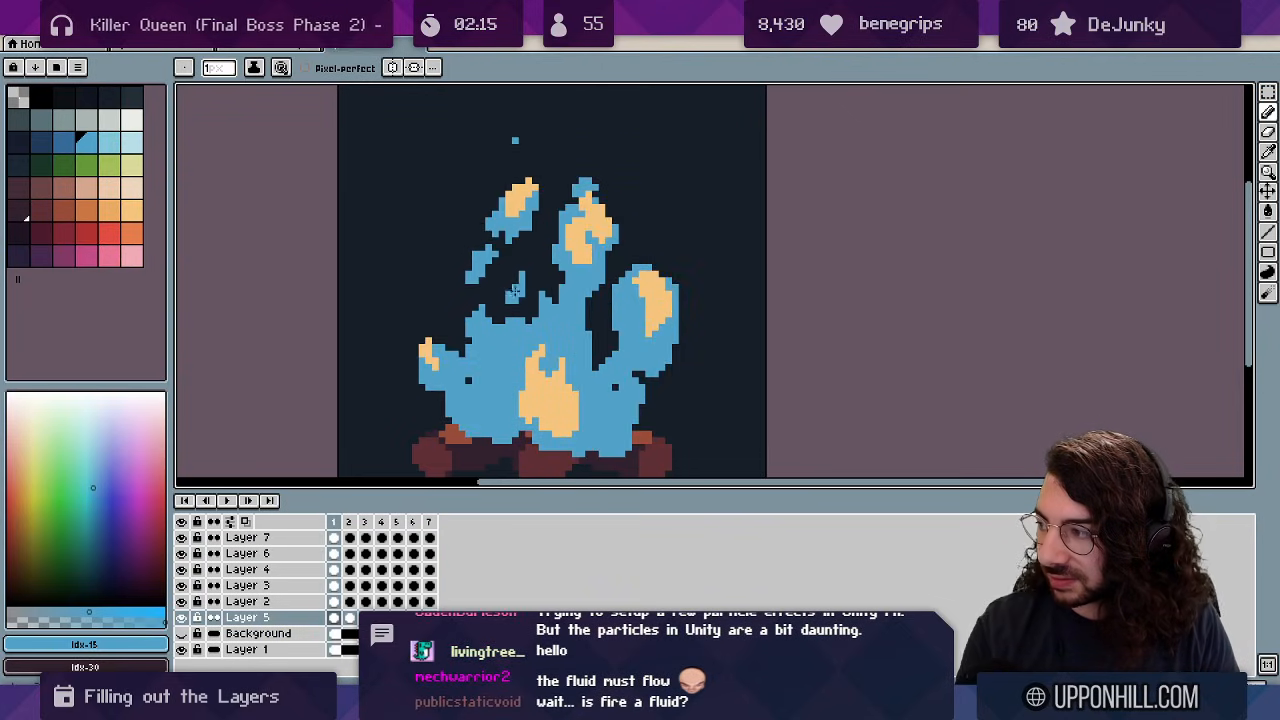
key(Right)
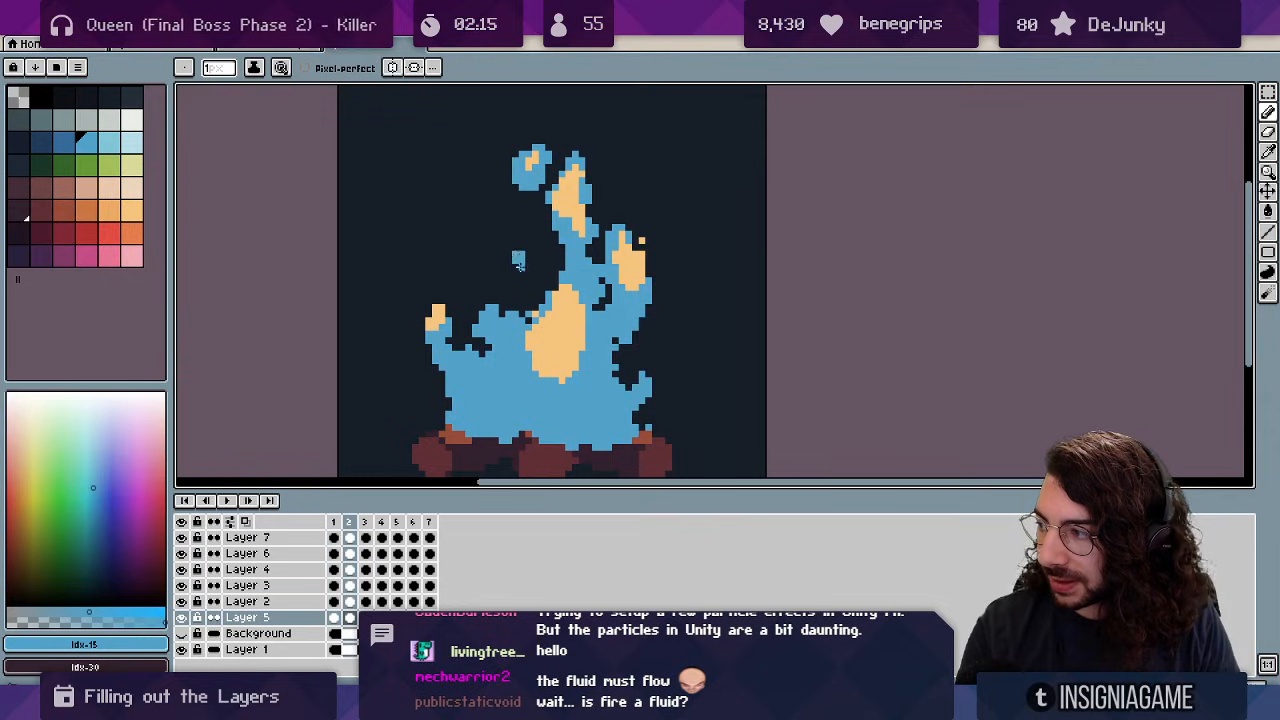
key(Right)
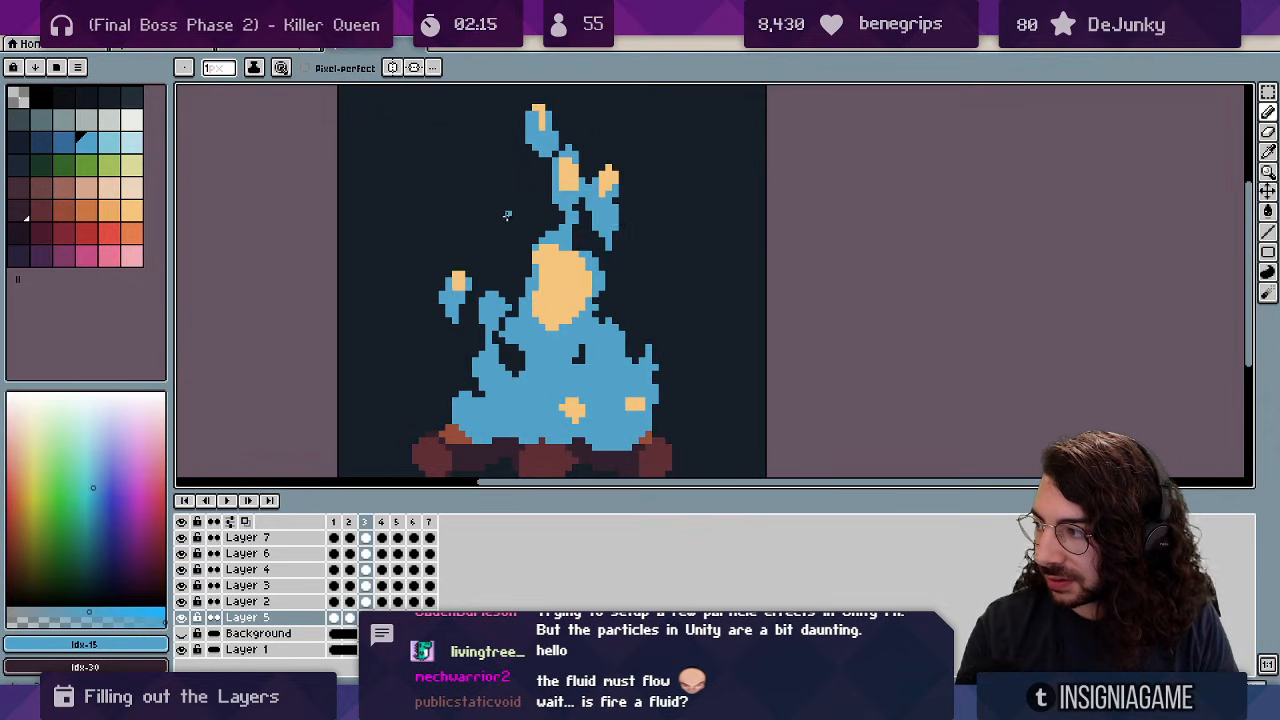
key(Right)
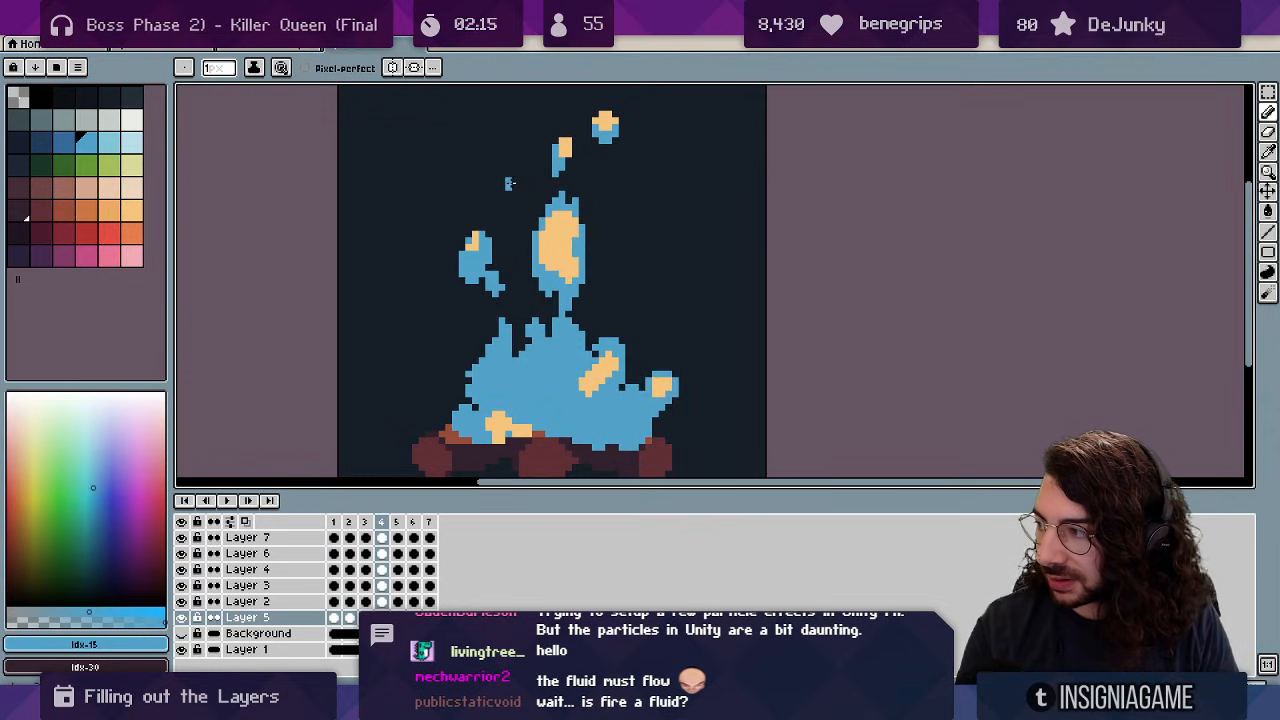
key(Left)
key(Left)
key(Left)
key(Left)
key(Right)
key(Right)
key(Right)
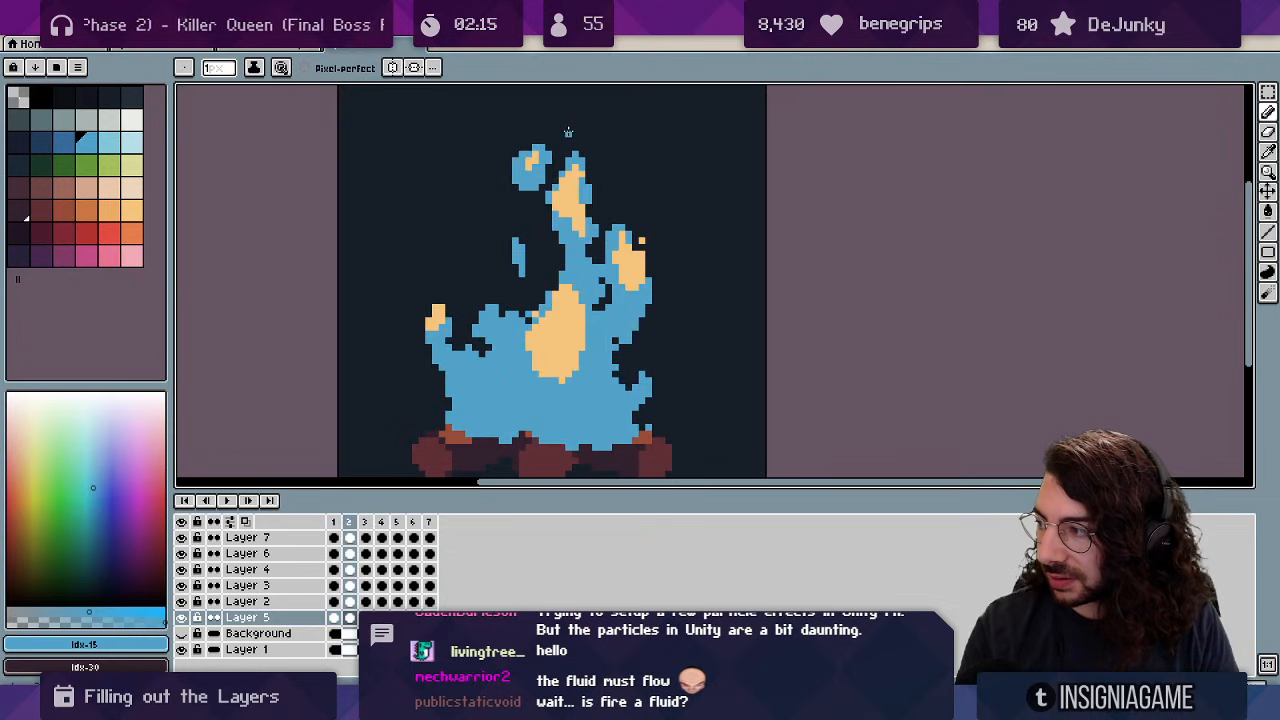
key(Left)
key(Right)
drag(503, 207, 495, 207)
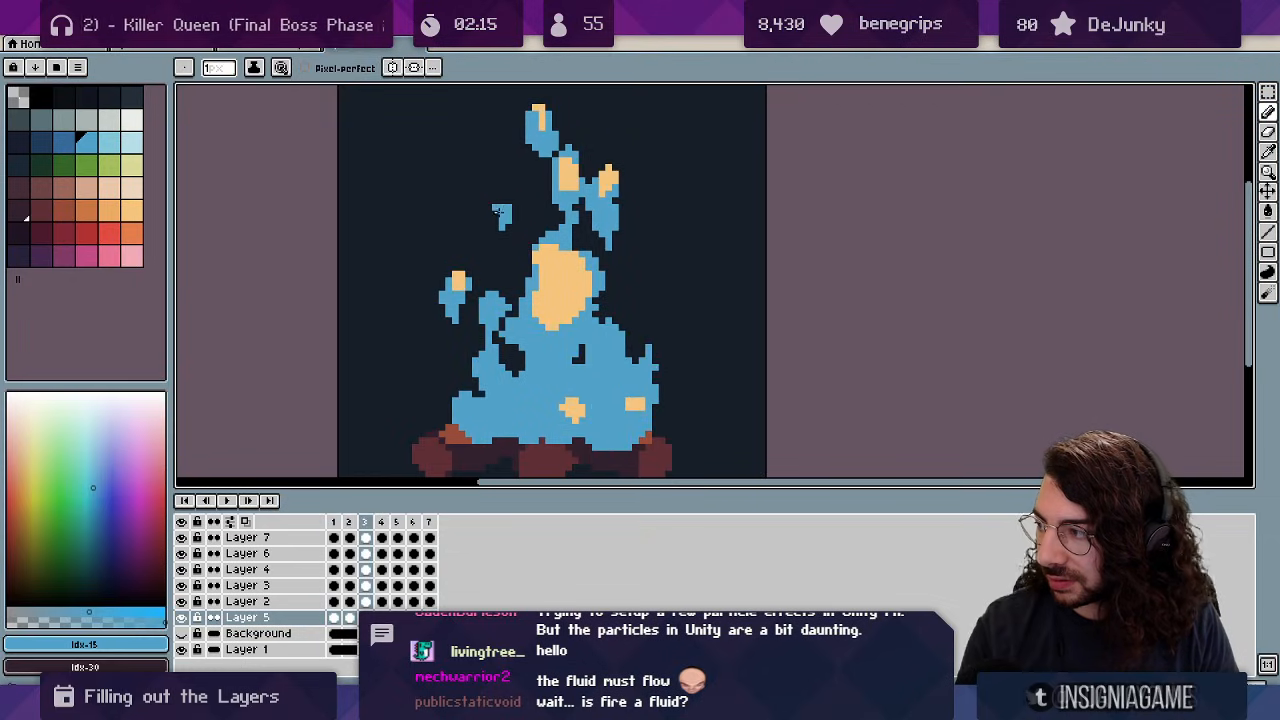
key(b)
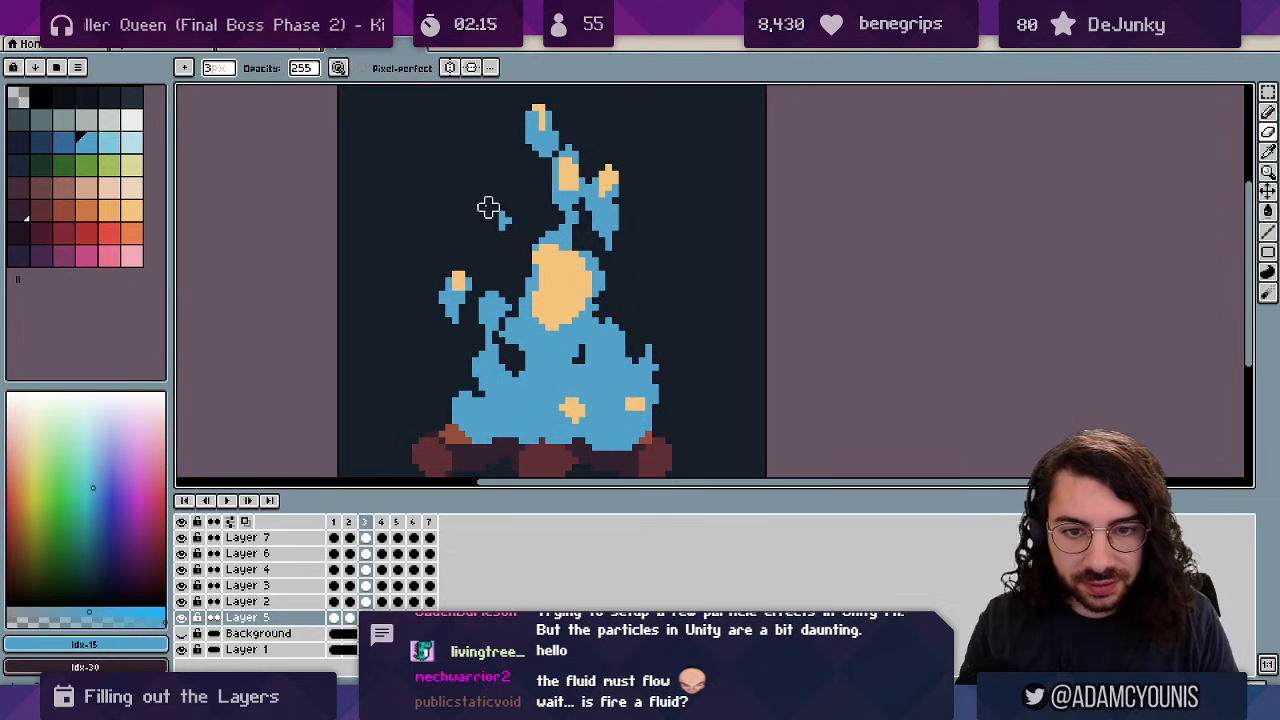
key(e)
Zoom out and play the looping campfire animation in the preview.
key(Right)
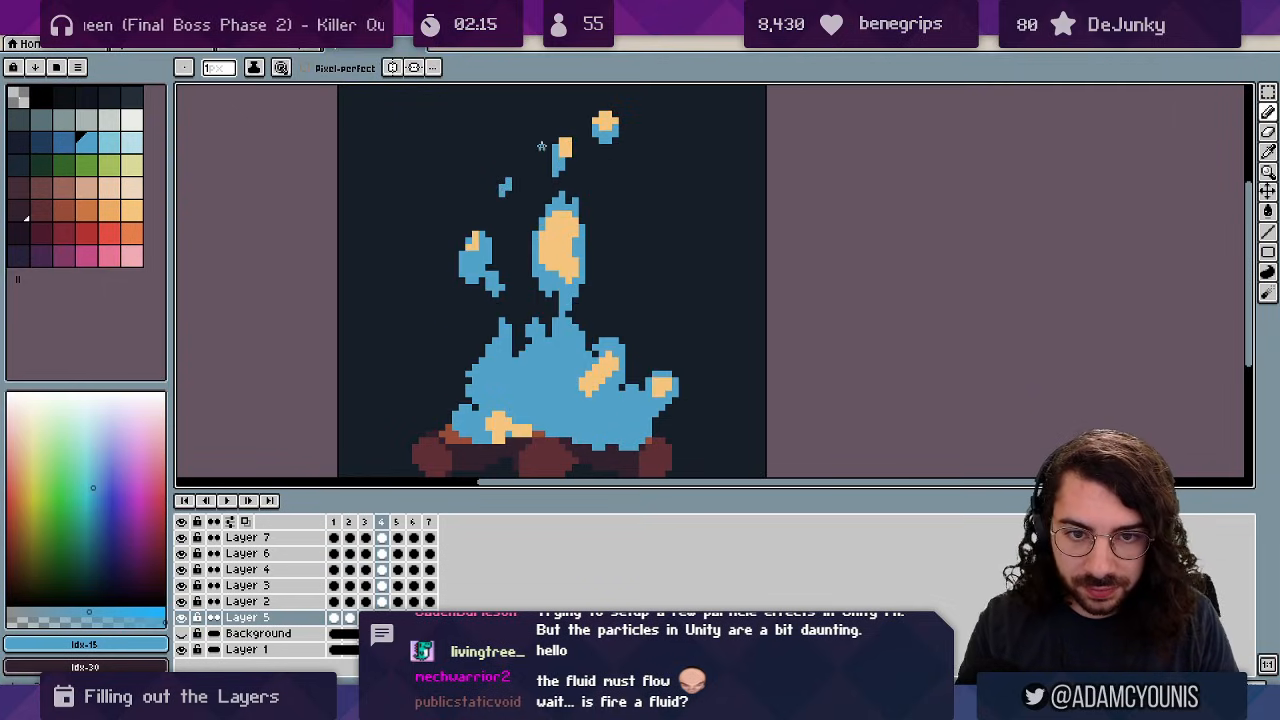
key(z)
scroll(549, 178, down, 3)
key(Return)
scroll(606, 158, up, 1)
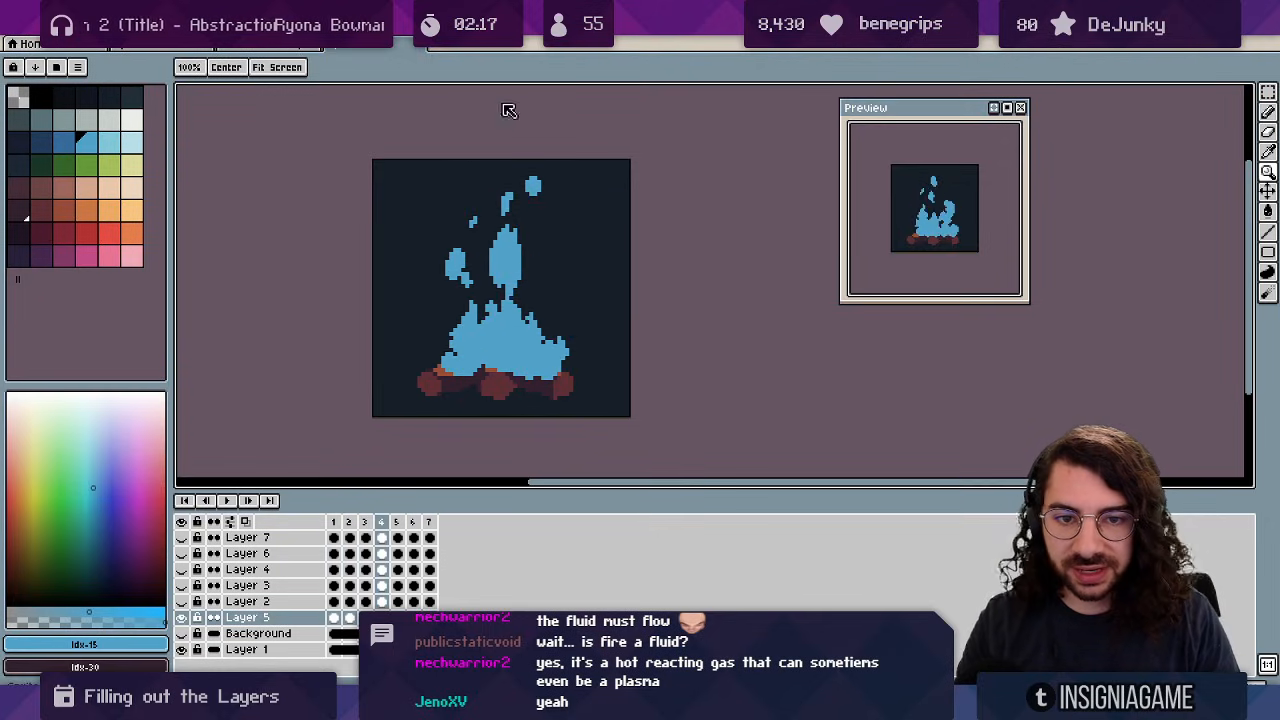
Zoom in on the fire and remove stray pixels from a flame tip on frame 2.
key(l)
key(Left)
key(Left)
key(Left)
key(Right)
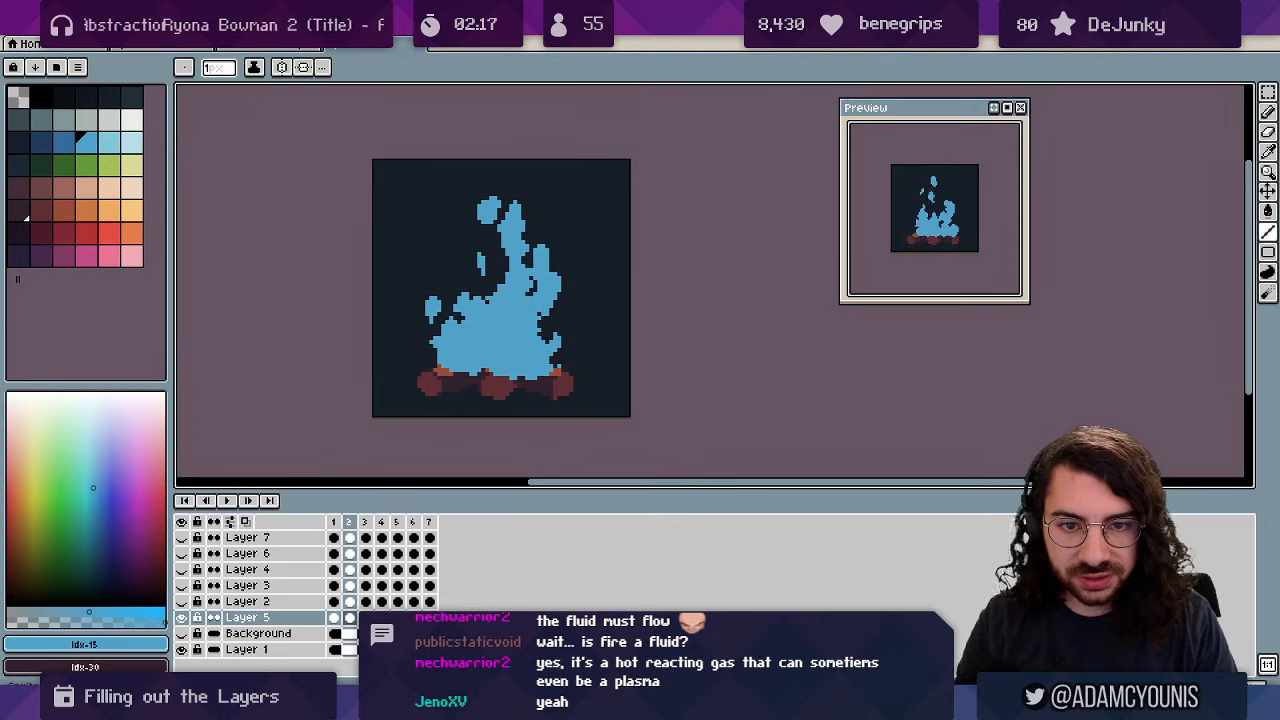
key(Left)
key(Left)
key(Right)
key(Right)
key(Left)
key(ctrl+space)
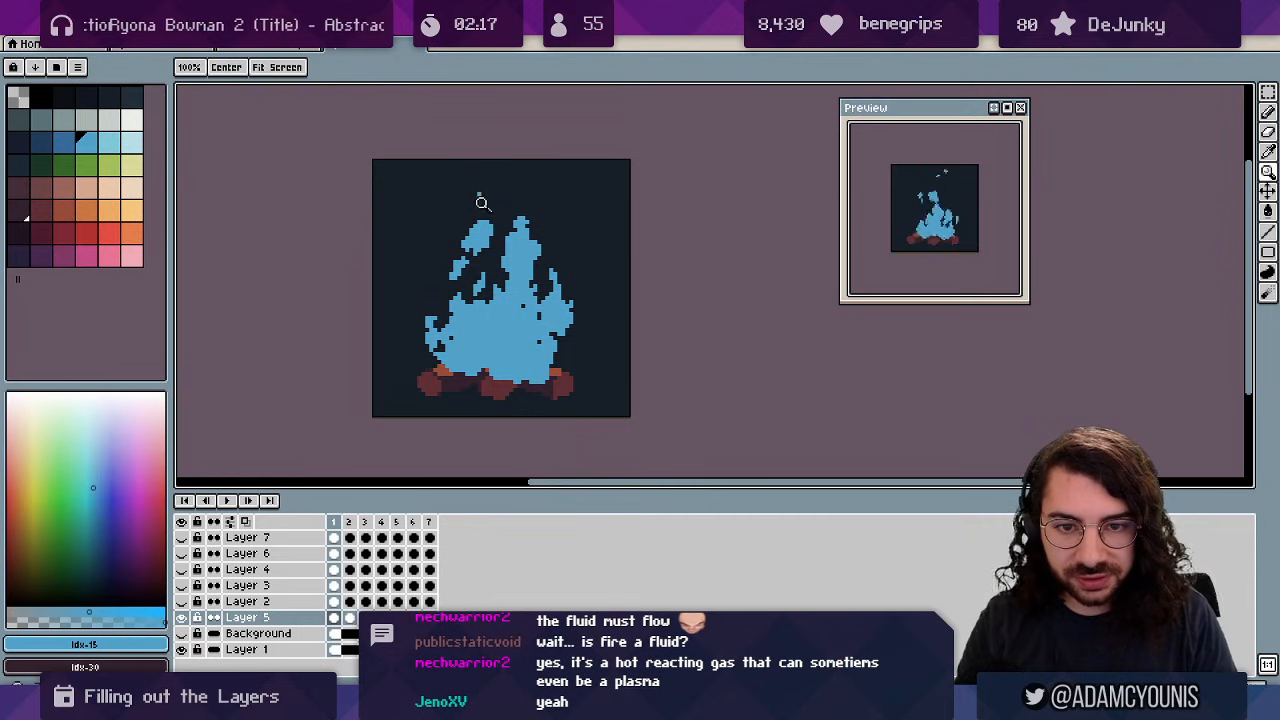
ctrl+click(479, 203)
key(b)
key(Right)
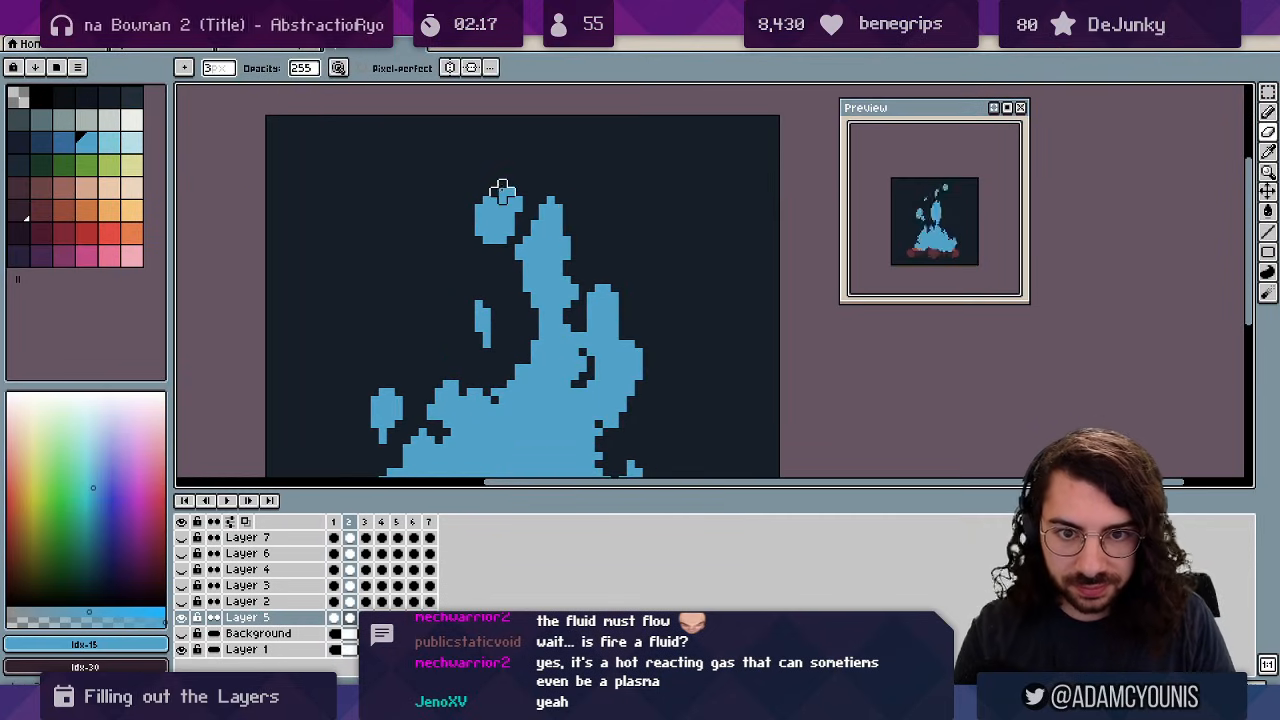
key(Right)
key(Left)
key(Left)
key(Right)
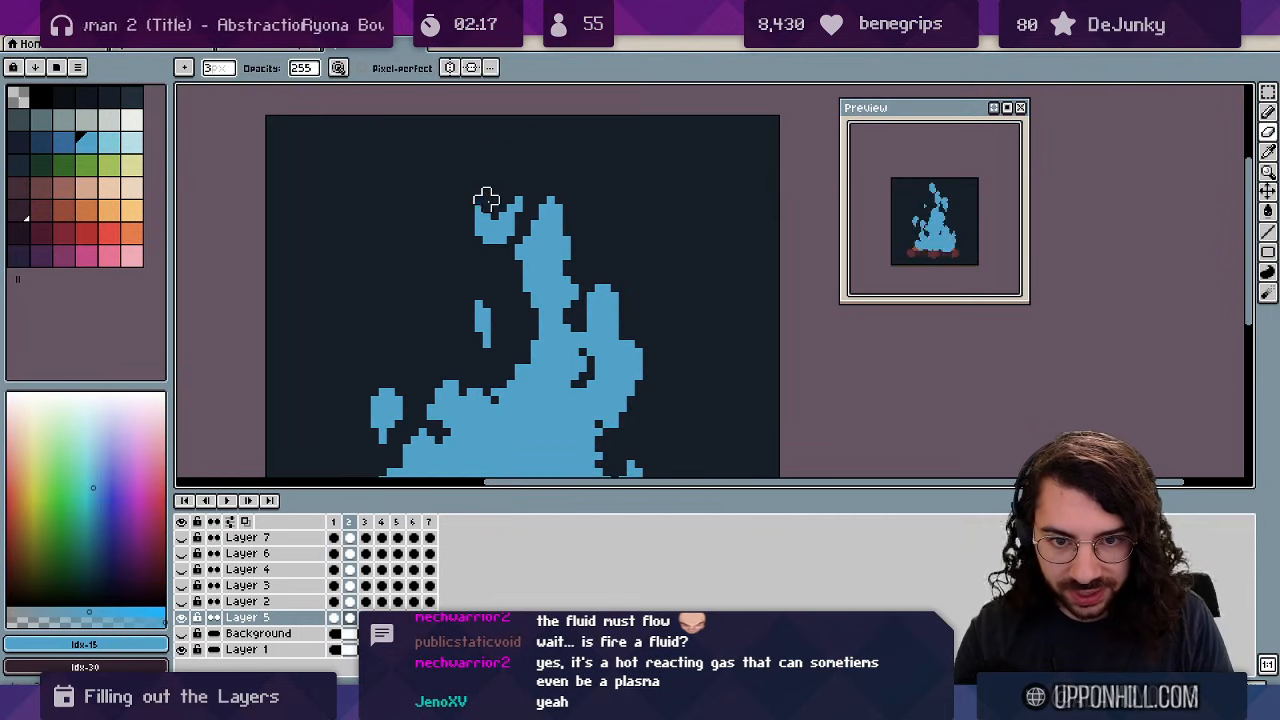
click(518, 200)
Zoom closely on the flame tips and draw a small blue ember above the flames on frame 4.
key(e)
key(Right)
key(Right)
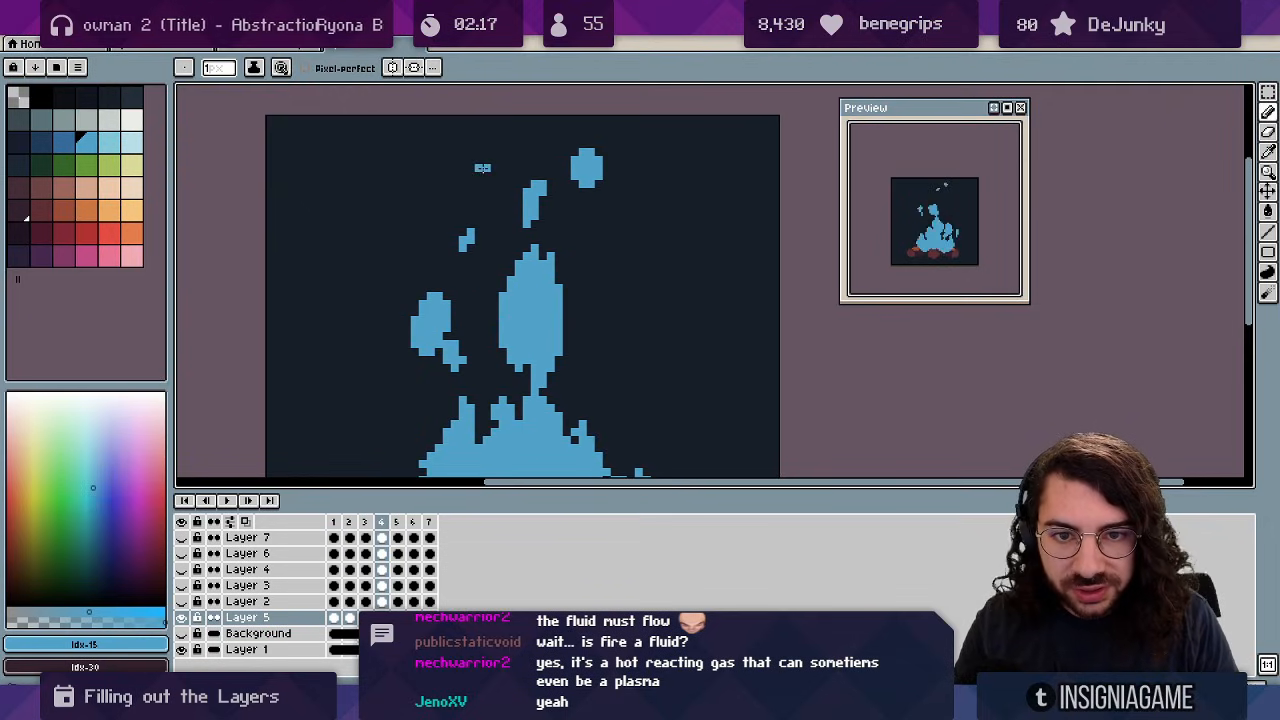
key(m)
key(Left)
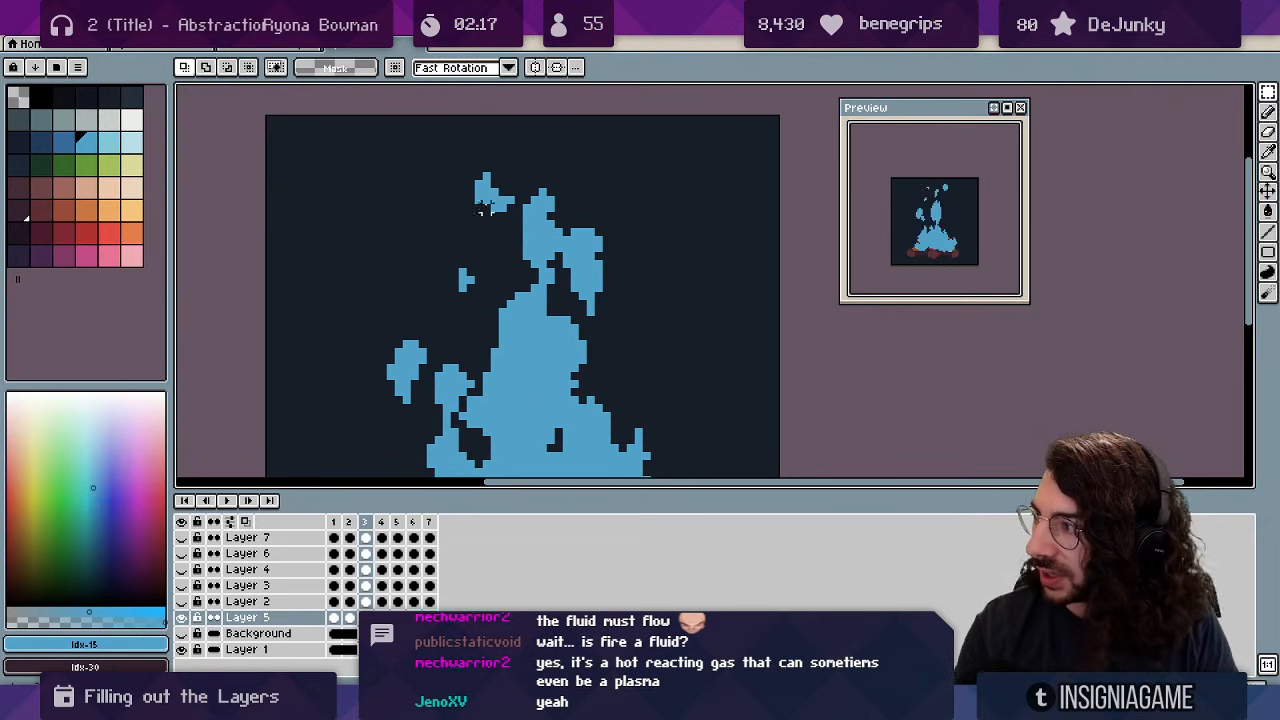
key(z)
click(515, 180)
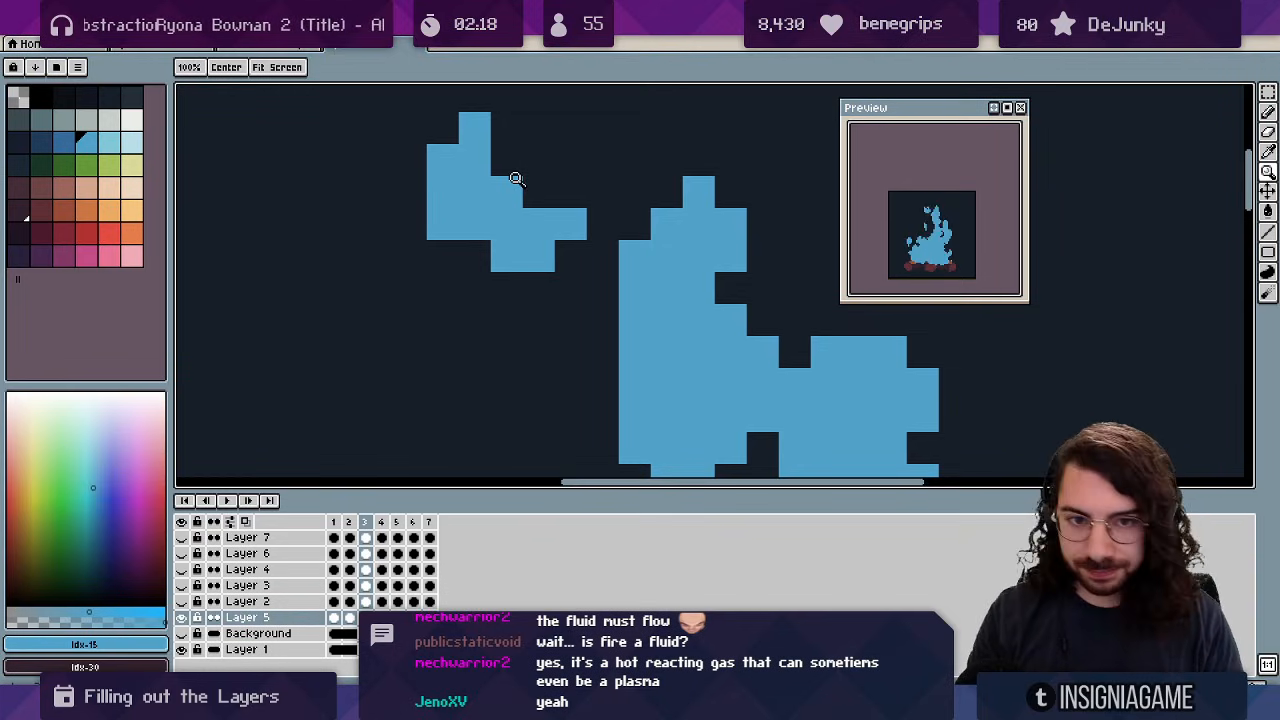
key(b)
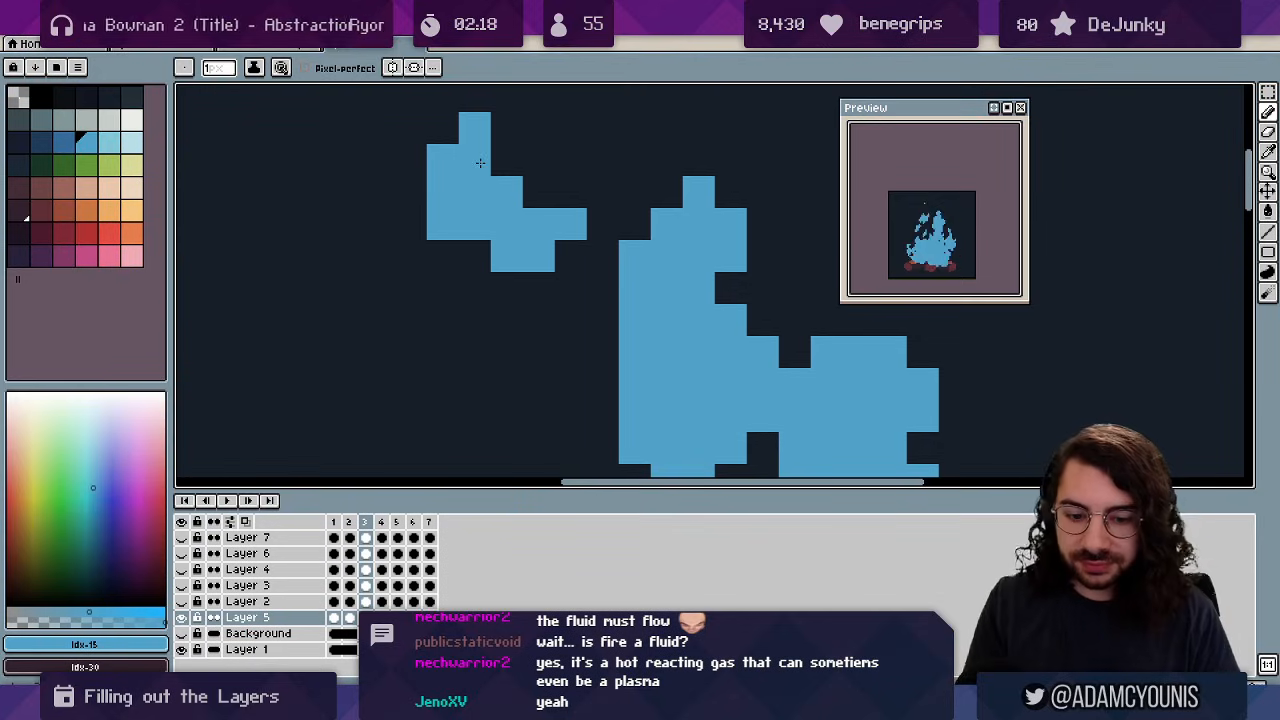
key(Left)
key(Right)
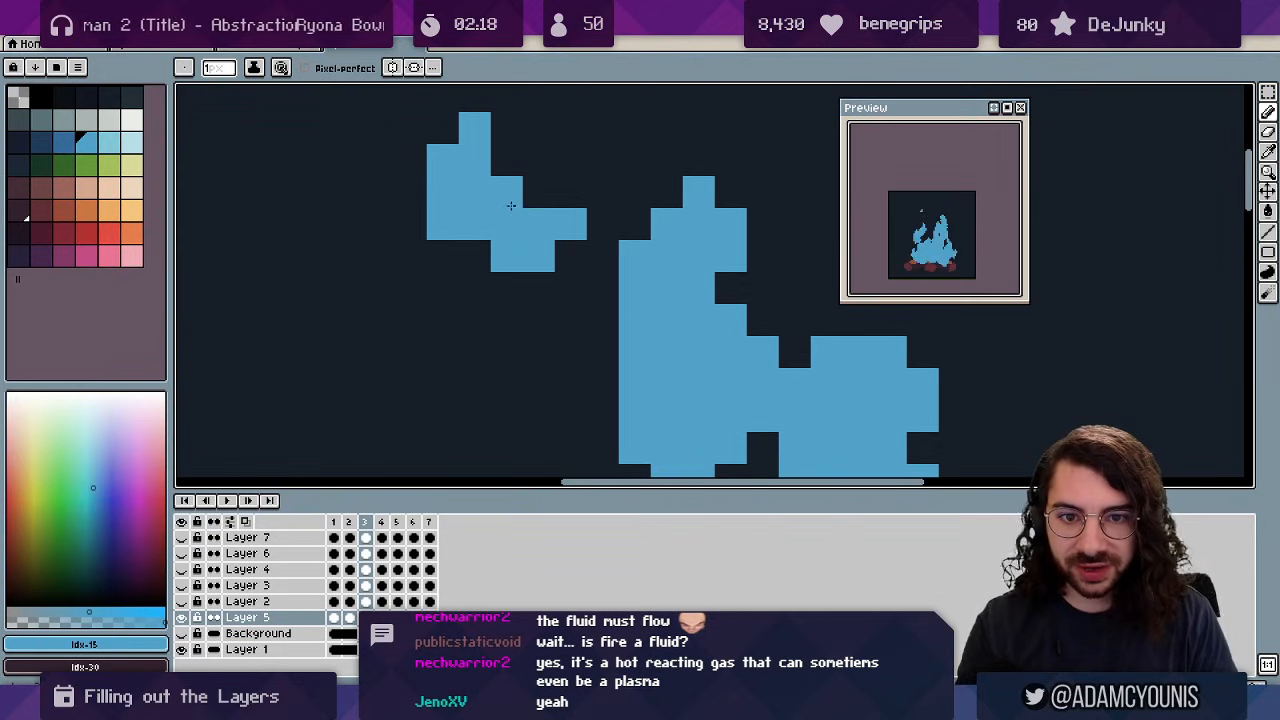
key(Right)
key(space)
drag(500, 199, 493, 320)
key(Left)
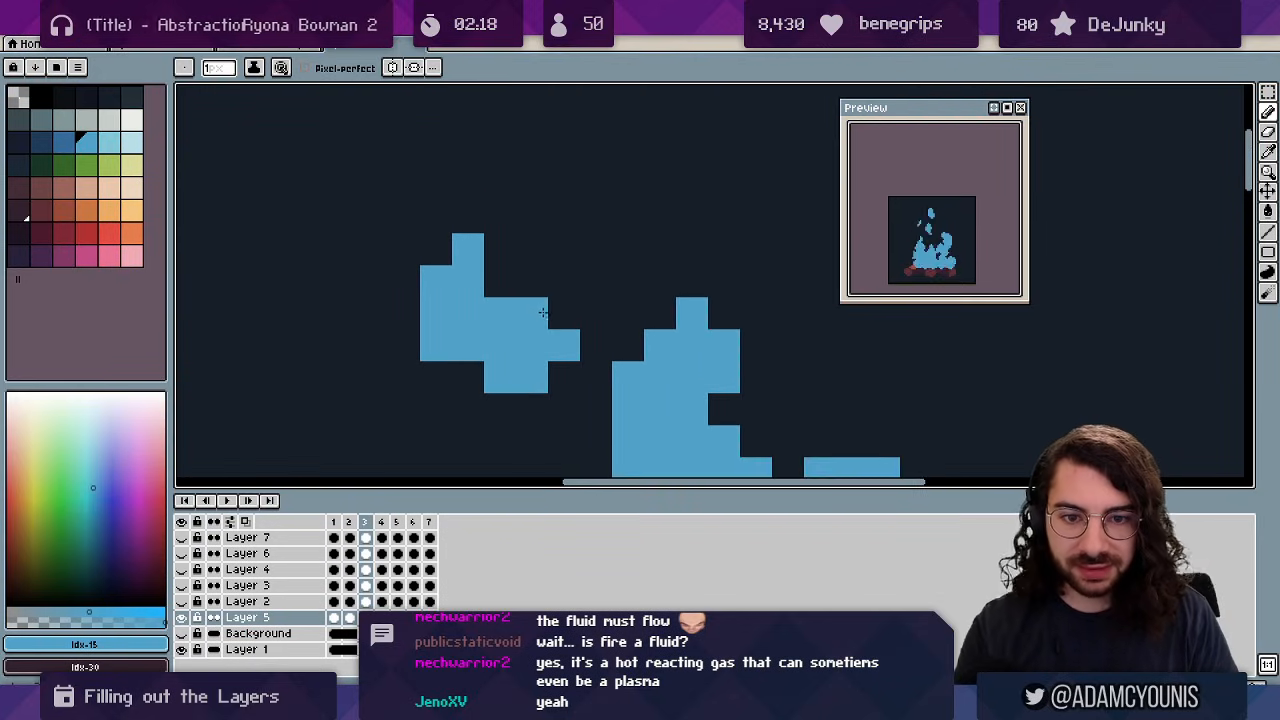
key(Right)
mouse_move(567, 254)
mouse_down()
mouse_move(536, 251)
mouse_move(532, 308)
mouse_up()
Trim the left column off the new ember using a single-pixel eraser, comparing against frame 3.
key(e)
key(minus)
key(minus)
key(z)
drag(562, 268, 440, 313)
key(space)
drag(500, 232, 452, 238)
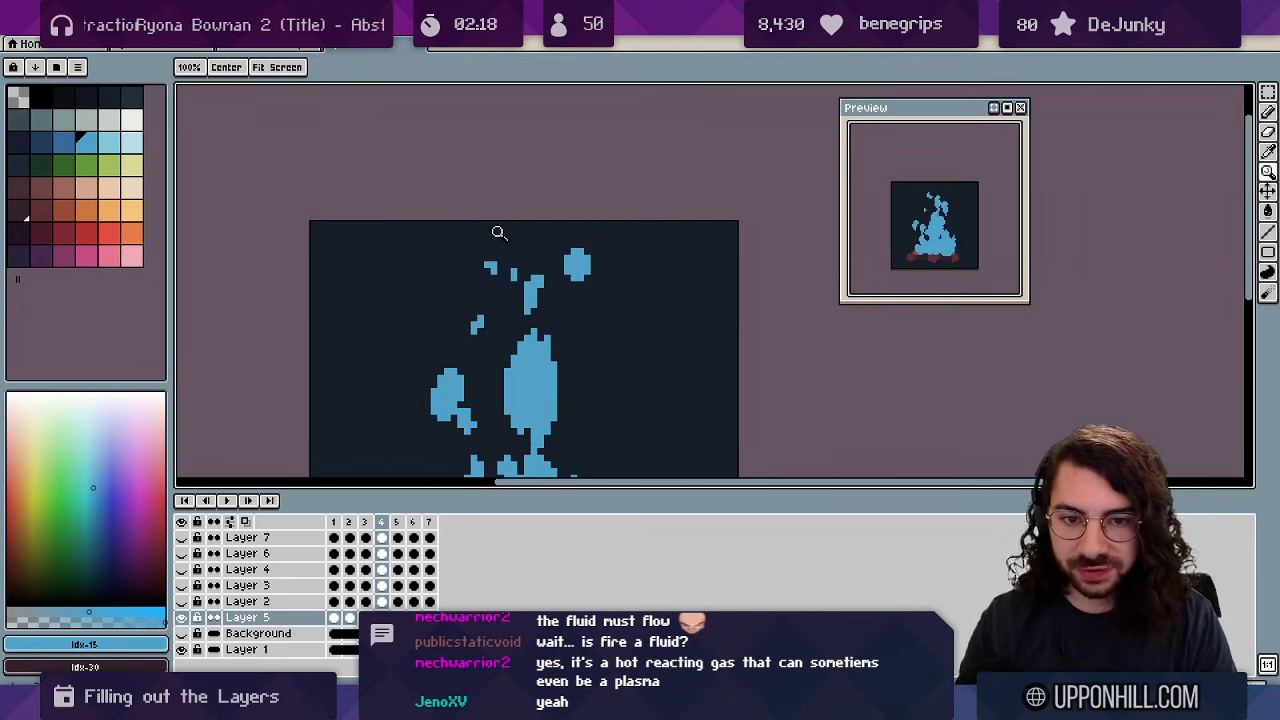
key(Left)
key(Right)
key(Left)
key(Right)
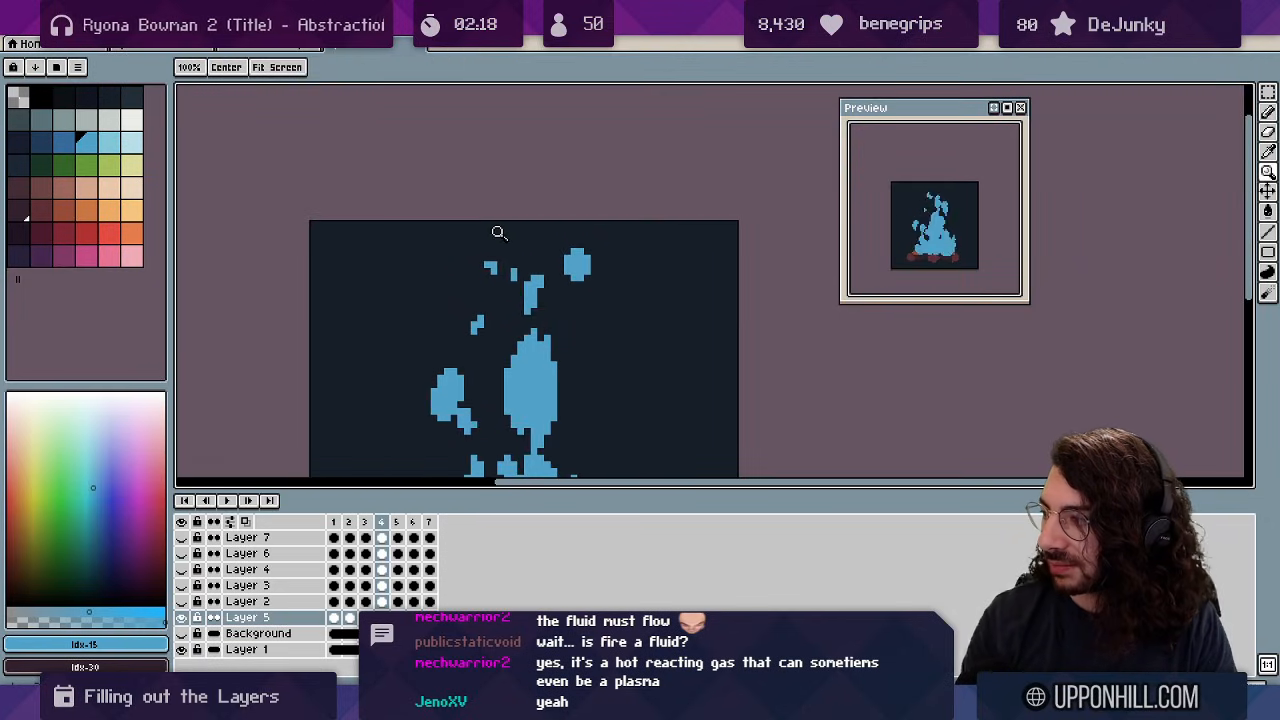
Add more small blue ember pixels near the canvas top on frames 5 and 3, then play the loop.
click(483, 266)
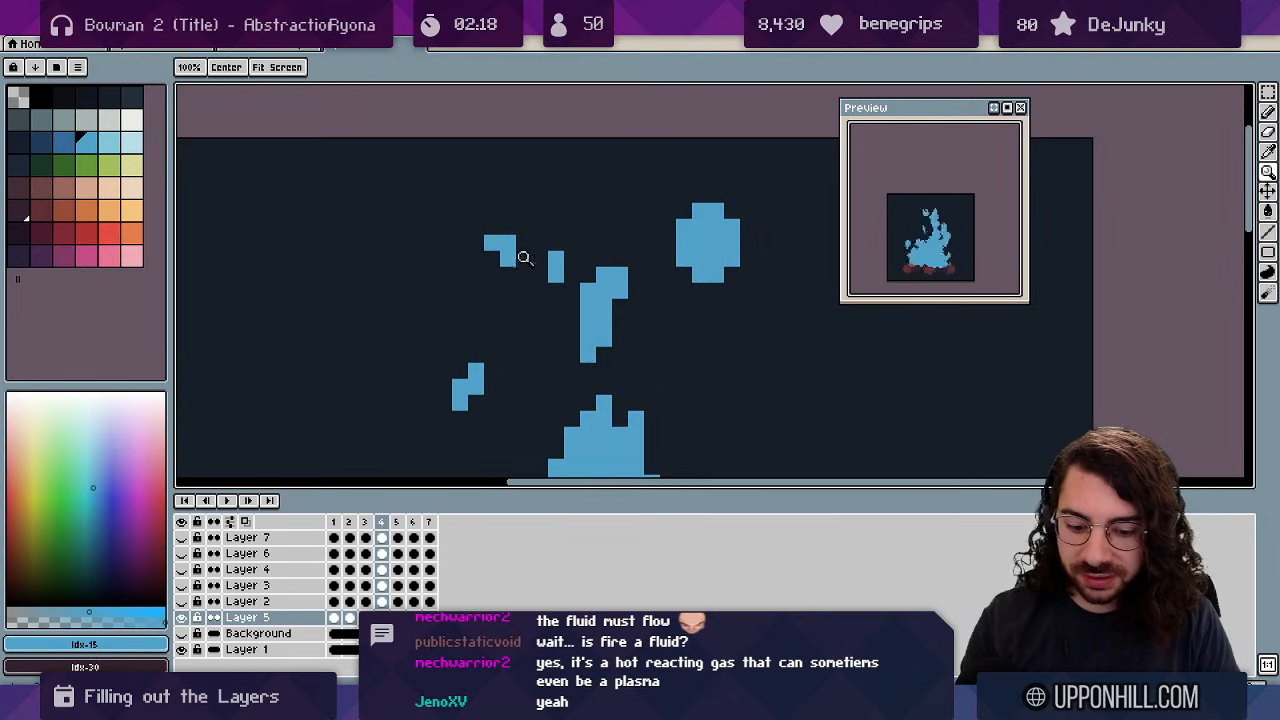
key(b)
key(Right)
drag(604, 147, 604, 163)
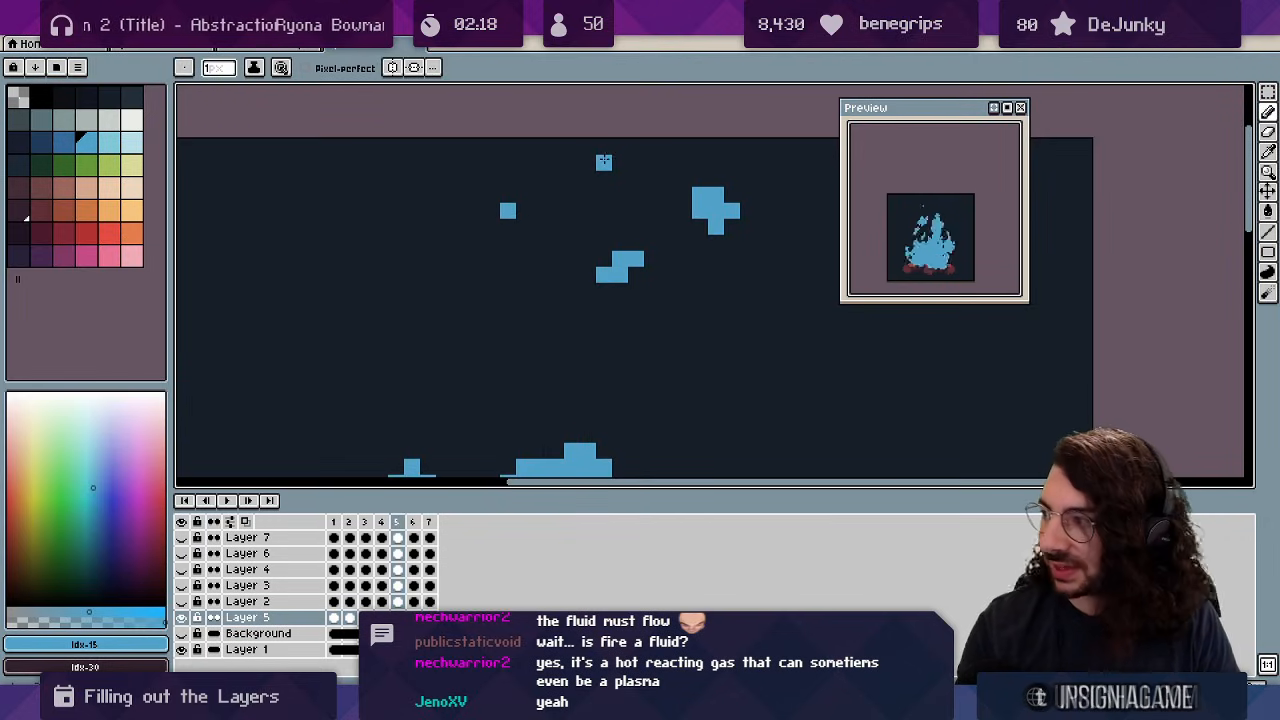
key(Left)
key(Left)
key(z)
drag(510, 185, 440, 185)
key(Return)
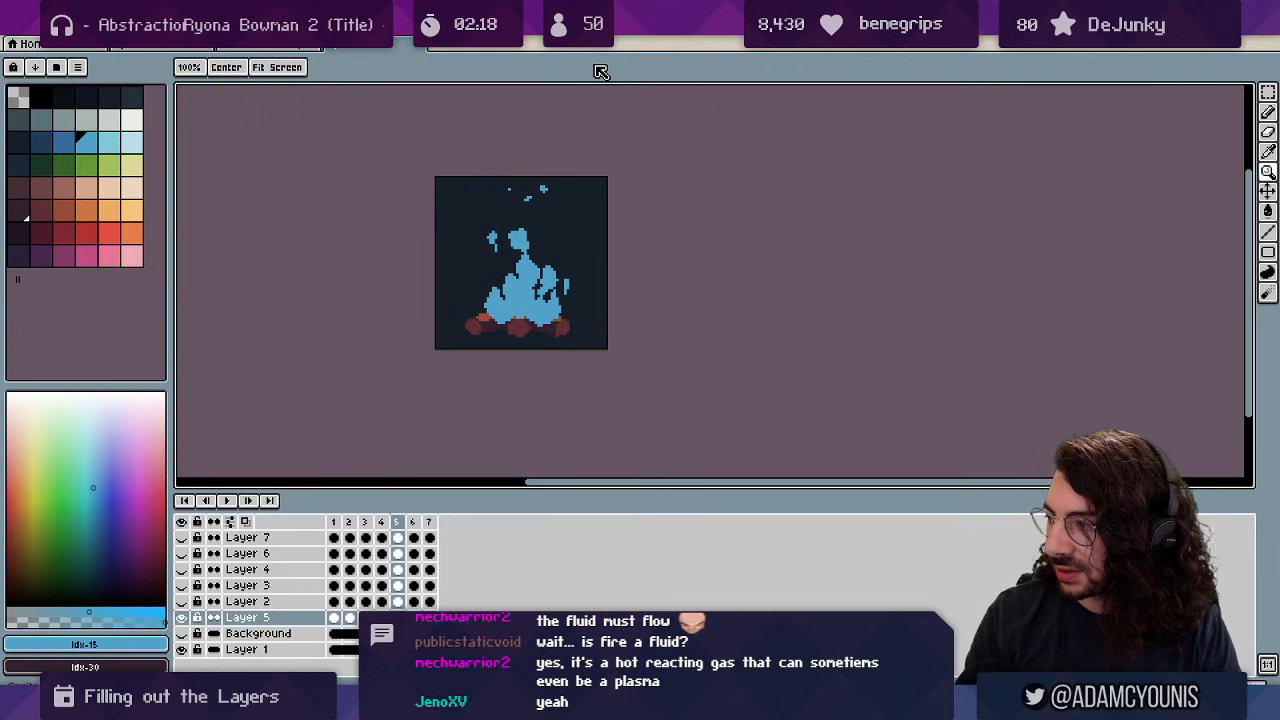
Reshape the small floating blob on frame 6 and add pixels above the top blob.
click(599, 228)
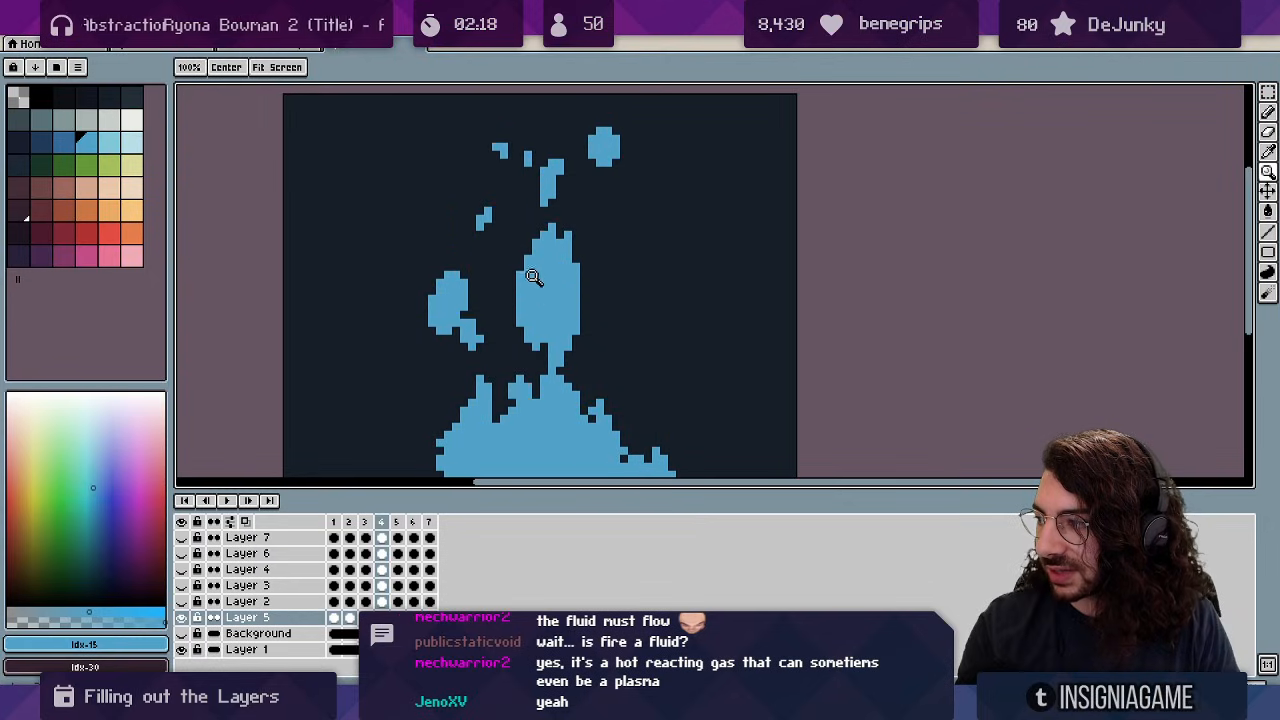
key(v)
key(e)
mouse_move(512, 261)
mouse_down()
mouse_move(504, 290)
mouse_move(511, 254)
mouse_up()
key(b)
mouse_move(563, 174)
mouse_down()
mouse_move(542, 208)
mouse_move(544, 180)
mouse_up()
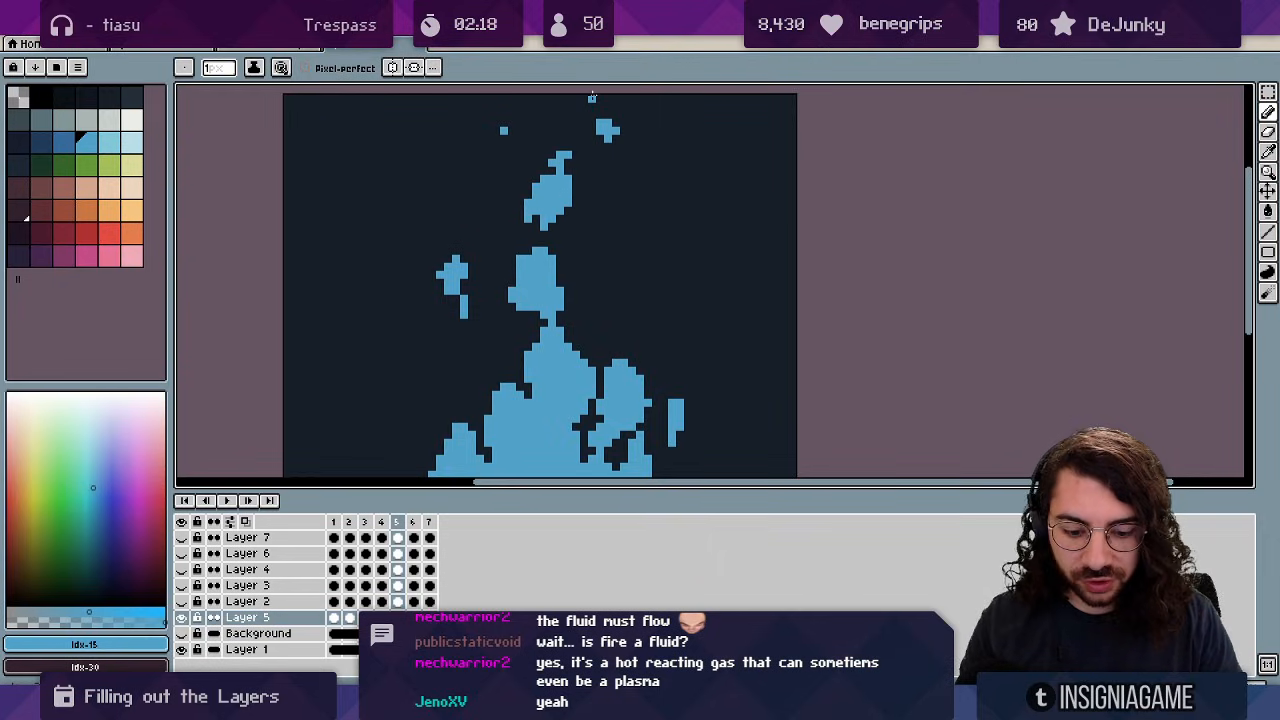
key(Left)
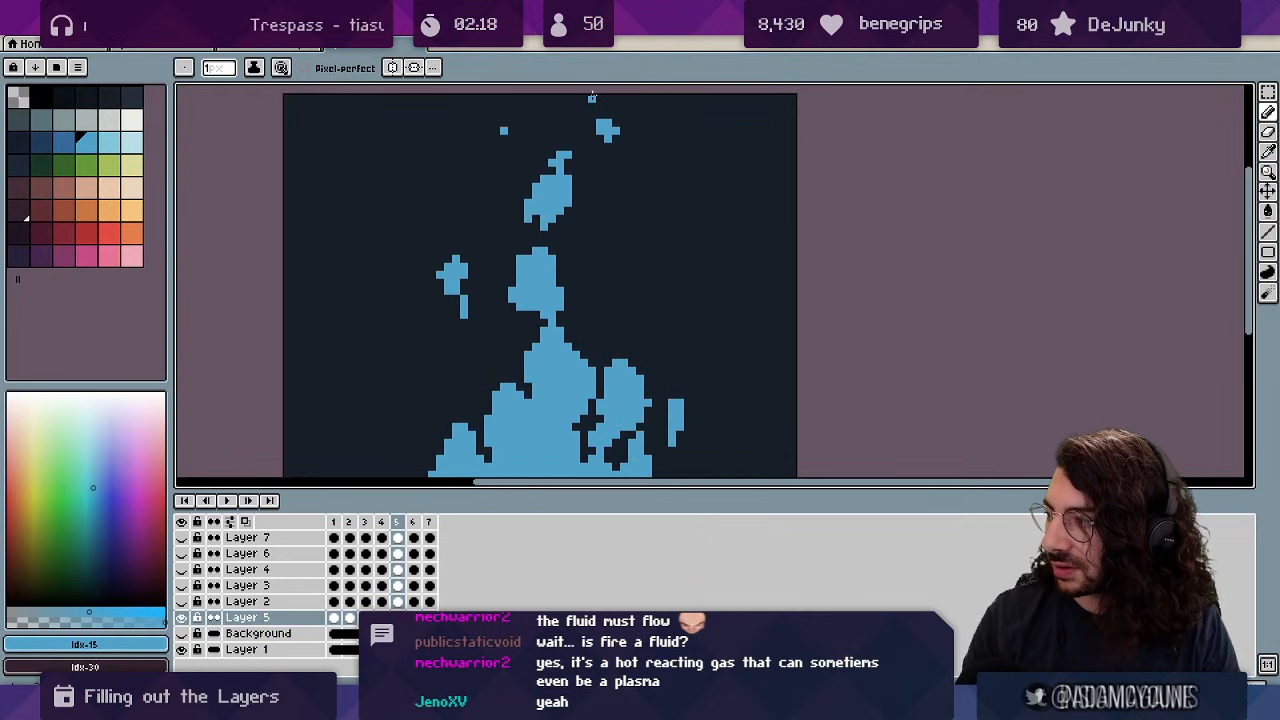
key(Right)
mouse_move(561, 197)
mouse_down()
mouse_move(529, 123)
mouse_move(546, 138)
mouse_move(523, 150)
mouse_move(515, 191)
mouse_move(530, 200)
mouse_move(532, 185)
mouse_up()
Erase most of the middle floating blob, clean up the last stray pixels, and zoom out.
key(e)
key(Left)
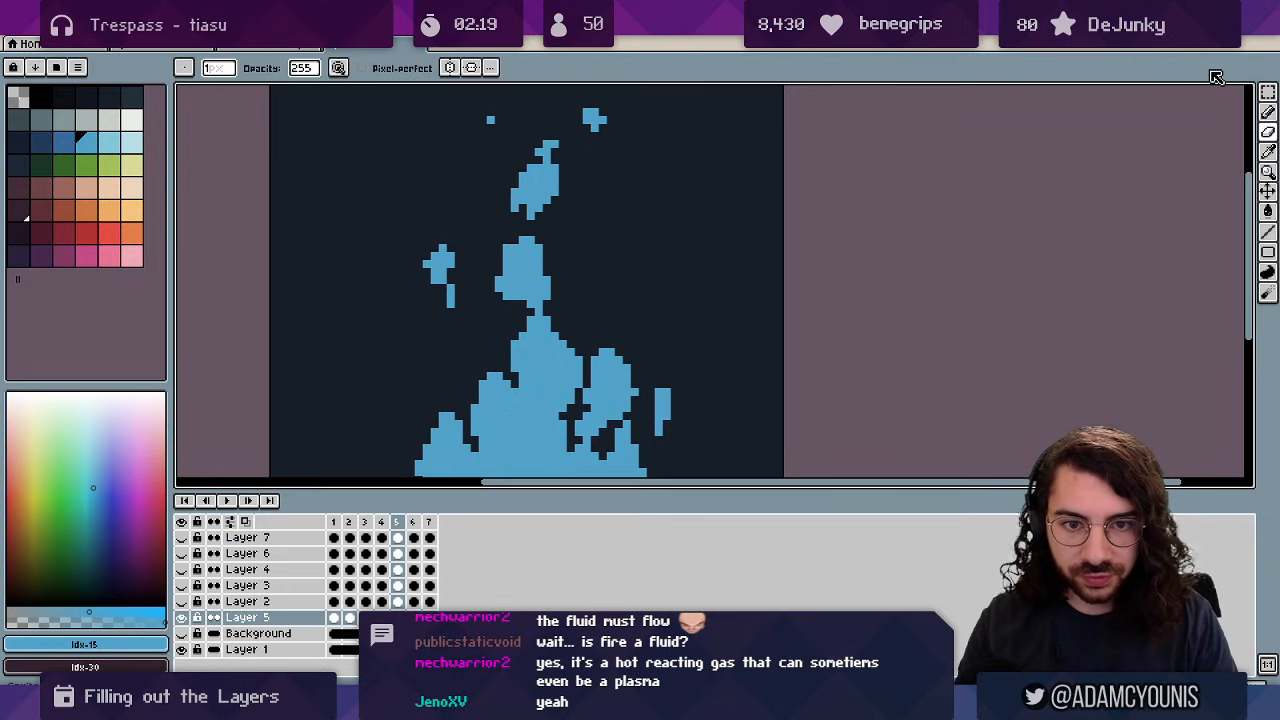
key(Right)
key(Left)
key(Right)
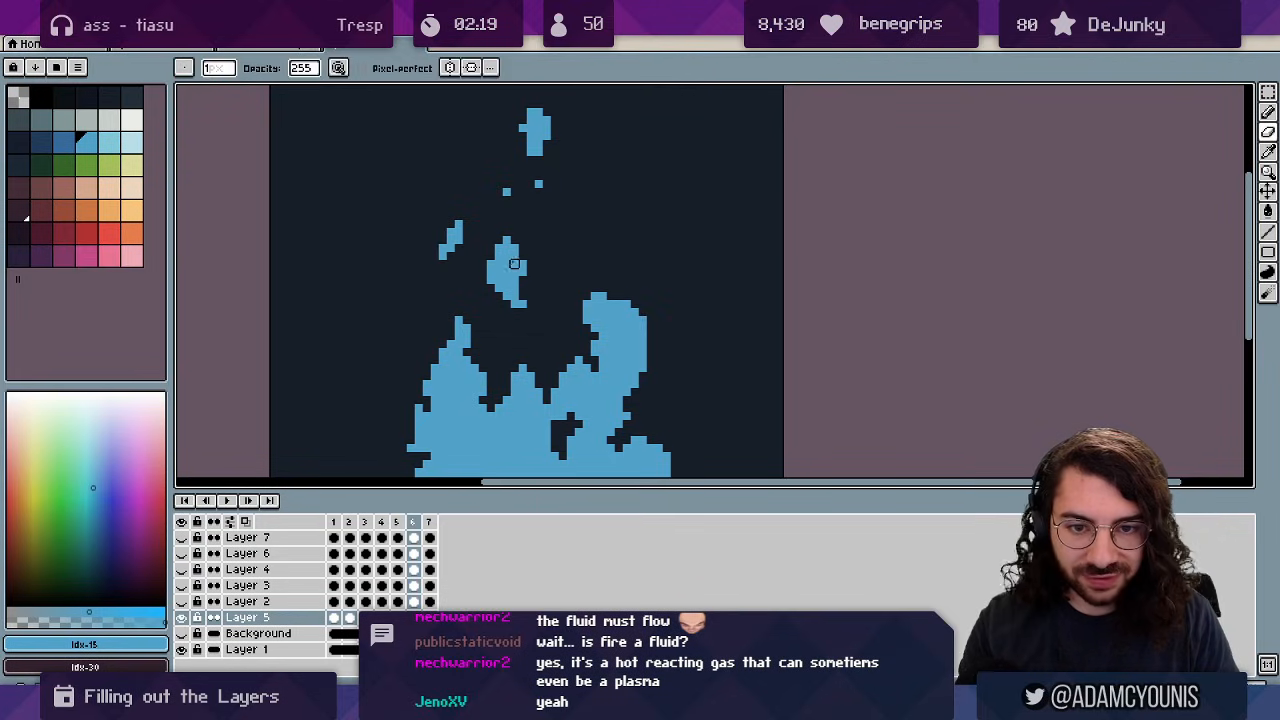
mouse_move(515, 250)
mouse_down()
mouse_move(490, 296)
mouse_move(514, 256)
mouse_move(524, 303)
mouse_up()
key(b)
drag(510, 228, 507, 247)
key(z)
right_click(489, 310)
Review the early frames, then draw a new flame wisp on the right side of the fire.
key(Right)
key(Right)
key(Right)
key(Right)
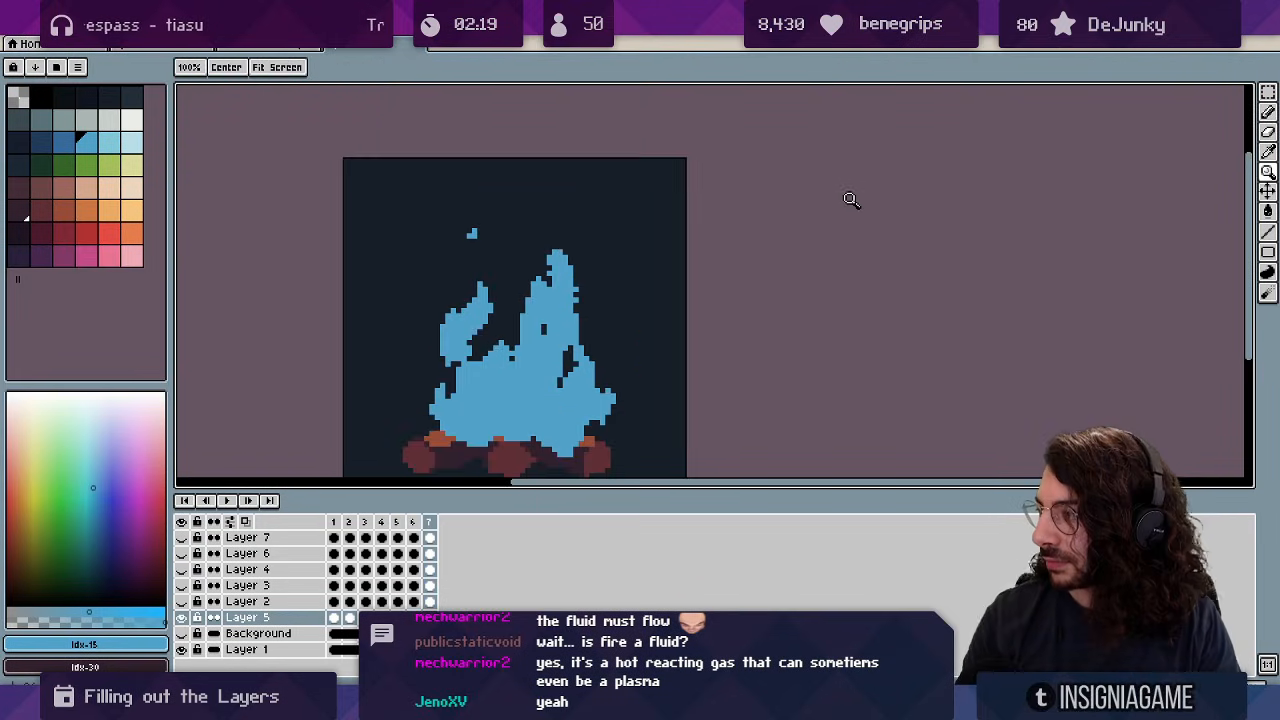
key(Right)
key(Left)
key(Left)
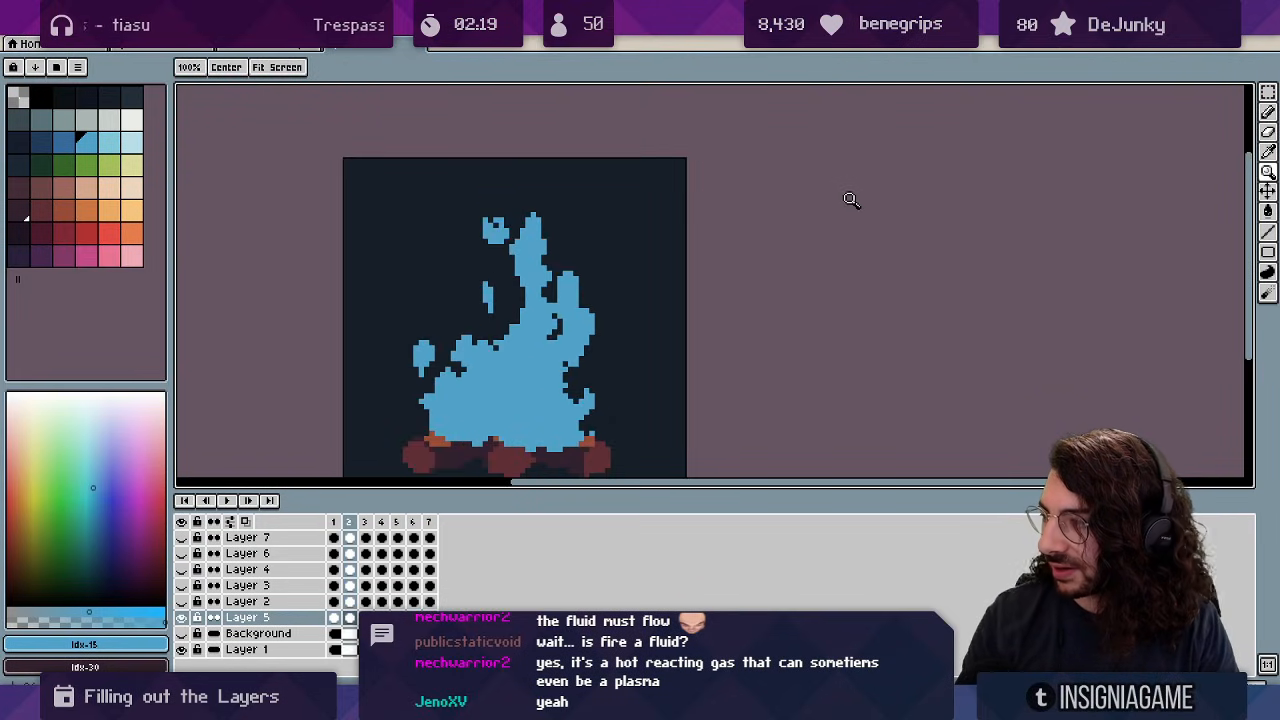
key(Right)
key(Right)
key(Left)
key(Left)
key(Left)
key(Right)
key(b)
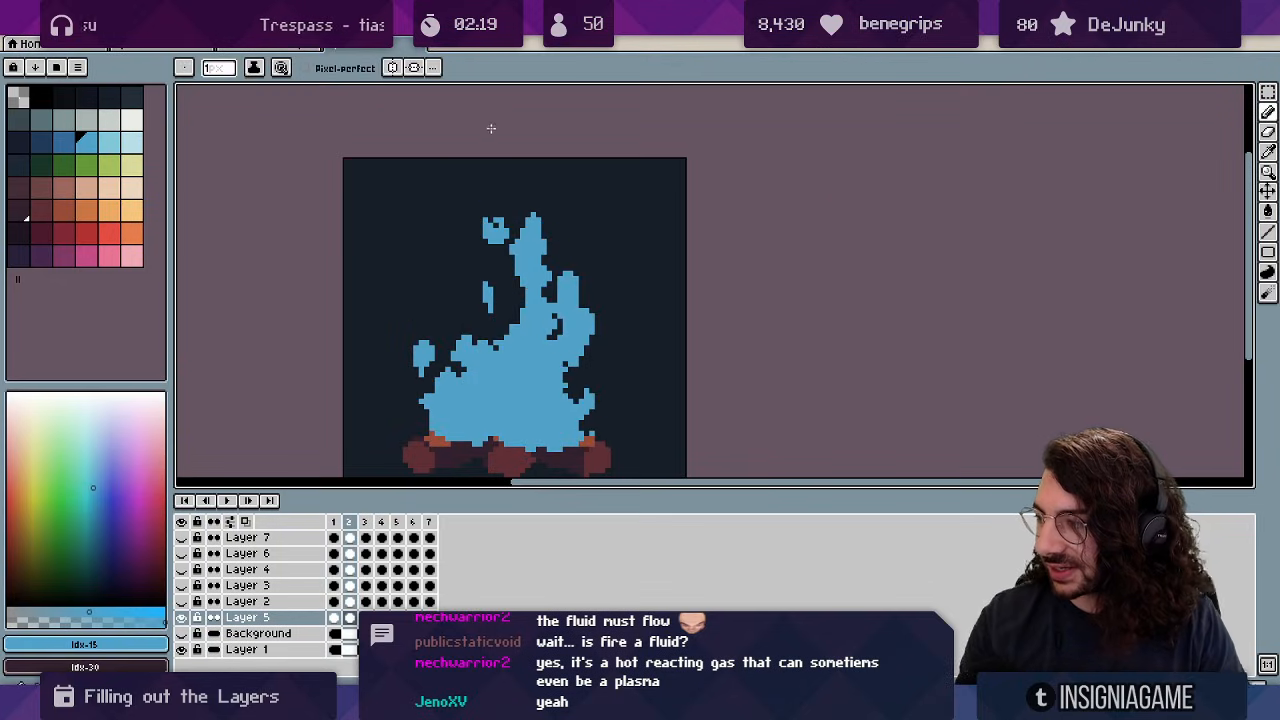
key(Right)
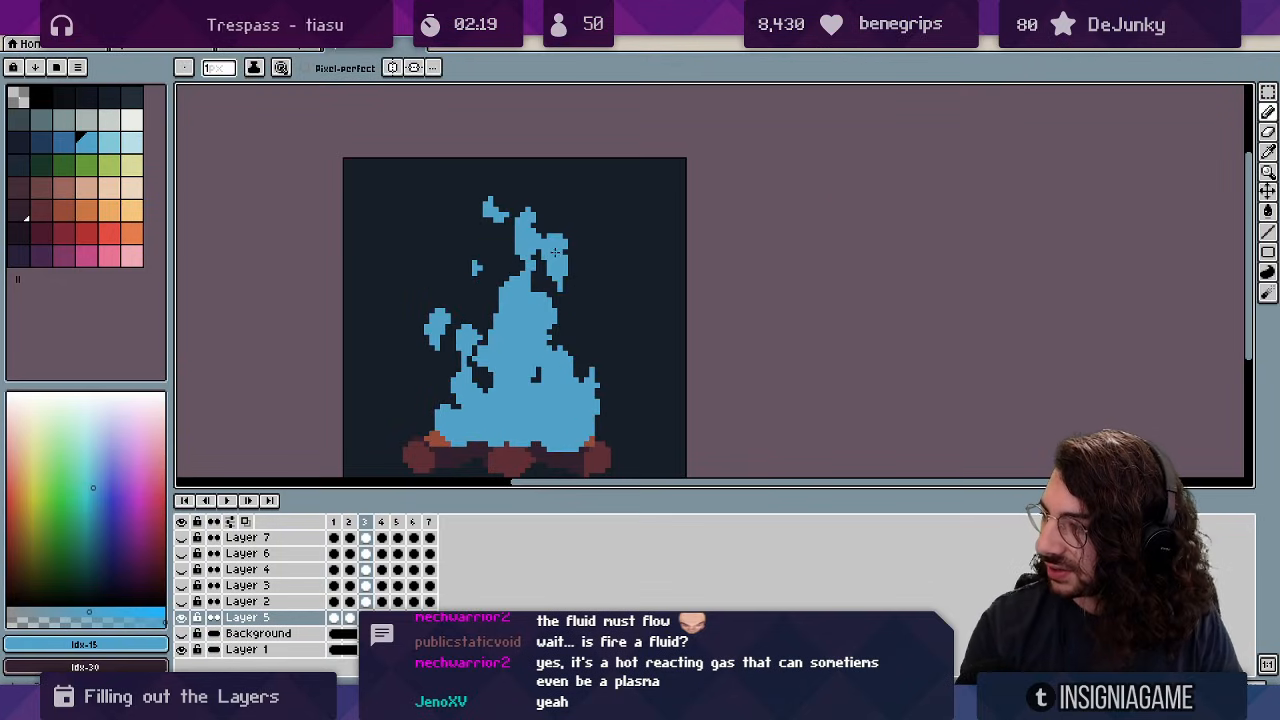
key(Right)
key(Right)
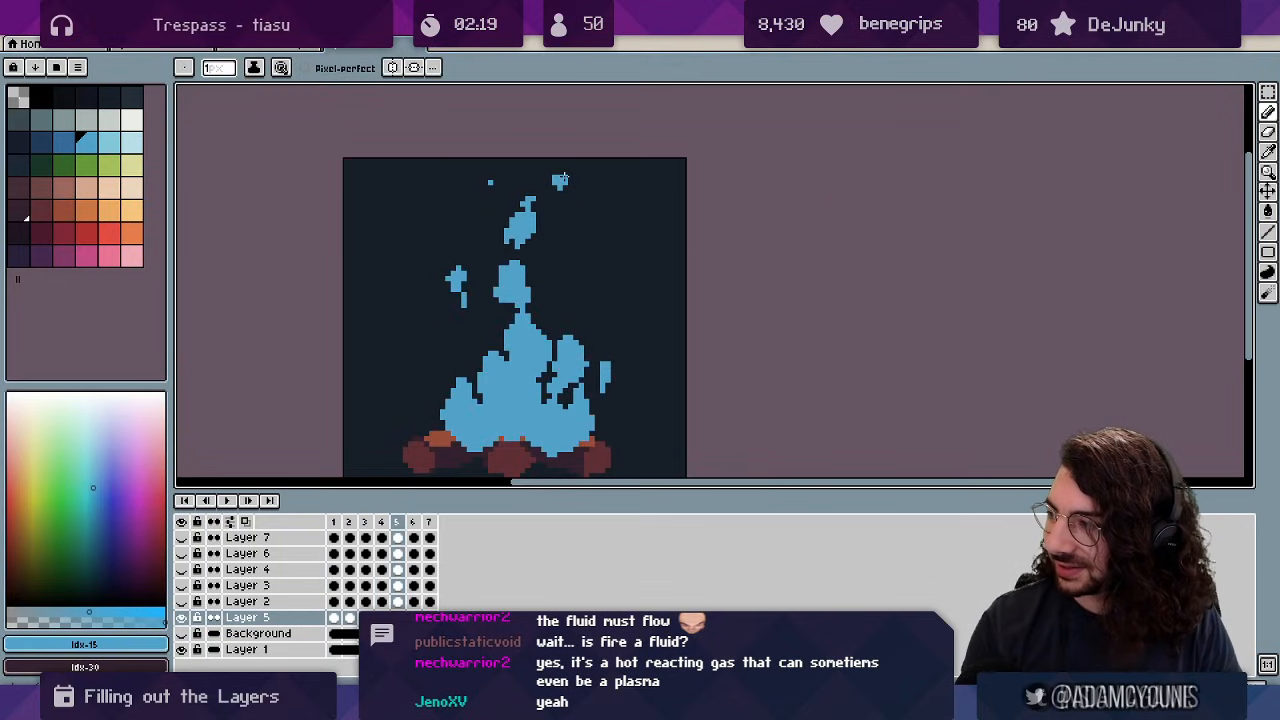
key(Left)
drag(552, 228, 545, 238)
Separate the right-hand wisp from the fire and extend its upper and lower tips.
key(e)
drag(555, 195, 554, 185)
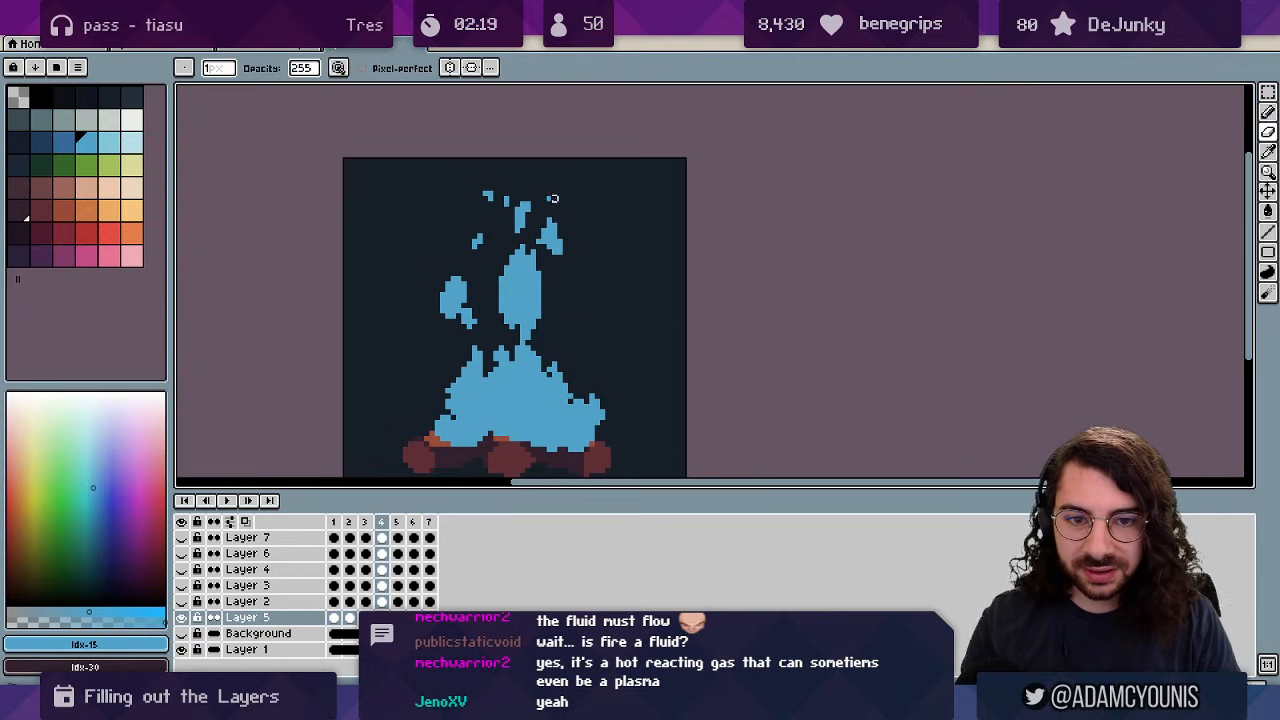
key(Left)
key(Left)
key(Right)
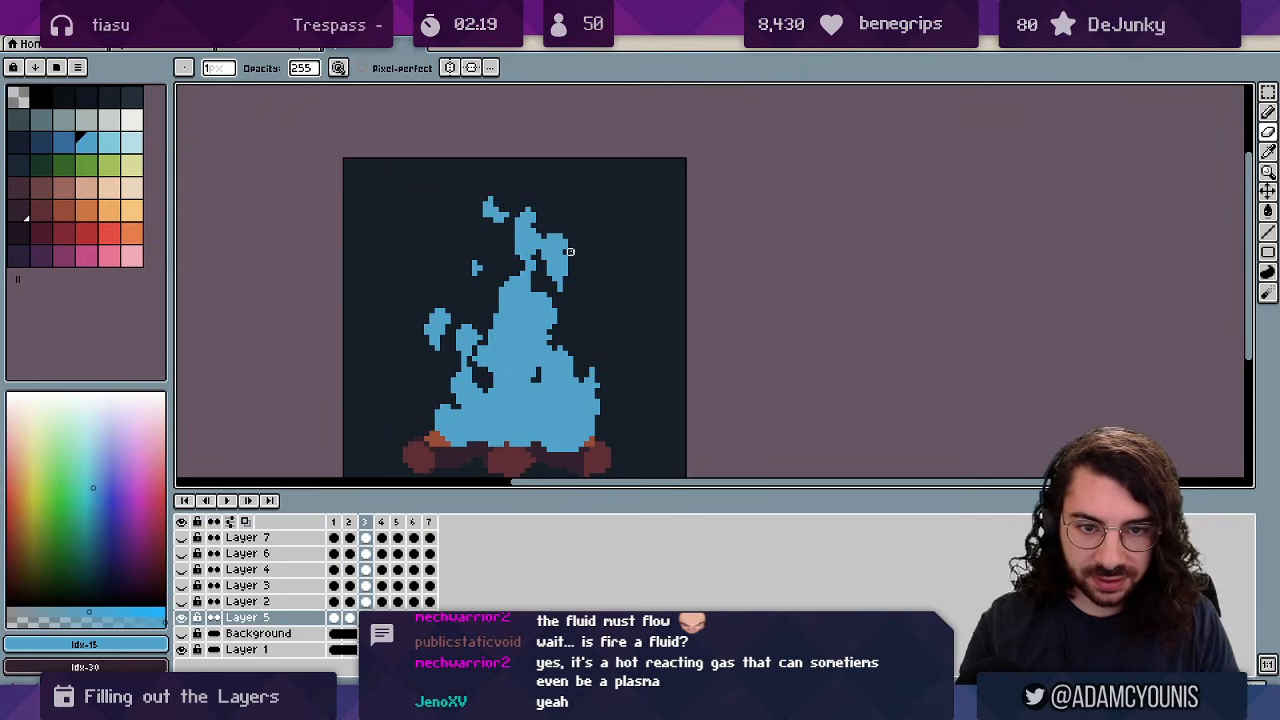
drag(543, 250, 566, 243)
key(b)
drag(566, 277, 567, 291)
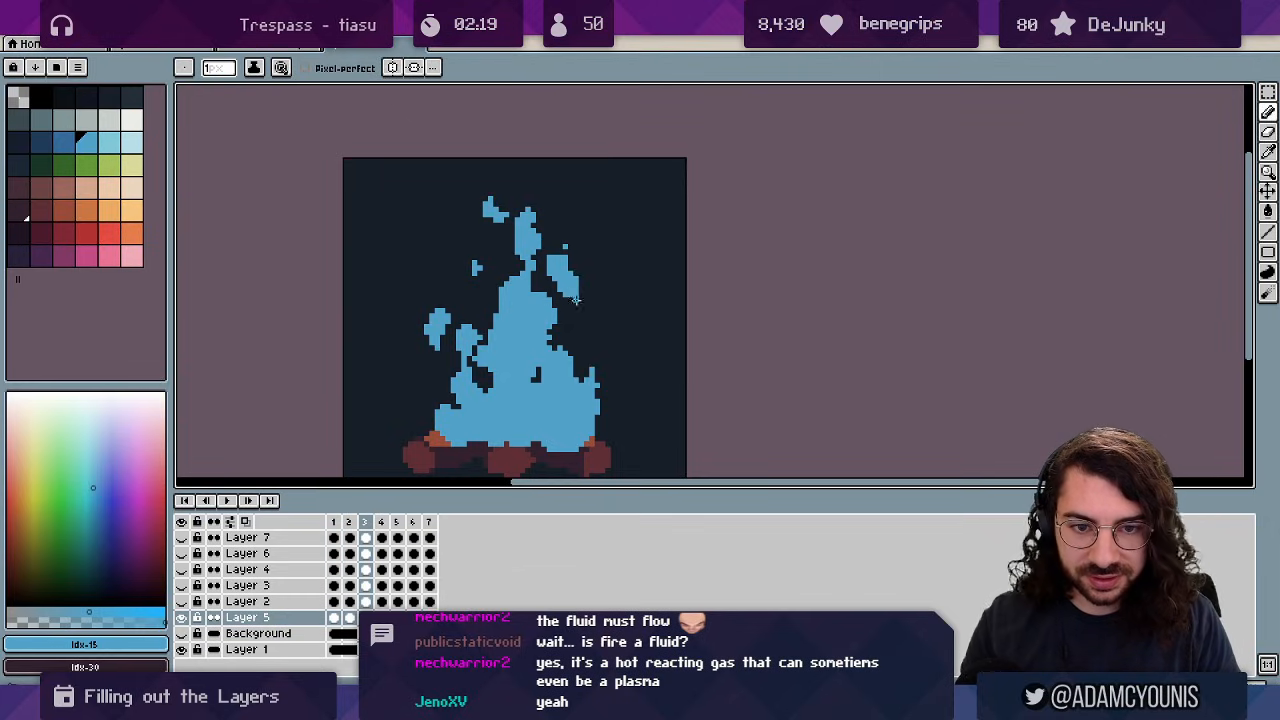
key(e)
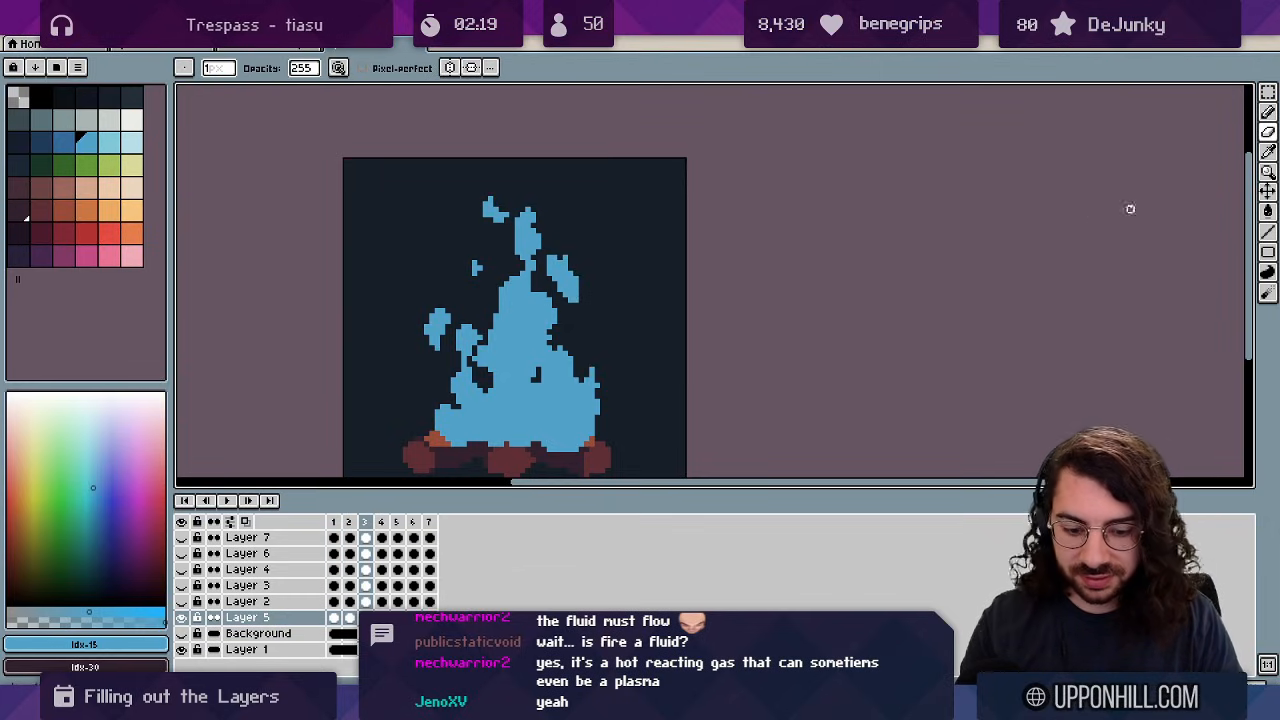
key(Left)
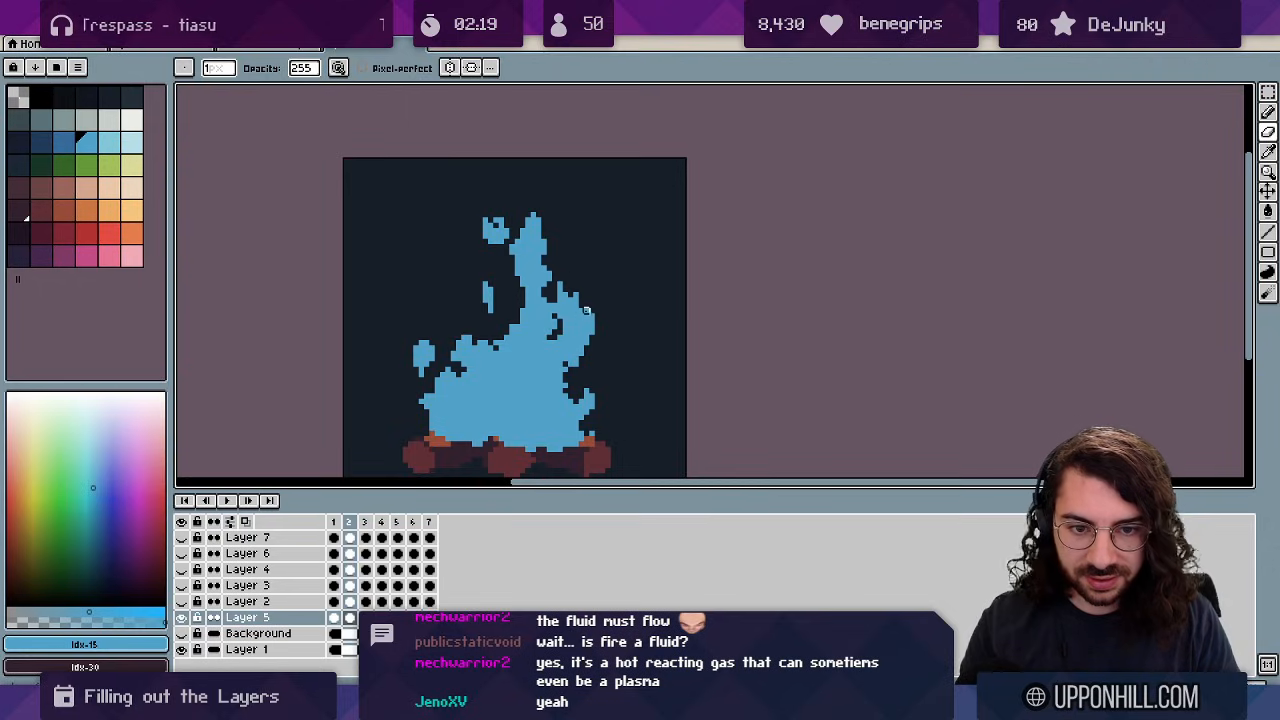
Play the seven-frame blue-flame campfire loop on the canvas to preview it.
key(b)
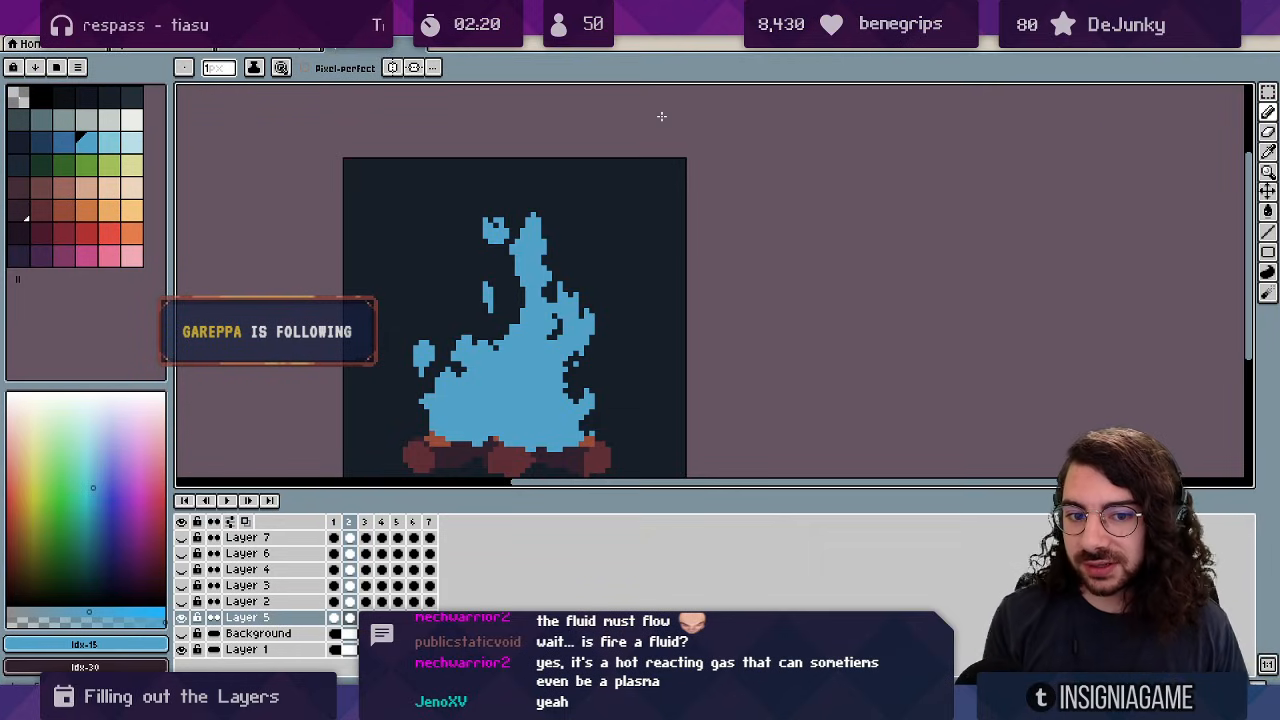
key(Return)
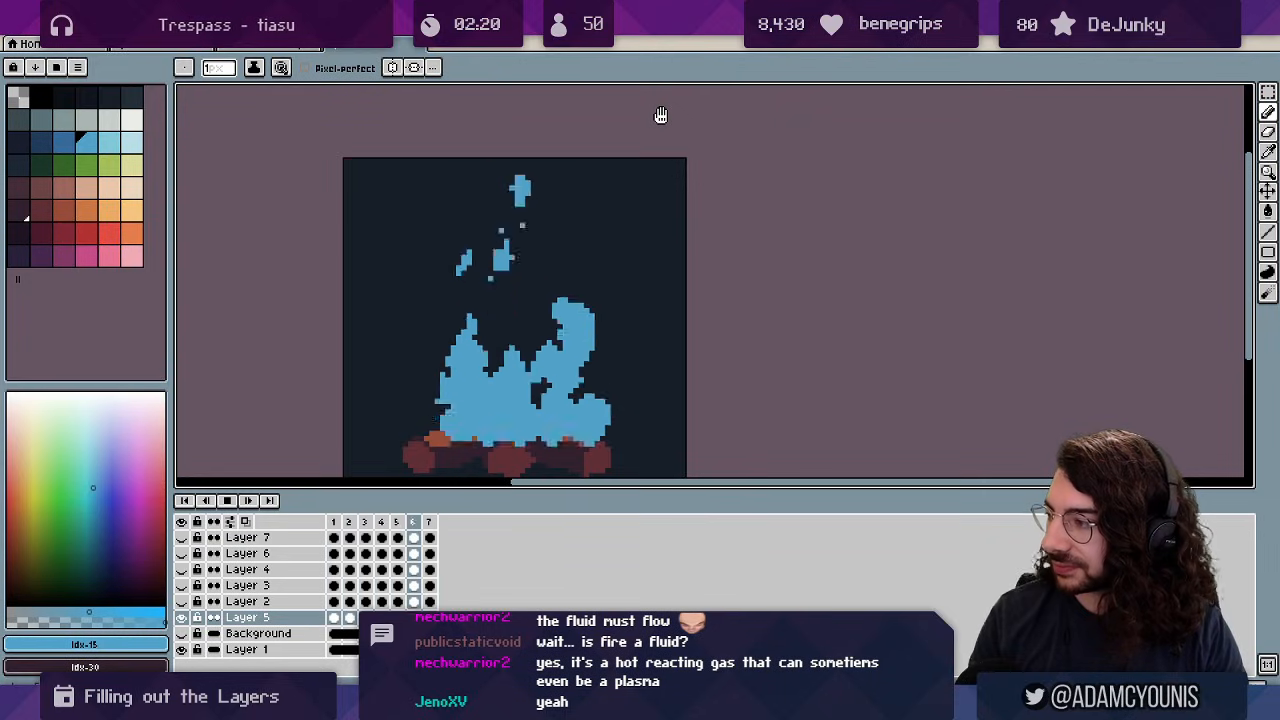
key(z)
drag(508, 298, 430, 314)
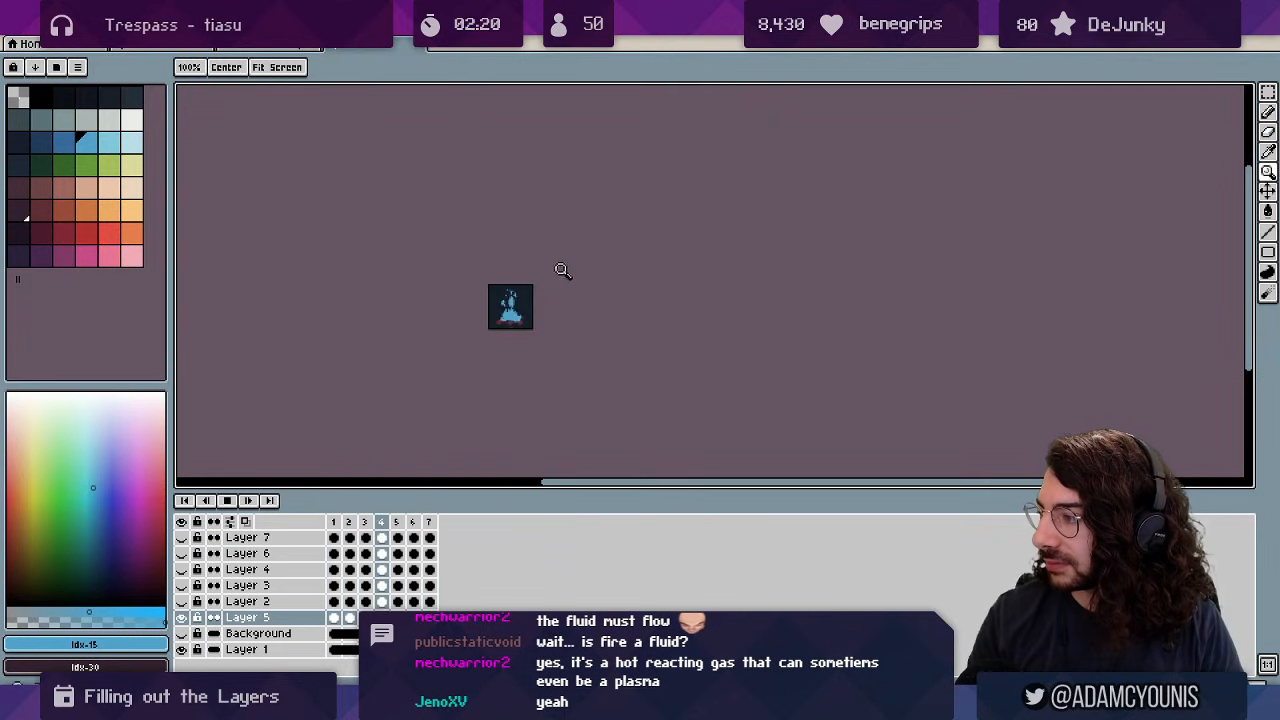
drag(523, 297, 601, 272)
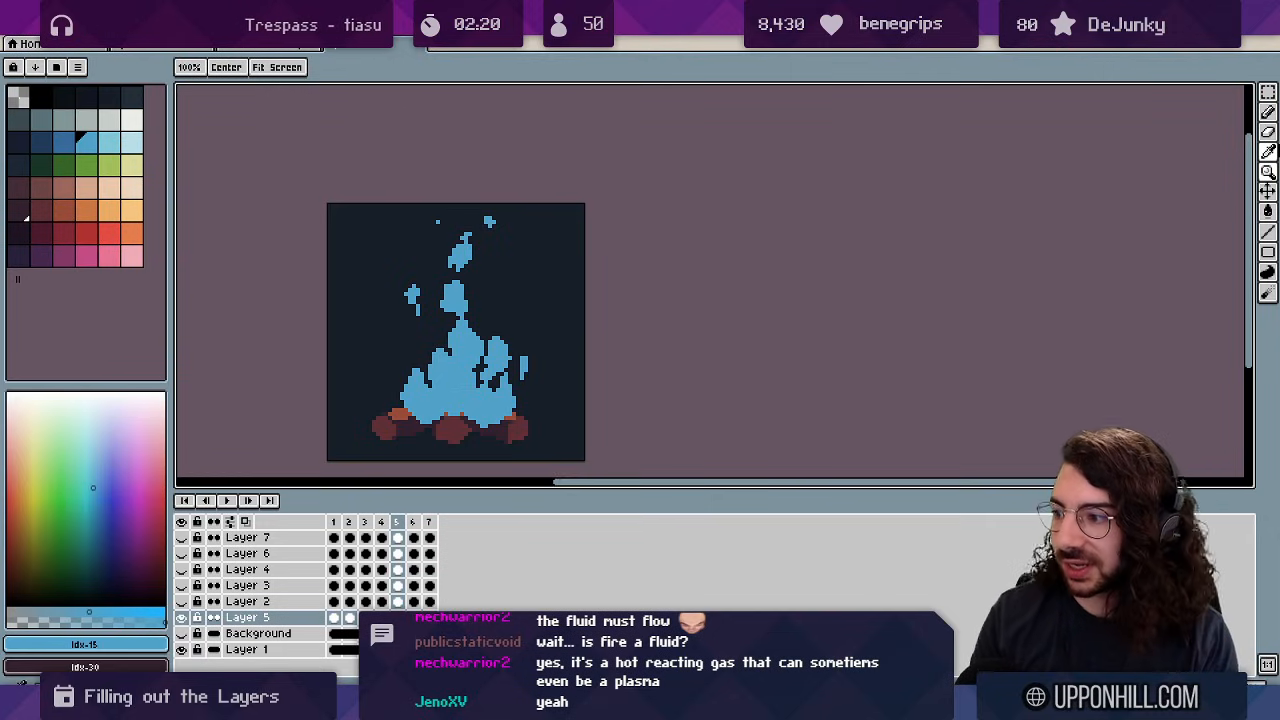
key(Return)
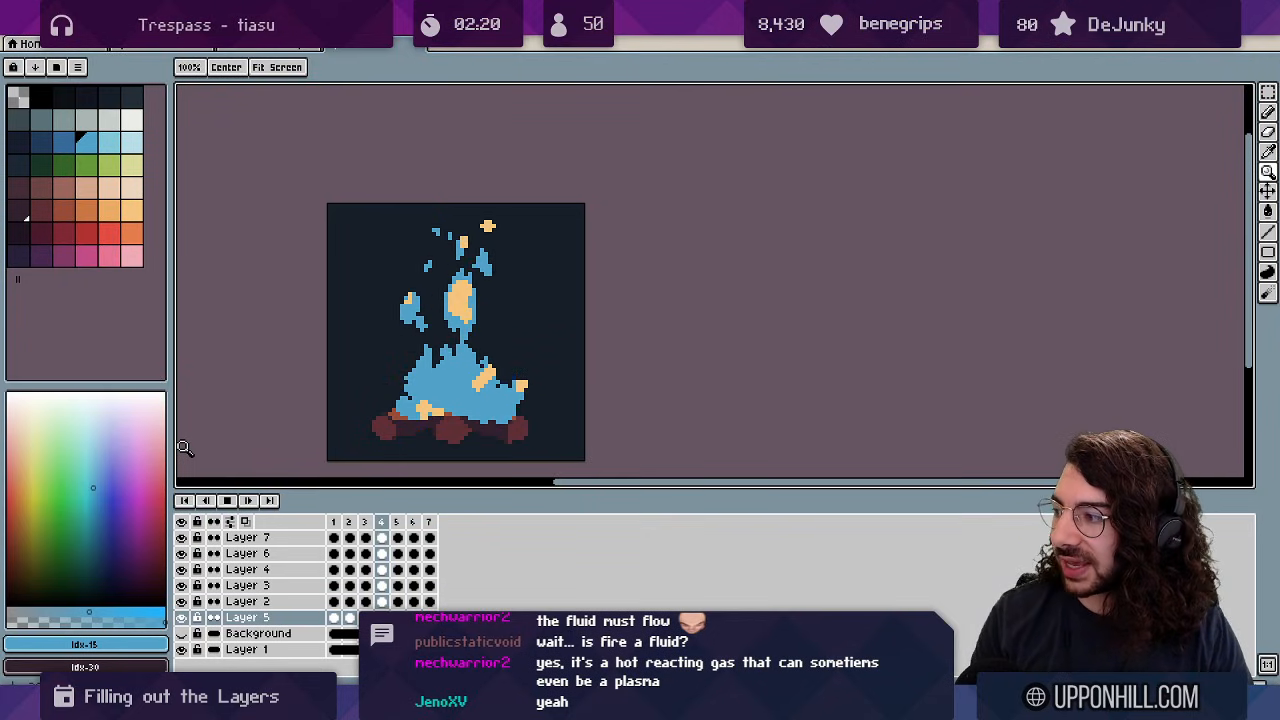
key(Return)
click(182, 617)
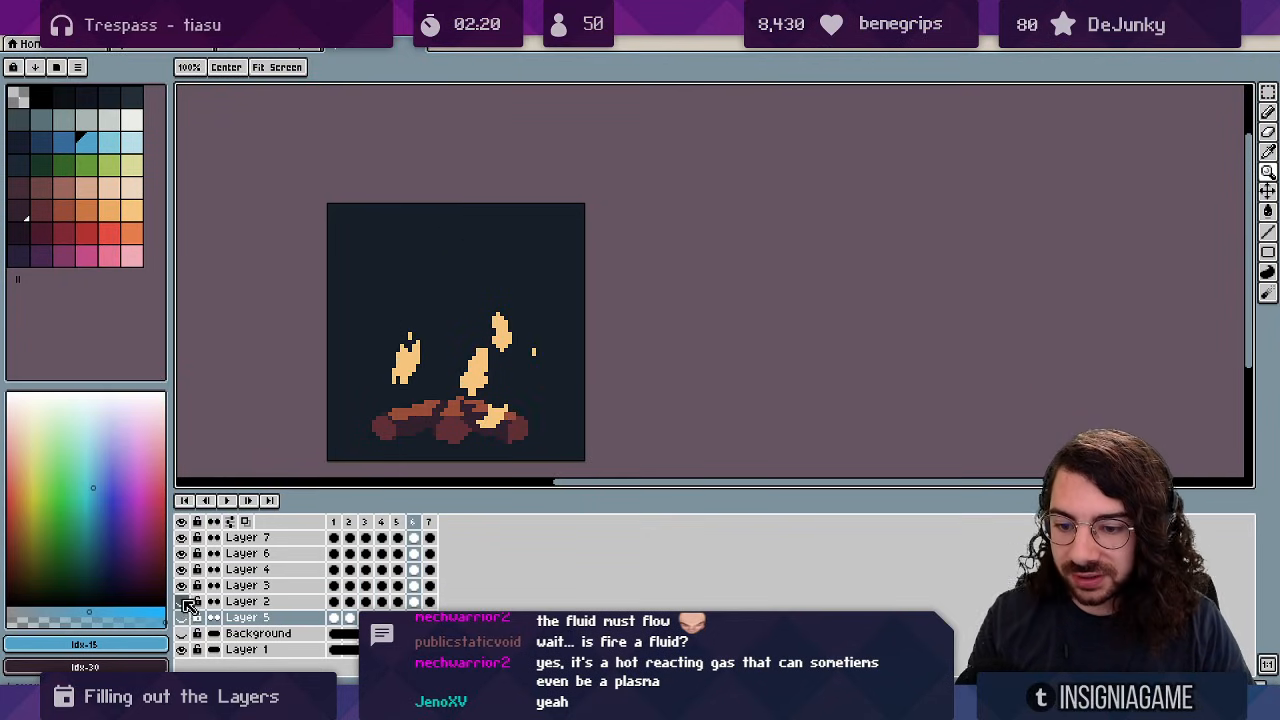
click(182, 617)
click(182, 601)
key(b)
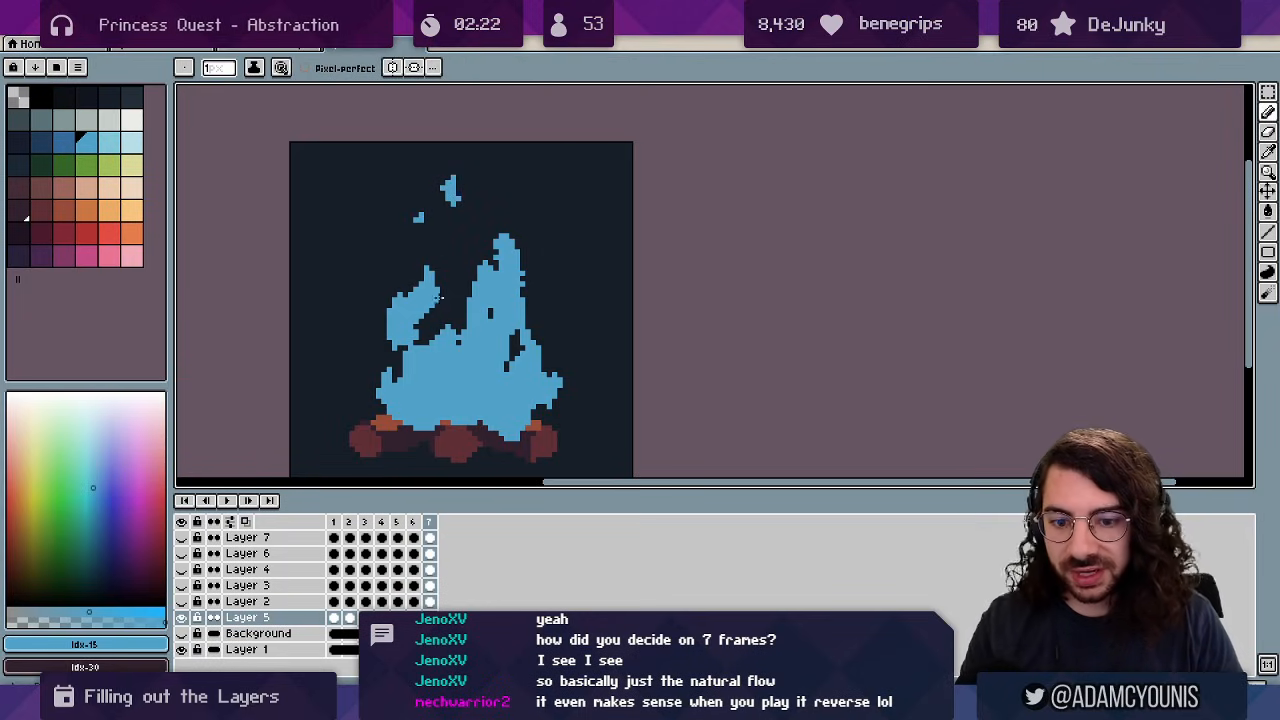
key(Return)
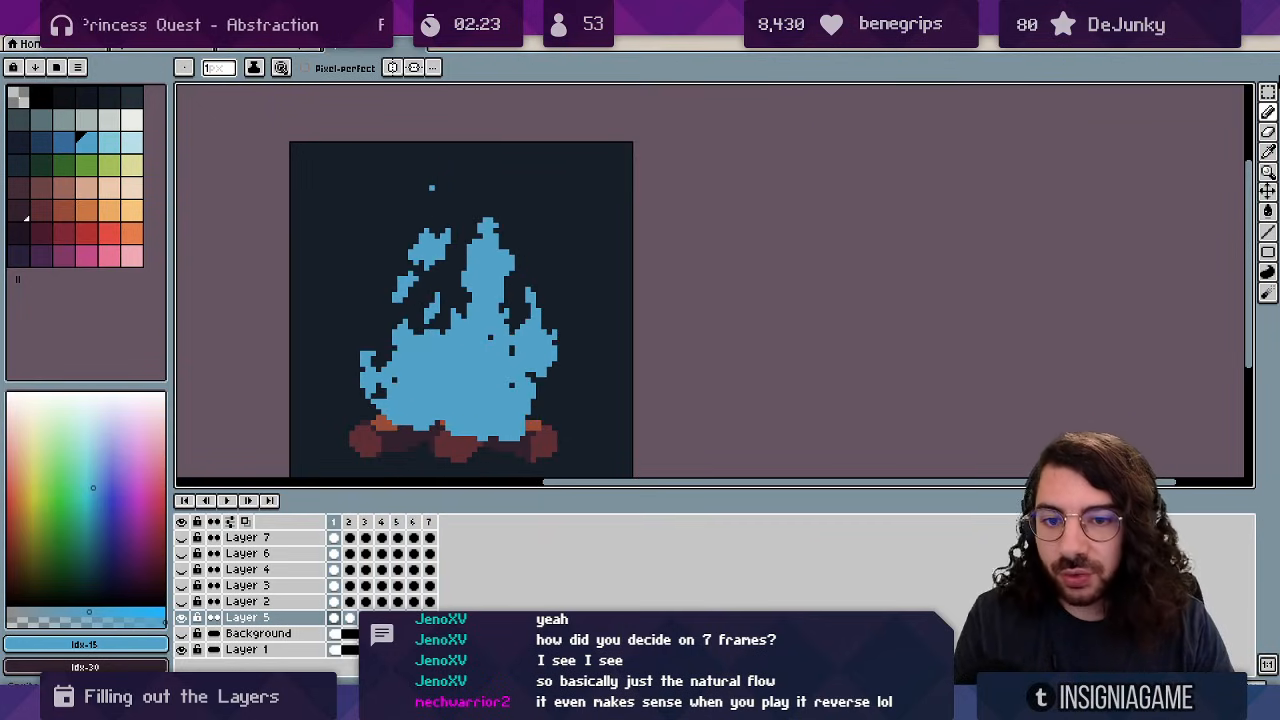
Stop playback, zoom in, and compare adjacent flame frames with a brief replay.
key(Return)
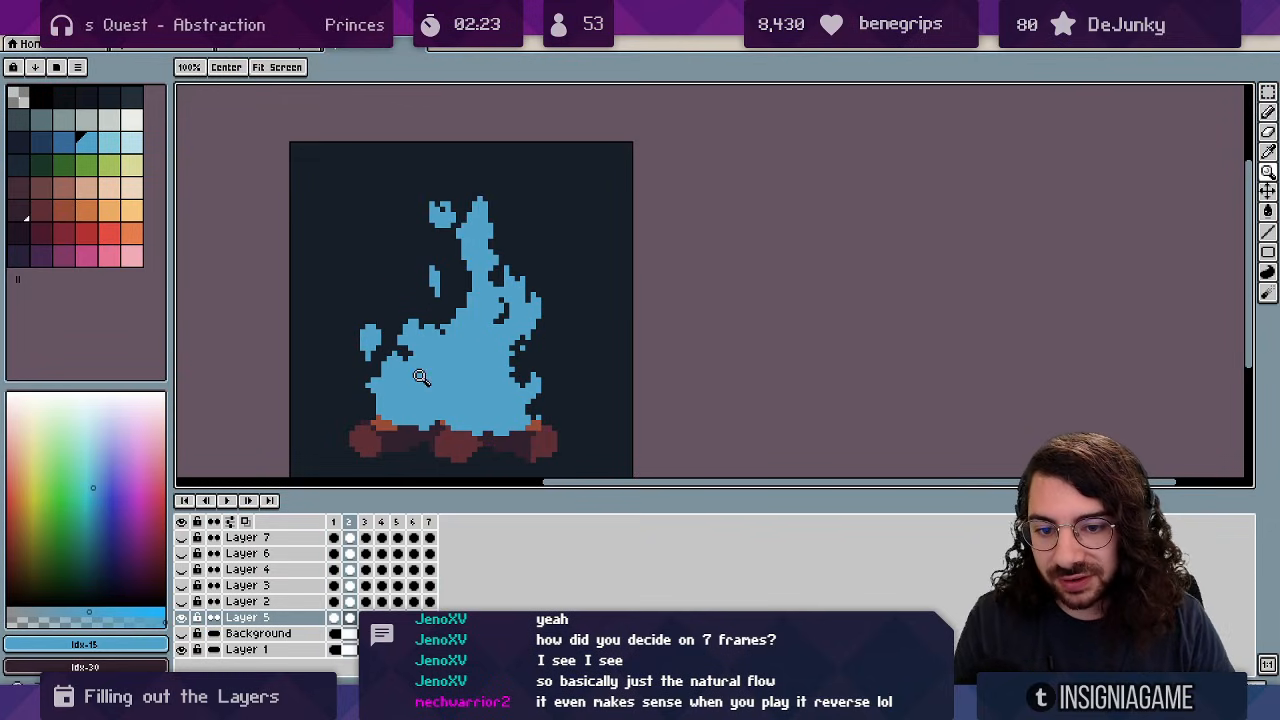
scroll(379, 404, up, 1)
key(v)
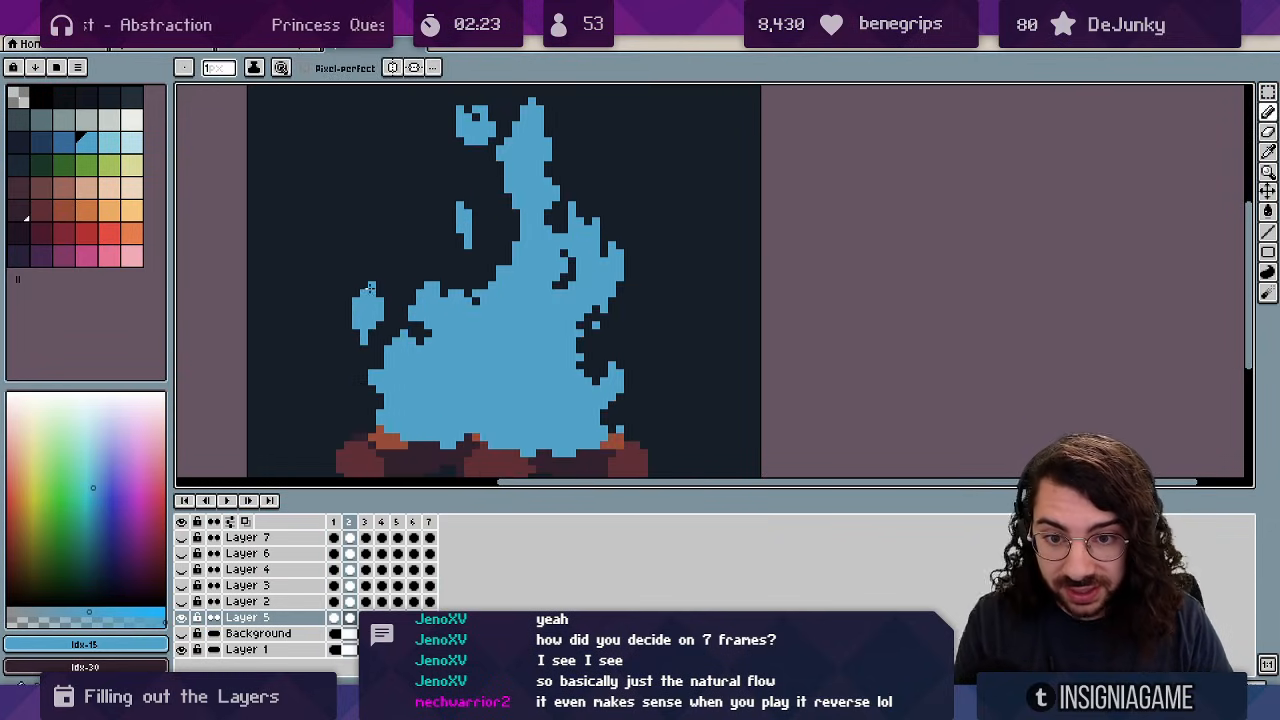
key(b)
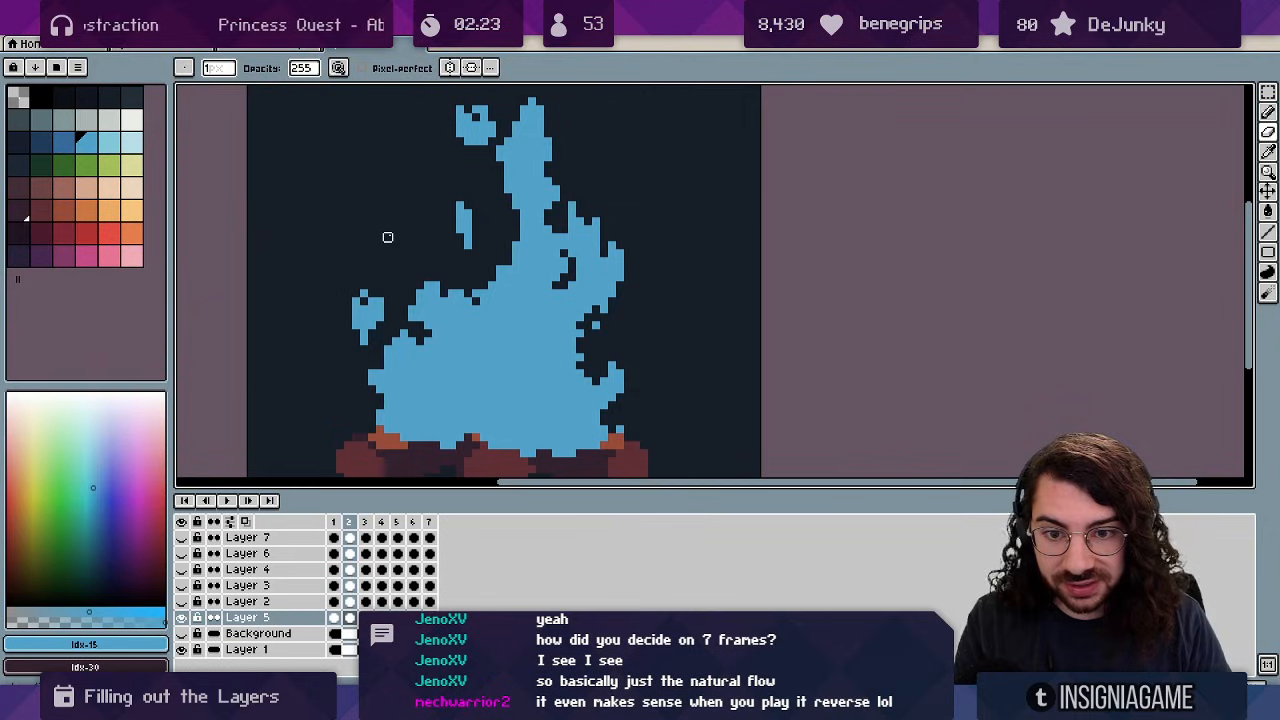
key(Right)
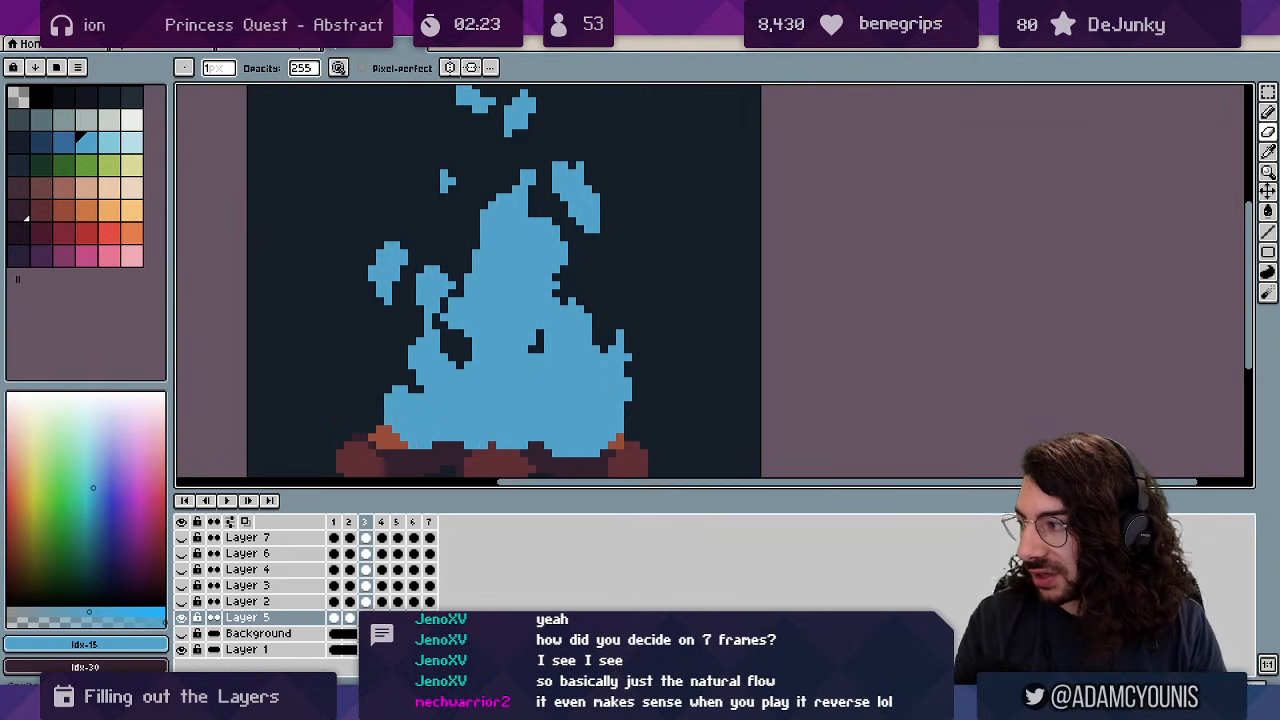
key(Left)
key(Right)
key(Left)
key(z)
scroll(585, 237, down, 4)
key(Return)
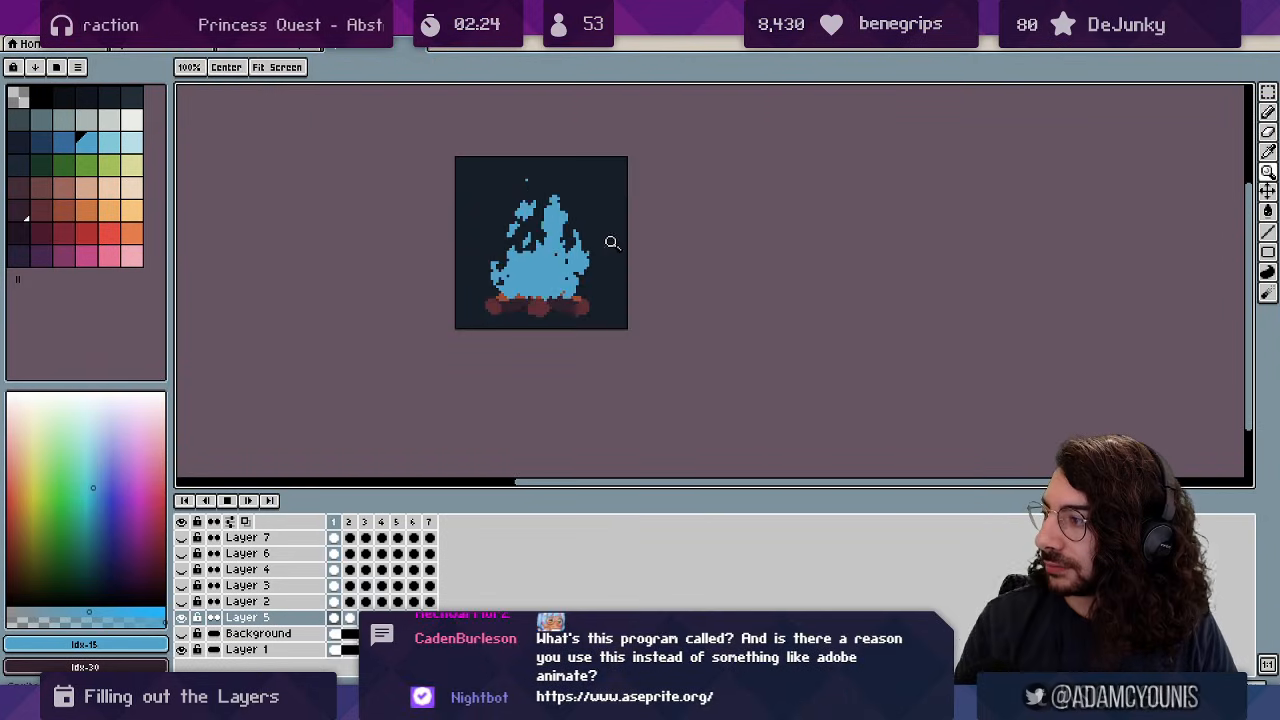
scroll(647, 254, up, 2)
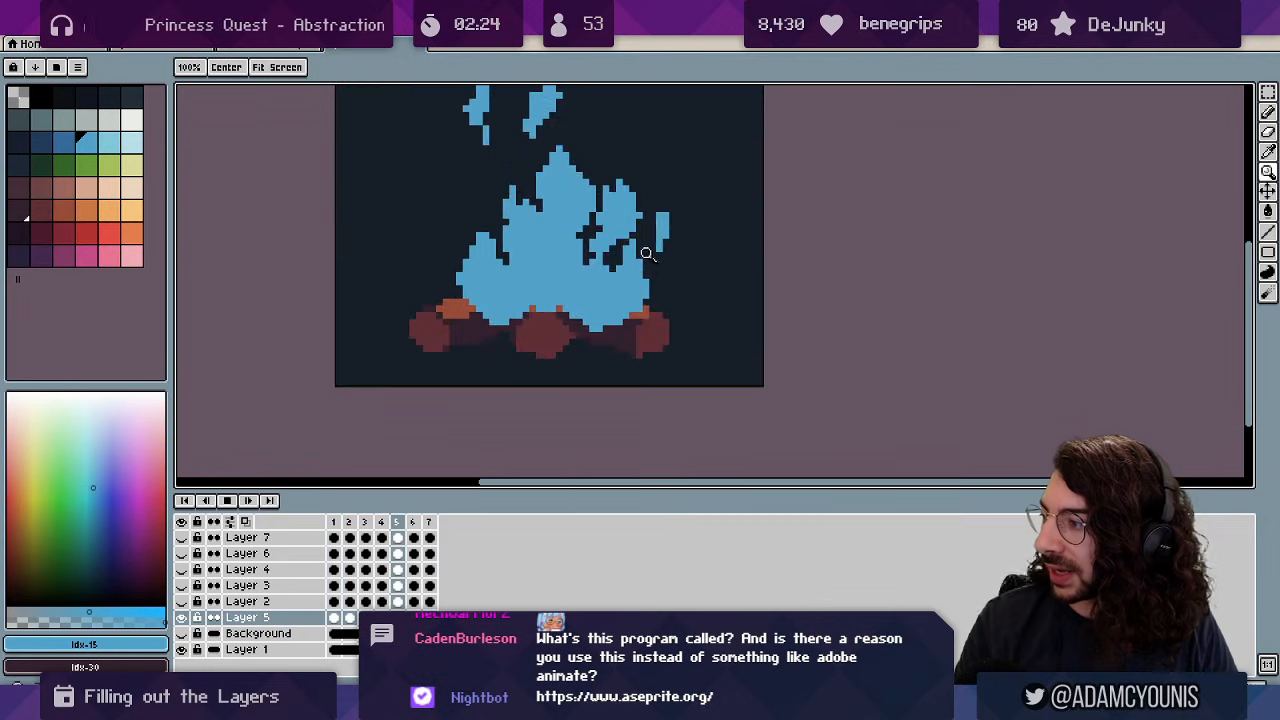
key(Return)
Step through to frame 7 and erase stray blue pixels from its flame.
key(b)
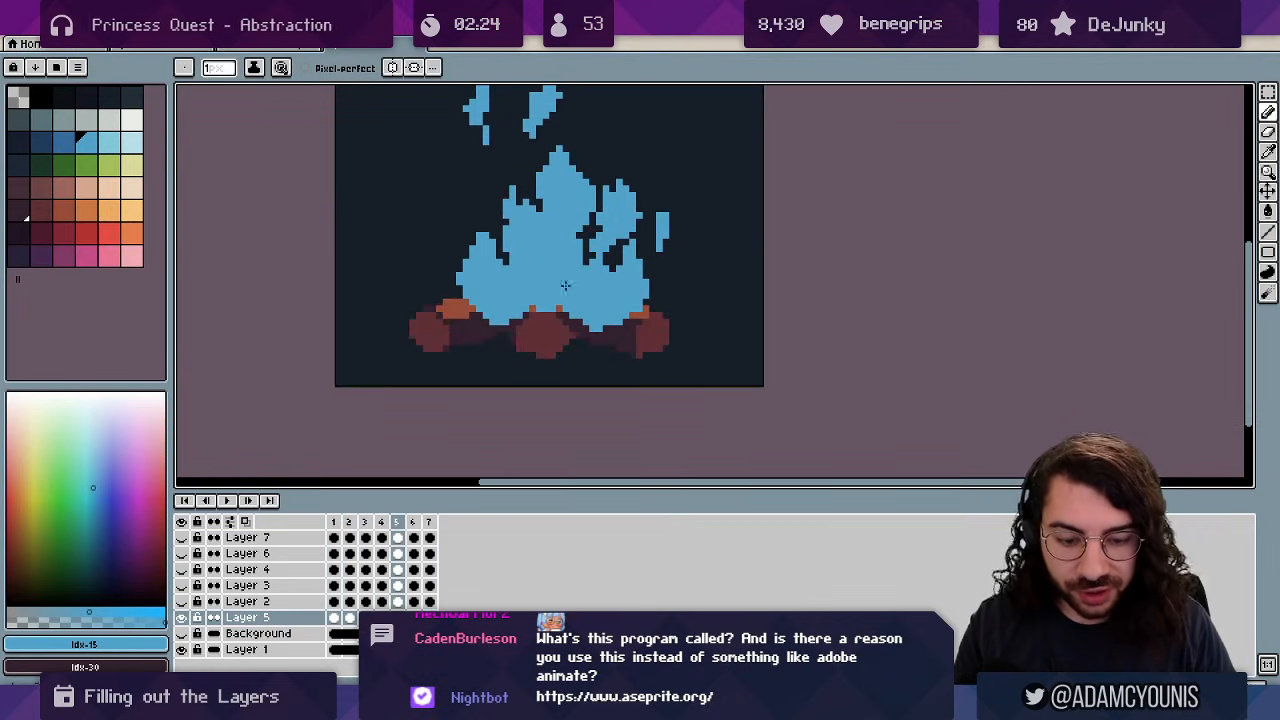
key(Right)
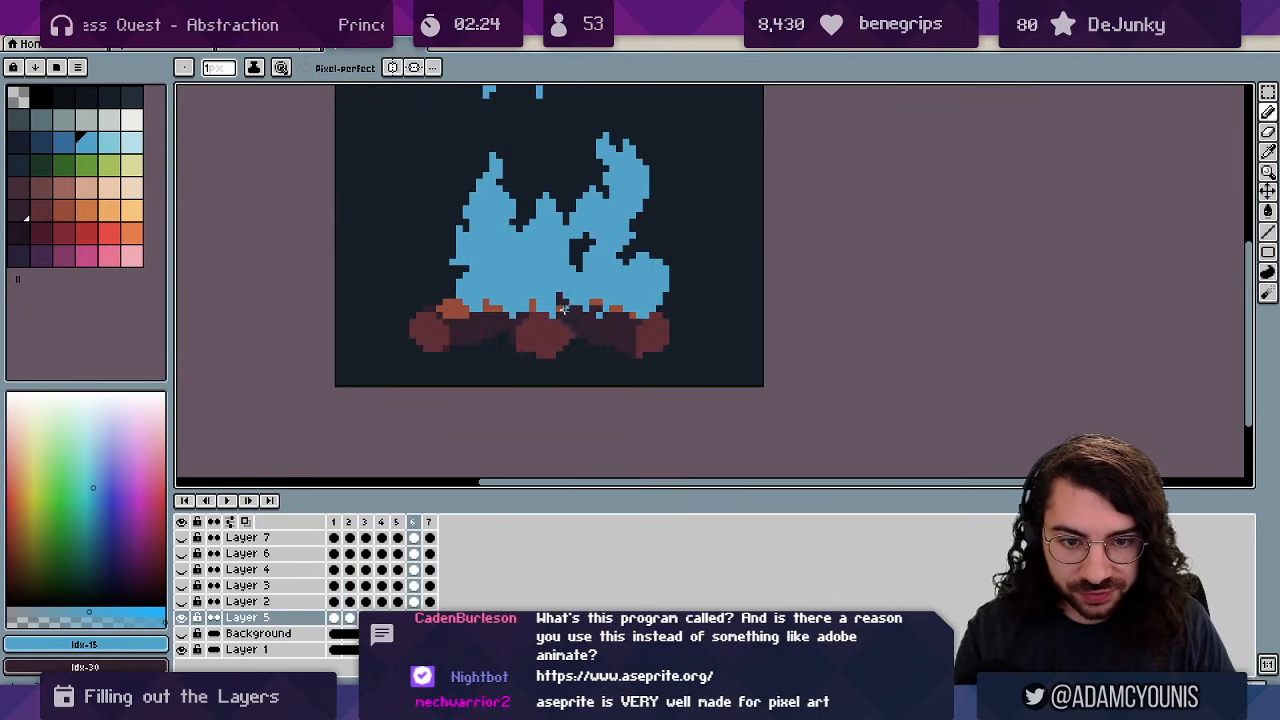
key(Right)
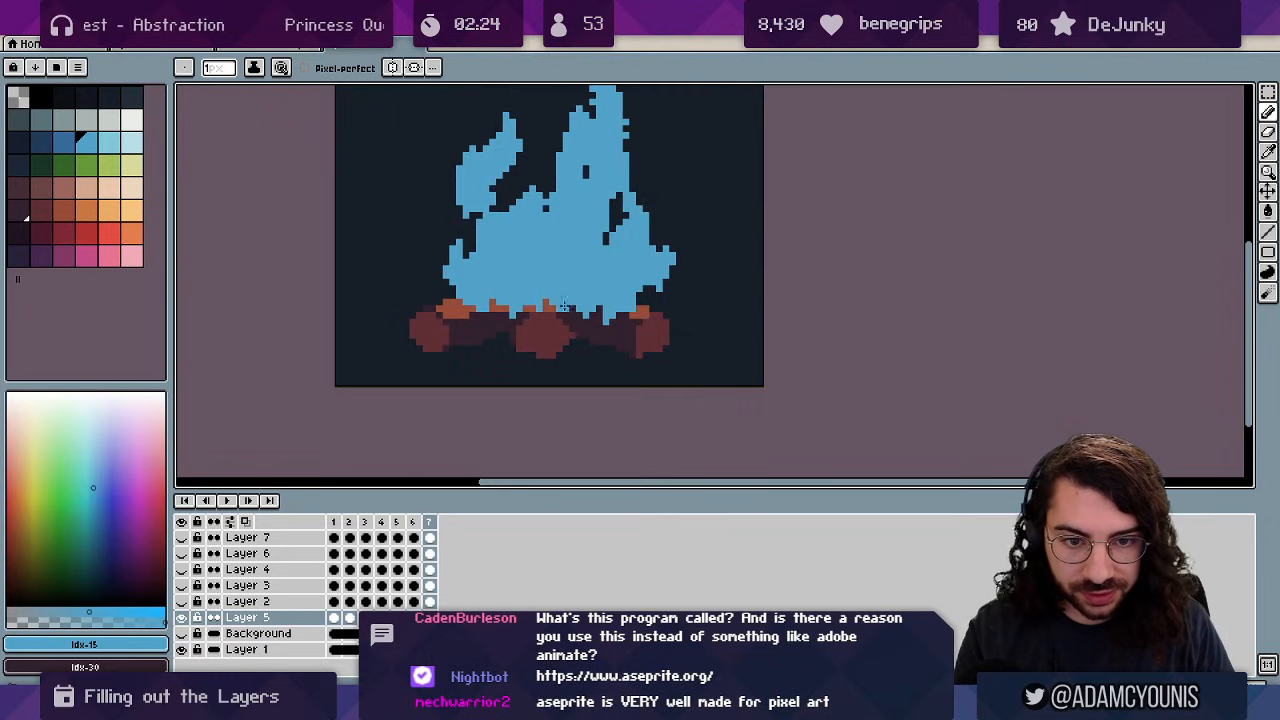
key(Right)
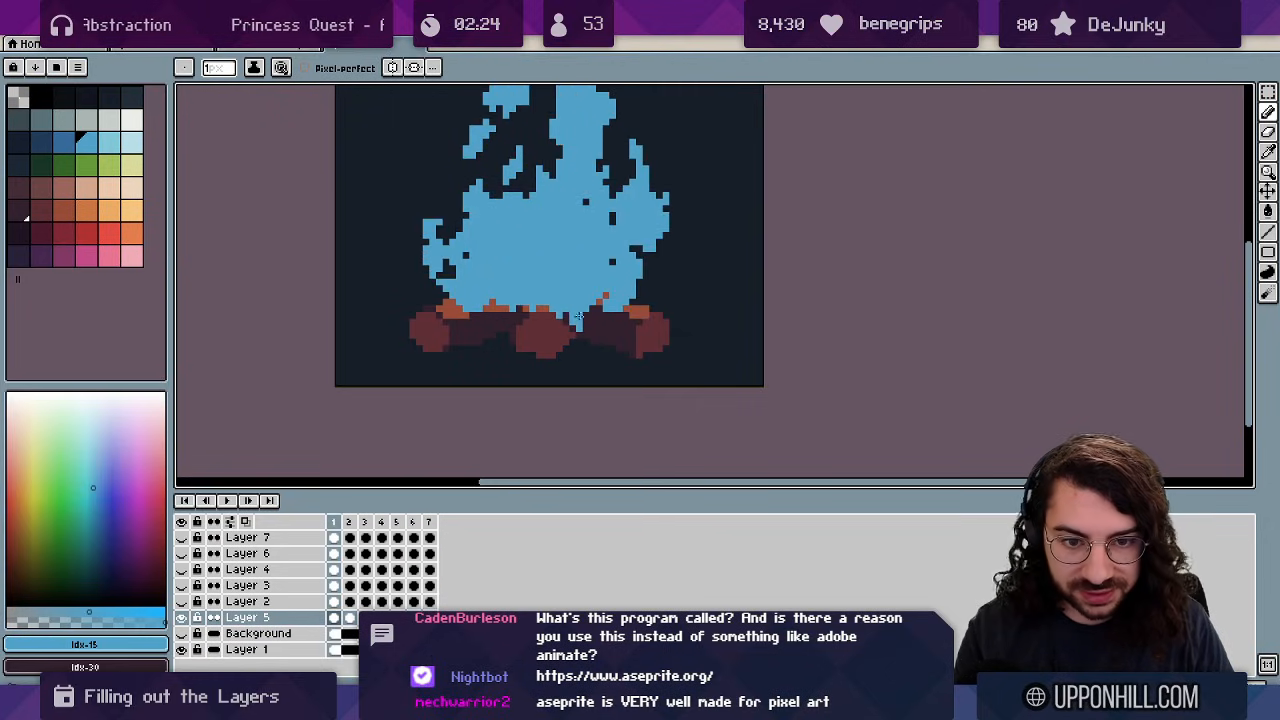
key(Right)
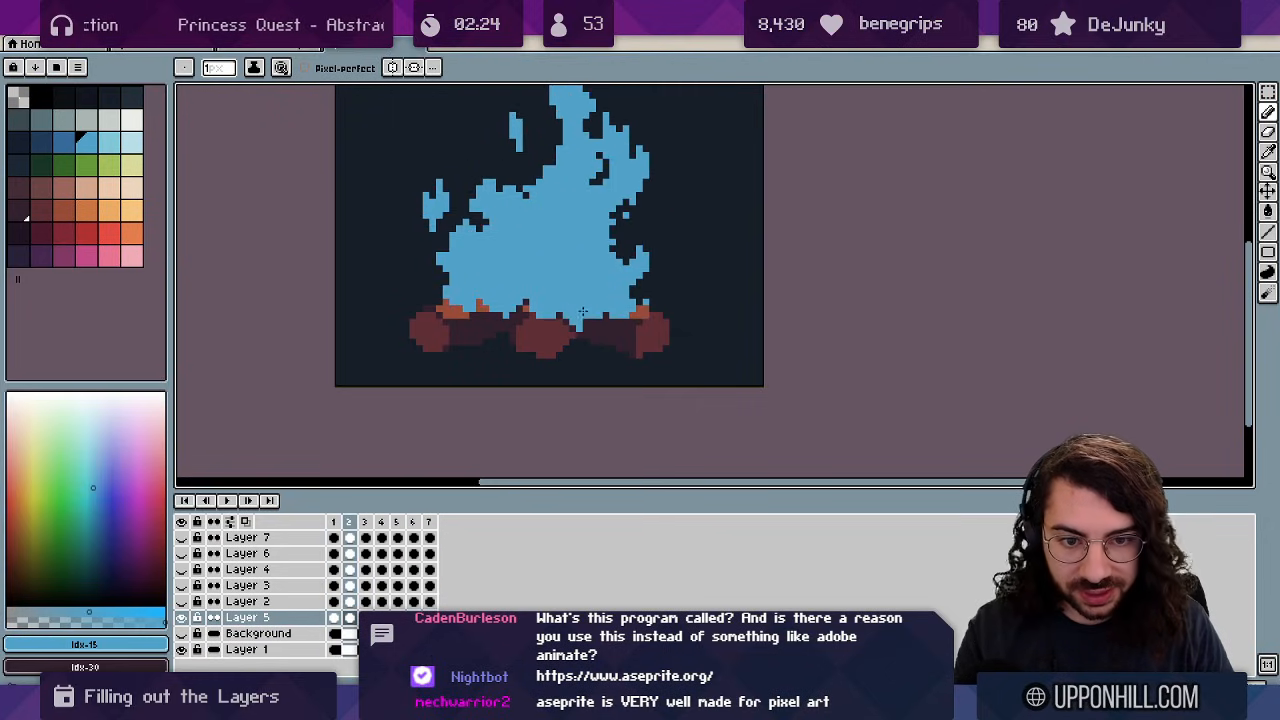
key(Right)
key(Right)
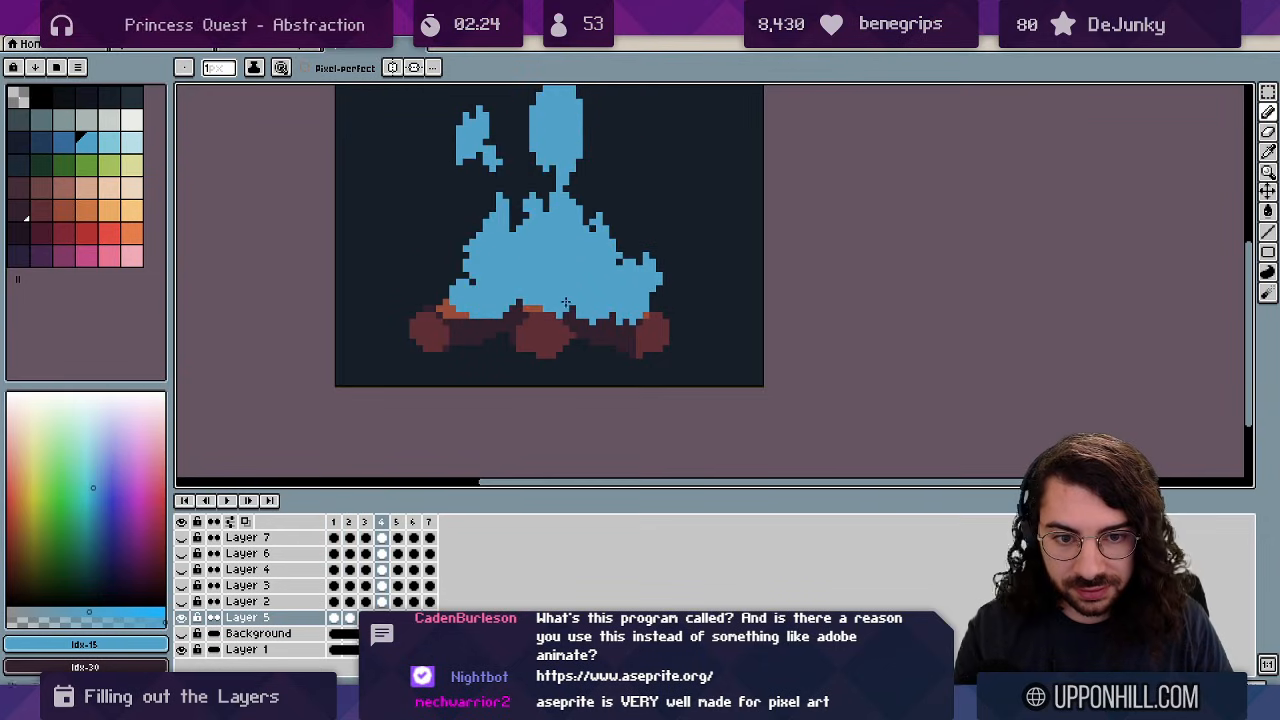
key(Left)
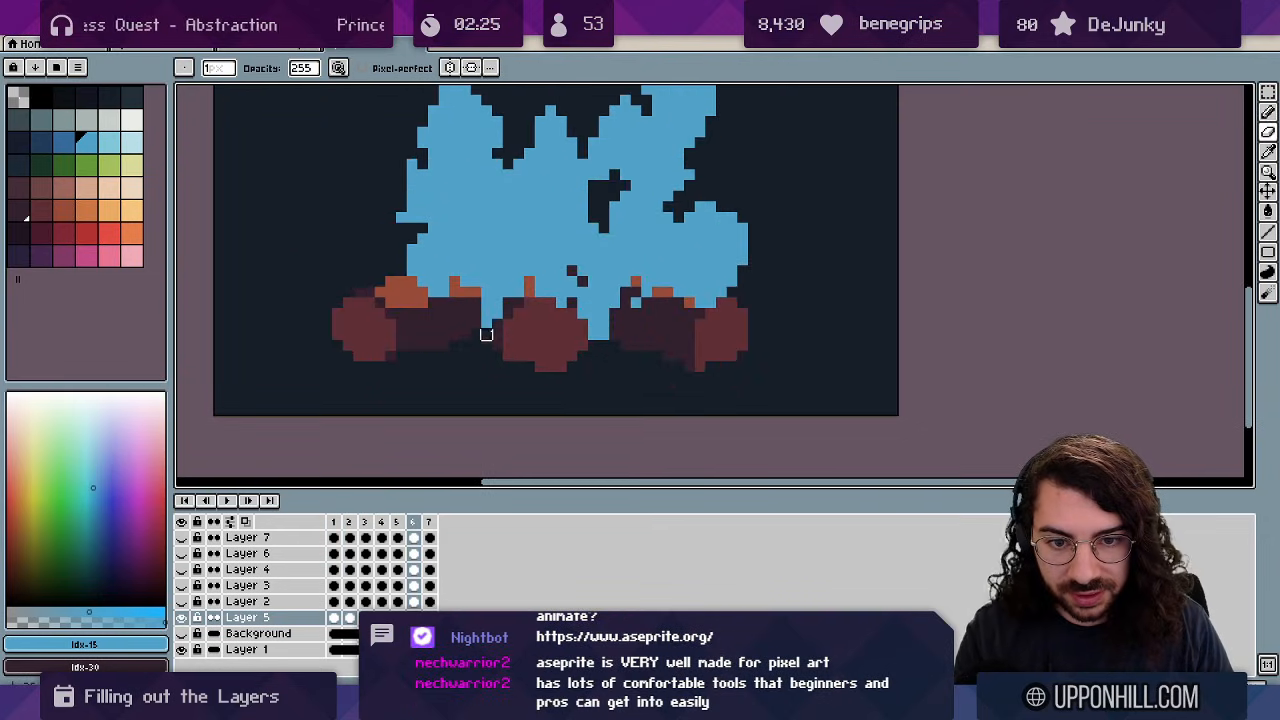
Flip back and forth between frames 6, 7, 1 and 3 to compare the cleaned flame.
key(Right)
drag(486, 314, 497, 335)
key(Right)
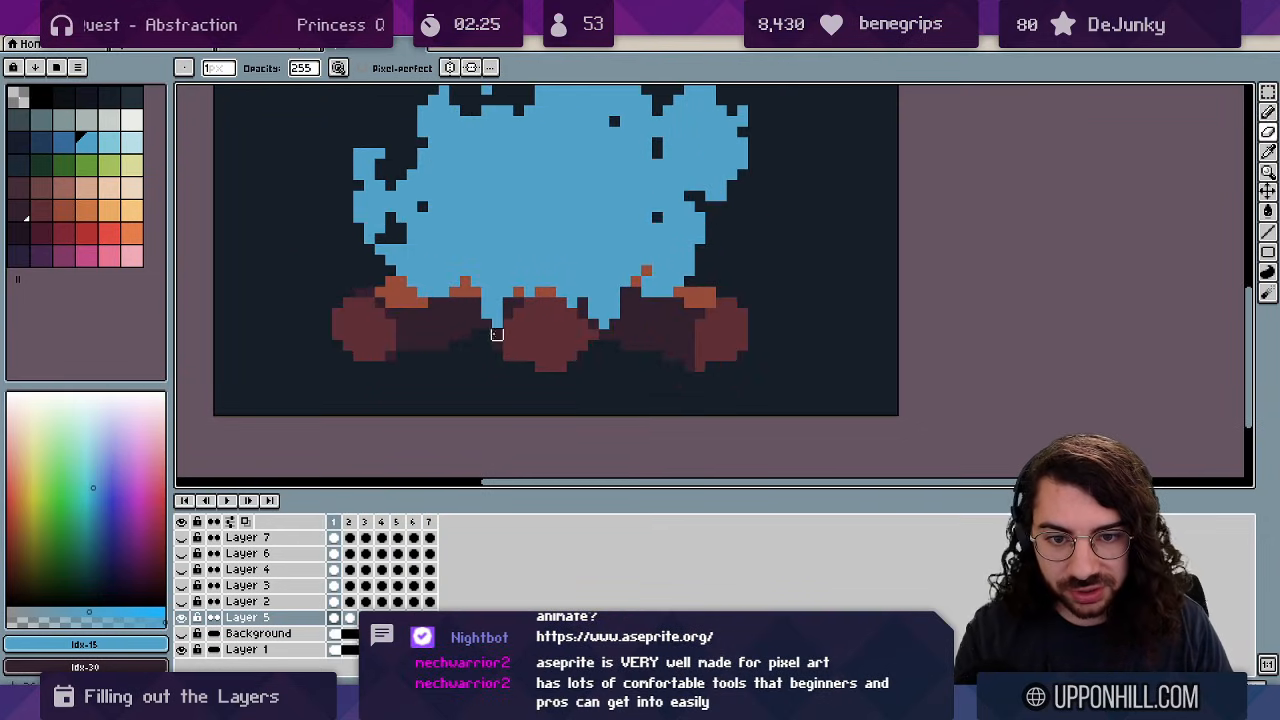
key(Right)
key(Right)
key(Right)
key(Right)
key(Right)
key(Right)
key(Right)
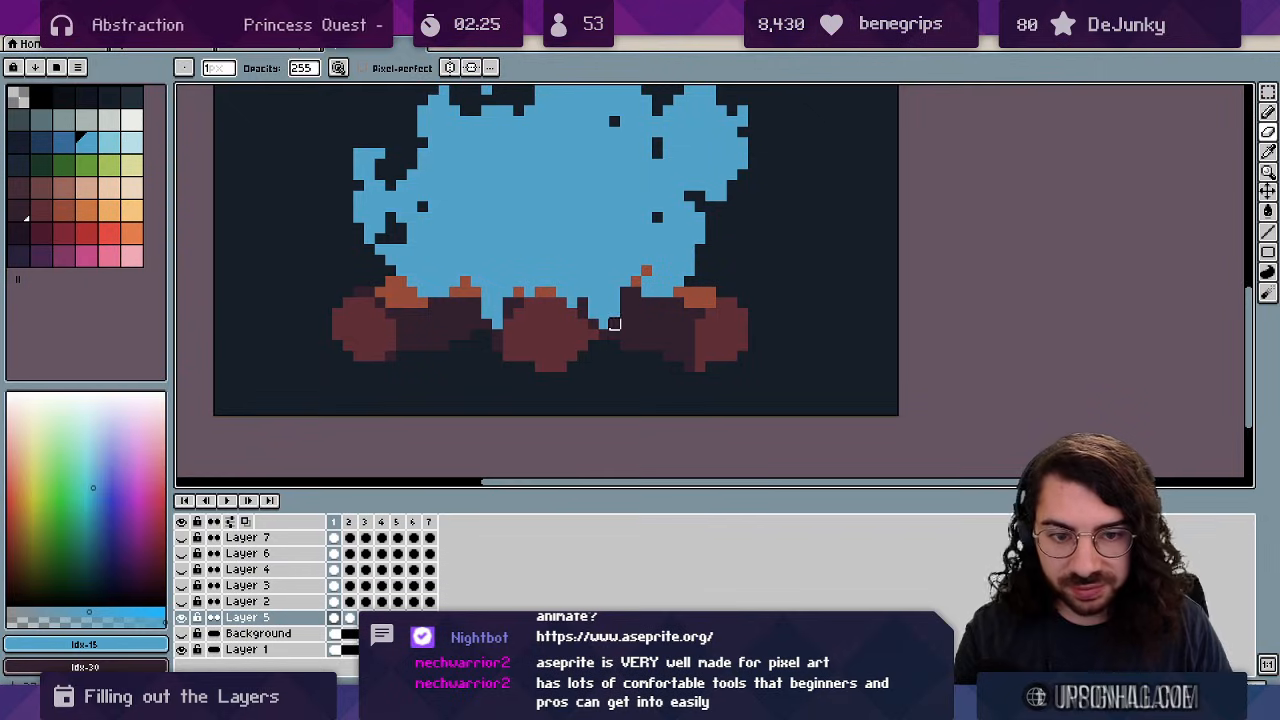
key(Right)
key(Right)
key(Left)
key(Left)
key(Right)
key(Left)
key(Left)
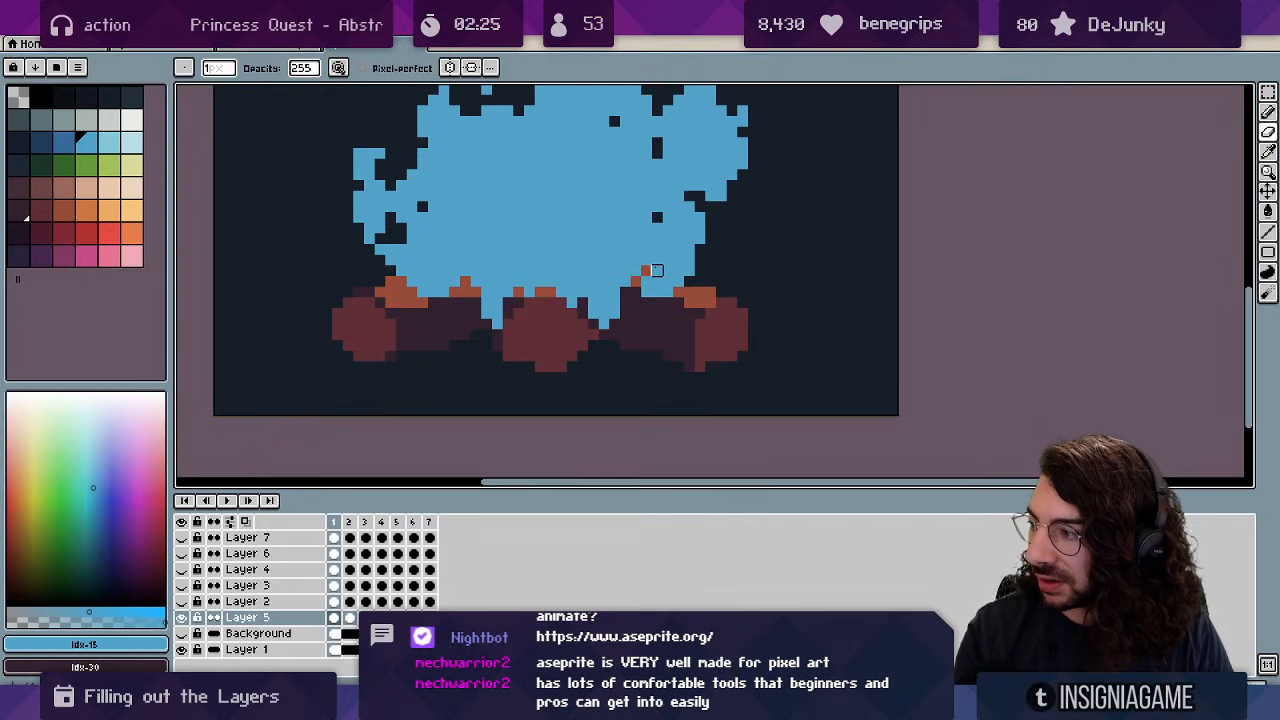
key(Right)
key(Right)
key(Left)
key(Right)
key(Right)
key(Left)
key(Left)
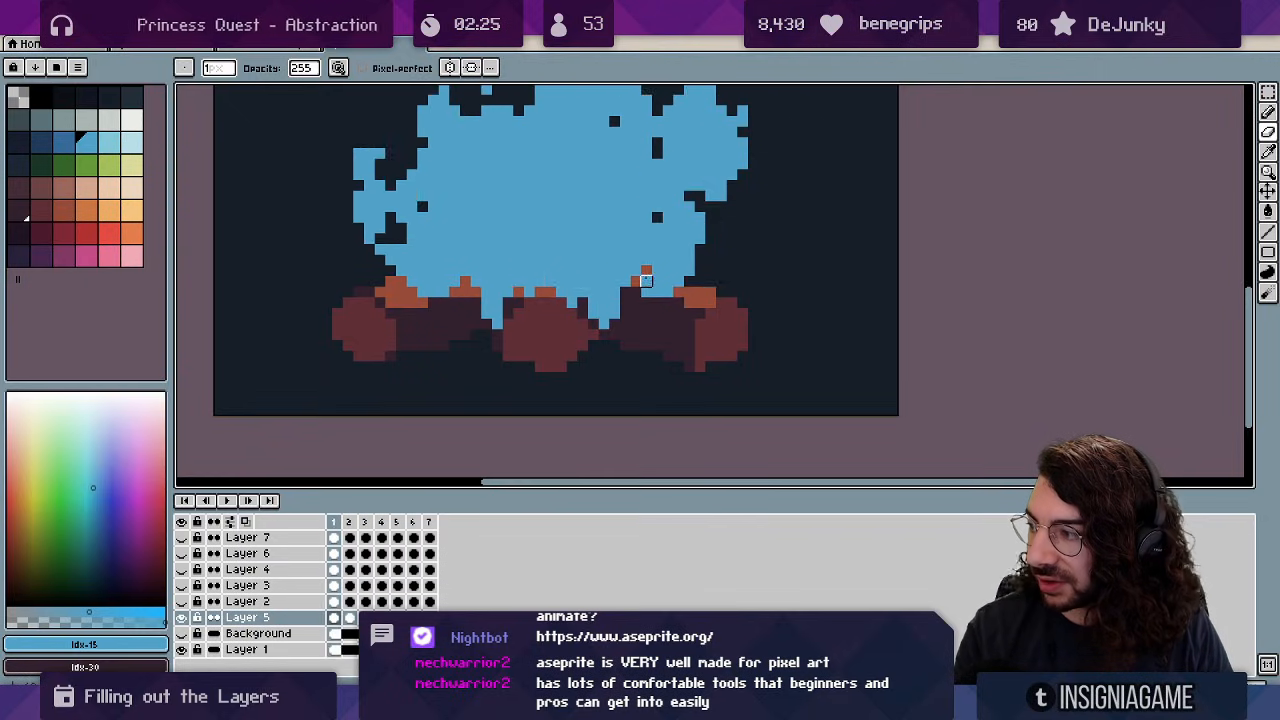
Settle on frame 3, zoom out to the whole campfire, and play the loop.
key(Right)
key(Right)
key(Left)
key(Left)
key(Left)
key(Right)
key(Right)
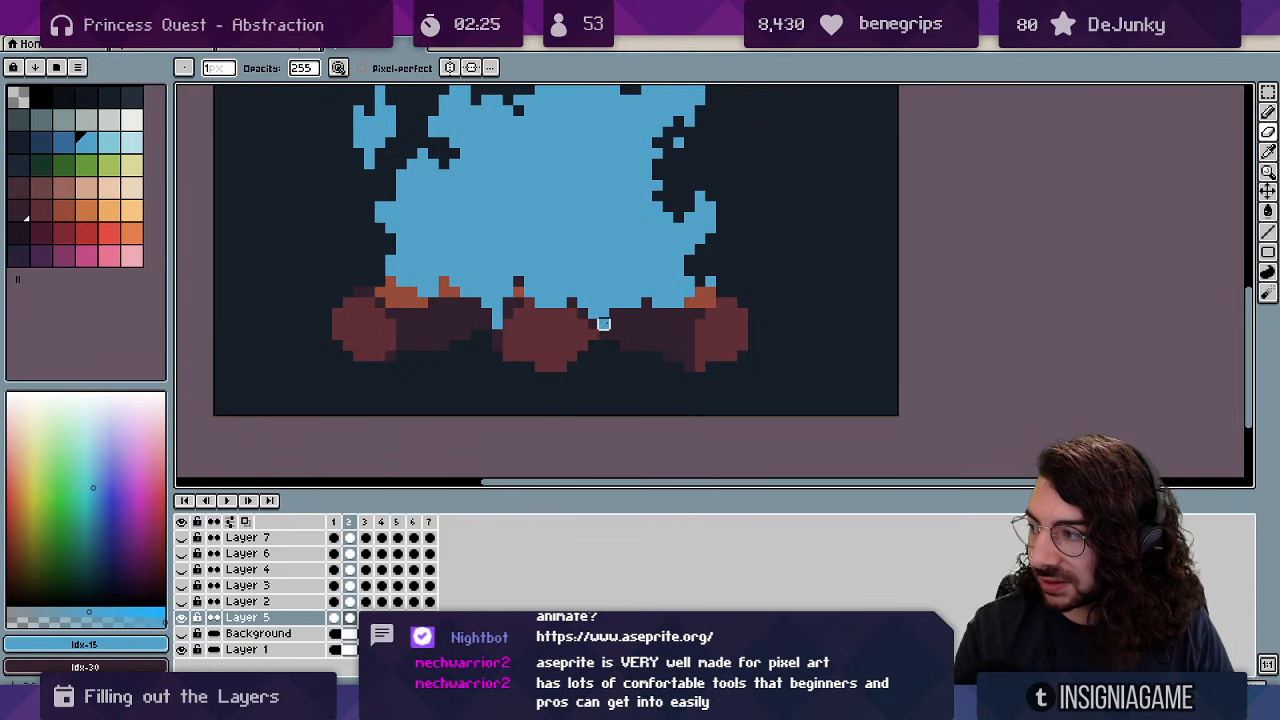
key(Right)
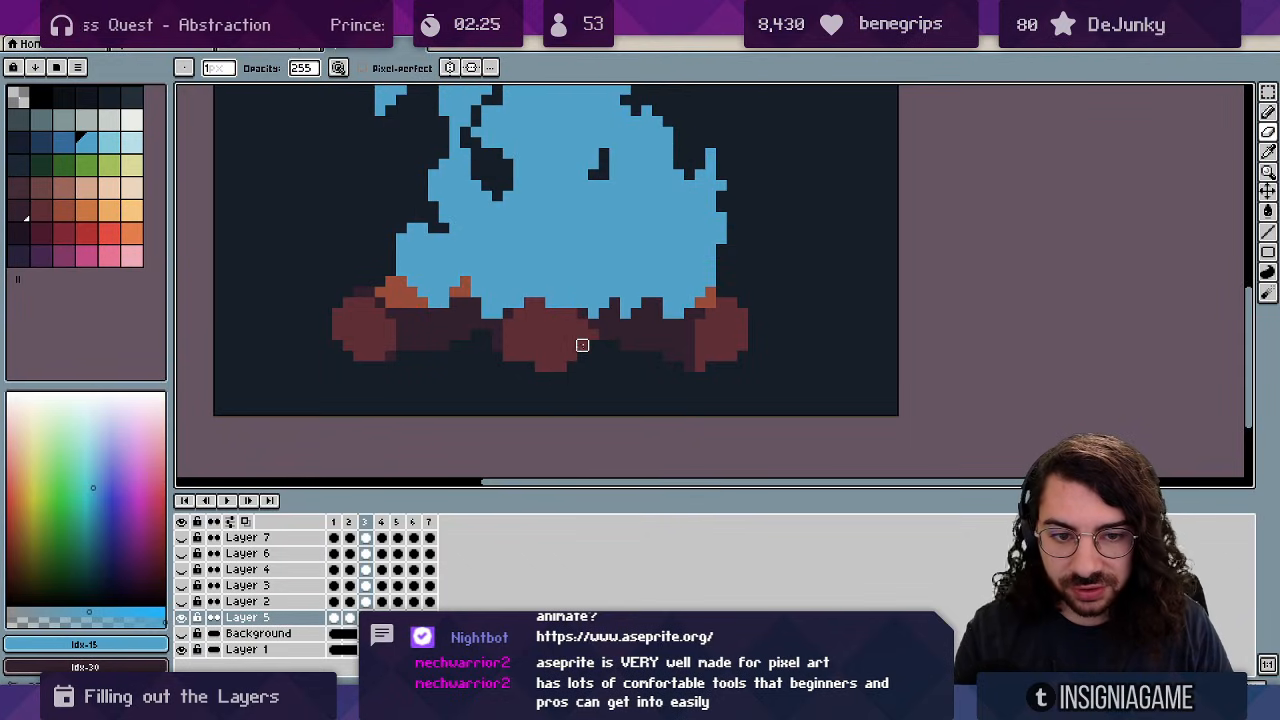
key(Right)
key(Right)
key(Right)
key(Right)
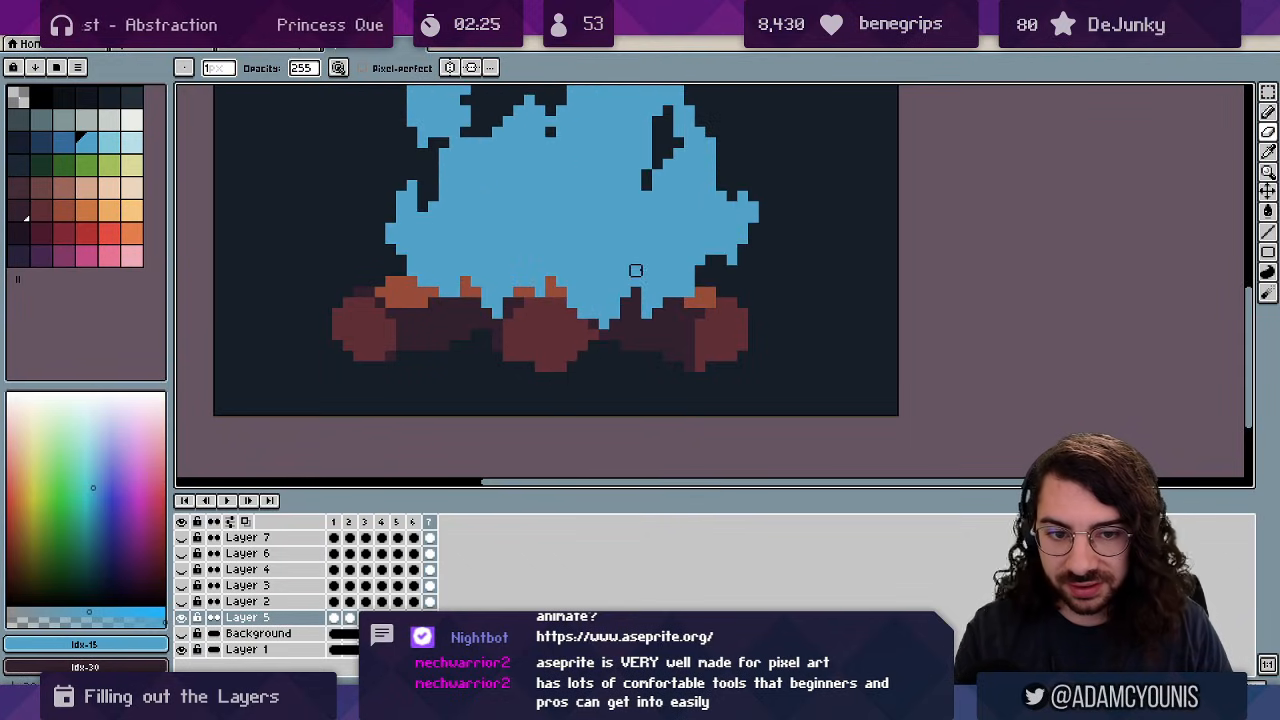
key(Right)
key(Right)
key(z)
drag(636, 270, 516, 232)
key(Return)
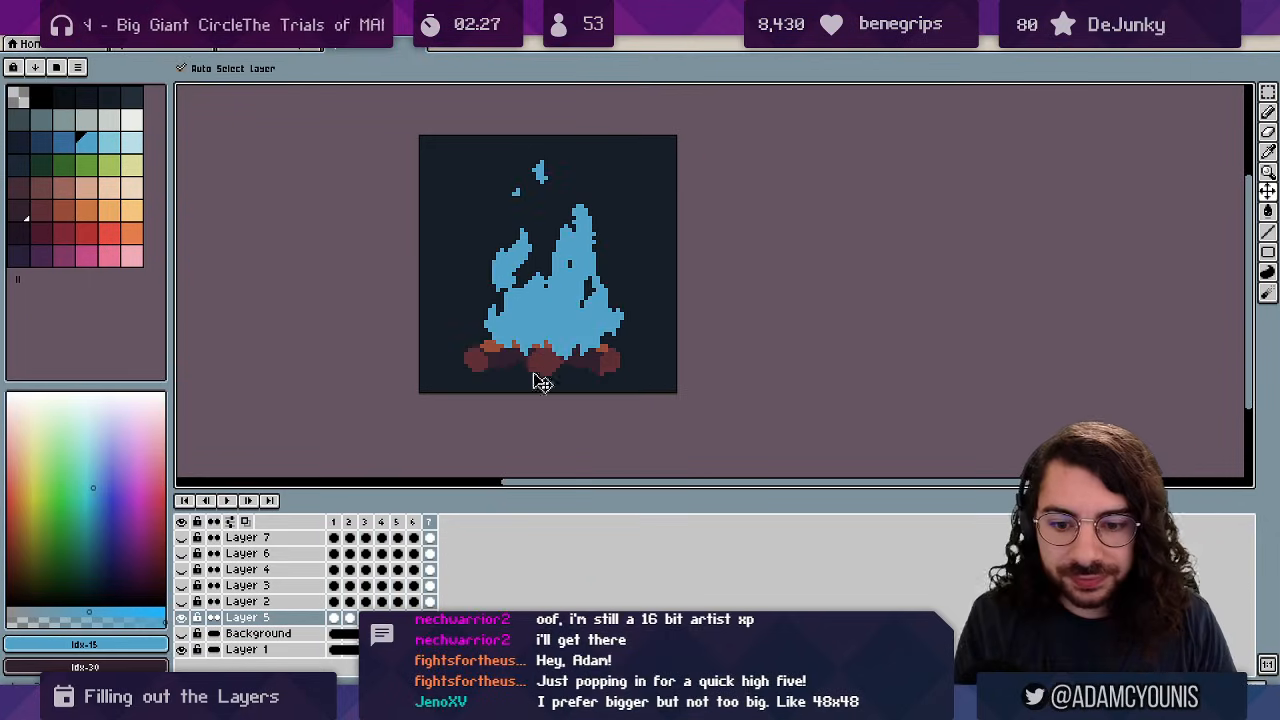
Replace blue Idx-15 with red Idx-39 in the flame, then duplicate the layer as Layer 5 Copy.
key(Right)
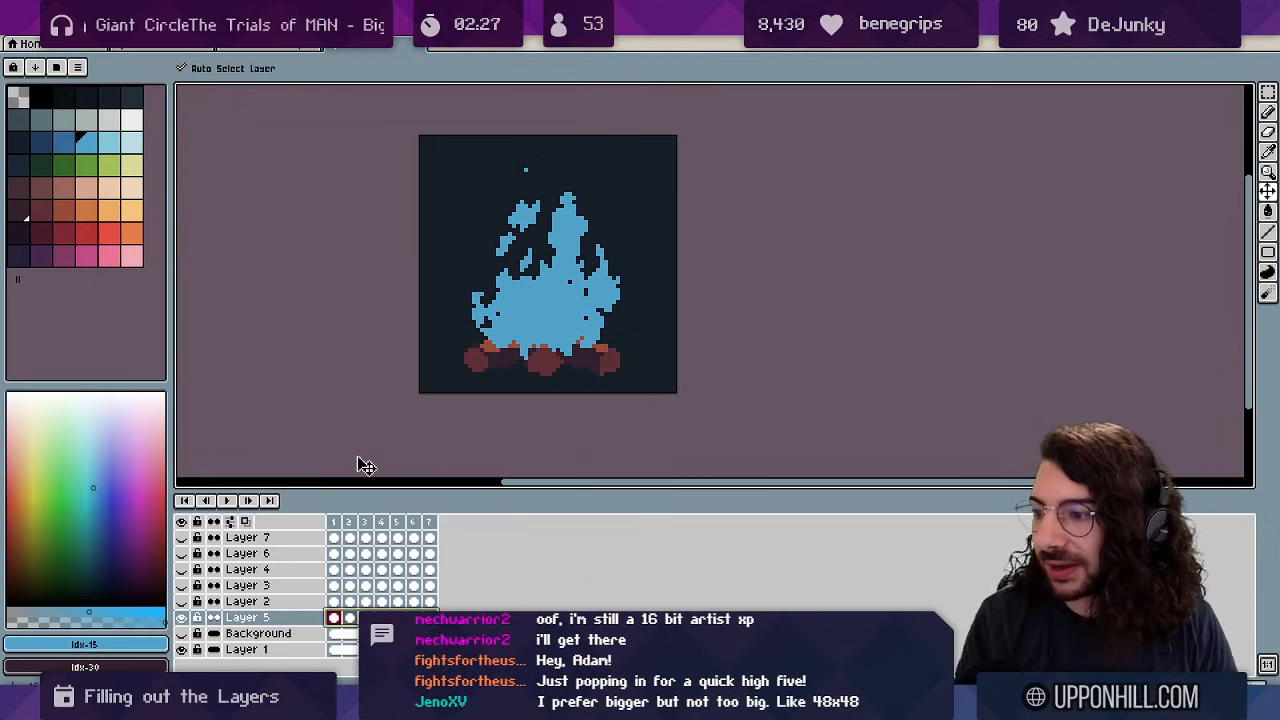
key(shift+r)
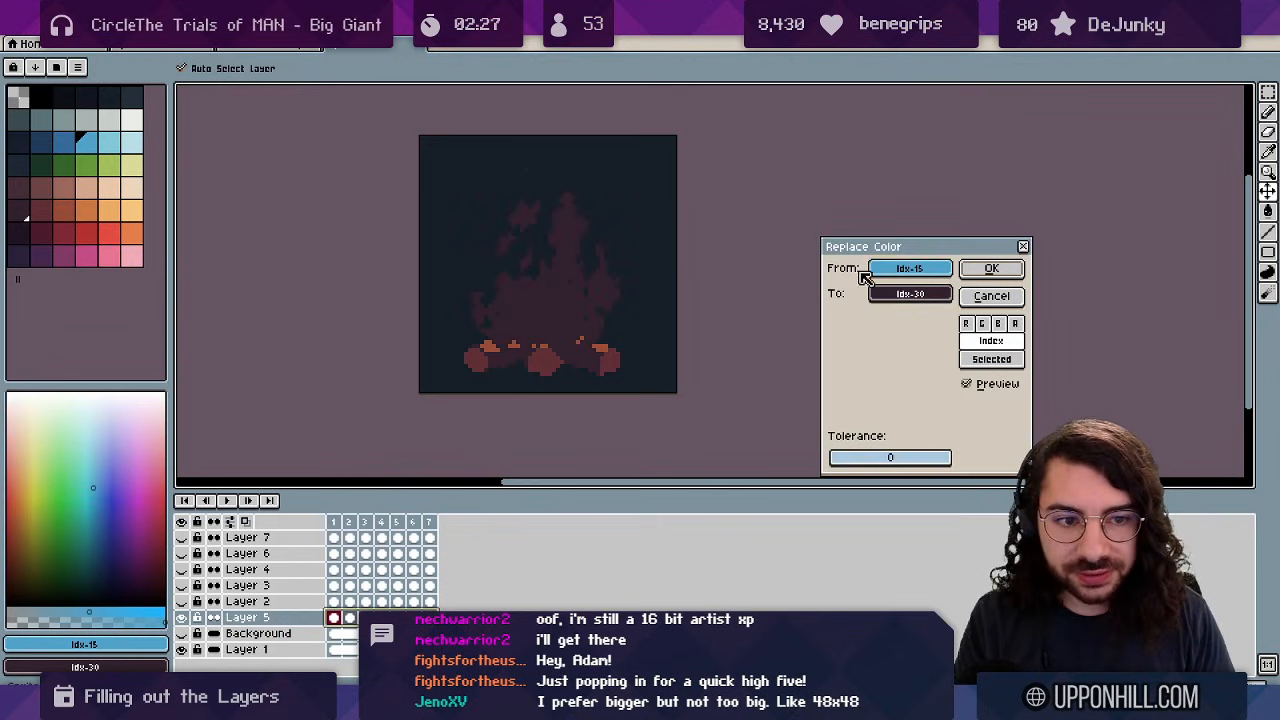
drag(897, 293, 551, 309)
drag(887, 291, 97, 230)
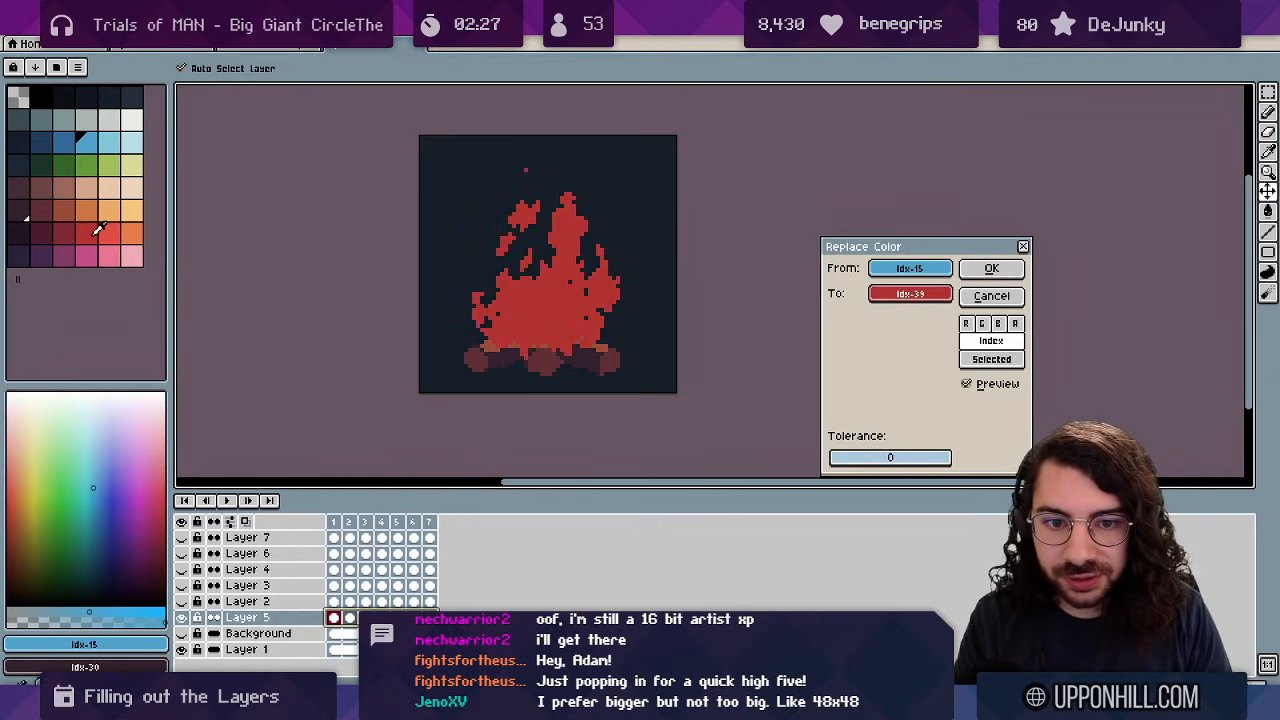
click(990, 269)
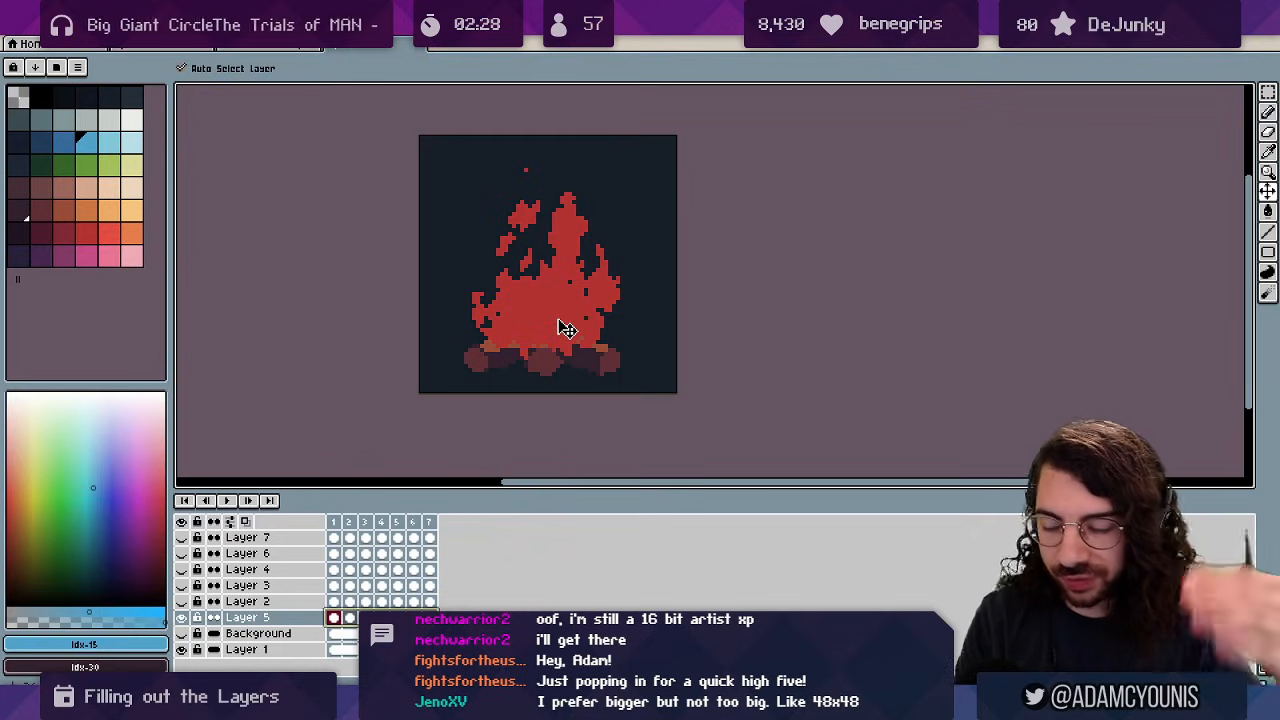
key(ctrl+j)
Lasso a round selection at the base of the flame on frame 1 of Layer 5 Copy.
click(430, 617)
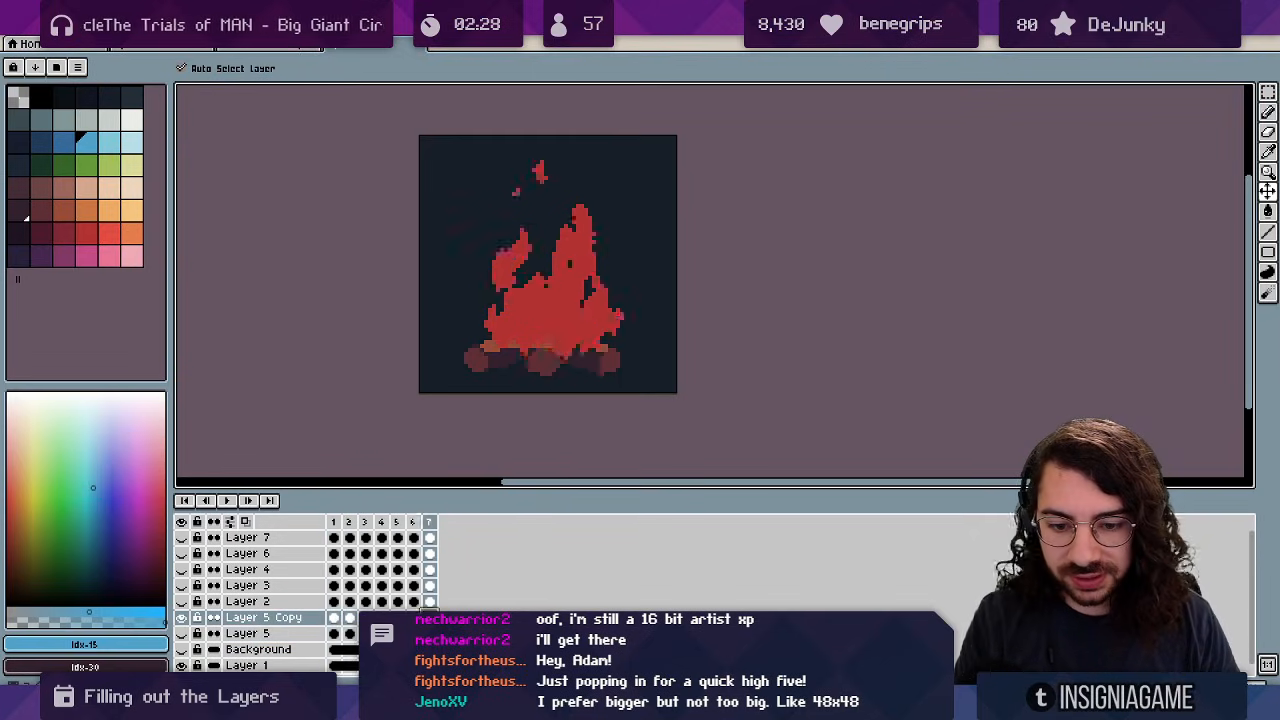
click(334, 617)
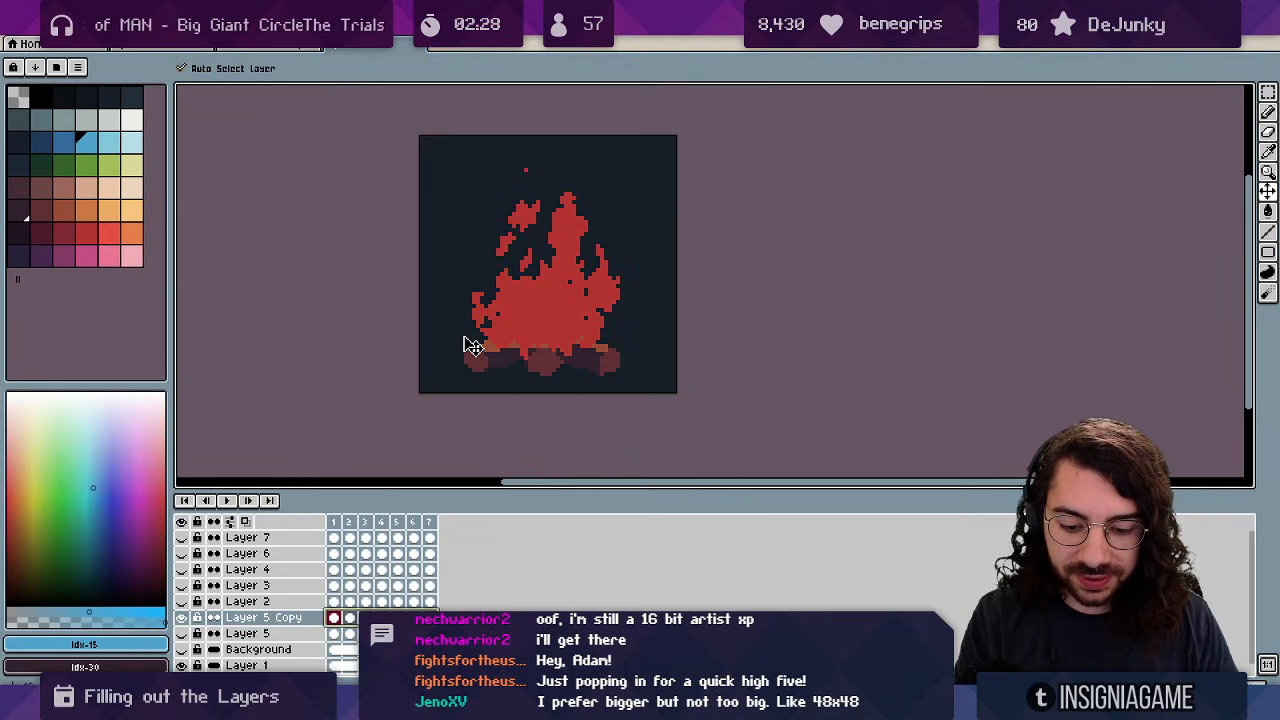
click(1269, 93)
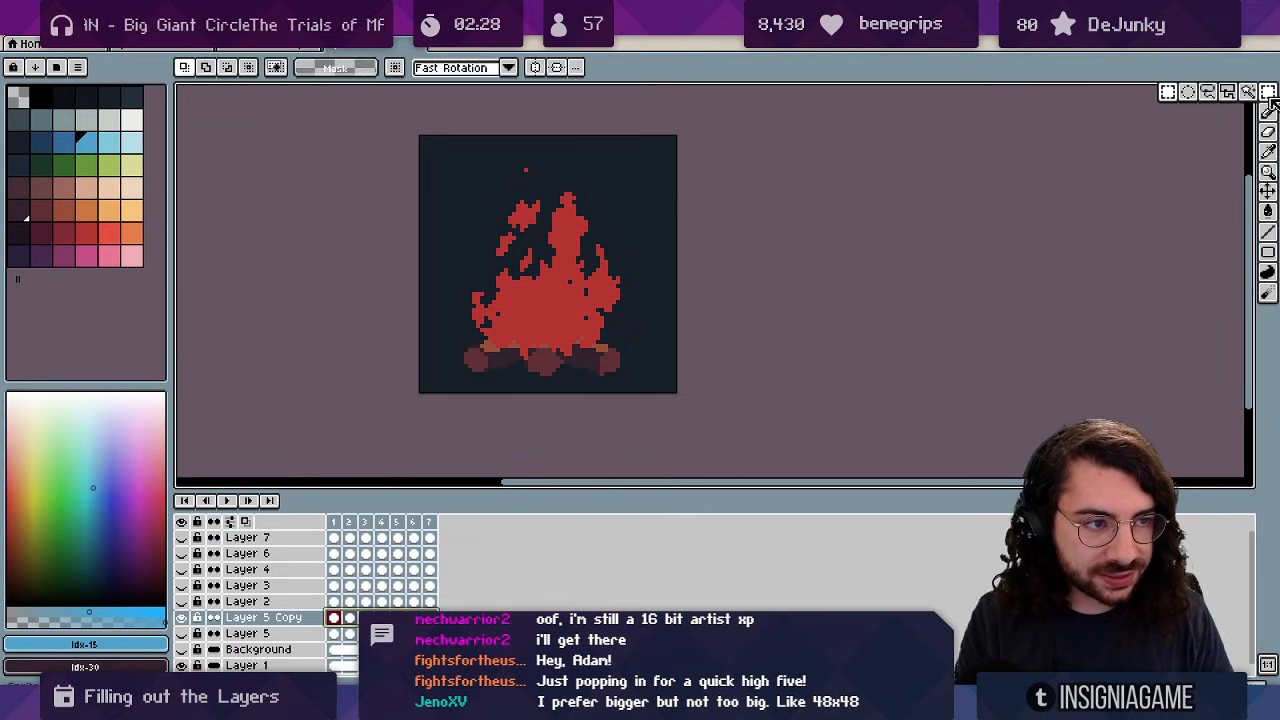
drag(475, 355, 512, 295)
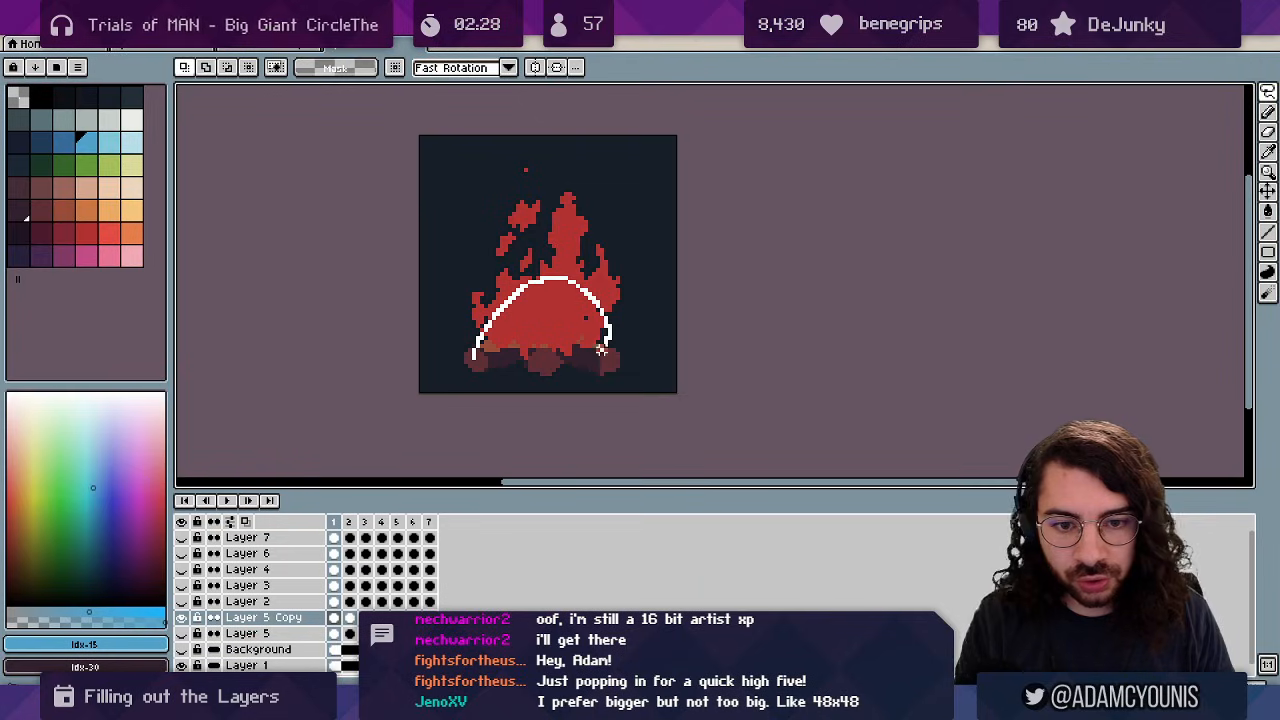
drag(480, 342, 478, 352)
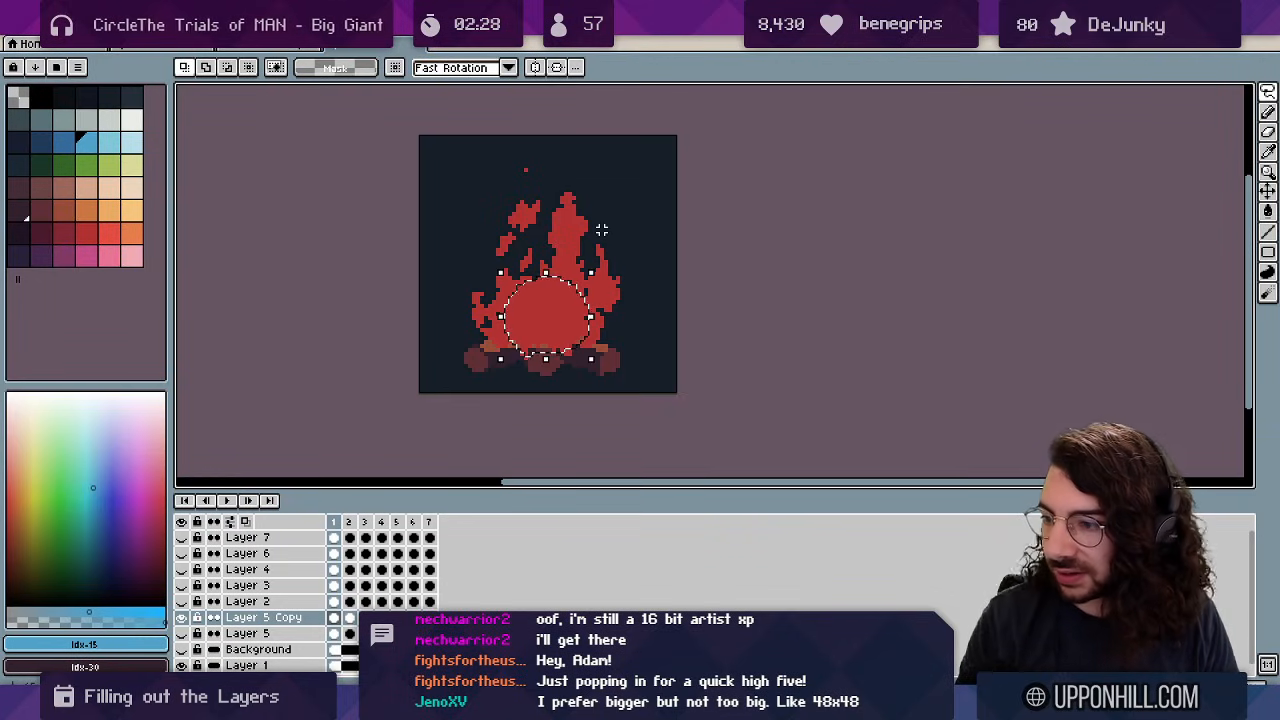
Replace red Idx-39 with brighter Idx-40 inside the selection across all Layer 5 Copy frames.
drag(430, 617, 332, 616)
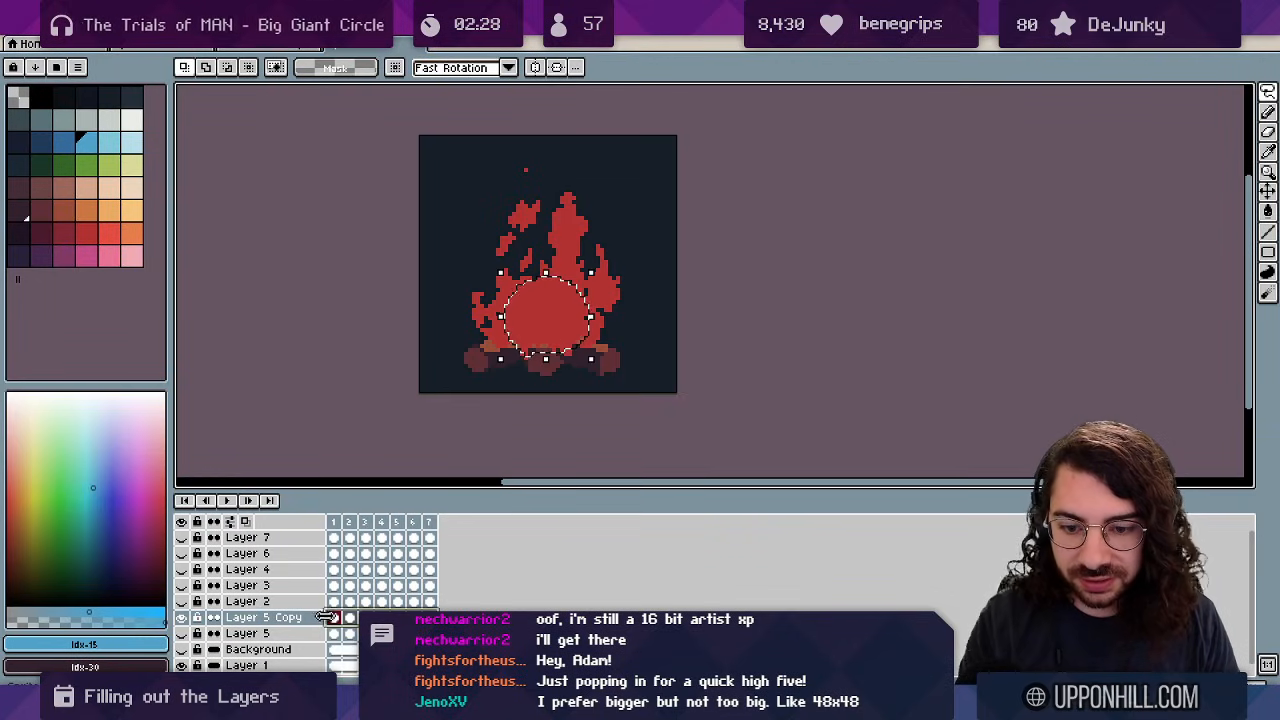
key(shift+r)
click(548, 305)
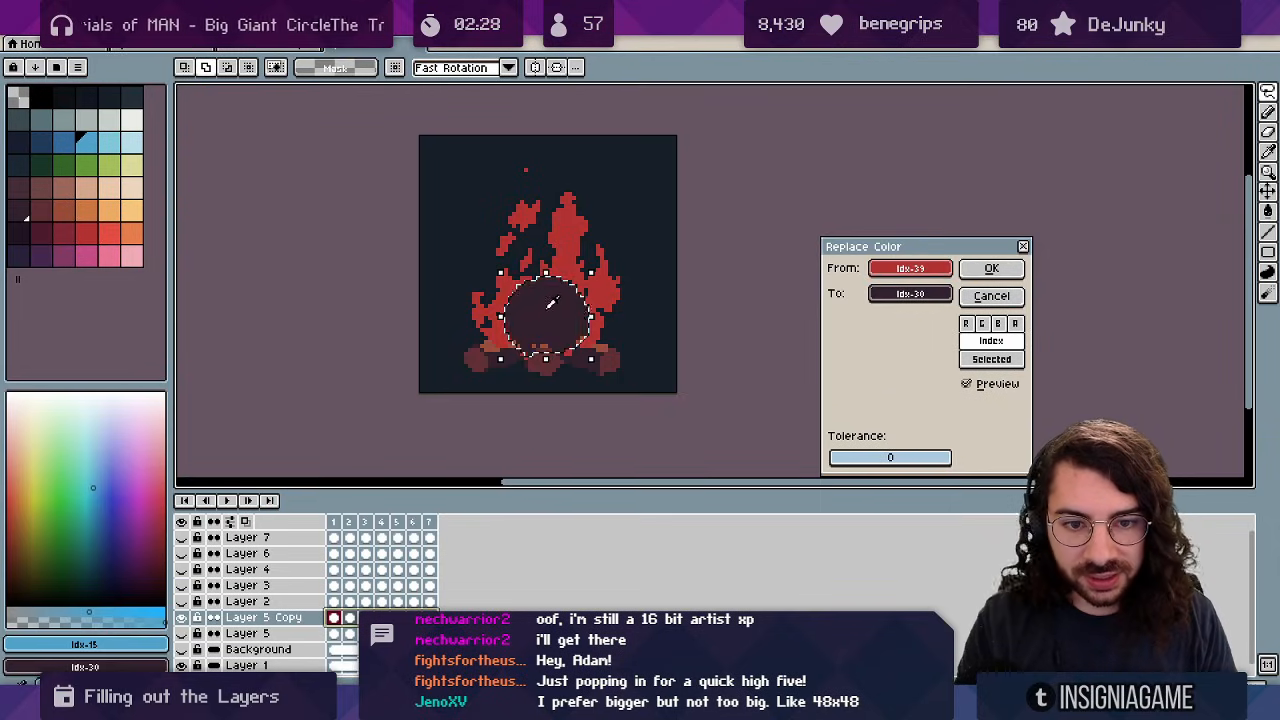
drag(895, 296, 105, 238)
click(991, 268)
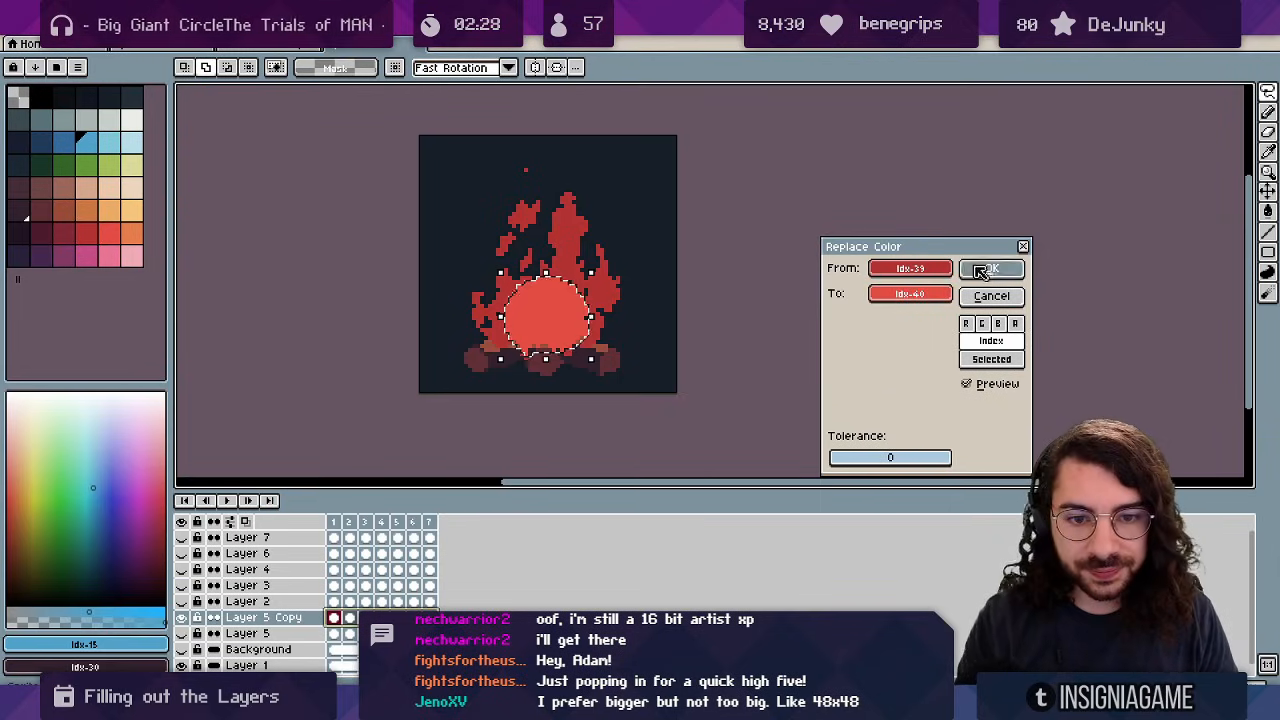
click(933, 193)
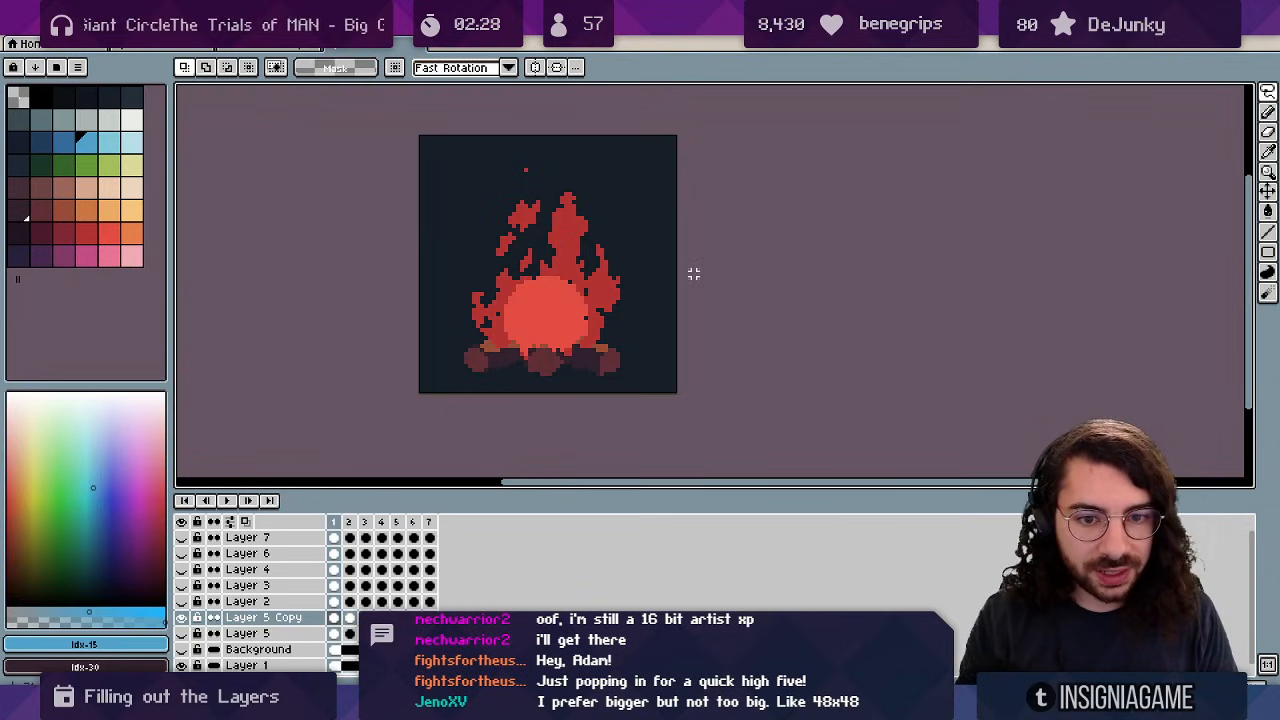
key(ctrl+z)
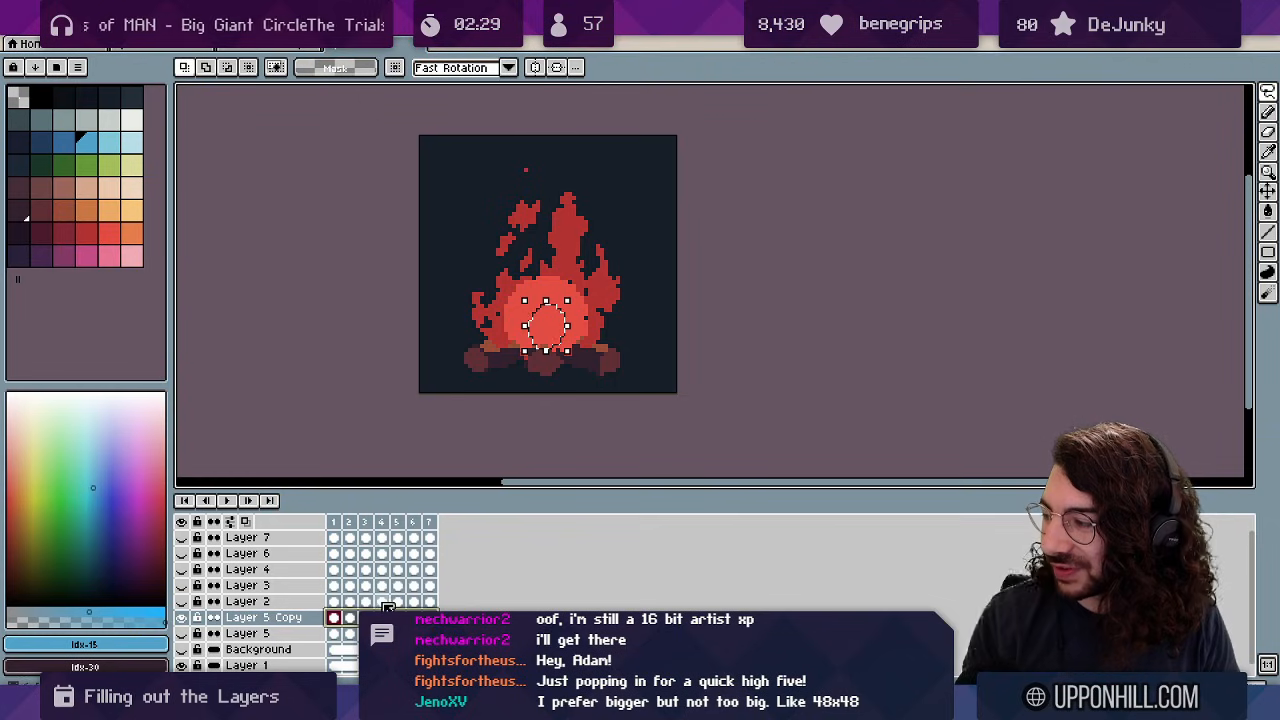
Recolour the core's bright red Idx-40 to orange Idx-41 in all frames, then deselect and play.
drag(491, 489, 486, 449)
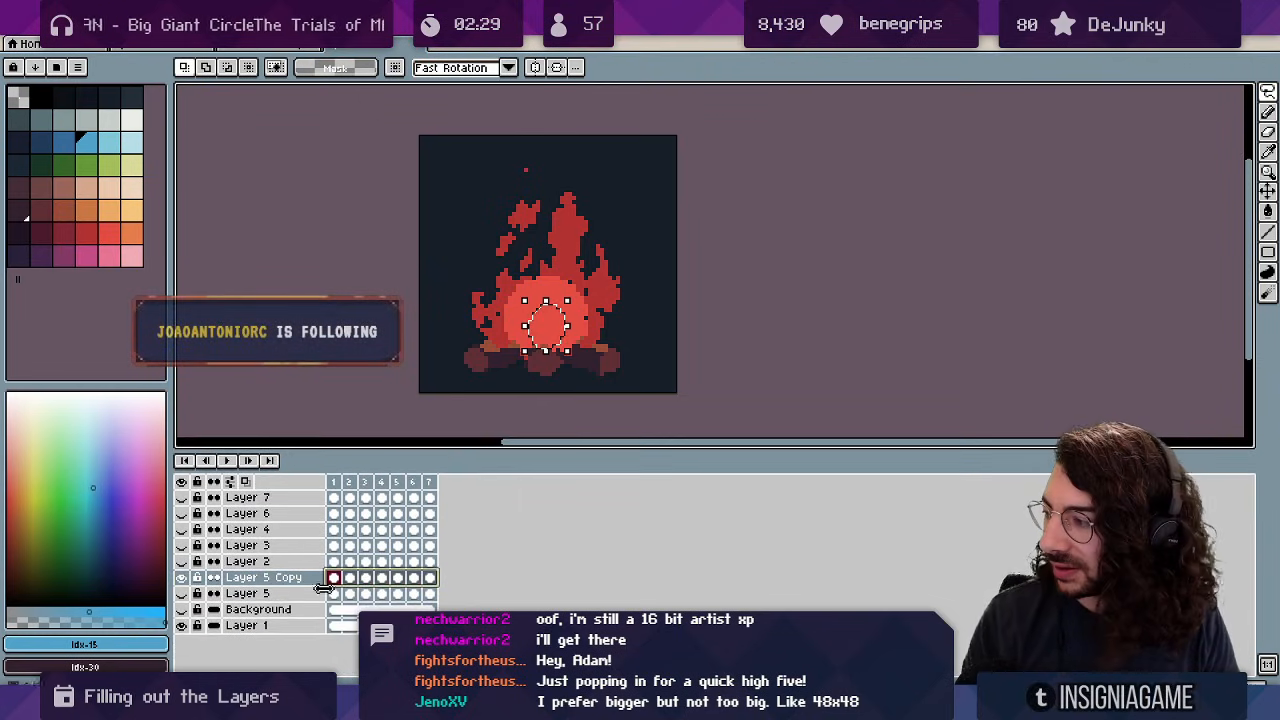
key(shift+r)
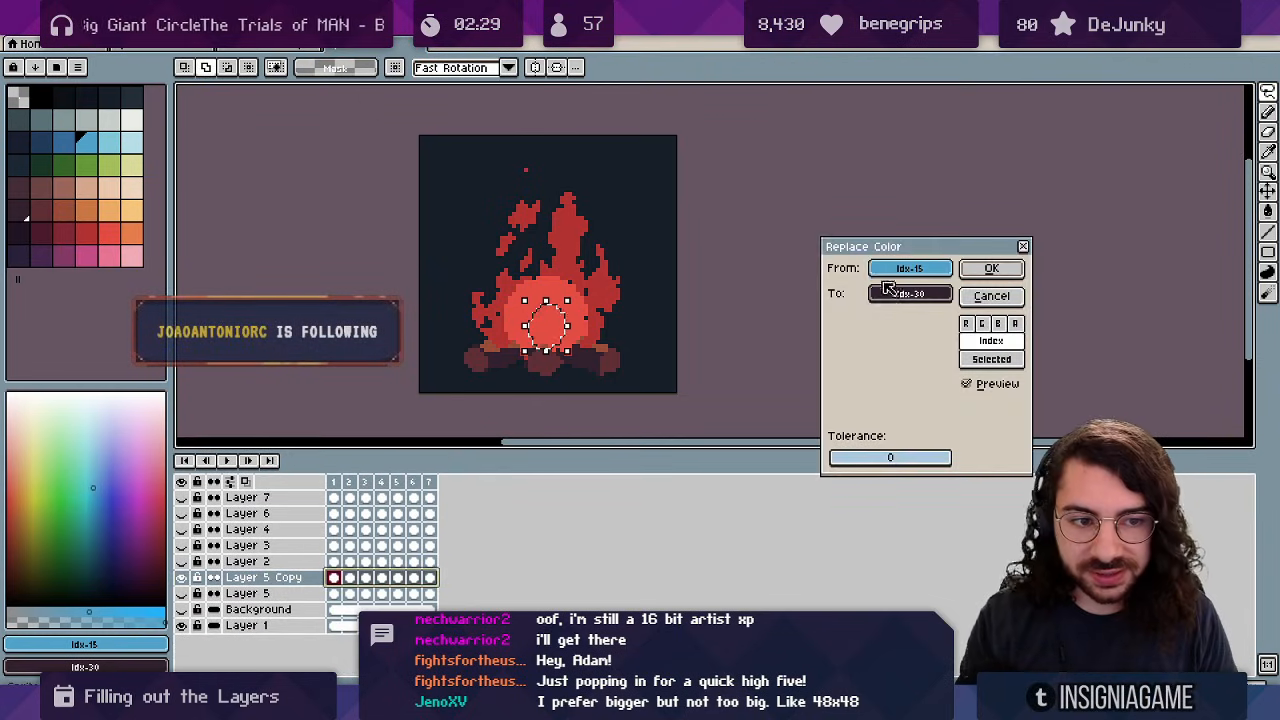
click(561, 325)
click(115, 230)
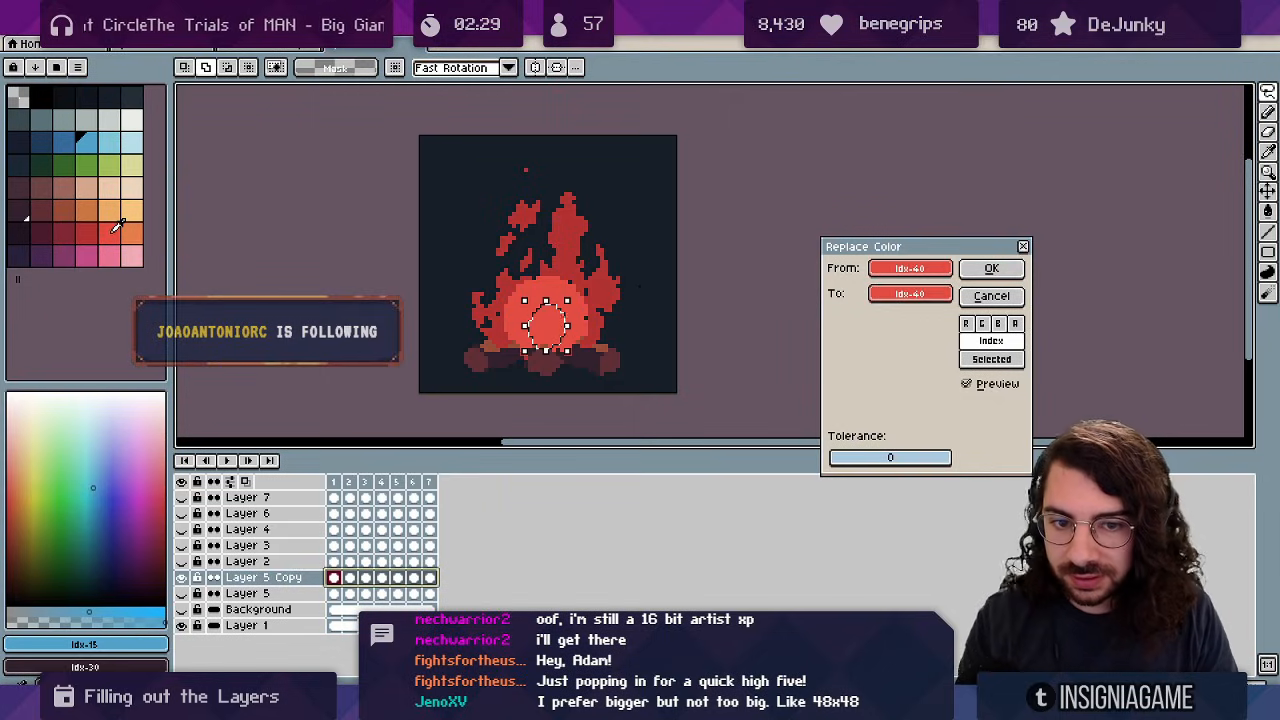
mouse_move(114, 237)
mouse_down()
mouse_move(146, 235)
mouse_move(134, 235)
mouse_up()
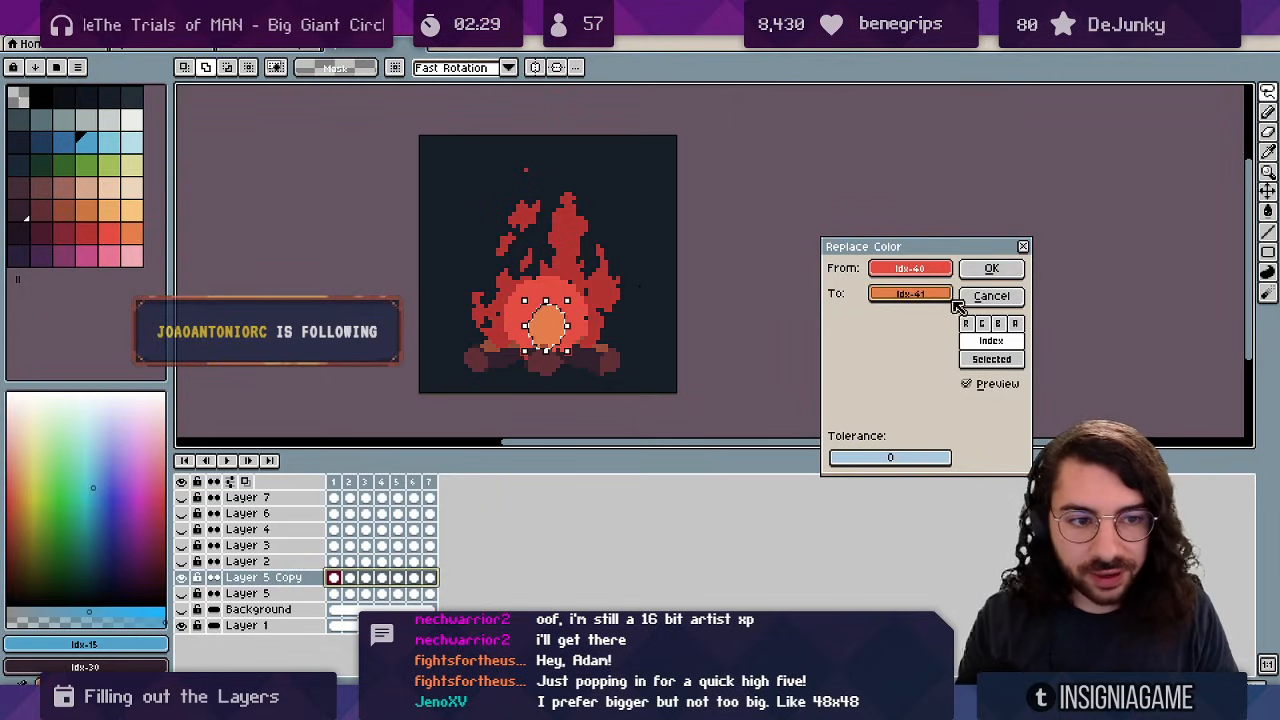
click(984, 269)
click(978, 222)
key(Return)
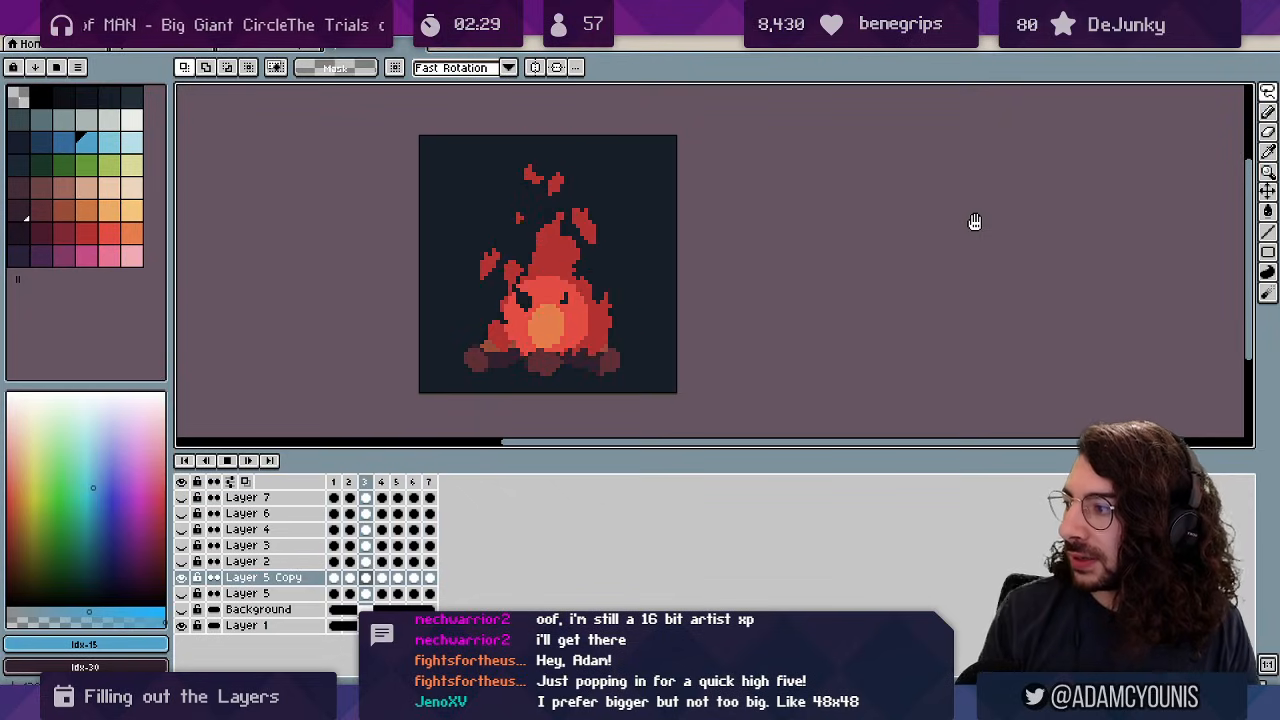
key(Return)
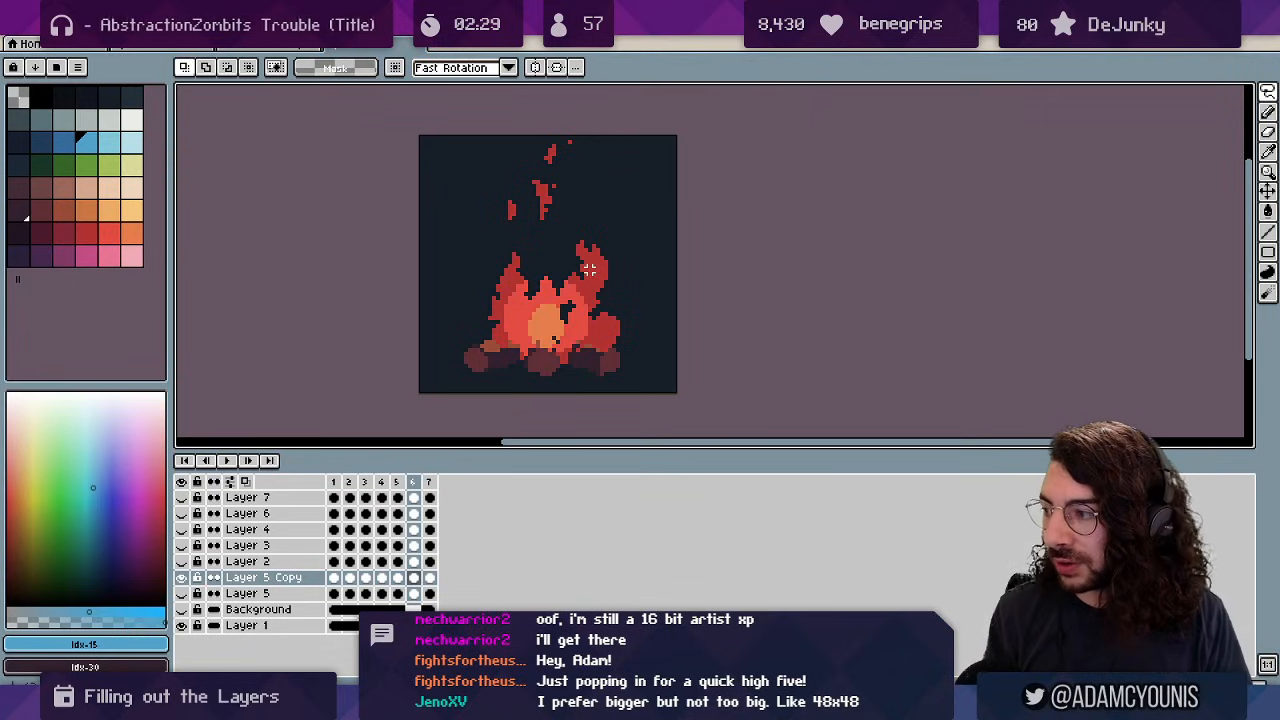
key(Return)
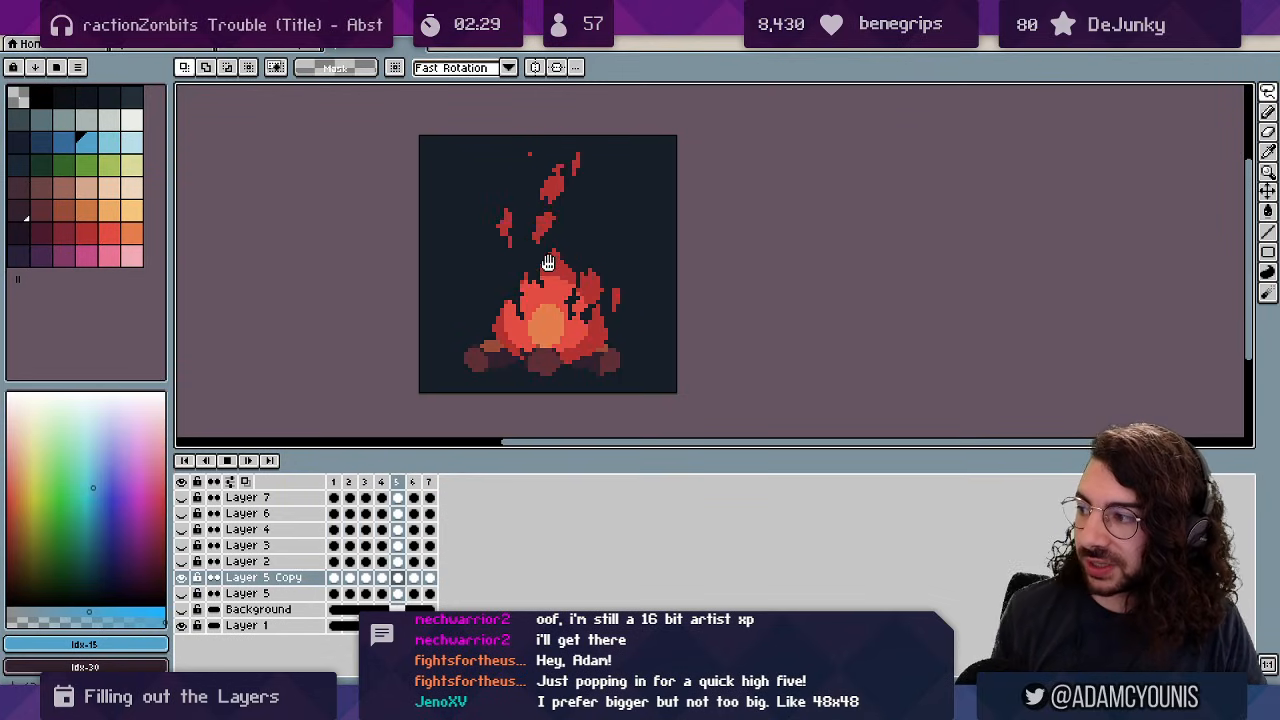
key(Return)
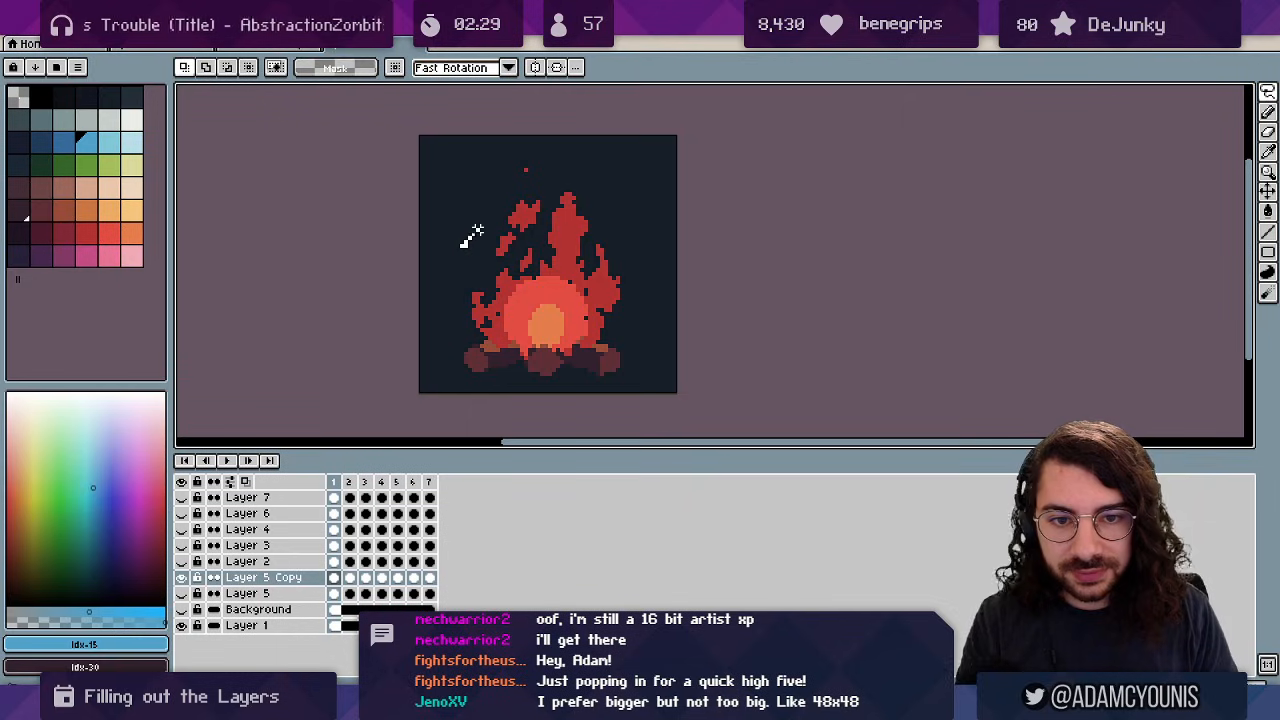
Lasso around the main fire and invert the selection to everything outside it.
mouse_move(463, 242)
mouse_down()
mouse_move(531, 213)
mouse_move(606, 231)
mouse_move(642, 288)
mouse_move(614, 372)
mouse_up()
drag(474, 382, 476, 386)
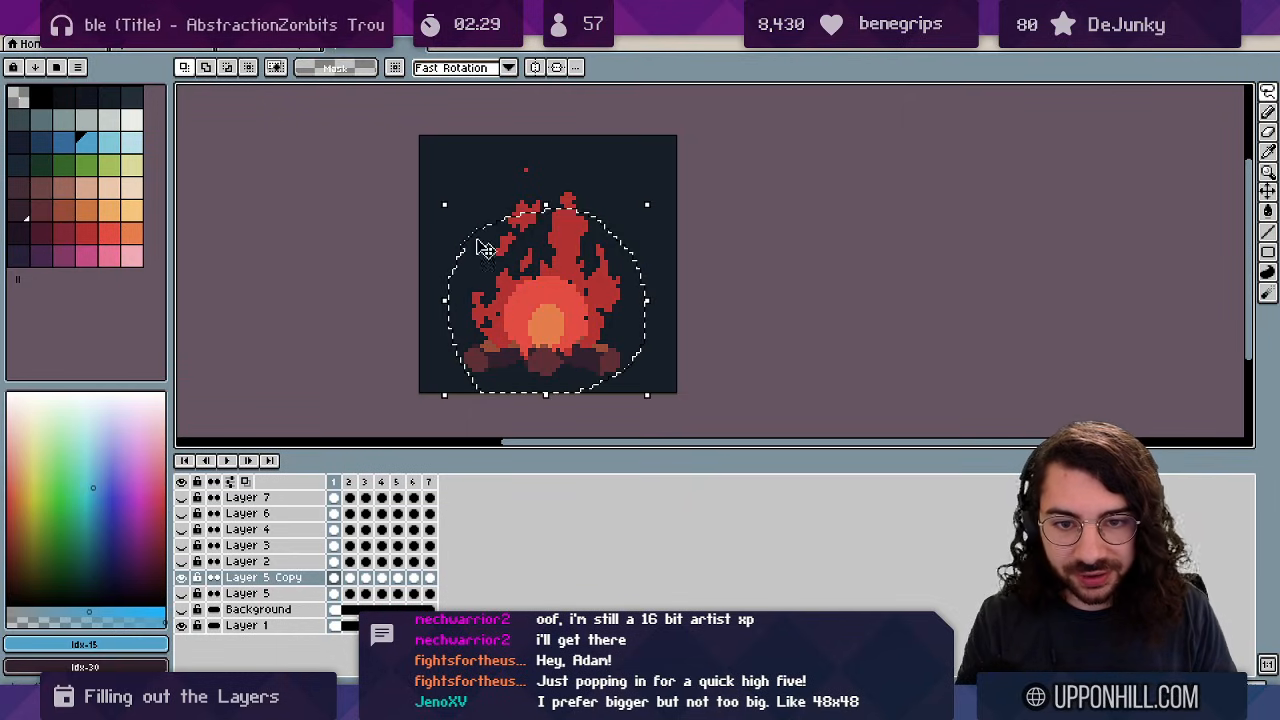
click(210, 43)
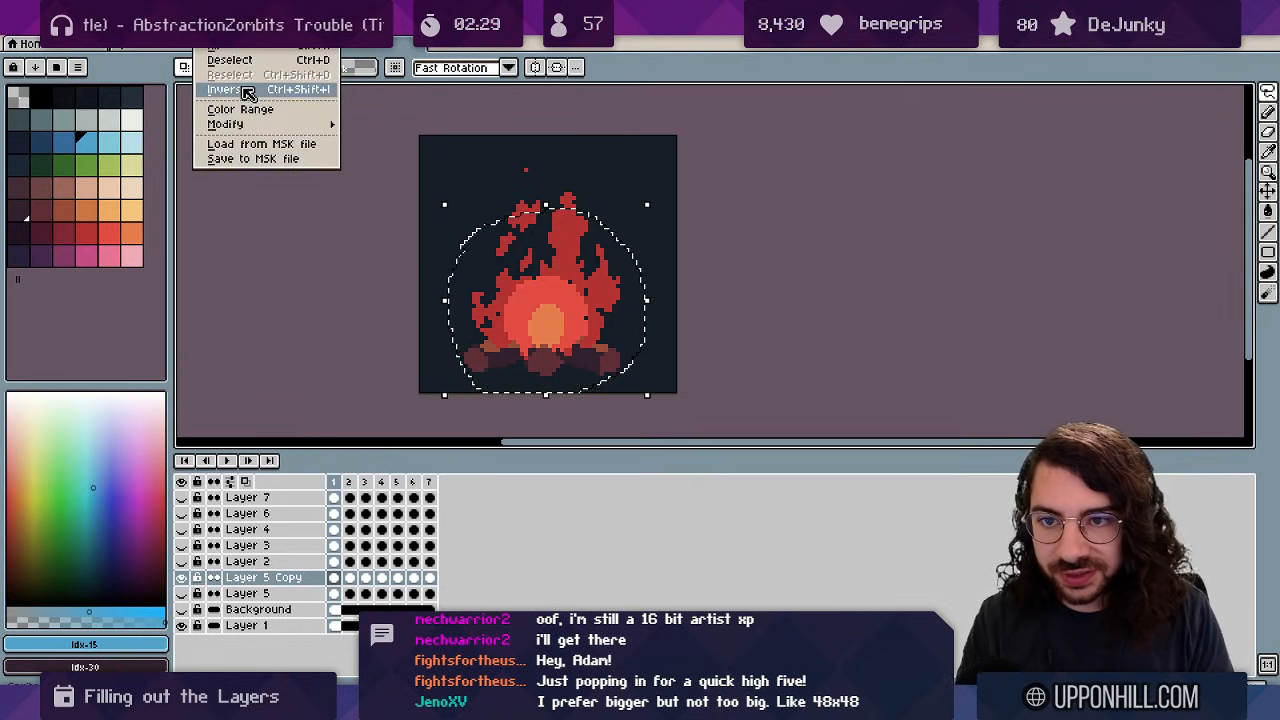
click(243, 90)
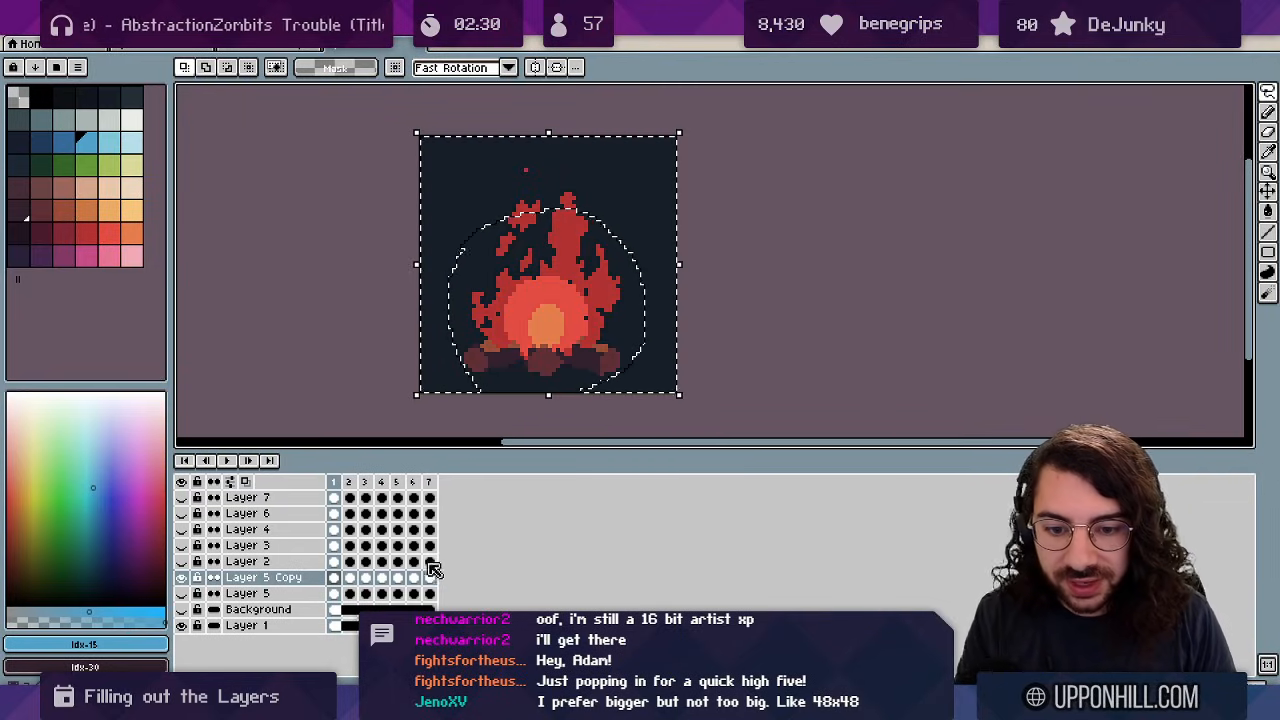
Replace red Idx-39 with darker Idx-38 outside the fire across all Layer 5 Copy frames.
click(336, 579)
key(shift+r)
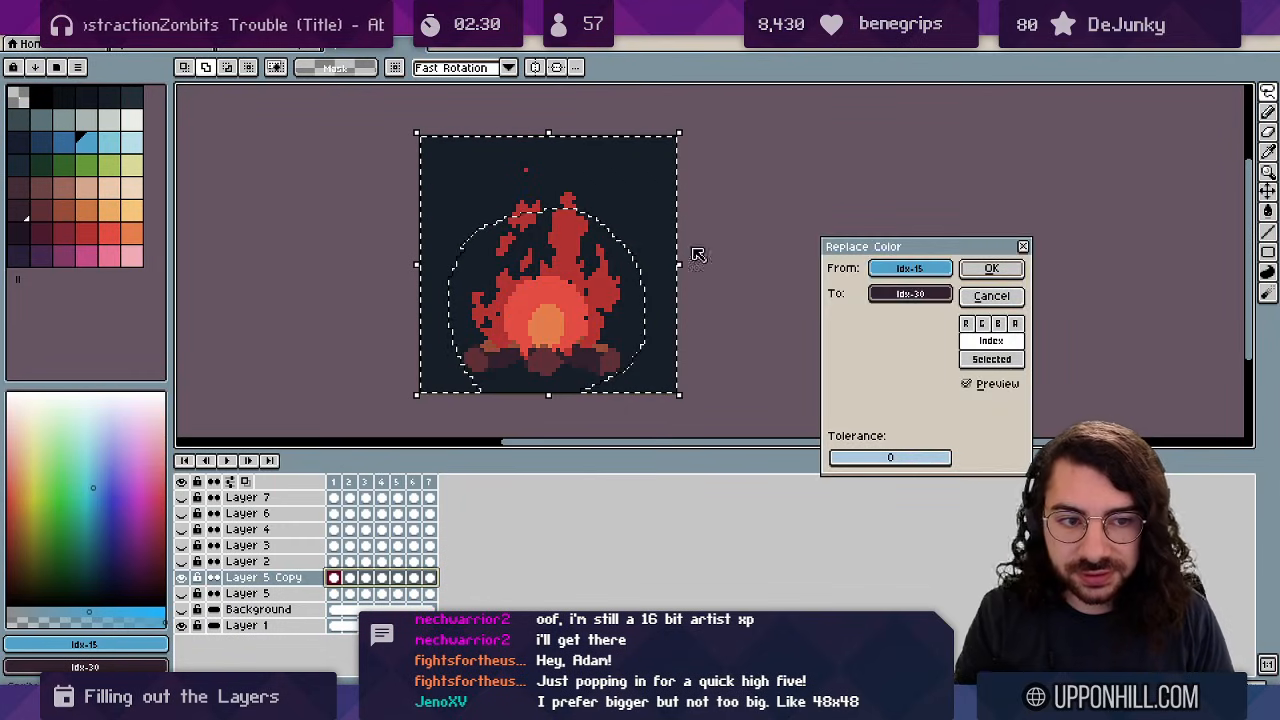
drag(908, 271, 568, 202)
drag(886, 294, 60, 234)
click(991, 268)
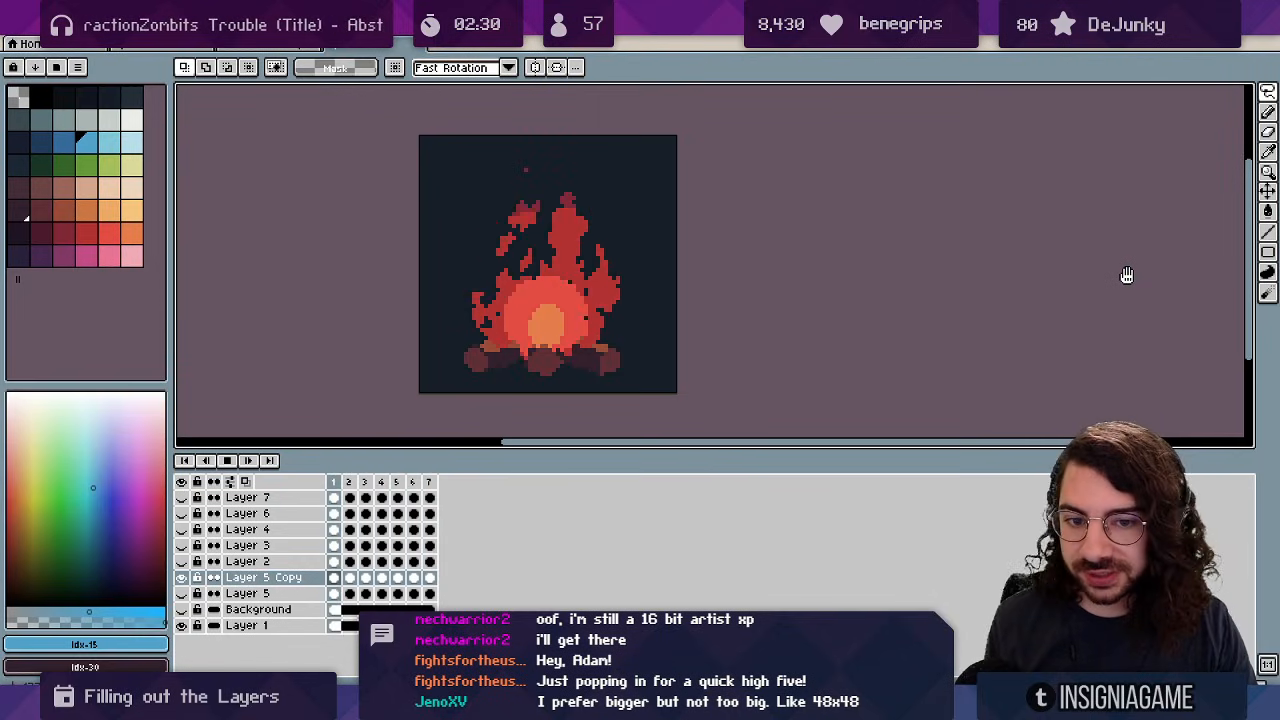
Pick the flame red and the slightly darker red as drawing colours.
key(v)
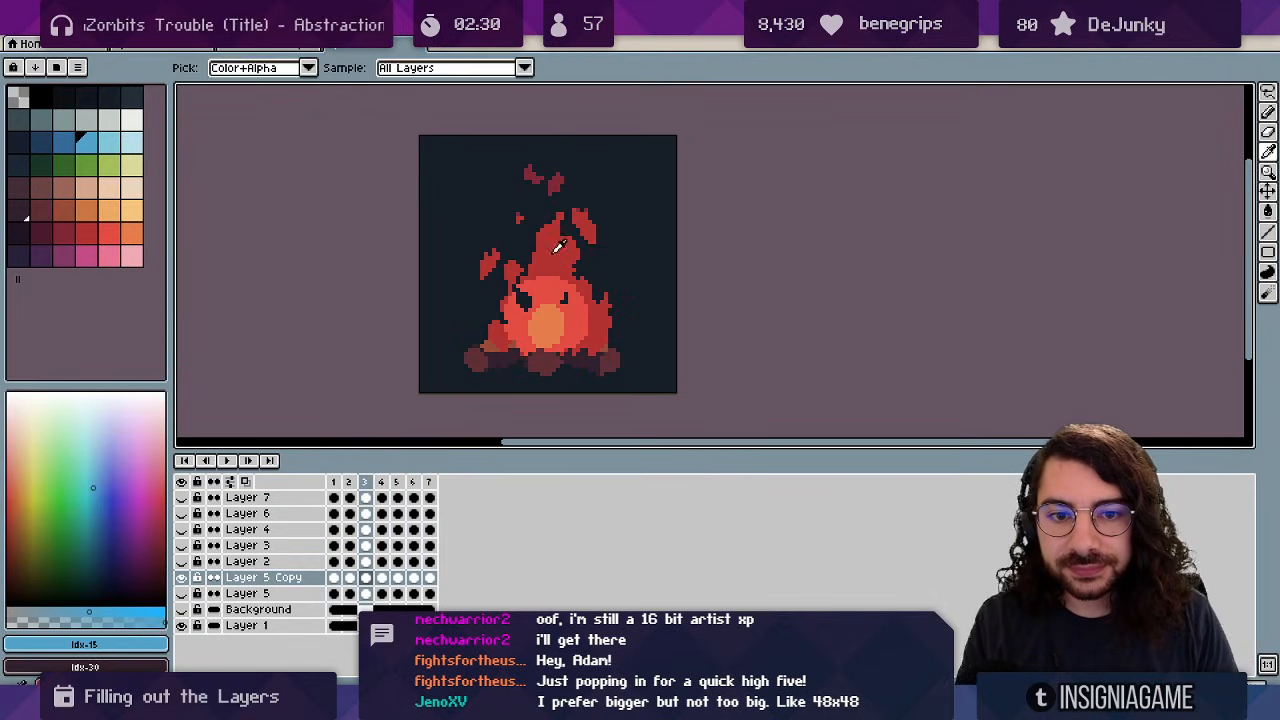
alt+click(557, 248)
click(63, 233)
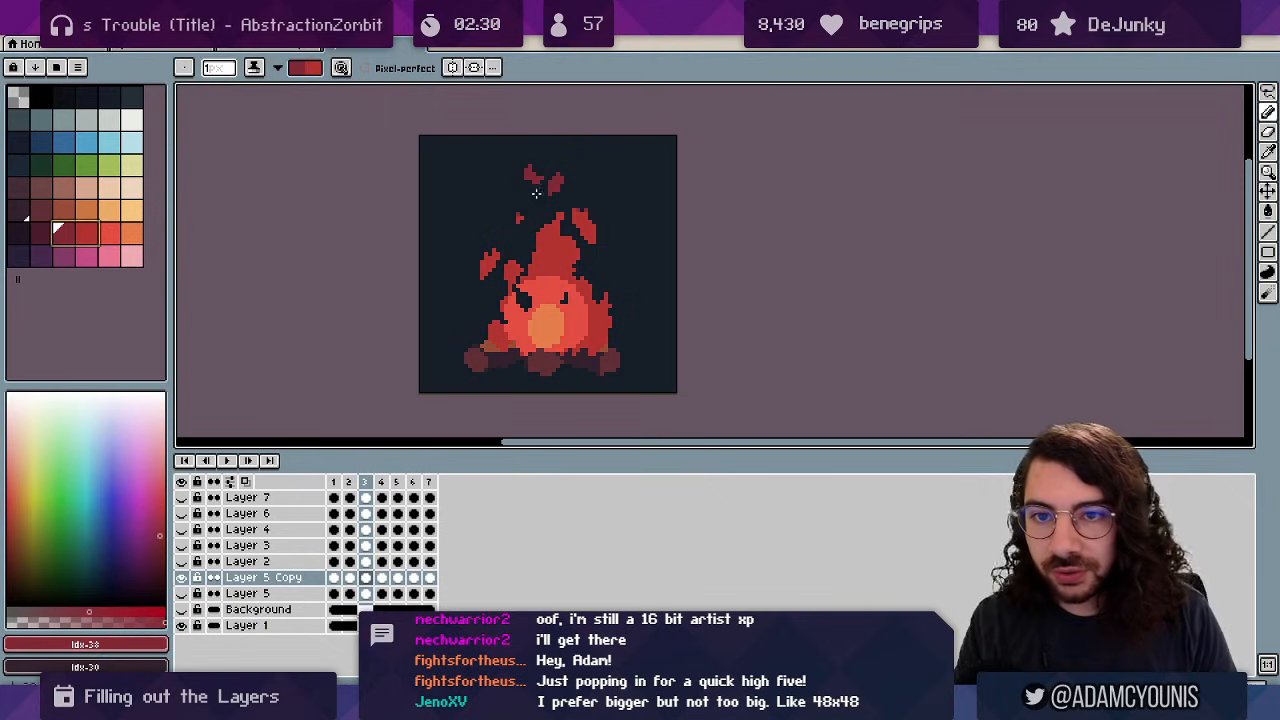
Set the Pencil to Shading ink and zoom in on the campfire flame.
key(b)
key(s)
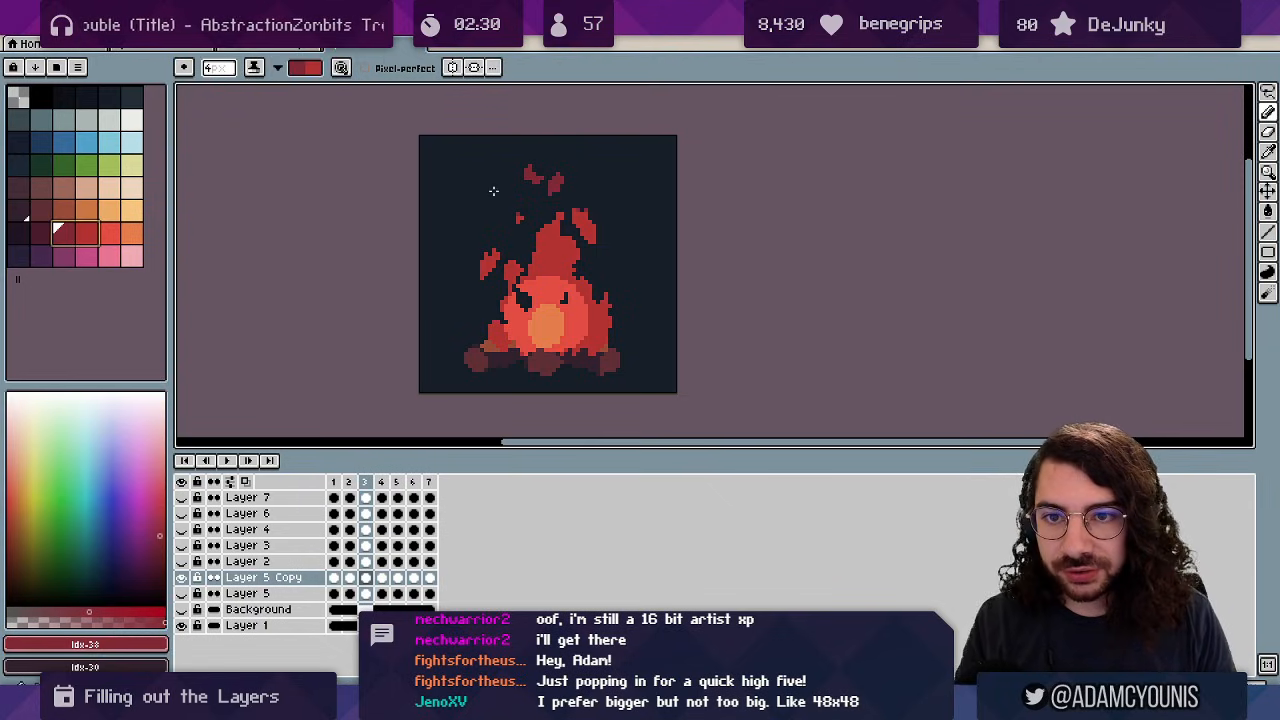
click(277, 68)
click(271, 149)
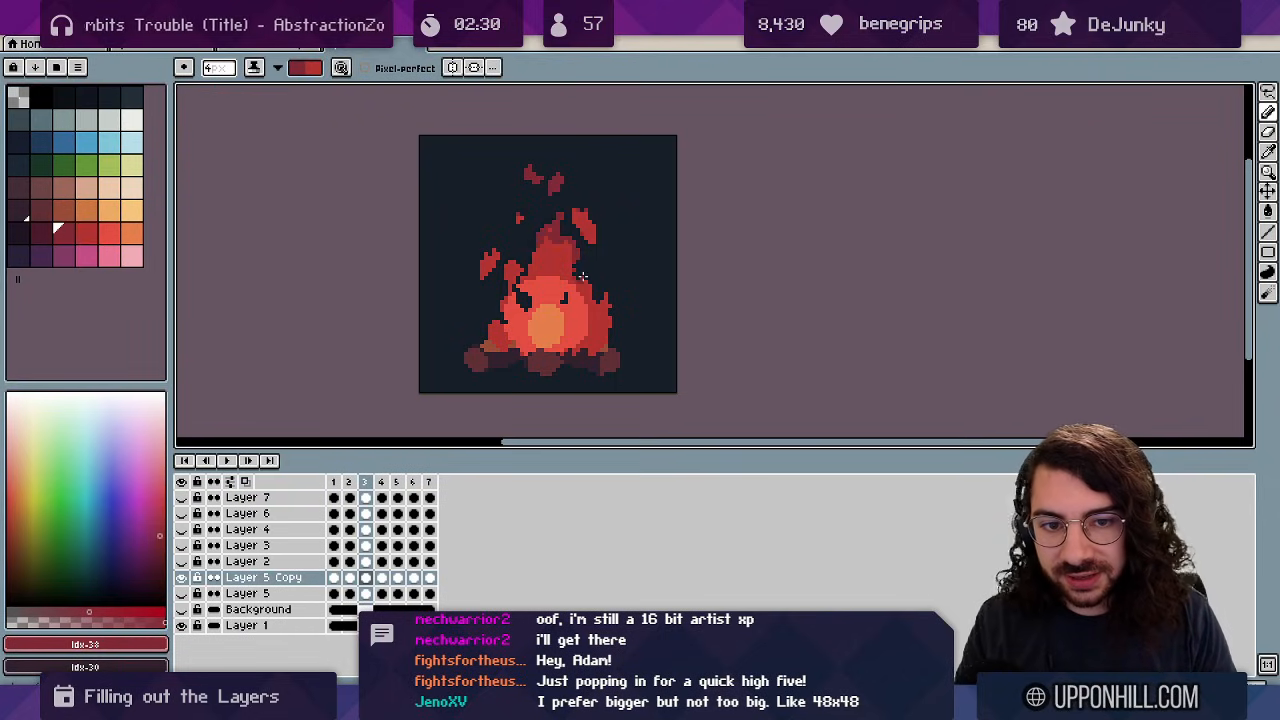
key(z)
drag(593, 237, 655, 223)
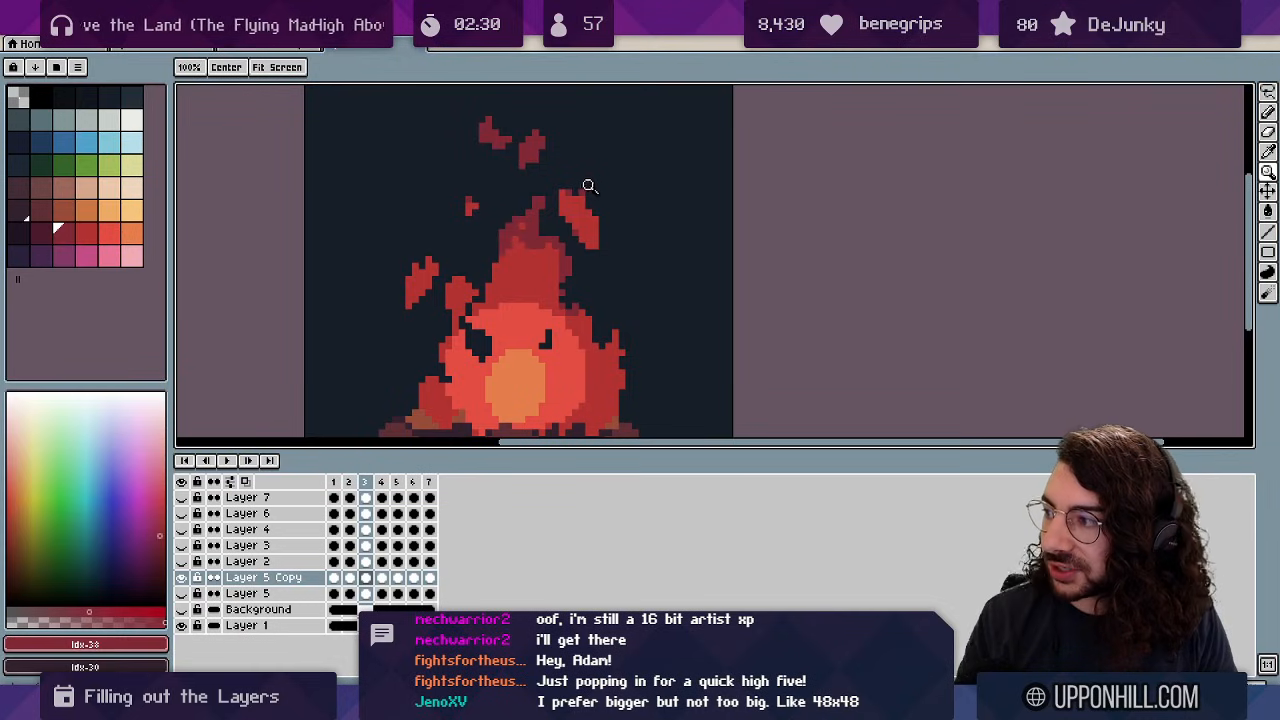
Step through frames 4 to 7 and darken the edge of the left flame tip.
scroll(589, 186, up, 1)
scroll(586, 177, down, 2)
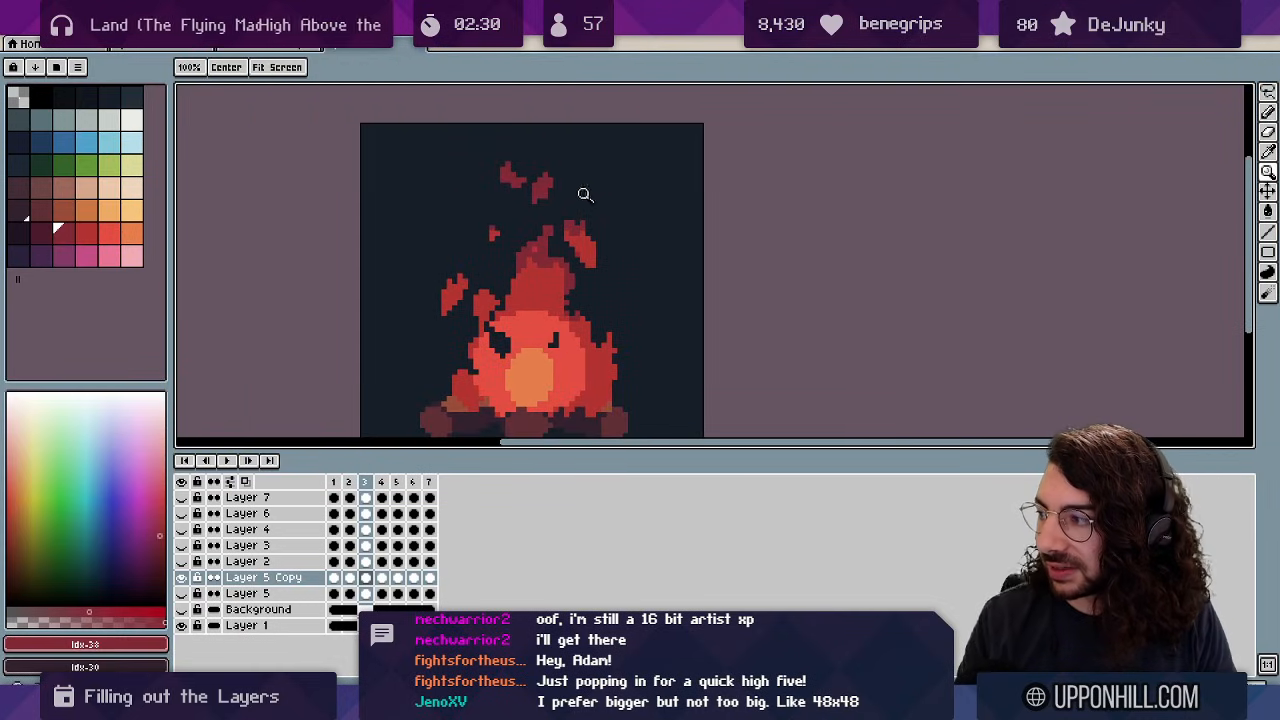
key(b)
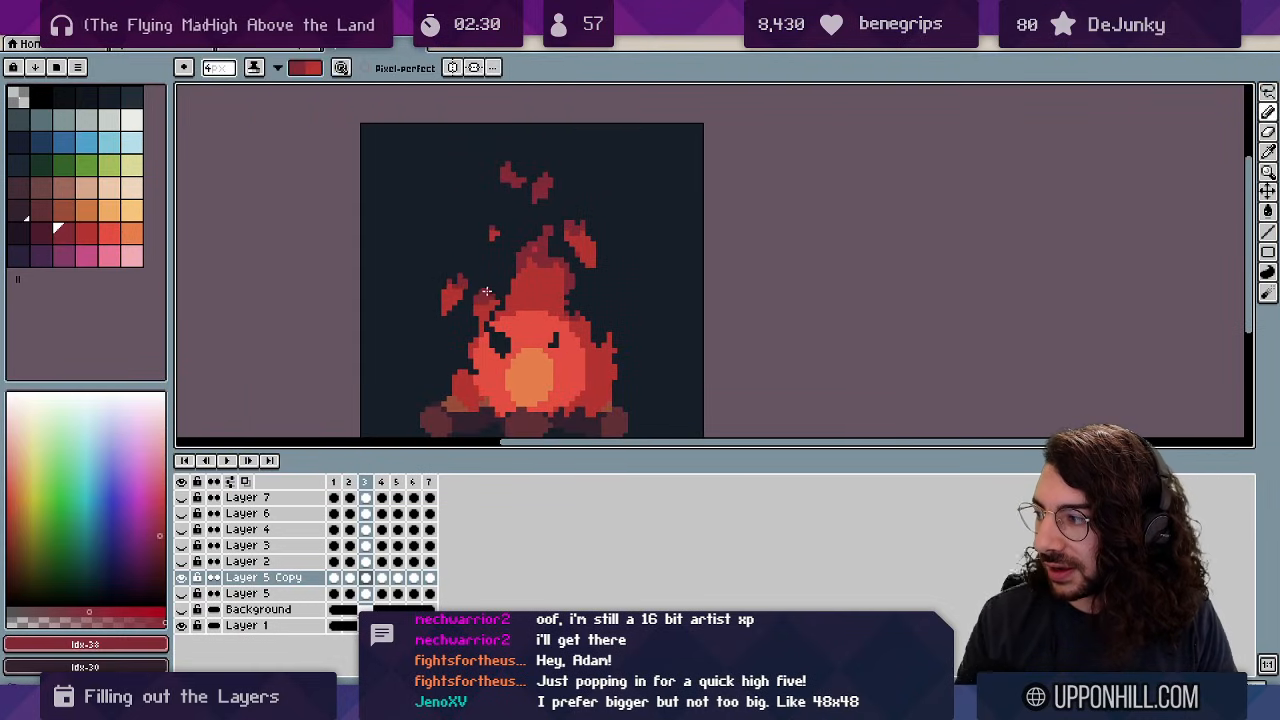
key(z)
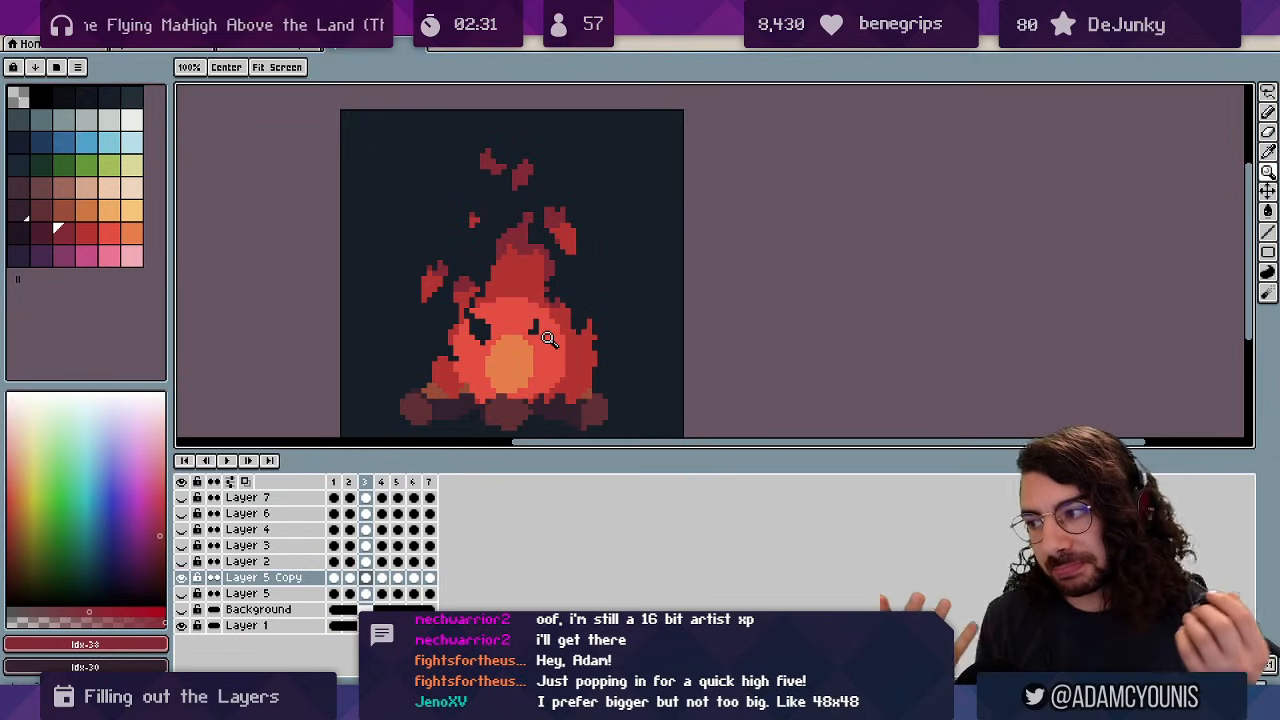
key(b)
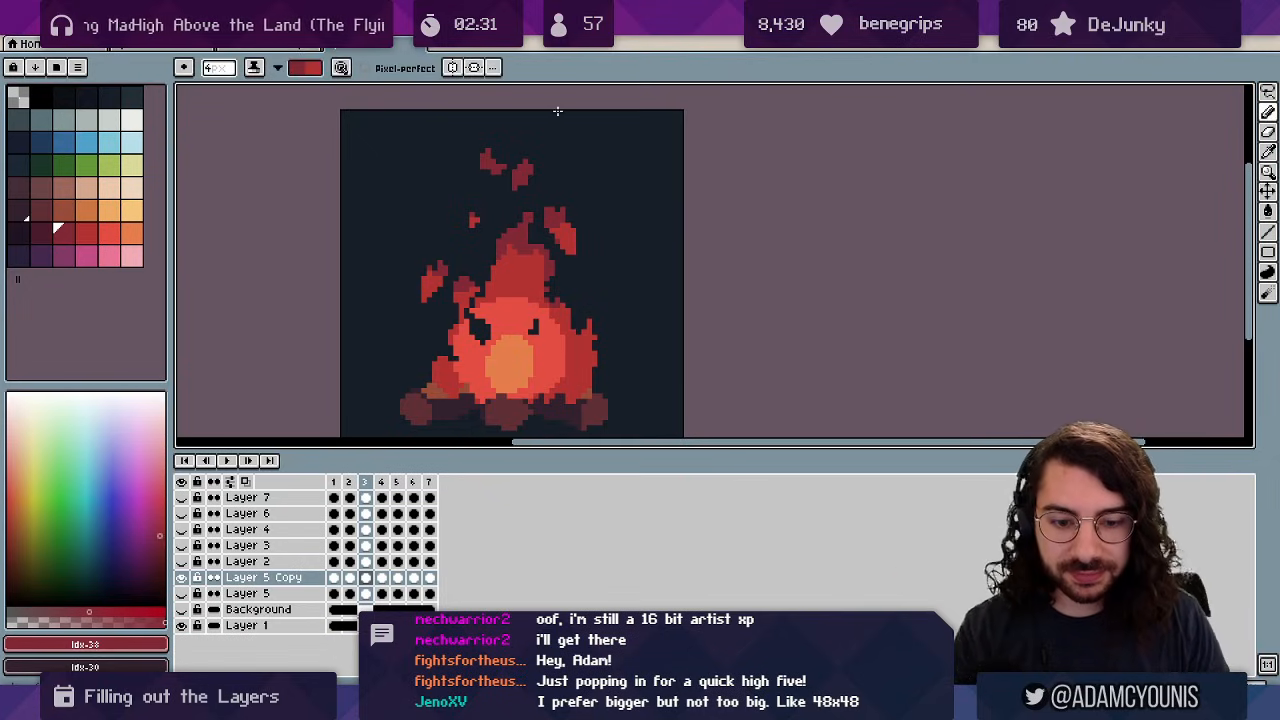
key(Right)
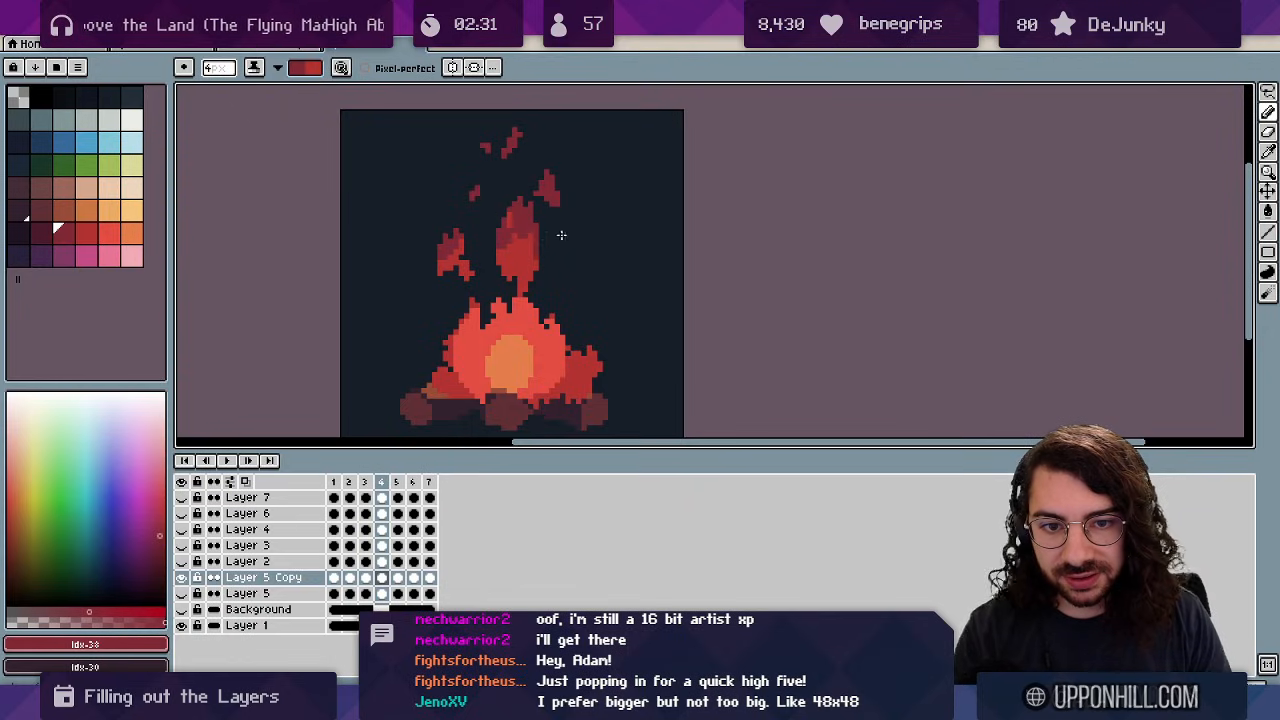
key(Right)
key(Right)
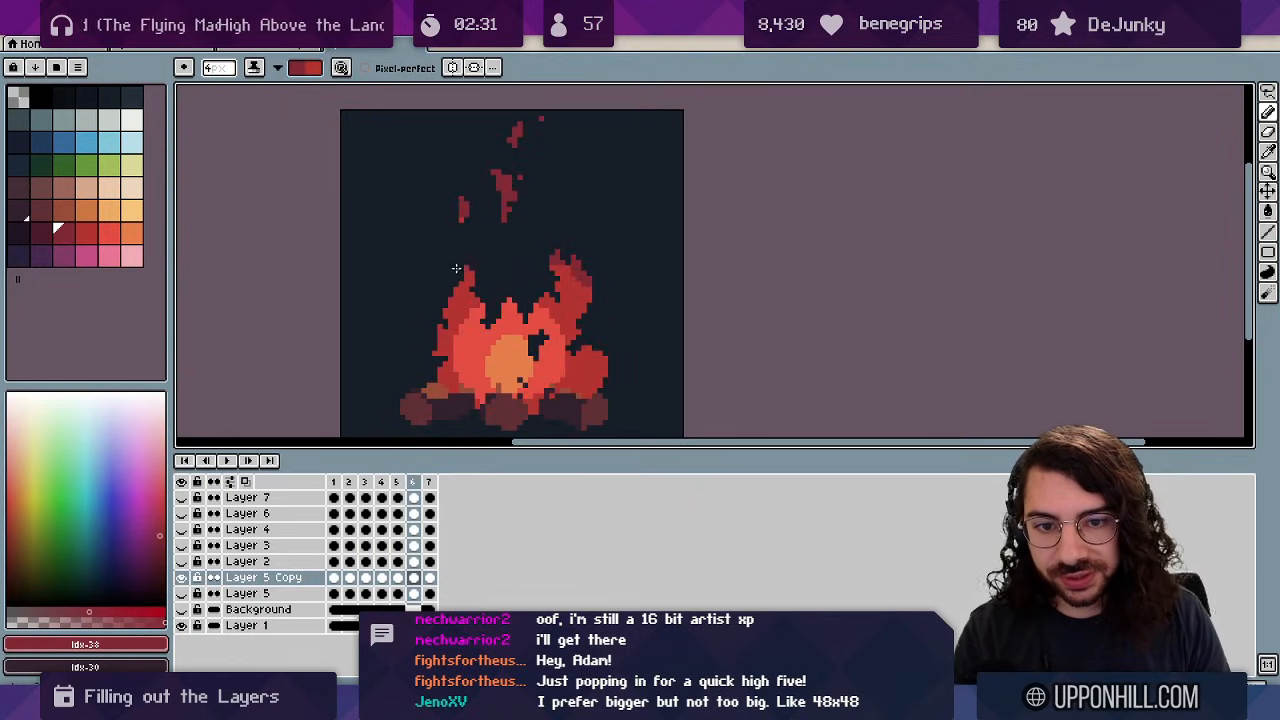
key(Right)
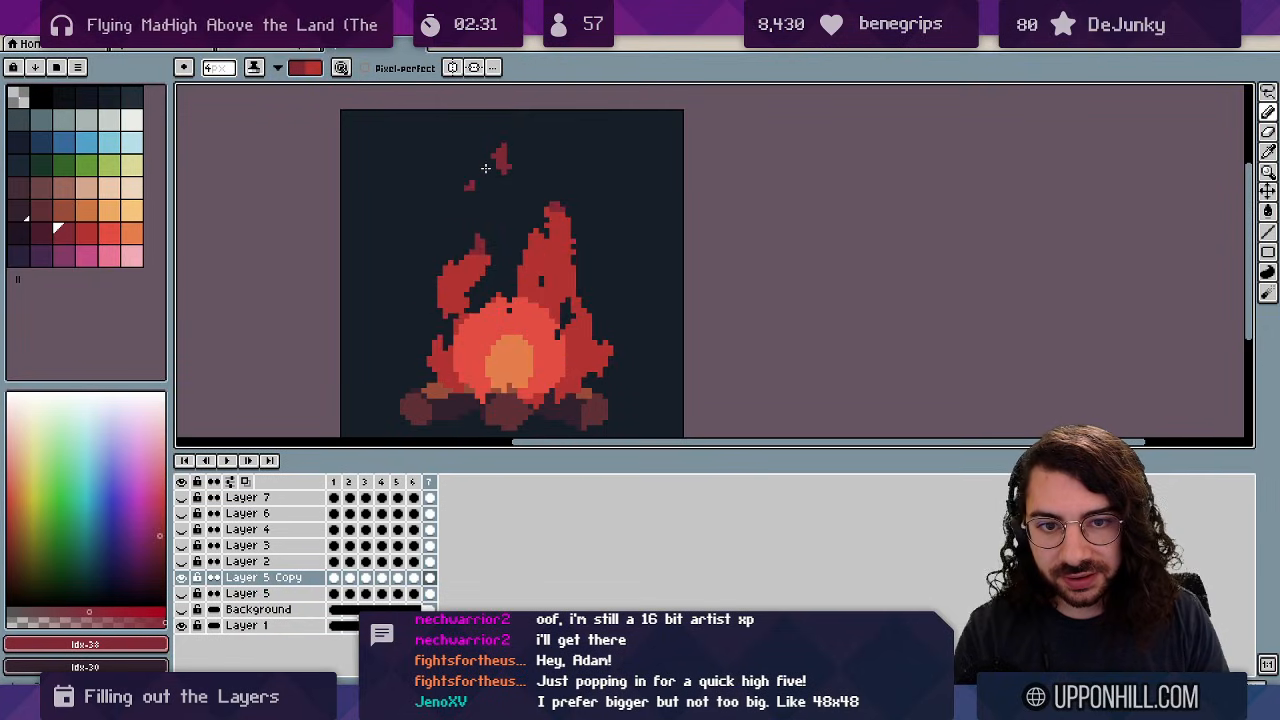
drag(535, 230, 525, 250)
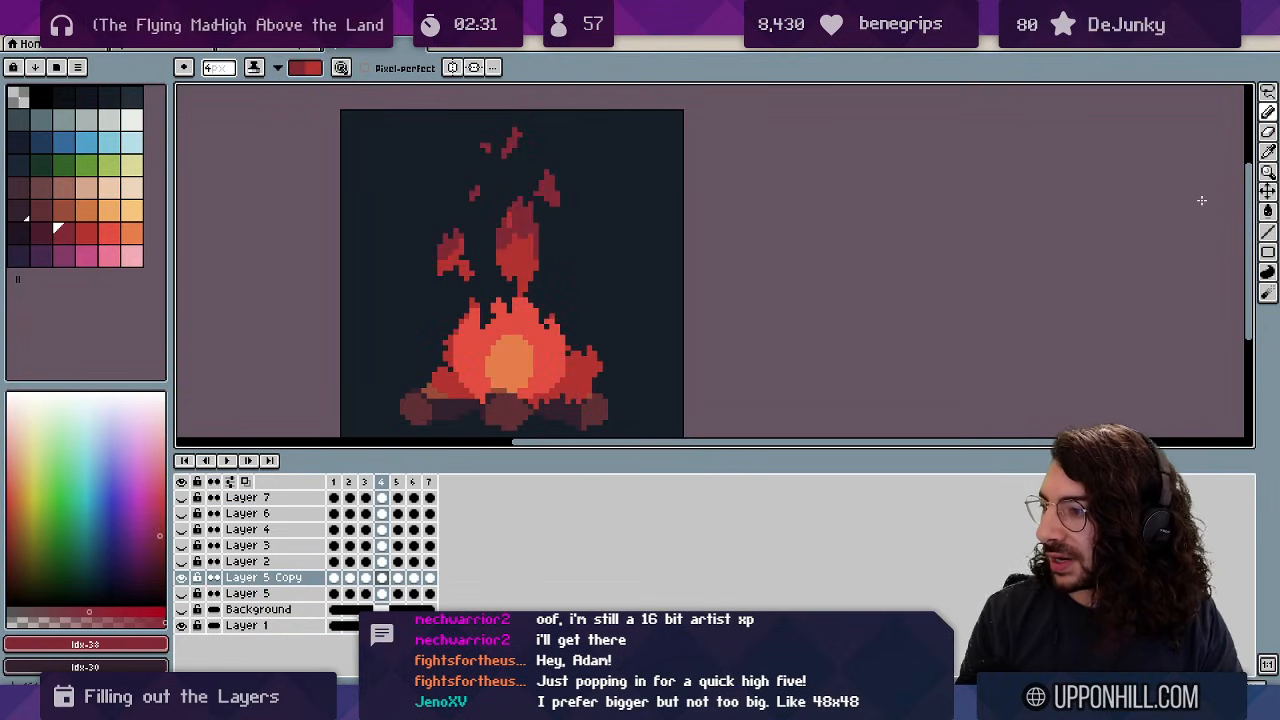
Zoom out and back in to review the loop, then stop playback on frame 1.
click(1268, 172)
drag(607, 200, 563, 197)
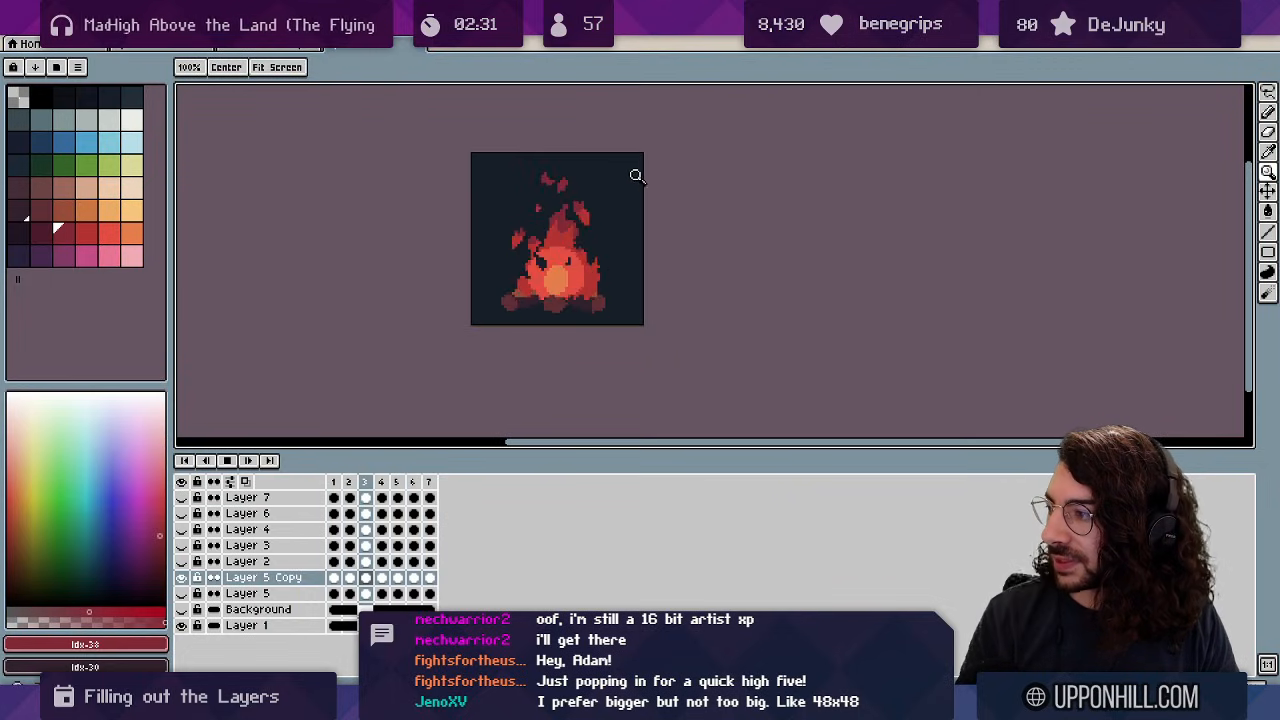
drag(634, 177, 668, 176)
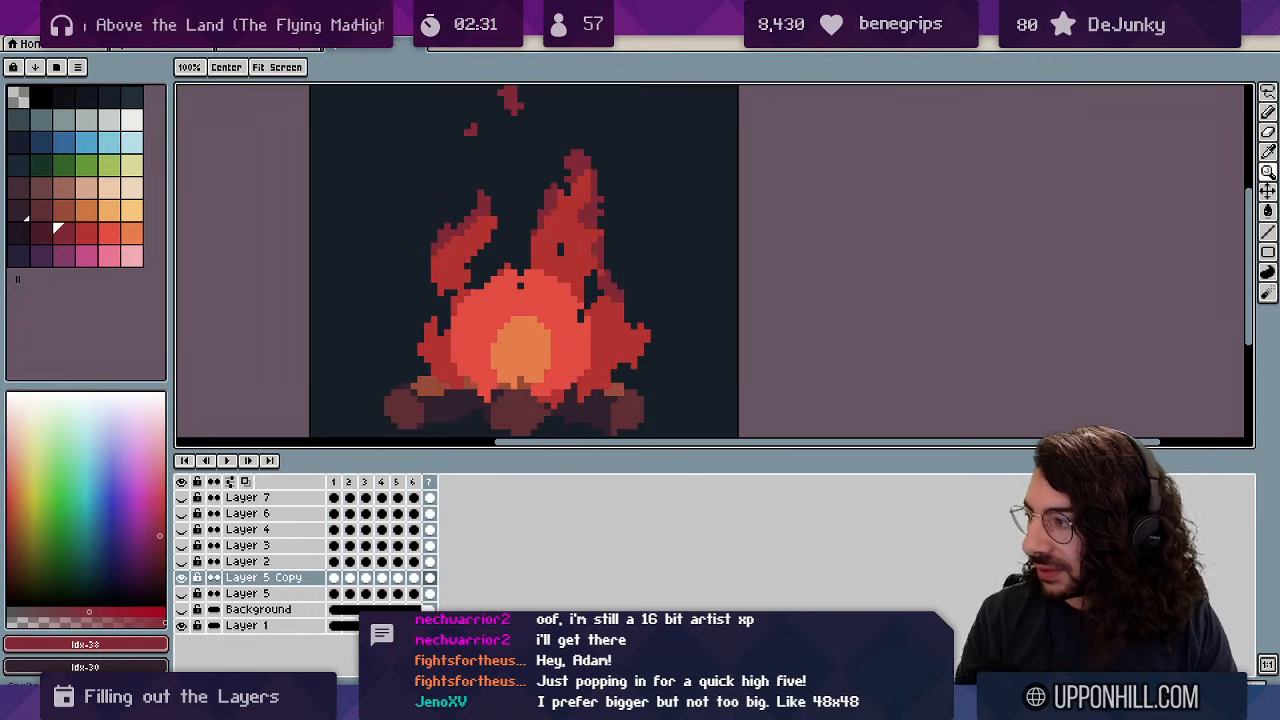
key(b)
key(x)
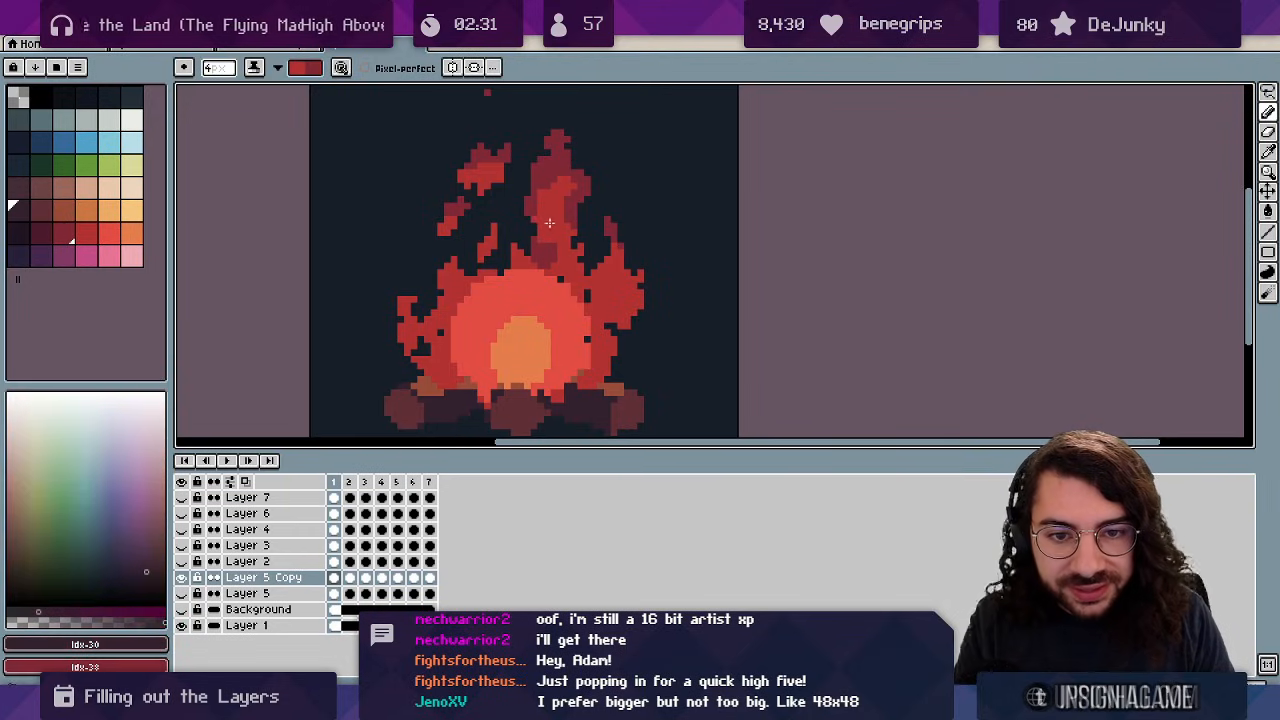
key(x)
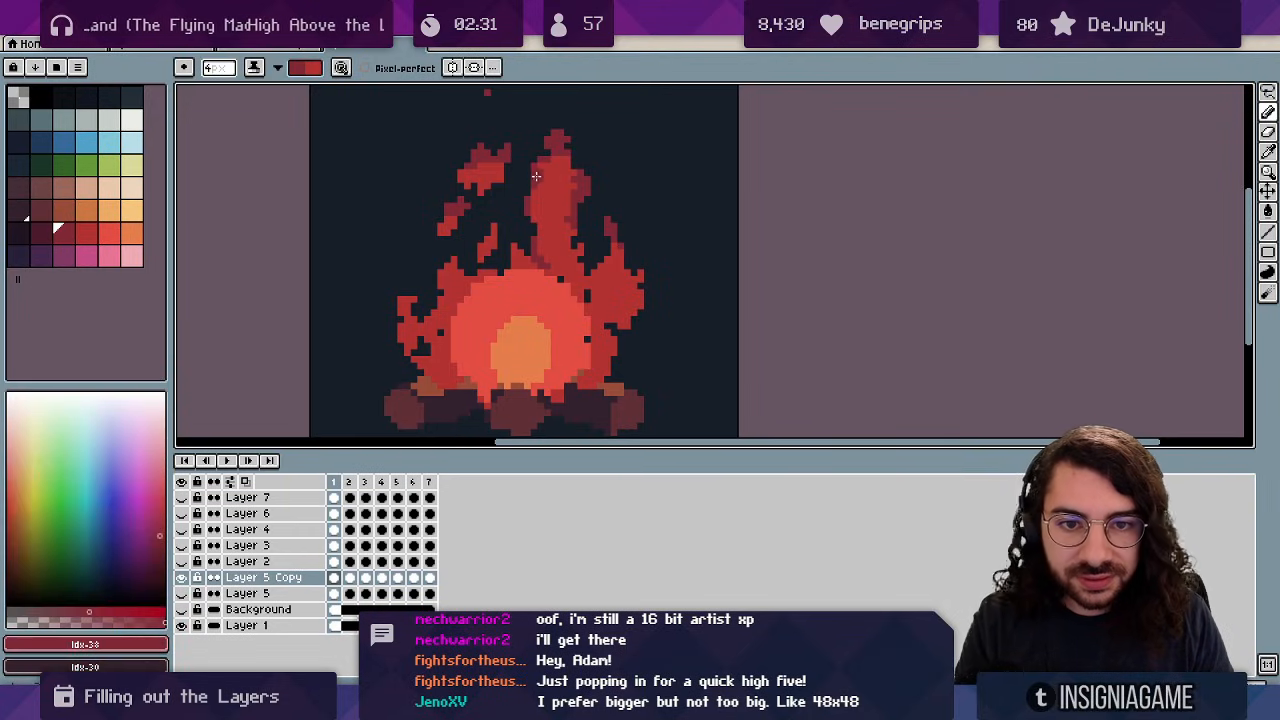
key(Right)
key(x)
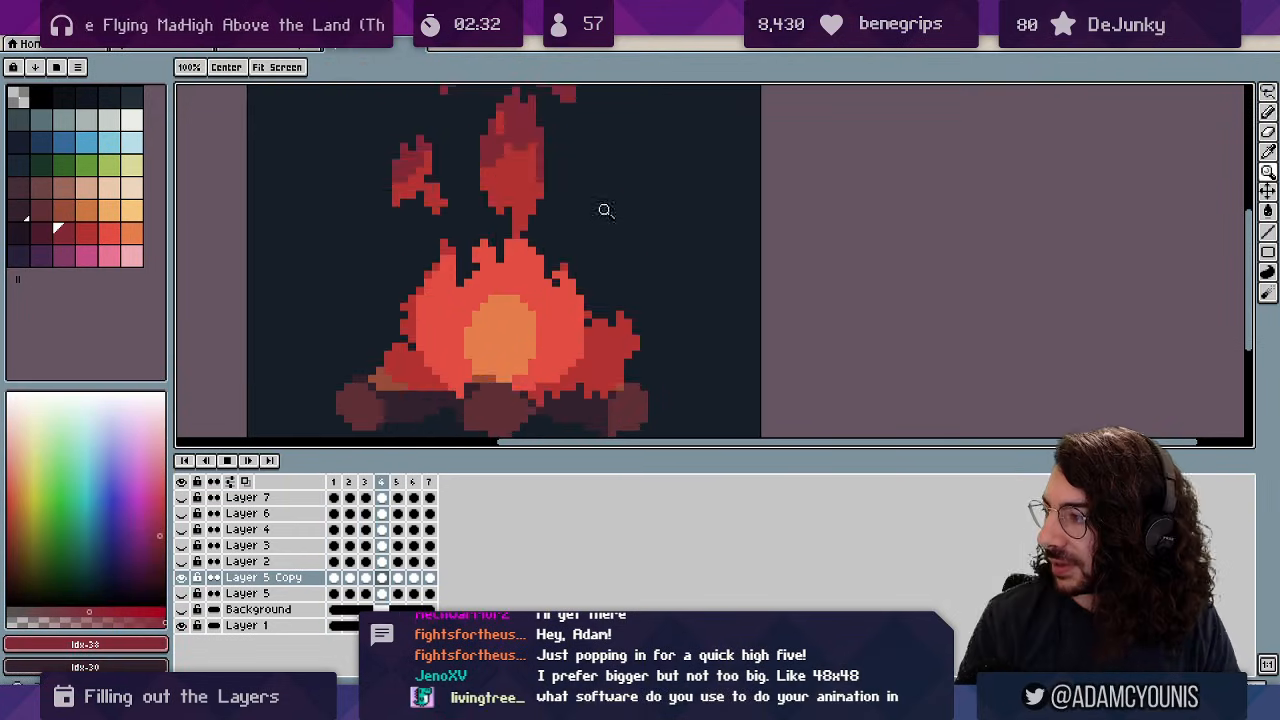
key(Return)
Pick the flame red and darker red, and darken the bright flame's upper-left edge.
alt+click(532, 268)
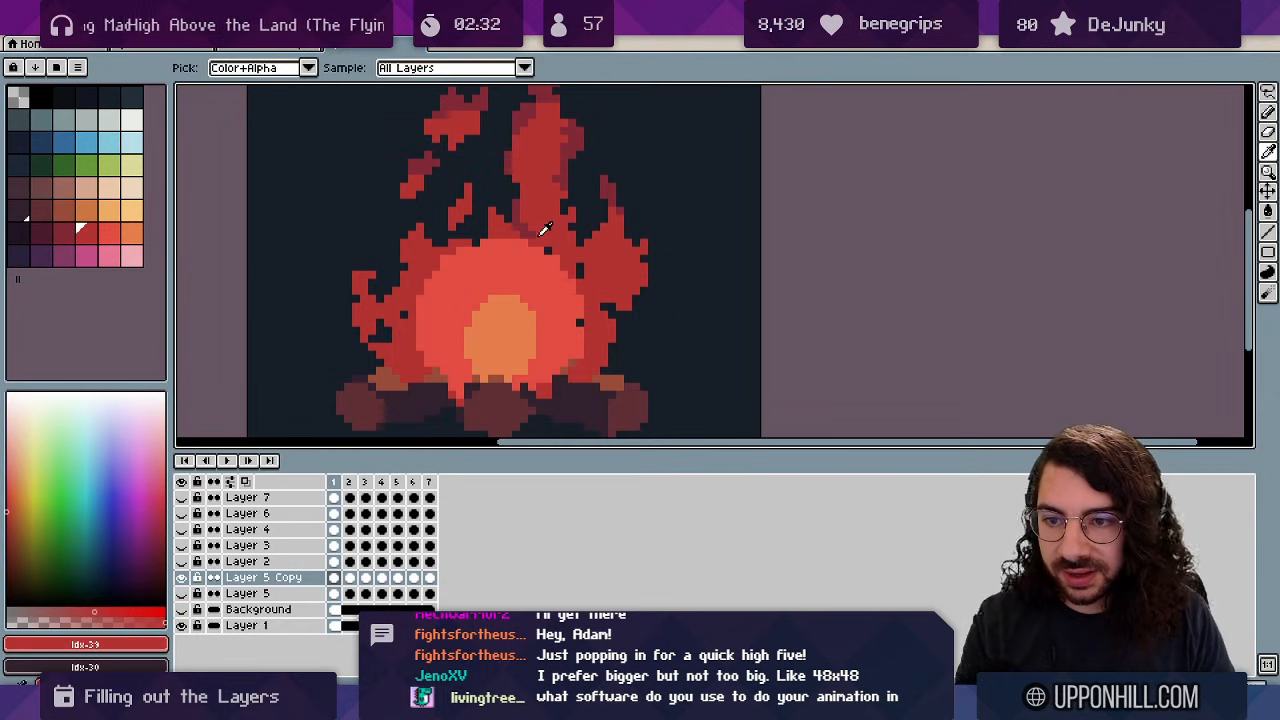
click(86, 232)
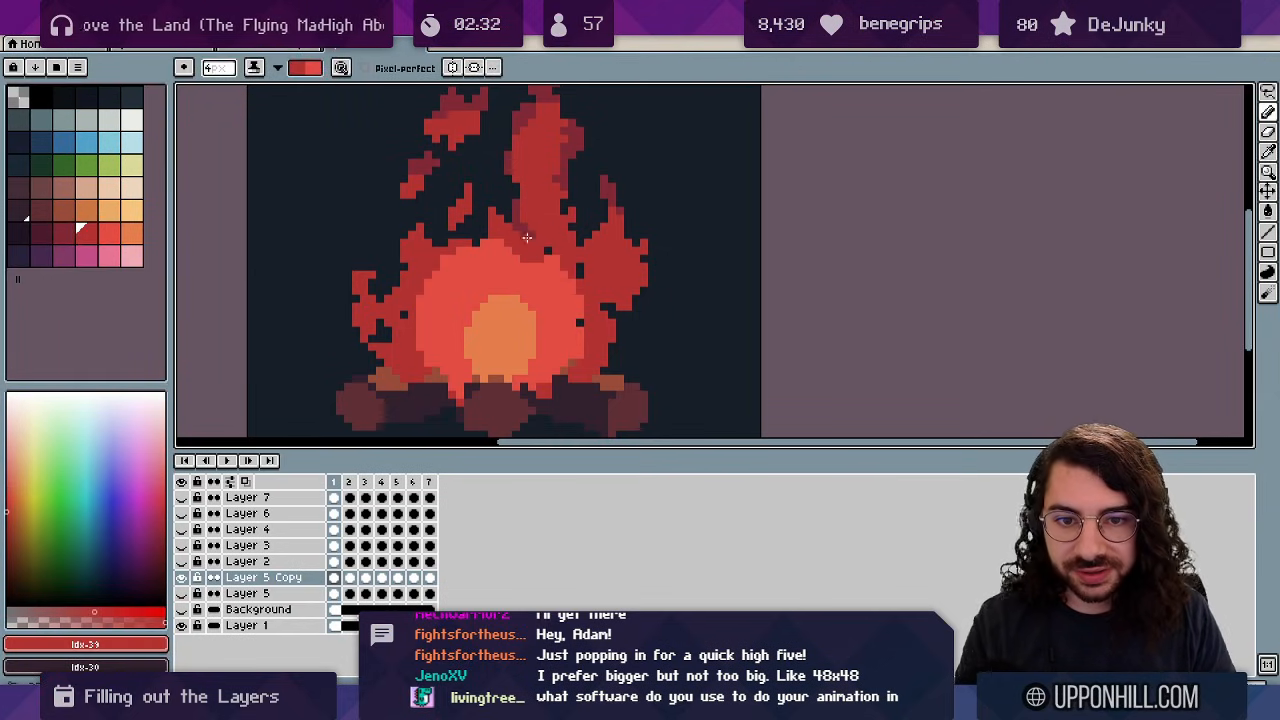
mouse_move(454, 246)
mouse_down()
mouse_move(447, 262)
mouse_move(487, 238)
mouse_up()
key(period)
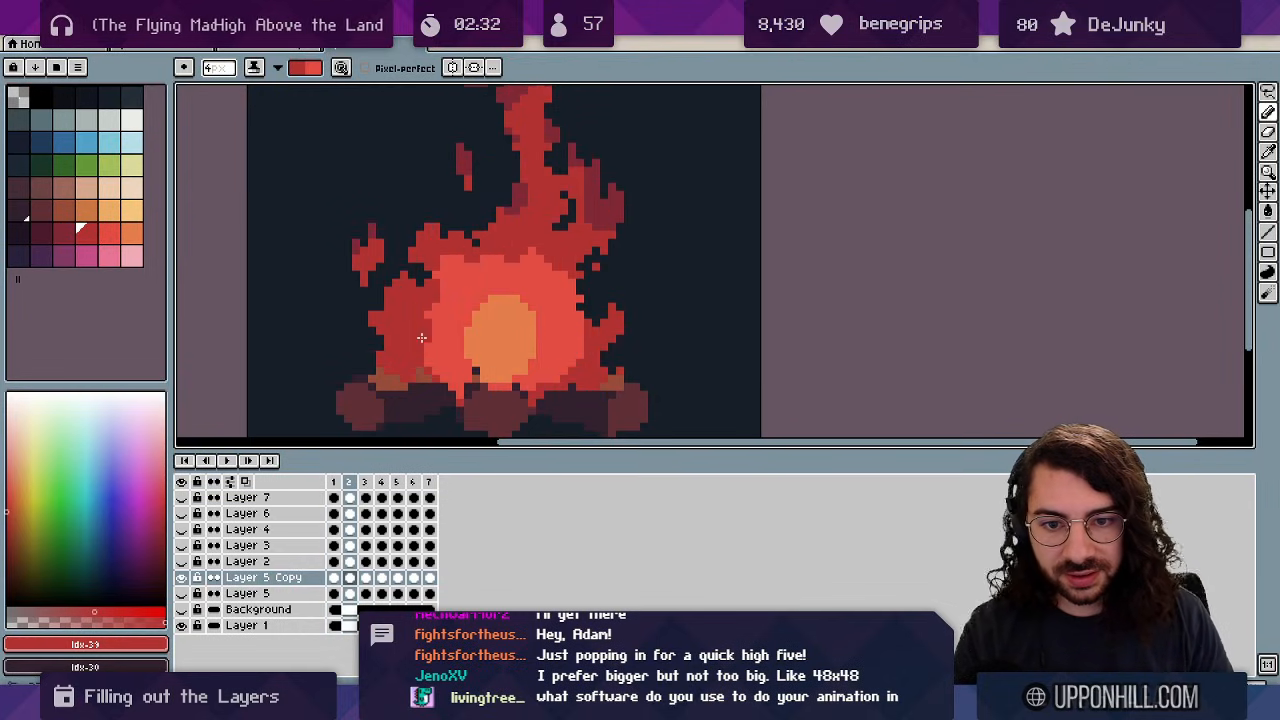
key(period)
Darken the core's edges on frame 3 and the left and upper-left flames on frame 4.
mouse_move(404, 301)
mouse_down()
mouse_move(458, 258)
mouse_move(513, 241)
mouse_up()
drag(582, 266, 547, 268)
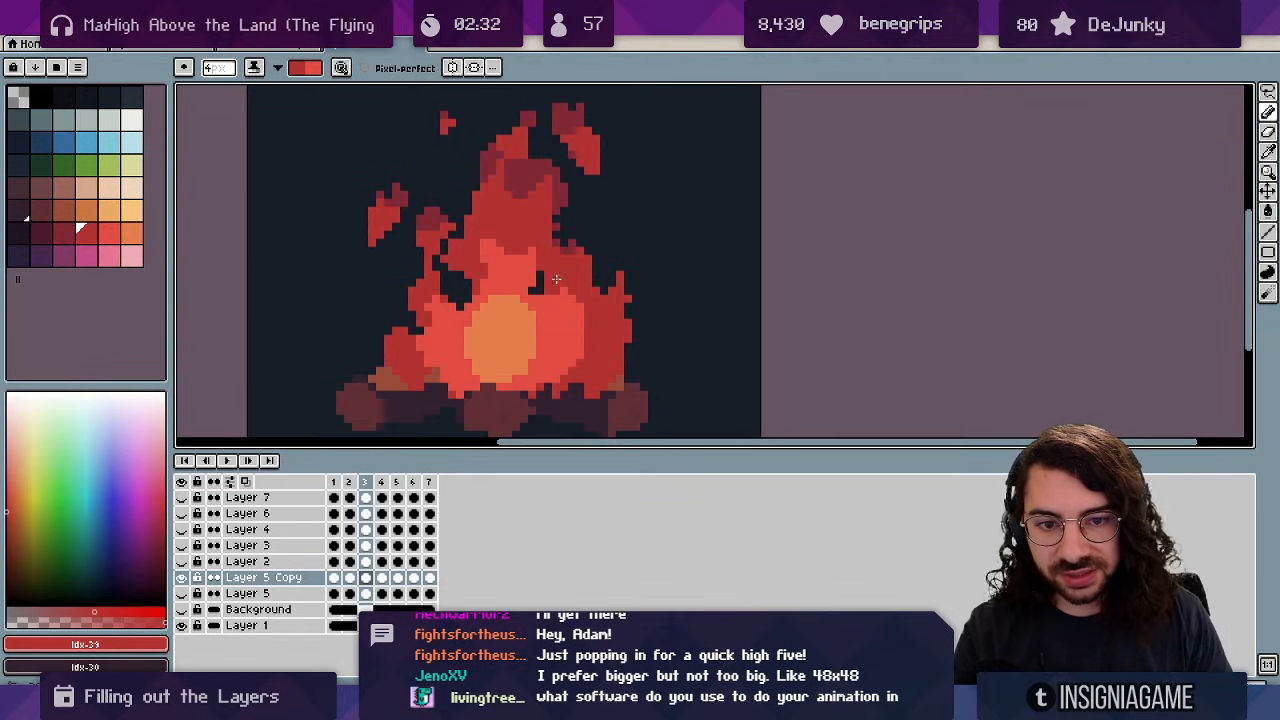
drag(580, 350, 556, 386)
mouse_move(435, 391)
mouse_down()
mouse_move(466, 390)
mouse_move(425, 361)
mouse_up()
key(Right)
drag(446, 254, 432, 290)
mouse_move(482, 244)
mouse_down()
mouse_move(524, 239)
mouse_move(601, 322)
mouse_move(547, 238)
mouse_up()
Darken the core's flame edges on frames 5, 6 and 7.
key(Right)
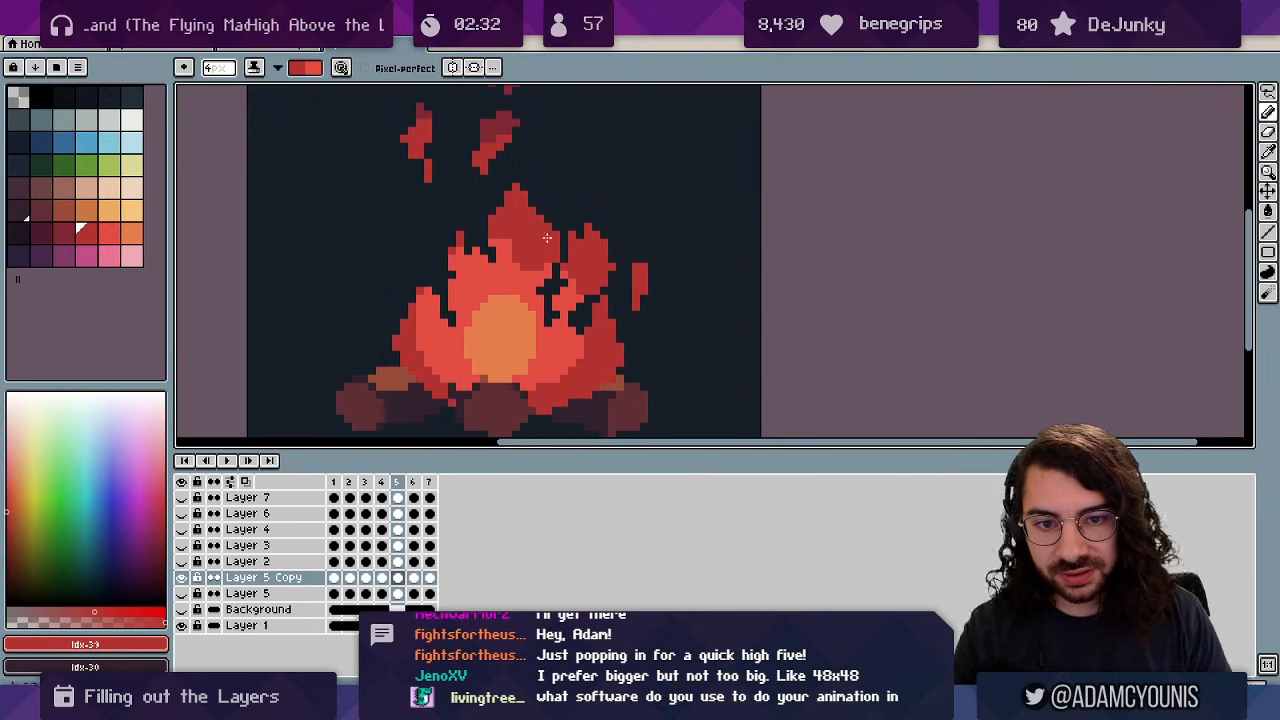
mouse_move(449, 262)
mouse_down()
mouse_move(456, 276)
mouse_move(420, 306)
mouse_up()
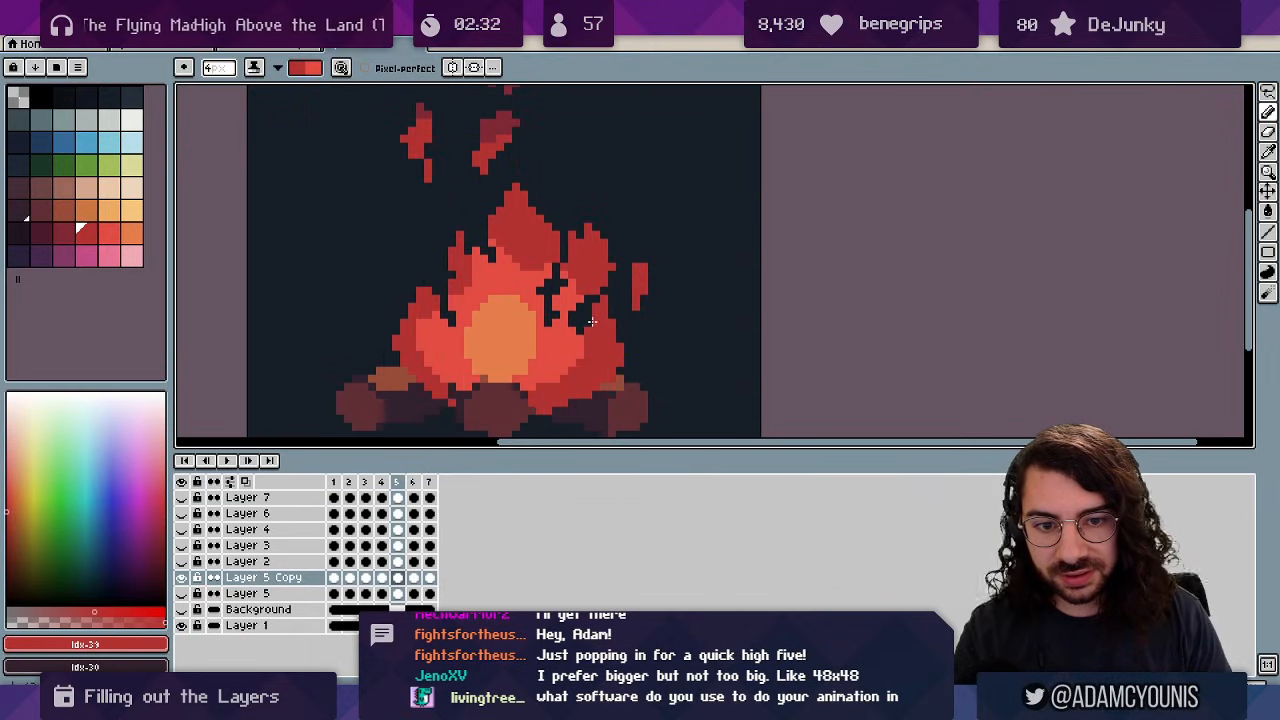
drag(566, 323, 593, 321)
key(Right)
drag(432, 298, 434, 251)
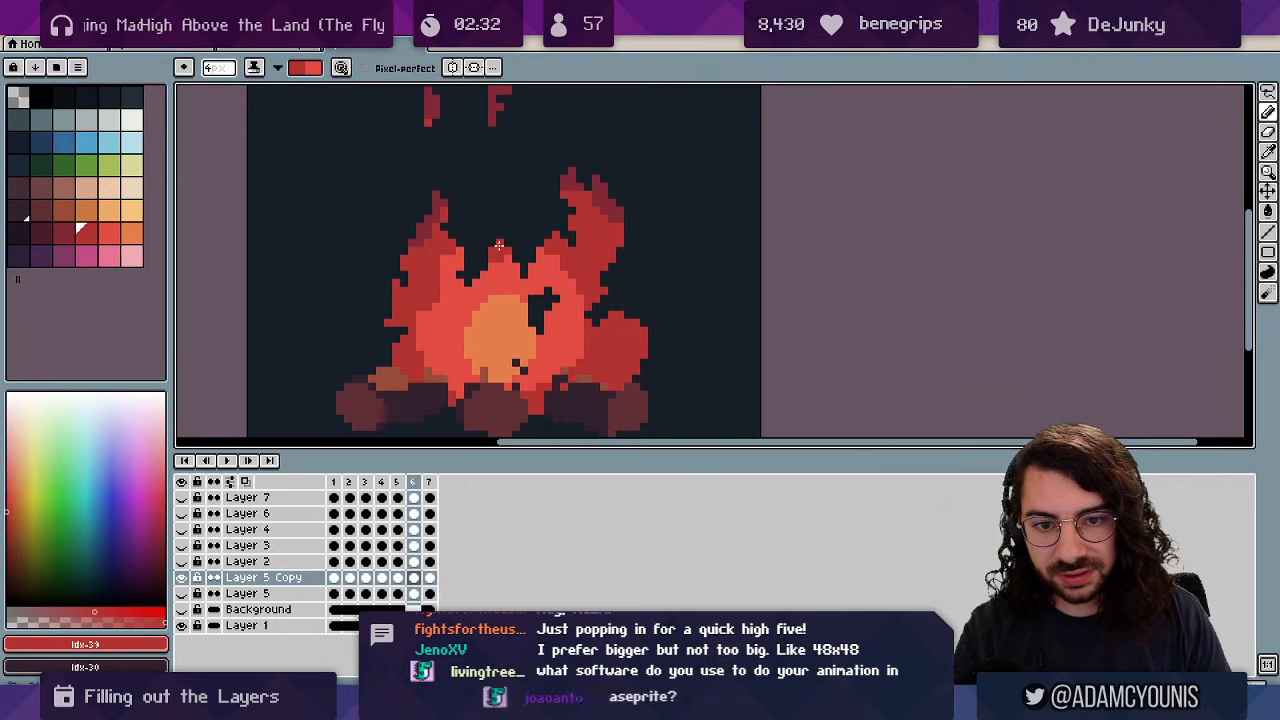
mouse_move(549, 257)
mouse_down()
mouse_move(572, 248)
mouse_move(586, 302)
mouse_up()
key(Right)
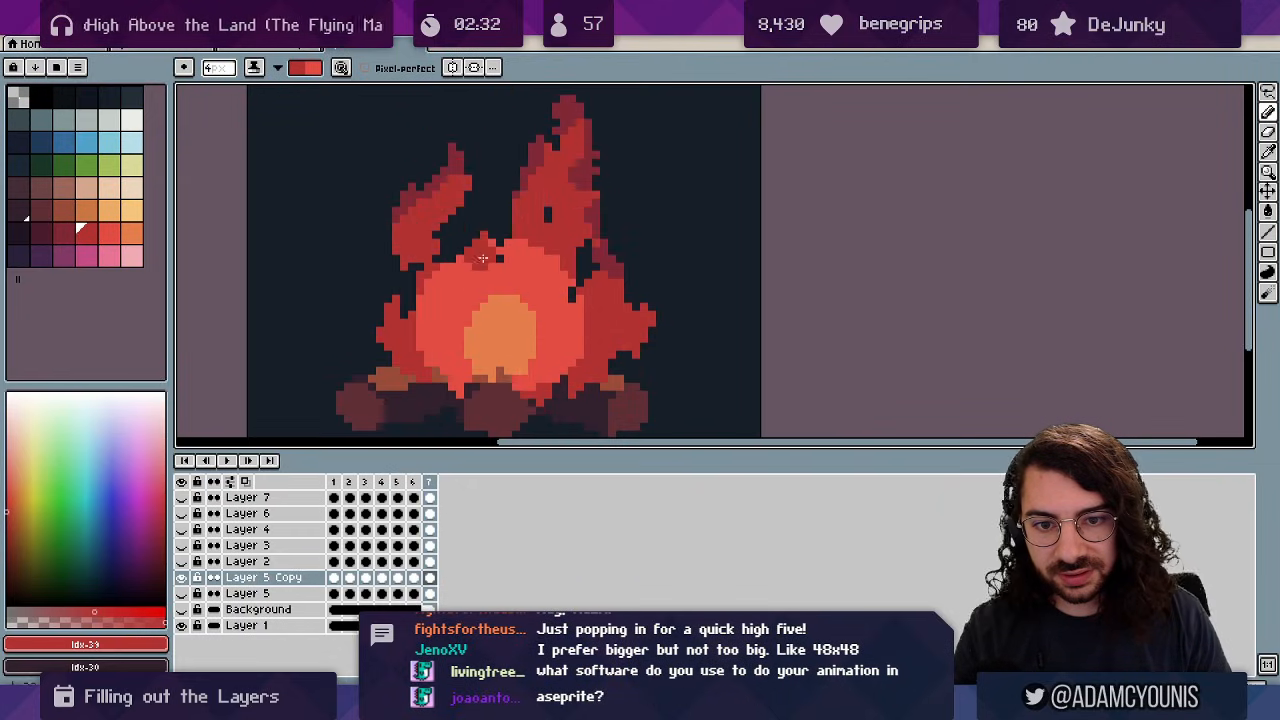
mouse_move(460, 260)
mouse_down()
mouse_move(483, 236)
mouse_move(512, 243)
mouse_move(564, 296)
mouse_move(596, 265)
mouse_move(575, 310)
mouse_move(595, 317)
mouse_move(548, 298)
mouse_up()
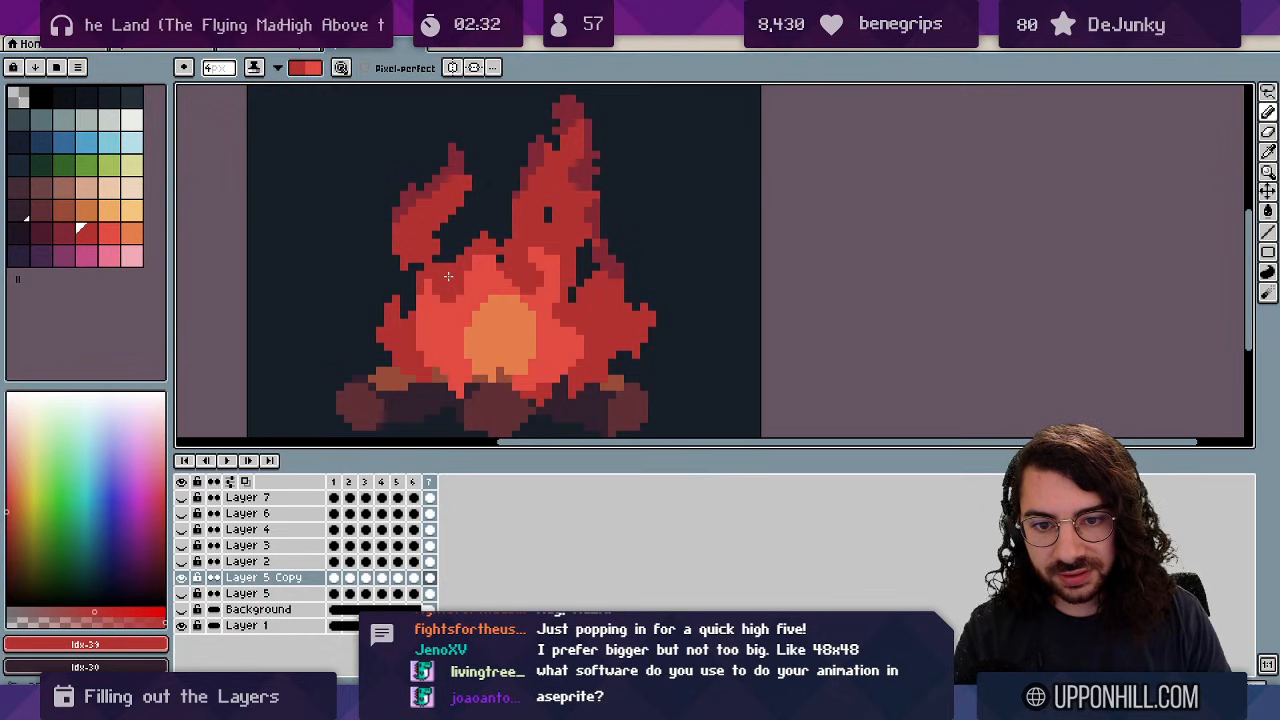
Step through the frames from frame 1 to check each, swapping the shading colours.
key(Right)
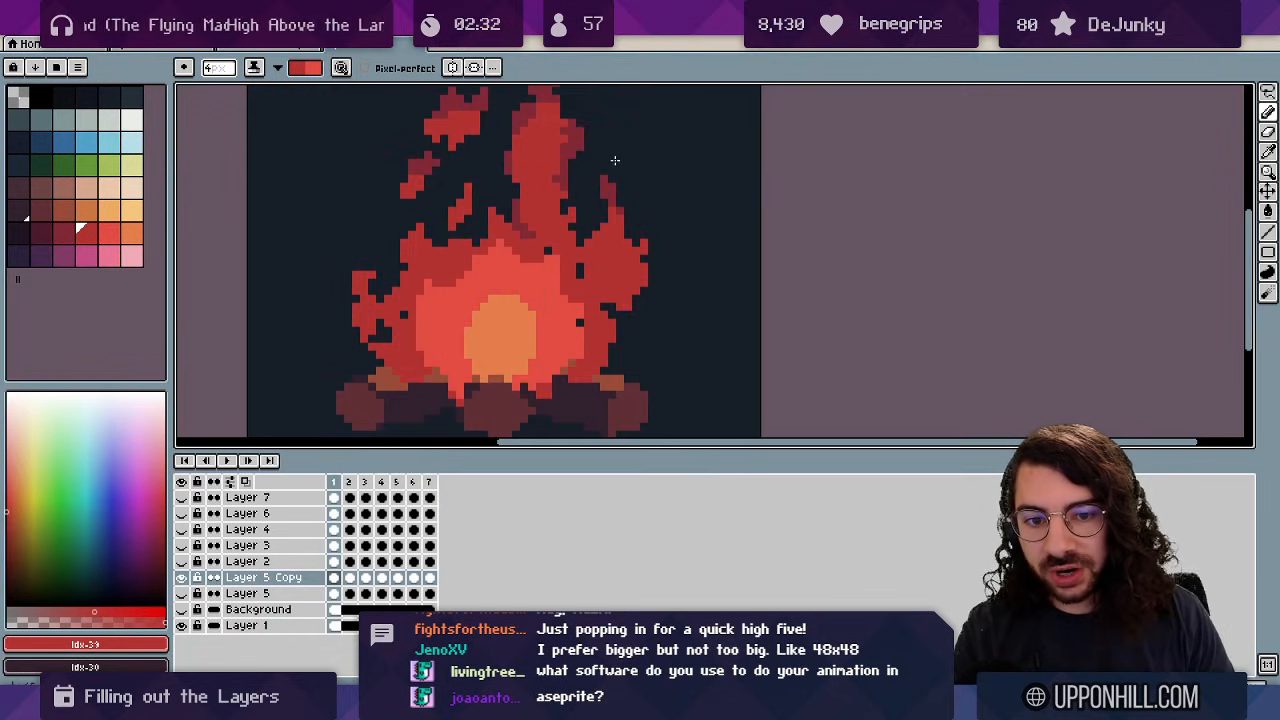
scroll(534, 226, down, 1)
key(Left)
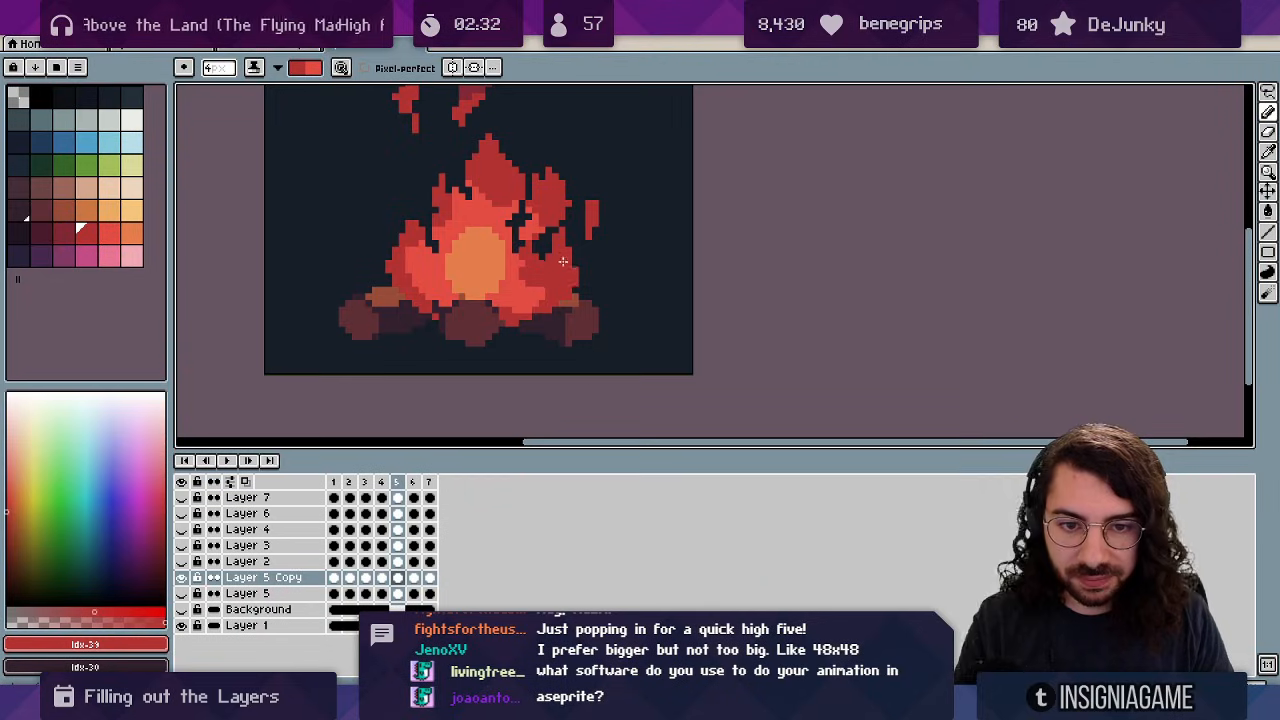
key(Right)
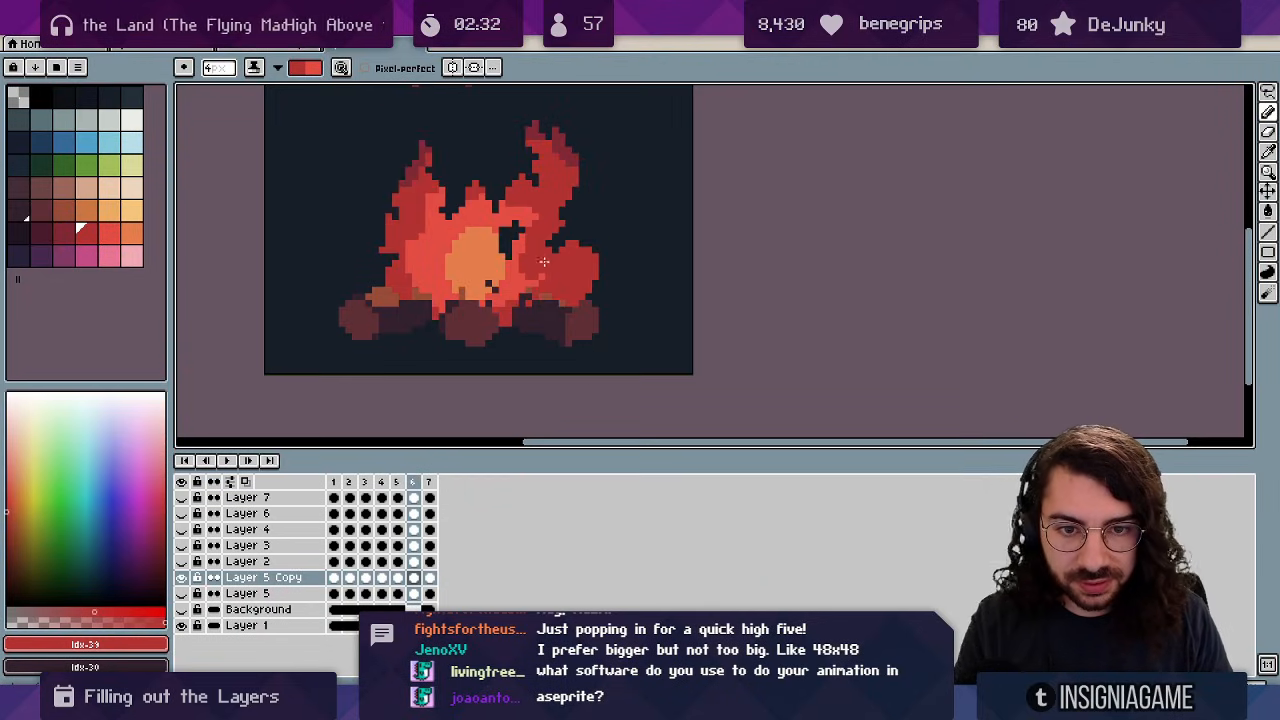
key(x)
key(Right)
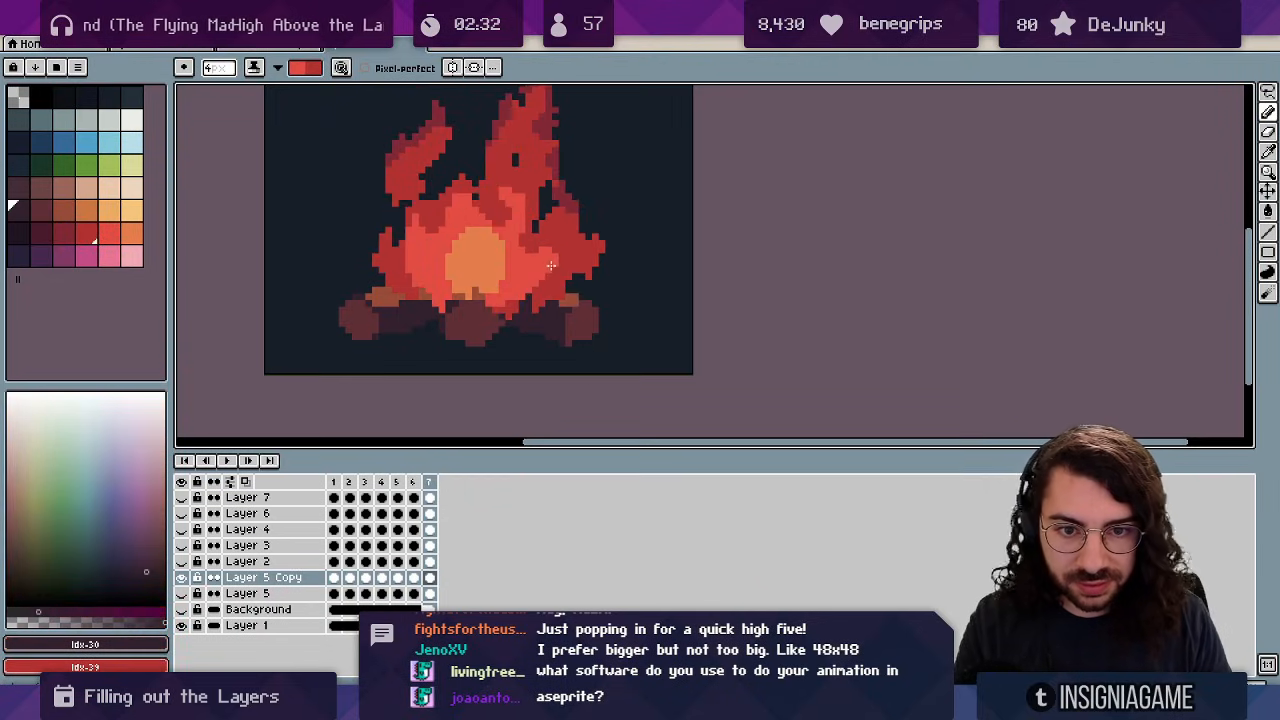
key(x)
key(Right)
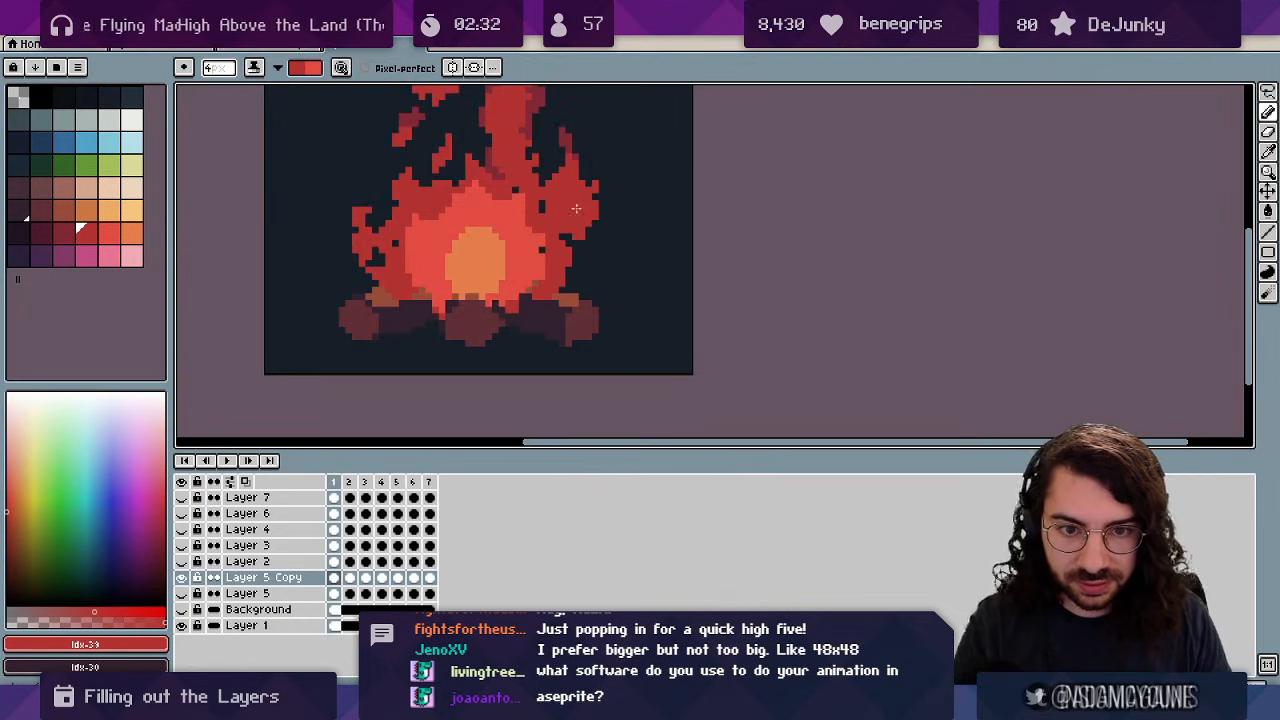
key(x)
key(Right)
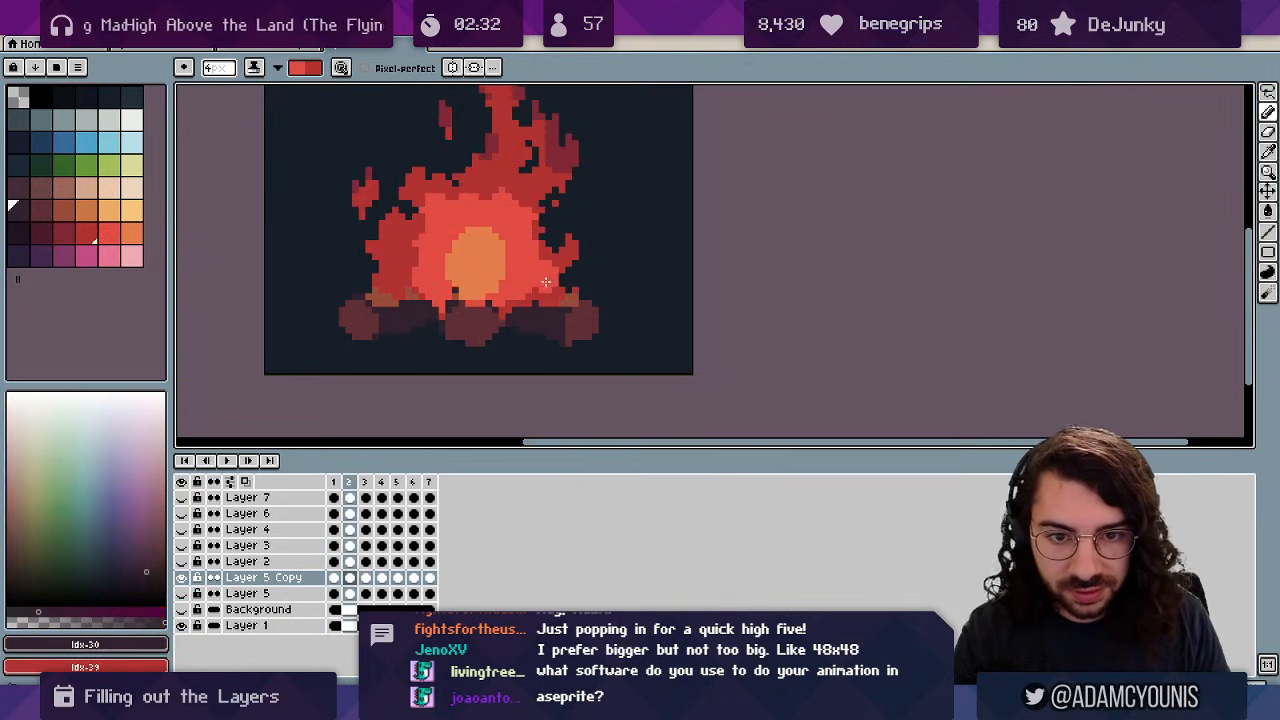
key(Right)
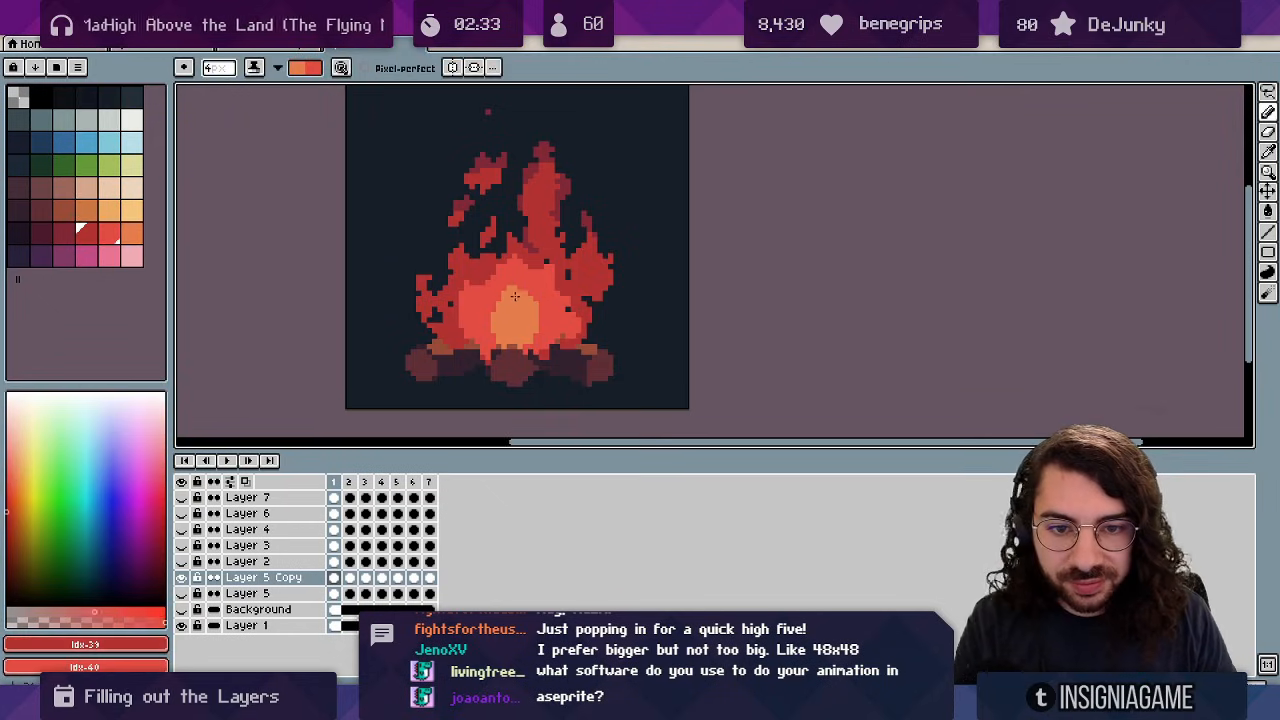
Step through frames 2 to 6 and play the campfire loop.
key(Right)
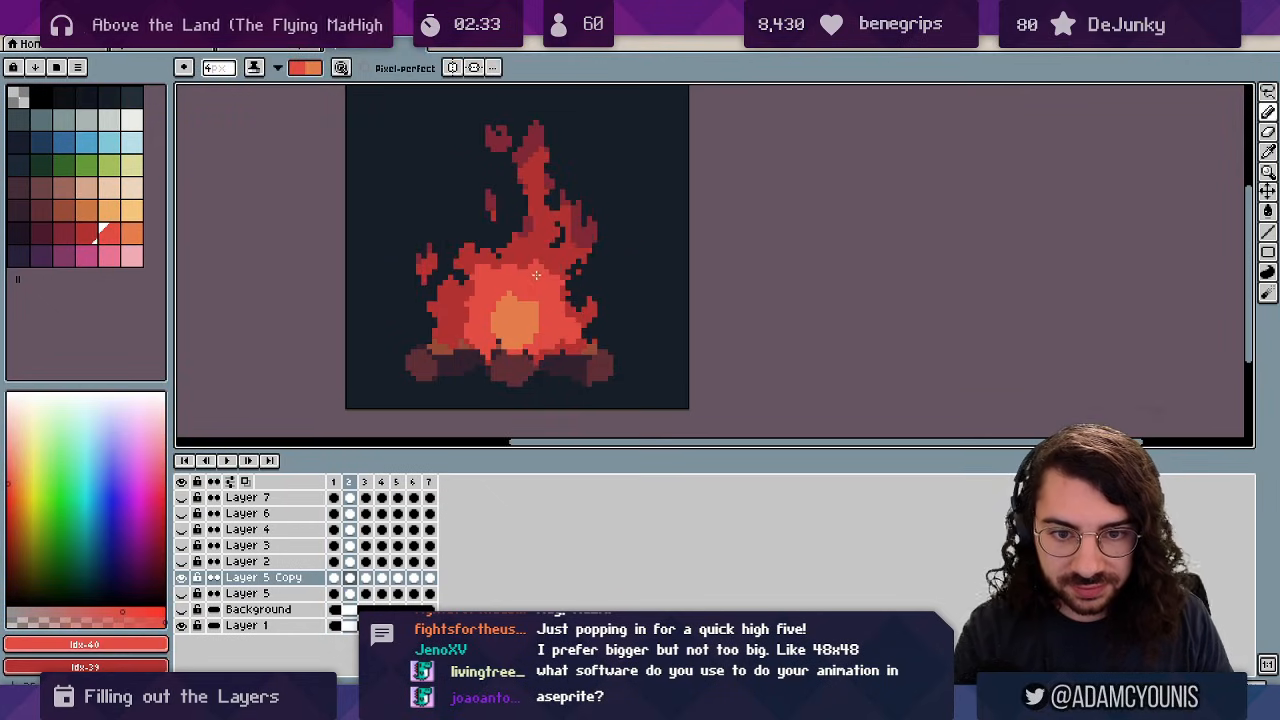
key(Right)
key(Right)
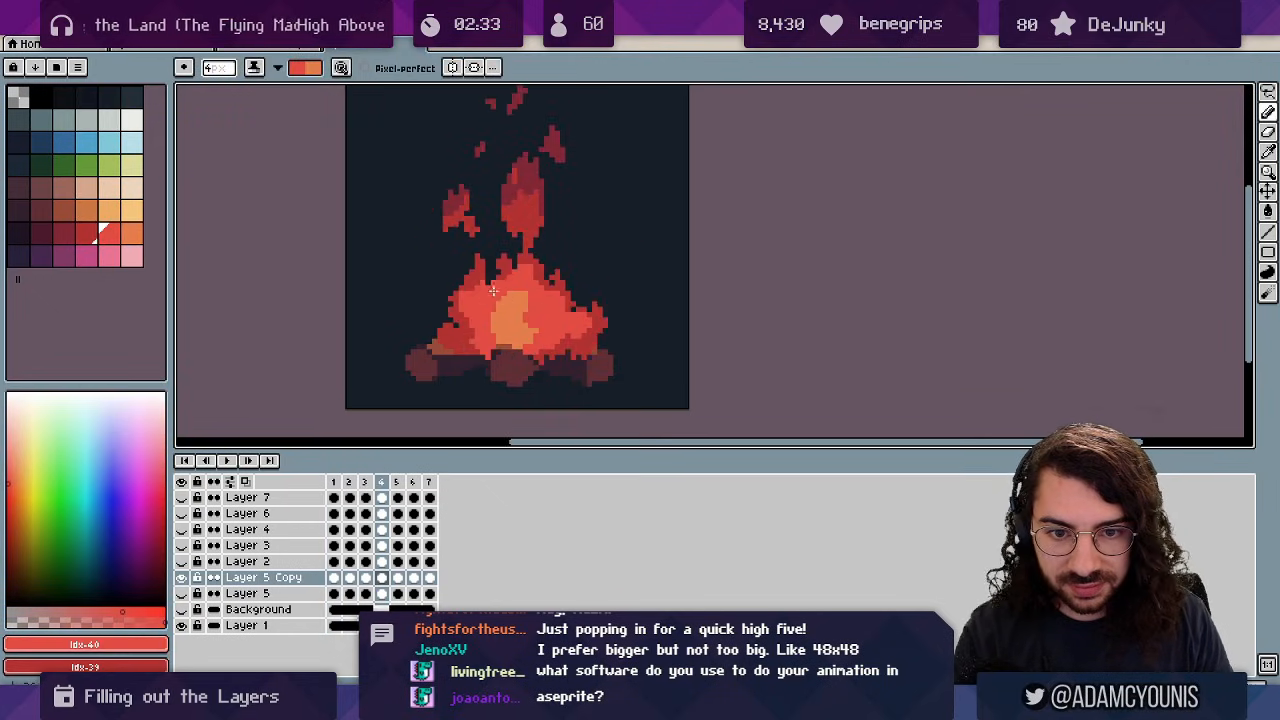
key(Right)
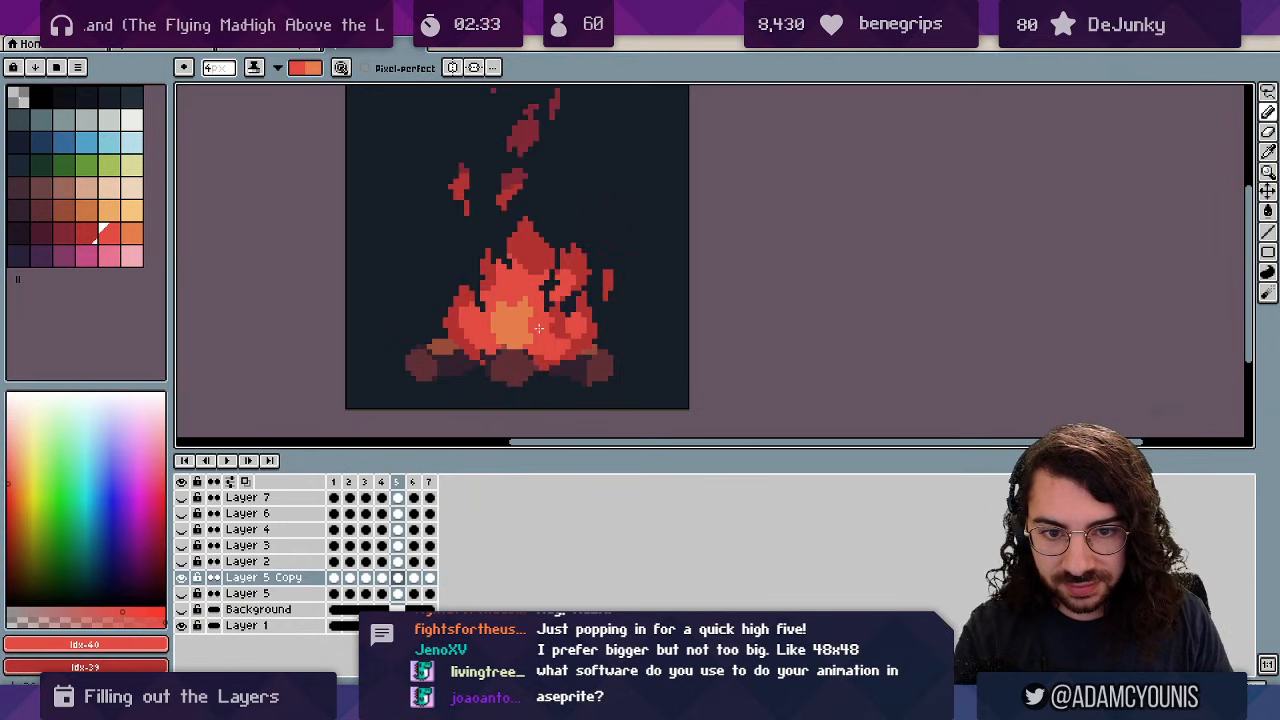
key(Right)
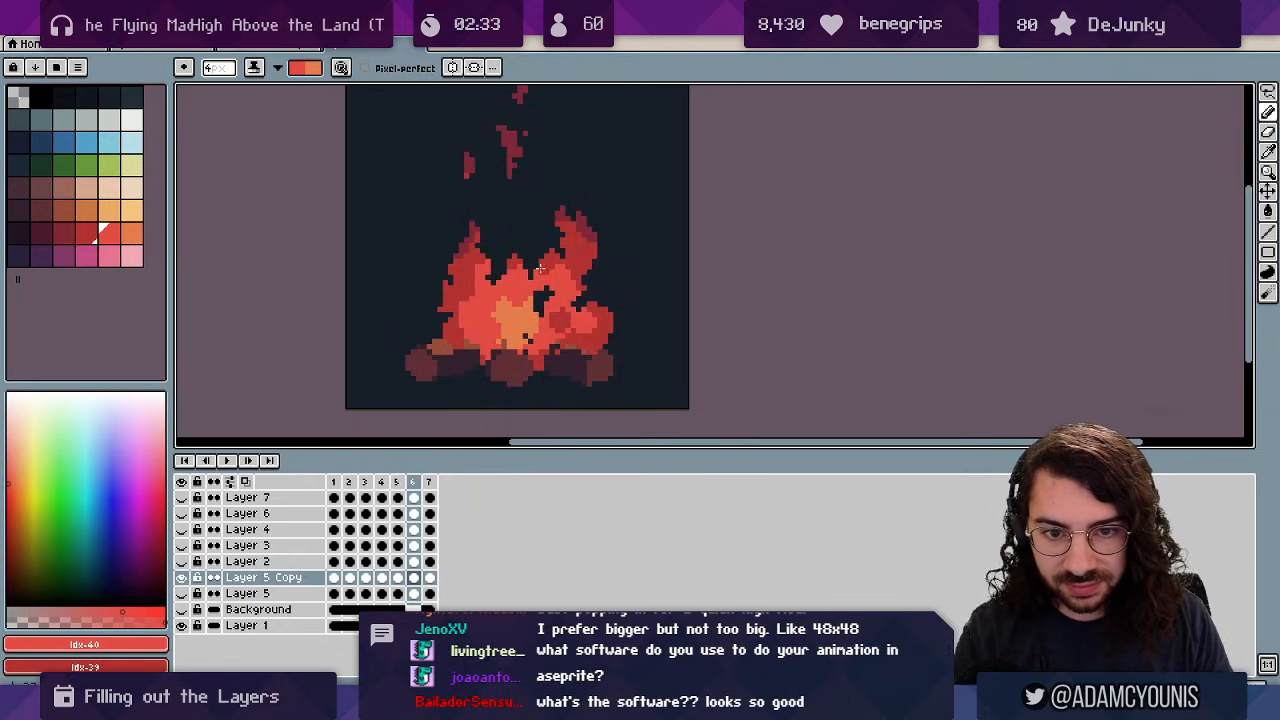
key(Right)
key(Return)
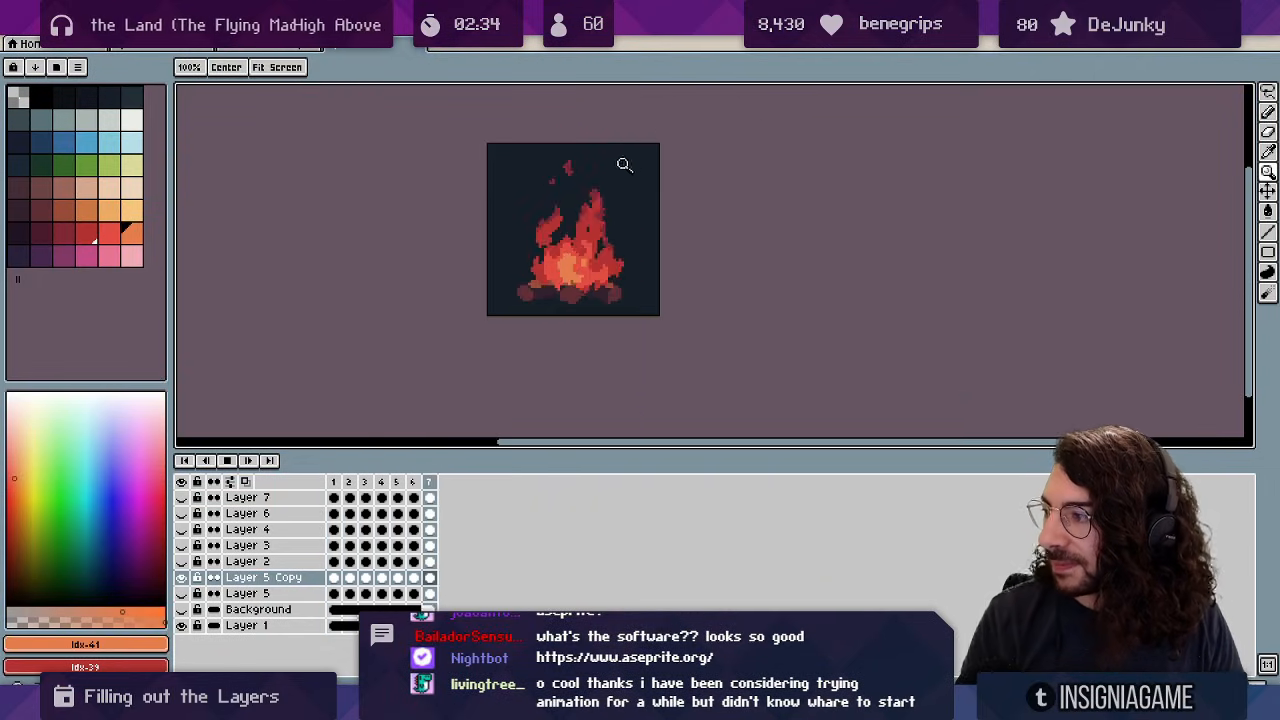
Pick the red pair and shade part of the frame-2 flame lighter red.
scroll(621, 215, down, 1)
scroll(621, 219, up, 2)
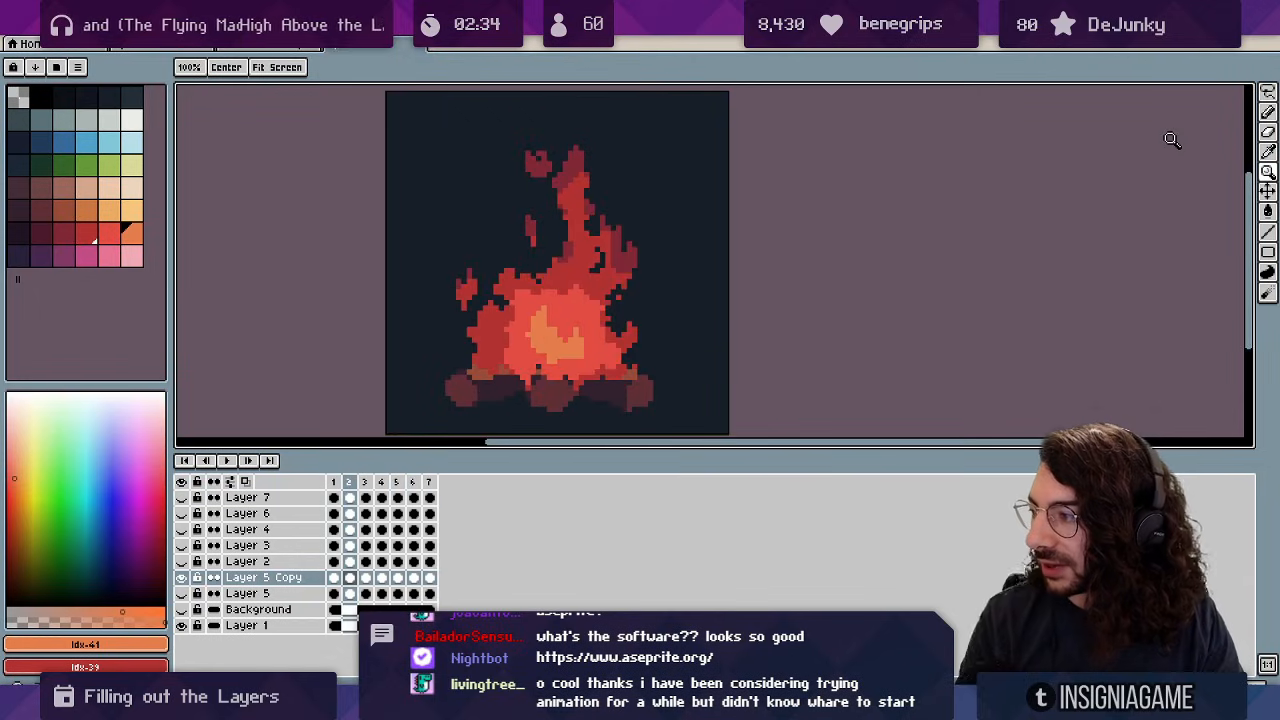
alt+click(568, 297)
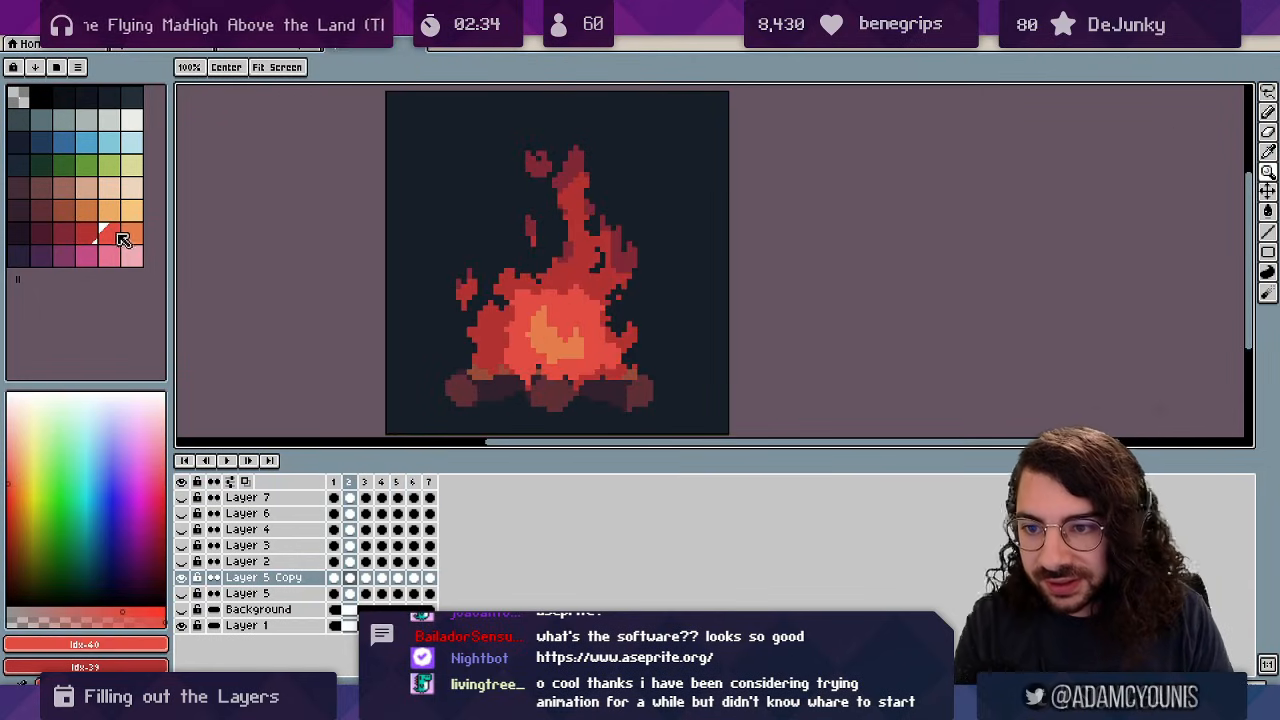
drag(112, 235, 89, 235)
key(b)
drag(577, 263, 583, 263)
key(1)
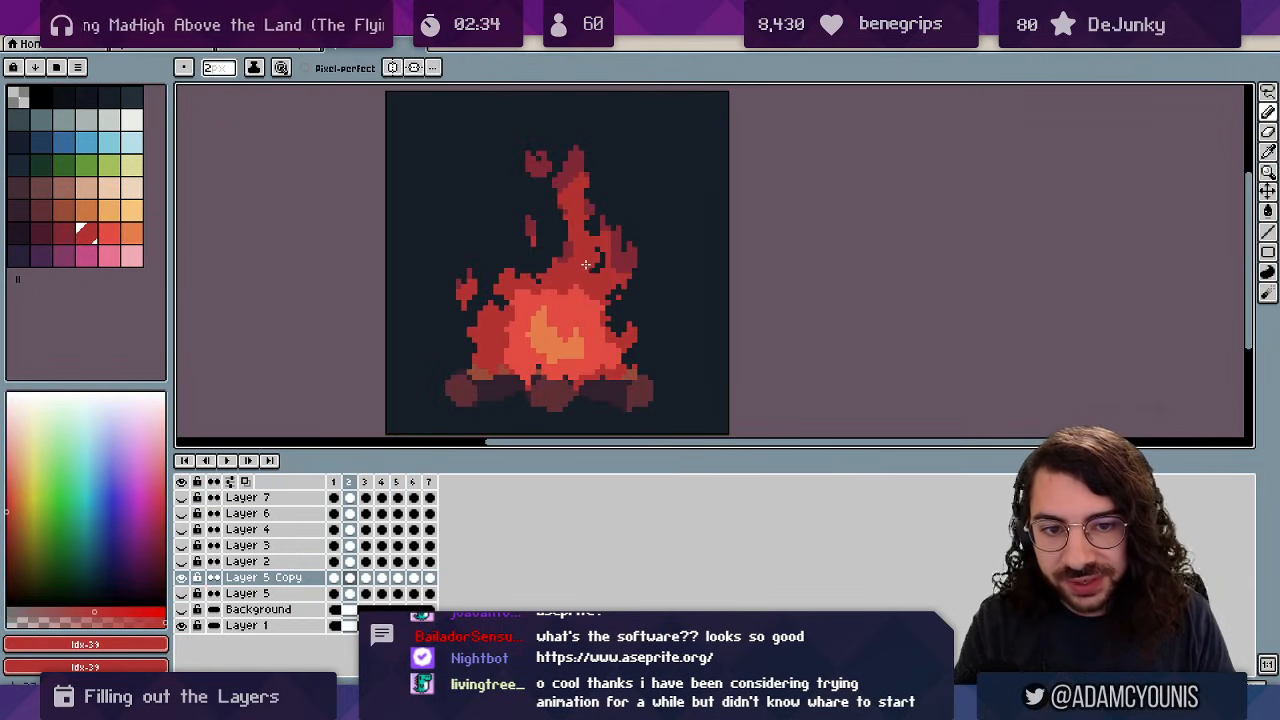
key(2)
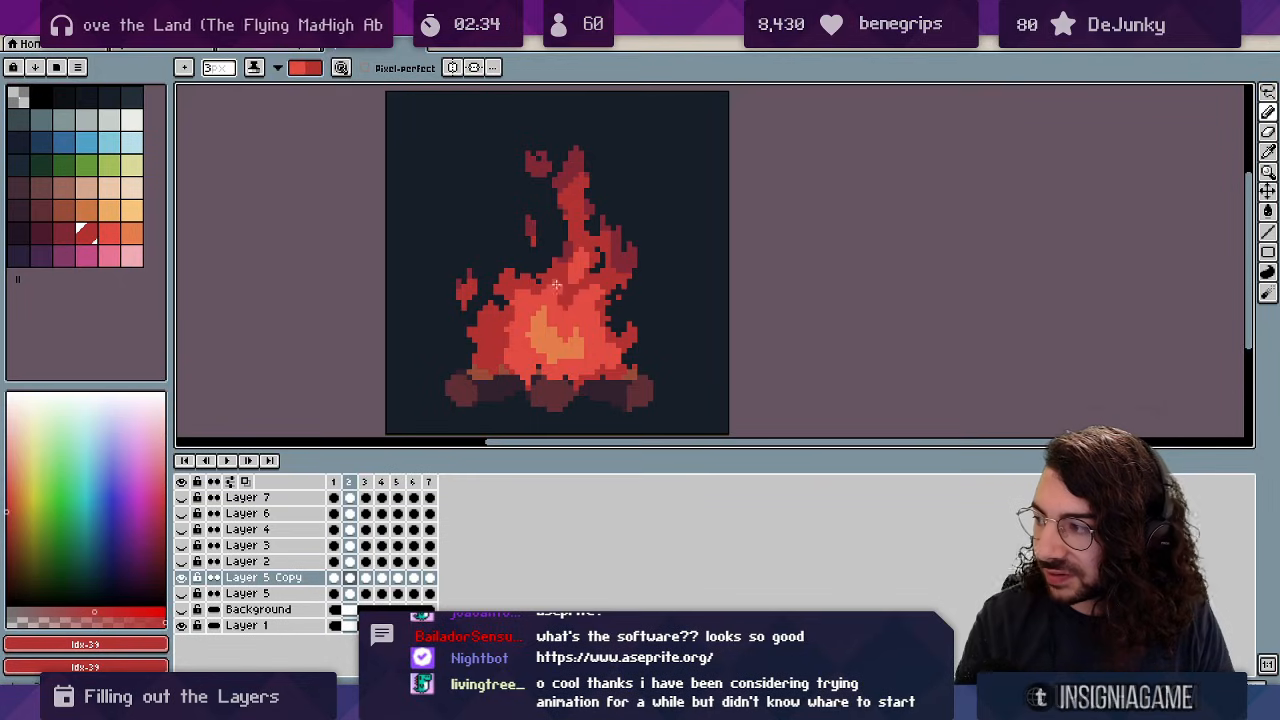
Step through frames 3 to 5, return to frame 1, swap shading colours and play.
key(Right)
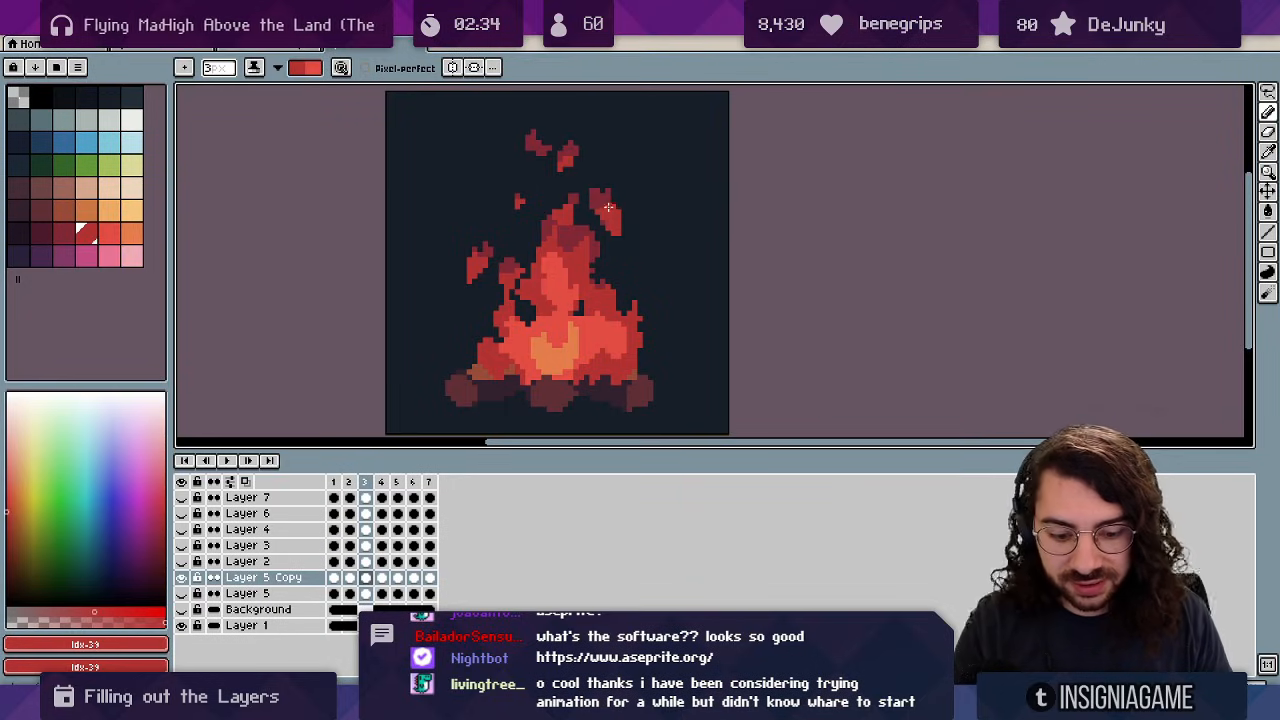
key(Right)
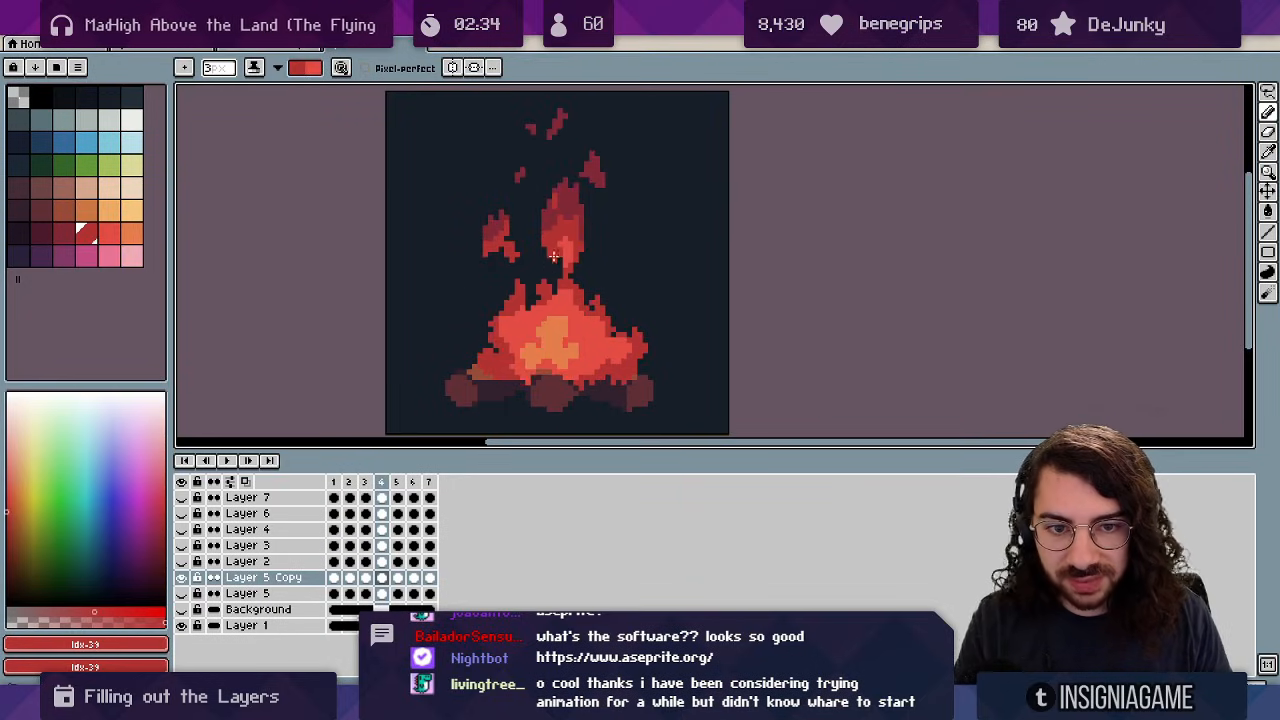
key(Right)
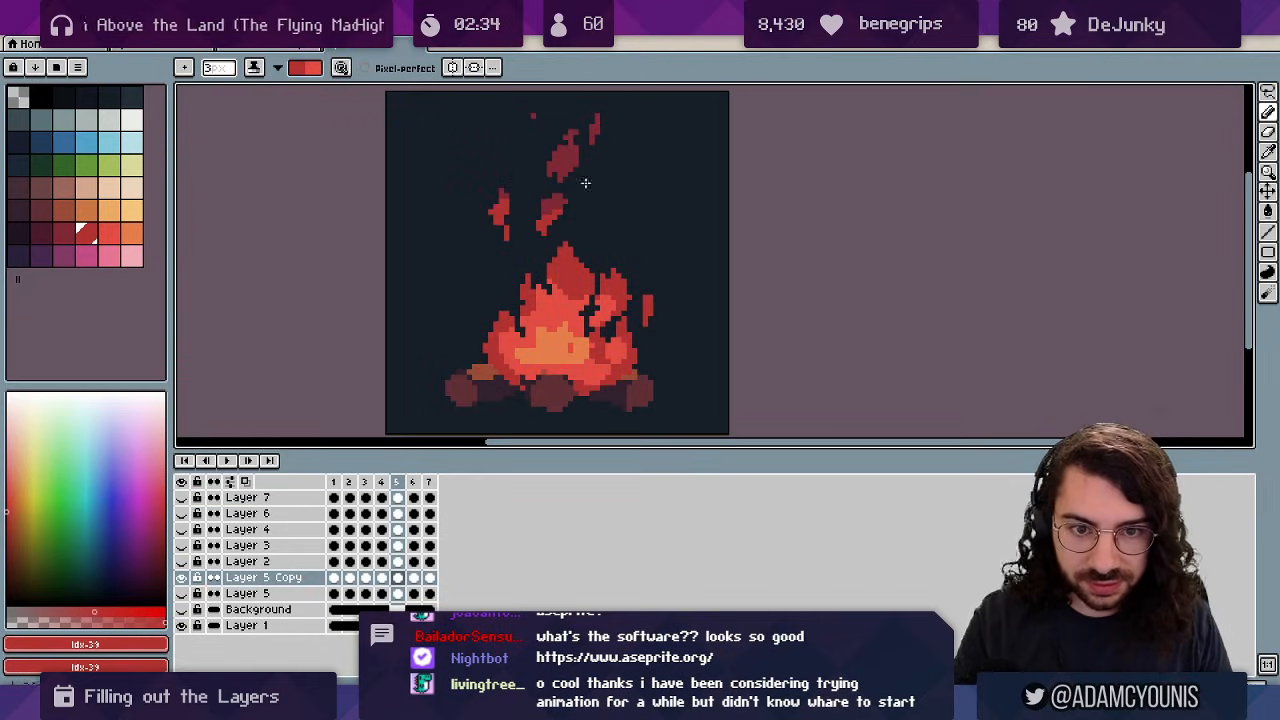
key(Home)
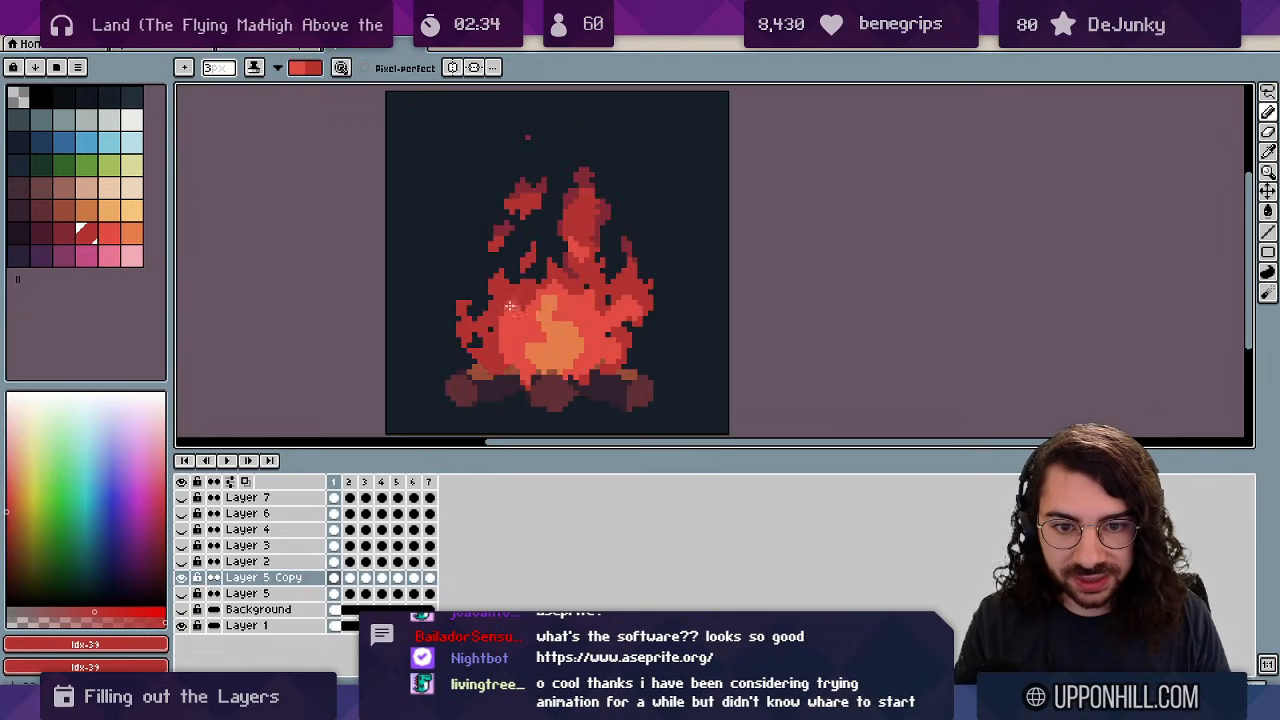
key(x)
key(Return)
Zoom and reposition the view on the sprite, stopping playback on the first frame.
key(z)
scroll(586, 275, down, 3)
scroll(588, 237, up, 1)
drag(601, 300, 603, 261)
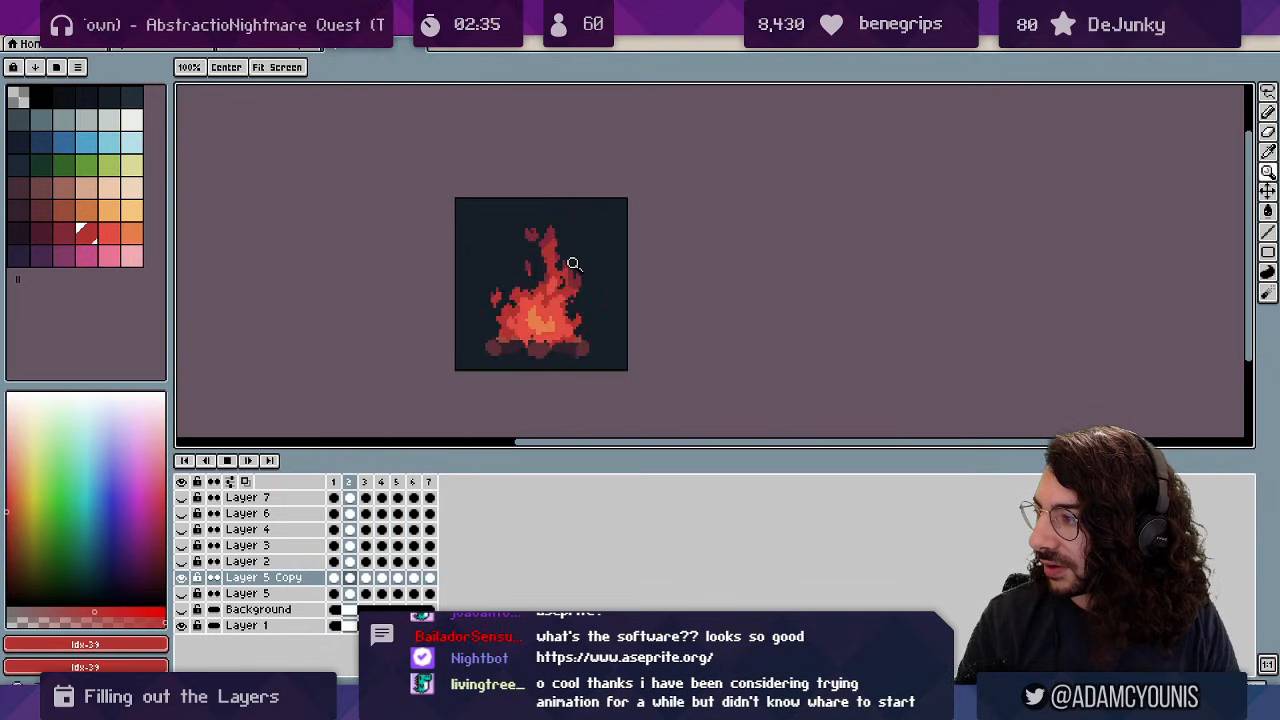
scroll(573, 264, up, 1)
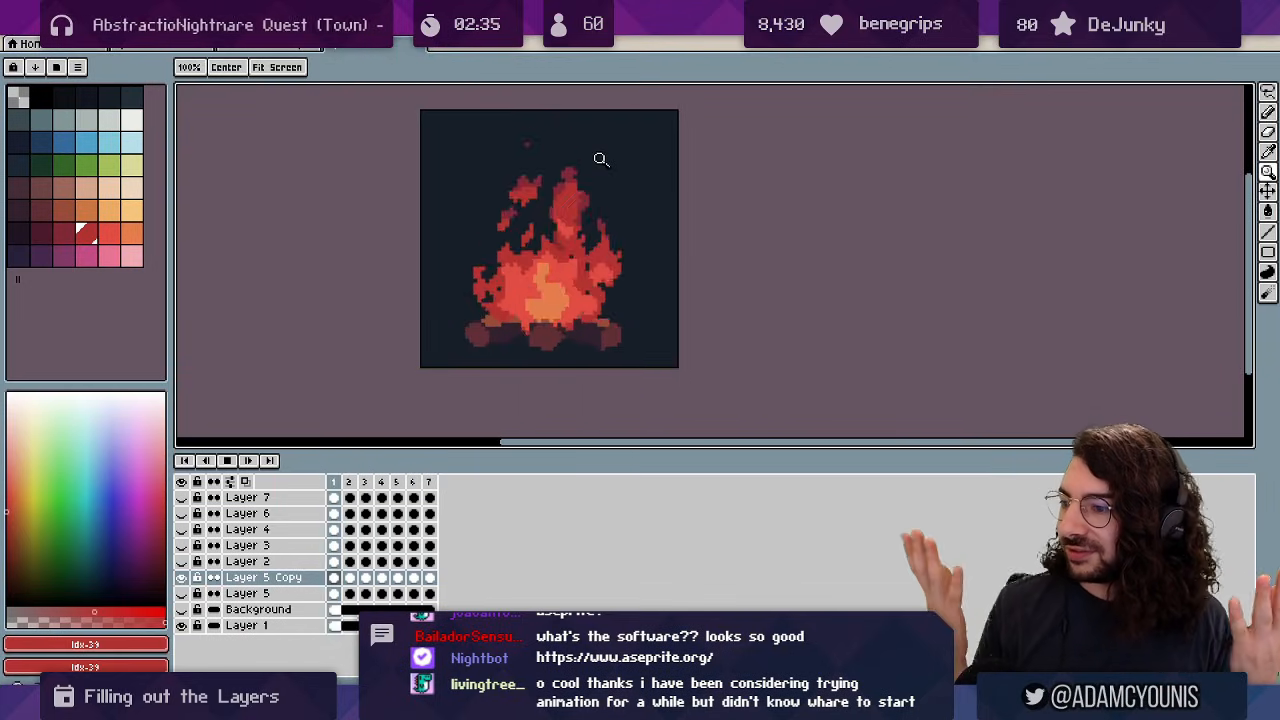
key(Return)
drag(666, 220, 594, 231)
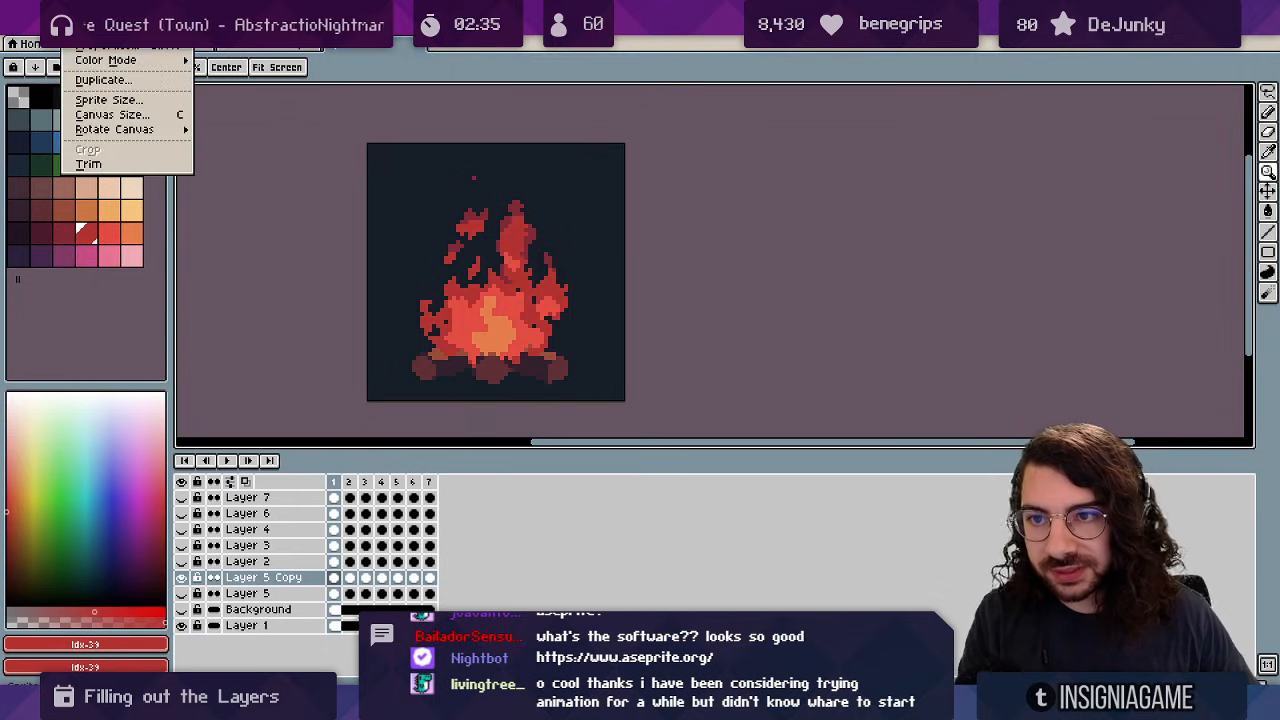
Set the canvas height to 128 px in the Canvas Size dialog.
click(112, 114)
click(776, 240)
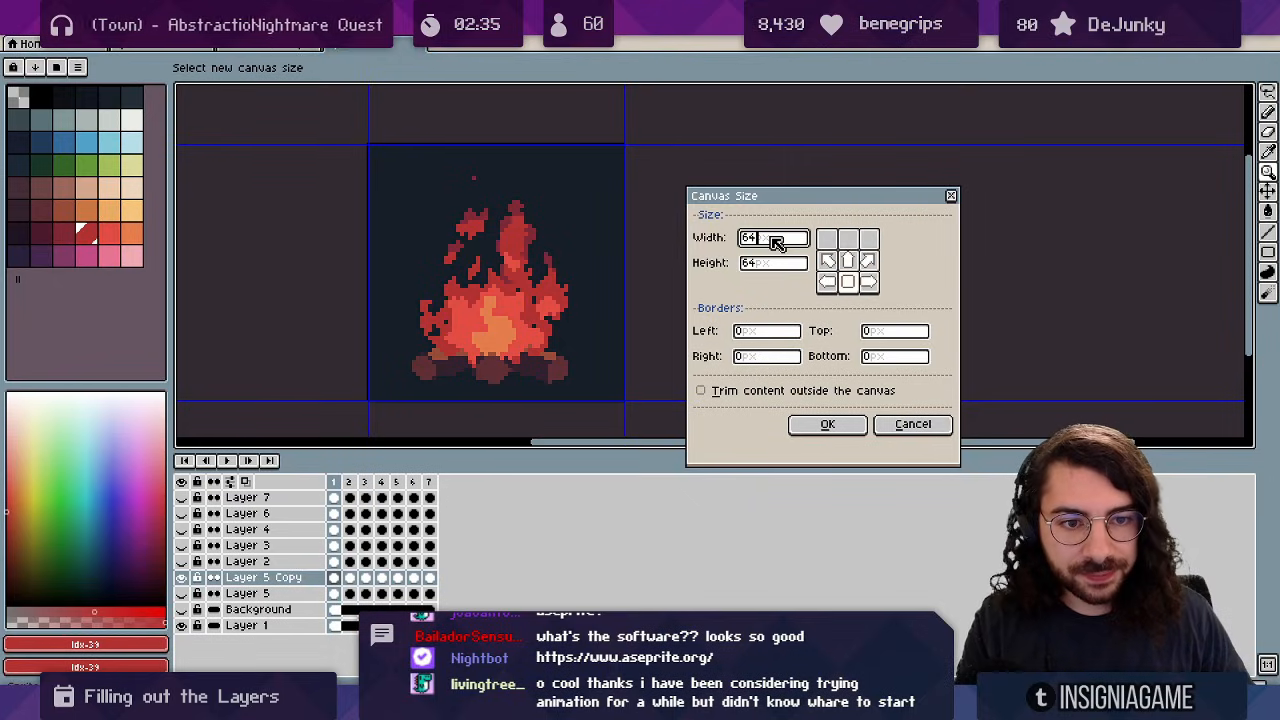
click(770, 265)
text(128)
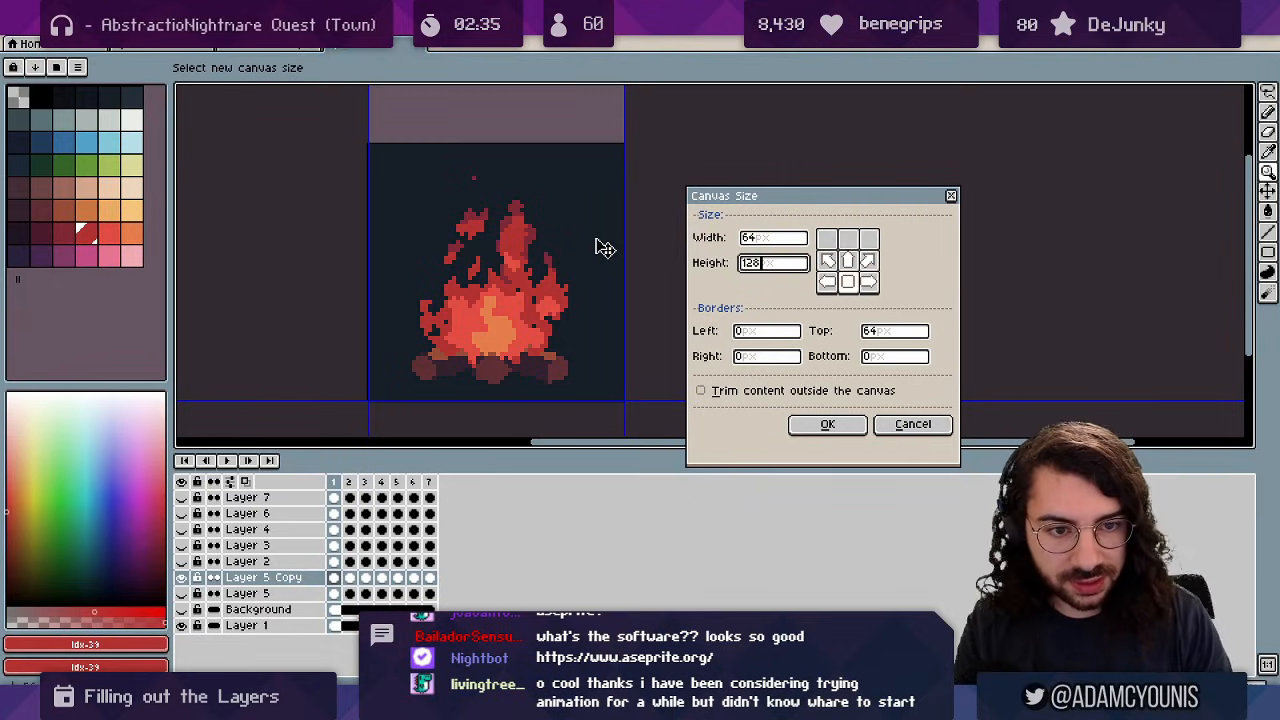
key(Return)
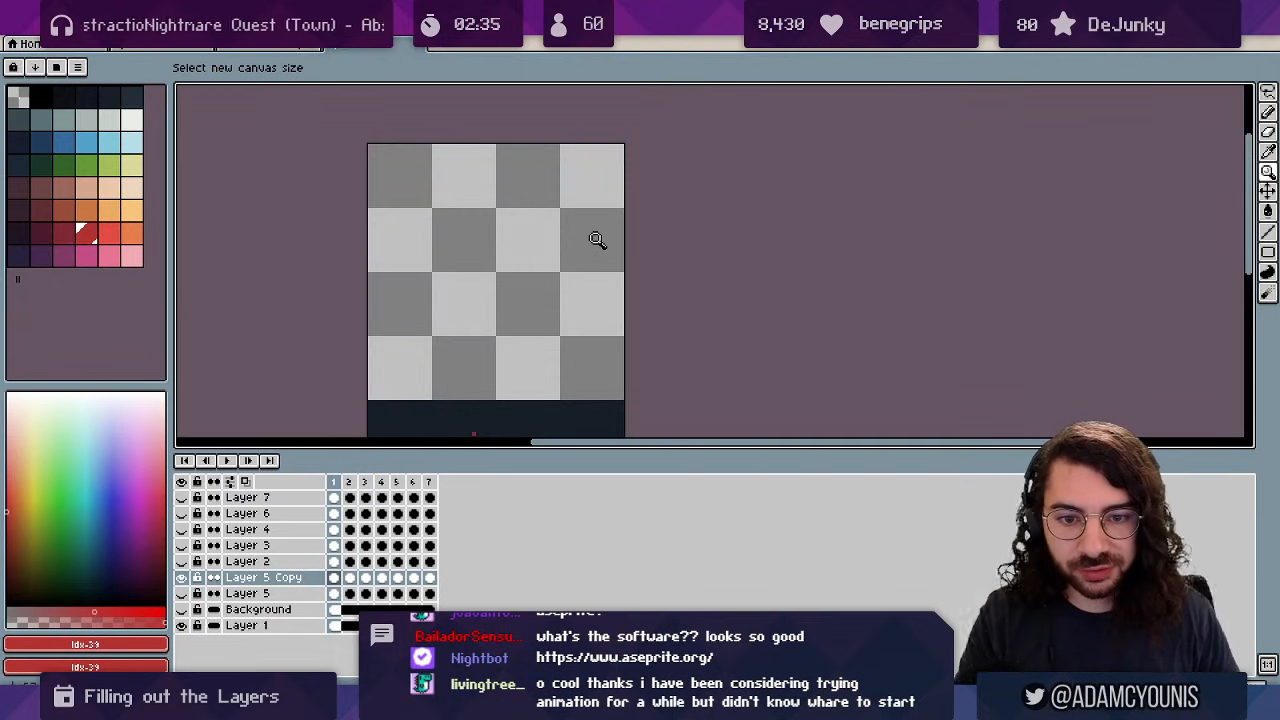
Fill the new empty top area of Layer 1 with the dark background colour.
key(space)
drag(538, 330, 534, 181)
alt+click(551, 277)
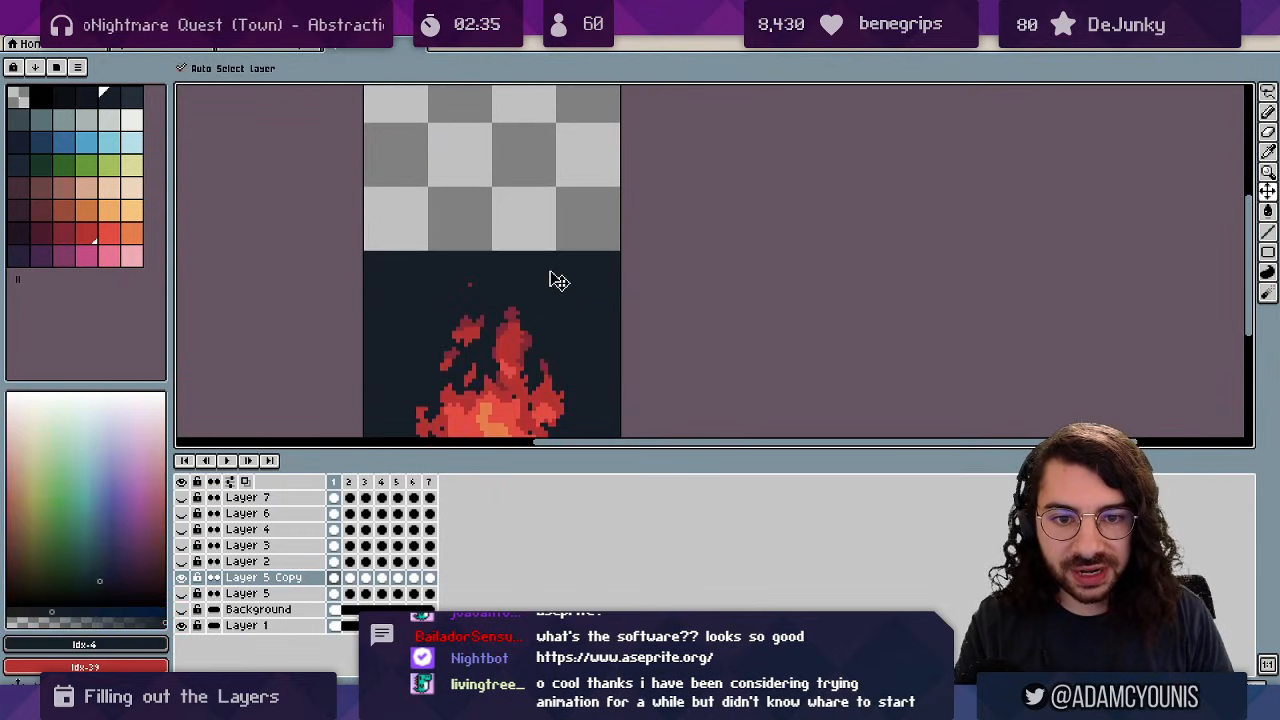
ctrl+click(557, 279)
key(g)
click(546, 231)
key(space)
scroll(558, 245, down, 2)
scroll(561, 249, up, 2)
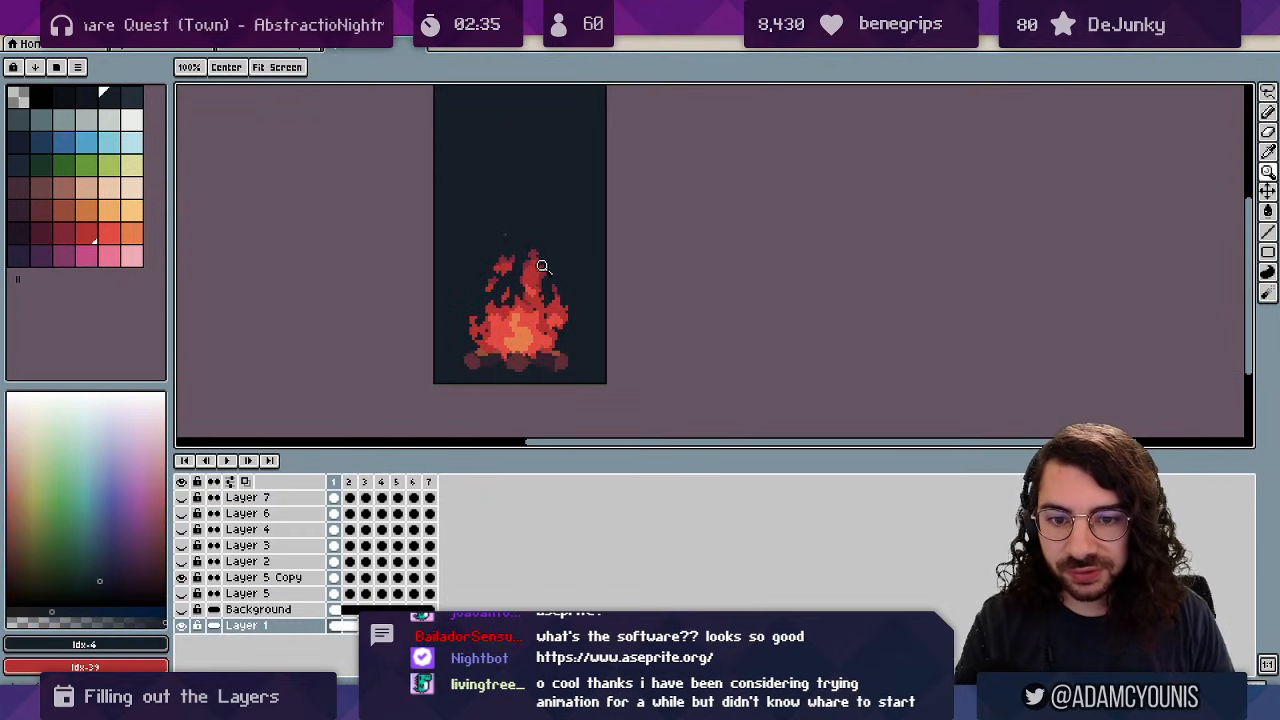
Add a new layer above Background and paint dark smoke around the flames.
click(19, 236)
key(b)
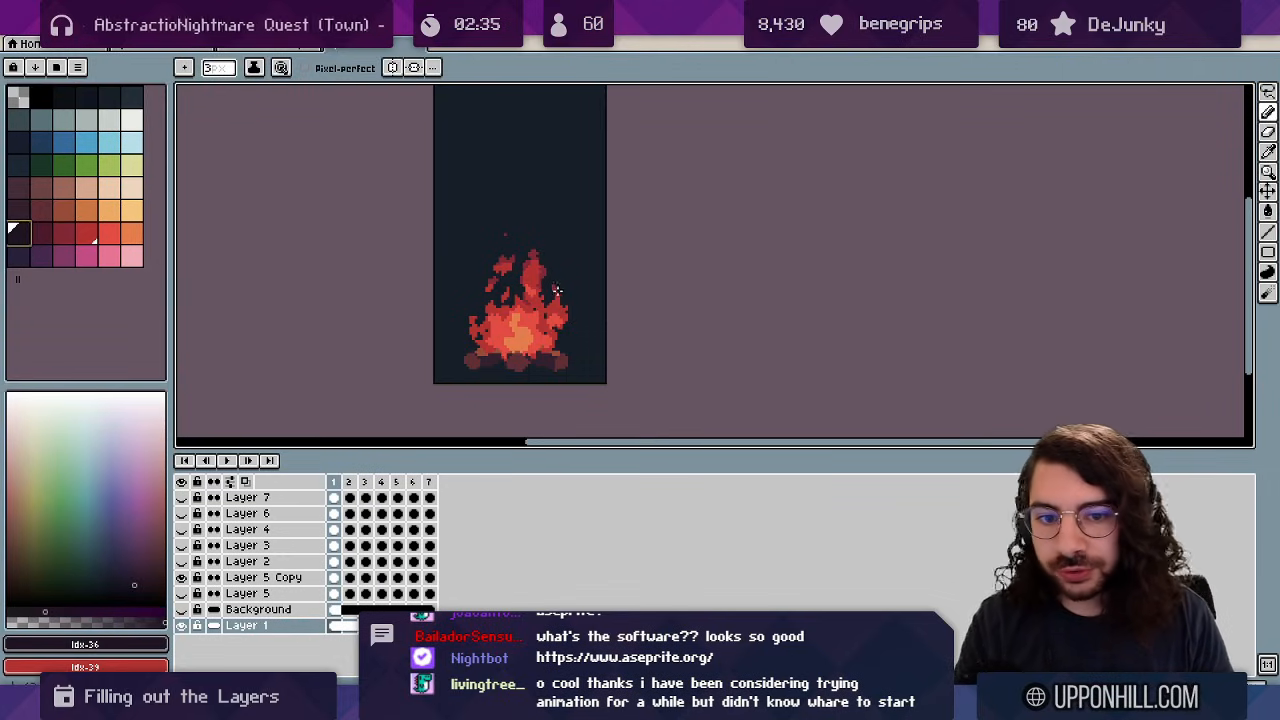
click(262, 609)
key(shift+n)
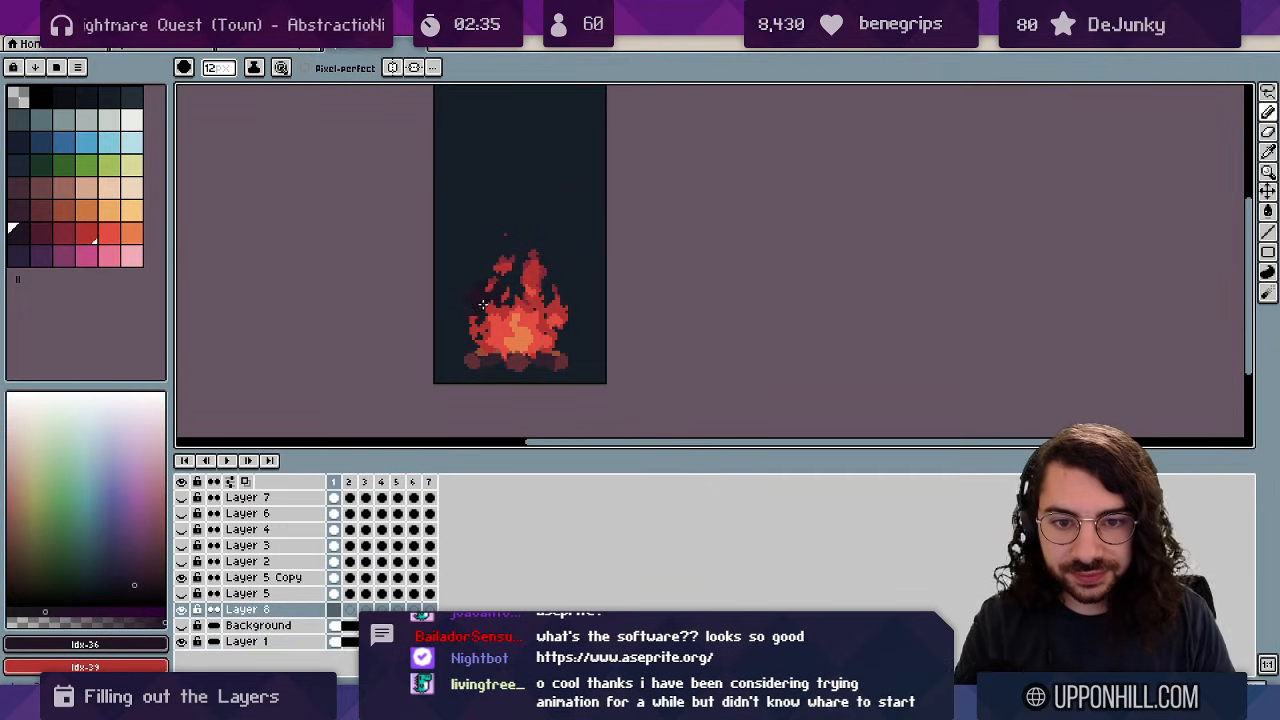
mouse_move(491, 335)
mouse_down()
mouse_move(481, 302)
mouse_move(520, 300)
mouse_move(514, 258)
mouse_move(549, 283)
mouse_up()
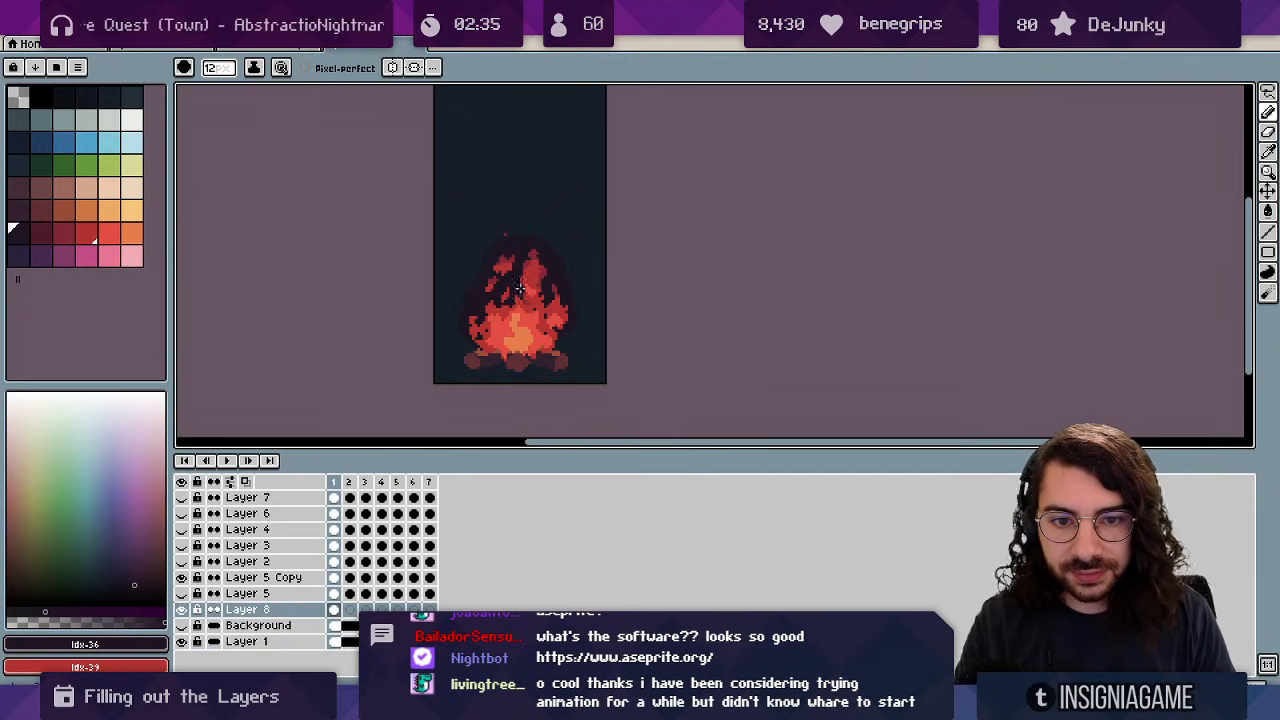
key(space)
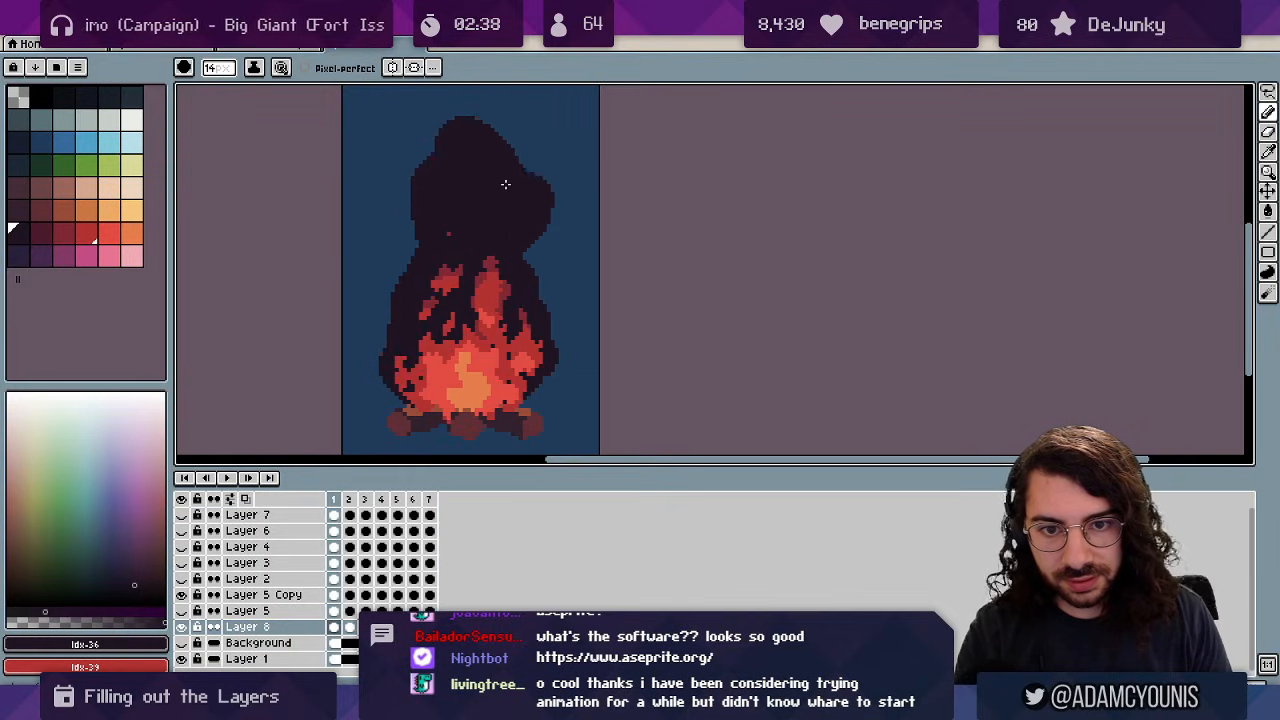
Play the campfire loop, then frame the smoke column in view with the pencil ready.
key(Right)
key(Right)
key(Right)
key(Return)
key(ctrl+space)
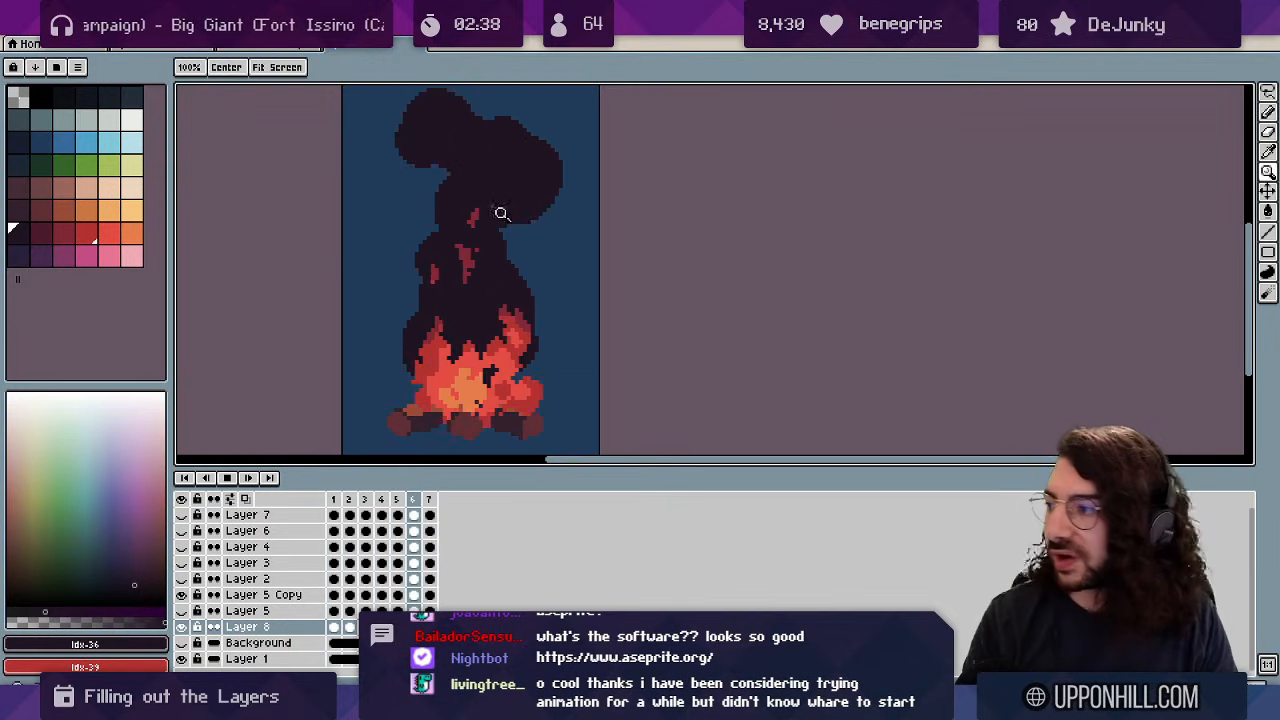
drag(518, 228, 552, 210)
scroll(527, 243, up, 5)
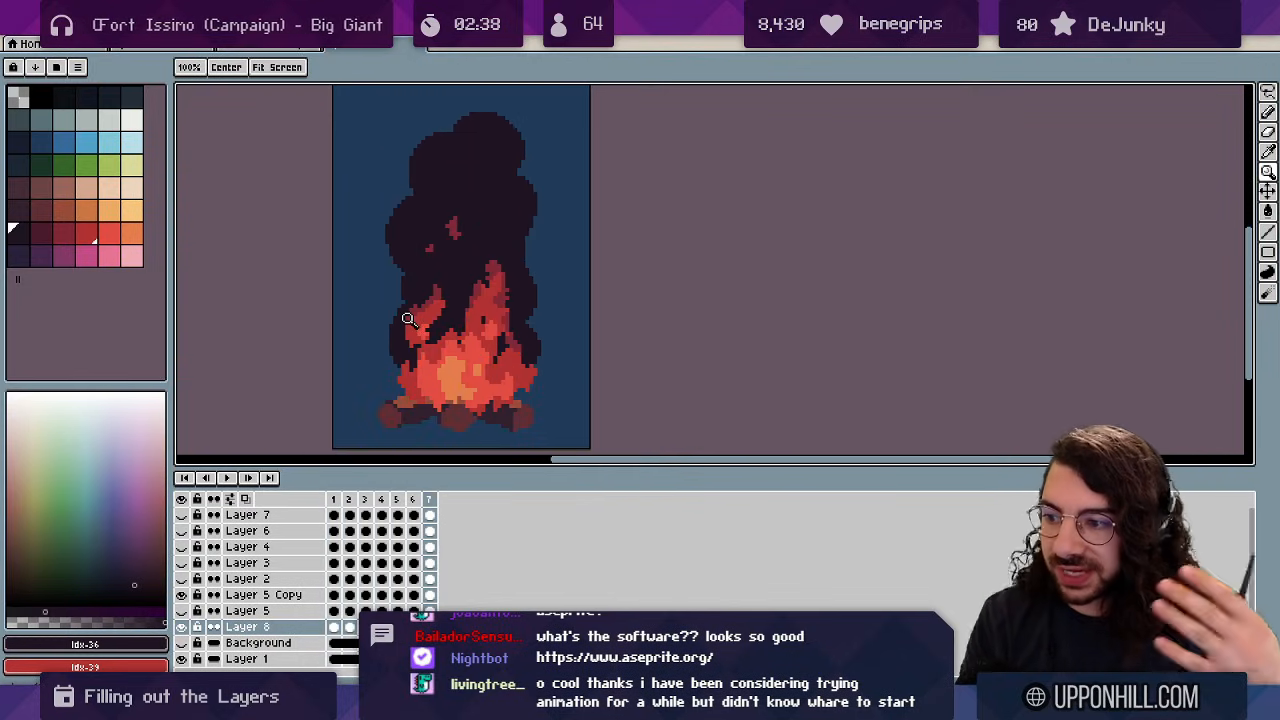
key(v)
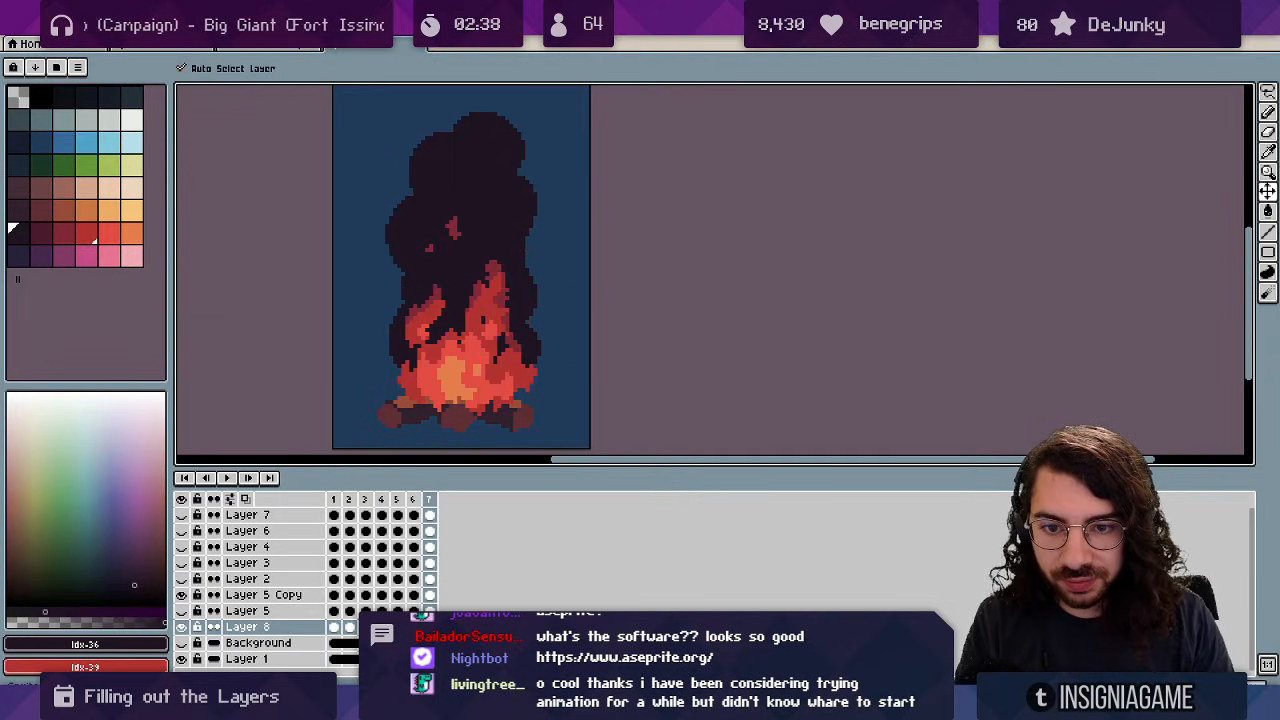
scroll(410, 340, up, 2)
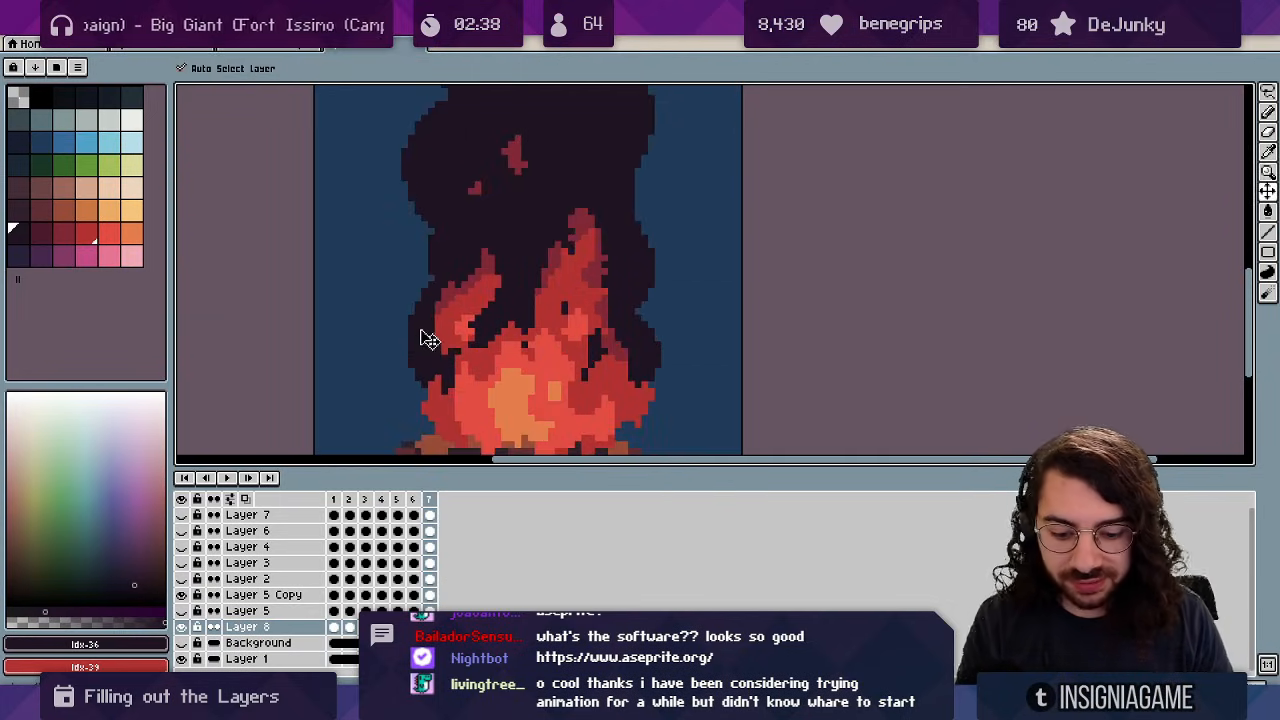
key(b)
key(b)
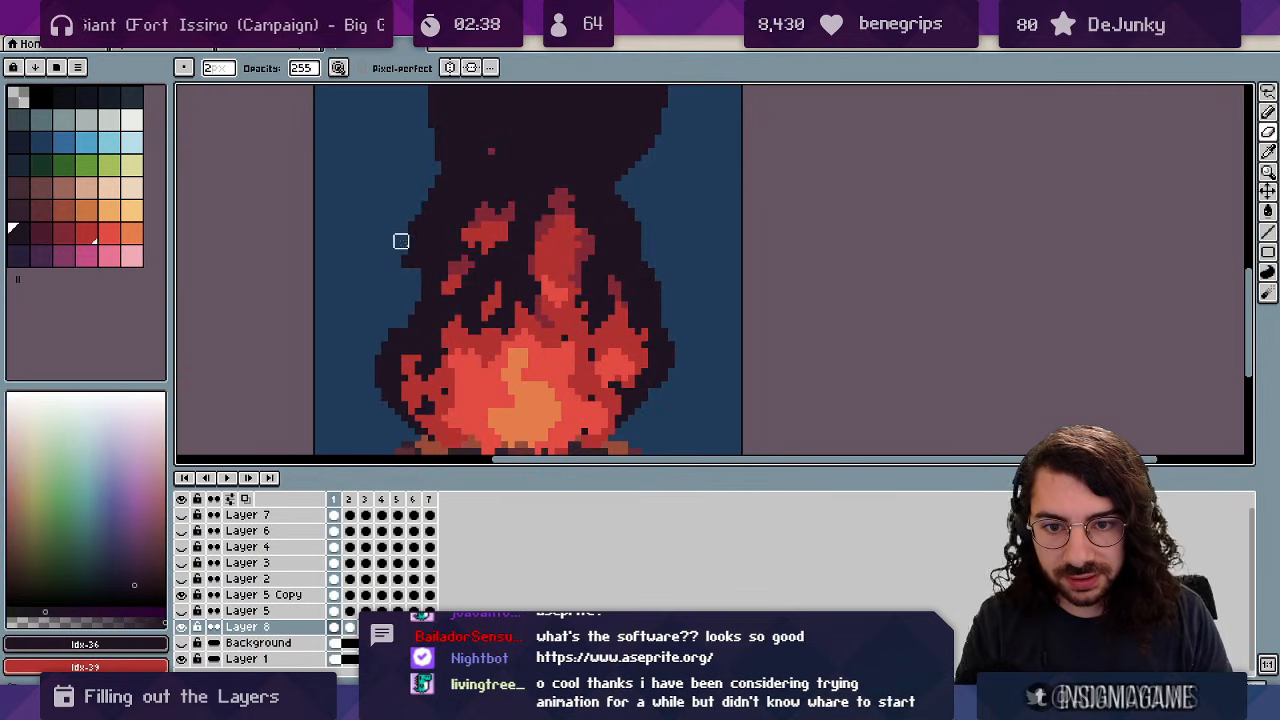
key(z)
scroll(1174, 221, down, 1)
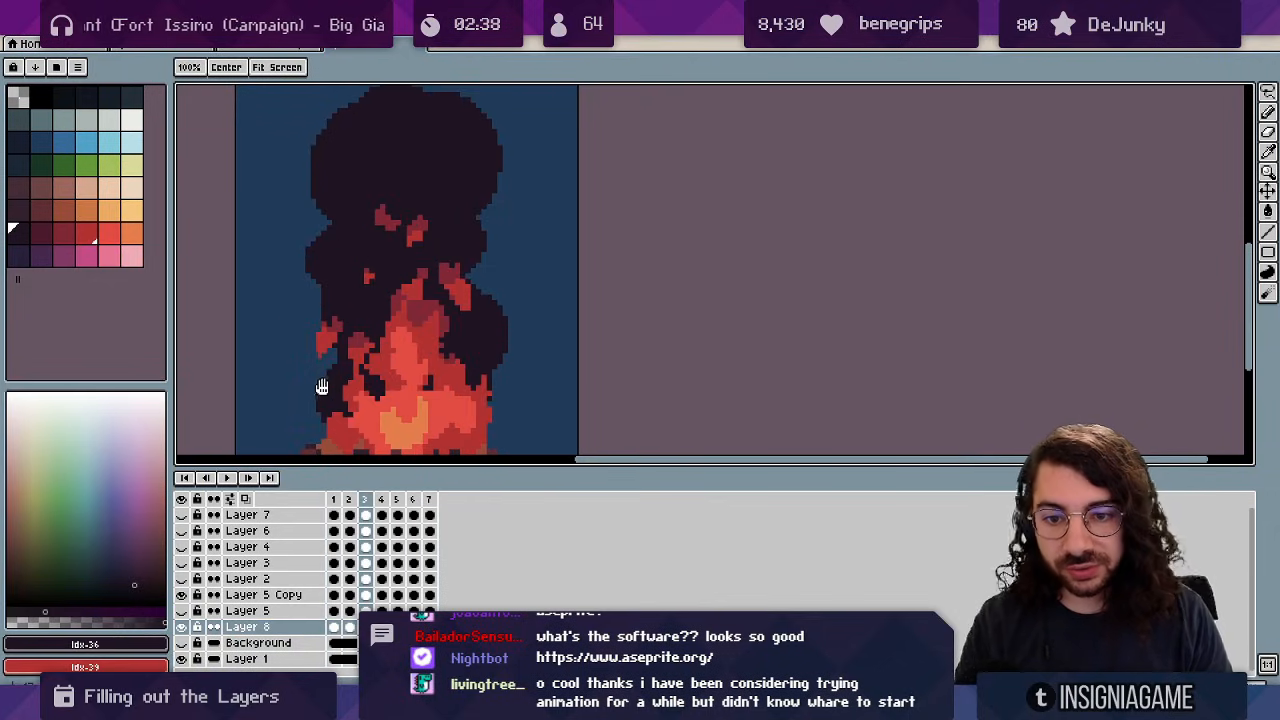
drag(321, 387, 467, 337)
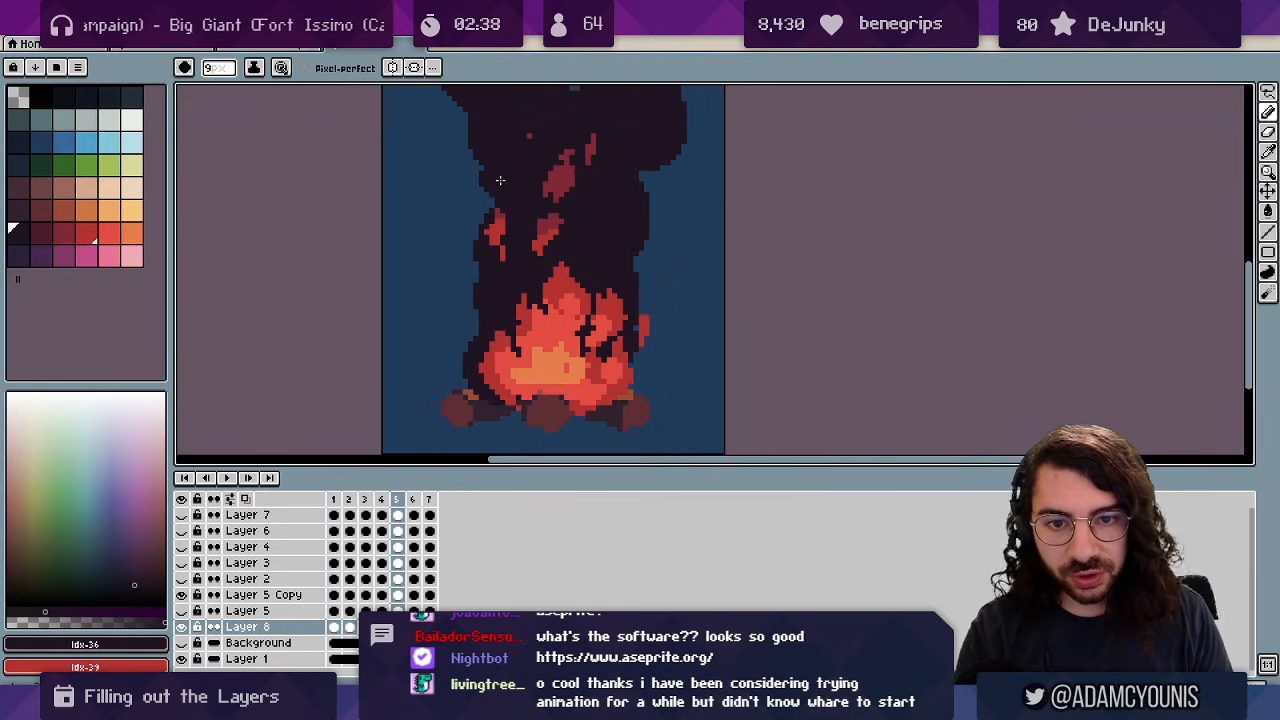
Paint dark smoke bulges on the column's left edge across frames 1 to 3.
mouse_move(494, 176)
mouse_down()
mouse_move(543, 288)
mouse_move(532, 296)
mouse_up()
key(Right)
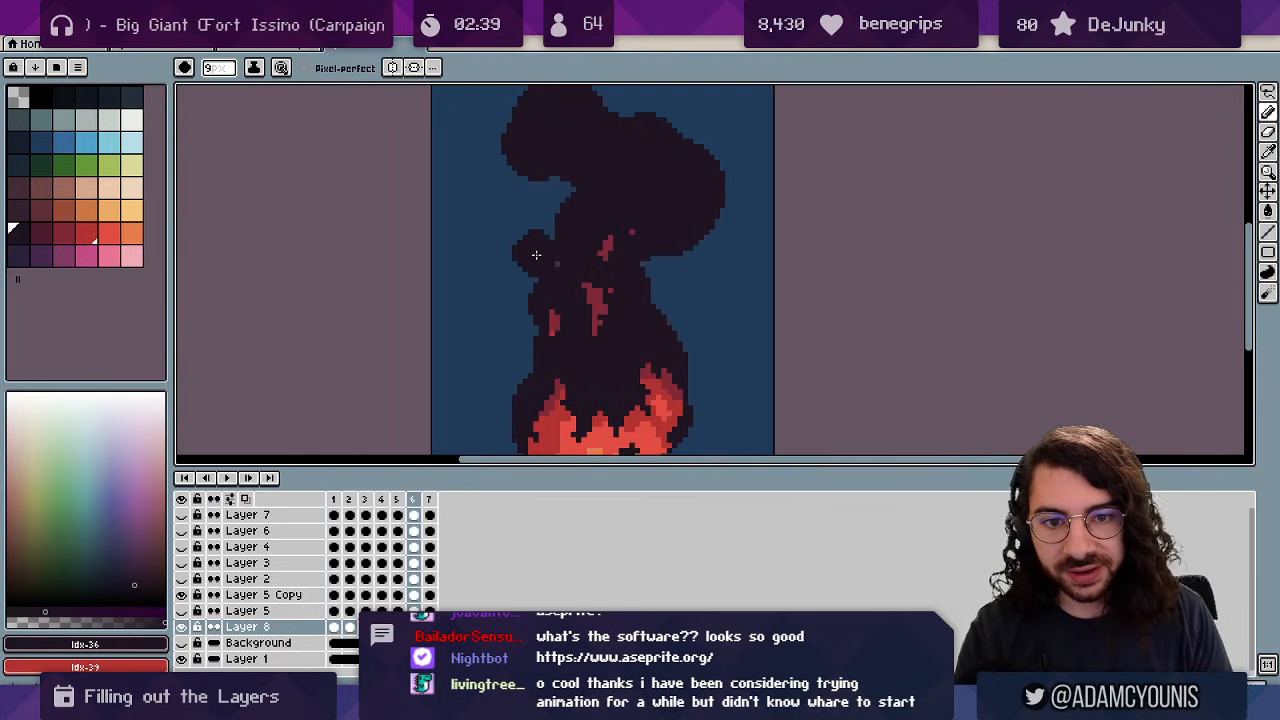
mouse_move(527, 240)
mouse_down()
mouse_move(524, 177)
mouse_move(538, 184)
mouse_move(519, 167)
mouse_move(542, 178)
mouse_move(556, 279)
mouse_move(557, 235)
mouse_move(584, 255)
mouse_up()
key(Right)
key(Right)
key(Right)
key(Right)
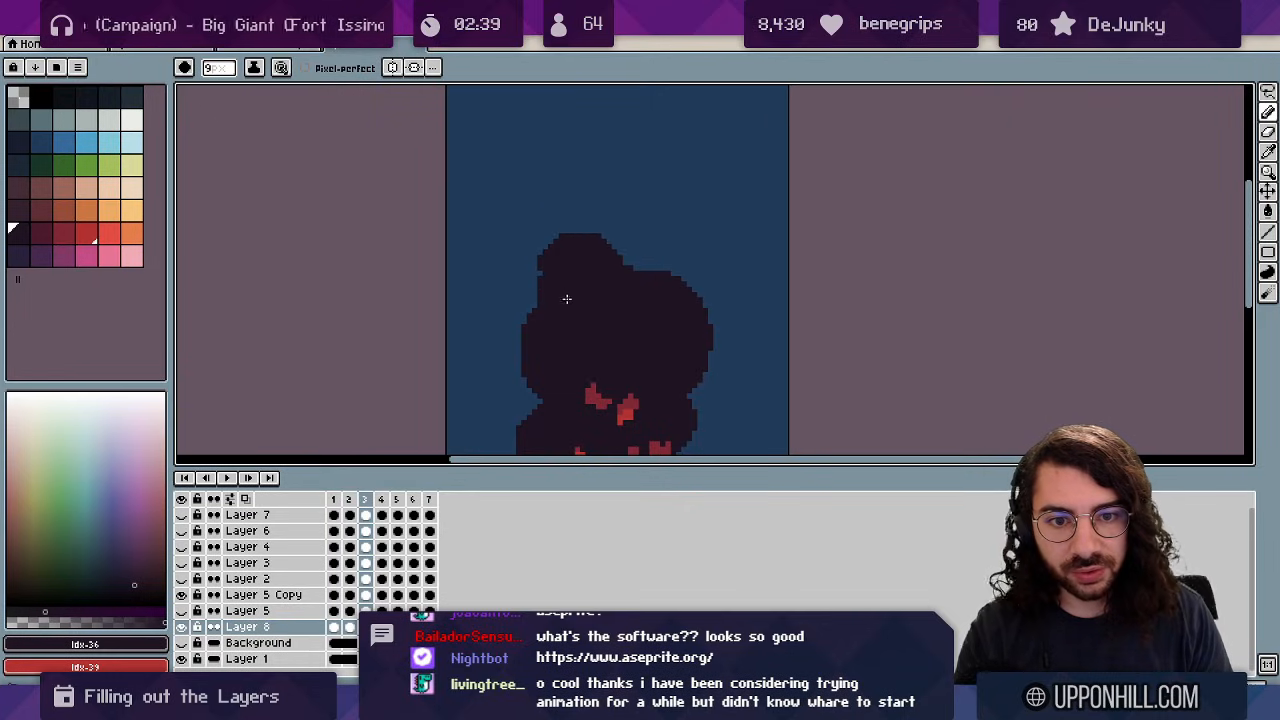
drag(561, 225, 567, 173)
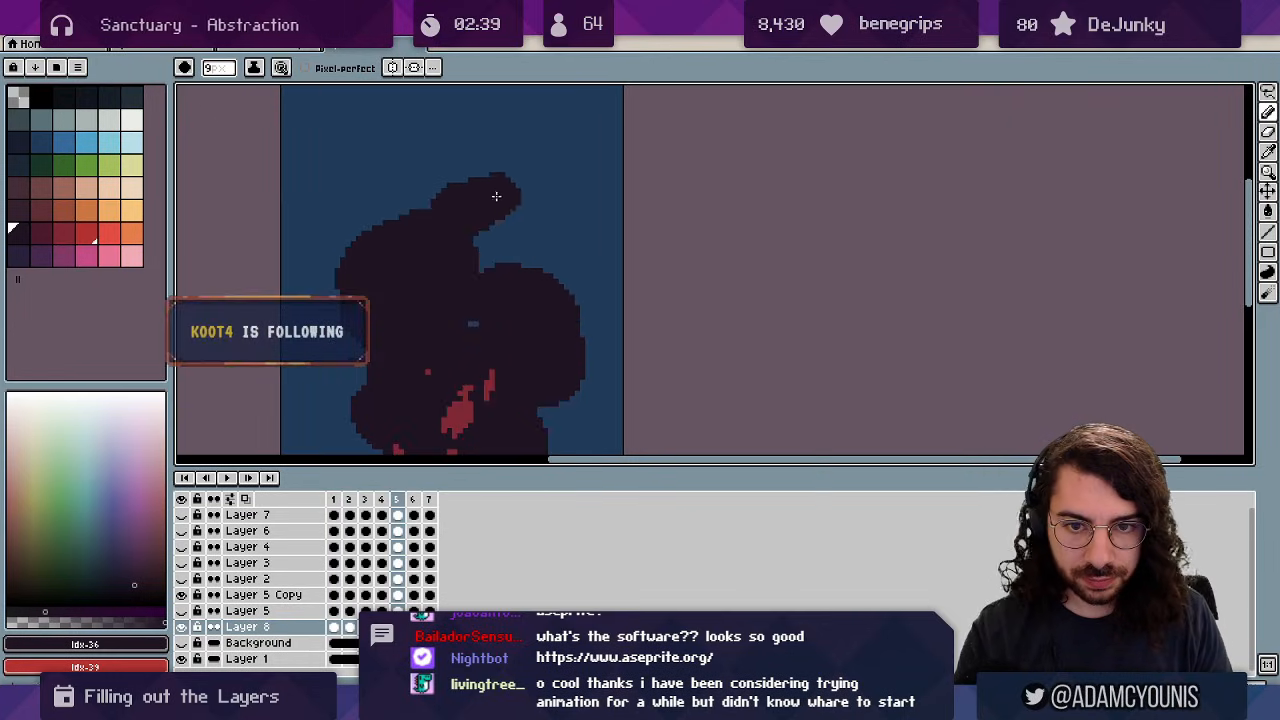
drag(494, 194, 506, 214)
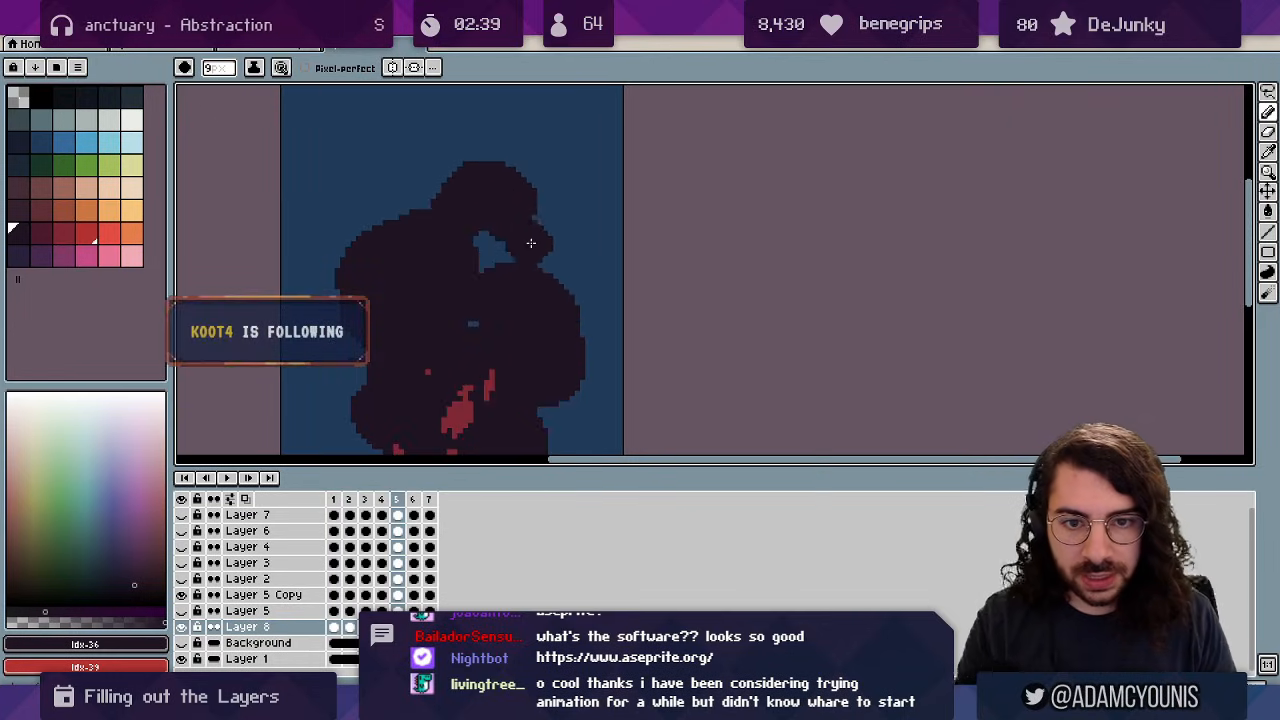
Zoom in and erase a notch under the curled smoke top.
key(e)
key(z)
click(549, 237)
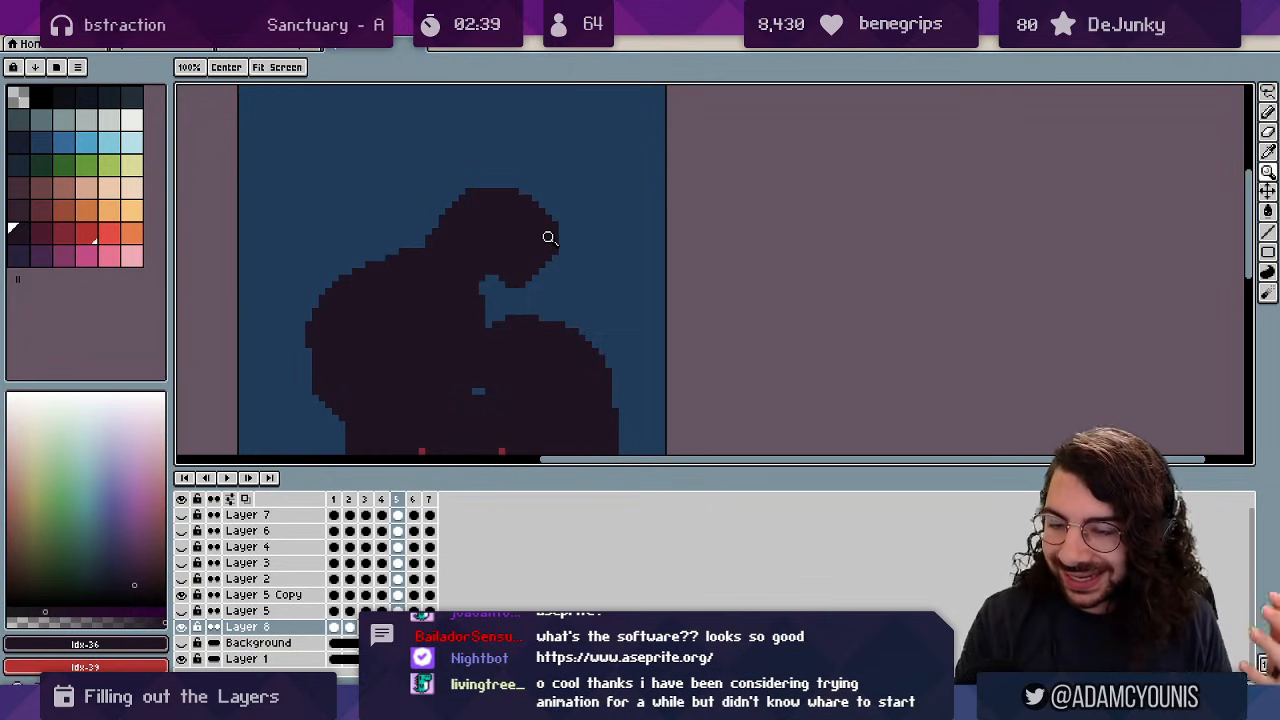
key(e)
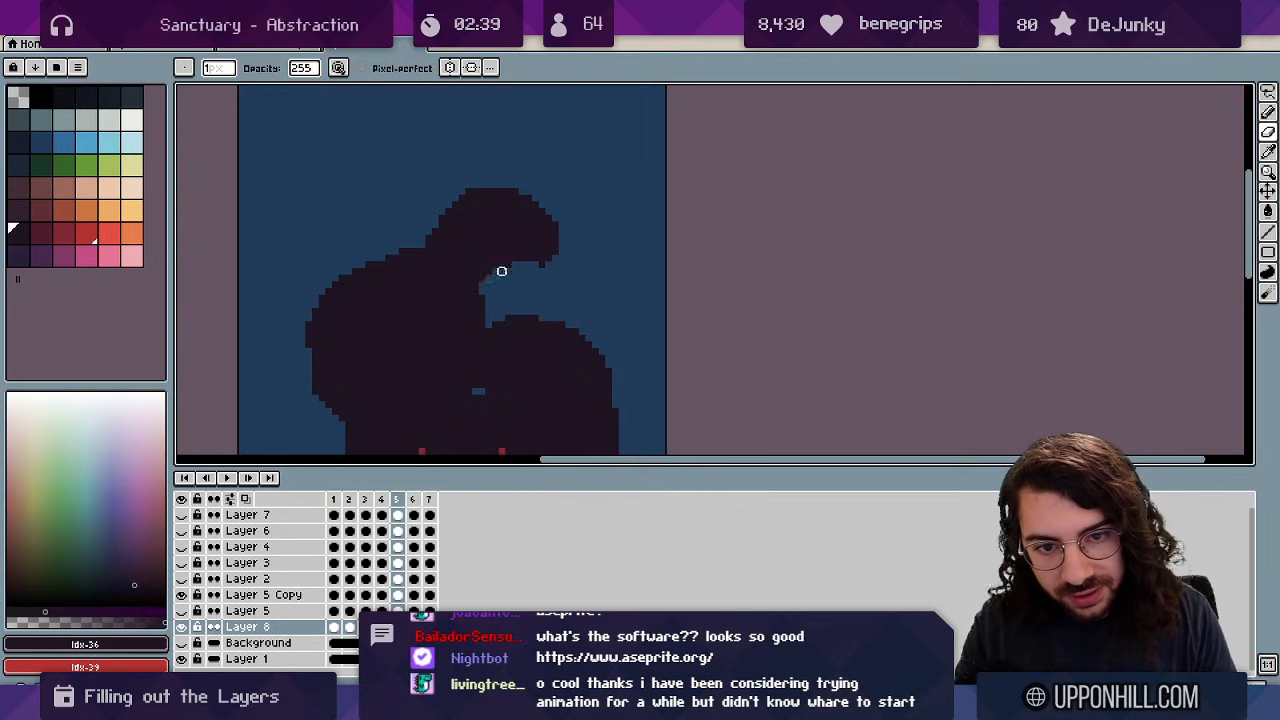
drag(520, 252, 527, 255)
key(space)
drag(494, 312, 523, 237)
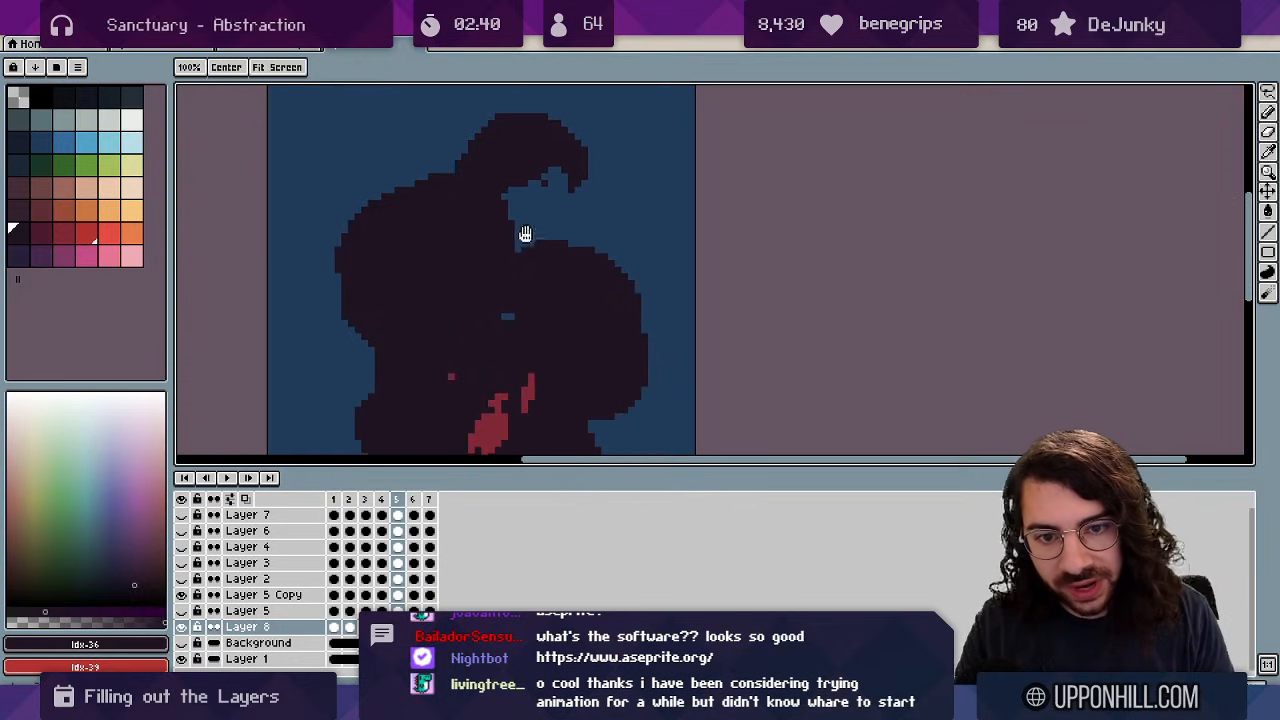
On frame 6, draw a thick dark arch atop the smoke, then hollow it into a thin outline without its lower-left tail.
key(Right)
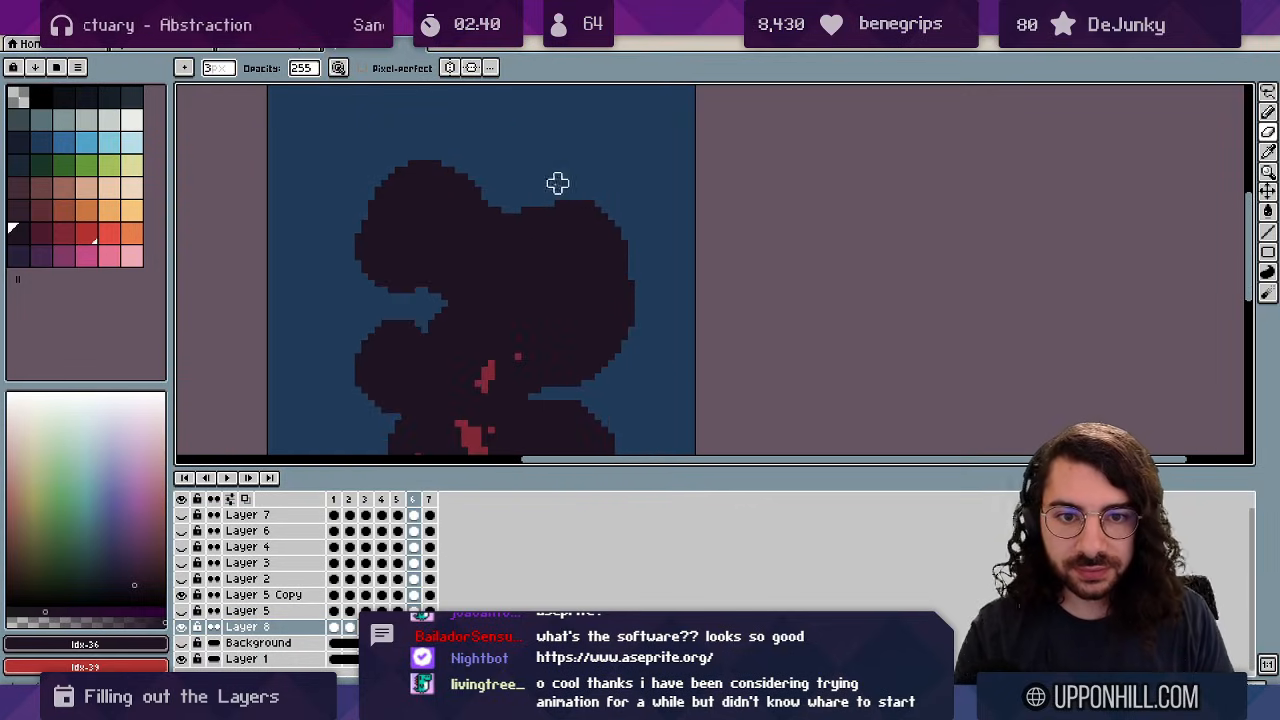
key(space)
drag(543, 219, 562, 310)
key(Left)
key(b)
key(Right)
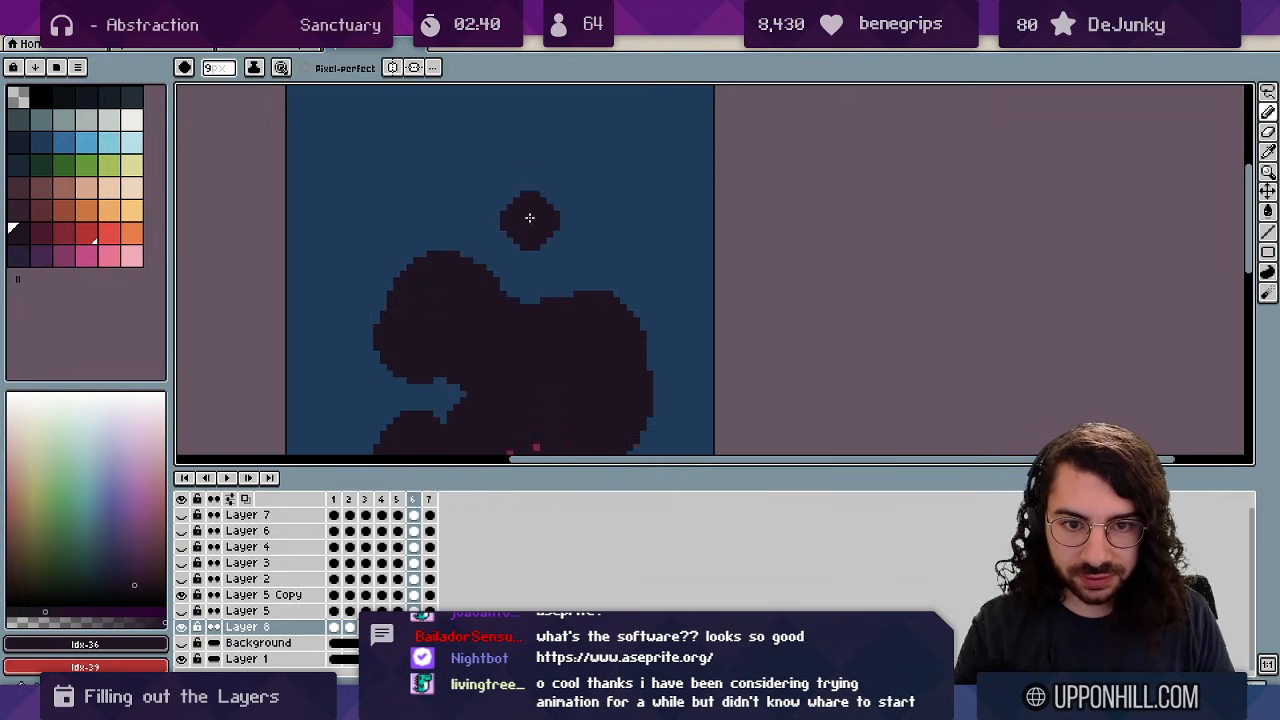
mouse_move(495, 236)
mouse_down()
mouse_move(556, 212)
mouse_move(595, 240)
mouse_up()
key(e)
mouse_move(516, 260)
mouse_down()
mouse_move(543, 221)
mouse_move(549, 247)
mouse_move(602, 253)
mouse_up()
mouse_move(484, 243)
mouse_down()
mouse_move(483, 254)
mouse_move(477, 182)
mouse_up()
Zoom out to the whole sprite and play the animation to preview the smoke.
key(z)
drag(548, 199, 508, 200)
key(Return)
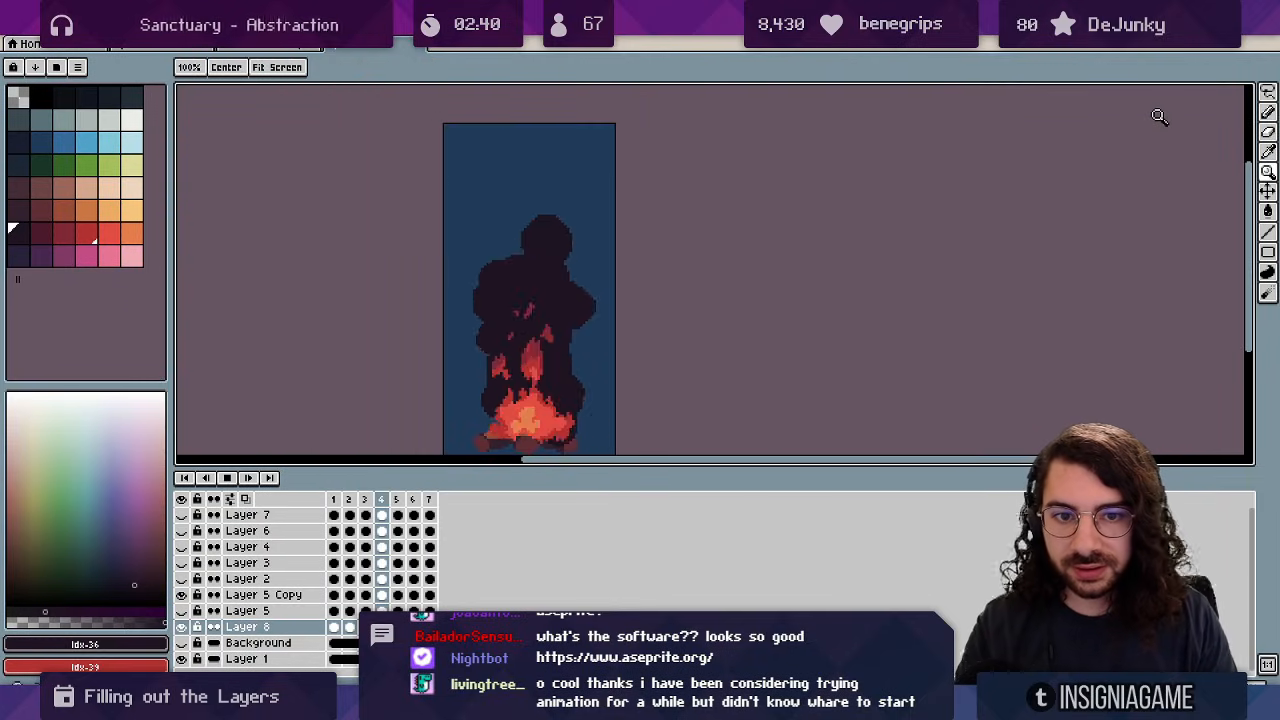
On frame 6, lasso the curling smoke wisp and trim the dark arc's right end.
scroll(583, 211, down, 3)
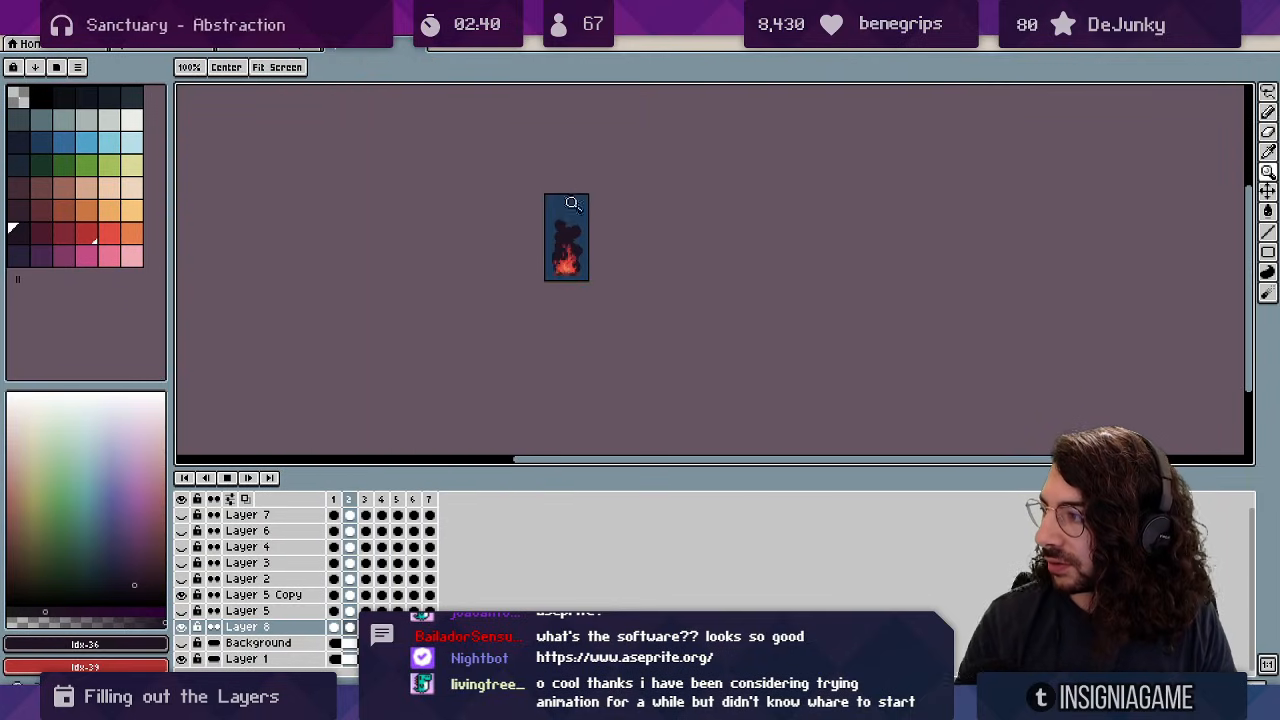
scroll(570, 207, up, 6)
key(Return)
key(m)
key(Return)
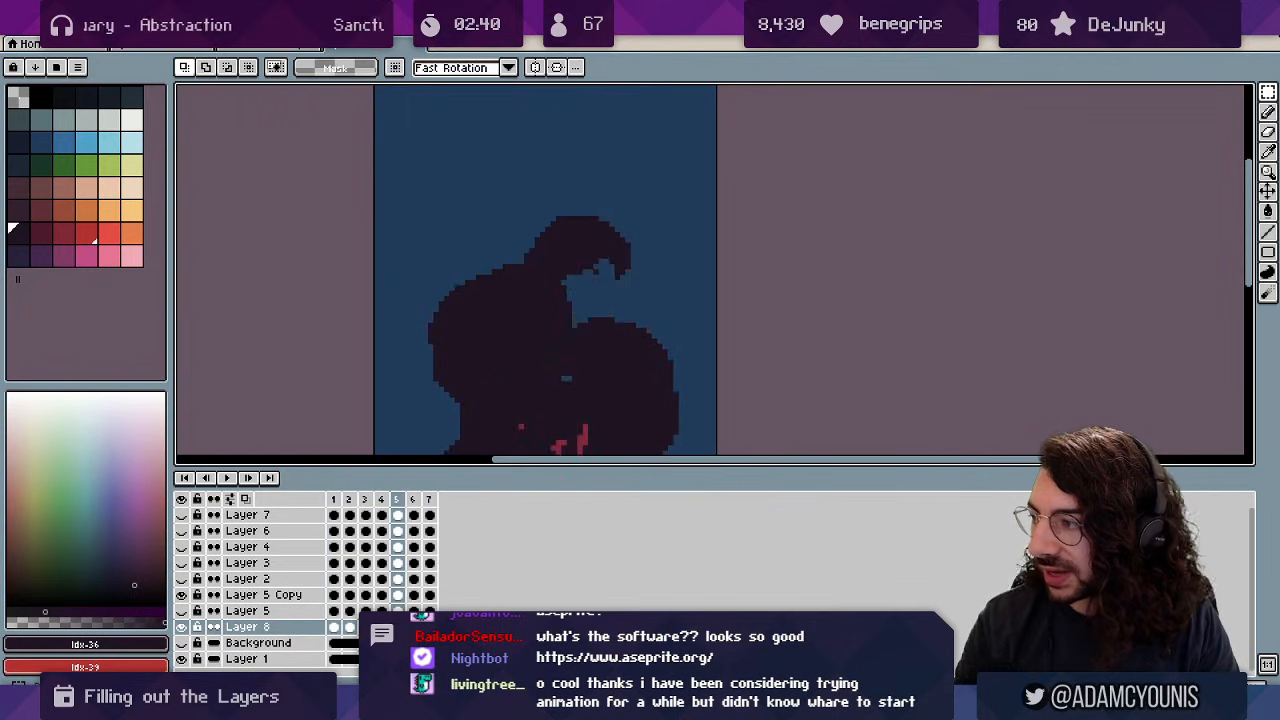
key(Right)
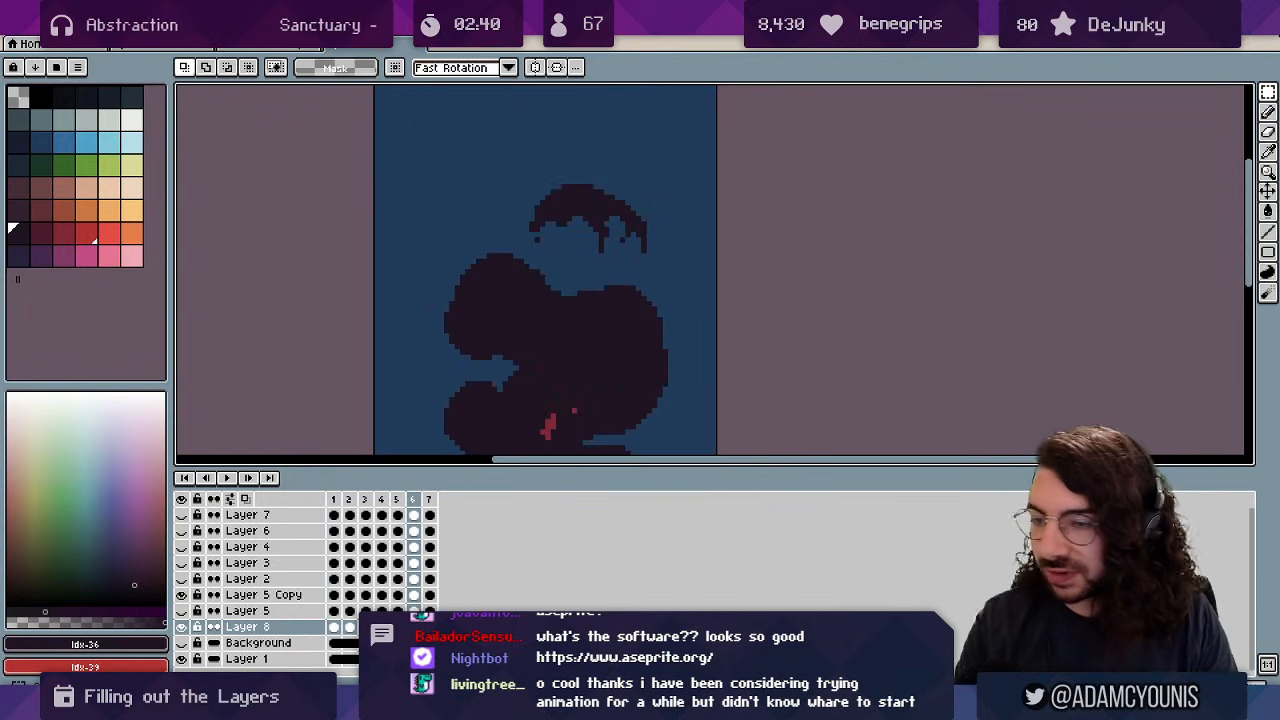
scroll(566, 228, up, 1)
key(q)
mouse_move(551, 160)
mouse_down()
mouse_move(527, 273)
mouse_move(700, 196)
mouse_up()
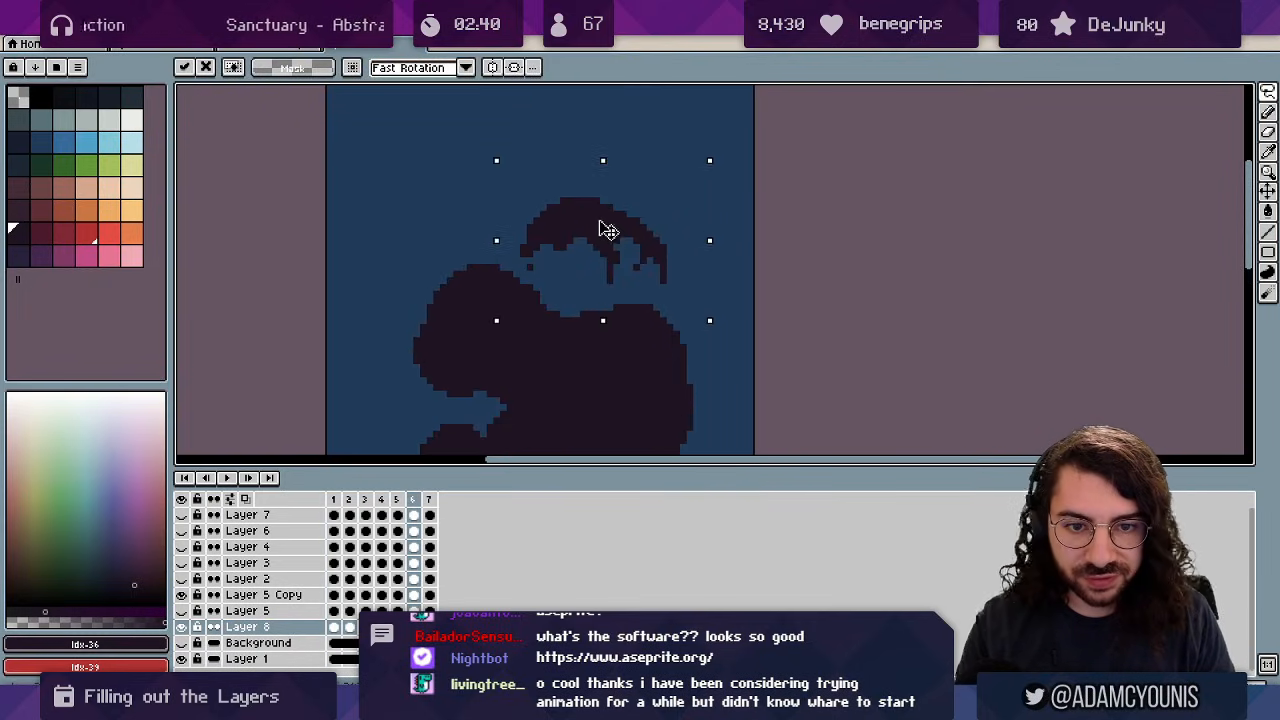
key(ctrl+d)
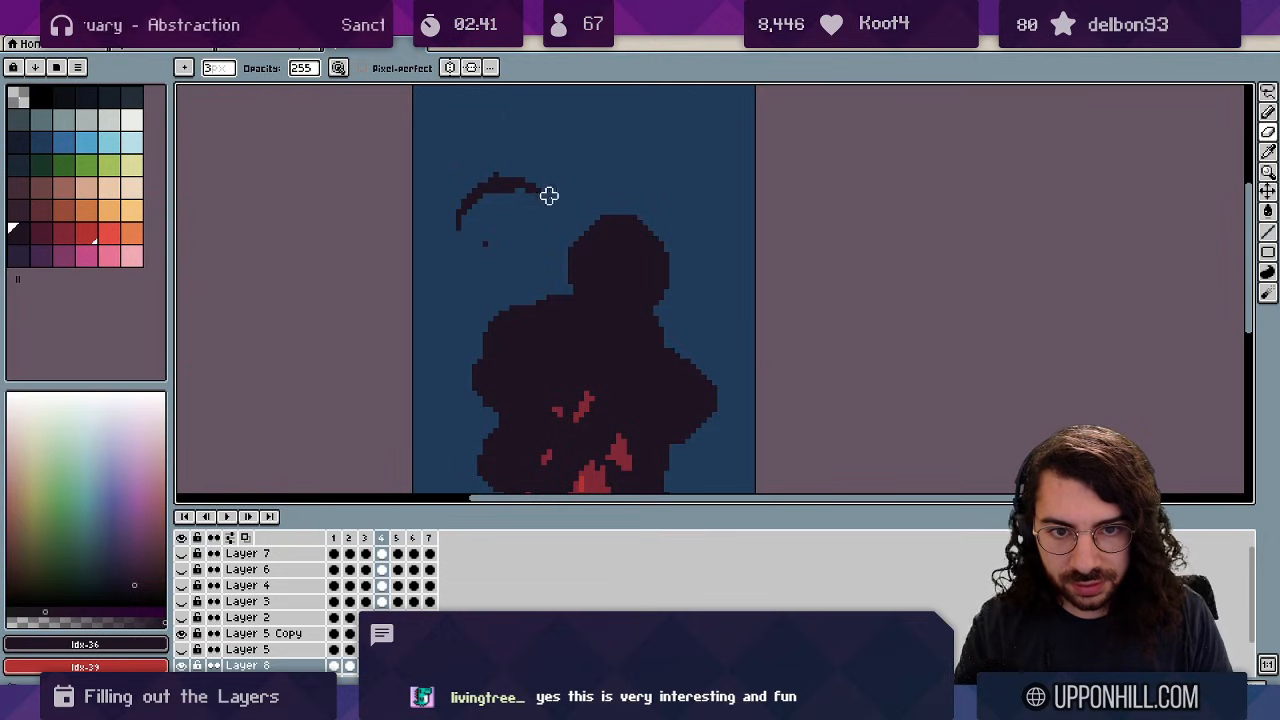
drag(549, 195, 512, 201)
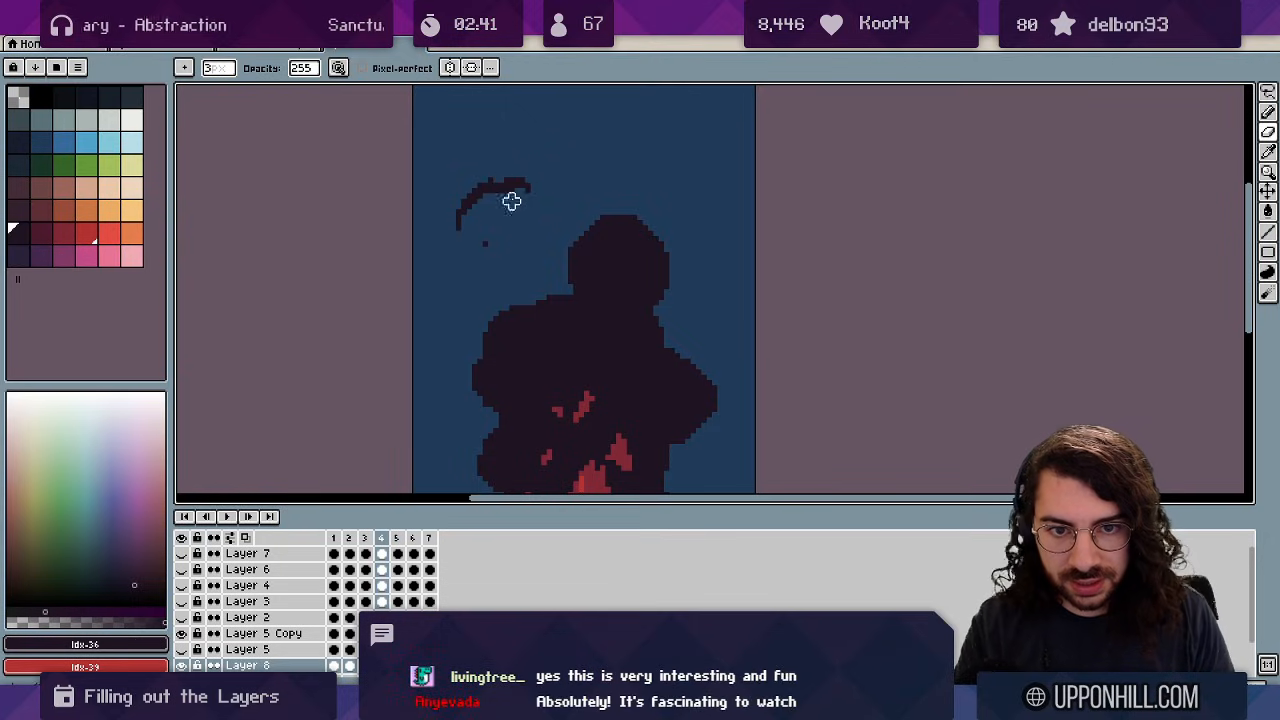
Zoom out and play the loop to preview the thinned smoke wisp.
key(z)
scroll(544, 234, down, 3)
key(Return)
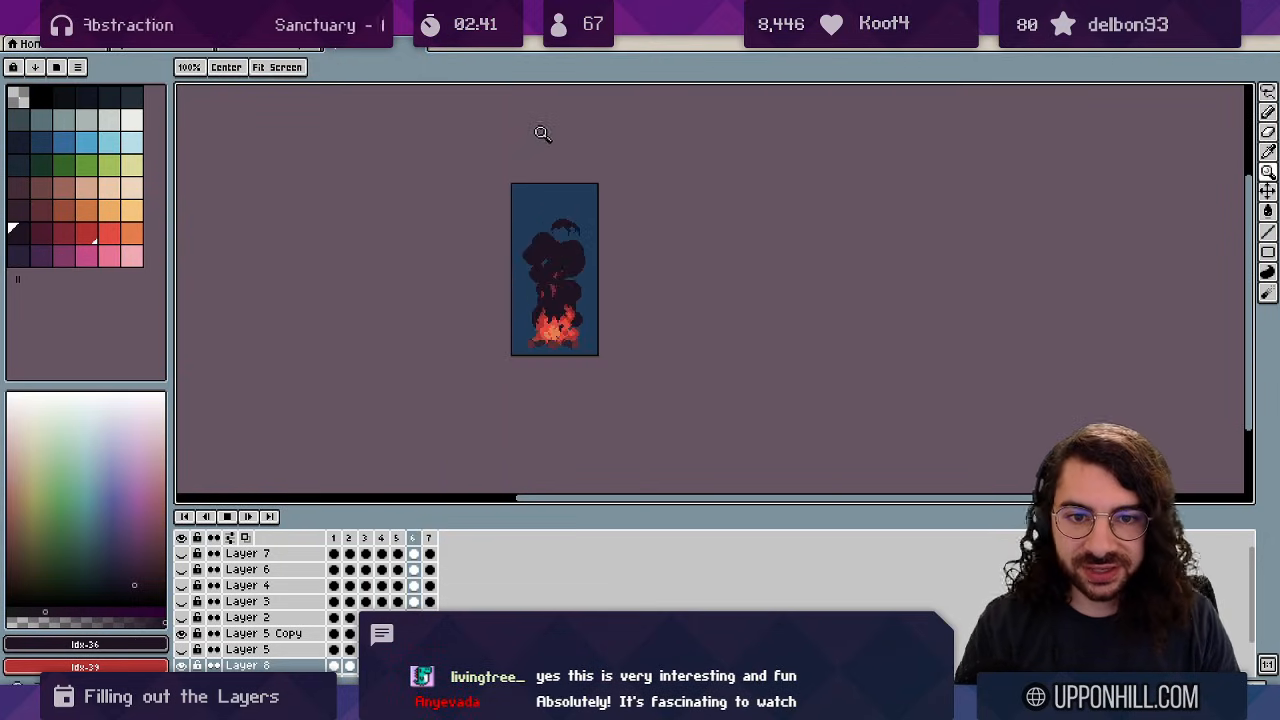
scroll(588, 251, up, 1)
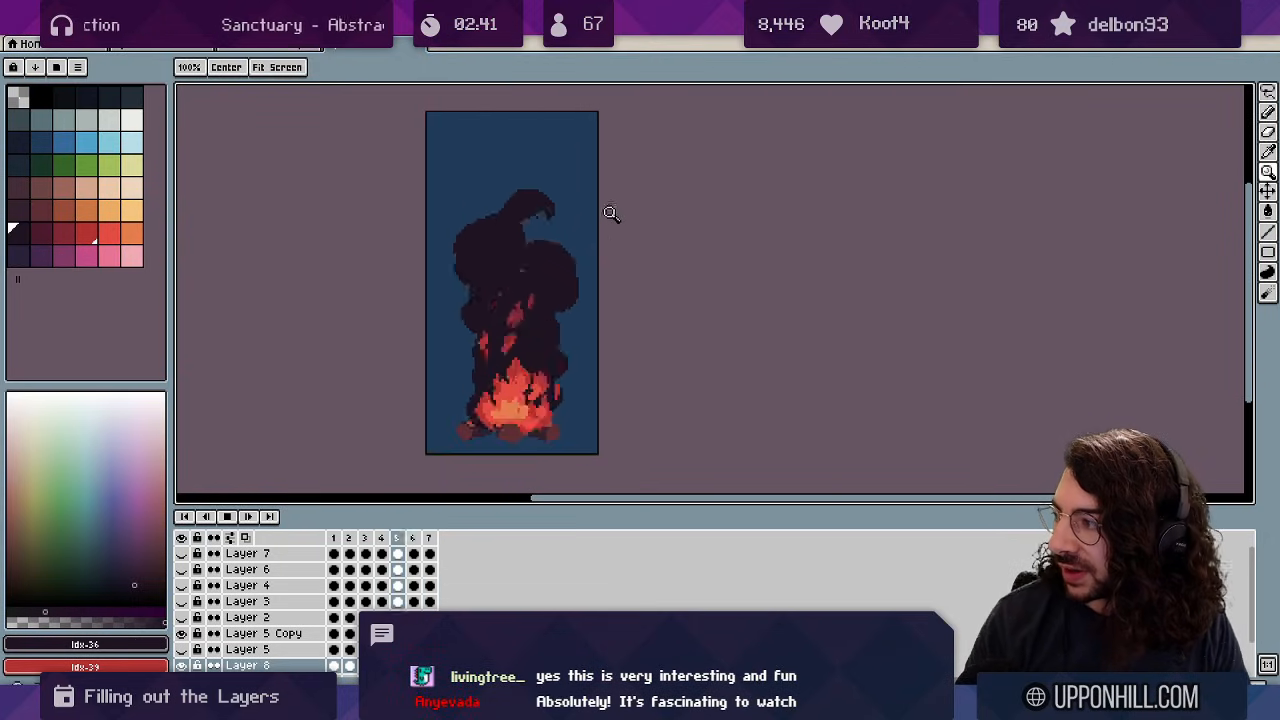
scroll(590, 160, up, 1)
scroll(588, 148, down, 2)
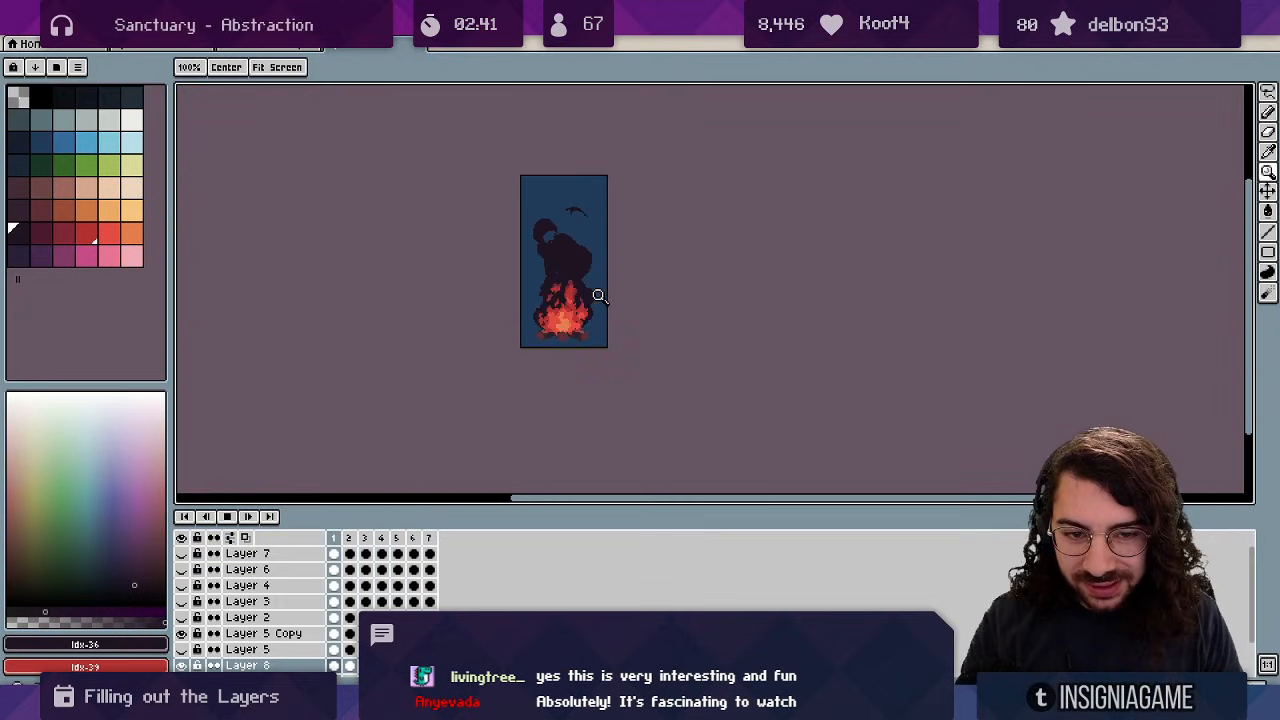
scroll(578, 296, up, 1)
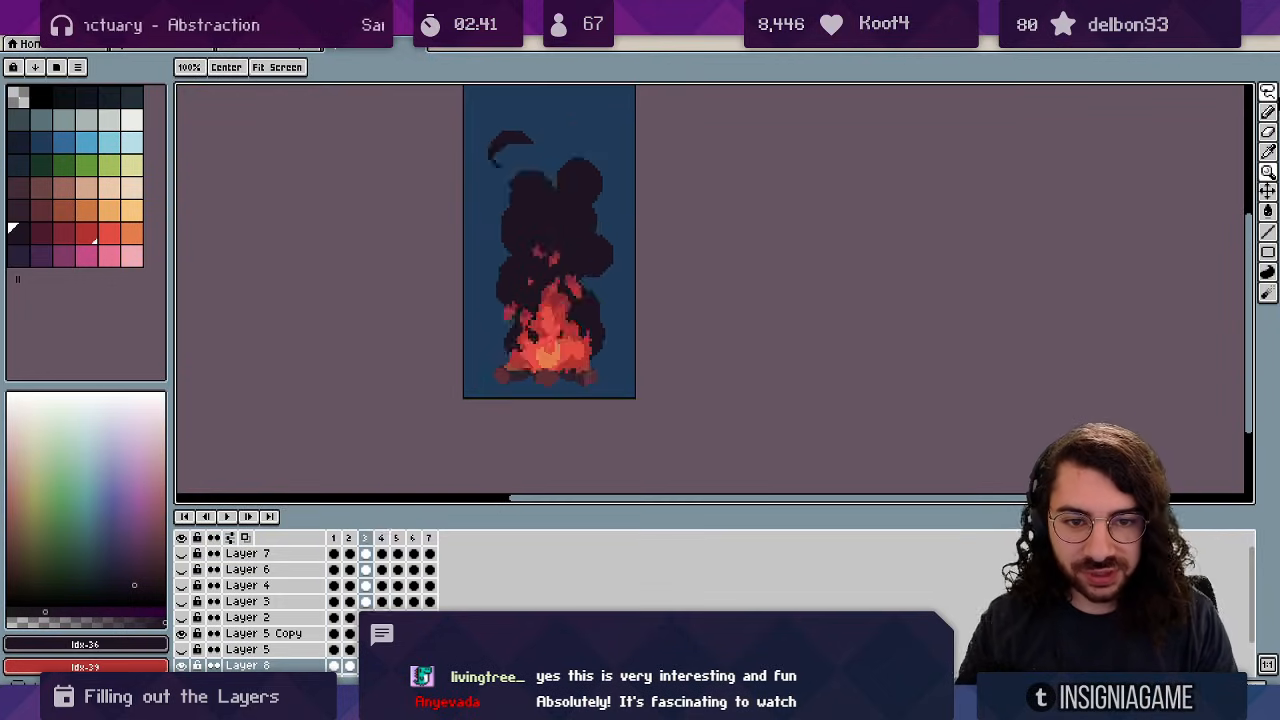
Zoom in on the fire and smoke, switching between pencil and eraser for touch-ups.
key(b)
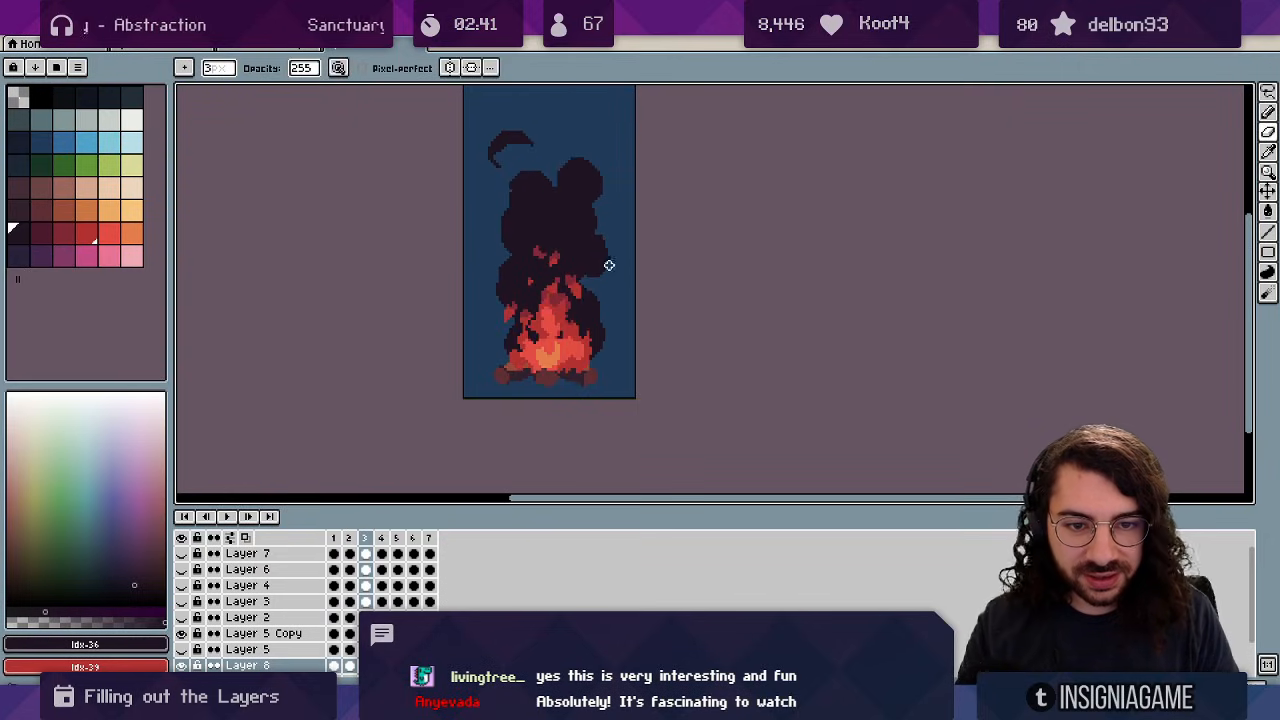
key(e)
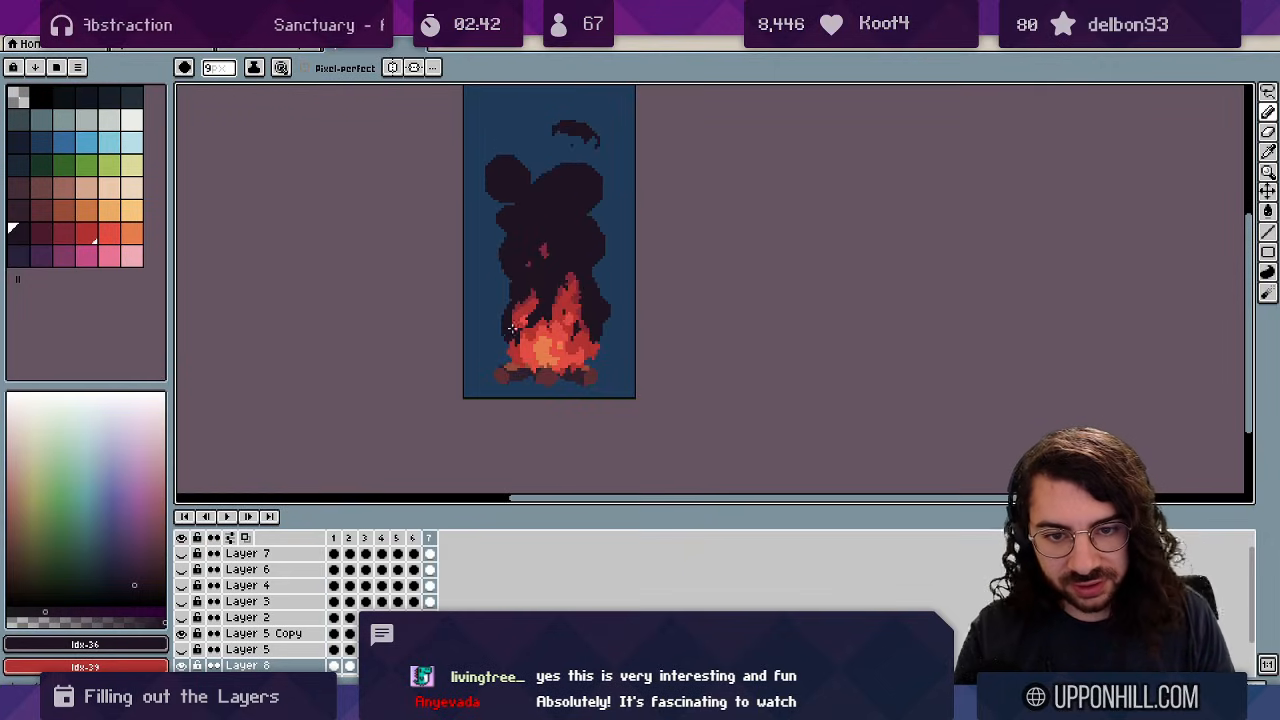
key(z)
click(532, 298)
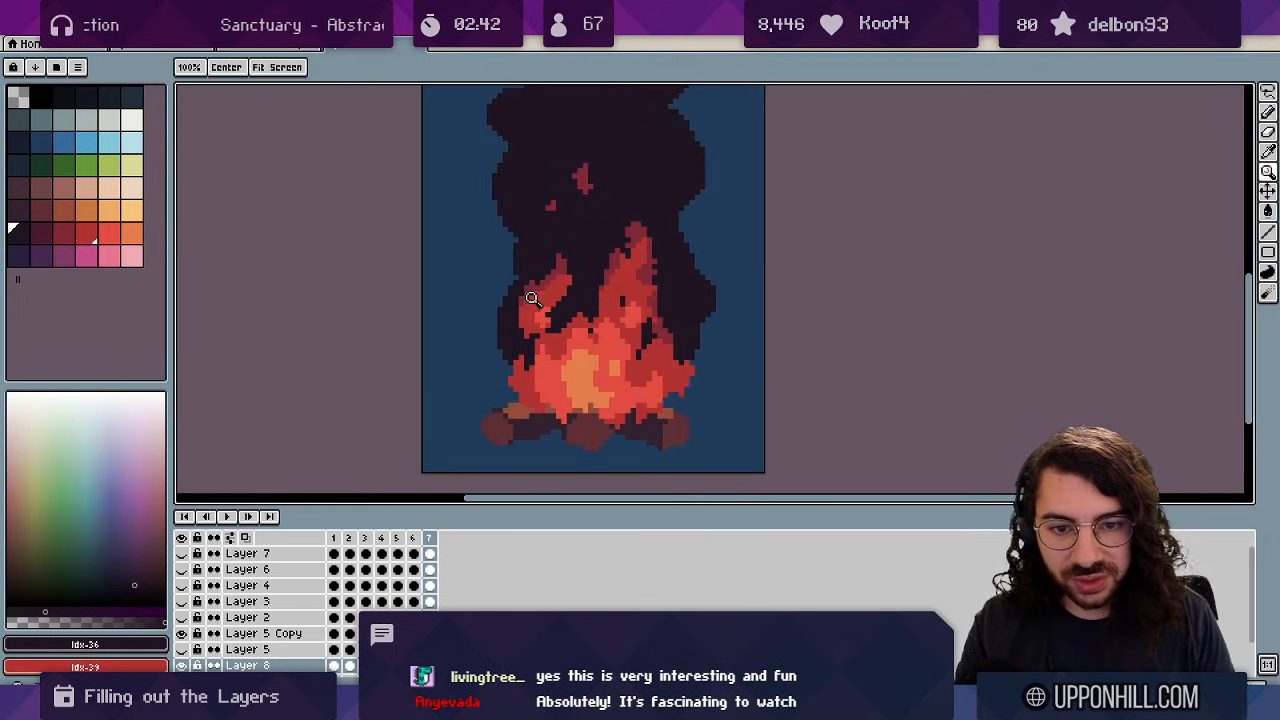
key(b)
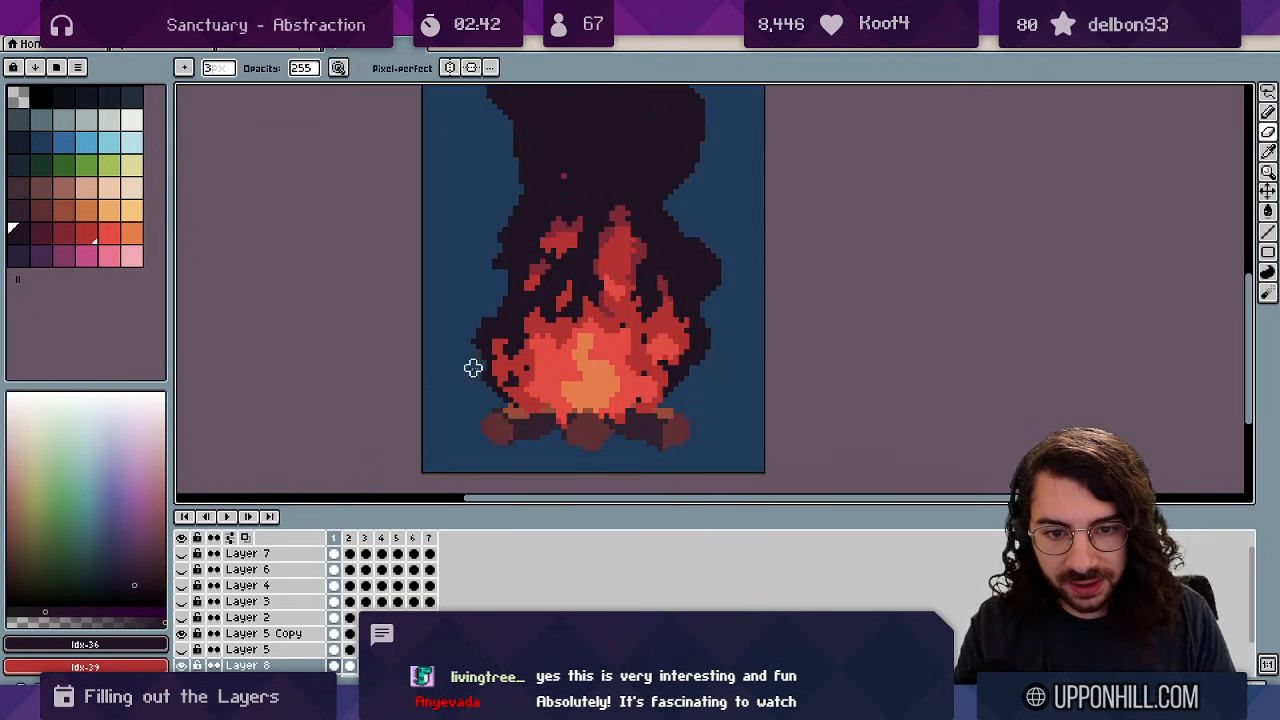
key(e)
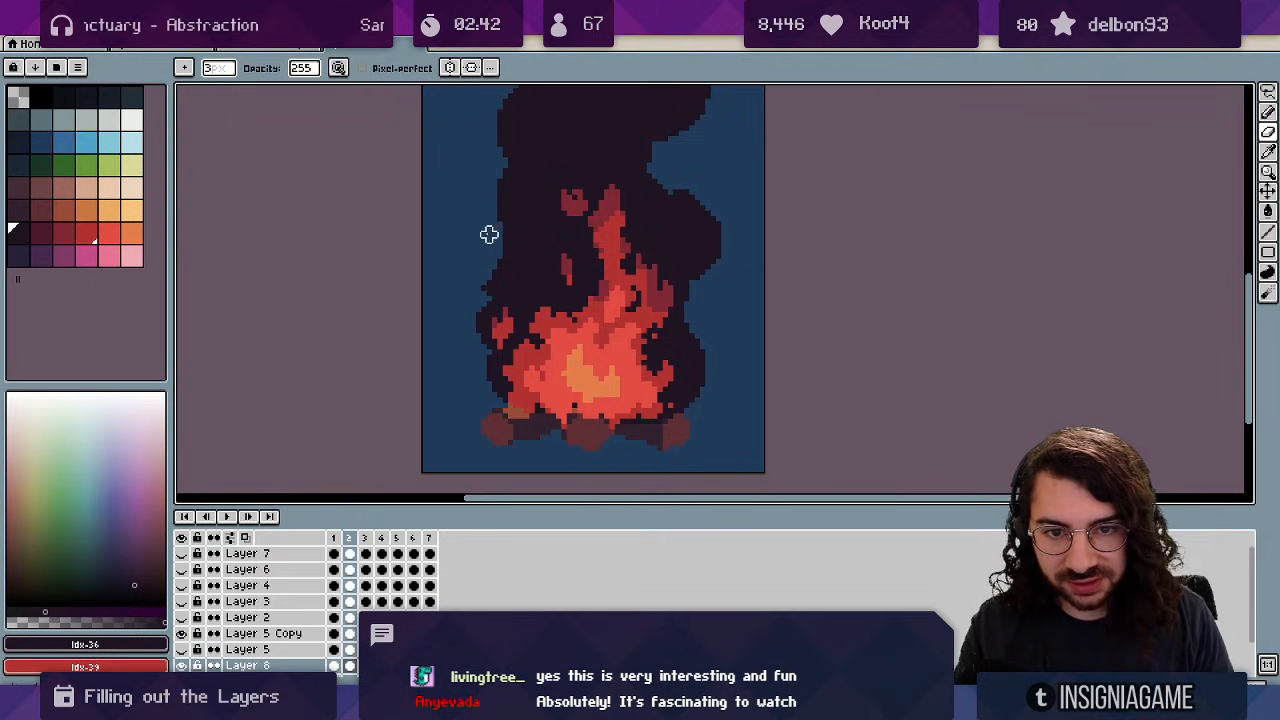
key(e)
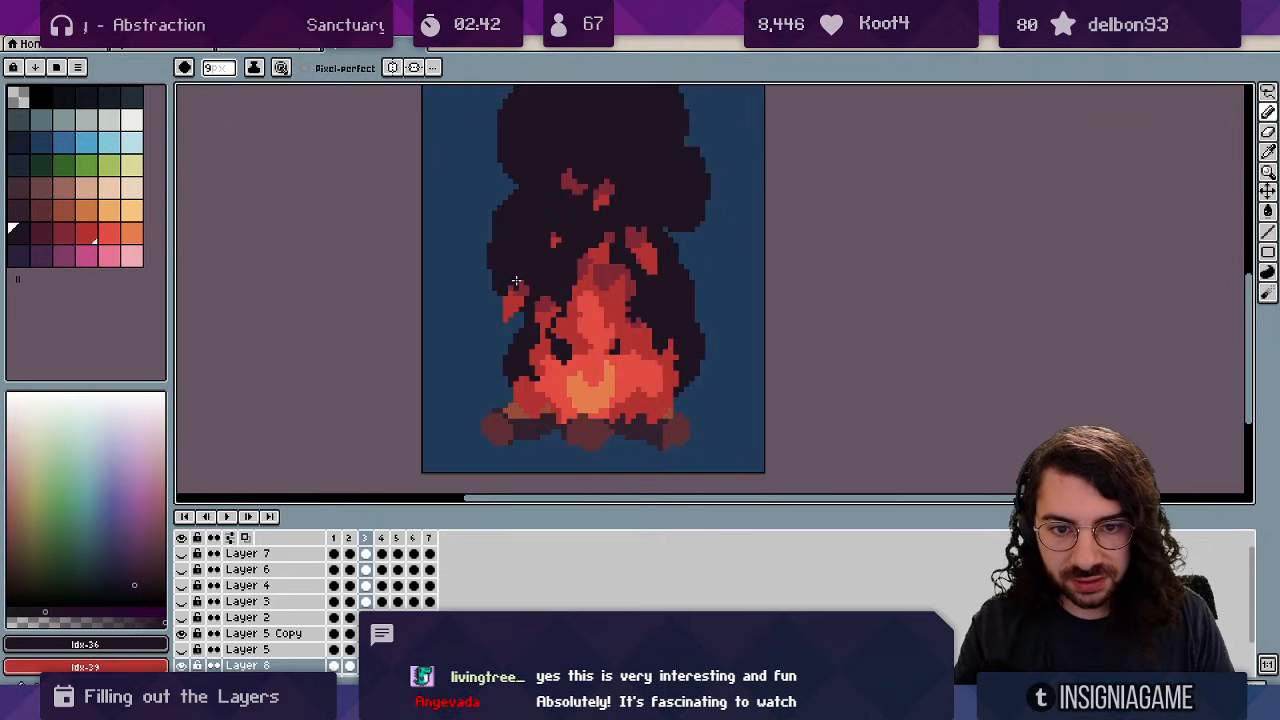
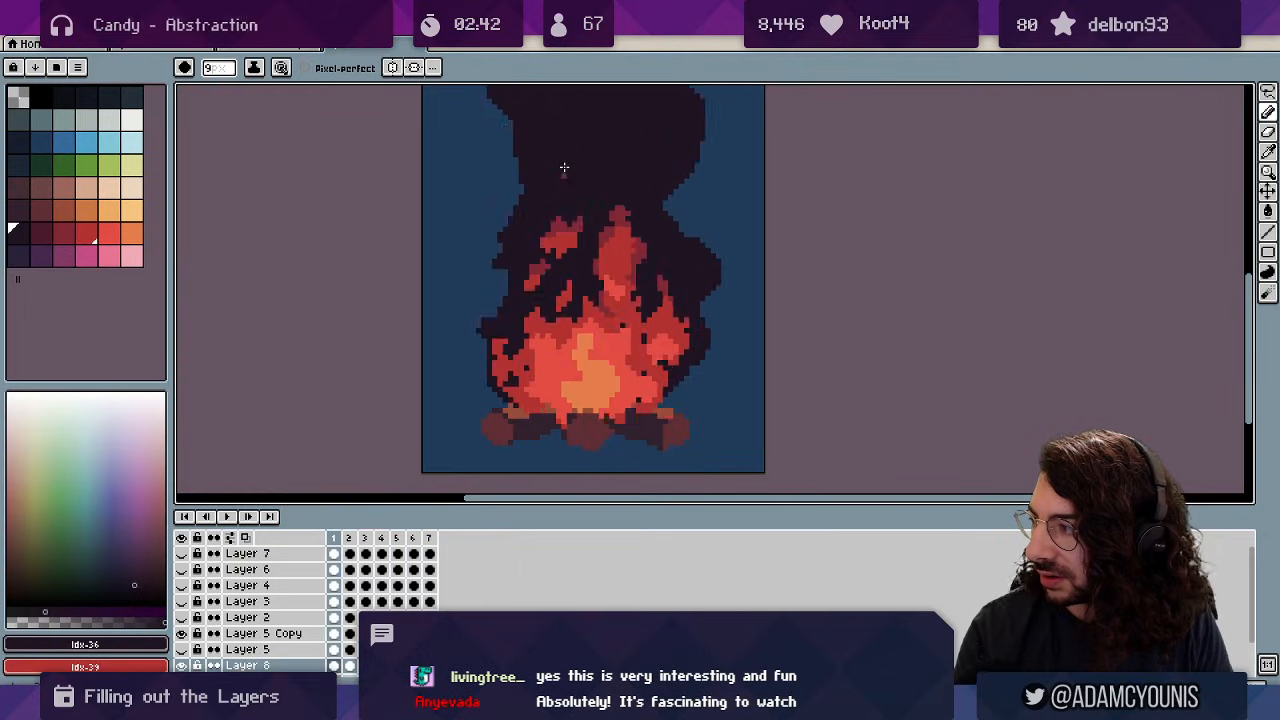
Play the campfire loop zoomed out, then stop it and zoom in on the flames and smoke.
key(Return)
key(z)
scroll(602, 272, down, 3)
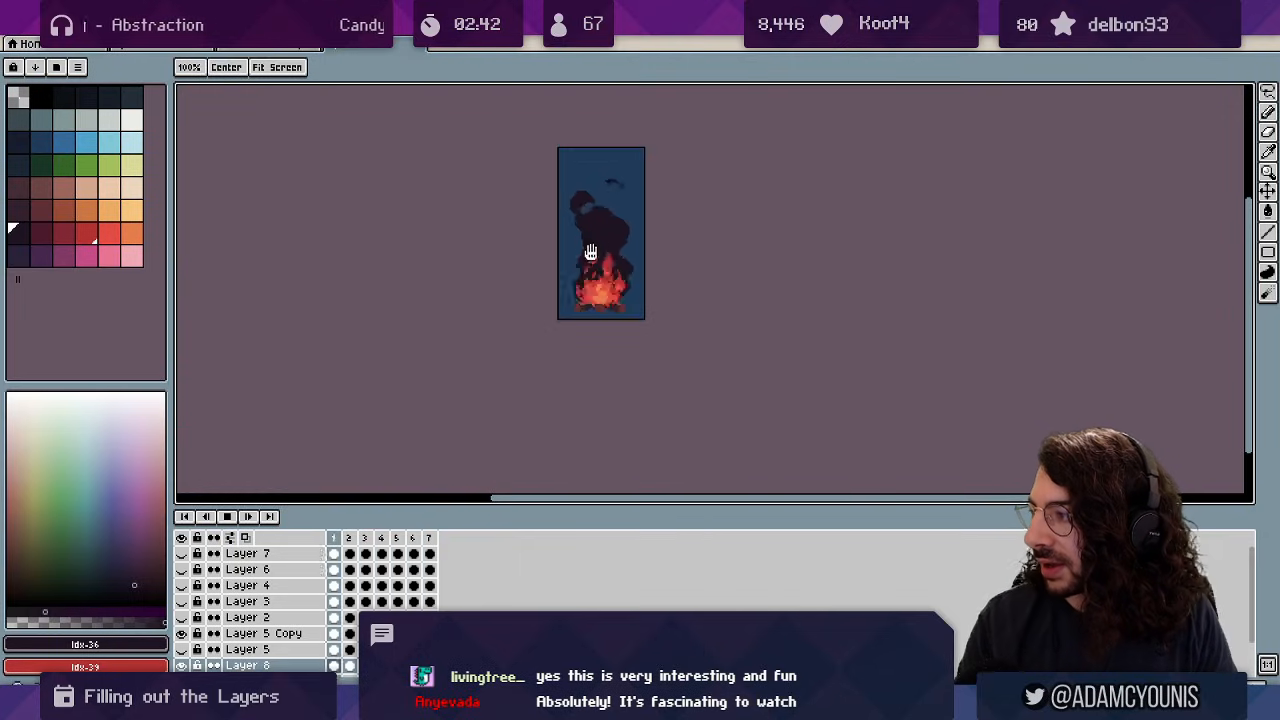
drag(592, 252, 576, 299)
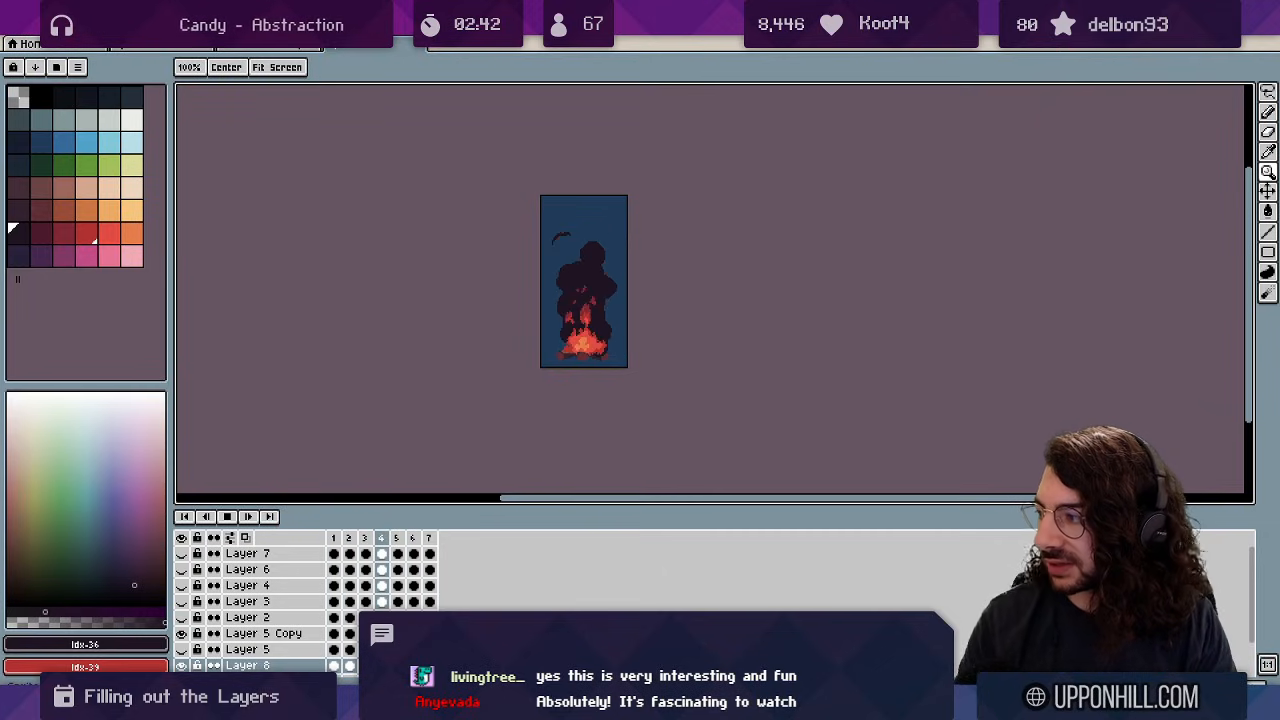
key(Return)
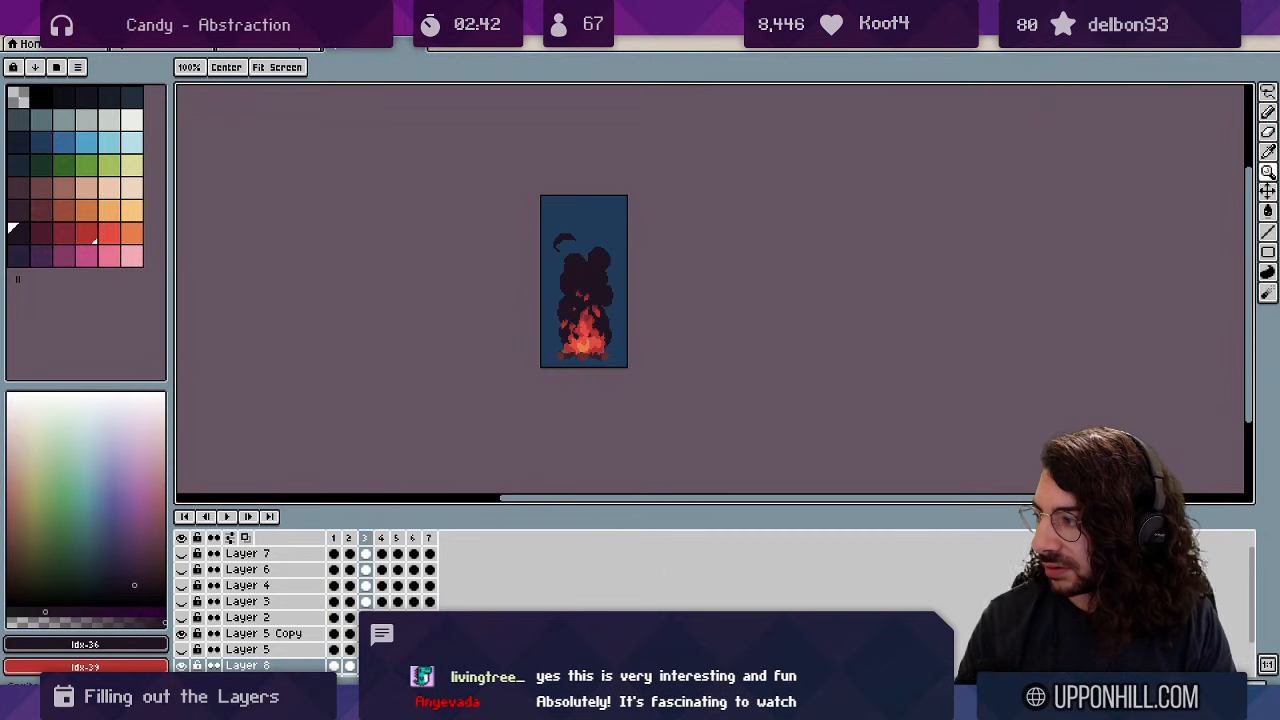
mouse_move(603, 308)
mouse_down()
mouse_move(640, 251)
mouse_move(554, 249)
mouse_up()
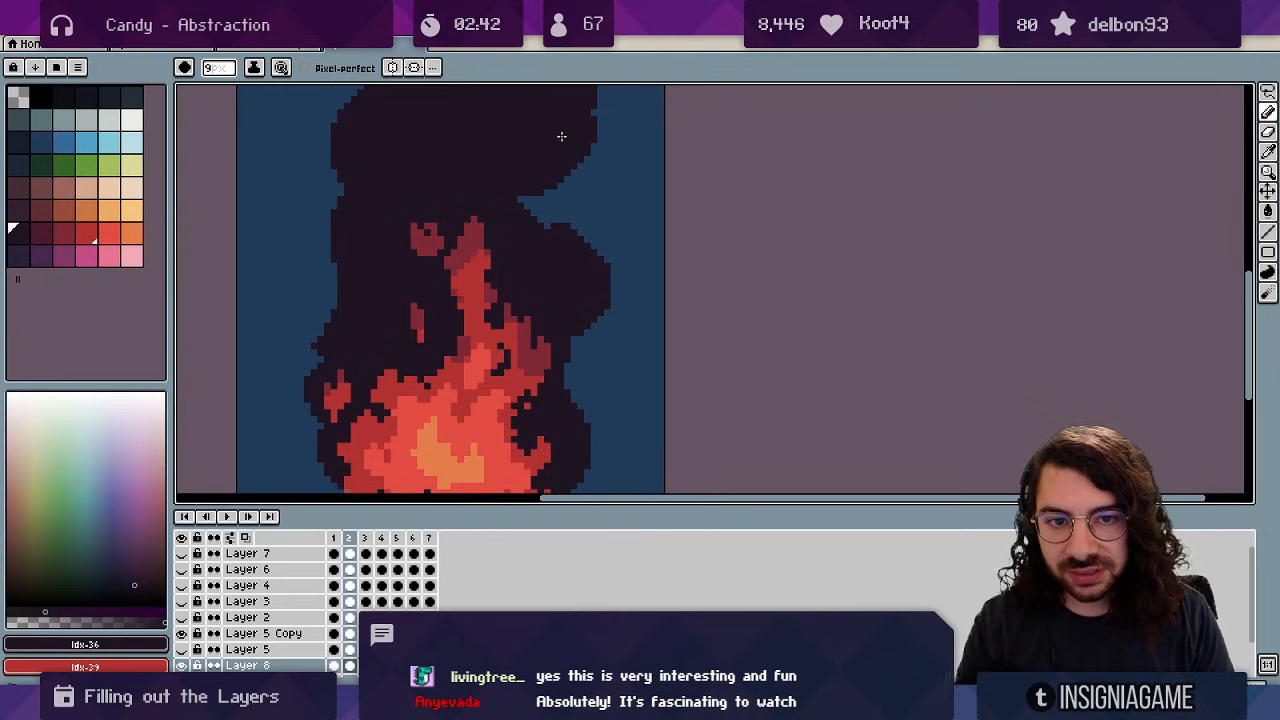
Pan to the upper smoke and erase the stray dark pixels on its right edge.
key(Return)
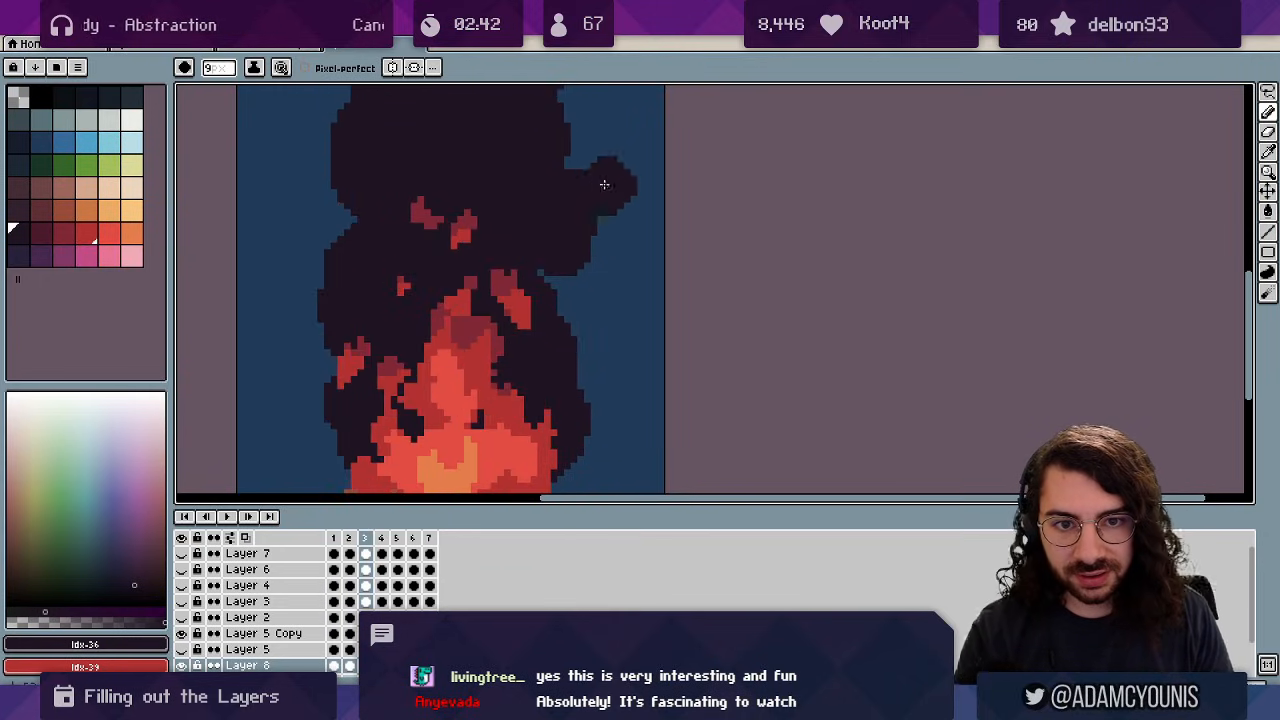
key(space)
drag(546, 188, 591, 282)
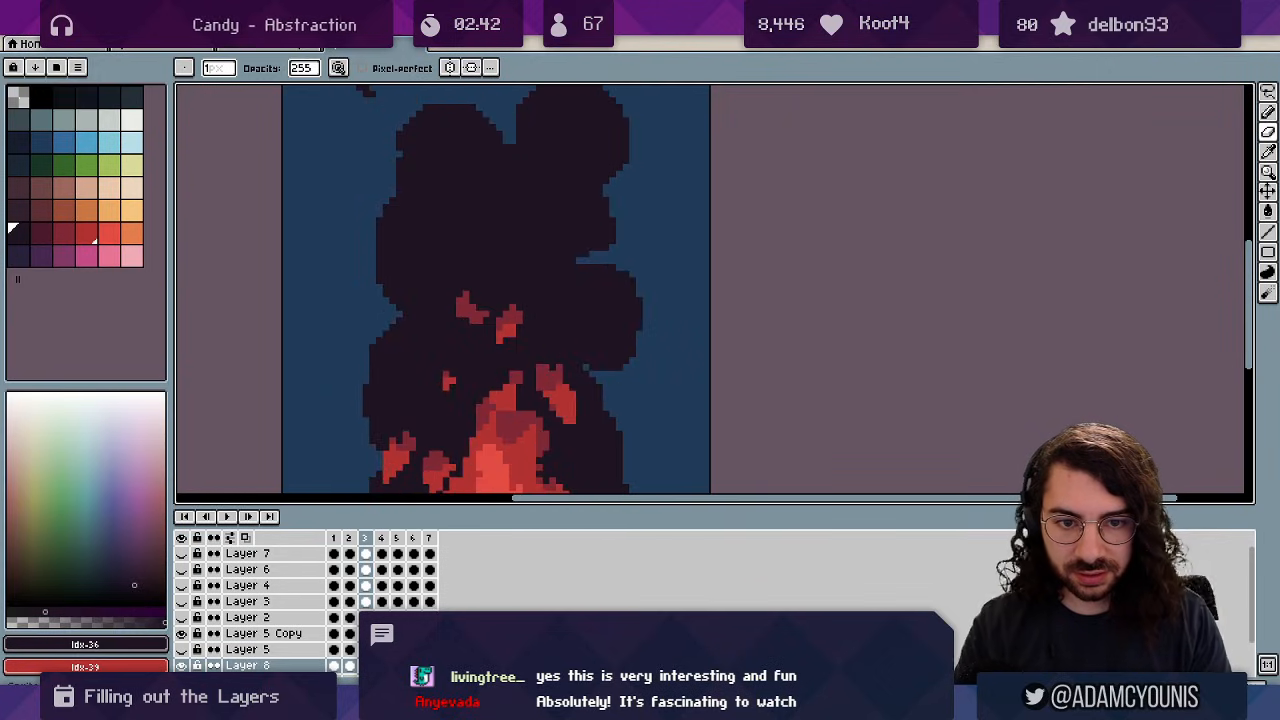
drag(606, 234, 606, 248)
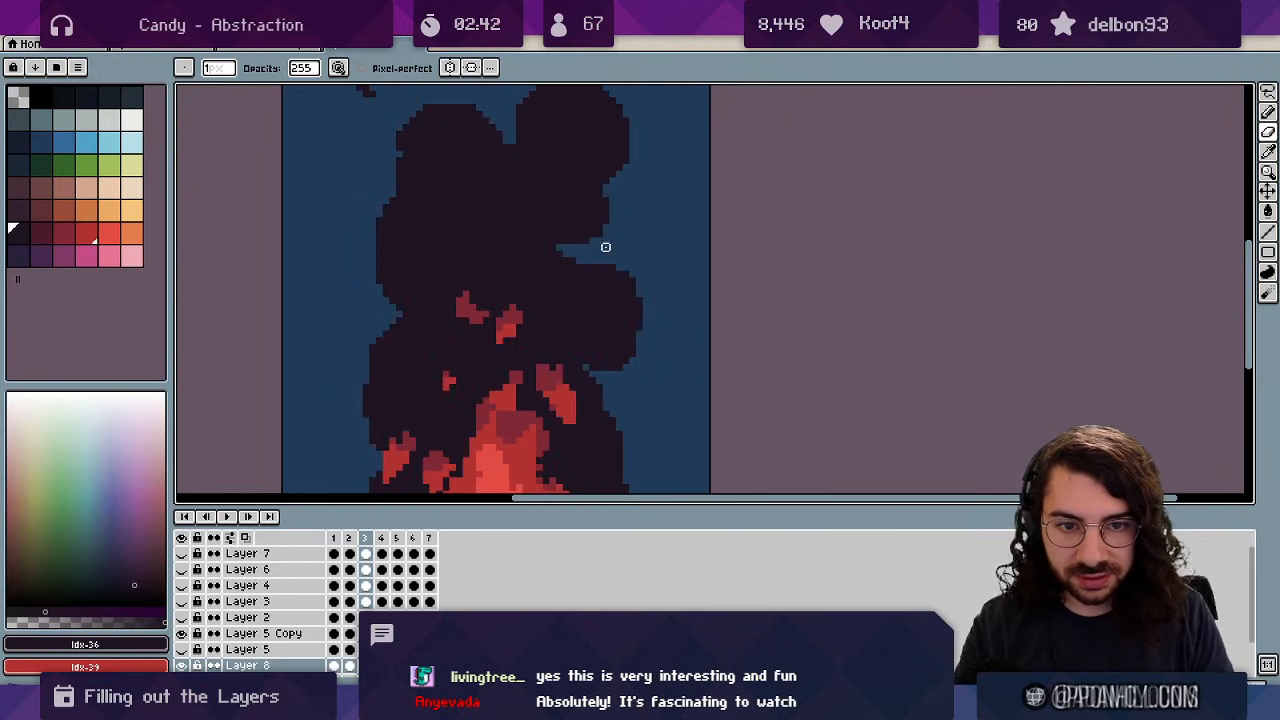
key(b)
key(e)
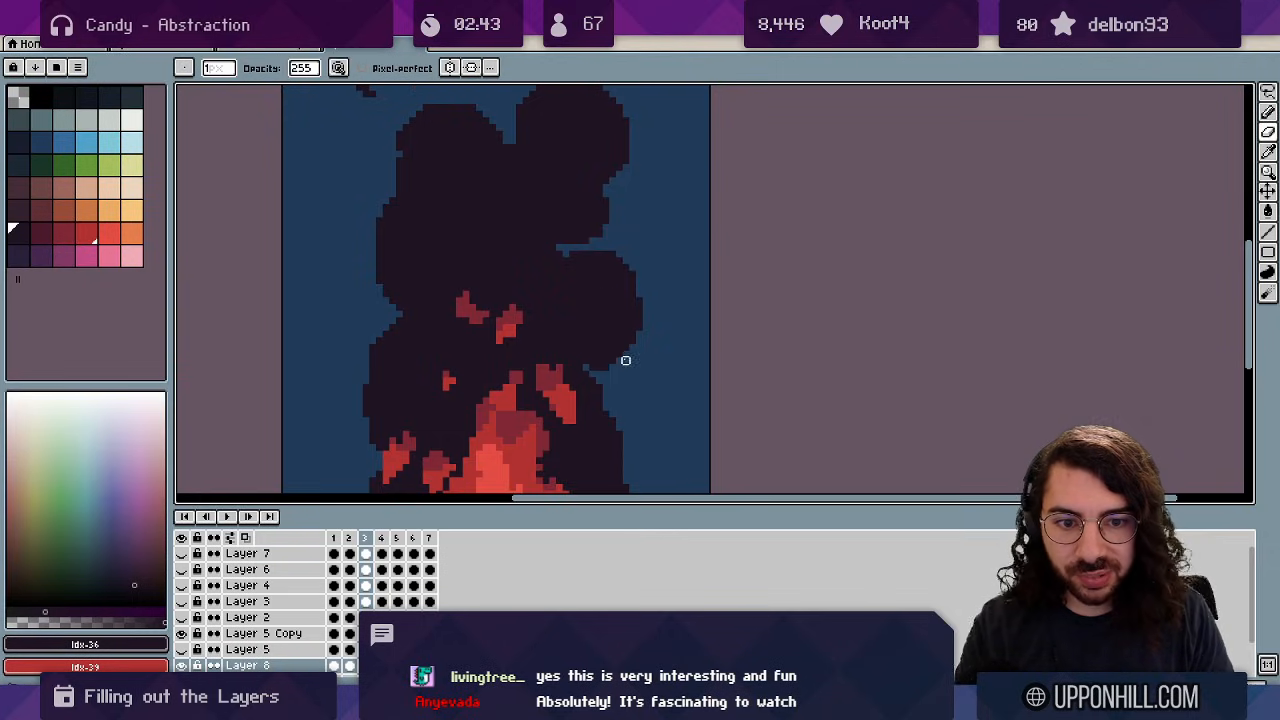
key(z)
drag(667, 293, 582, 286)
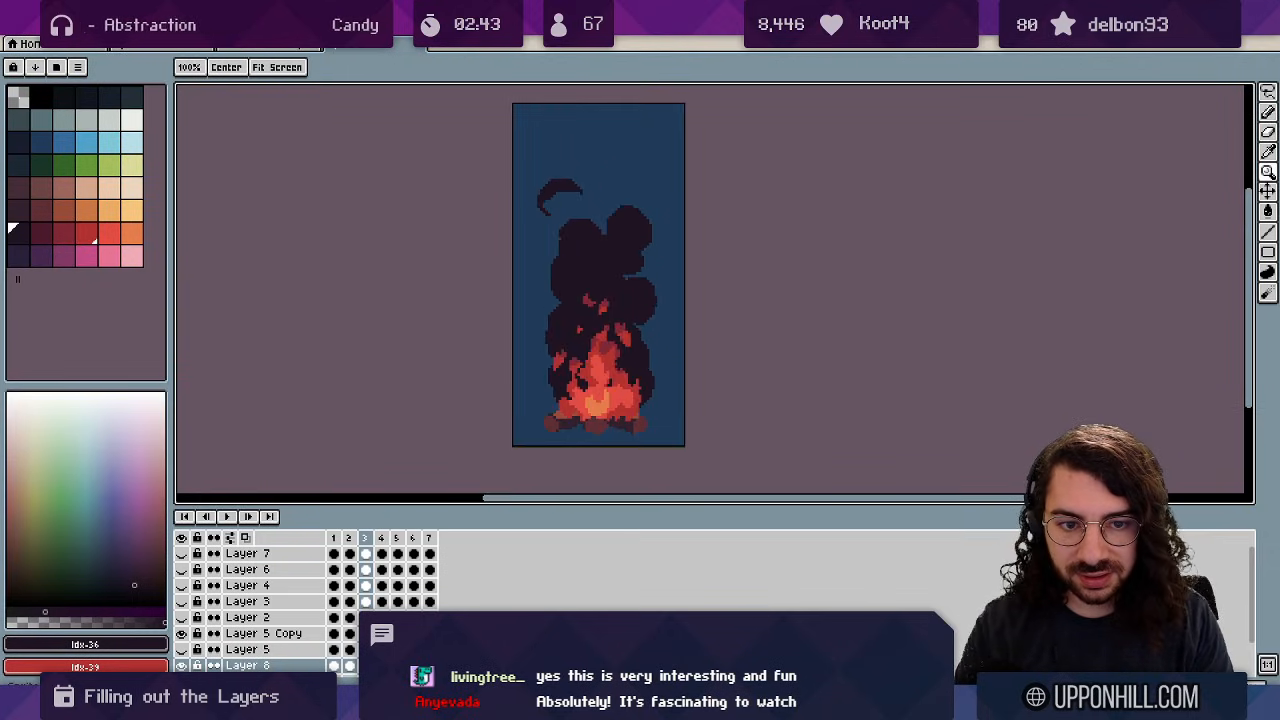
mouse_move(626, 197)
mouse_down()
mouse_move(651, 286)
mouse_move(634, 297)
mouse_move(695, 370)
mouse_up()
key(e)
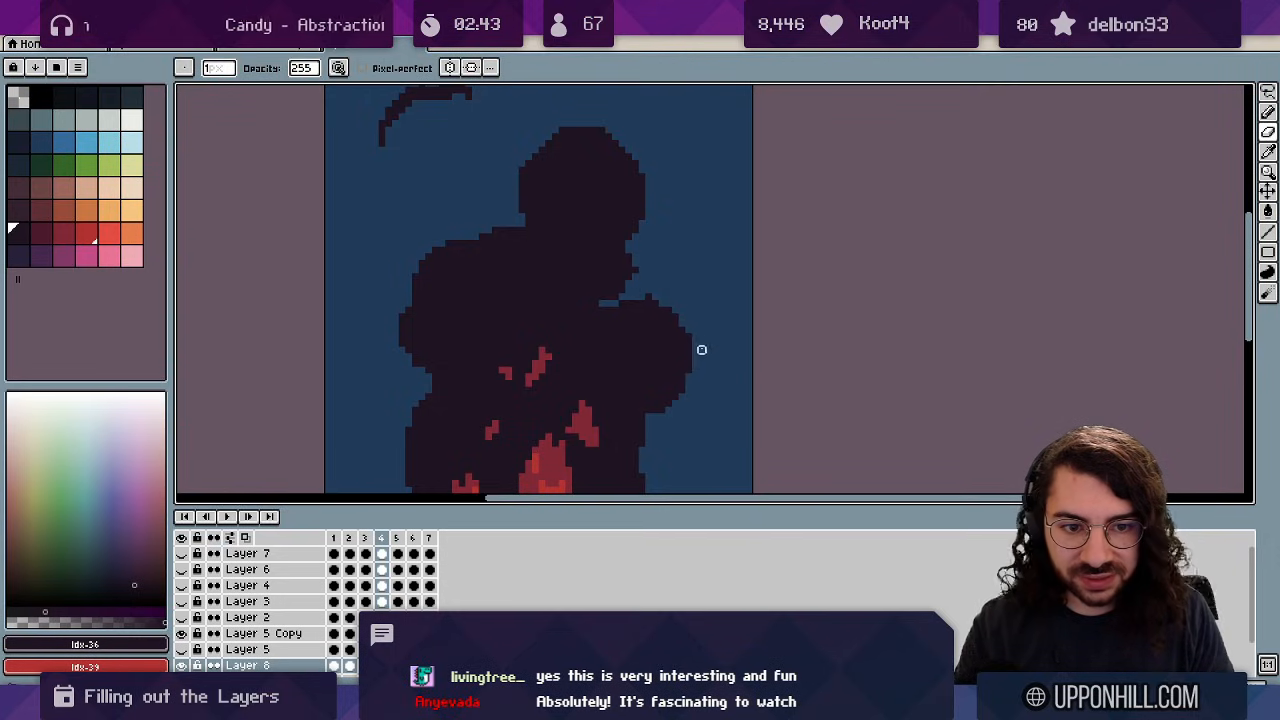
Zoom out and replay the loop to check the cleaned smoke edge.
key(z)
drag(680, 272, 541, 272)
key(Return)
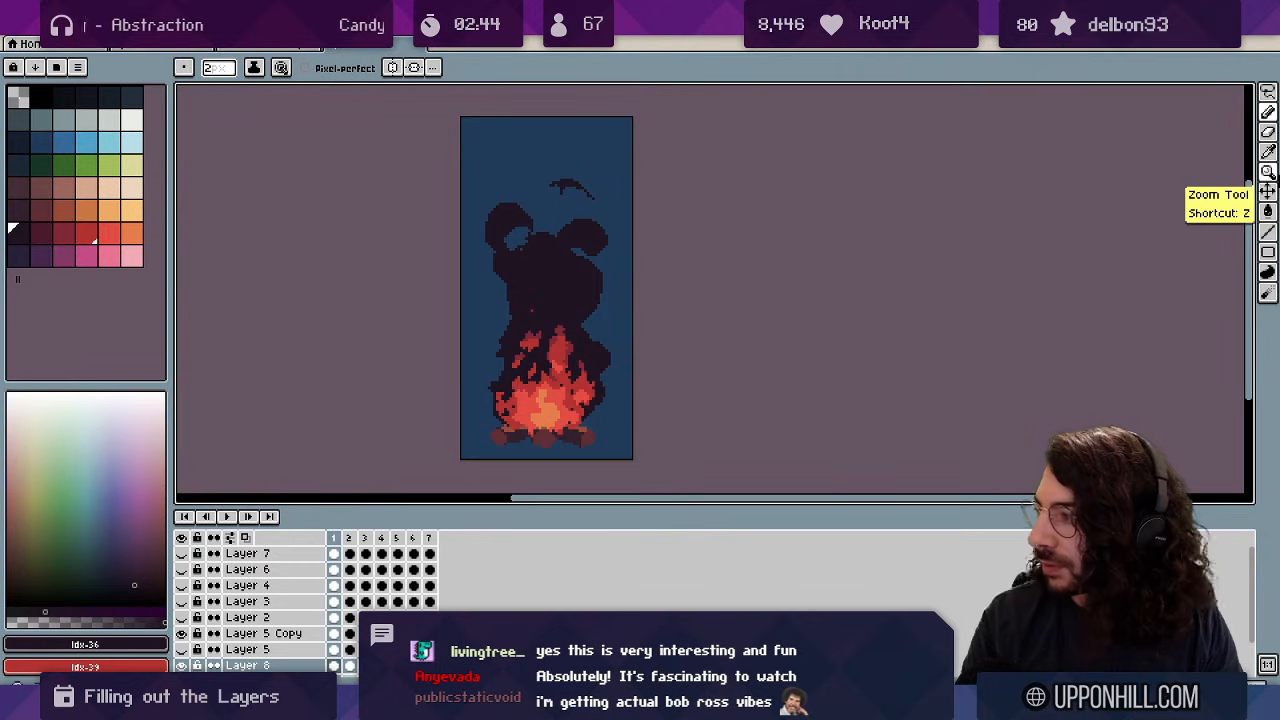
key(Return)
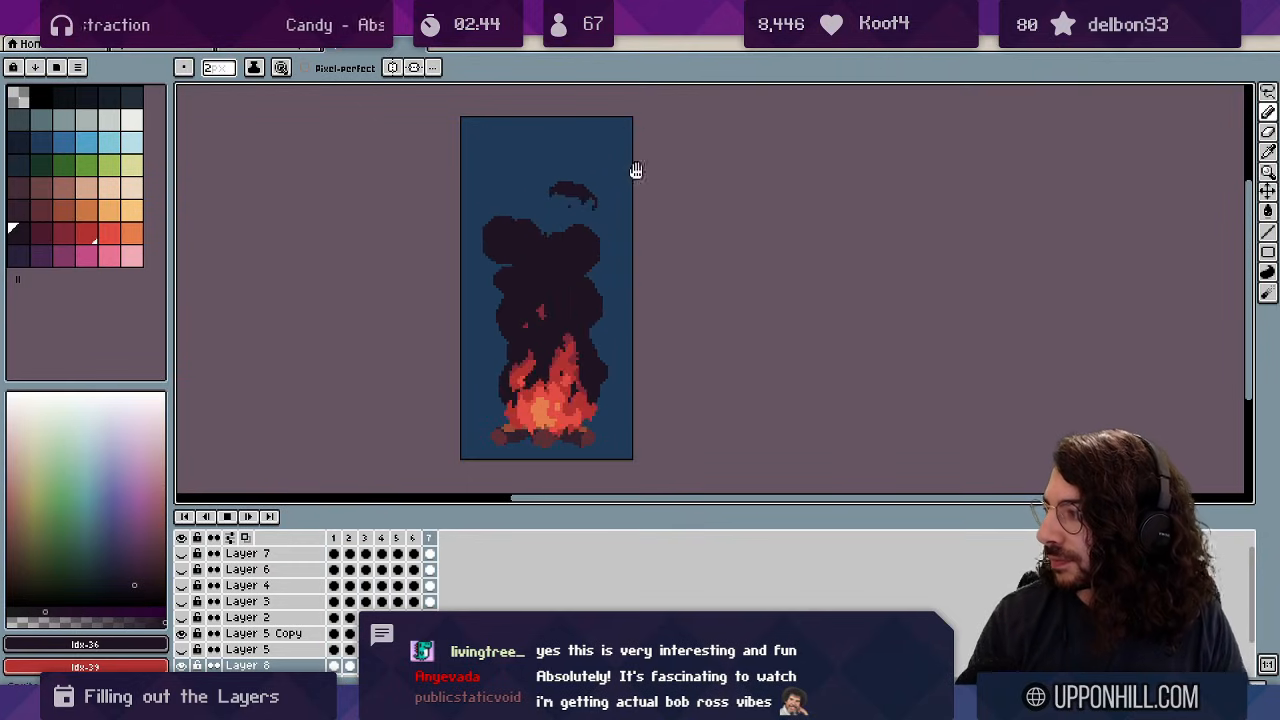
key(z)
drag(632, 247, 608, 206)
click(679, 247)
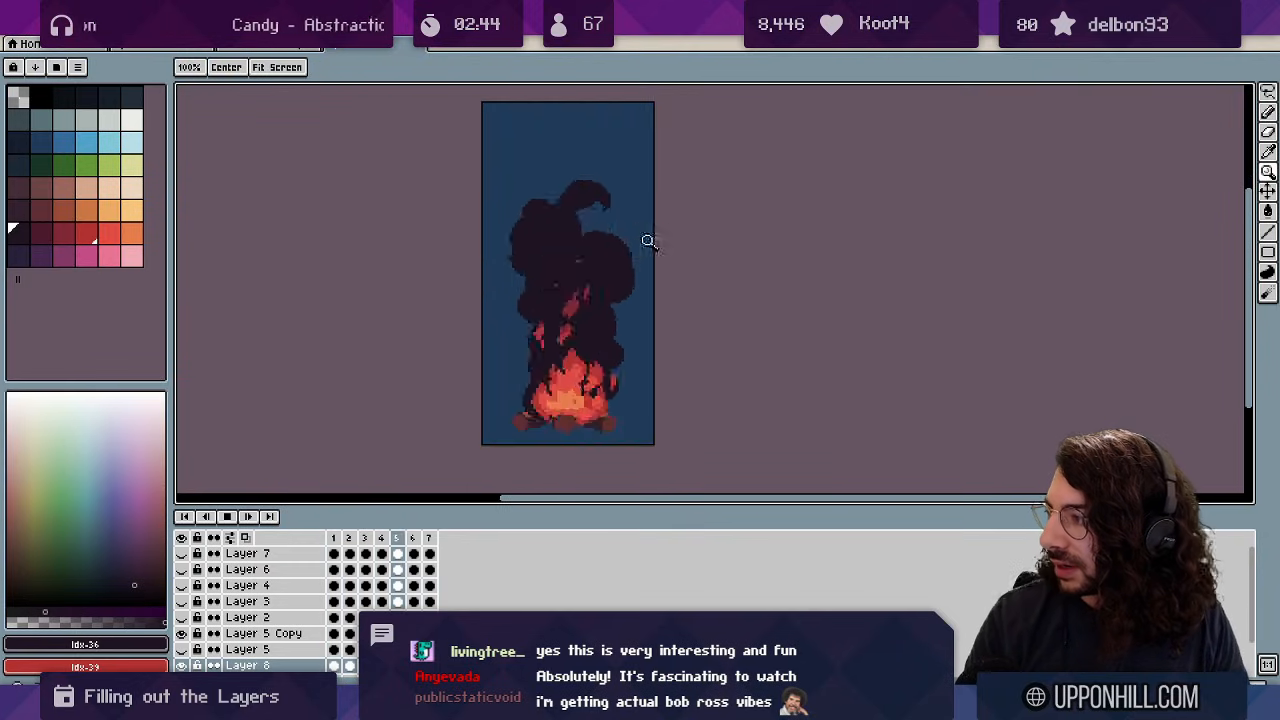
key(Return)
Step back and forth between frames to compare the smoke, then zoom in with the Eraser ready.
key(Right)
key(Right)
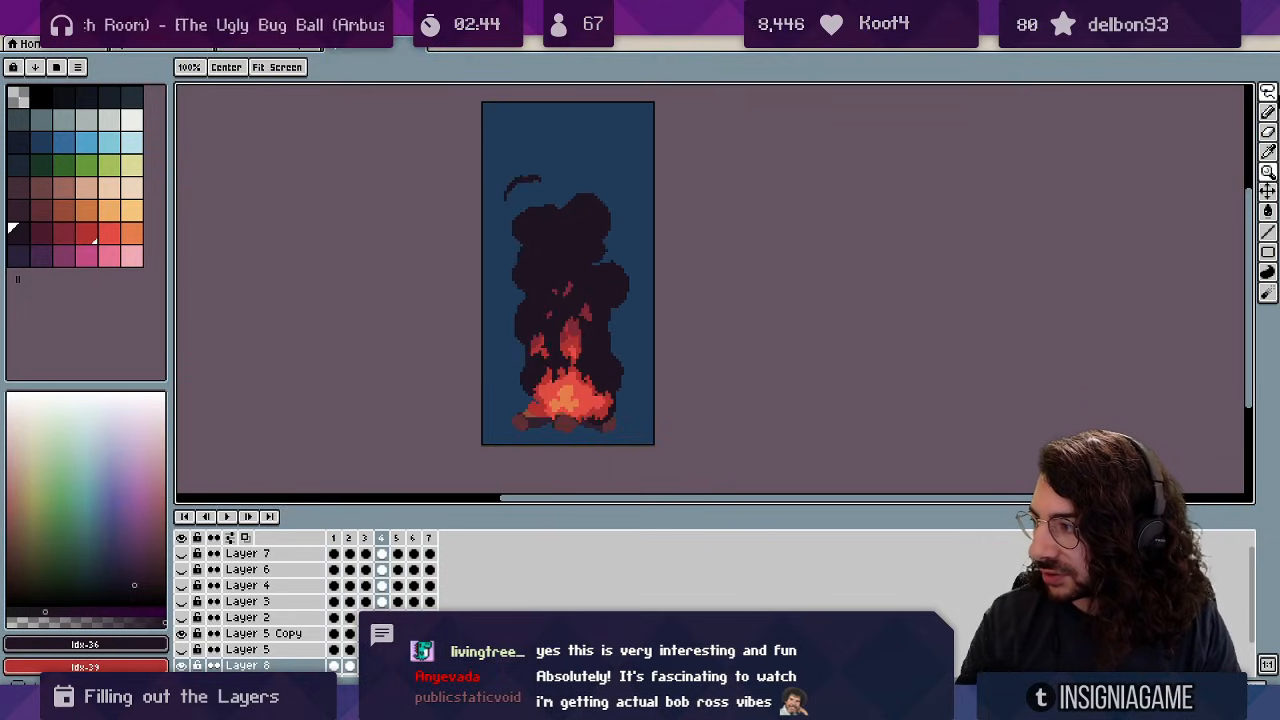
key(Left)
key(Left)
key(Right)
key(Right)
key(Left)
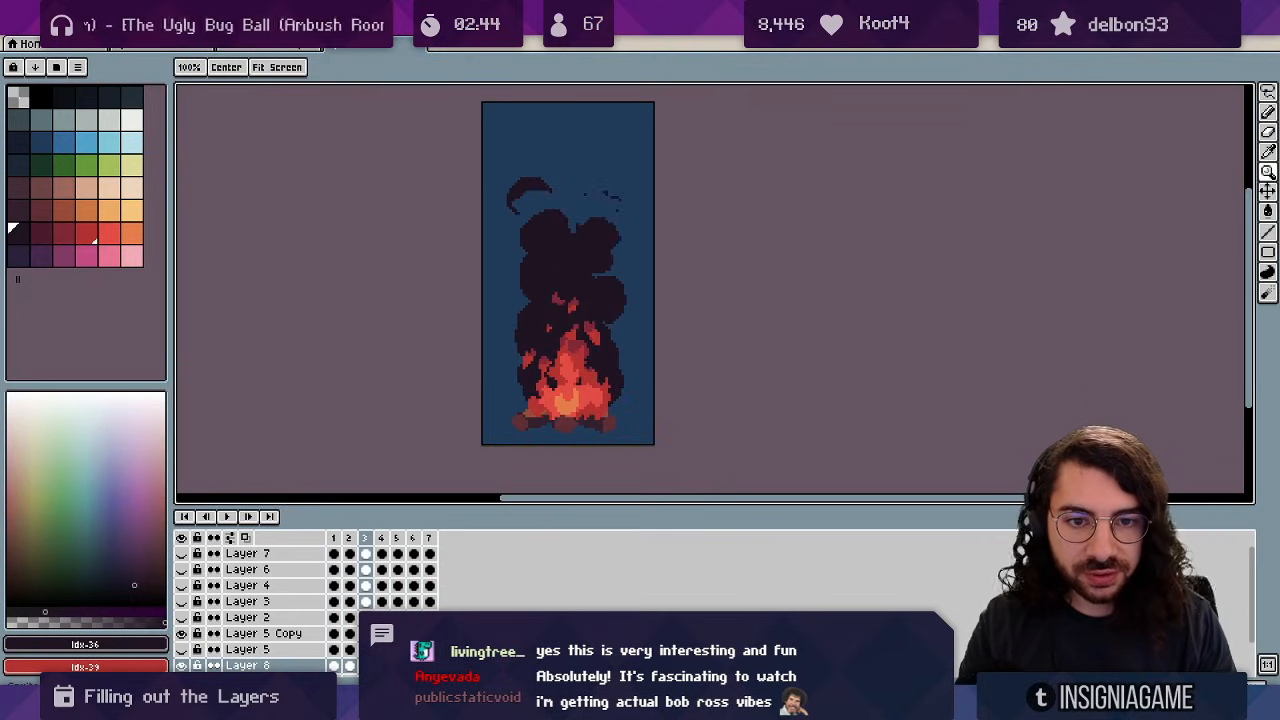
key(Right)
key(Right)
click(581, 195)
key(e)
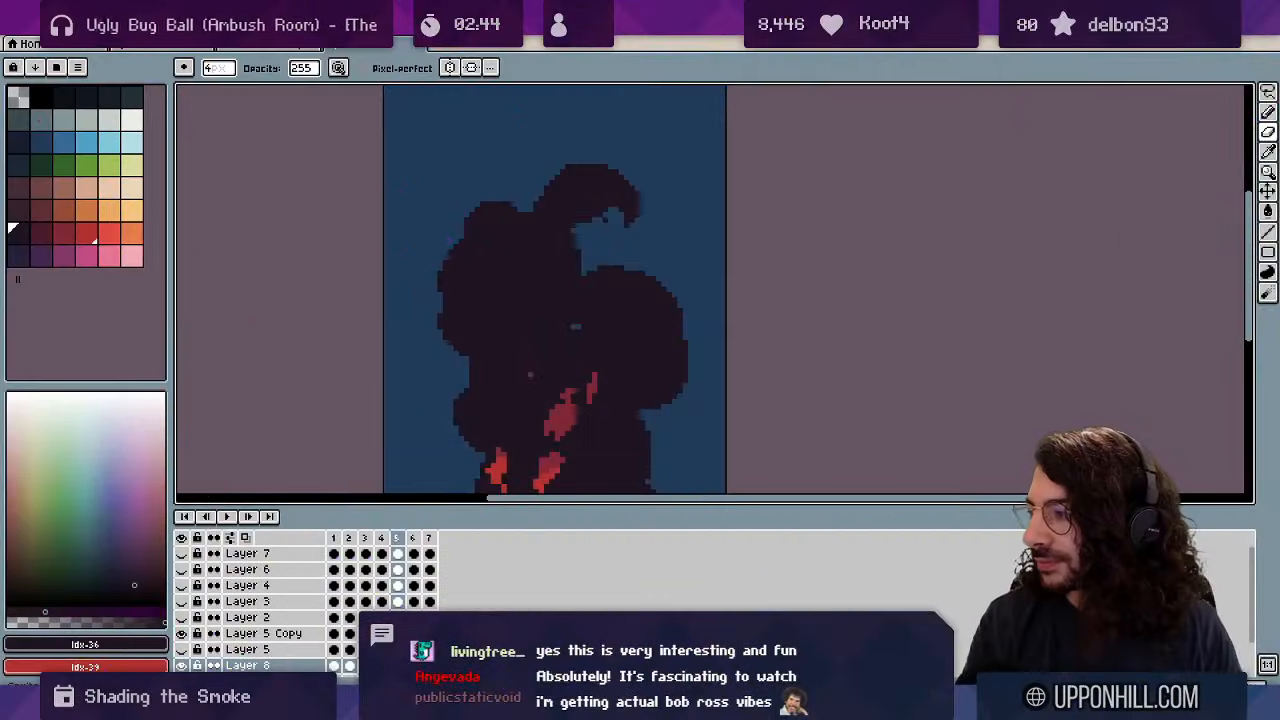
Zoom out to the whole fire and enlarge the layers panel to show all layers.
key(z)
mouse_move(591, 166)
mouse_down()
mouse_move(566, 197)
mouse_move(577, 222)
mouse_up()
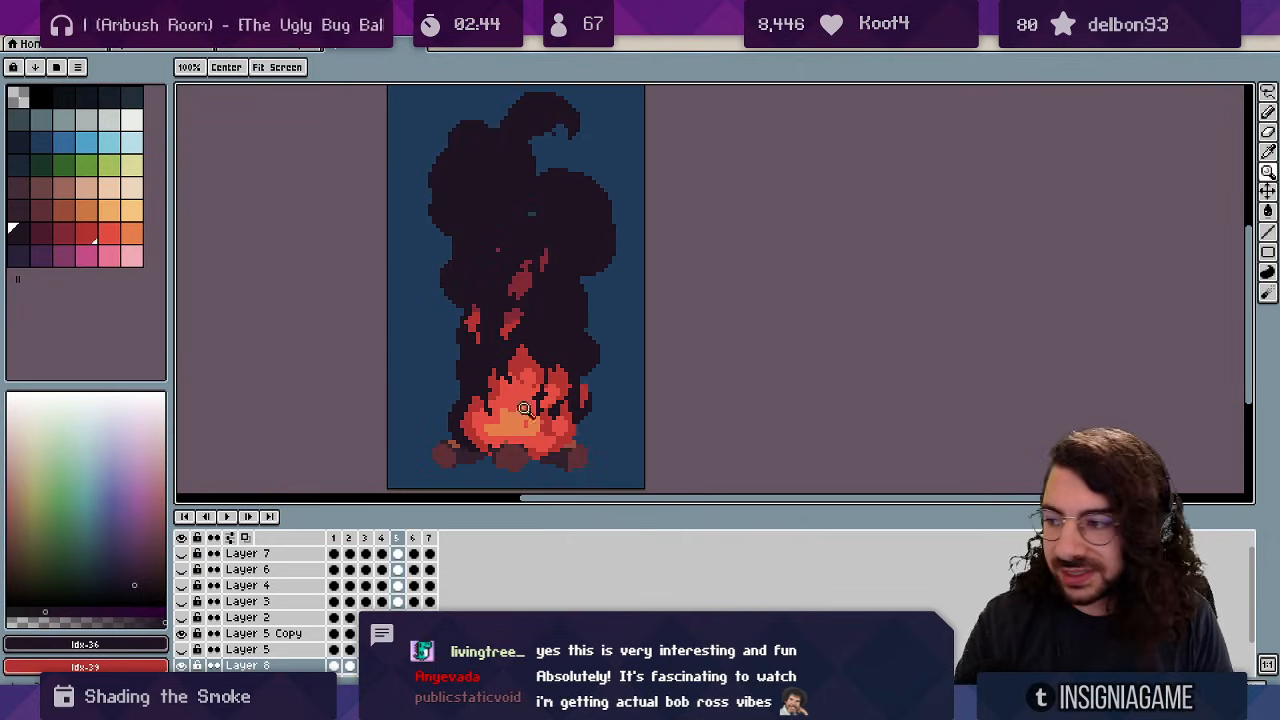
key(v)
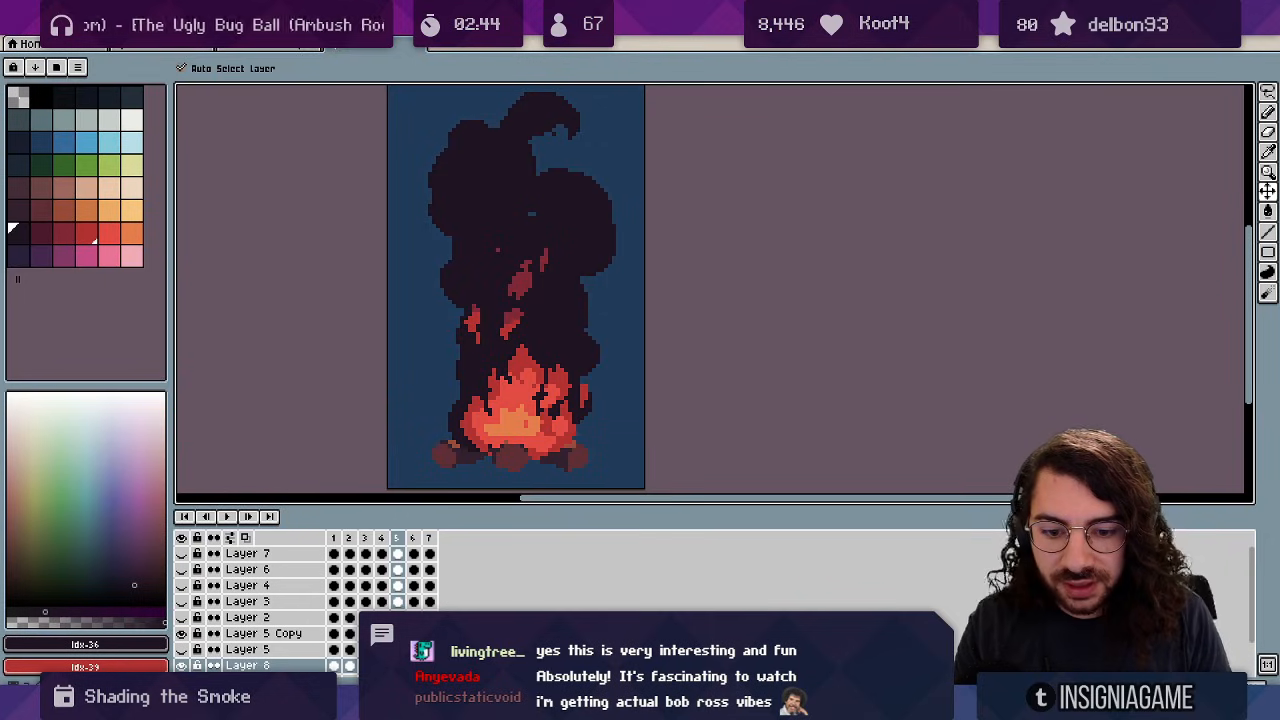
scroll(305, 610, down, 2)
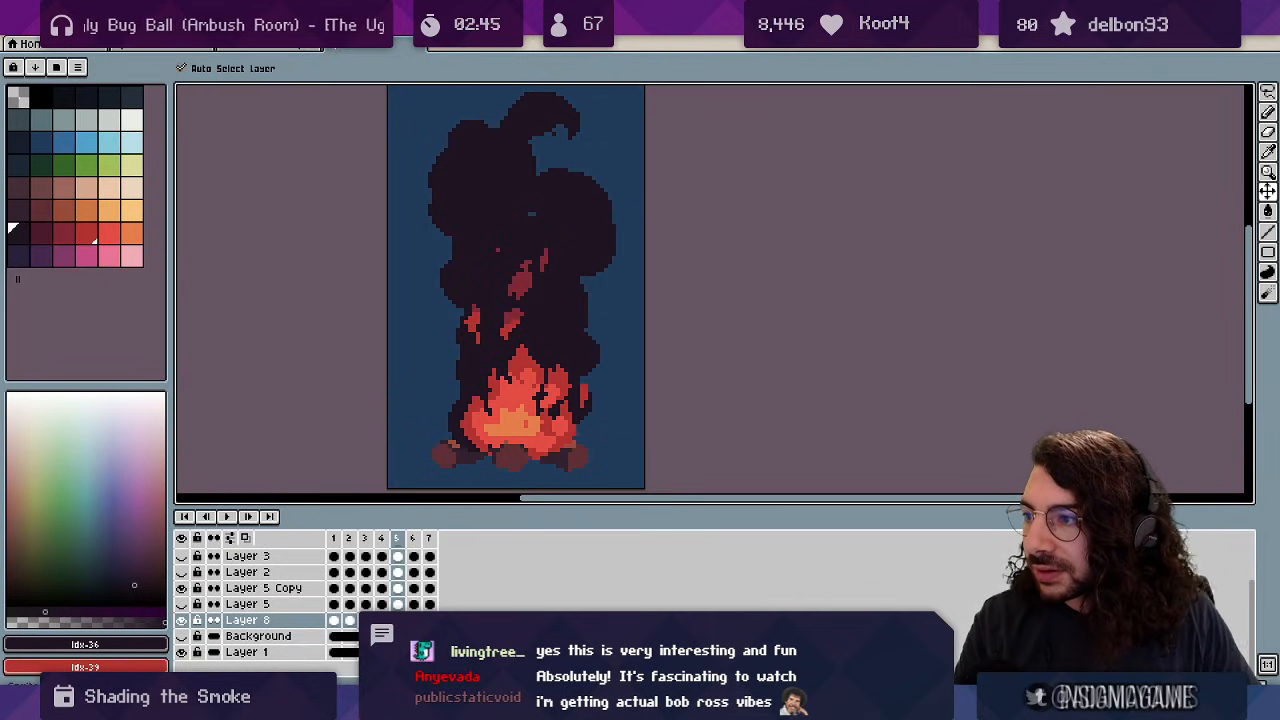
drag(404, 507, 407, 434)
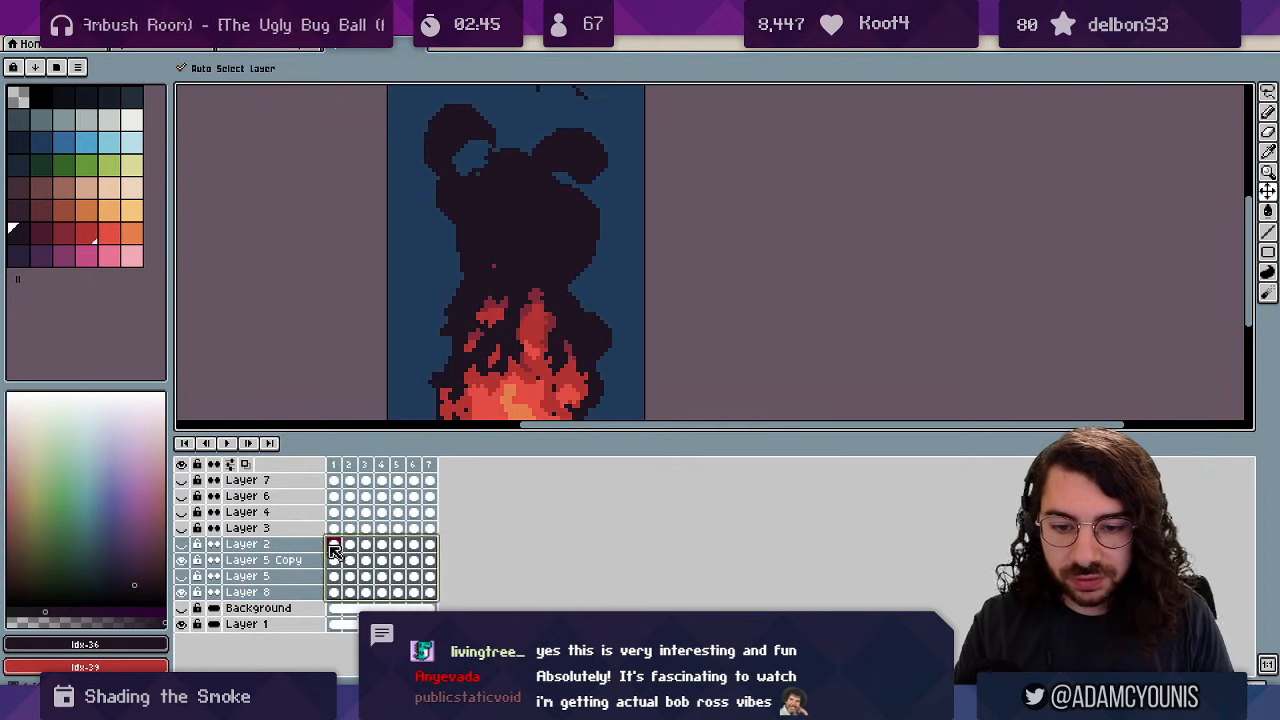
Replace colour idx-36 with the darker idx-3 on Layer 8's smoke cels.
click(336, 593)
key(shift+r)
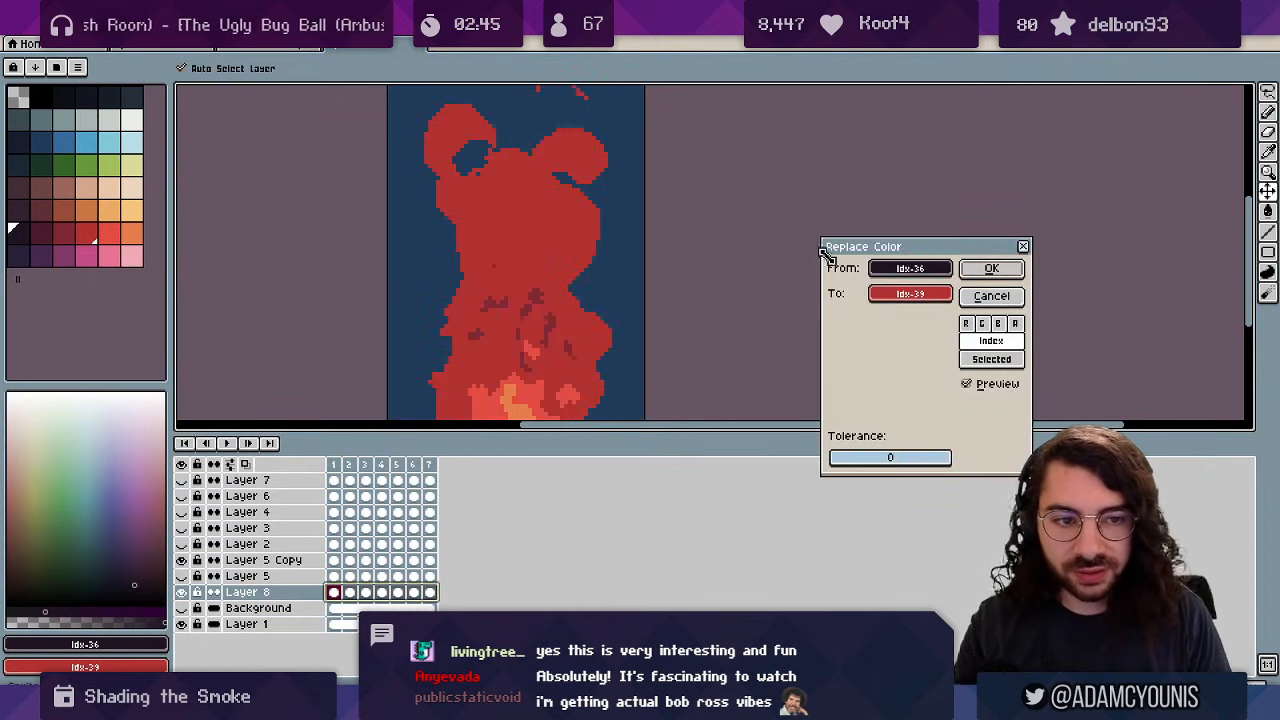
click(893, 290)
click(110, 92)
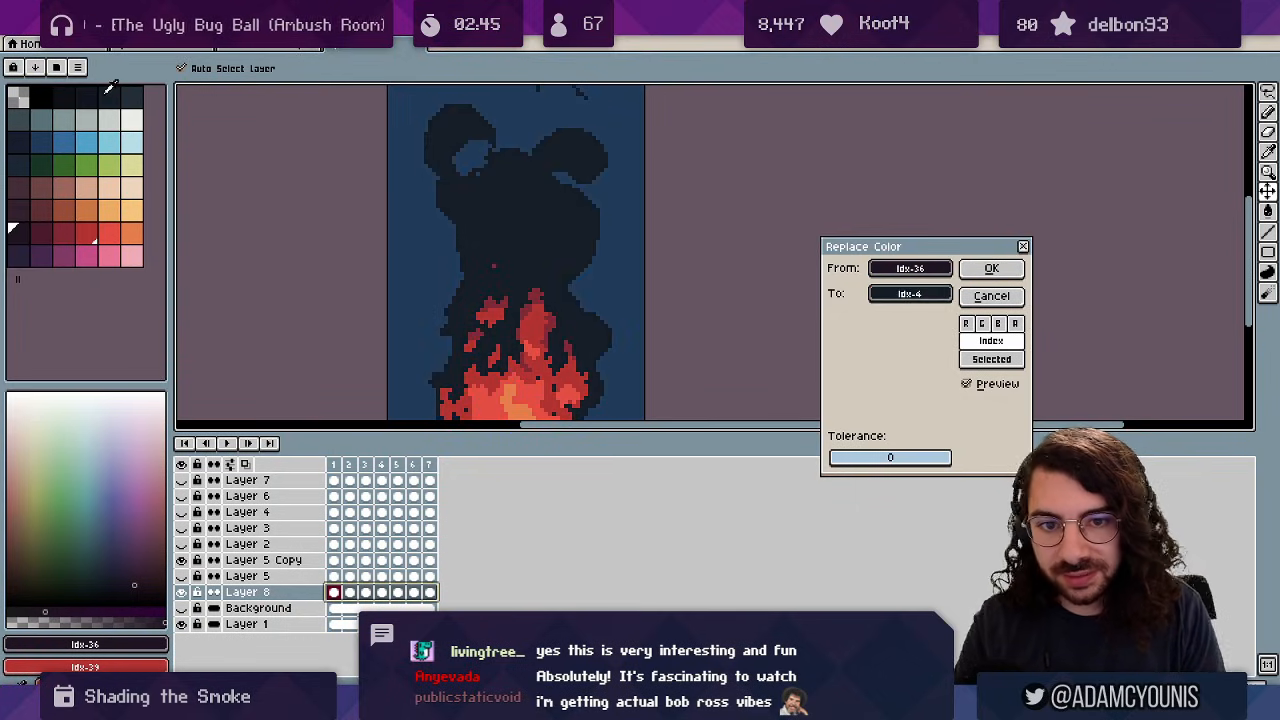
click(113, 93)
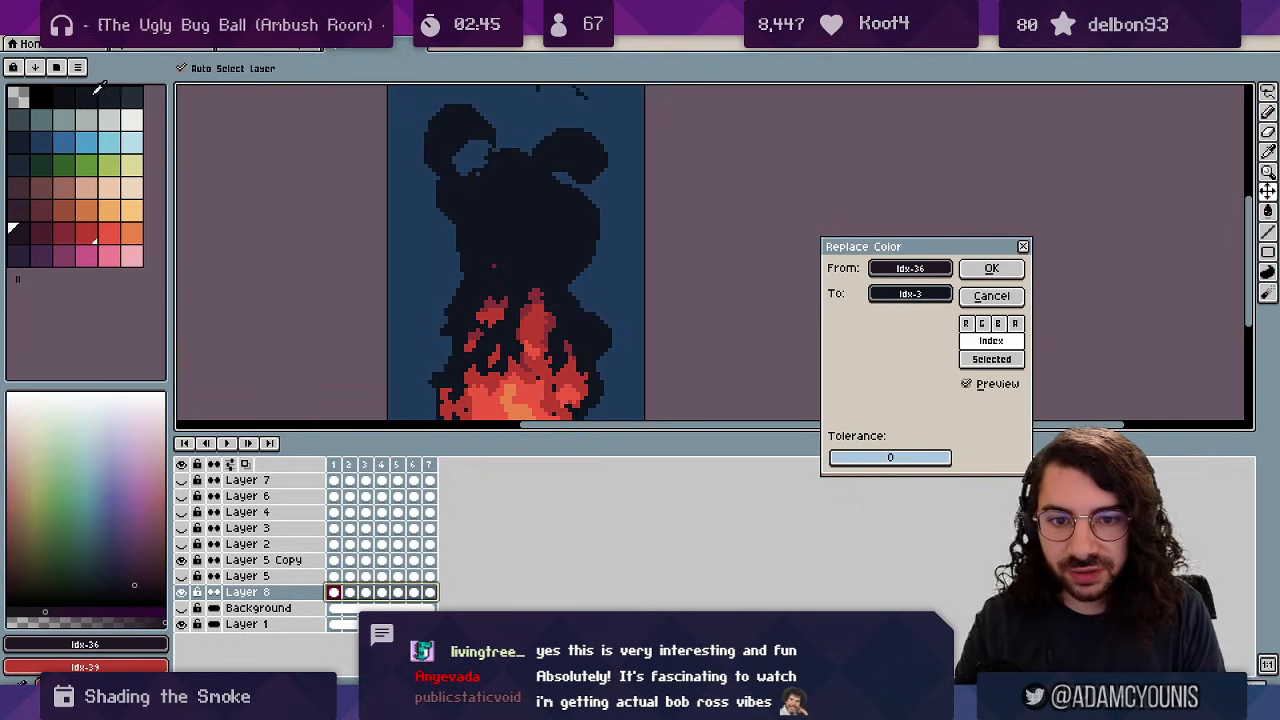
click(965, 268)
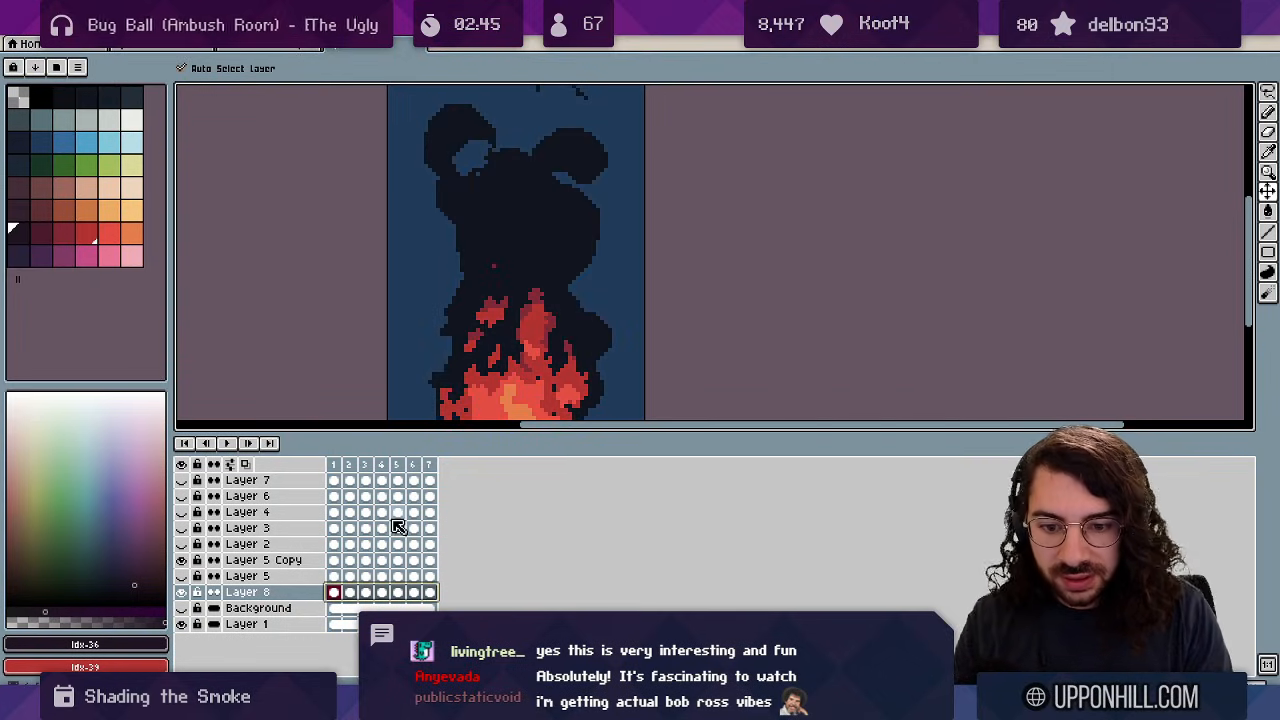
Sample the new smoke colour, pick idx-4, and set the Pencil to Shading ink.
drag(537, 262, 514, 286)
scroll(547, 228, down, 1)
scroll(518, 270, up, 1)
key(alt)
alt+click(501, 247)
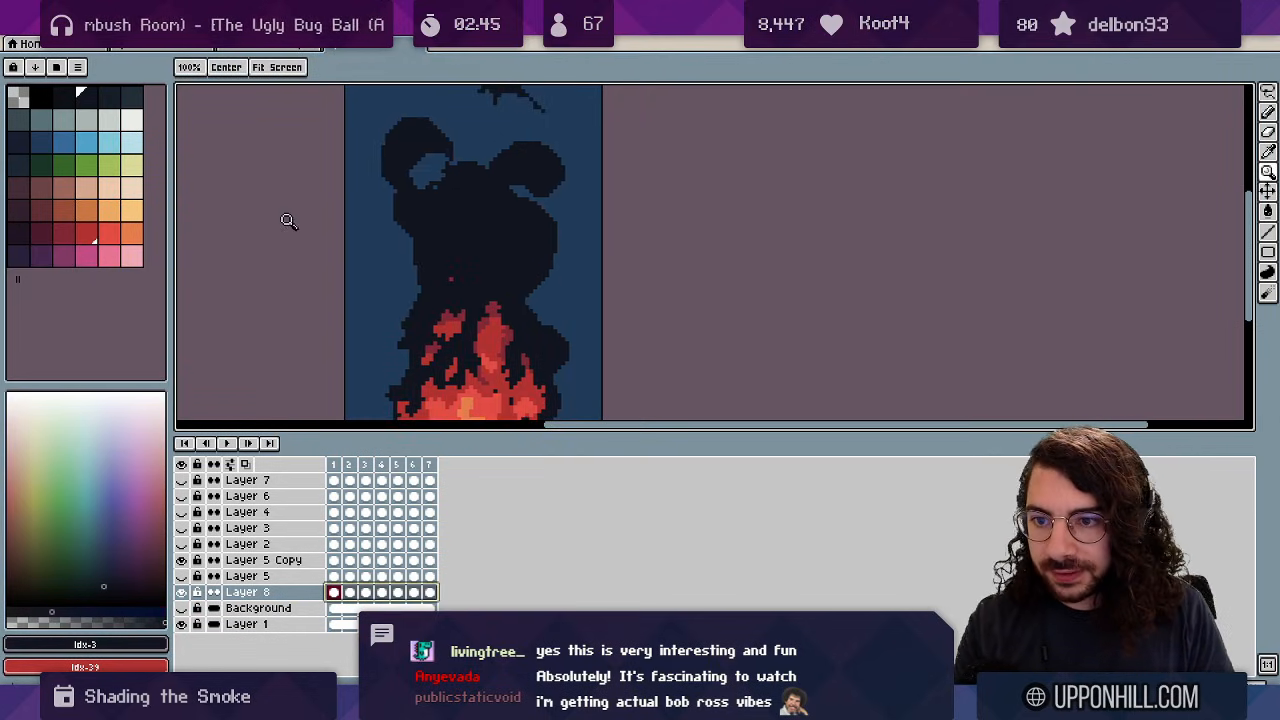
click(108, 99)
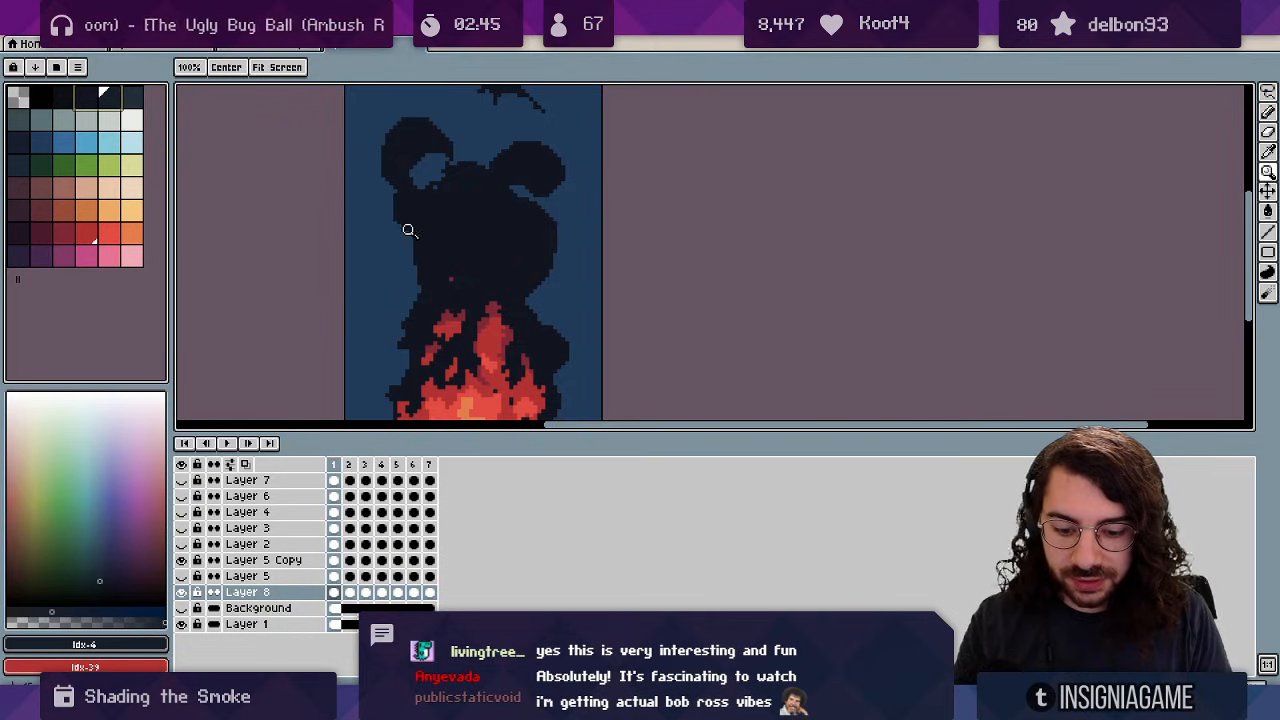
key(b)
click(258, 68)
click(316, 149)
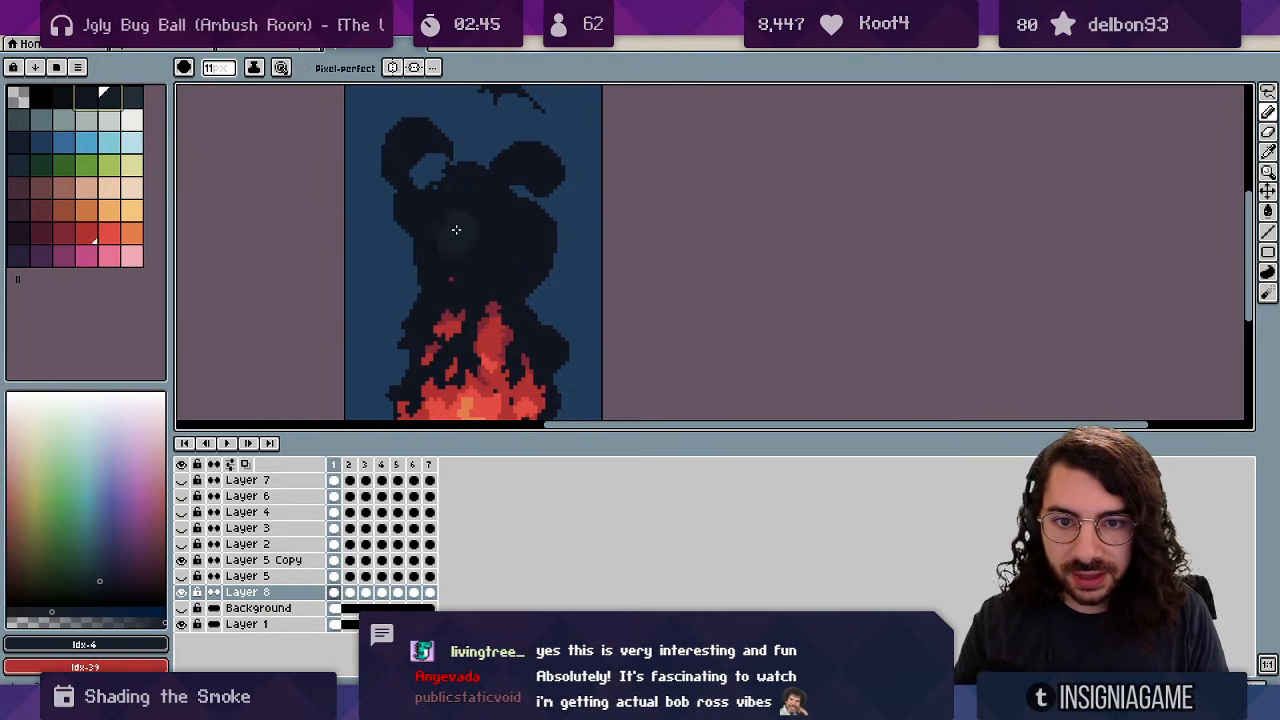
On frame 1, lighten the lower smoke toward its right edge and add a dark shade there.
key(space)
drag(463, 255, 428, 221)
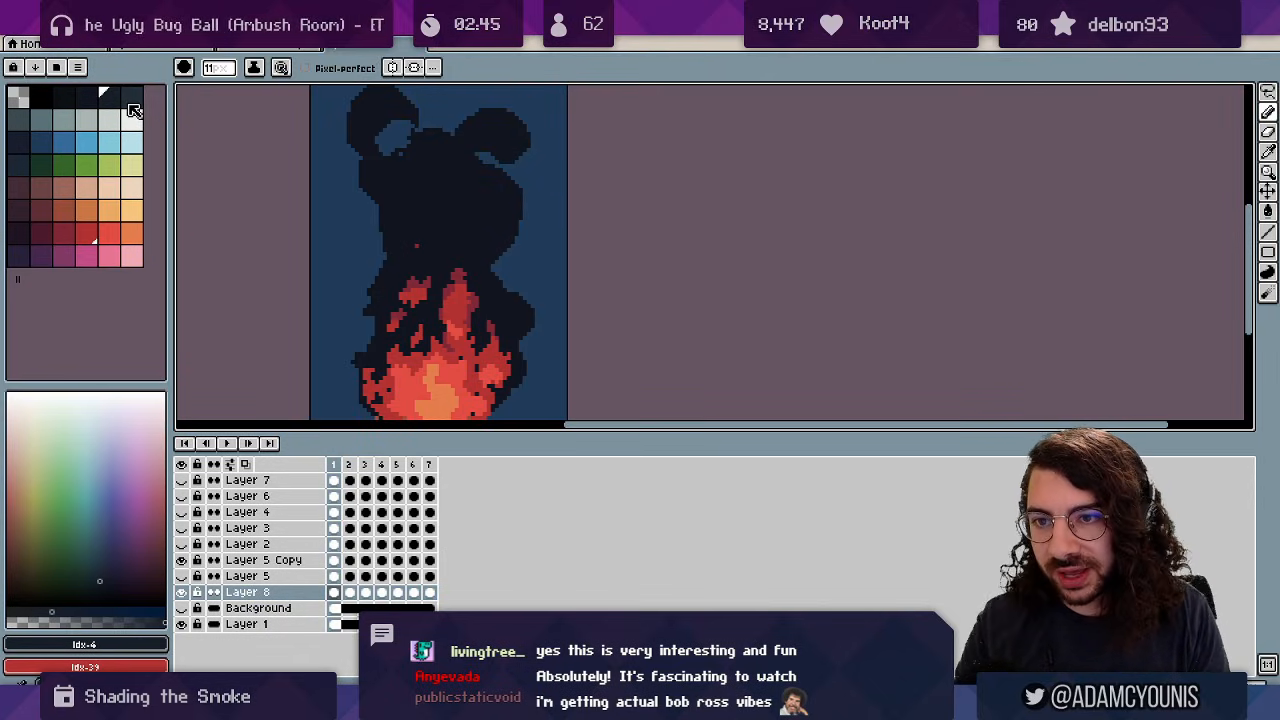
key(s)
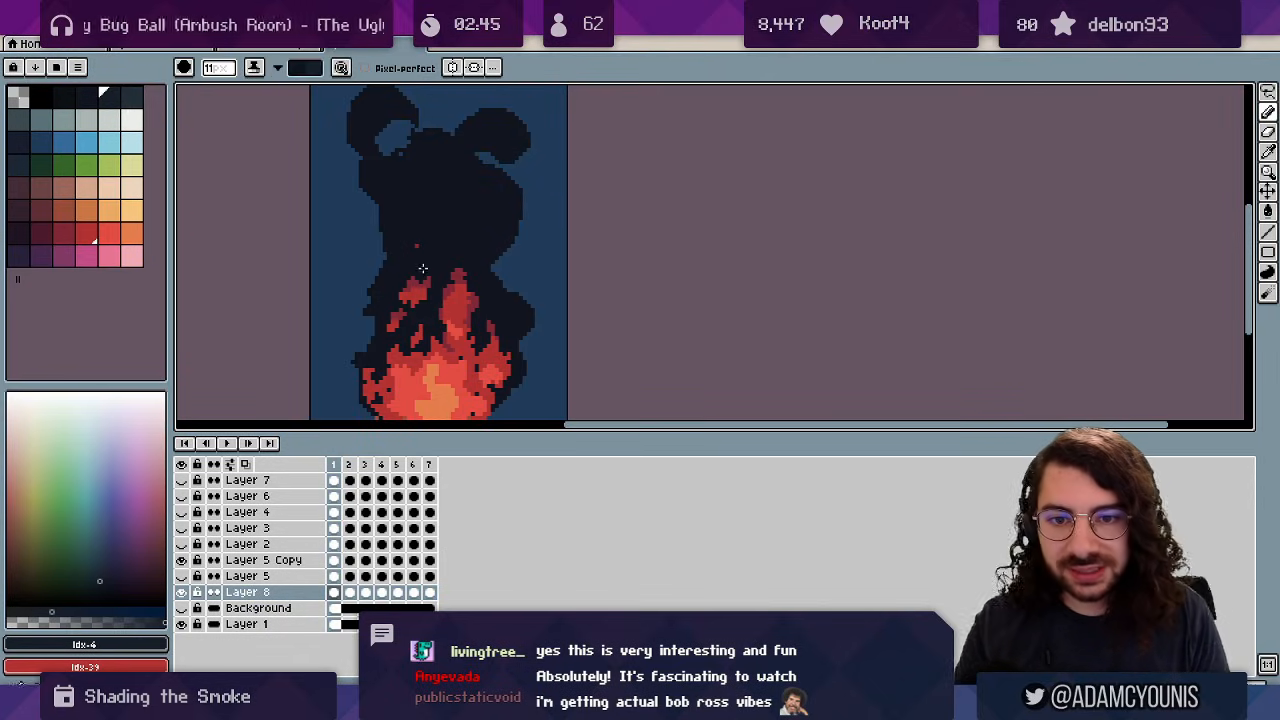
key(x)
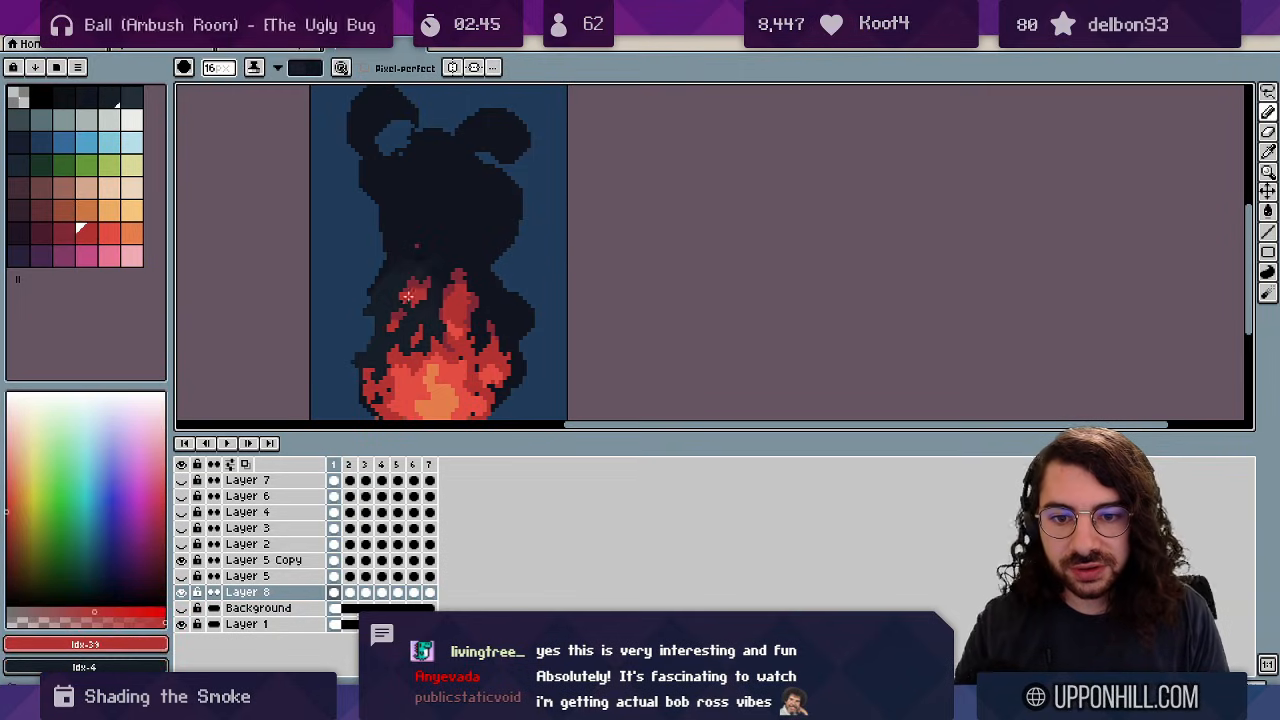
drag(408, 296, 491, 386)
mouse_move(421, 250)
mouse_down()
mouse_move(466, 243)
mouse_move(513, 210)
mouse_up()
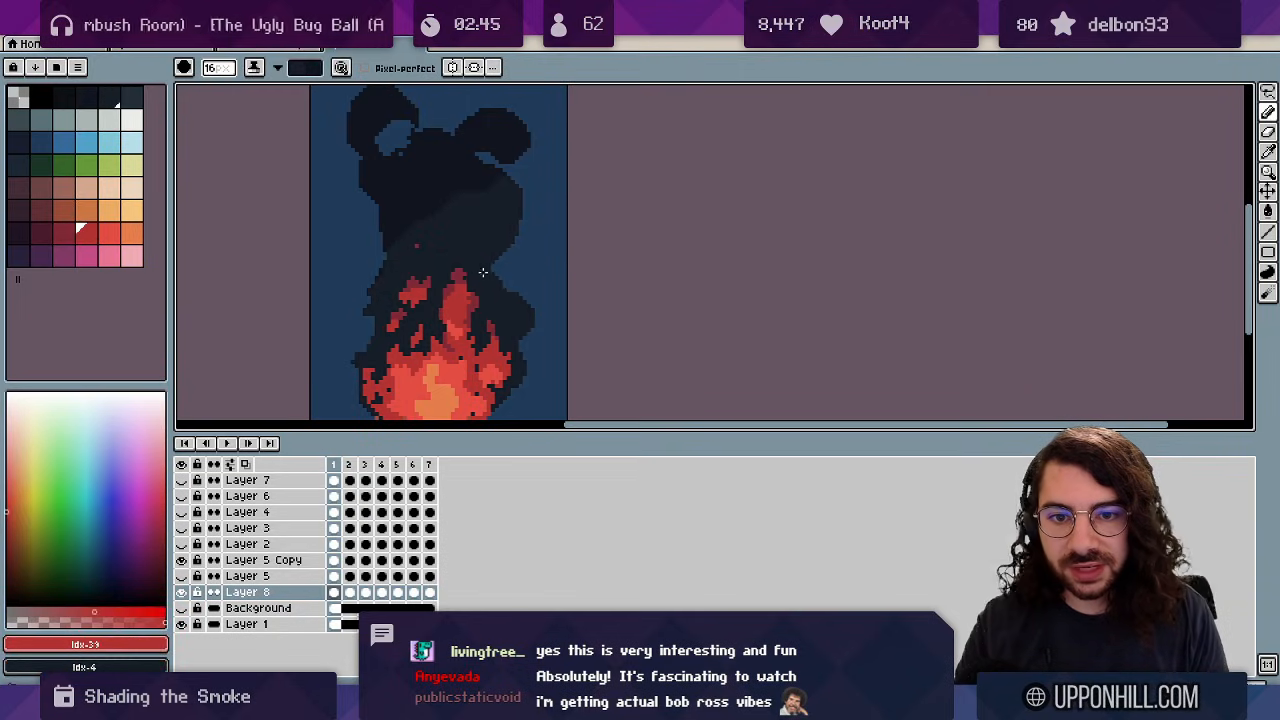
key(x)
scroll(487, 200, down, 1)
scroll(491, 211, up, 1)
drag(494, 258, 492, 280)
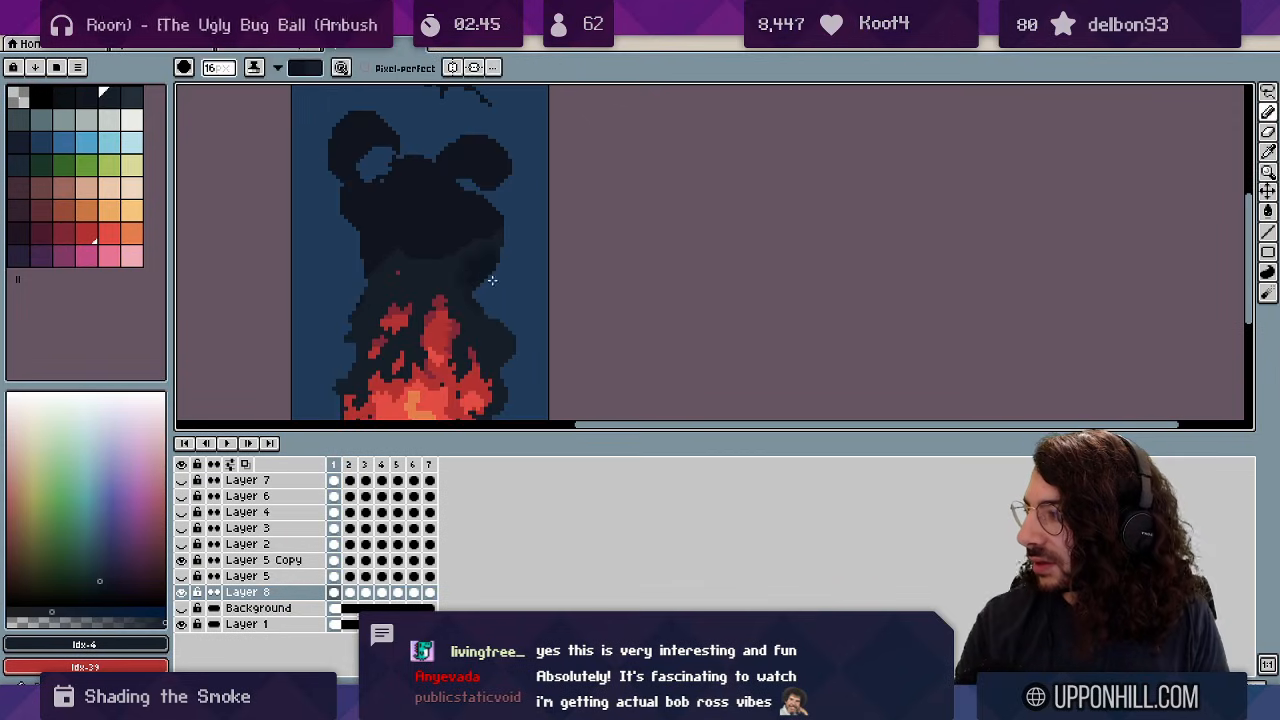
key(x)
scroll(486, 267, down, 9)
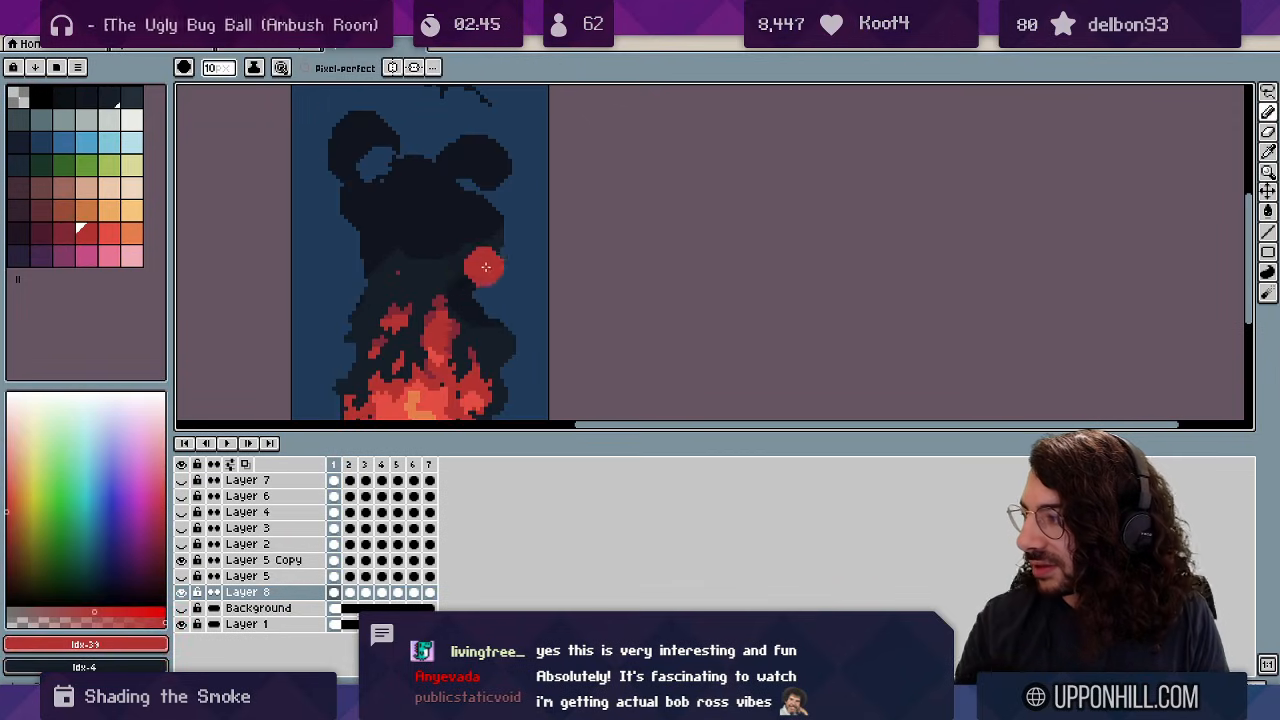
Loop a selection around the upper smoke, clear it, and zoom in on the smoke.
key(z)
scroll(492, 268, down, 2)
scroll(481, 246, up, 1)
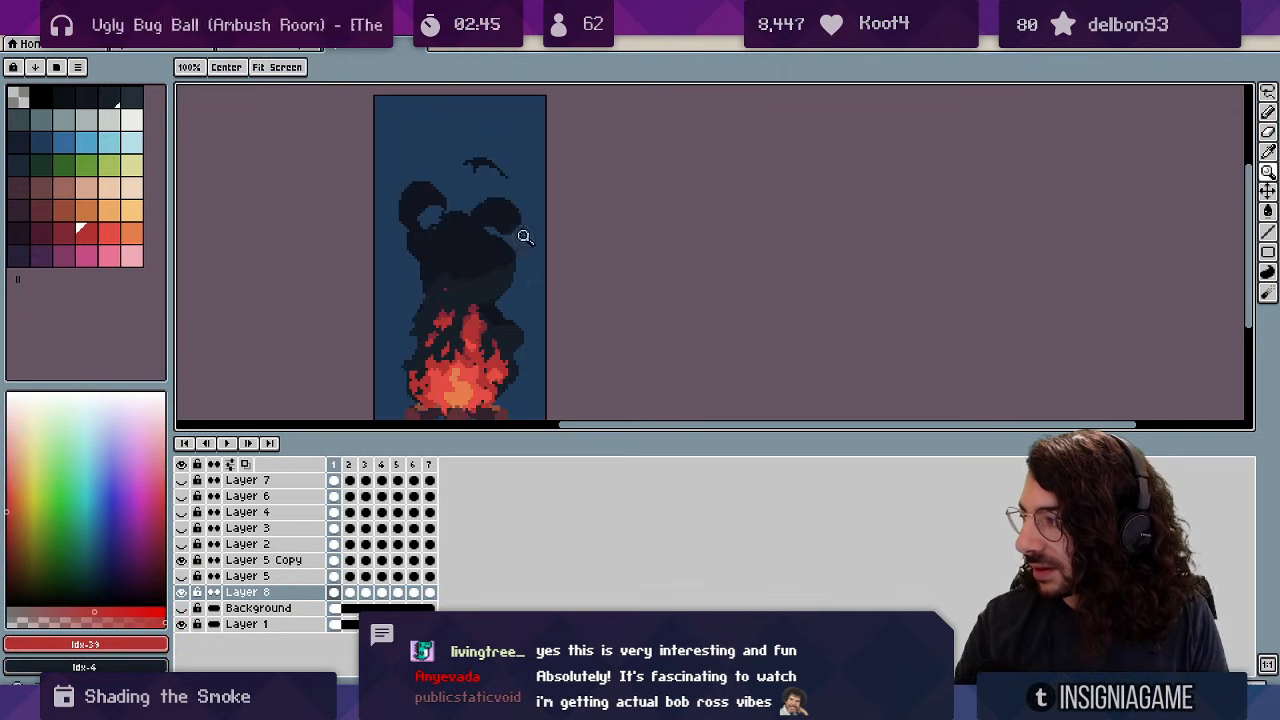
drag(505, 283, 517, 242)
key(b)
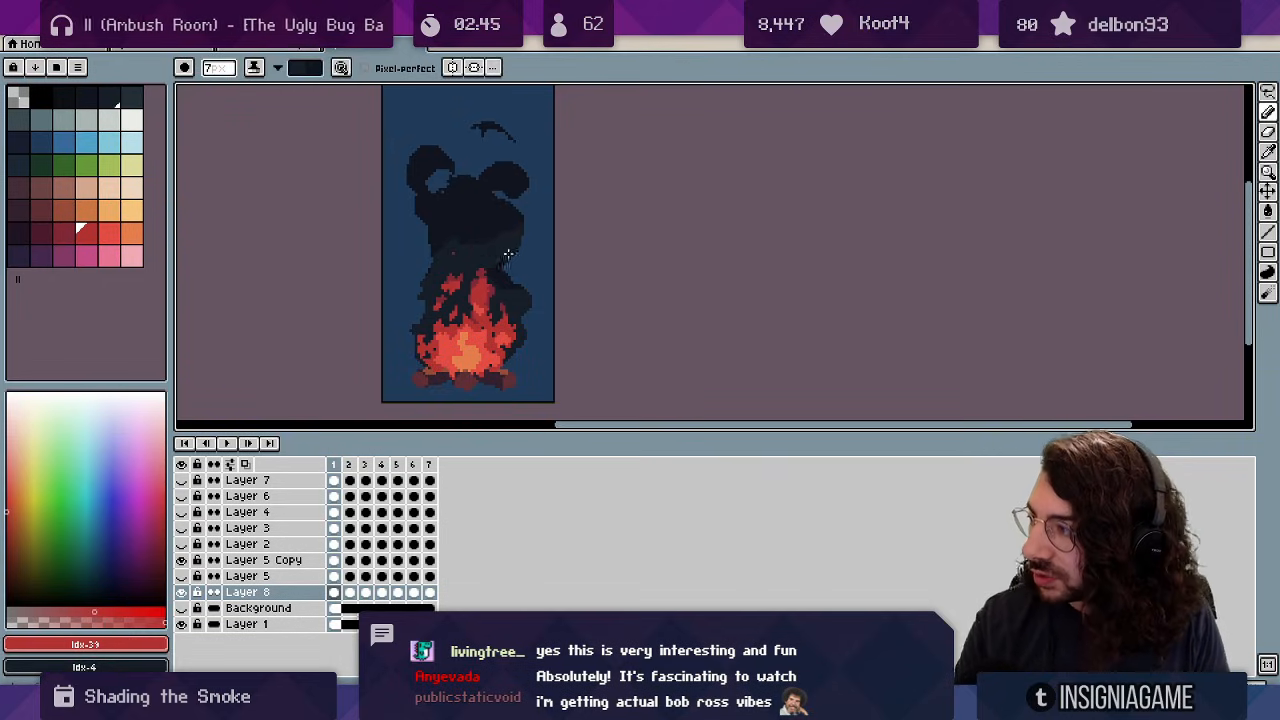
key(q)
mouse_move(452, 114)
mouse_down()
mouse_move(388, 200)
mouse_move(480, 94)
mouse_up()
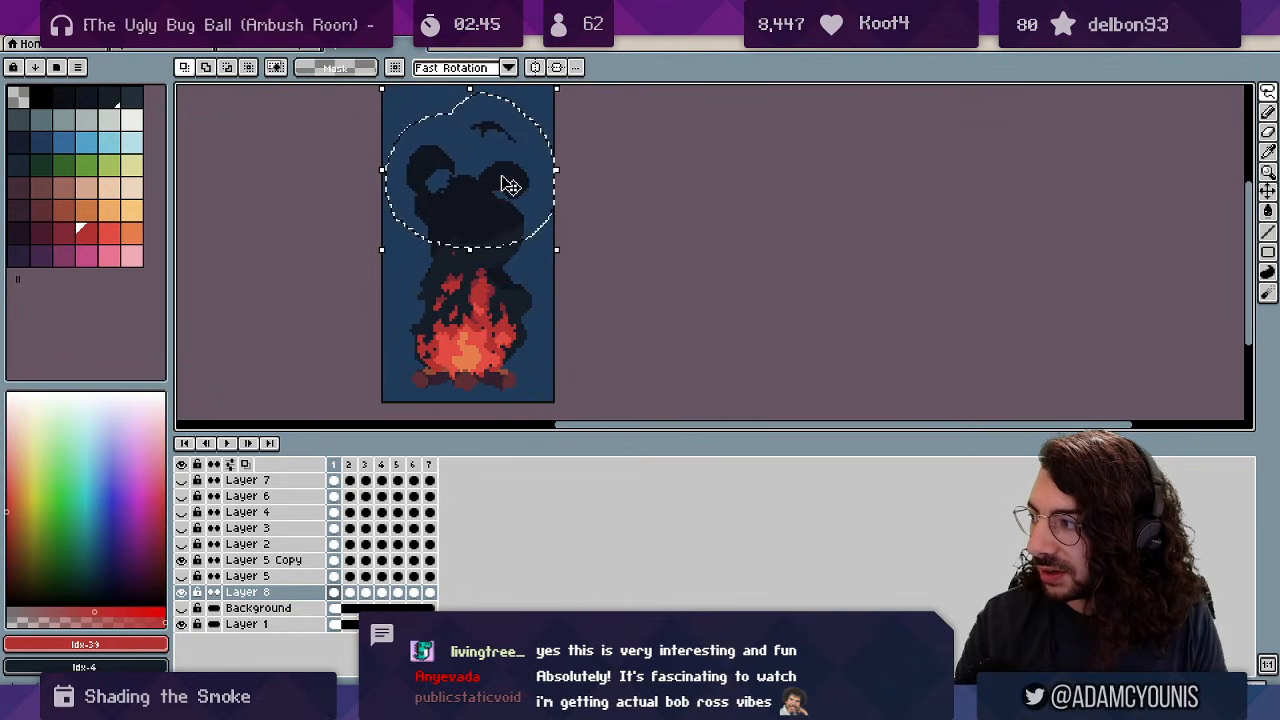
key(ctrl+d)
key(z)
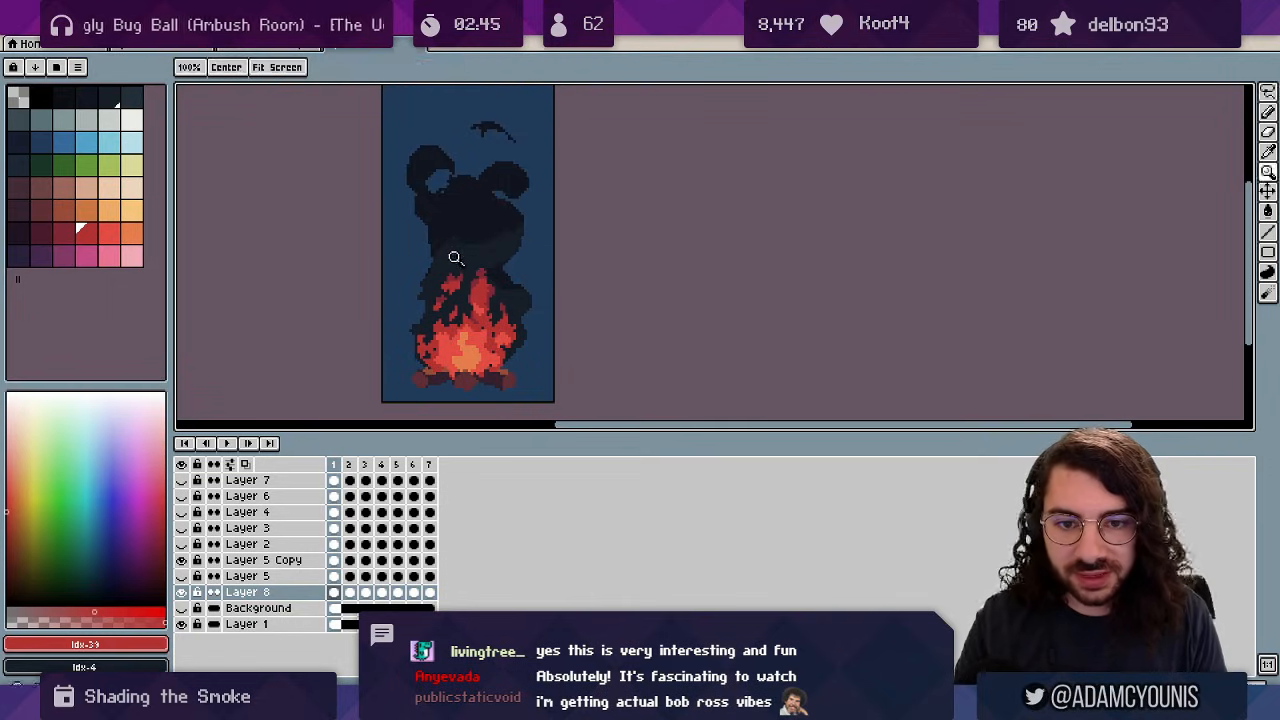
click(468, 265)
key(b)
On frame 2, paint lighter shading bands across the smoke and darken its left side.
key(Right)
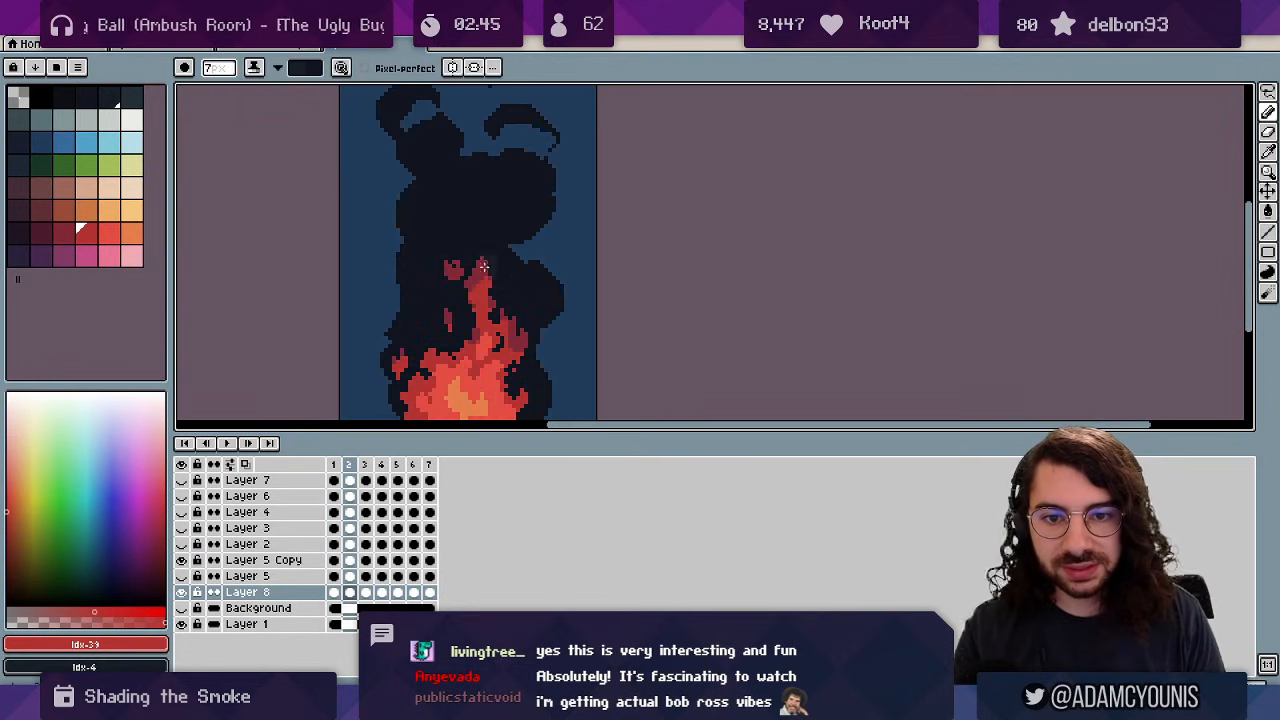
drag(483, 265, 537, 216)
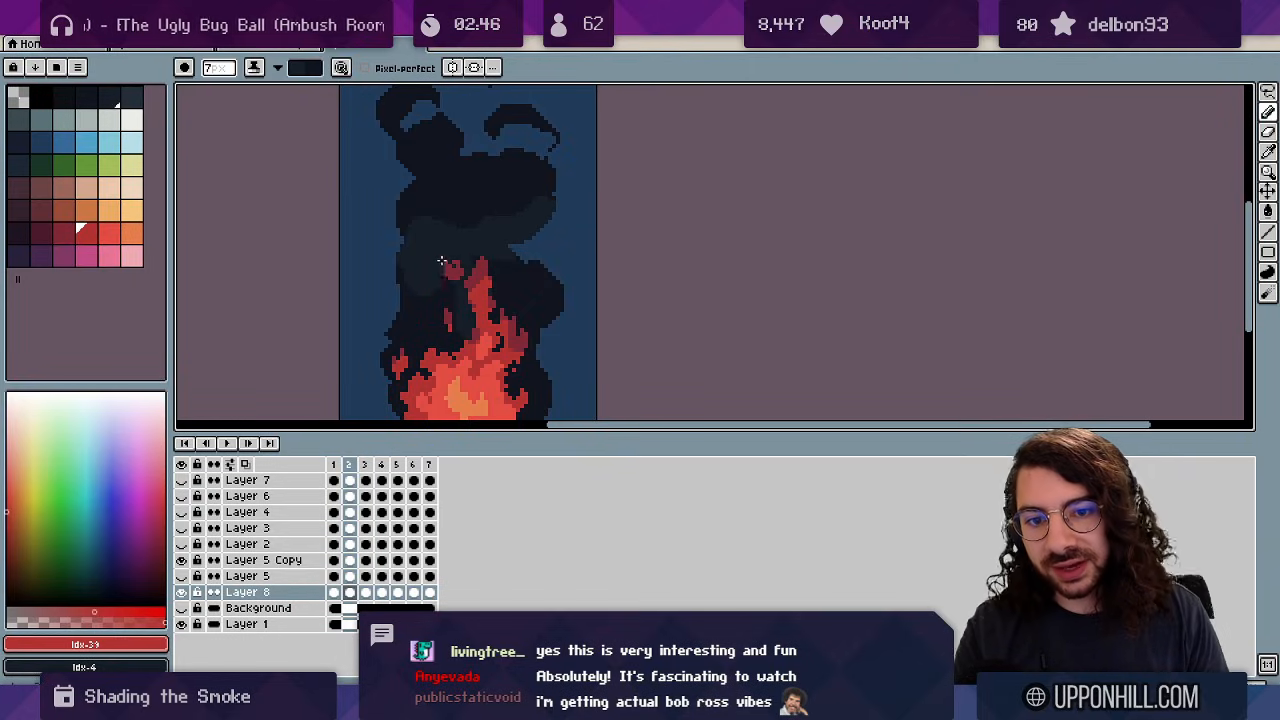
scroll(476, 298, down, 1)
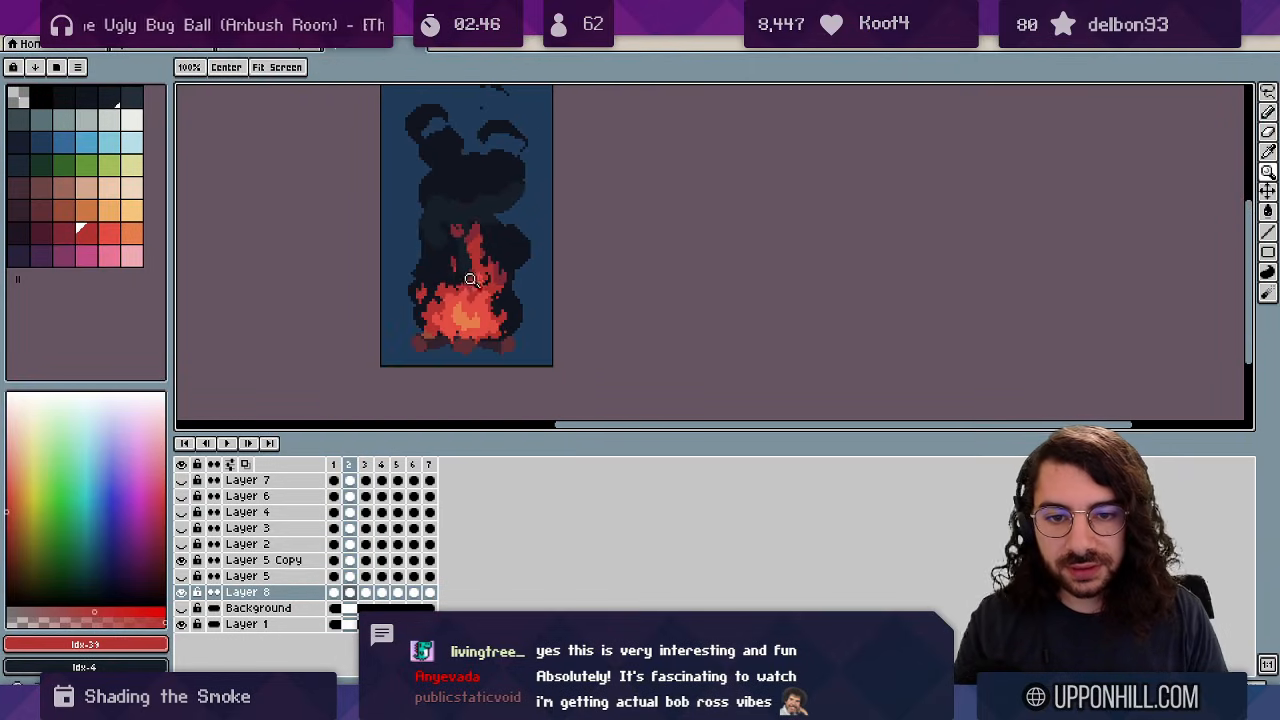
key(s)
key(x)
key(x)
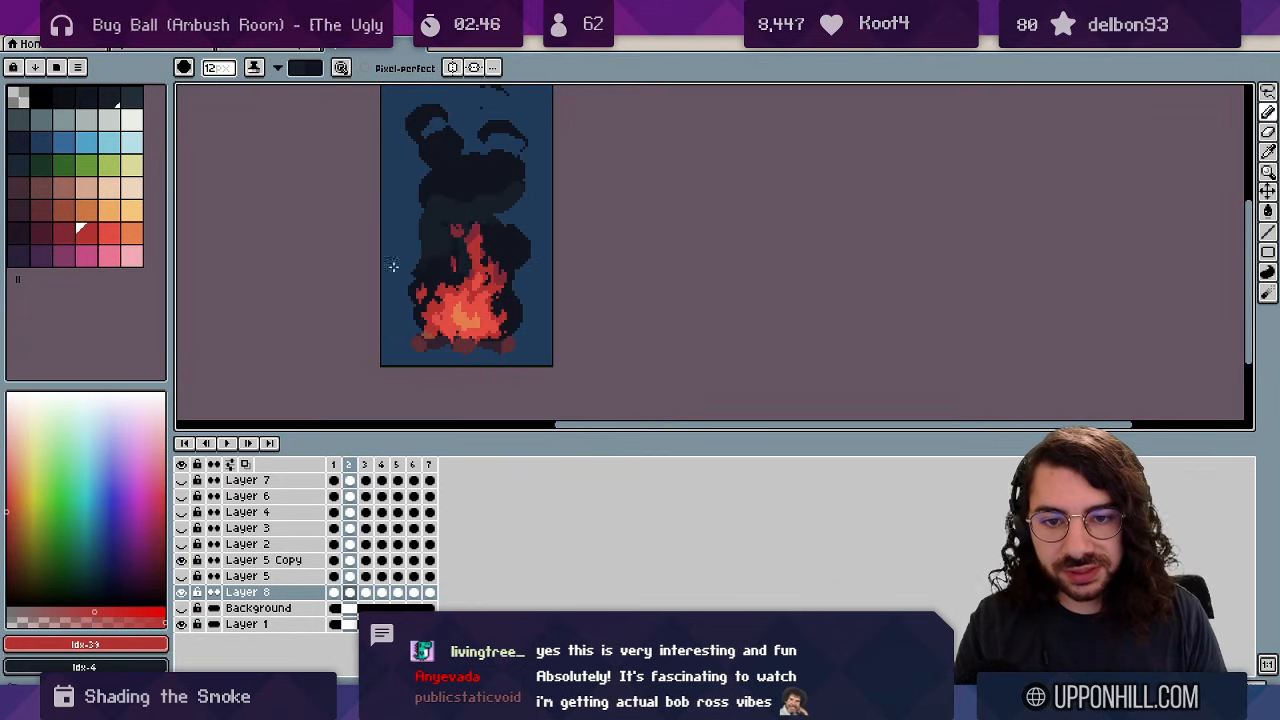
key(x)
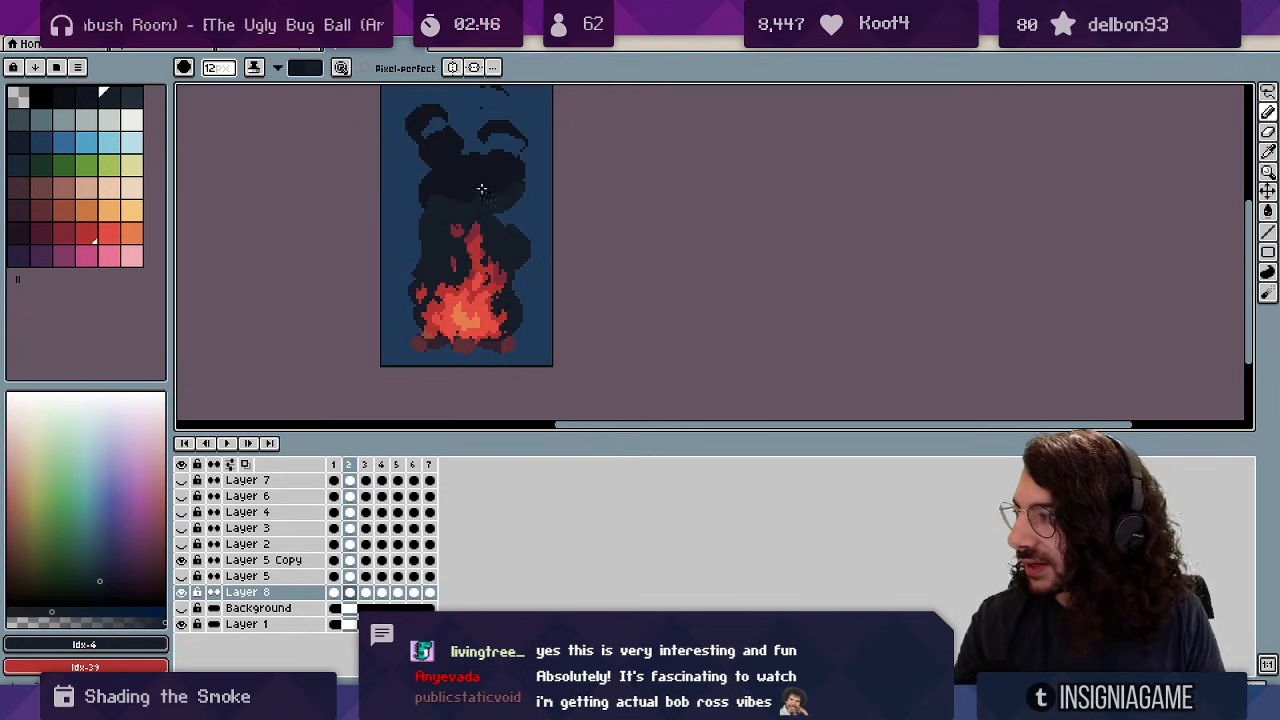
scroll(440, 196, up, 2)
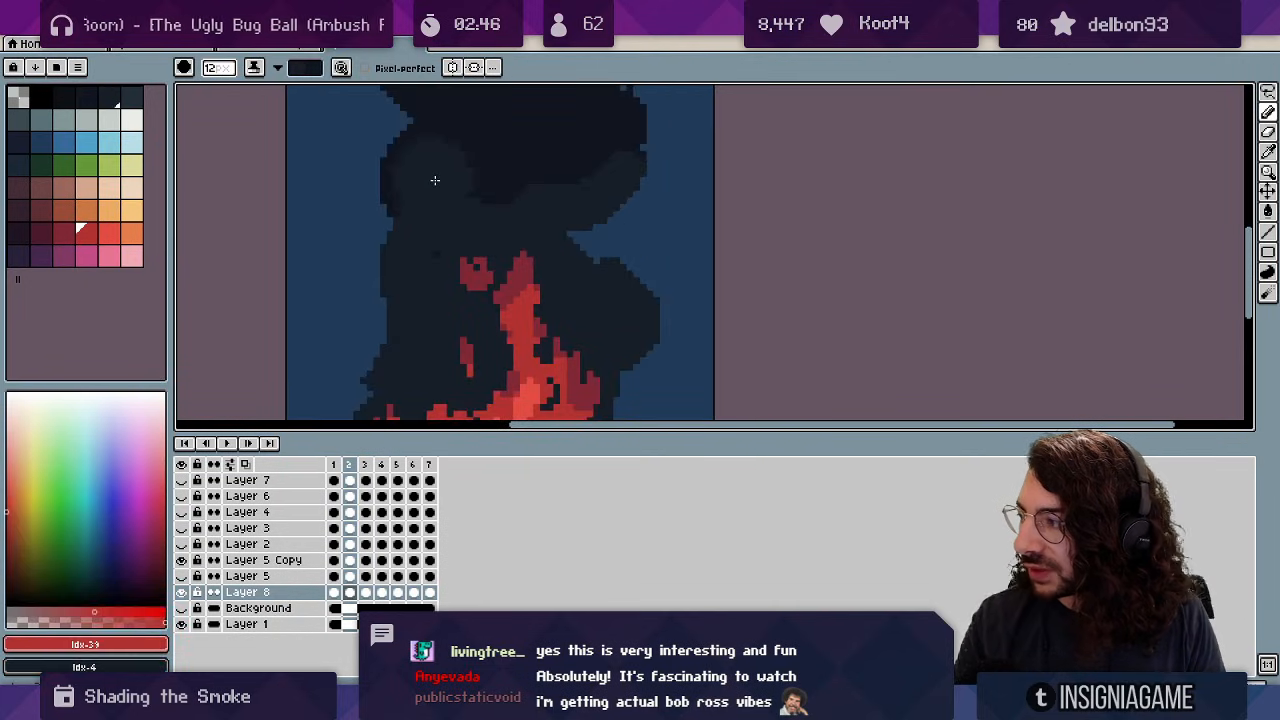
key(x)
key(x)
mouse_move(451, 212)
mouse_down()
mouse_move(480, 184)
mouse_move(409, 180)
mouse_move(520, 314)
mouse_up()
key(z)
scroll(467, 172, down, 3)
scroll(491, 236, up, 2)
Lasso a round smoke puff, pan the view around it, then clear the selection.
key(q)
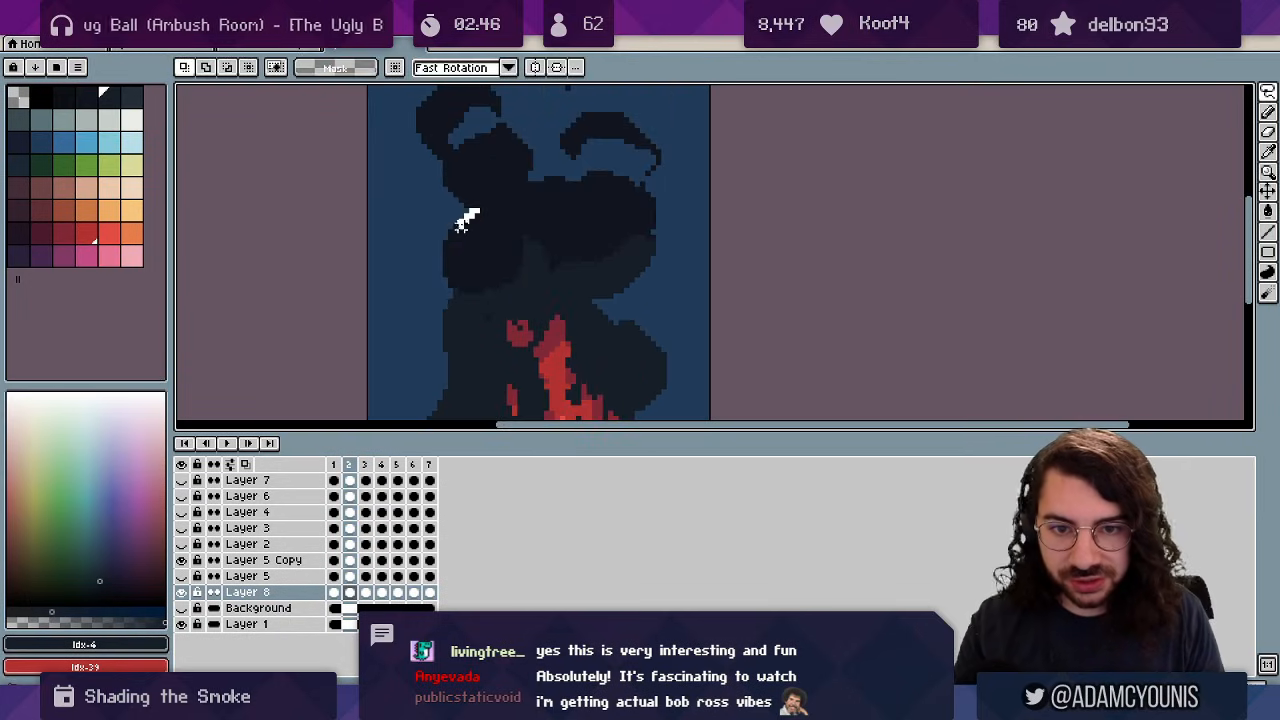
drag(508, 210, 498, 211)
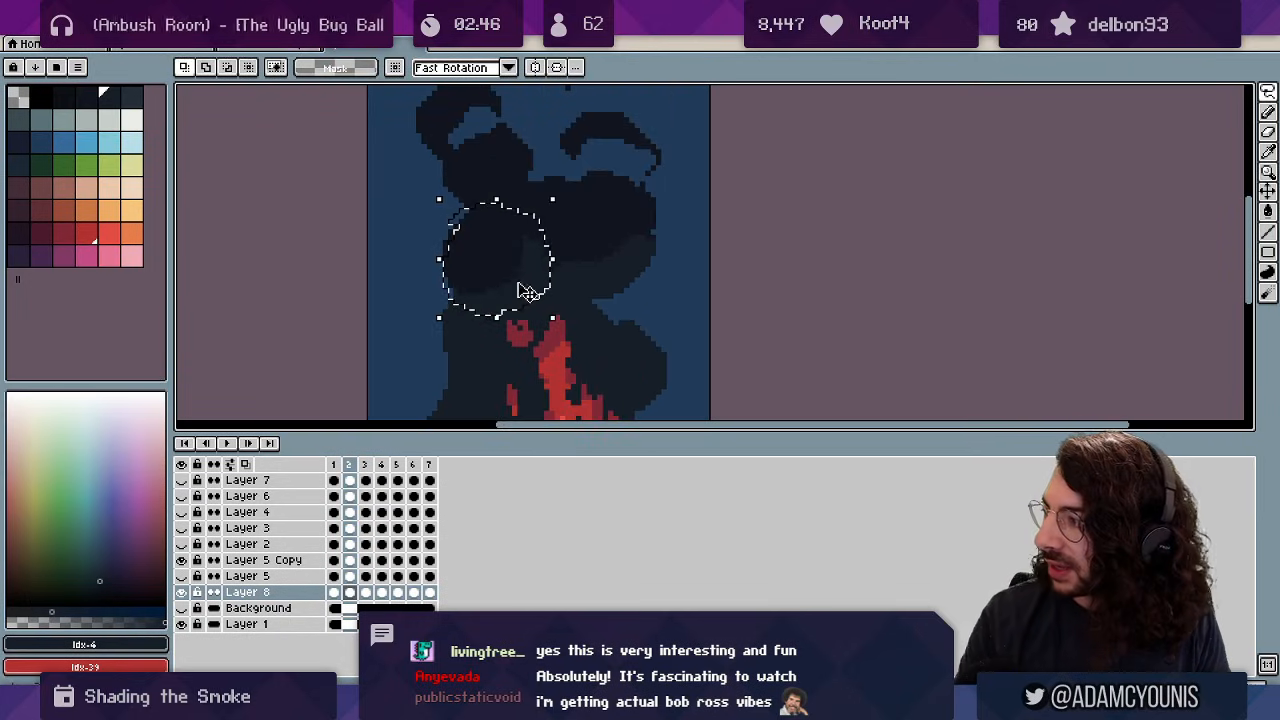
mouse_move(531, 286)
mouse_down()
mouse_move(479, 204)
mouse_move(479, 171)
mouse_up()
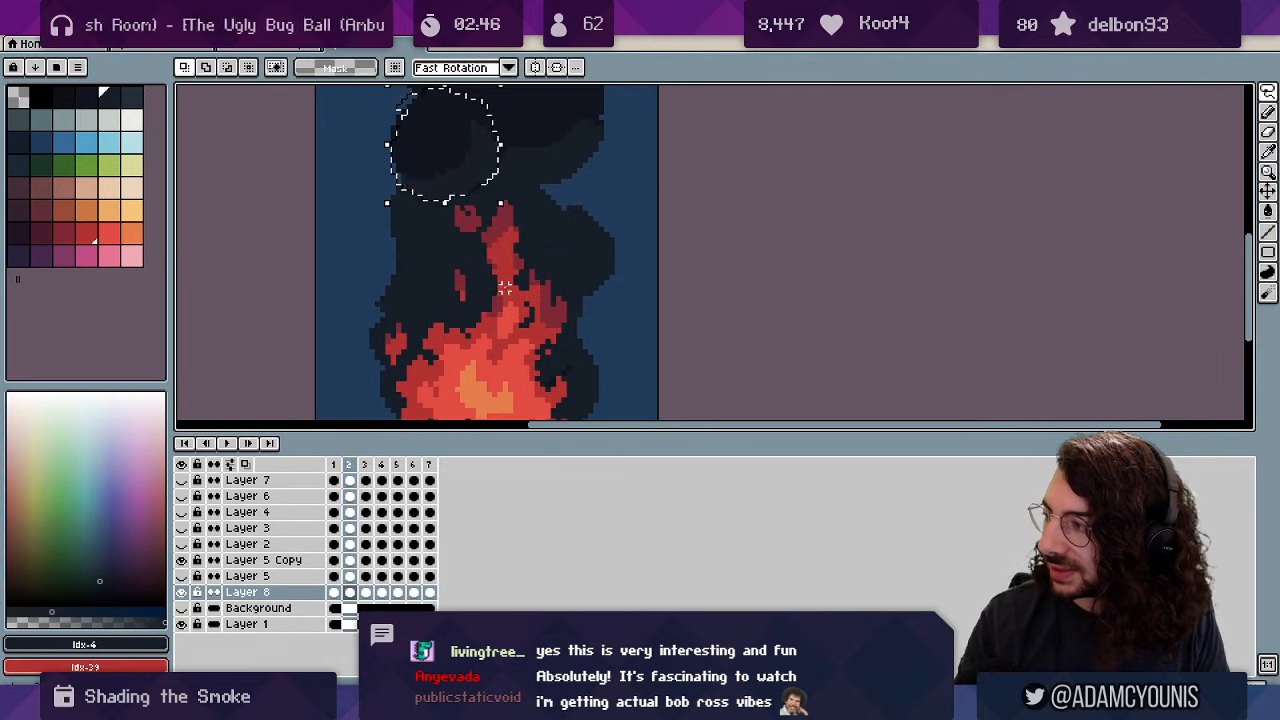
drag(516, 233, 506, 289)
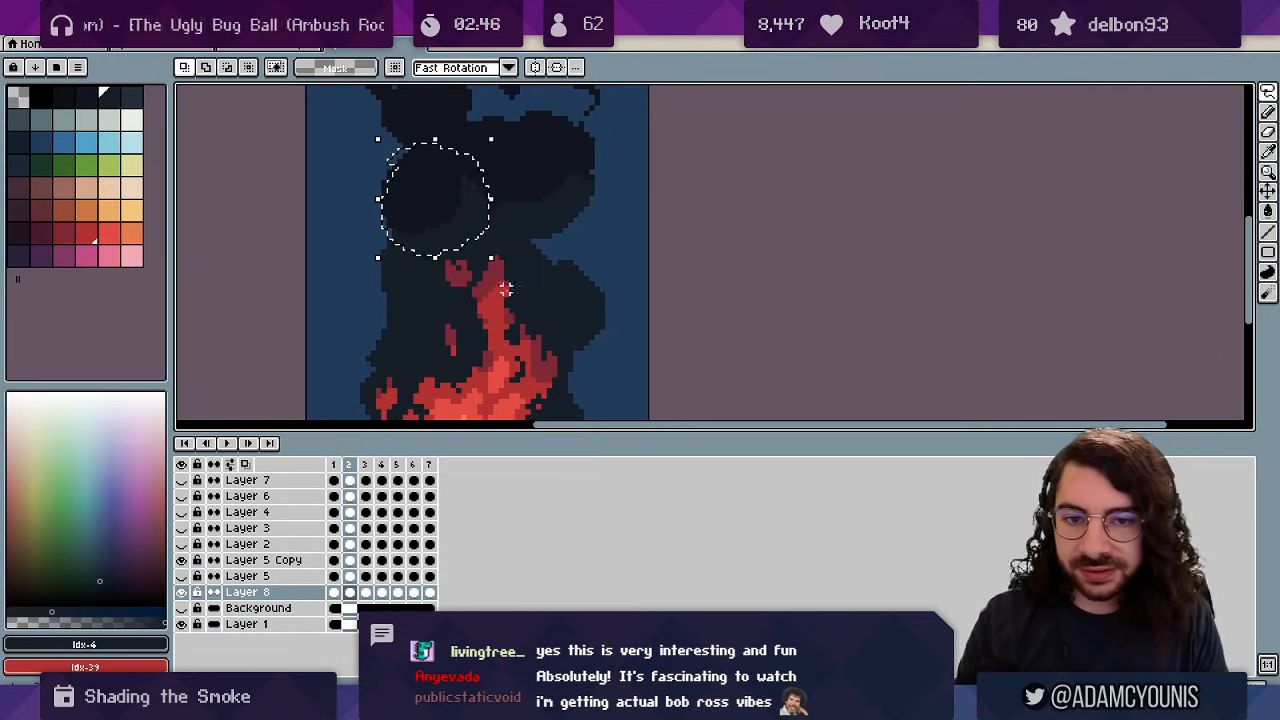
key(ctrl+d)
key(z)
scroll(494, 264, down, 2)
Step through frames 3 to 7, wrap to frame 1, and play the loop to review the smoke.
scroll(492, 262, up, 1)
key(b)
key(Right)
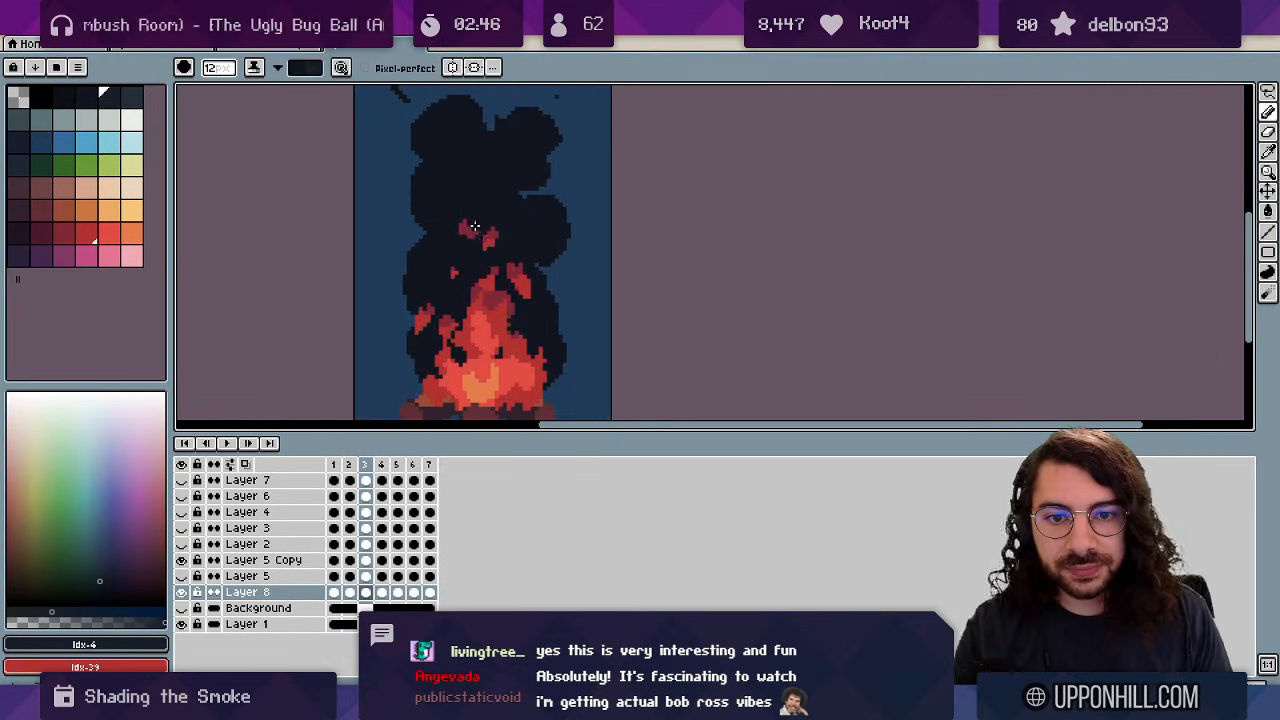
key(x)
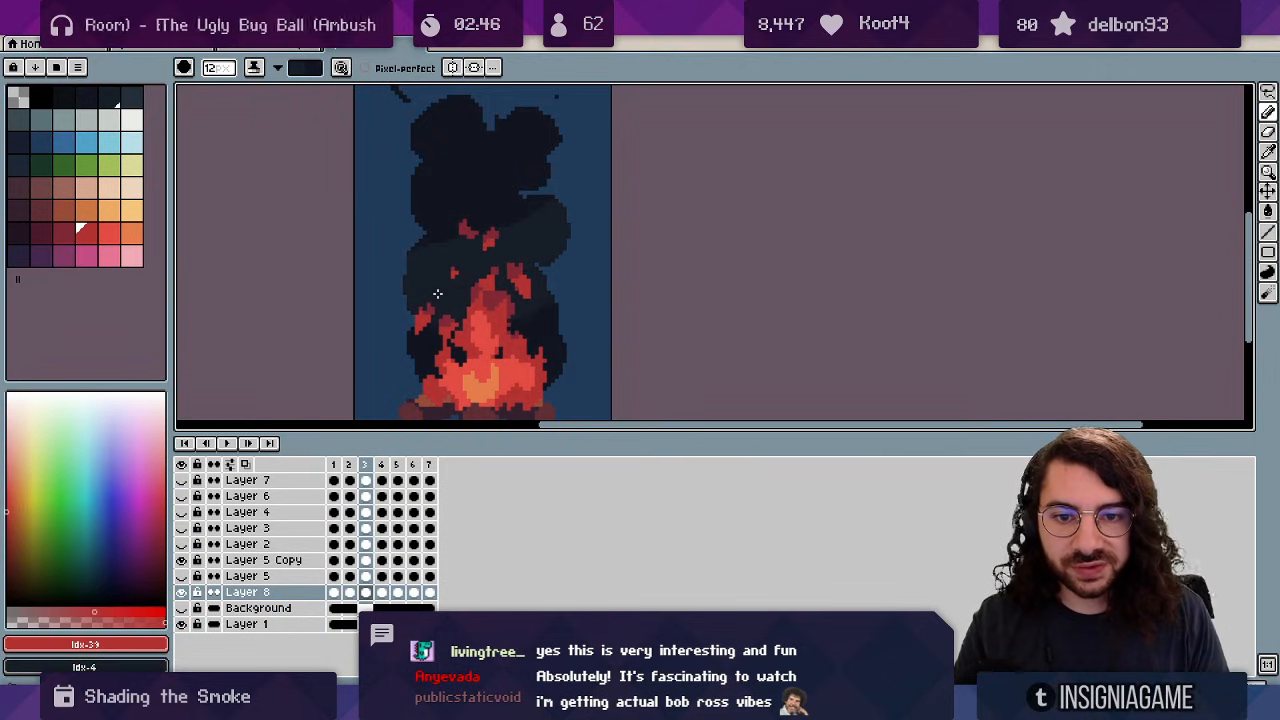
key(Right)
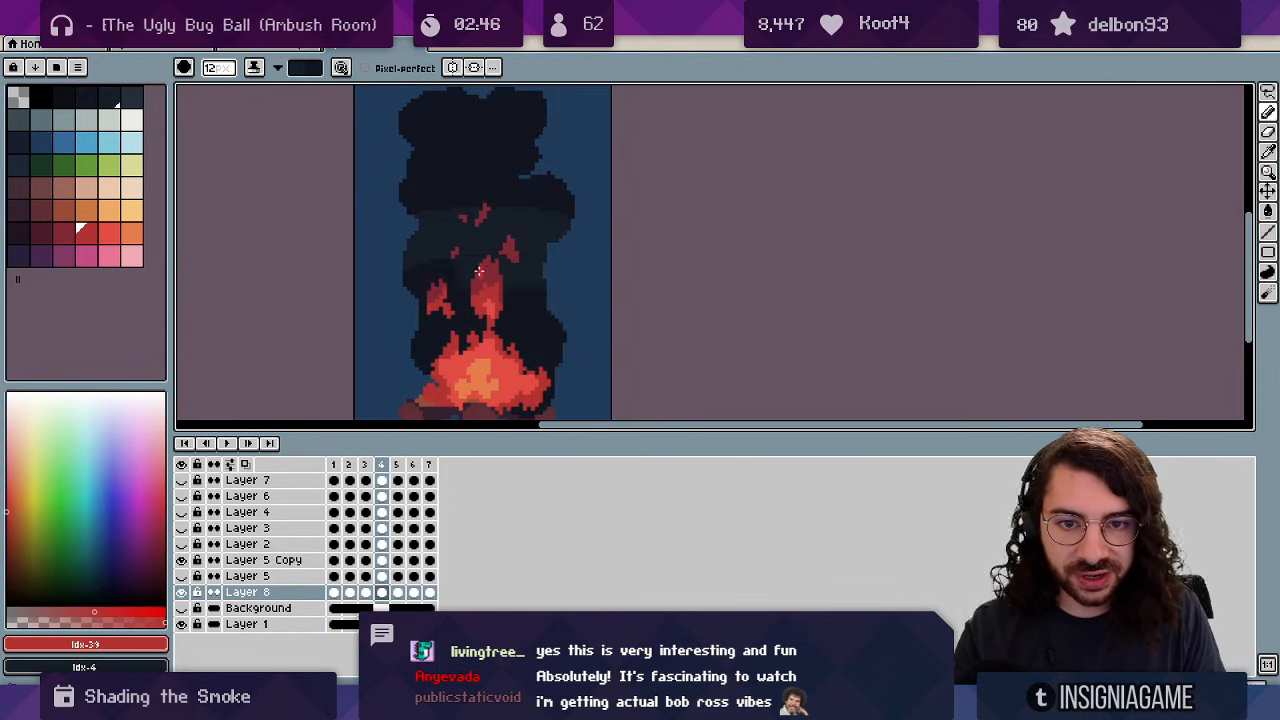
key(Right)
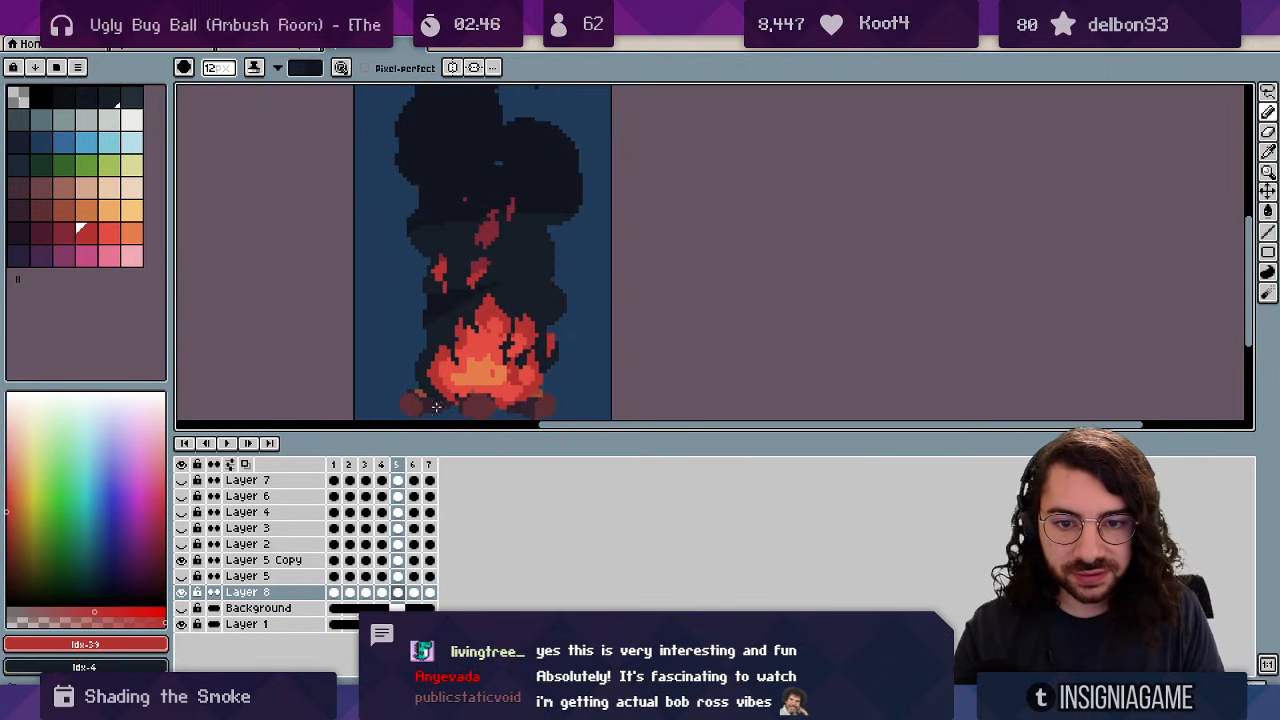
key(Right)
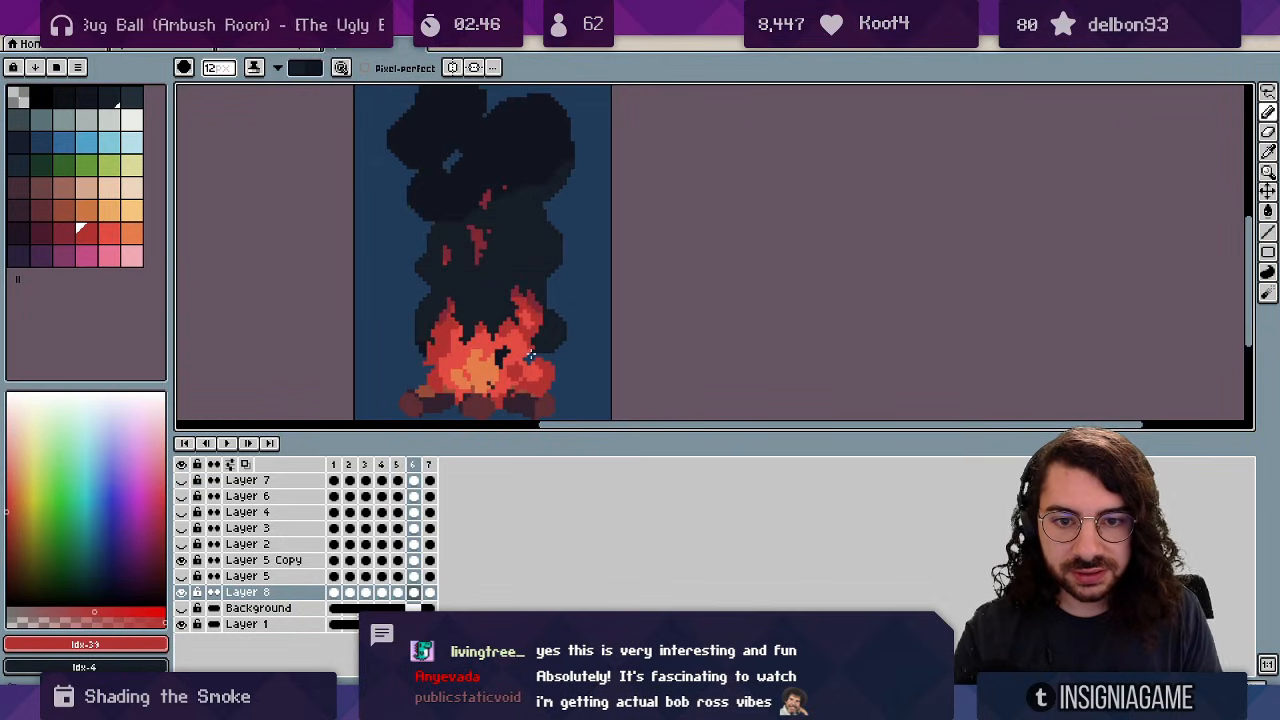
key(Right)
key(Right)
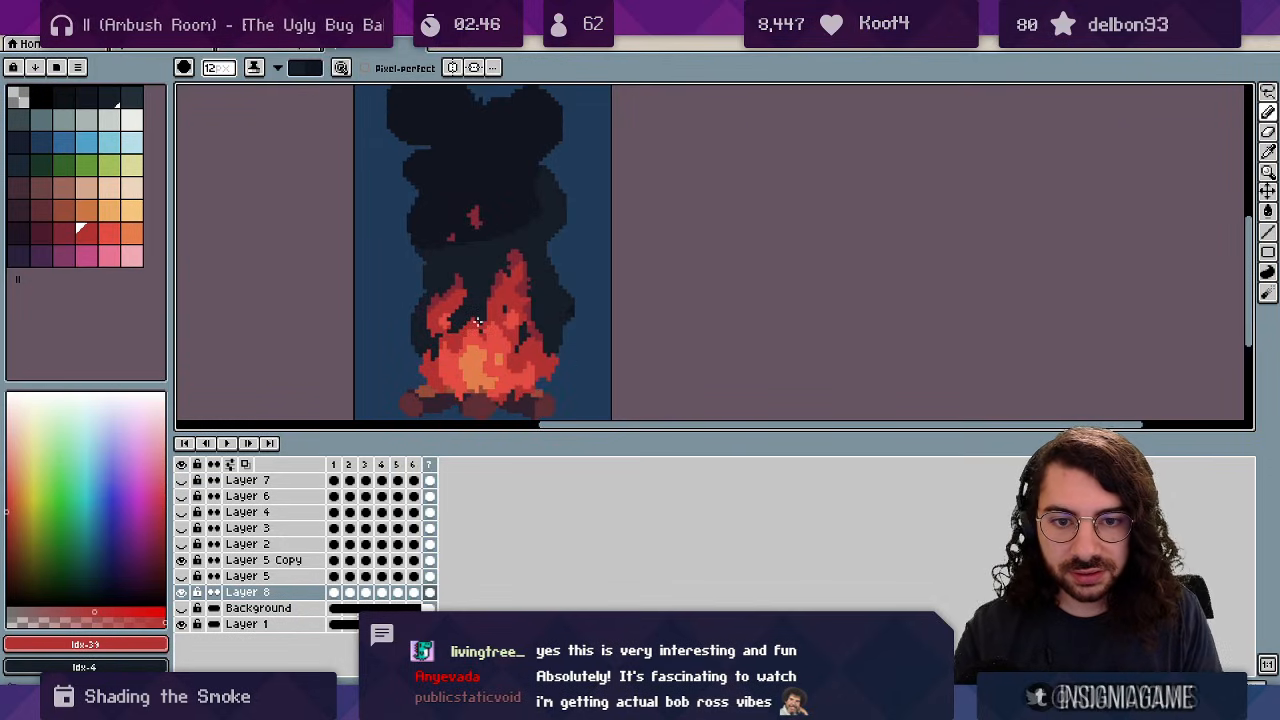
key(Return)
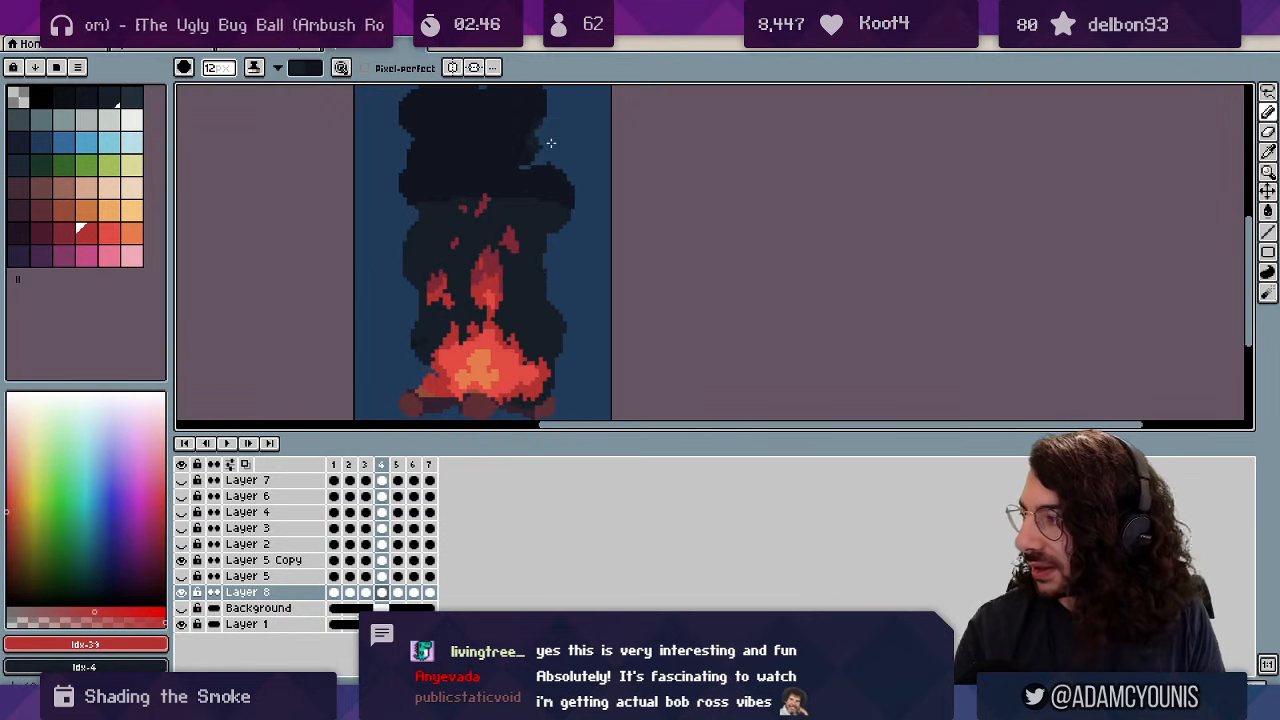
Paint a lighter stroke across the upper smoke.
key(x)
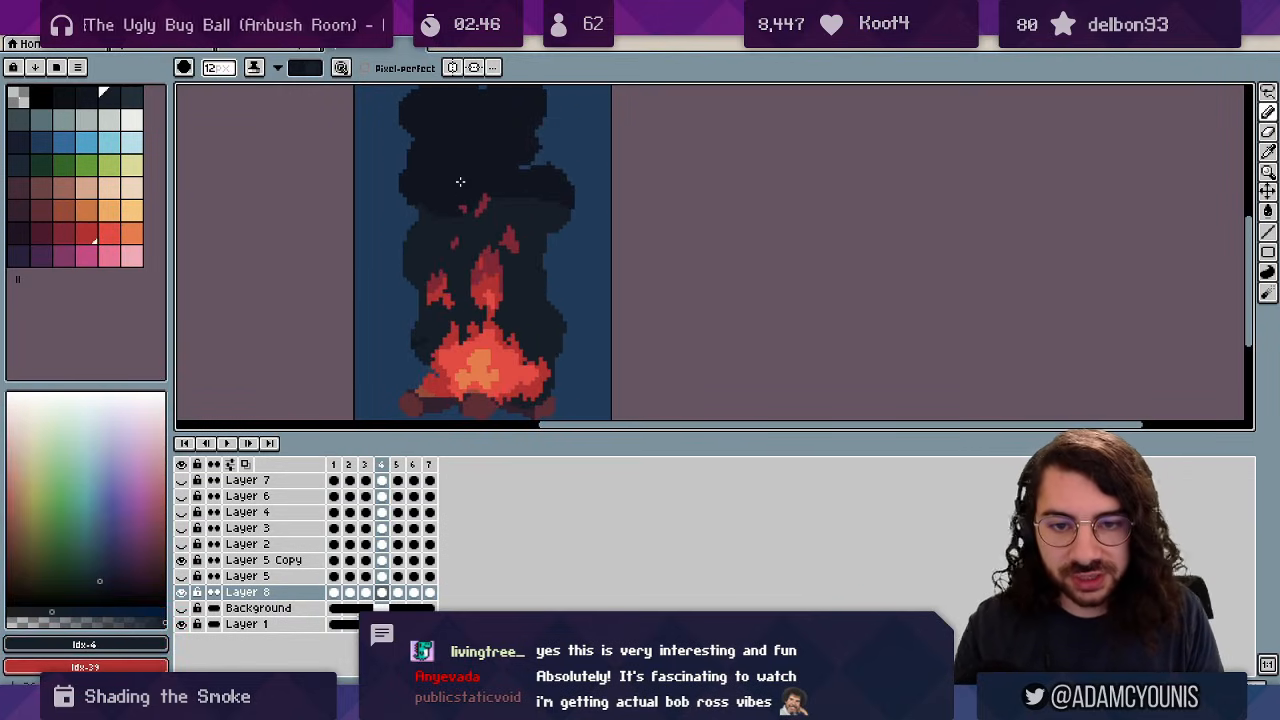
key(z)
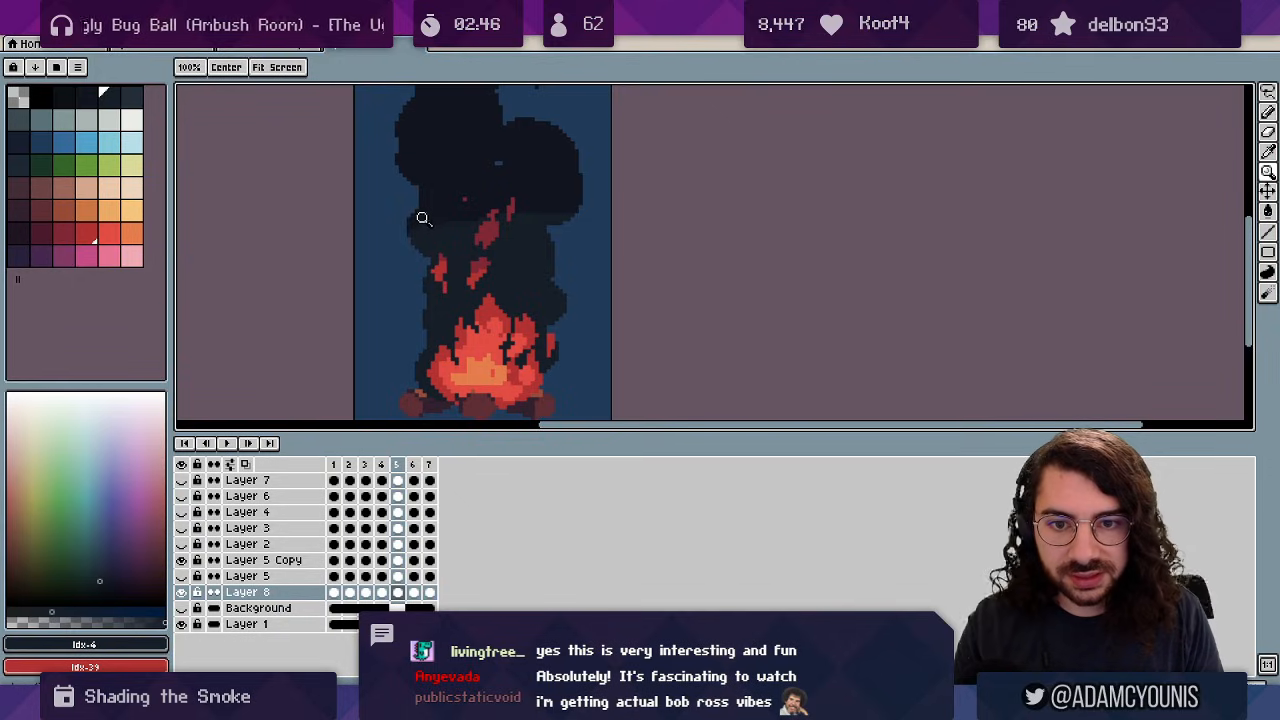
key(b)
key(x)
drag(430, 224, 490, 204)
key(x)
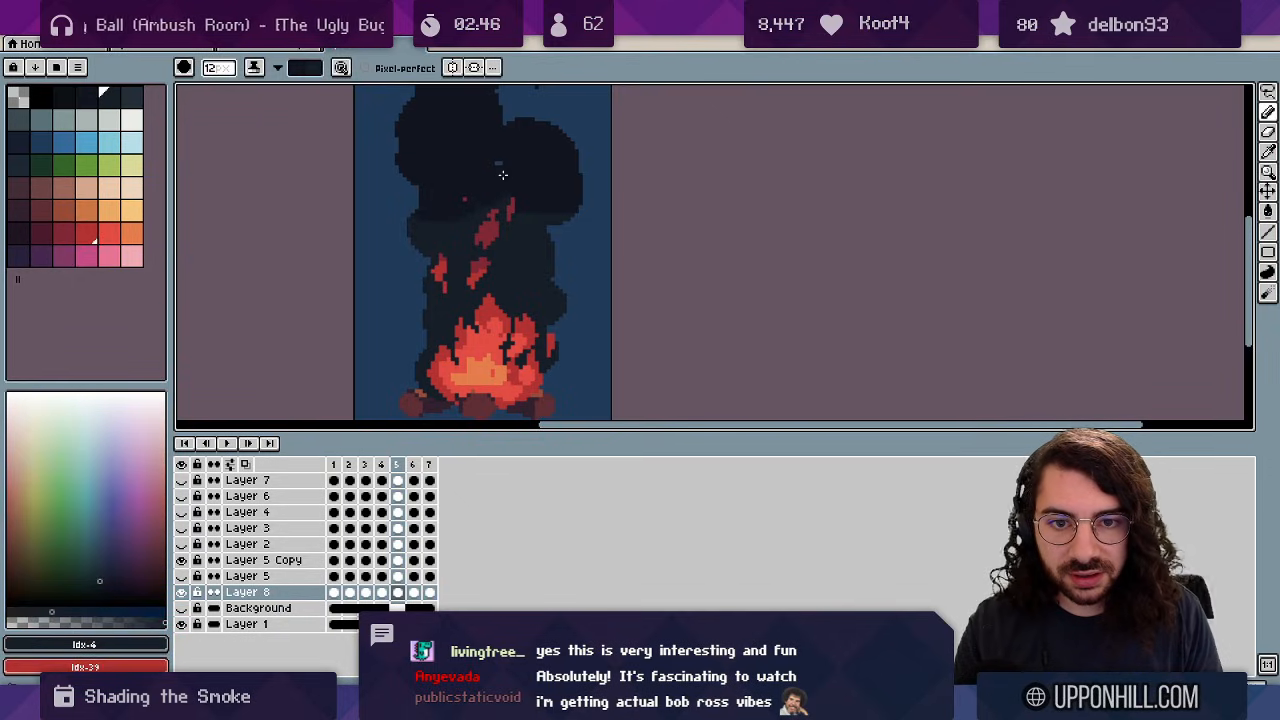
Step through frames 6 and 7 and around to frame 3 to compare the smoke.
key(.)
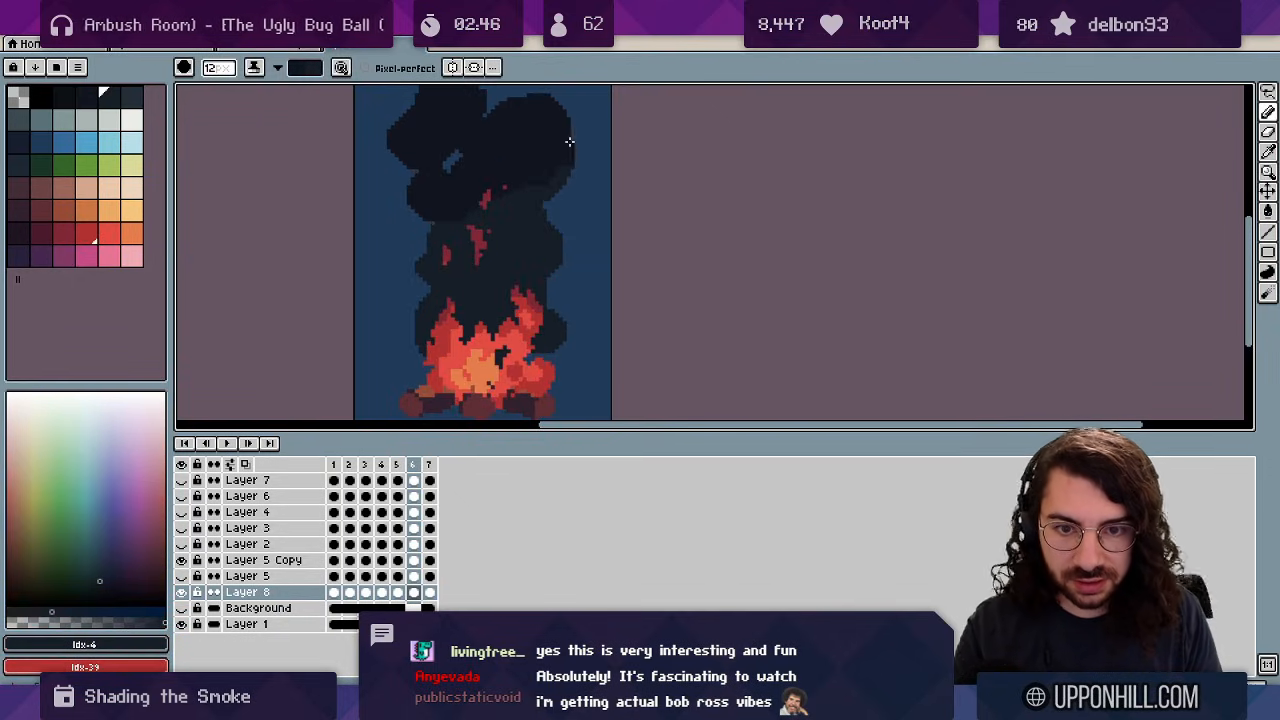
key(x)
key(x)
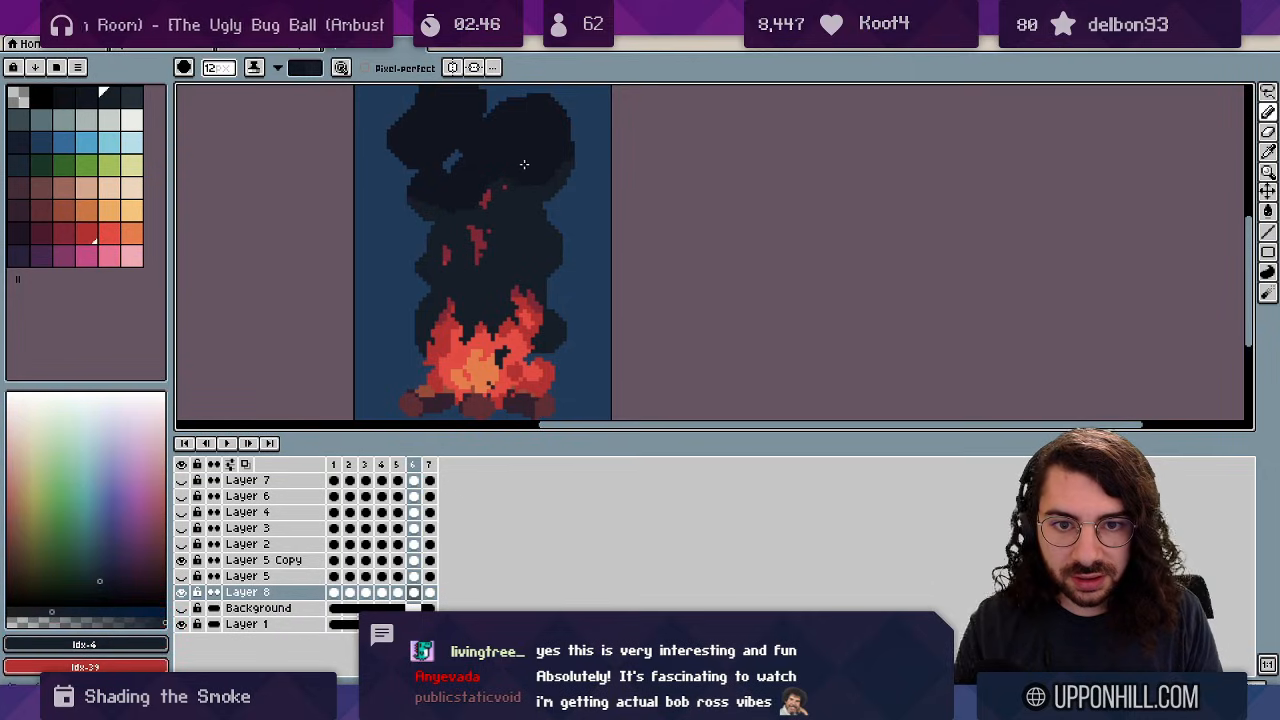
key(.)
key(x)
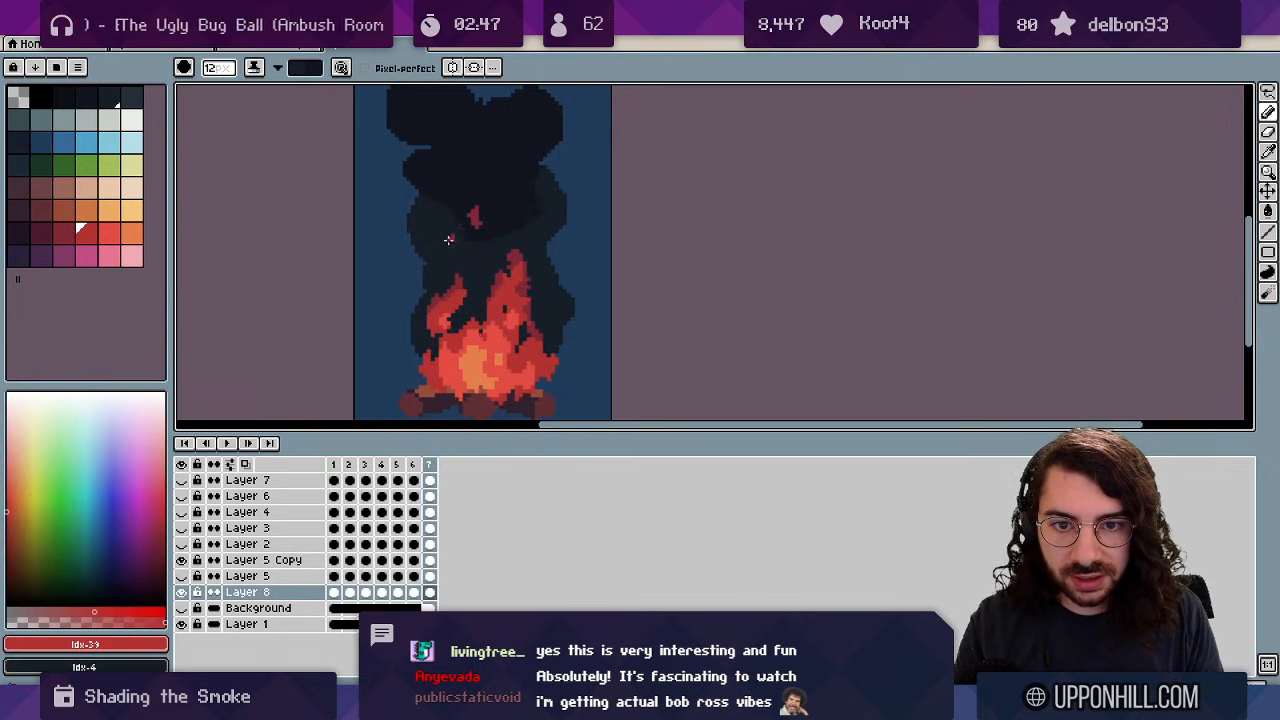
key(x)
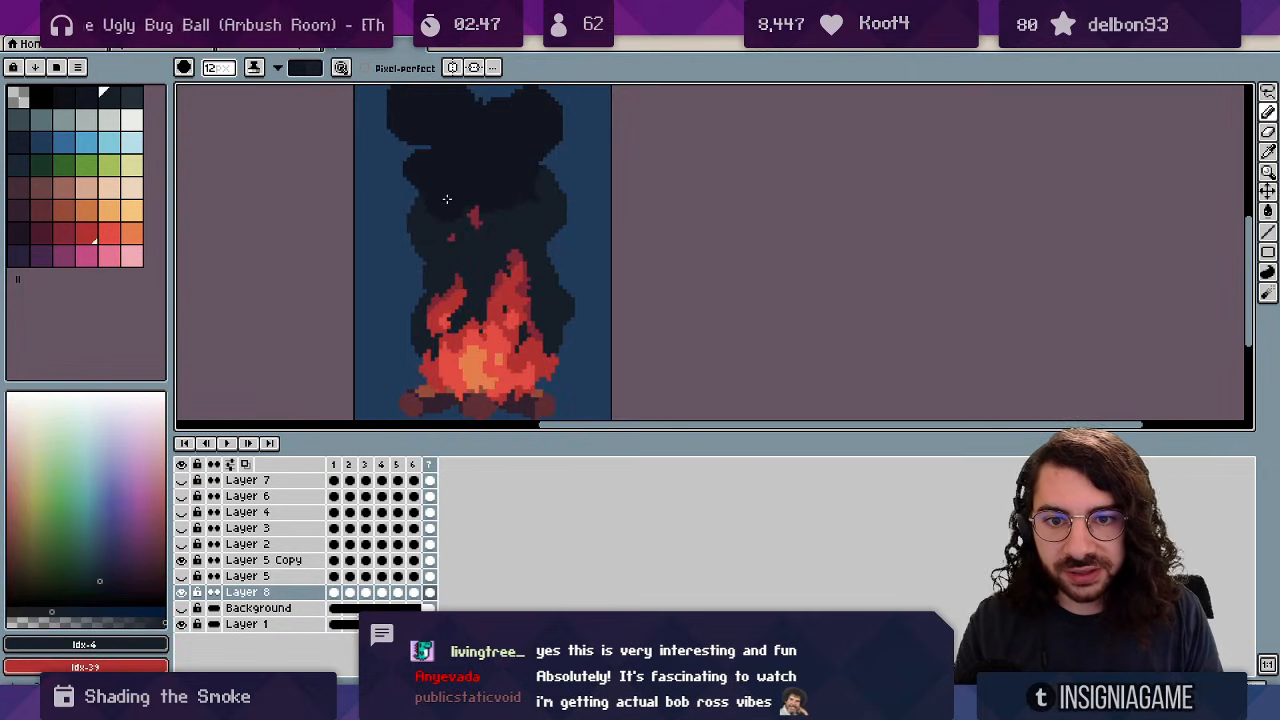
key(.)
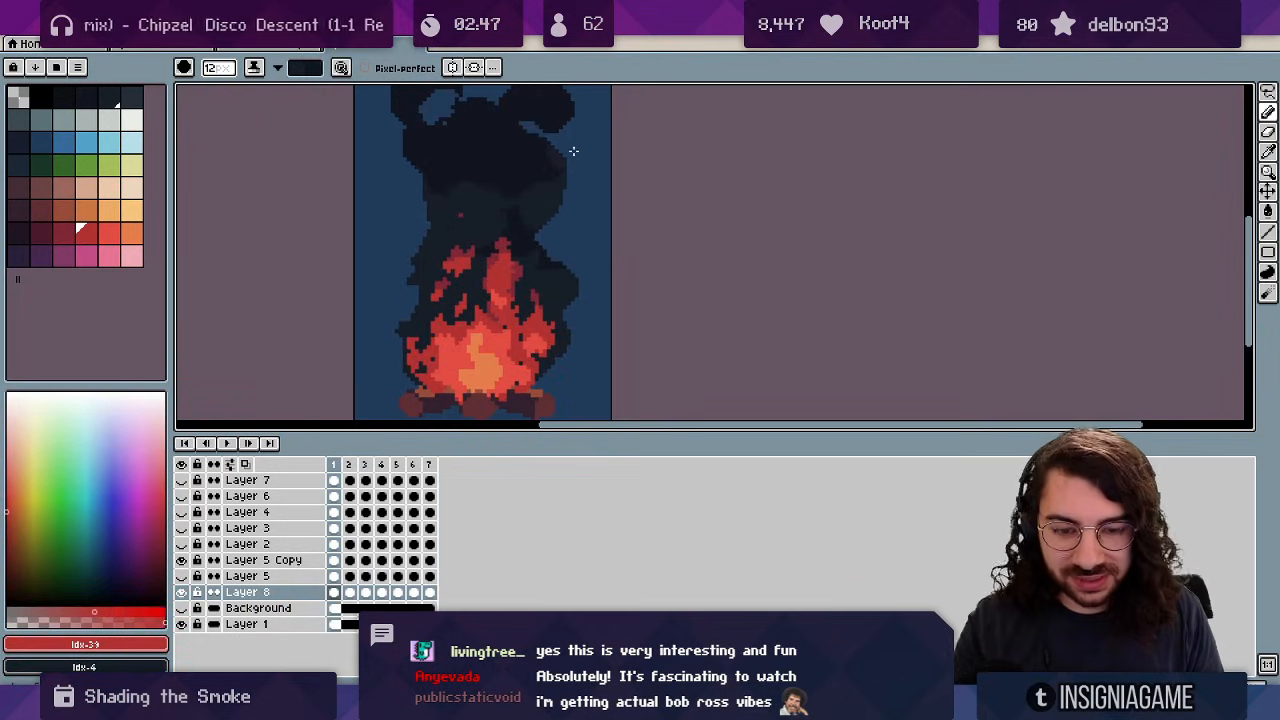
key(Right)
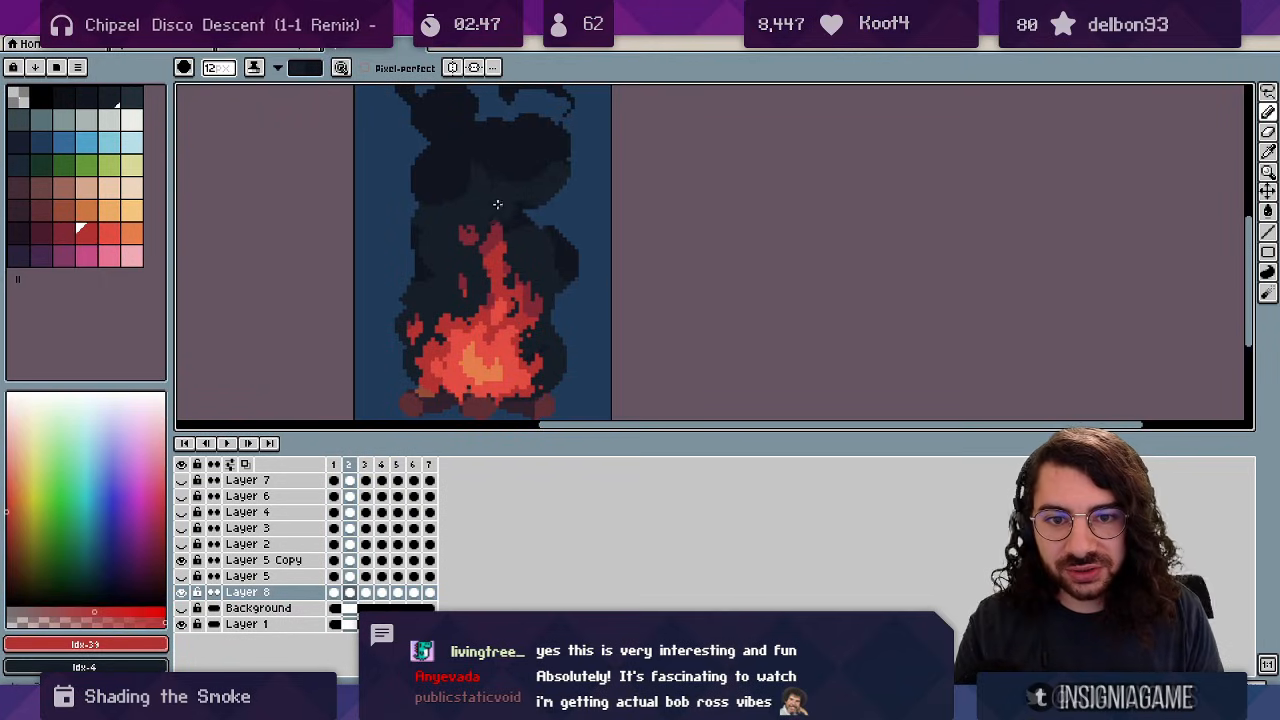
key(Right)
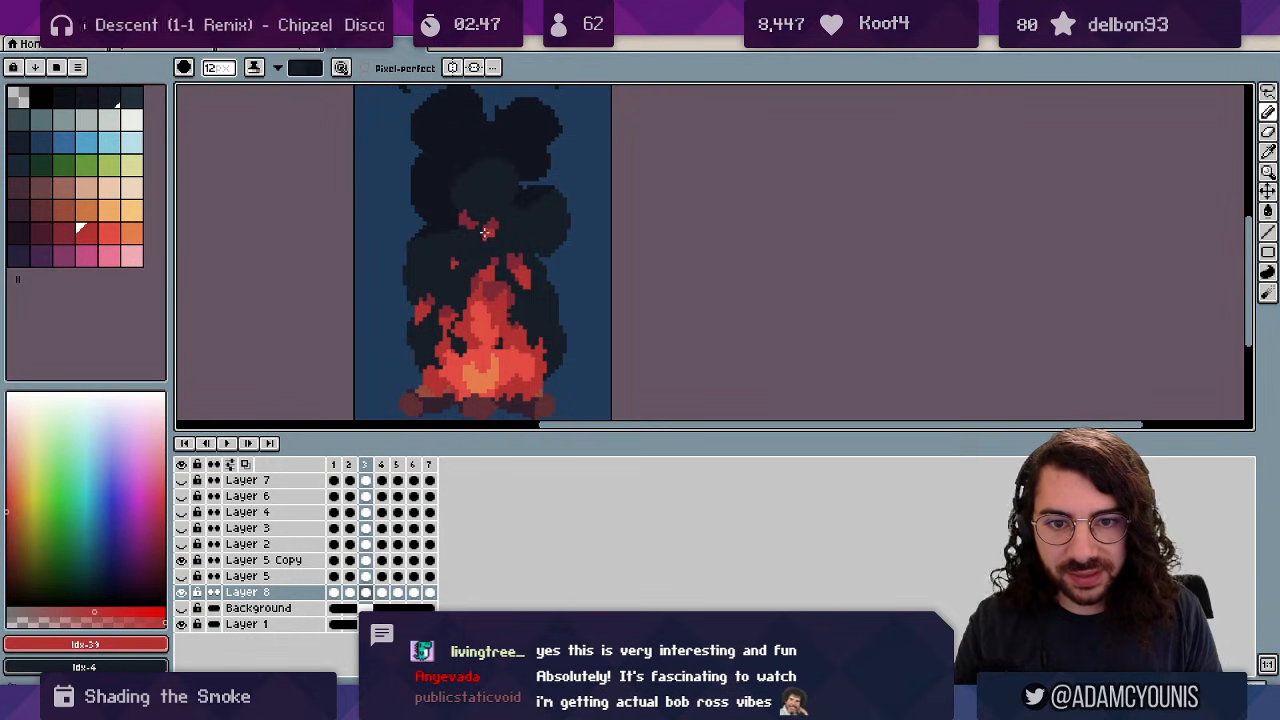
Paint lighter round patches into the smoke on frames 5 and 6.
key(x)
key(Right)
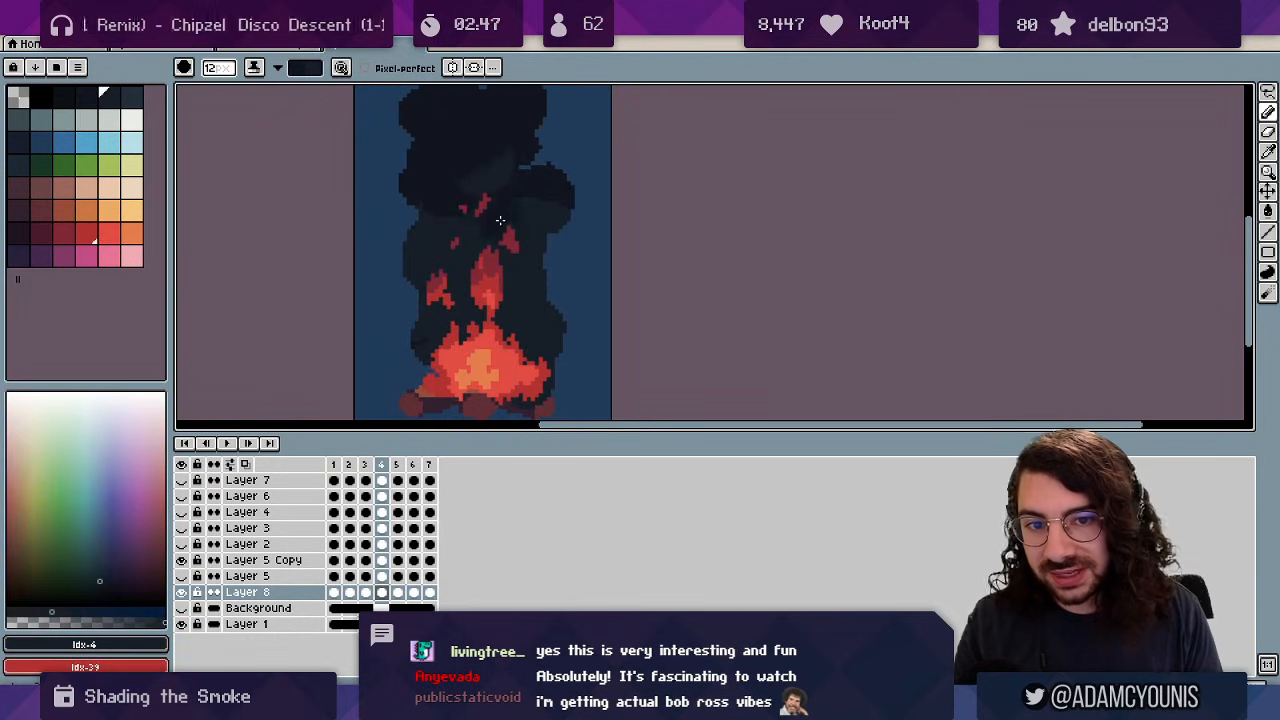
key(x)
key(x)
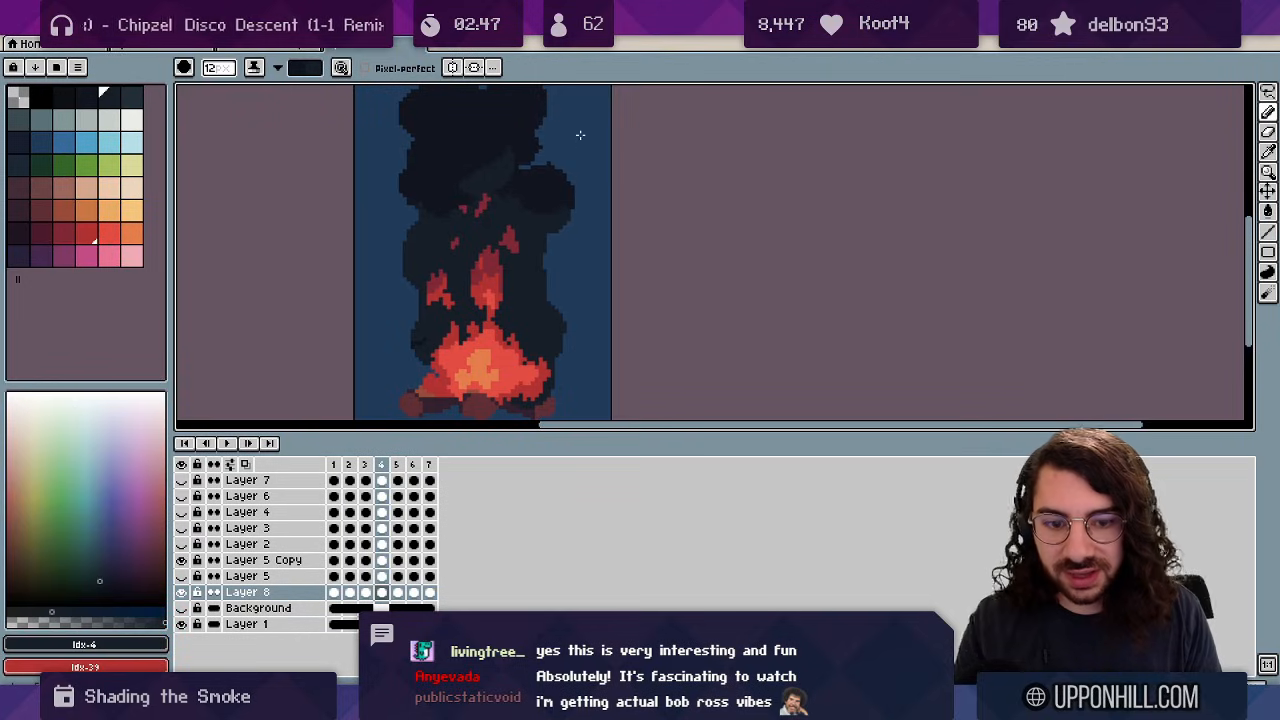
key(Right)
drag(480, 170, 487, 162)
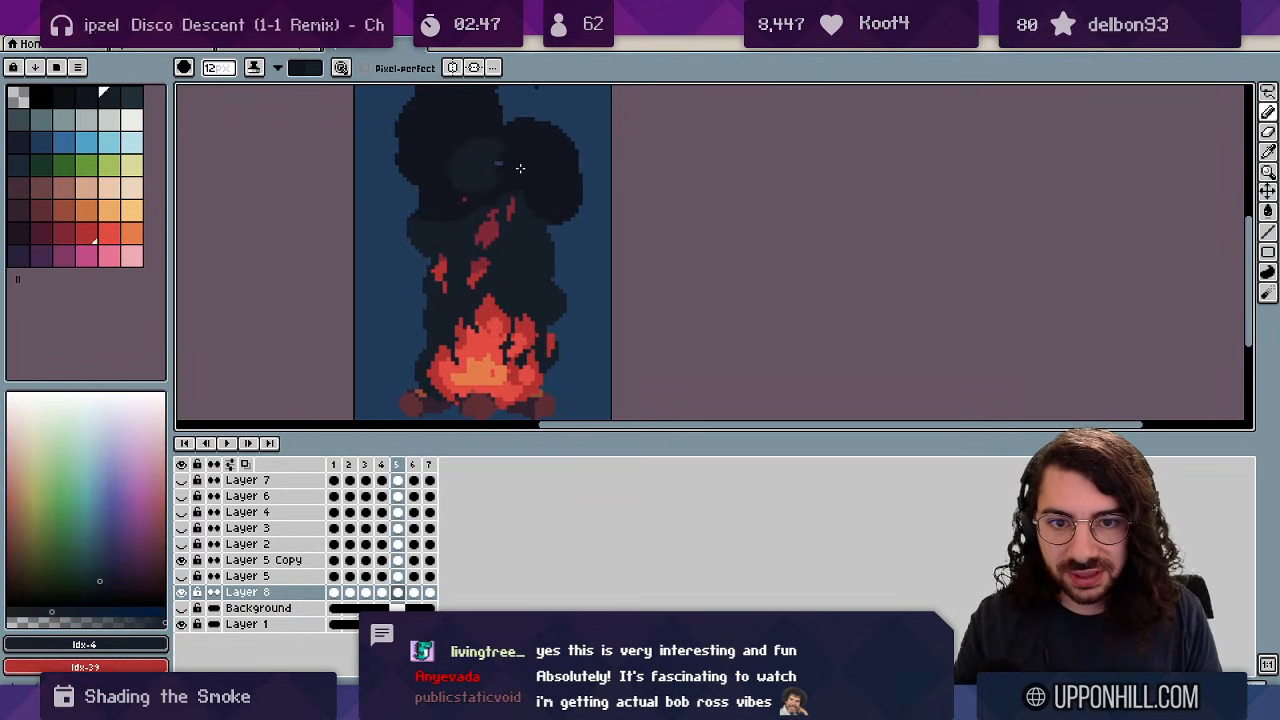
key(Right)
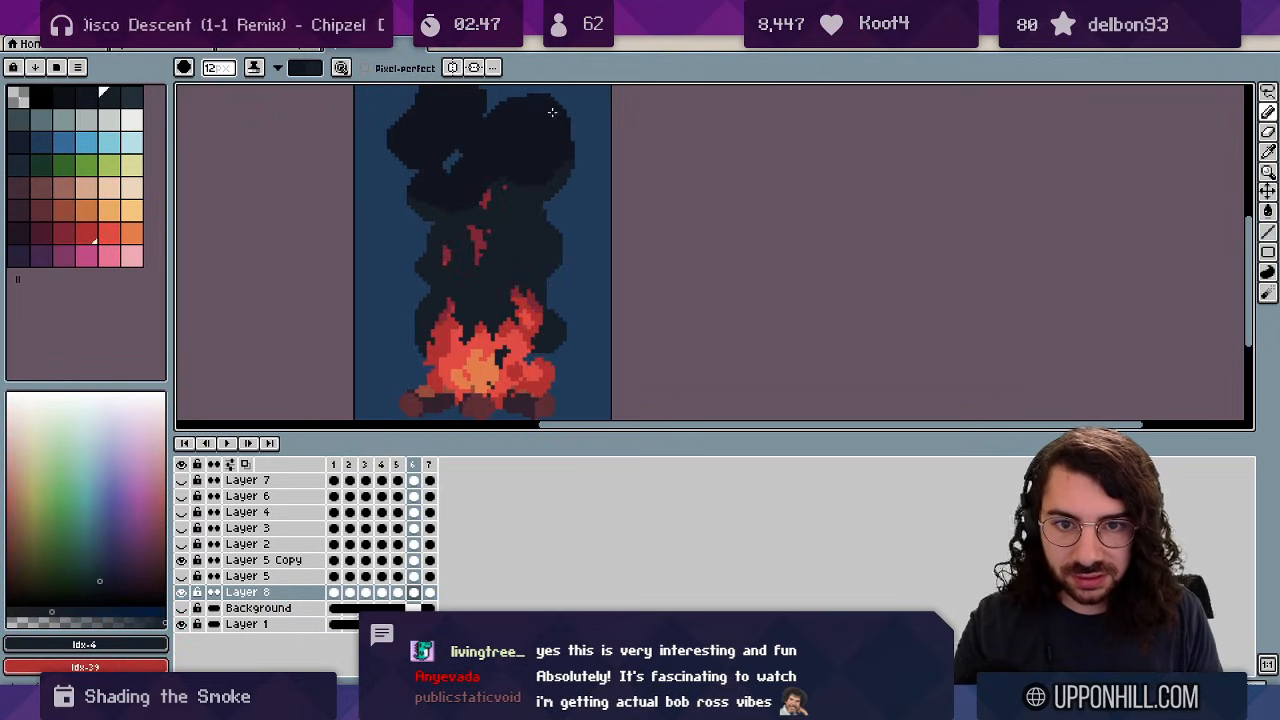
drag(463, 160, 457, 140)
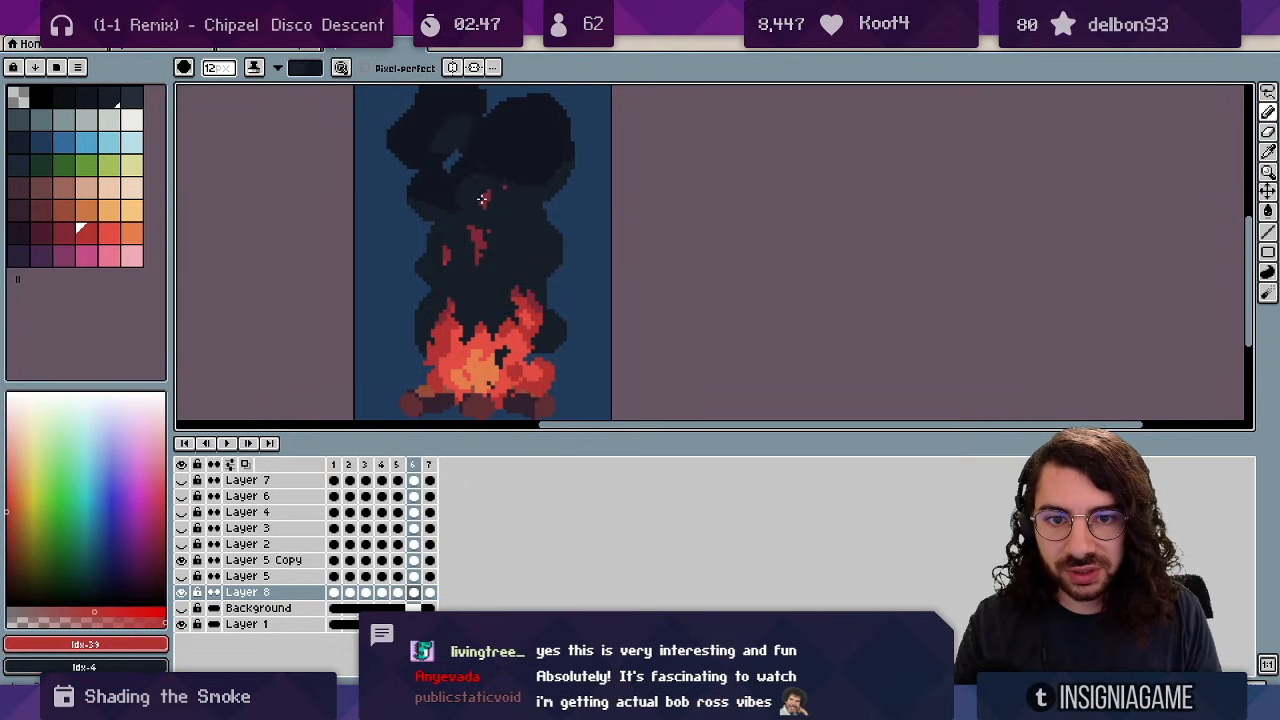
Shrink the brush from 12 to 8 pixels and play the animation preview.
key(x)
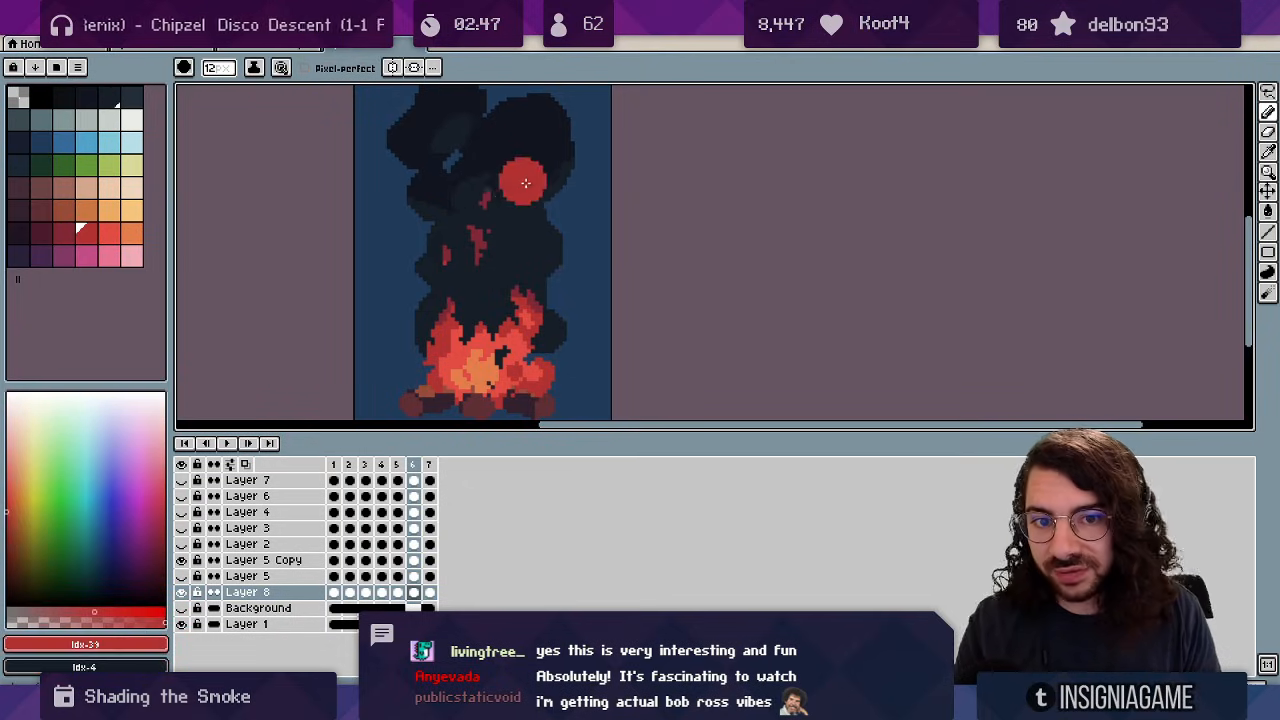
key(minus)
key(minus)
key(minus)
key(minus)
key(x)
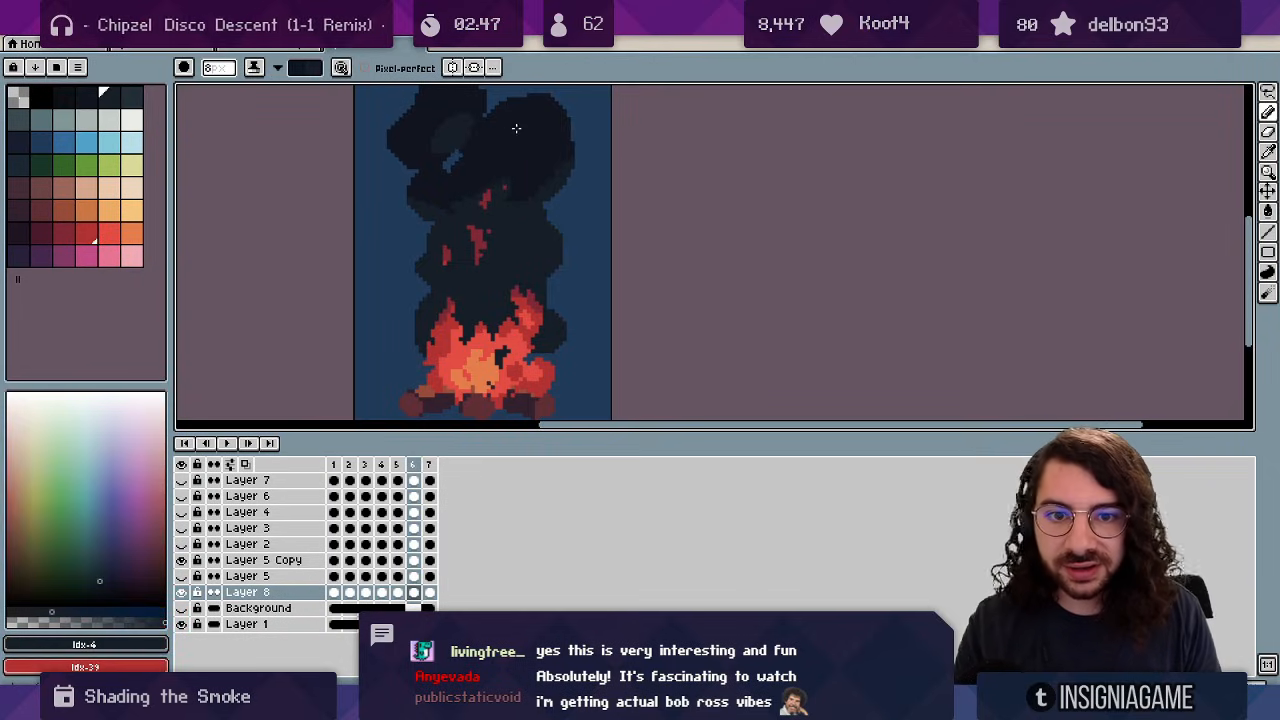
key(Return)
Zoom back in and set up a 12-pixel Pencil with the lighter smoke colour Idx-5.
key(z)
scroll(492, 252, down, 2)
click(492, 245)
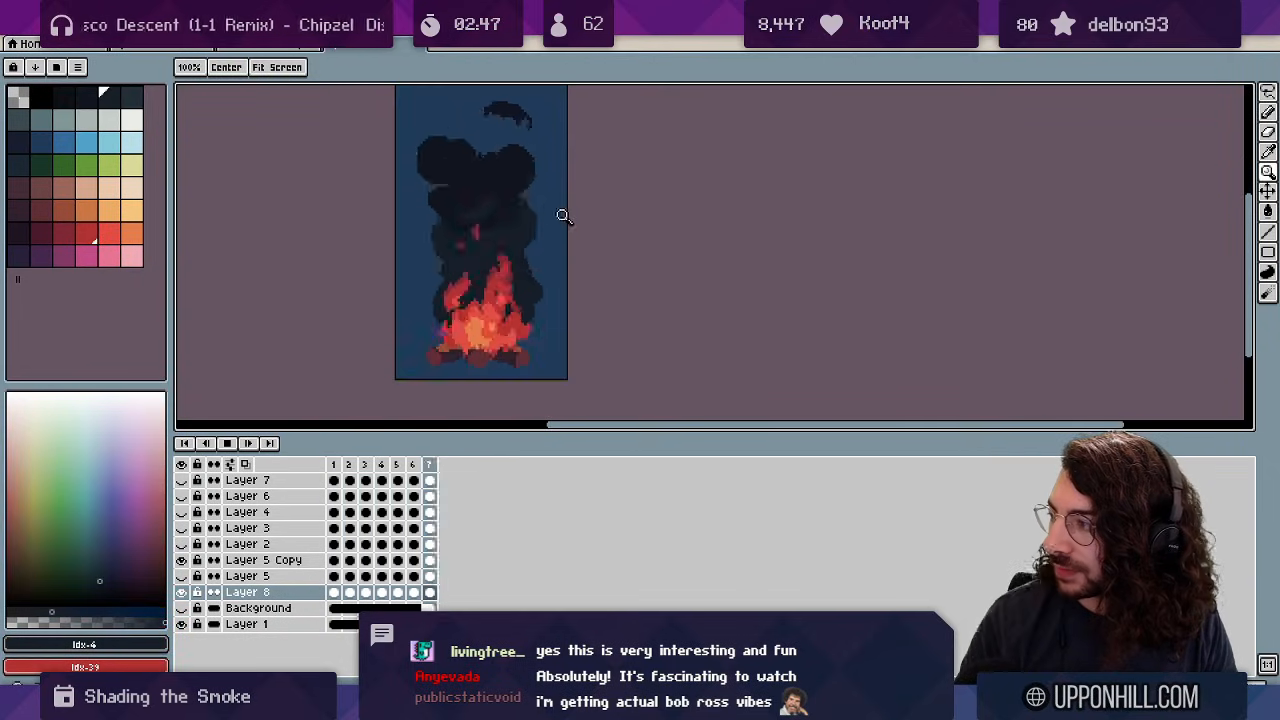
click(1267, 191)
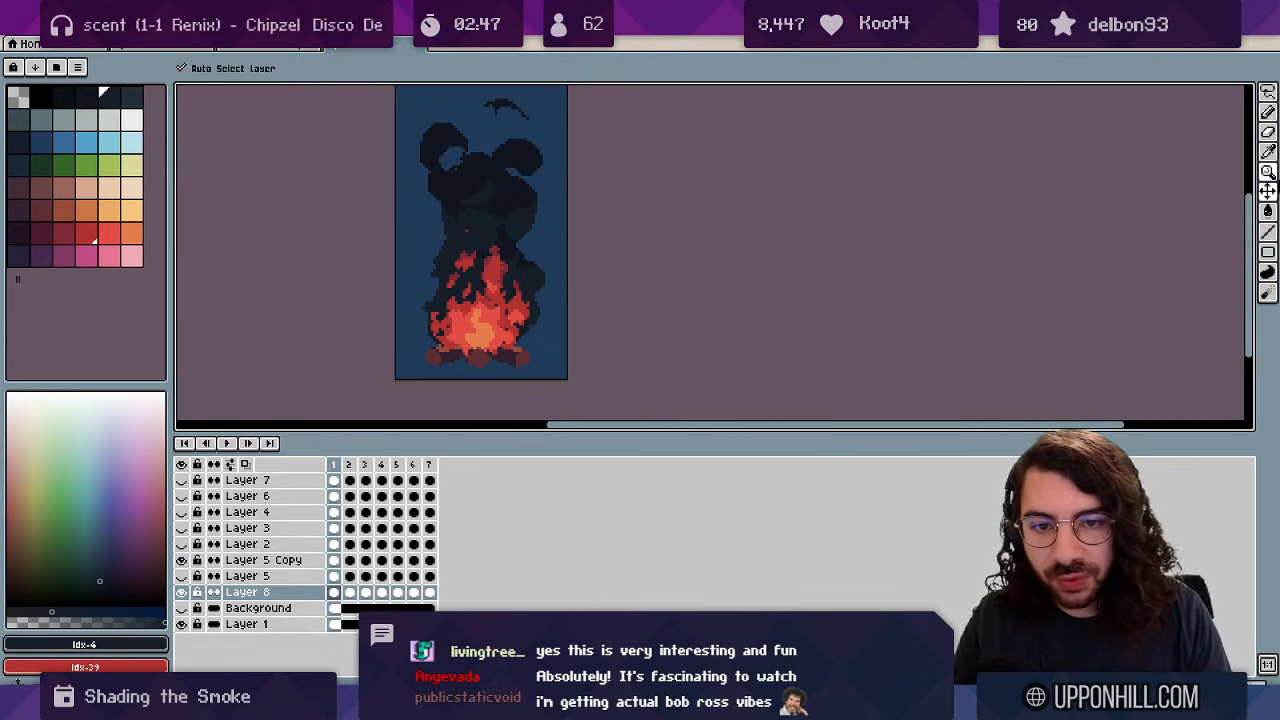
drag(111, 103, 130, 99)
key(b)
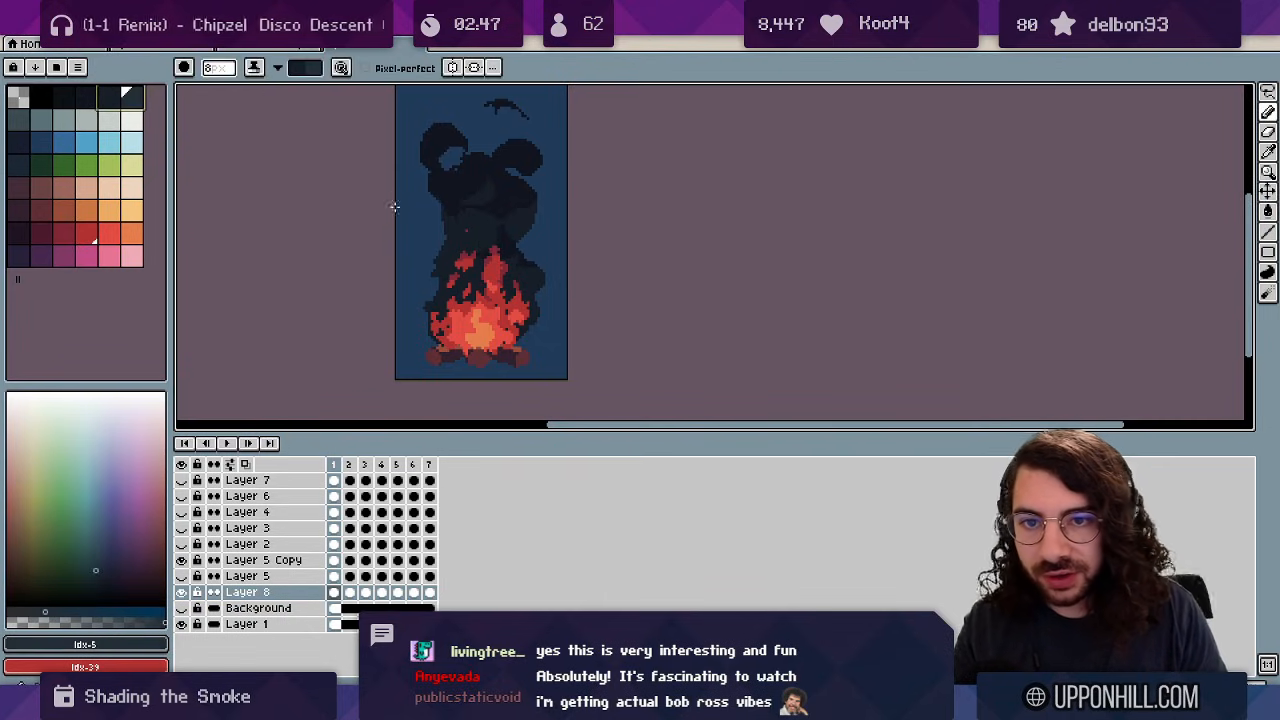
key(plus)
key(plus)
key(plus)
key(plus)
key(x)
Lighten the smoke hugging the lower flames in frames 6, 7 and 1.
mouse_move(525, 327)
mouse_down()
mouse_move(446, 286)
mouse_move(438, 344)
mouse_up()
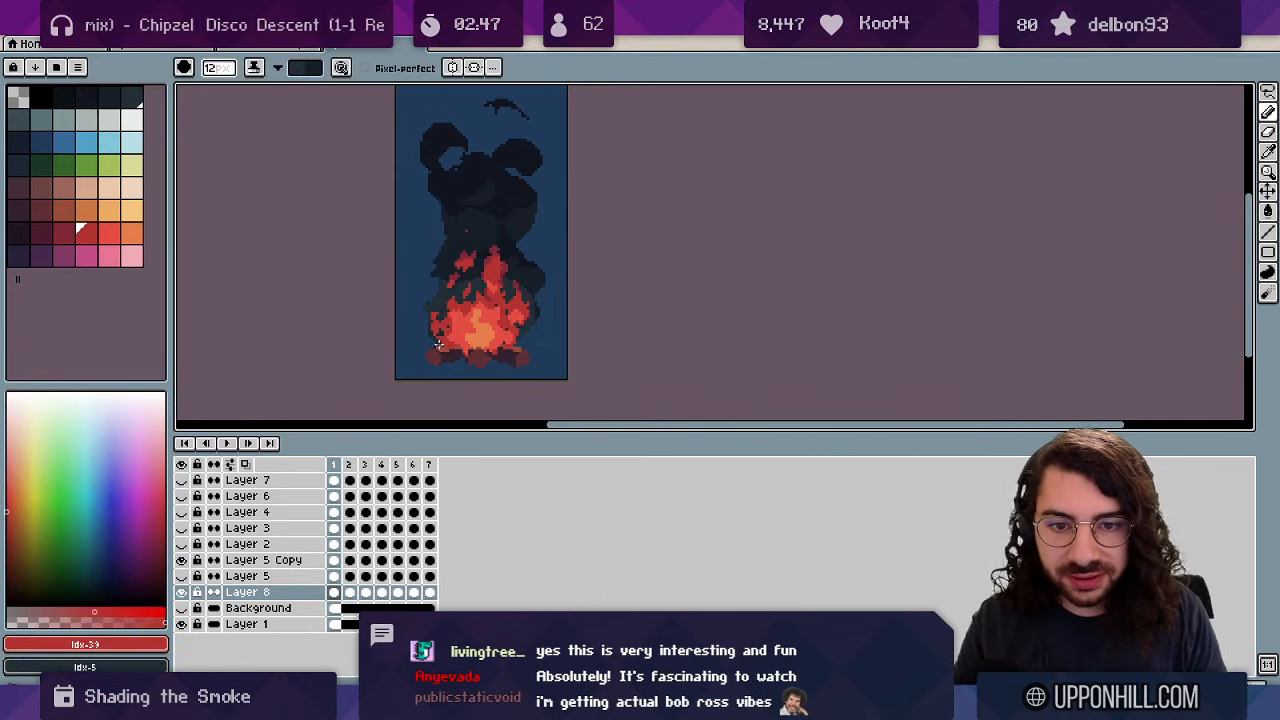
drag(537, 294, 520, 266)
key(Left)
key(Left)
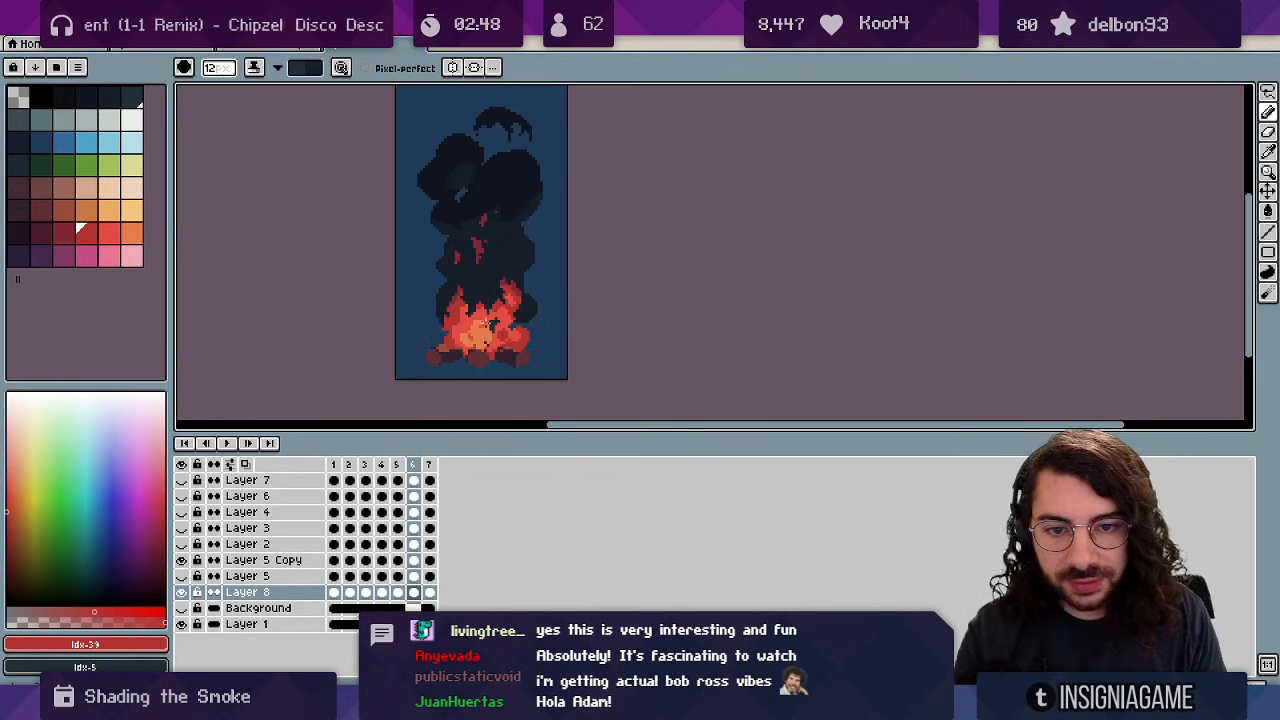
key(Right)
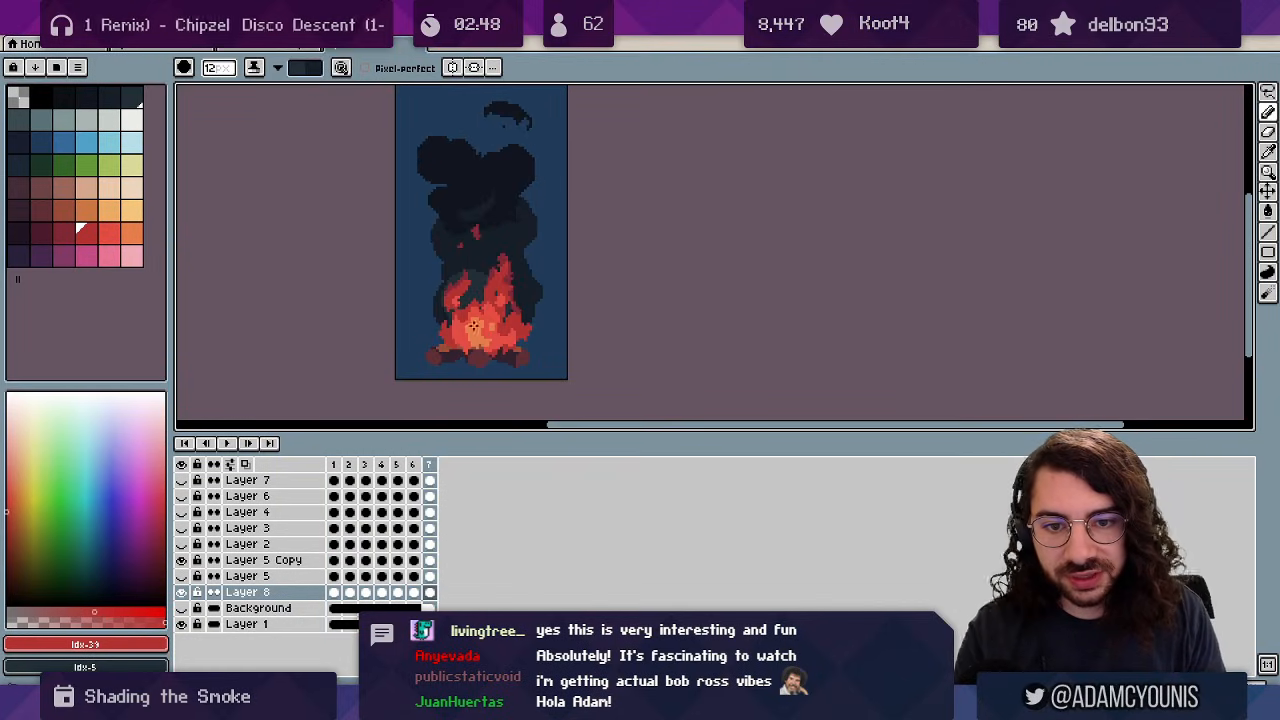
drag(442, 318, 518, 313)
key(Right)
click(470, 274)
Preview the looping animation, then choose the dark red glow colour.
key(Return)
drag(568, 233, 598, 192)
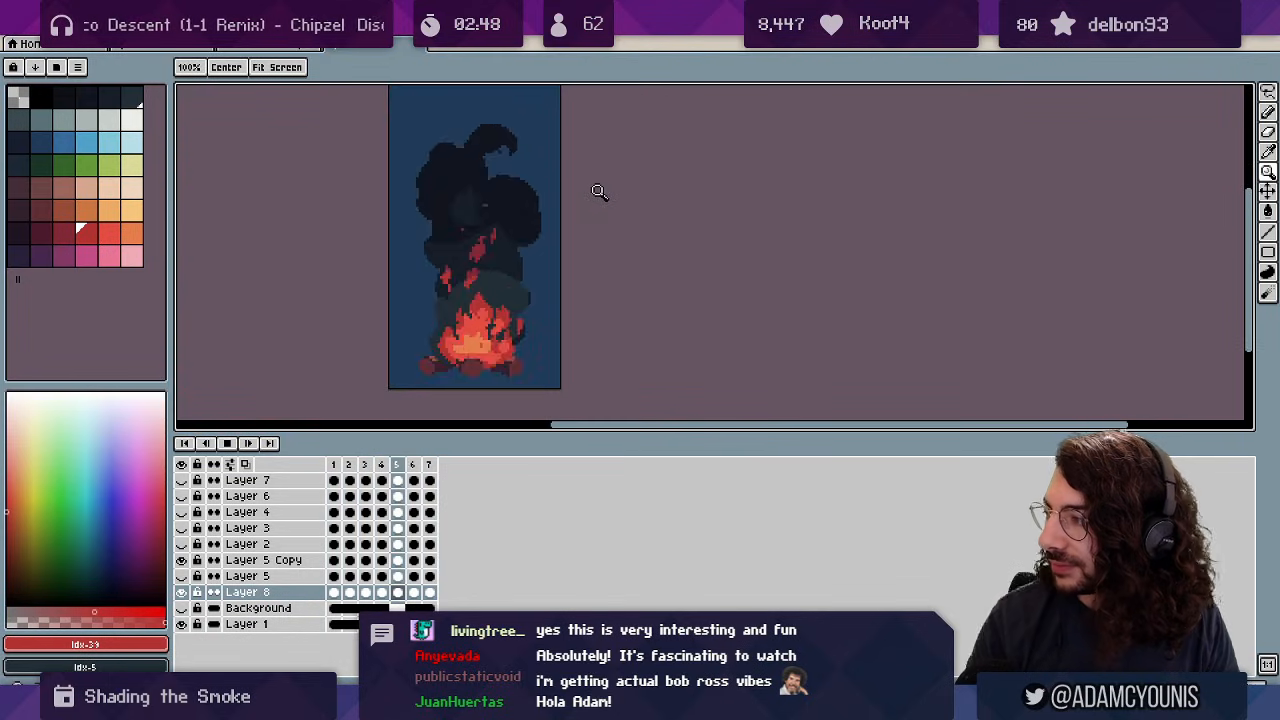
key(Return)
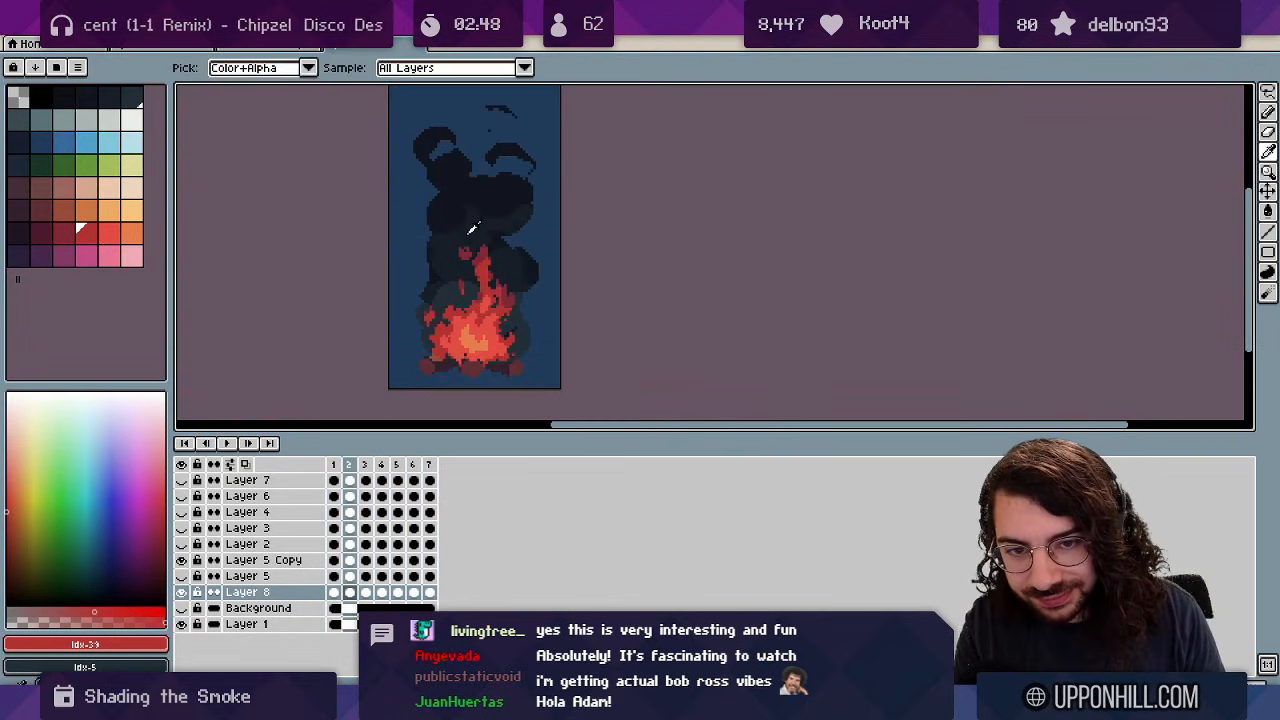
click(473, 228)
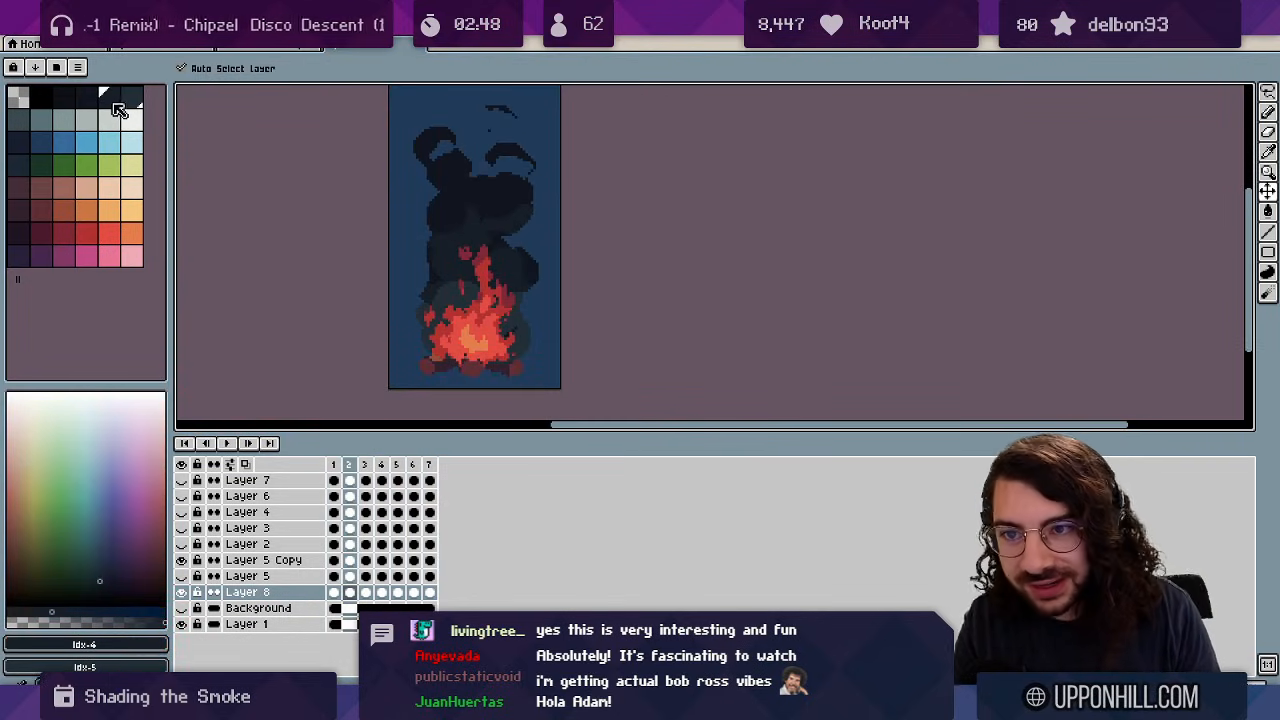
click(48, 242)
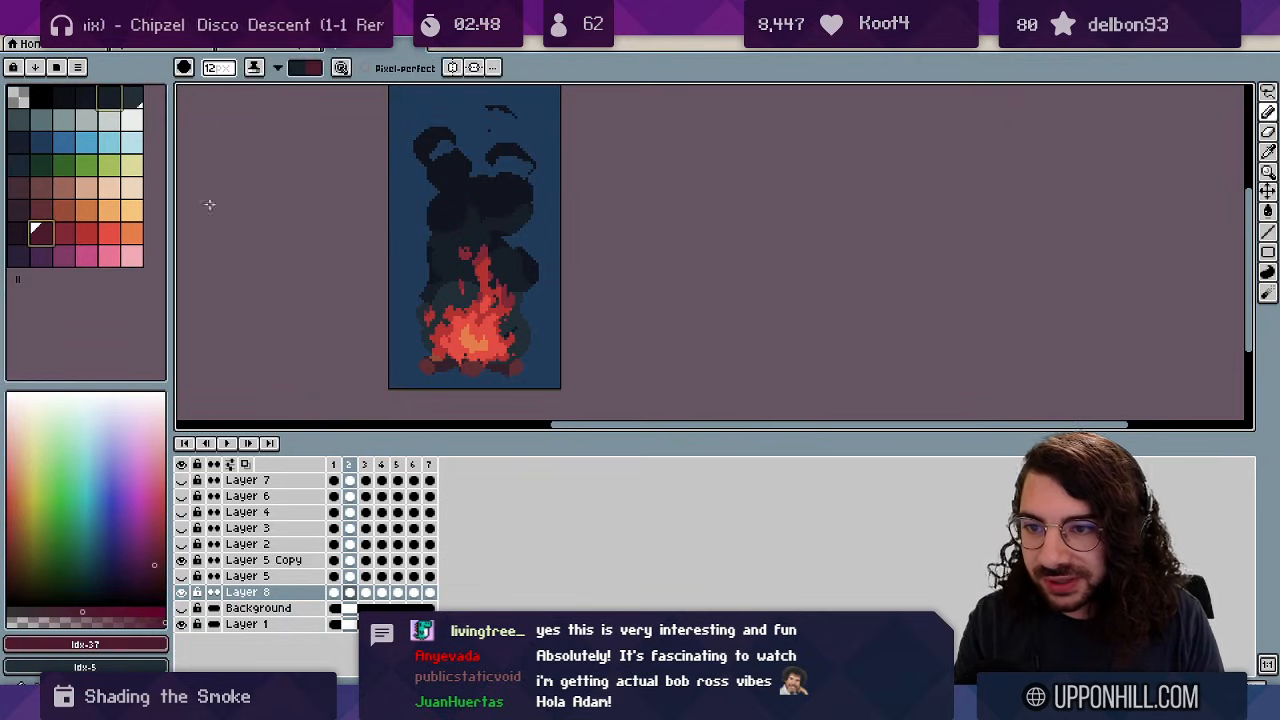
Shrink the Pencil to 6 pixels, zoom in, and move to frame 4.
key(x)
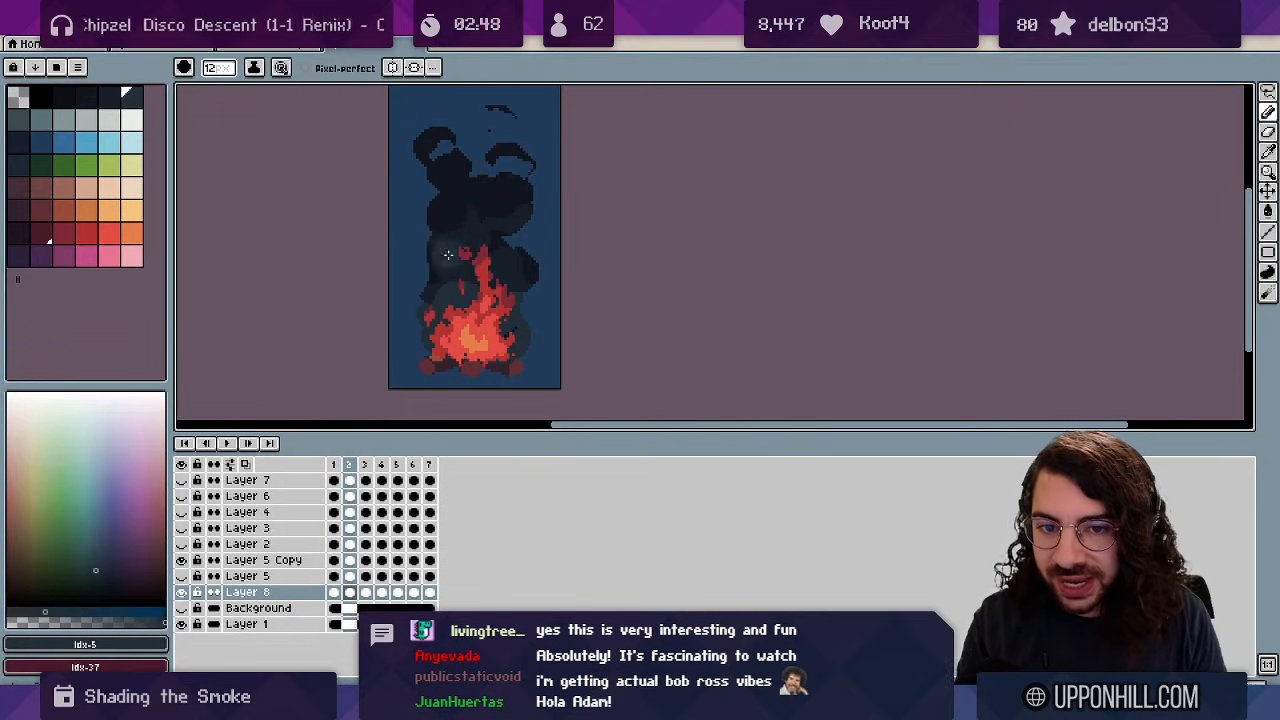
key(minus)
key(minus)
key(minus)
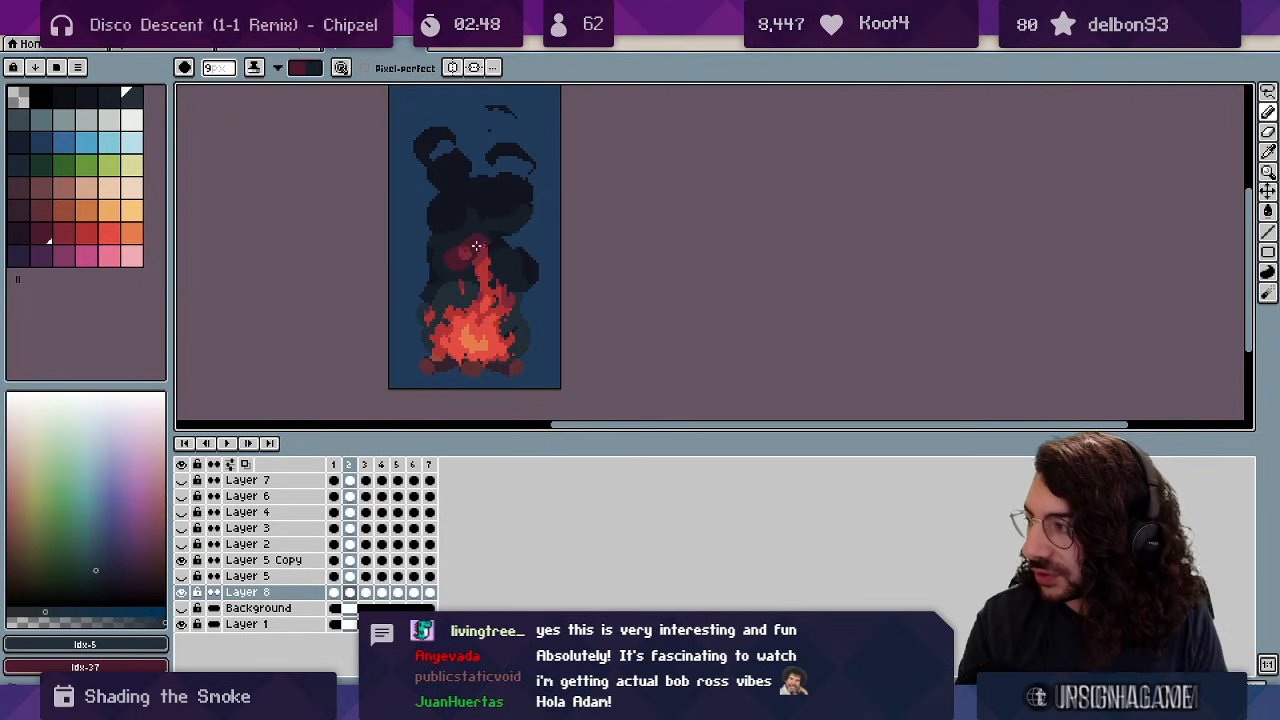
scroll(467, 250, up, 2)
key(minus)
key(minus)
key(minus)
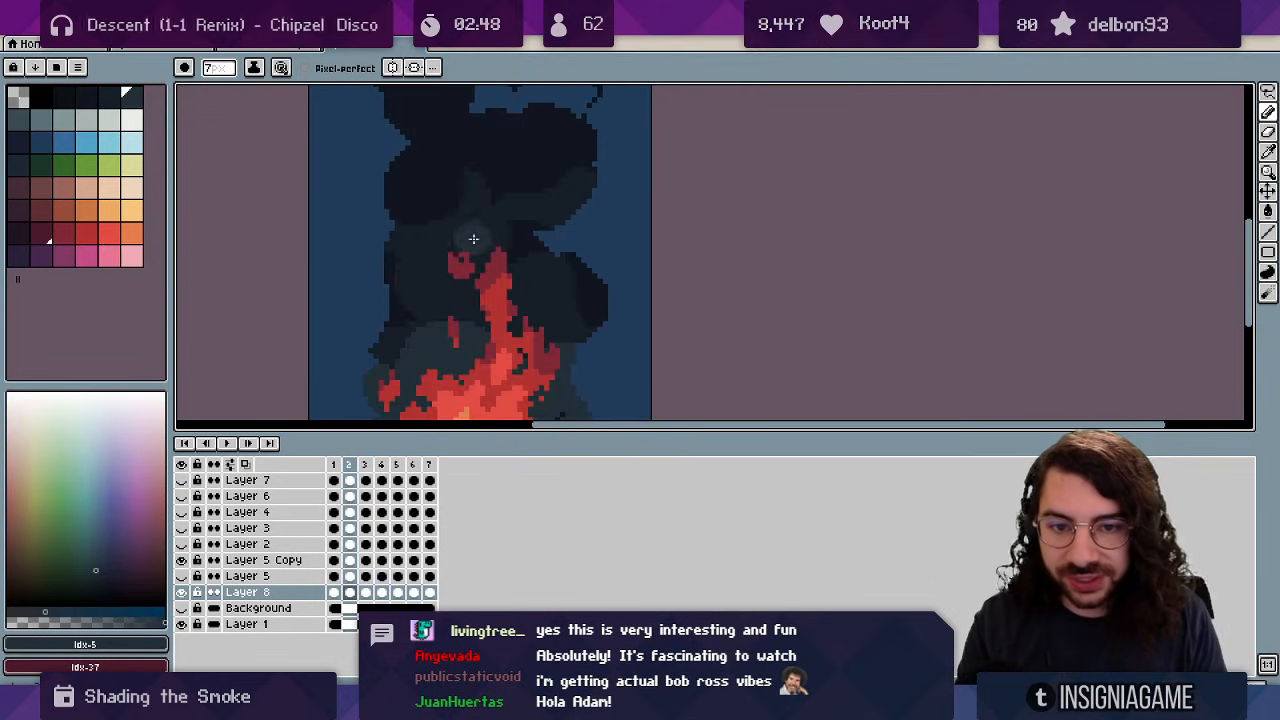
key(Right)
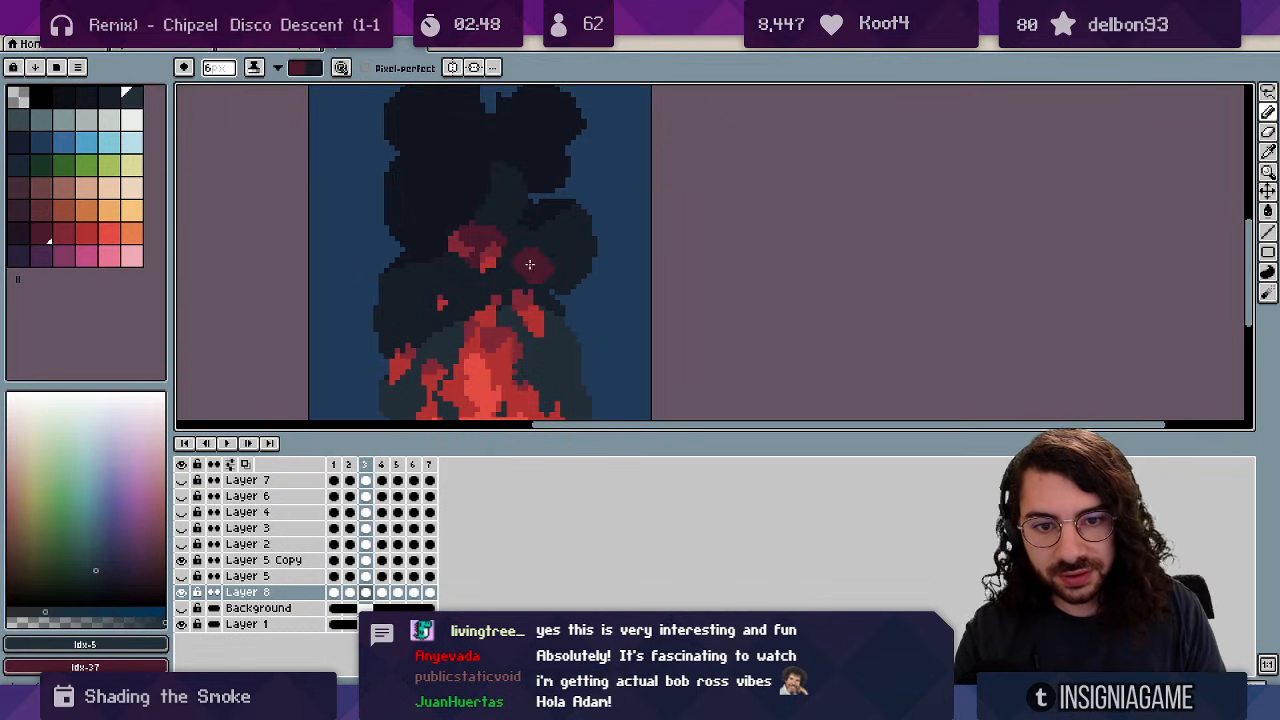
key(Right)
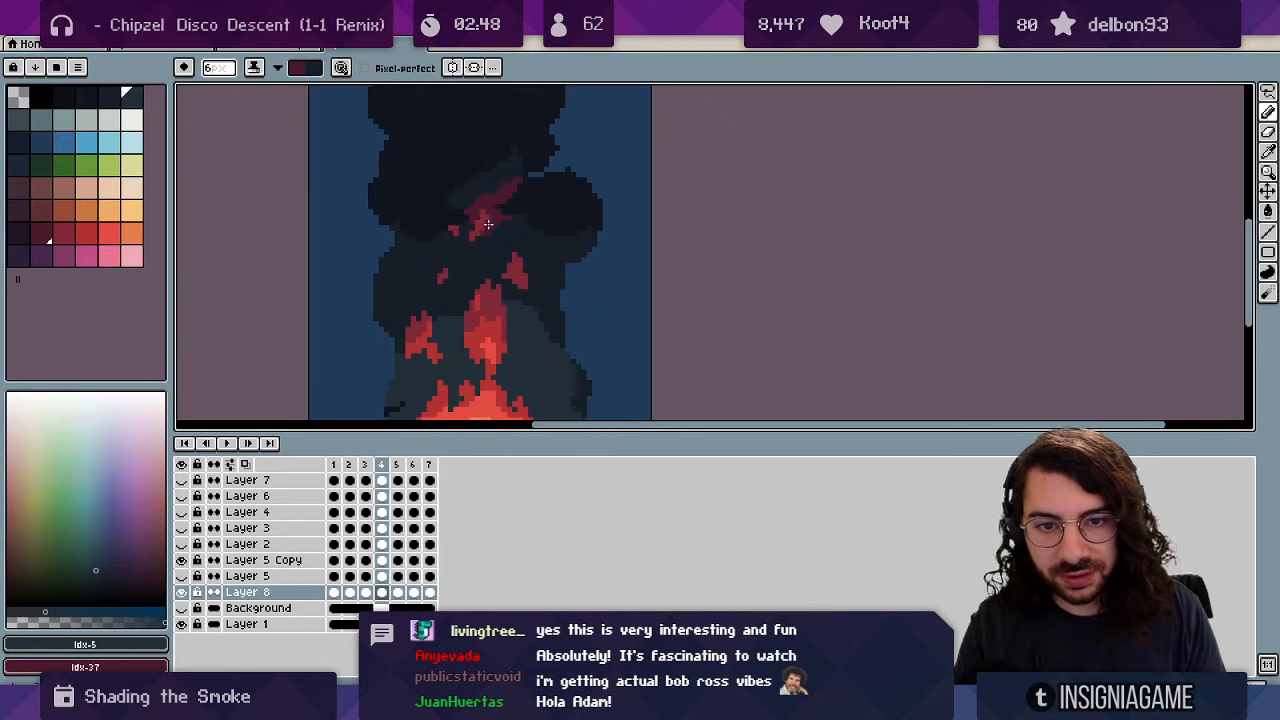
Paint dark red Idx-37 glow patches in the smoke above frame 4's flames.
key(x)
mouse_move(488, 224)
mouse_down()
mouse_move(504, 220)
mouse_move(548, 262)
mouse_move(515, 250)
mouse_up()
key(x)
key(x)
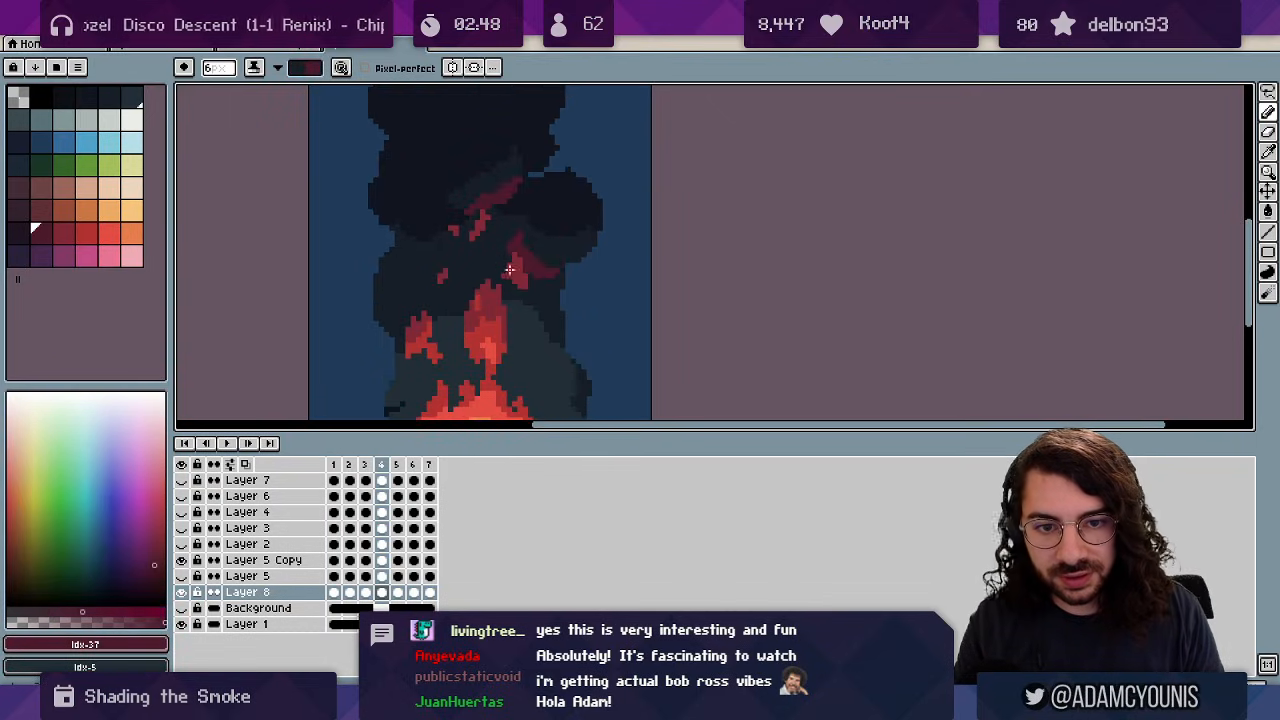
key(x)
mouse_move(437, 270)
mouse_down()
mouse_move(404, 284)
mouse_move(416, 292)
mouse_up()
Paint a dark red glow patch in frame 5's smoke and trim its lower edge.
key(x)
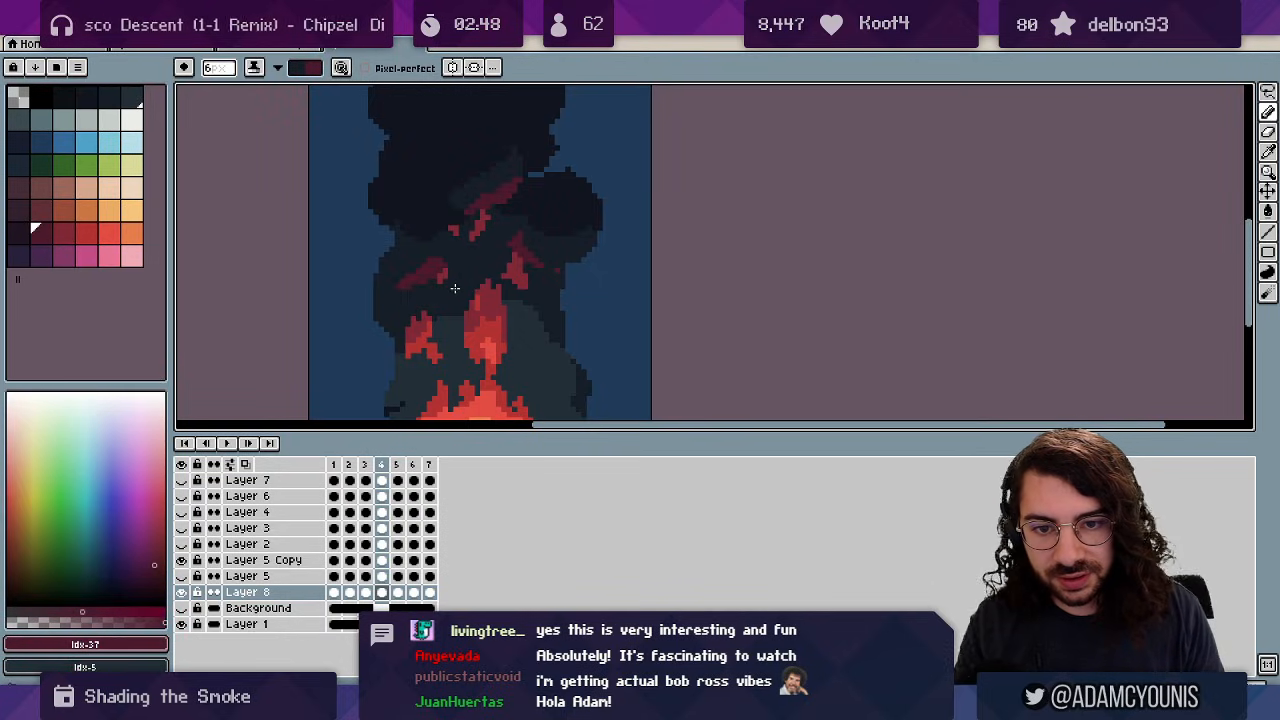
key(Right)
key(x)
key(x)
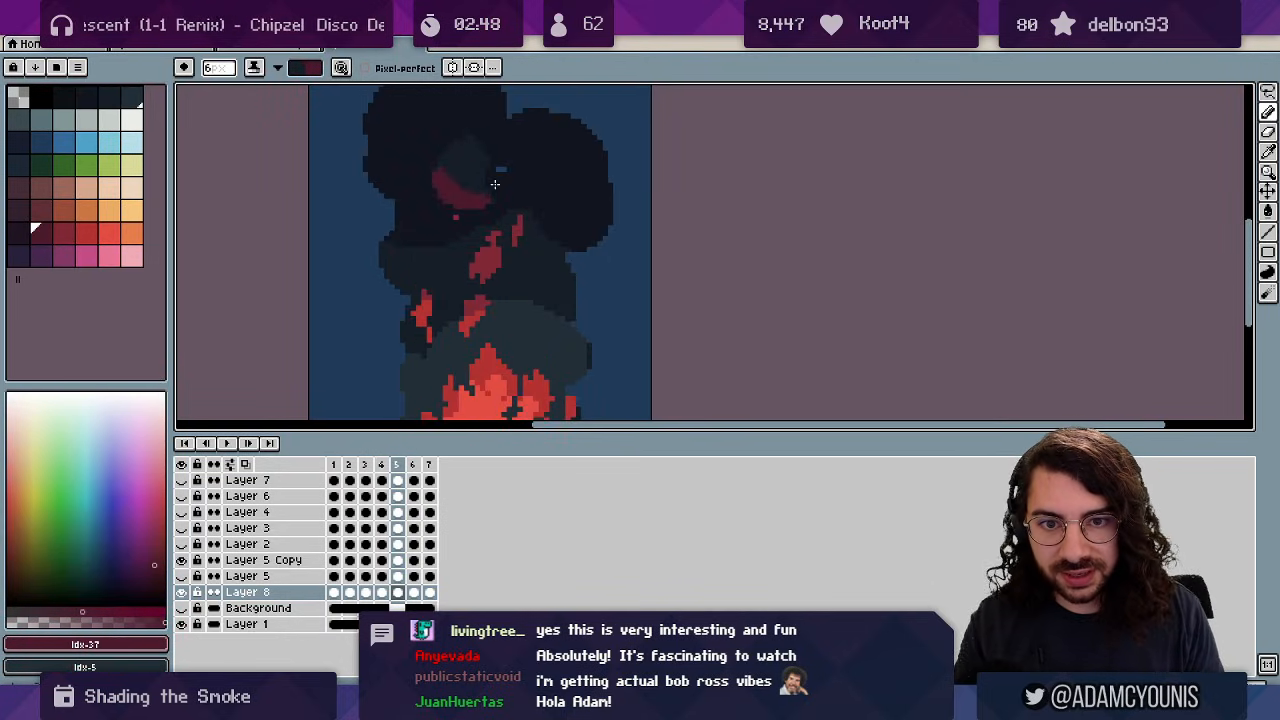
key(x)
drag(448, 271, 418, 295)
Play the looping preview and zoom out to see the whole canvas.
key(x)
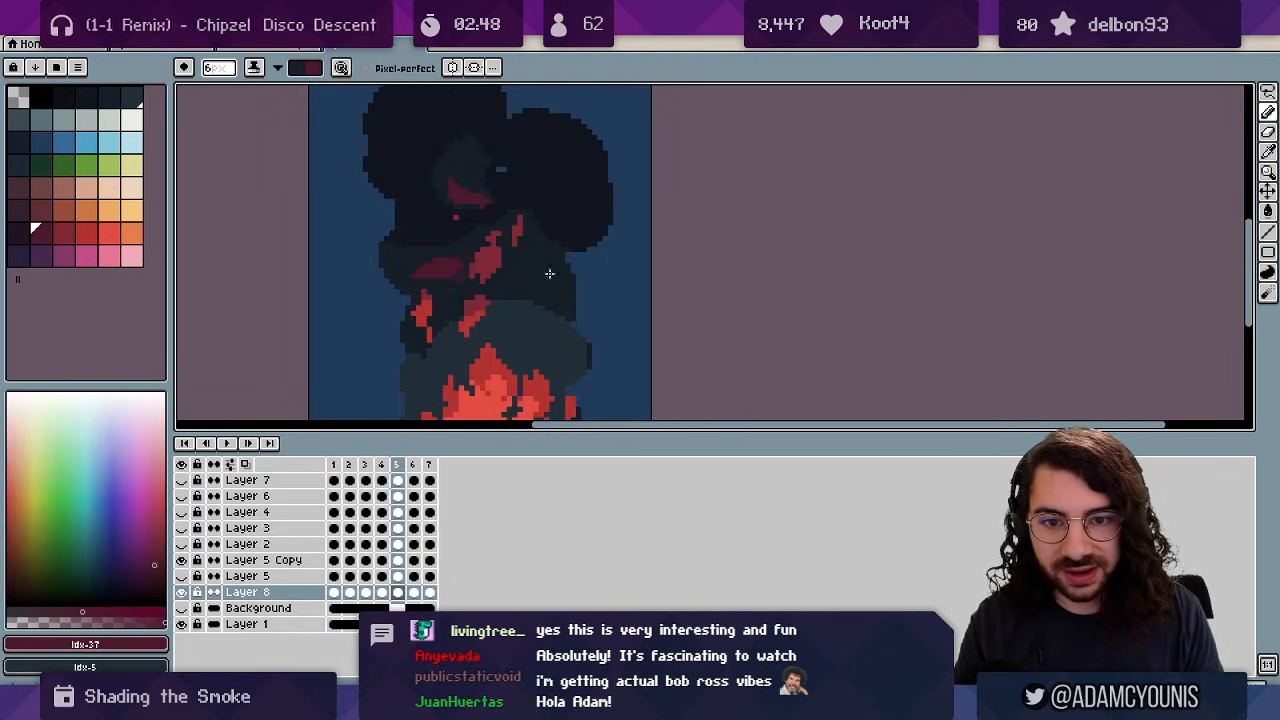
key(x)
key(Return)
key(x)
key(z)
scroll(540, 230, down, 3)
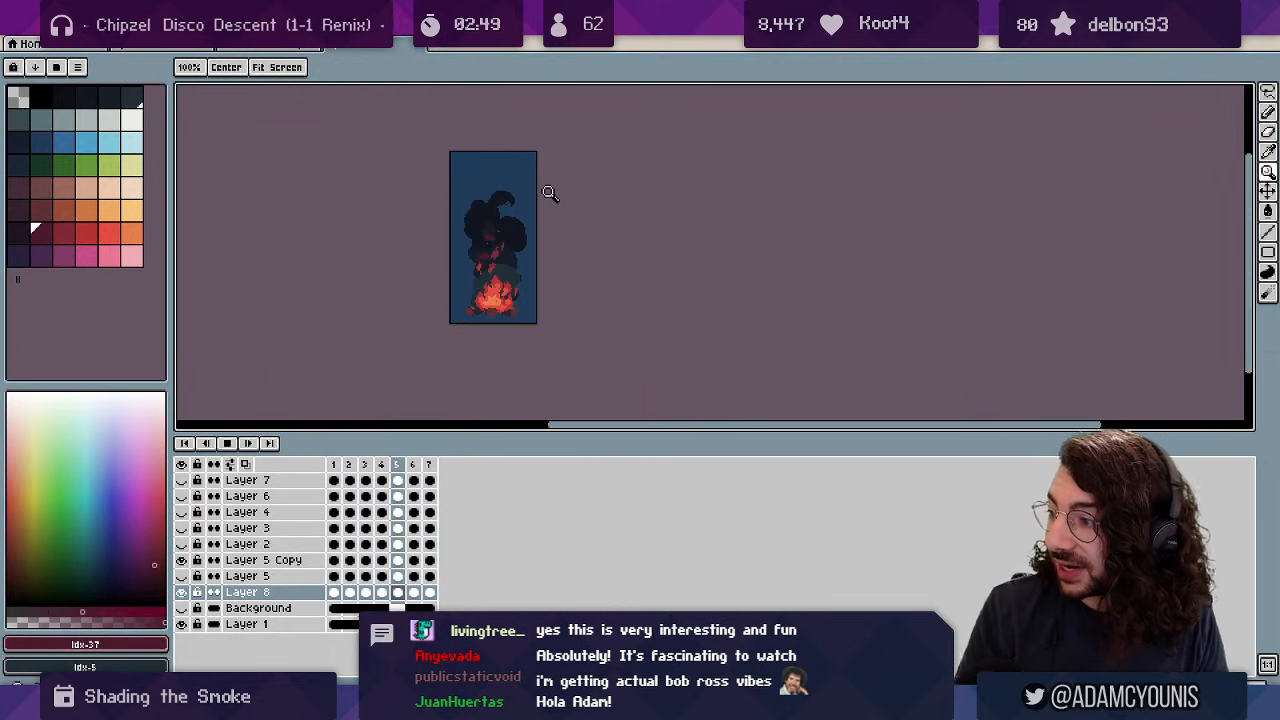
Zoom in on the campfire and stop playback on frame 1.
click(515, 245)
key(Return)
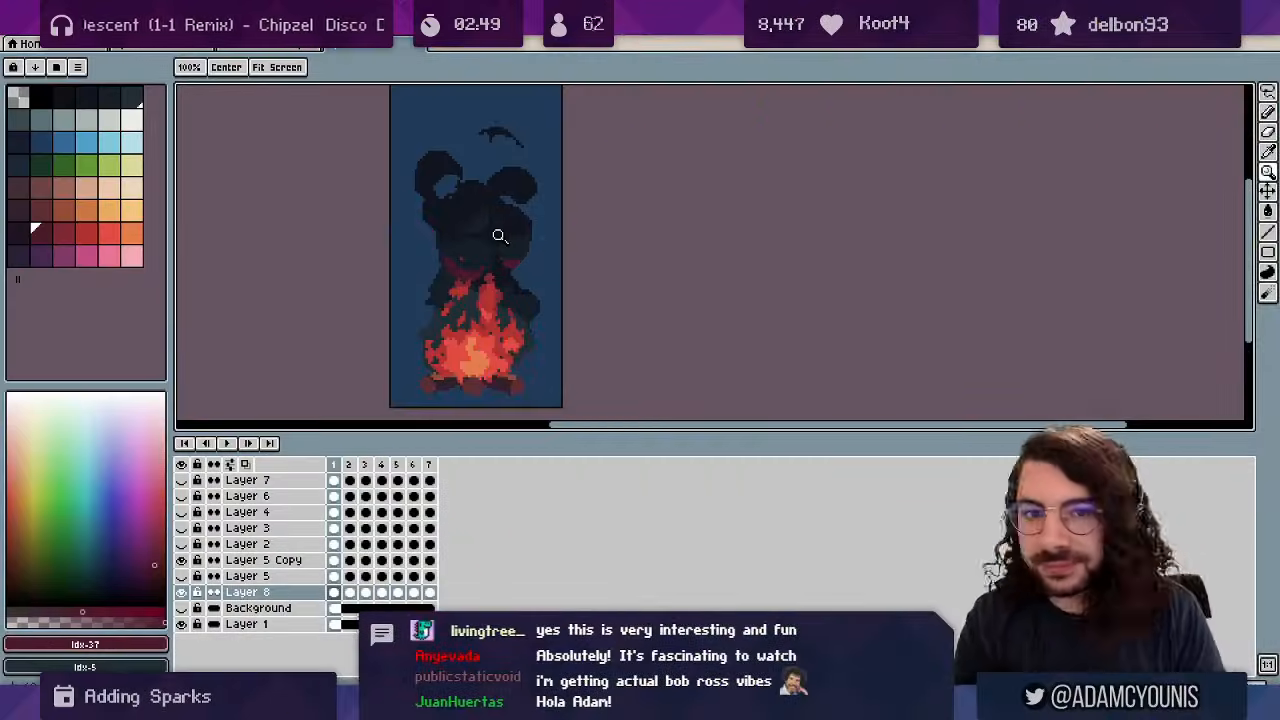
drag(425, 233, 467, 238)
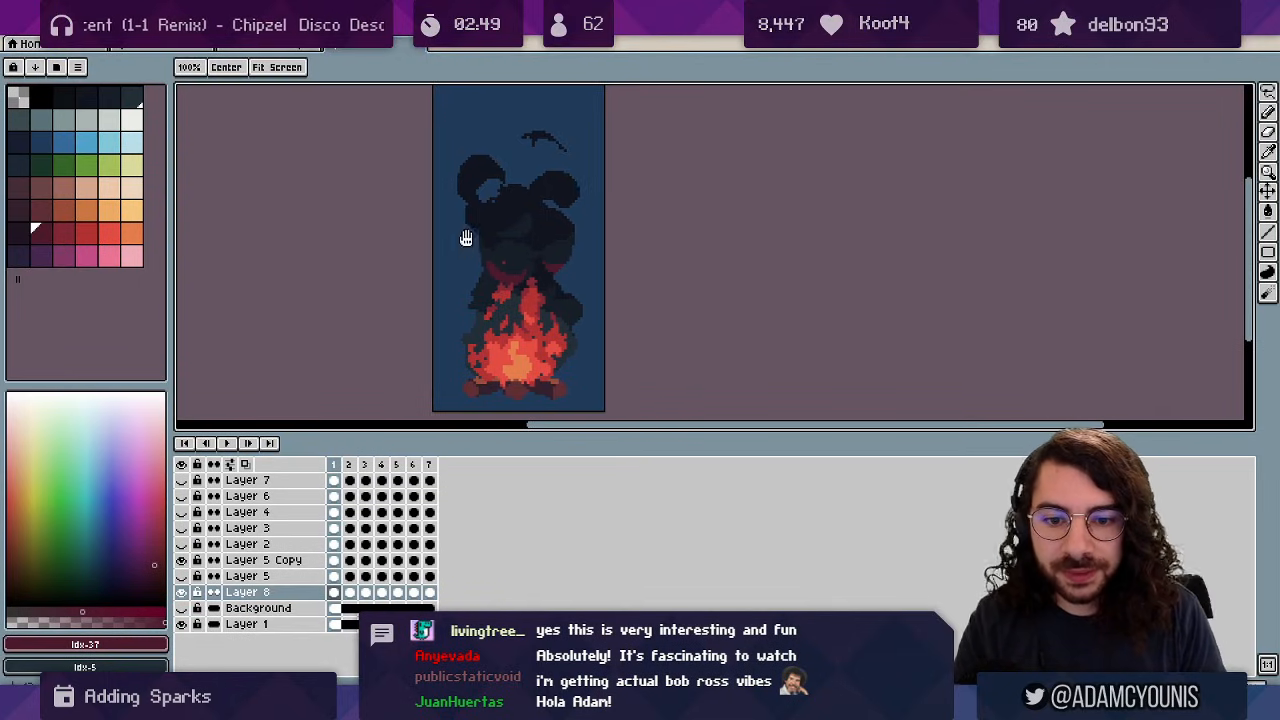
Add Layer 9 for sparks and pick a light orange Pencil colour.
click(290, 482)
key(shift+n)
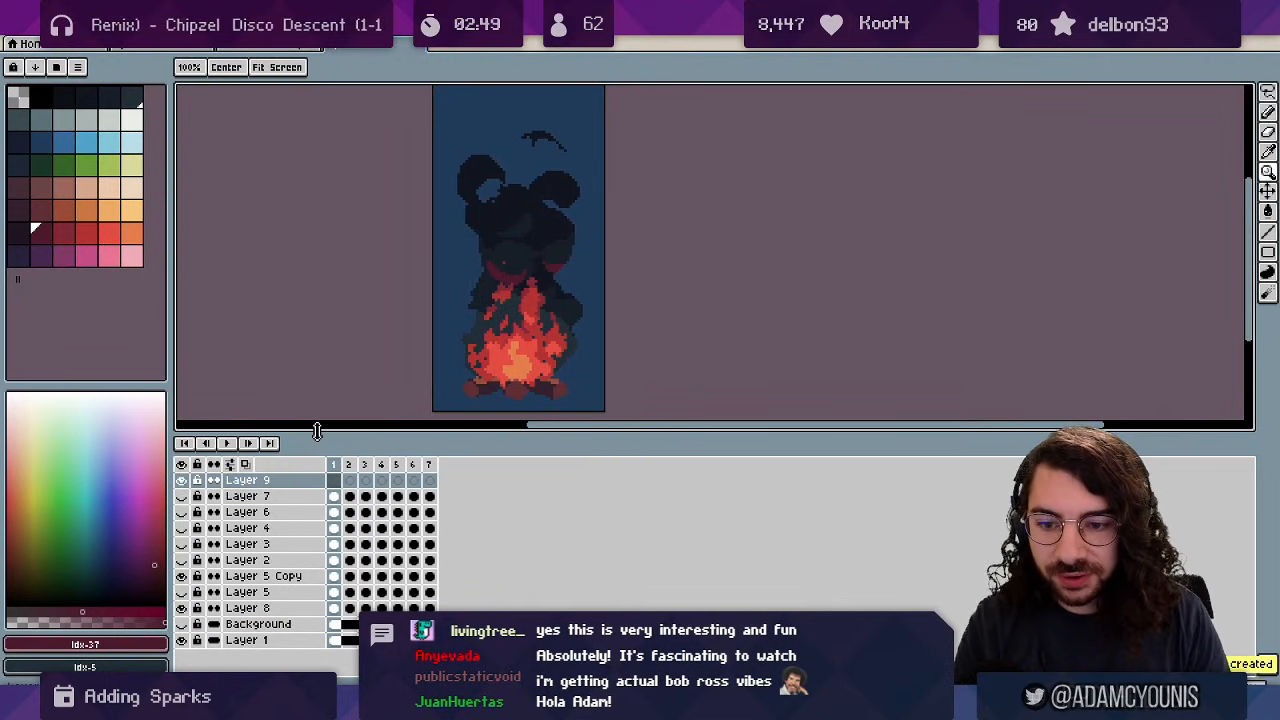
click(132, 210)
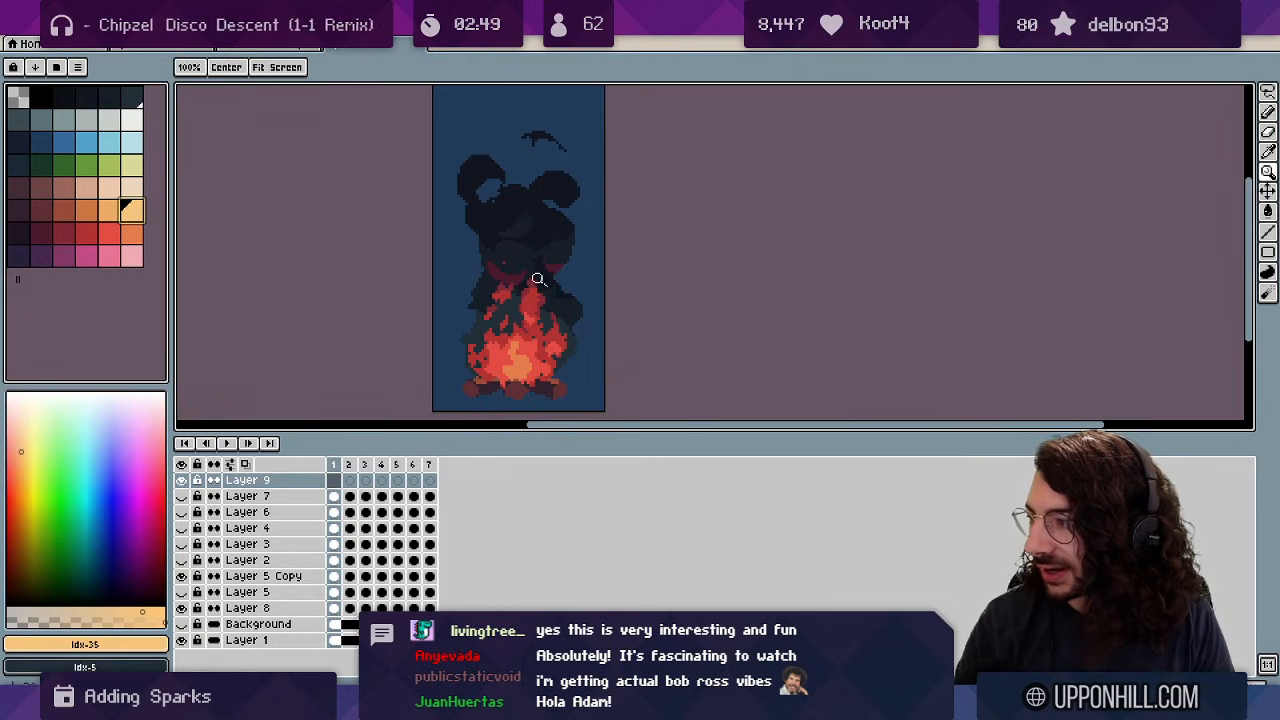
key(b)
scroll(560, 385, up, 2)
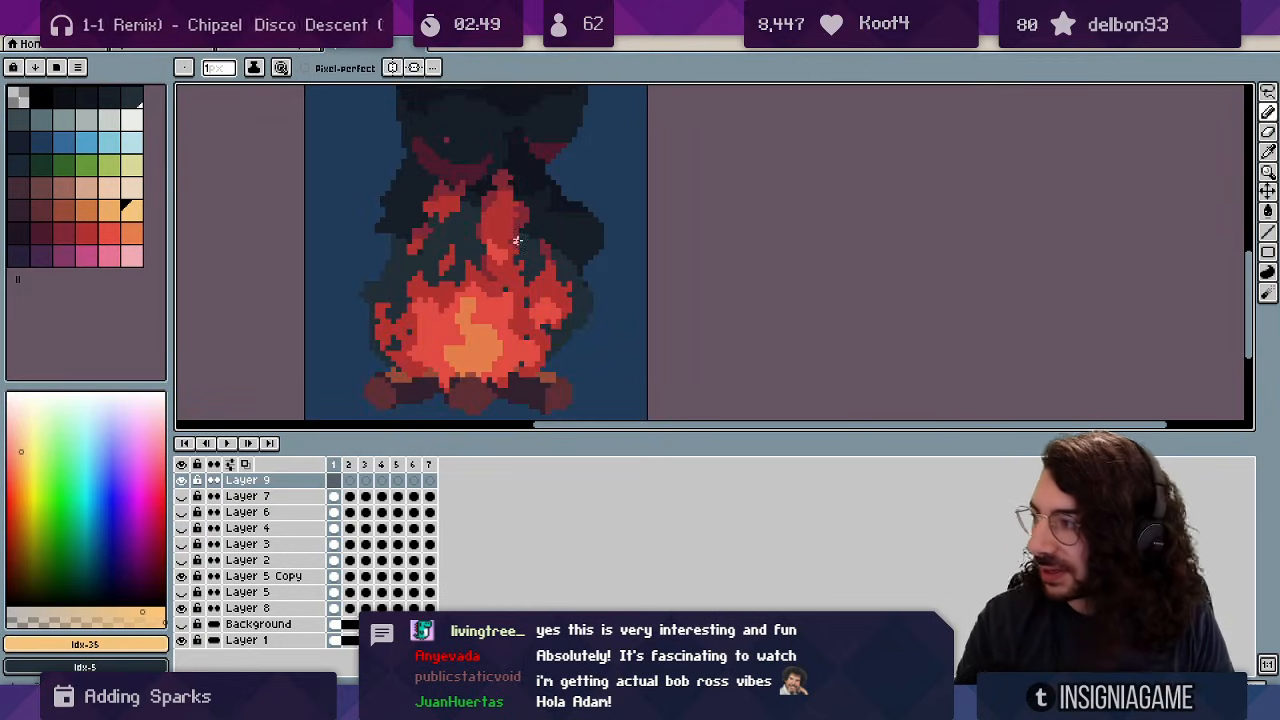
Draw pale spark streaks beside the flames on frames 1, 2 and 5, then add Layer 10.
drag(530, 337, 575, 294)
drag(554, 249, 575, 262)
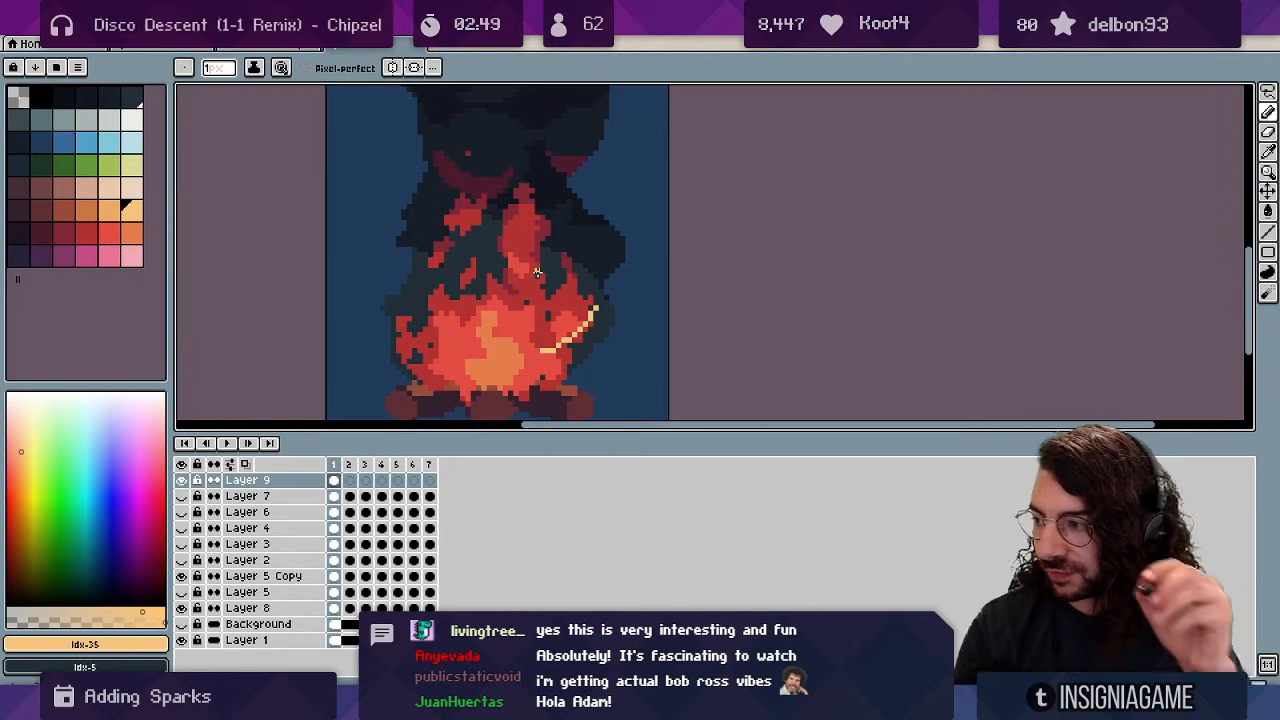
key(Right)
key(Right)
key(Right)
key(Right)
key(Right)
key(Right)
key(Right)
key(Right)
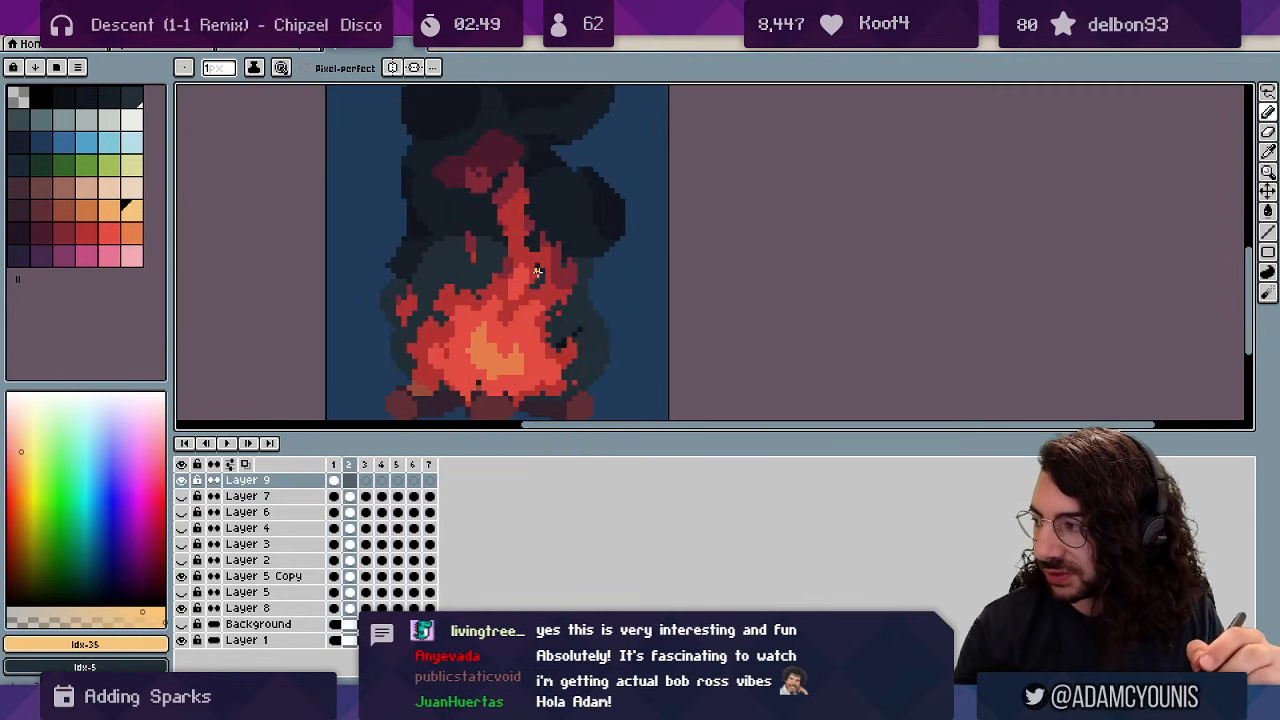
key(Left)
key(Right)
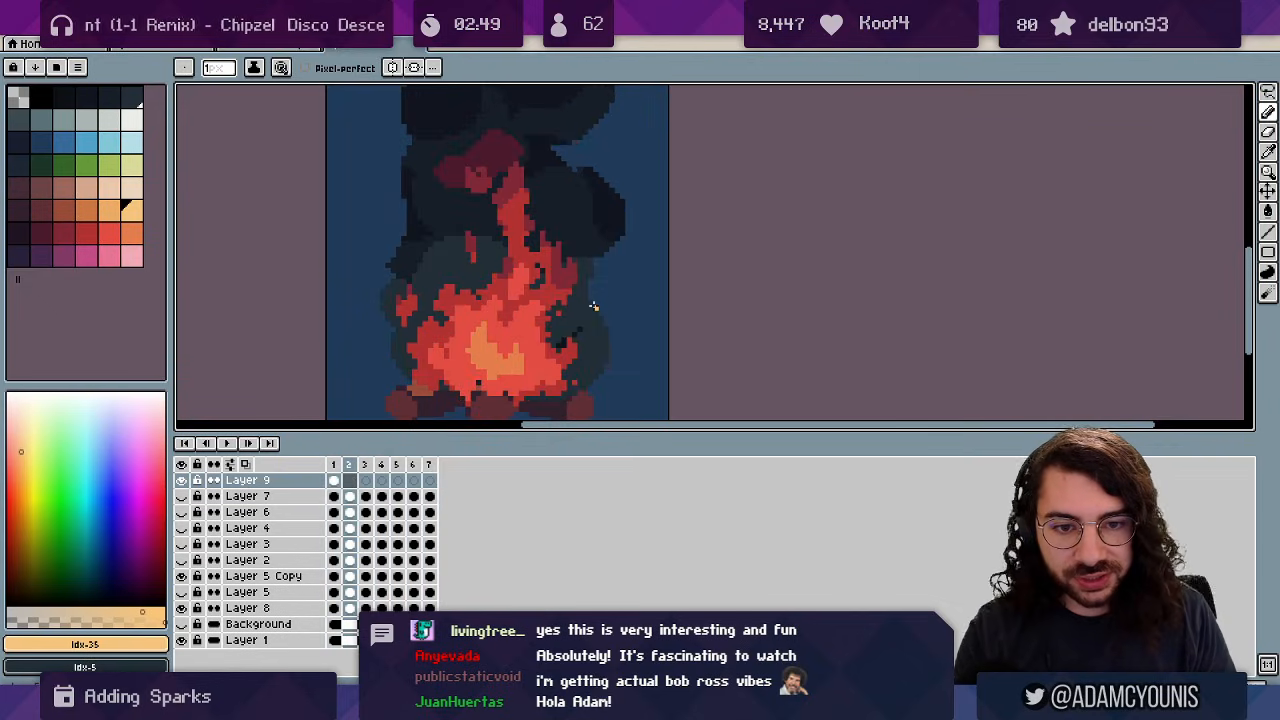
mouse_move(594, 306)
mouse_down()
mouse_move(578, 252)
mouse_move(528, 196)
mouse_up()
key(Right)
key(Right)
key(Right)
click(550, 152)
key(Left)
key(Left)
key(Left)
key(Left)
key(Left)
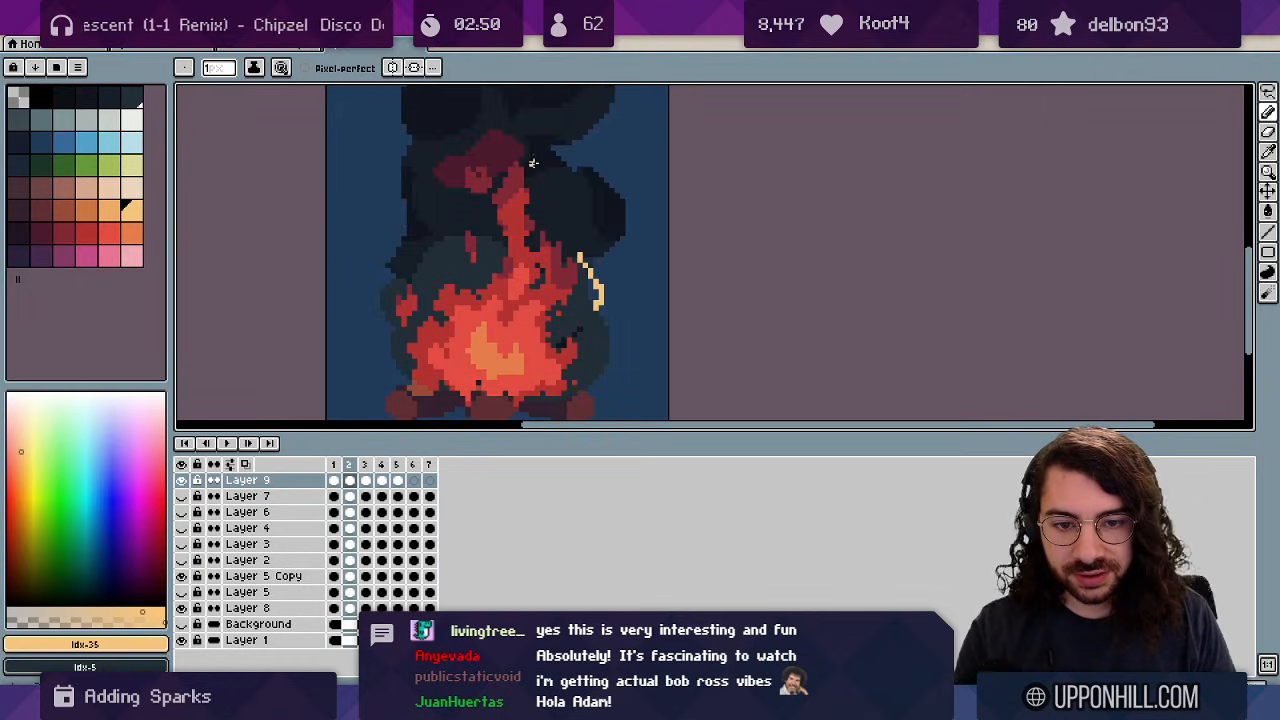
key(shift+n)
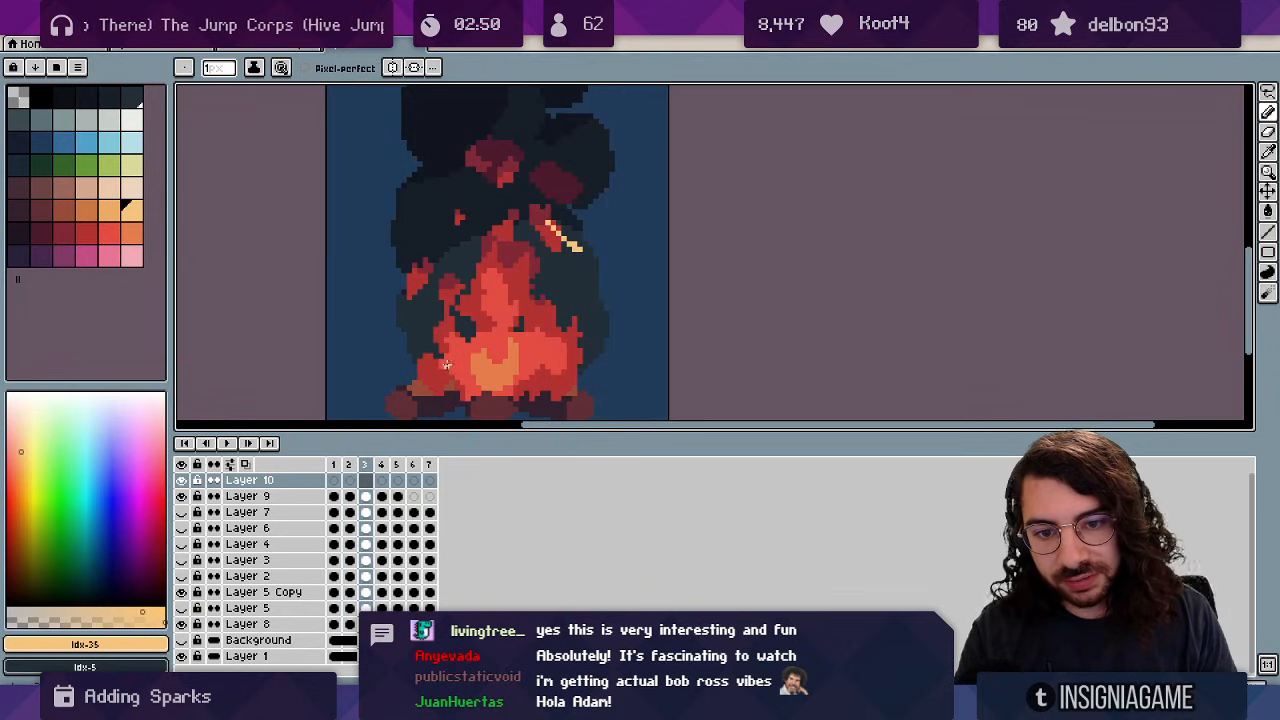
Draw a short spark left of frame 3's fire, plus small sparks on frames 6 and 7.
drag(455, 365, 412, 243)
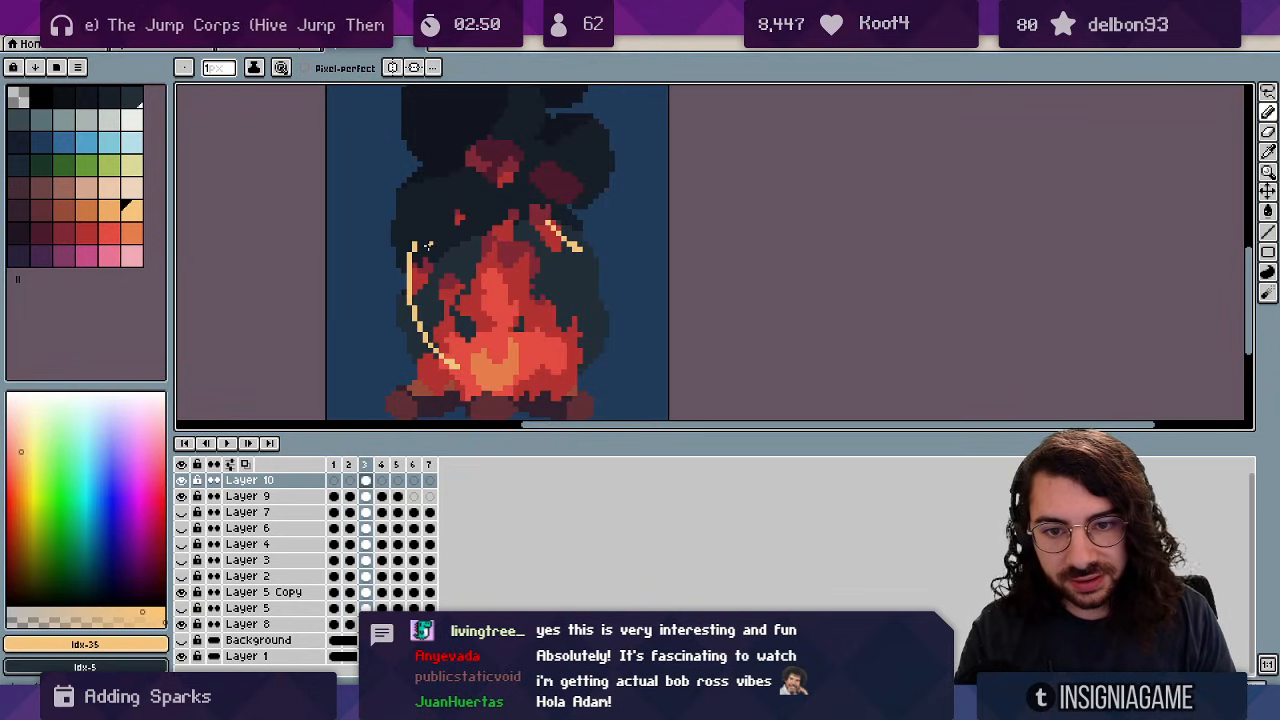
key(ctrl+z)
drag(415, 302, 452, 366)
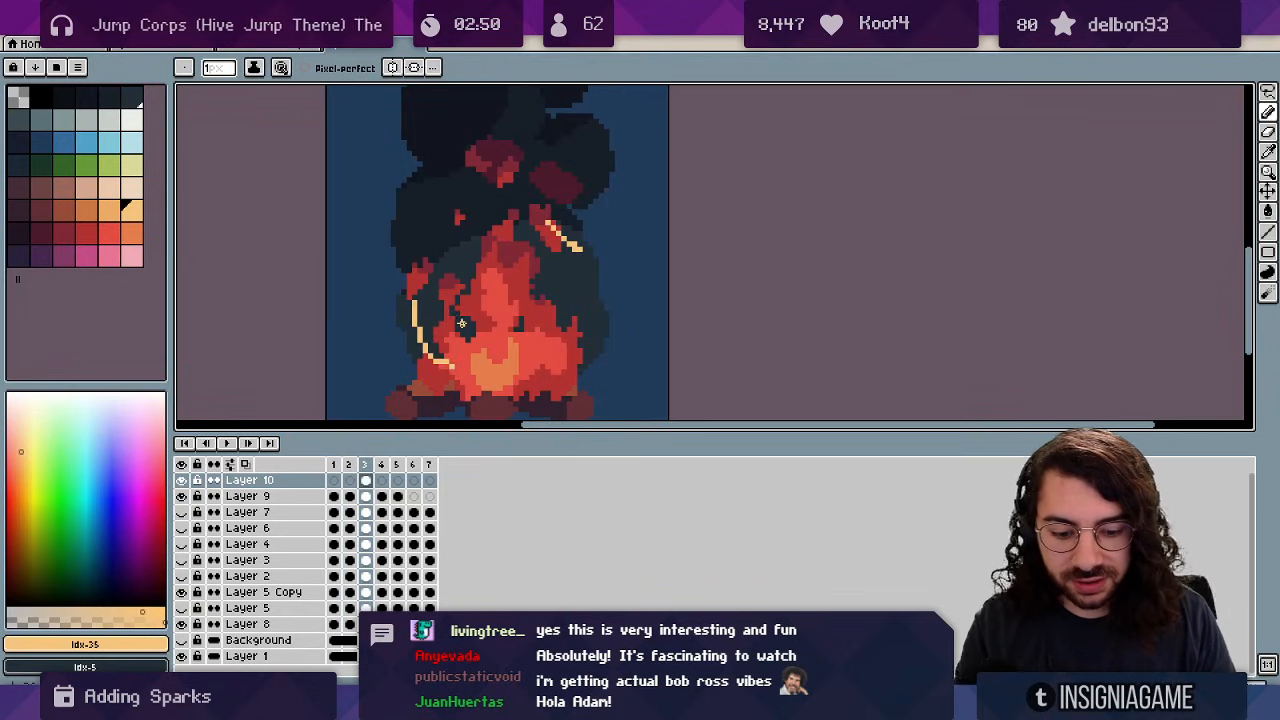
key(Right)
key(Right)
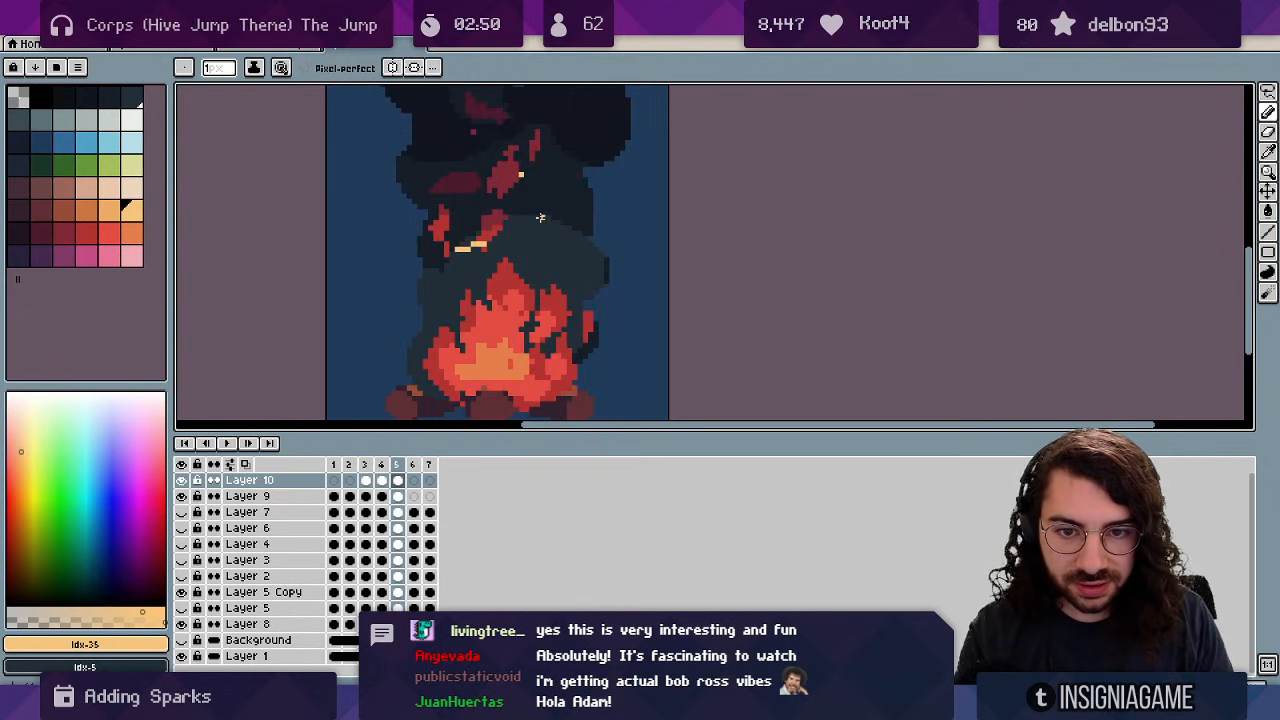
key(Right)
drag(498, 237, 521, 222)
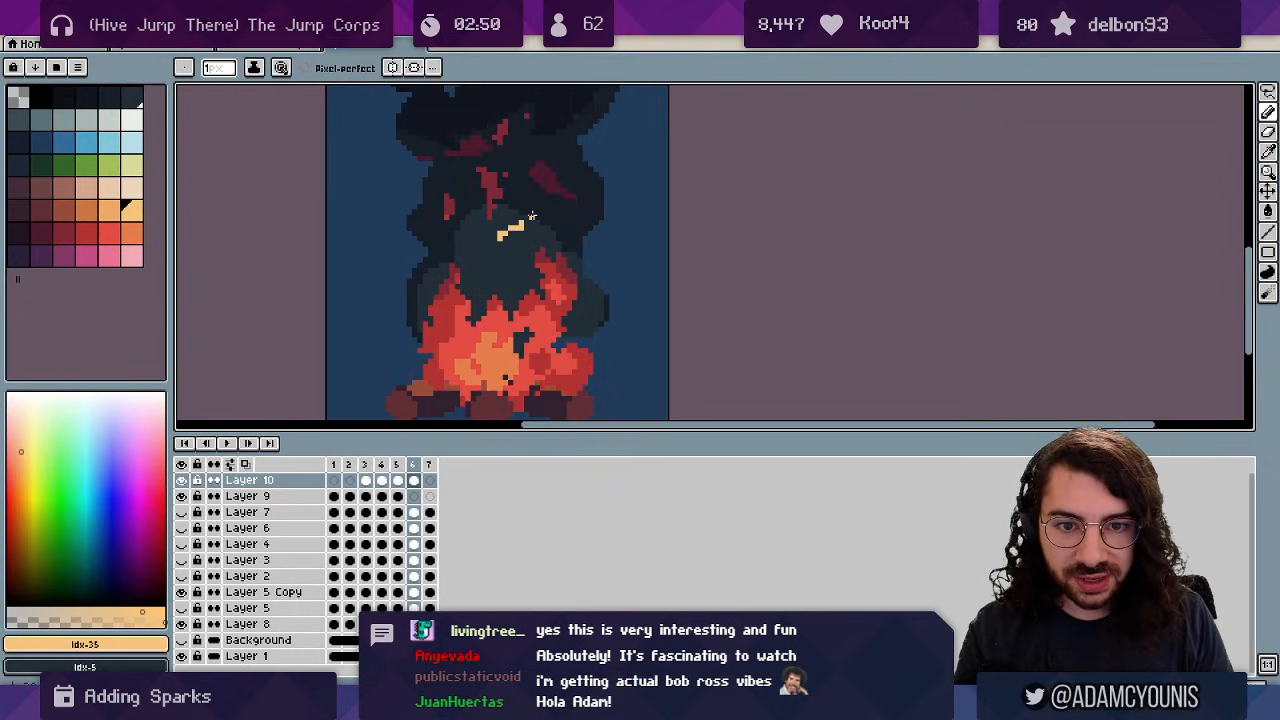
key(Right)
click(534, 214)
Play the animation and zoom out to view the whole canvas.
key(Return)
key(z)
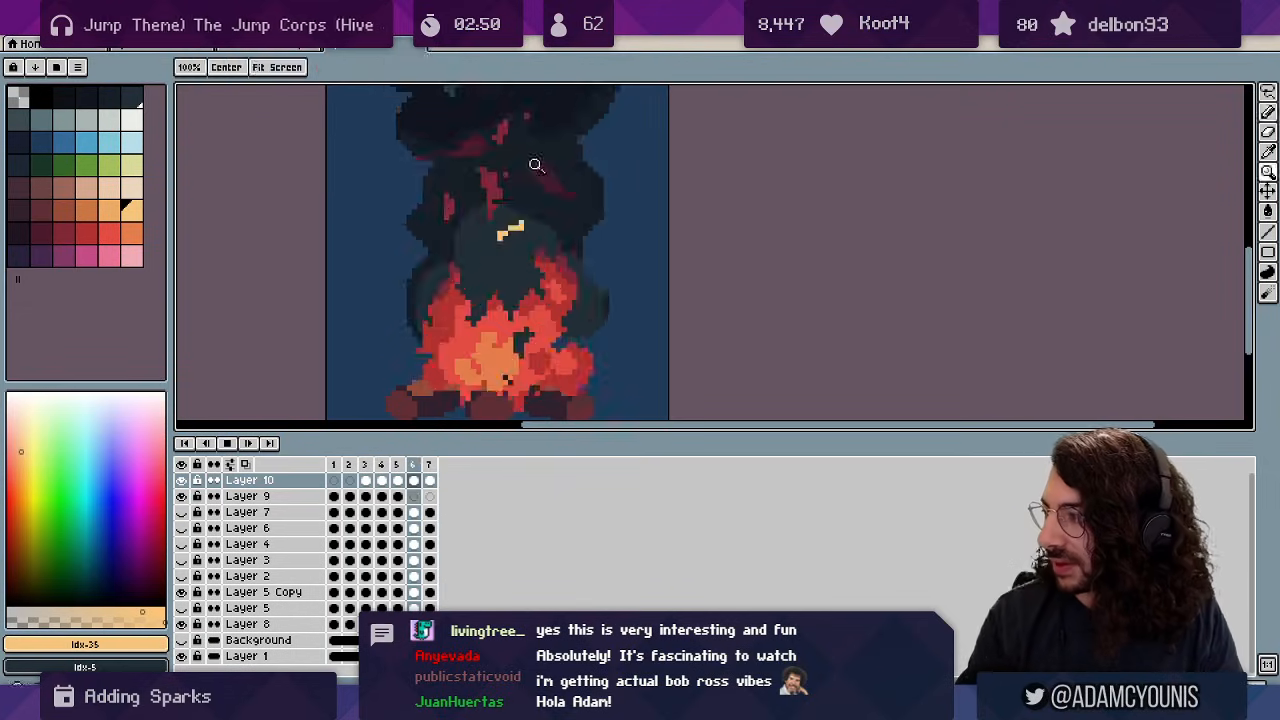
scroll(570, 214, down, 2)
scroll(579, 168, down, 1)
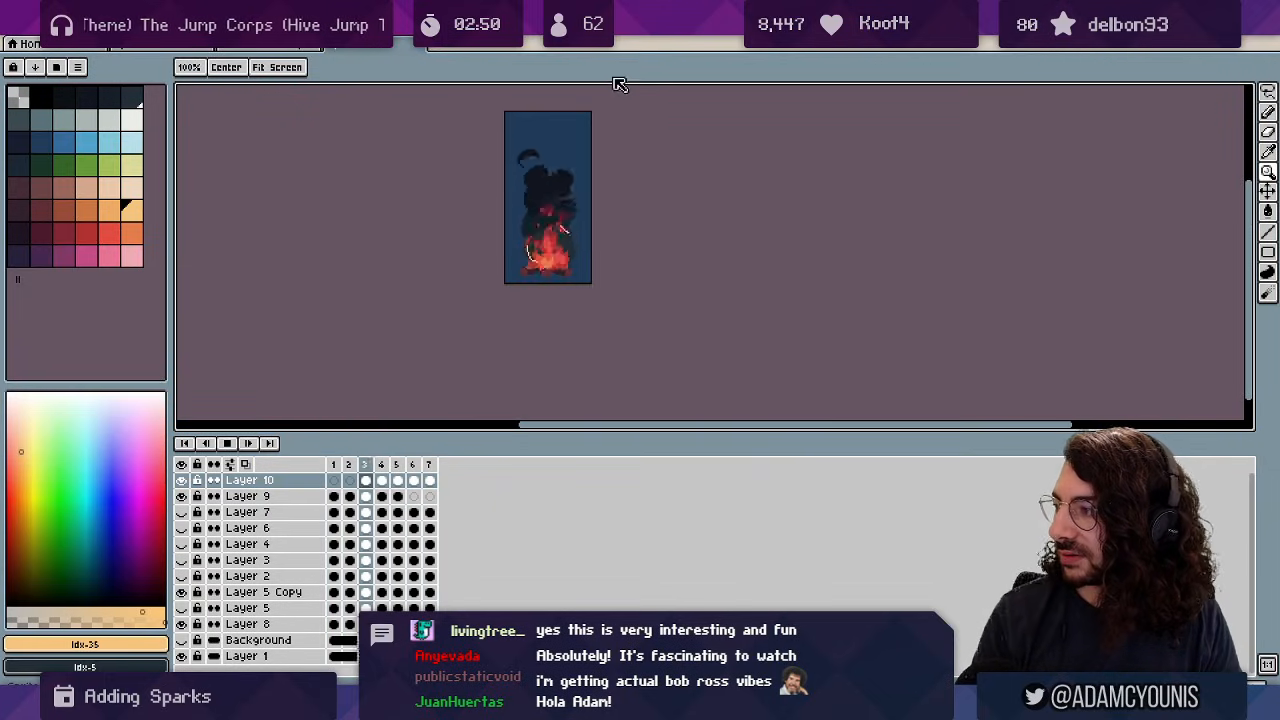
Select Layer 9 and review the spark streaks by playing and stepping through frames.
key(Down)
scroll(677, 171, up, 2)
key(Return)
key(Return)
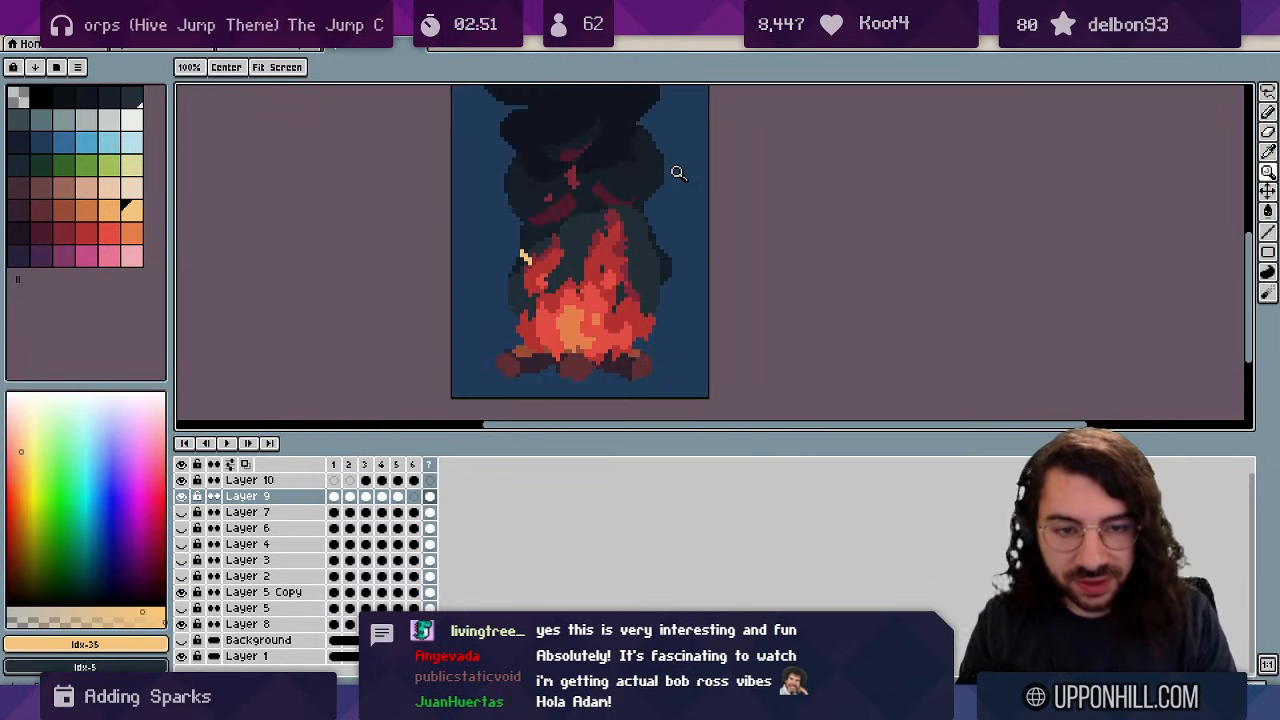
key(Return)
key(b)
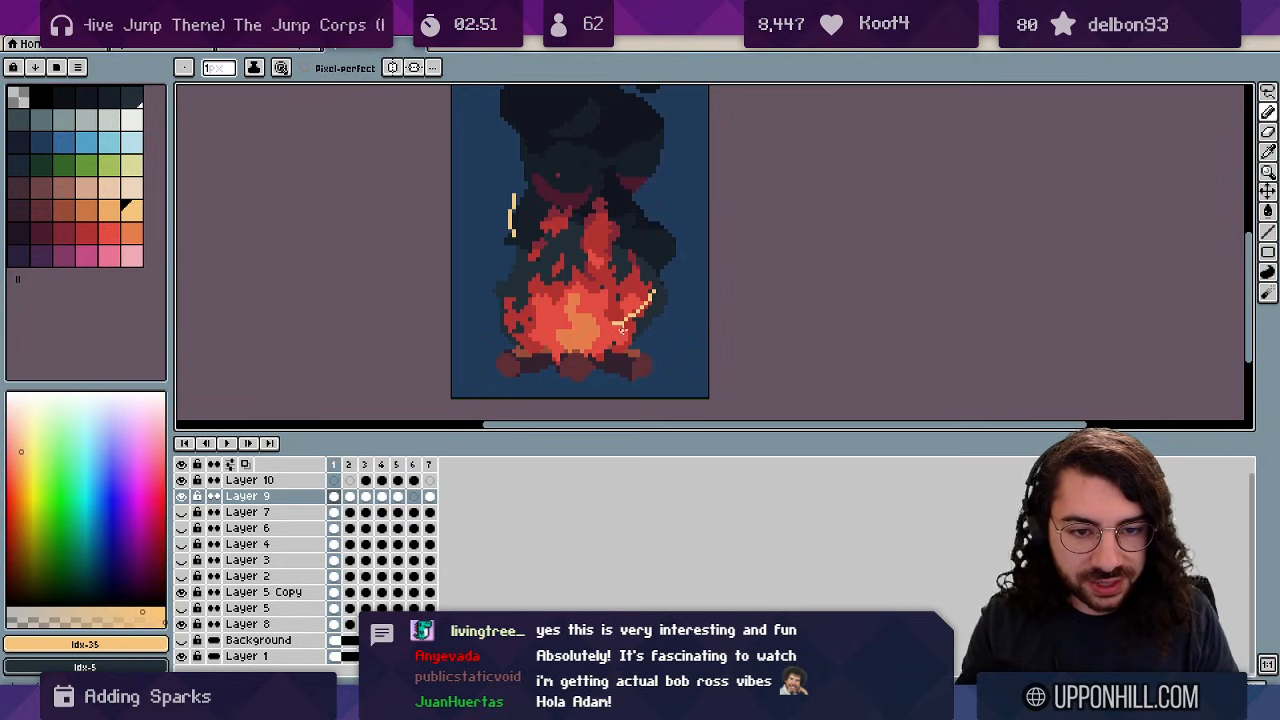
key(e)
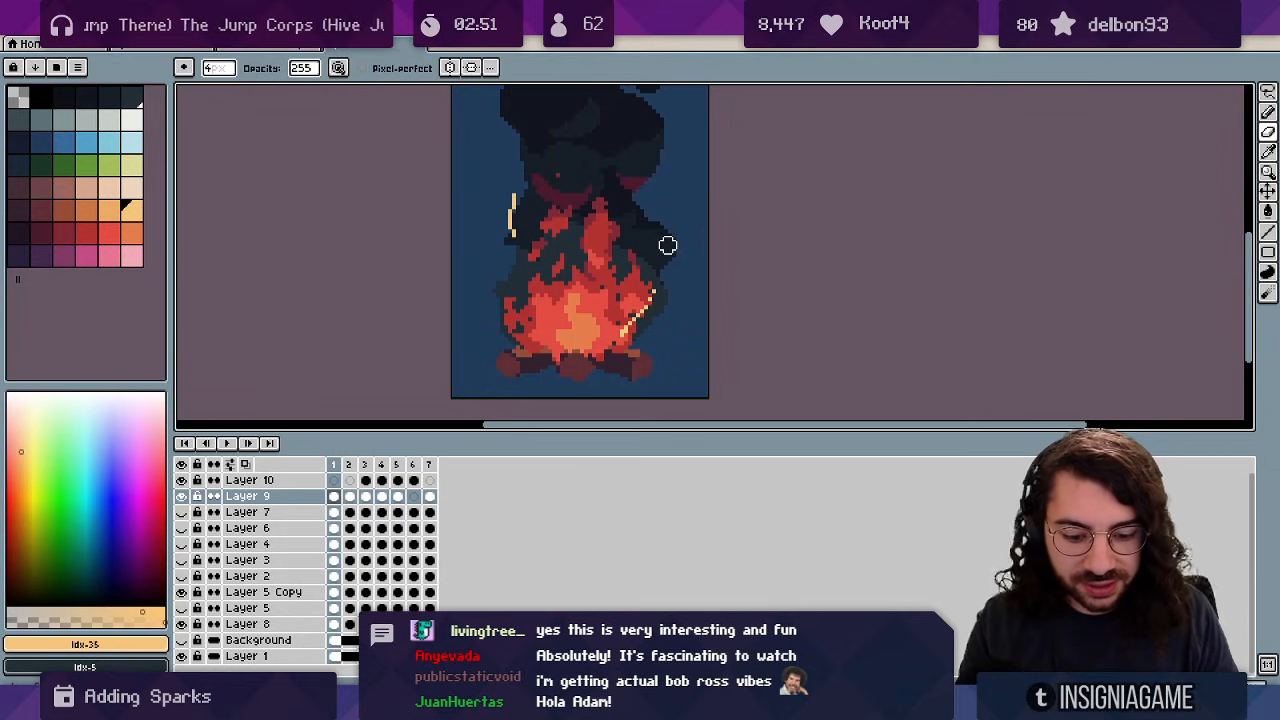
key(Right)
key(b)
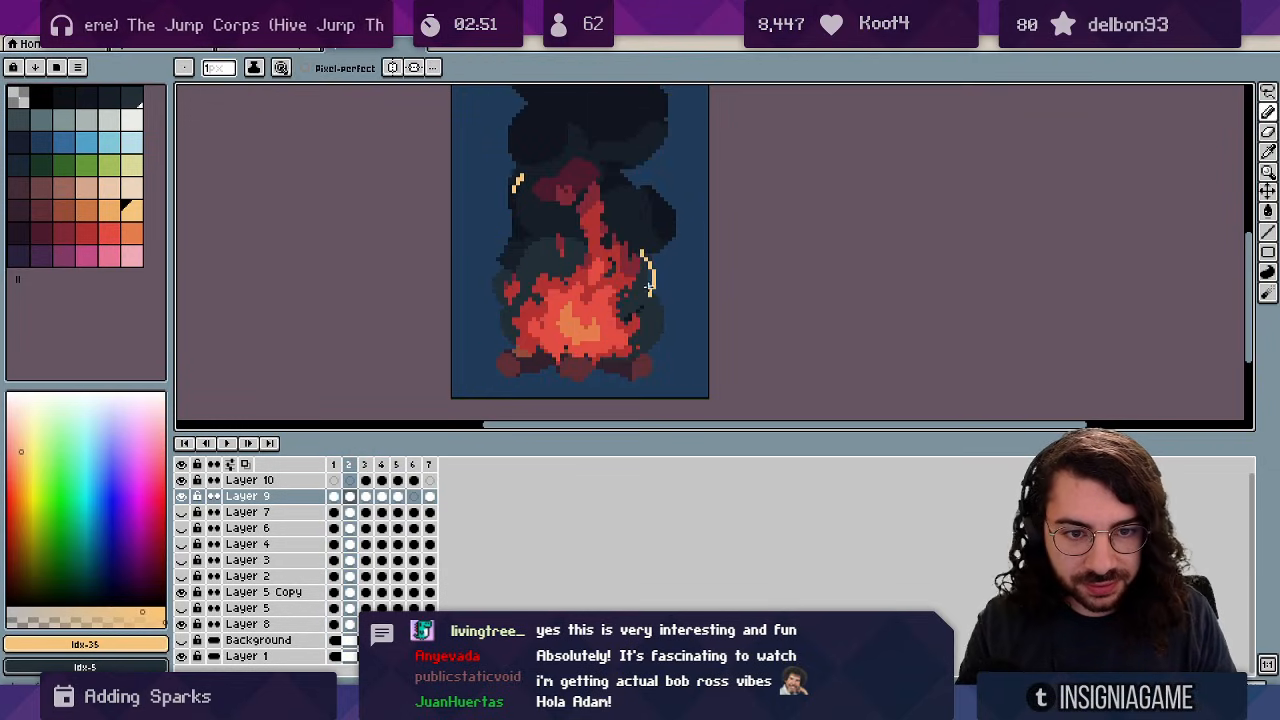
key(Return)
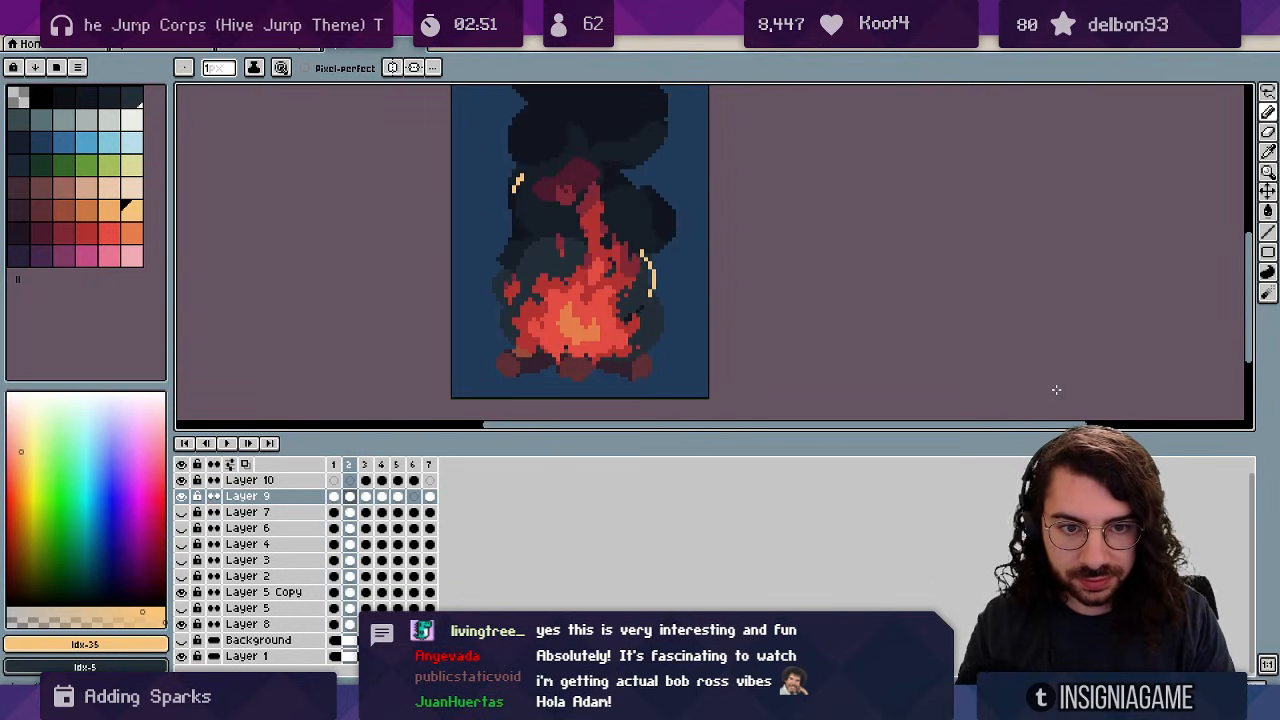
key(Return)
Pick a darker orange swatch and swap the working colours on frame 2.
key(e)
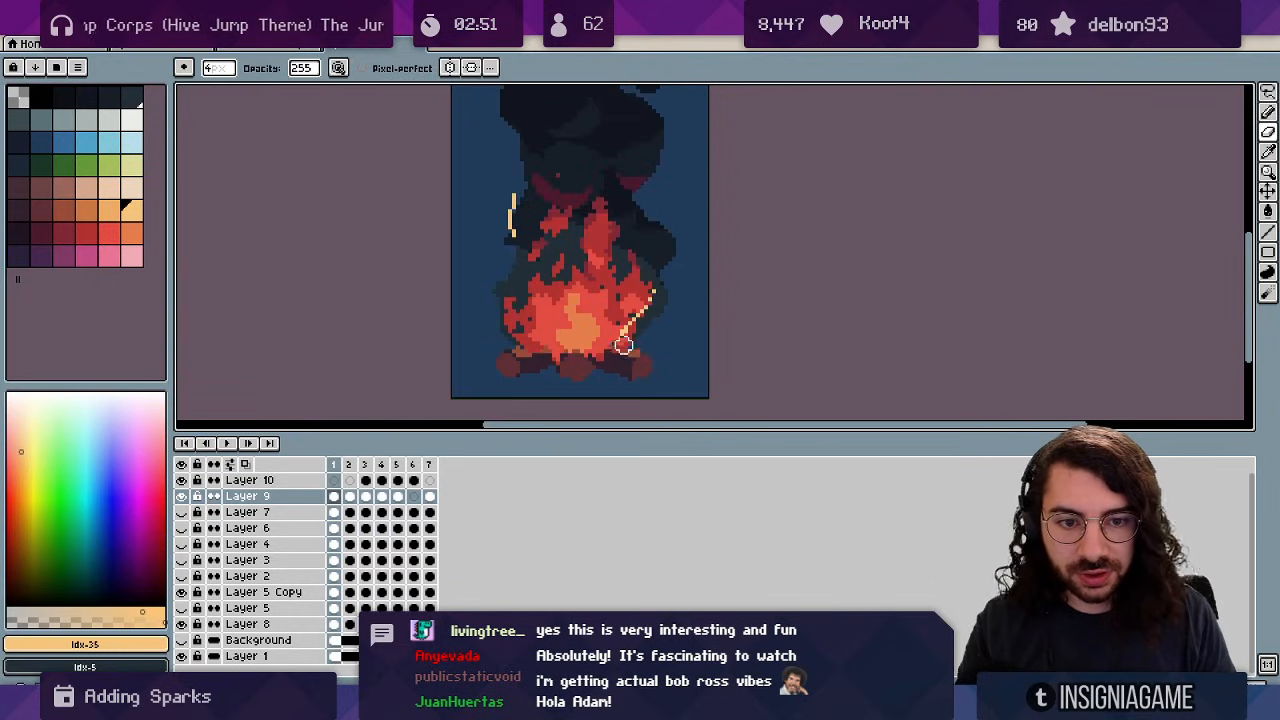
key(b)
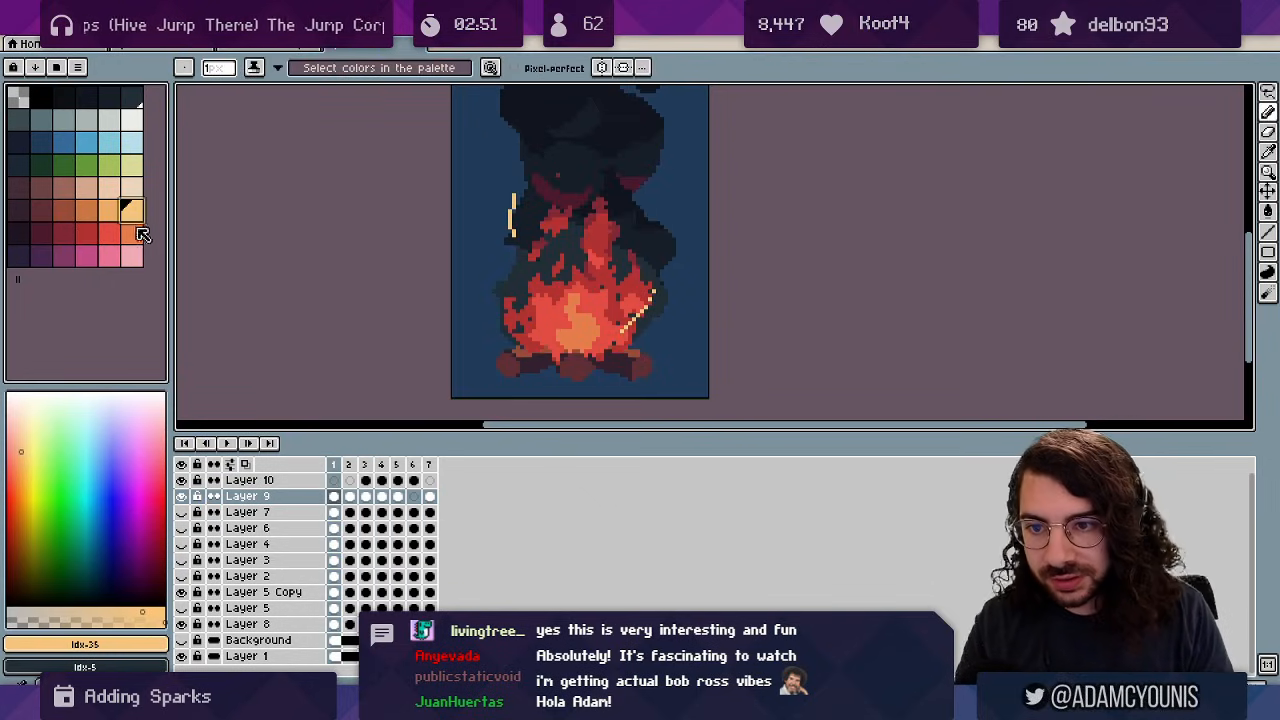
click(136, 232)
key(e)
key(b)
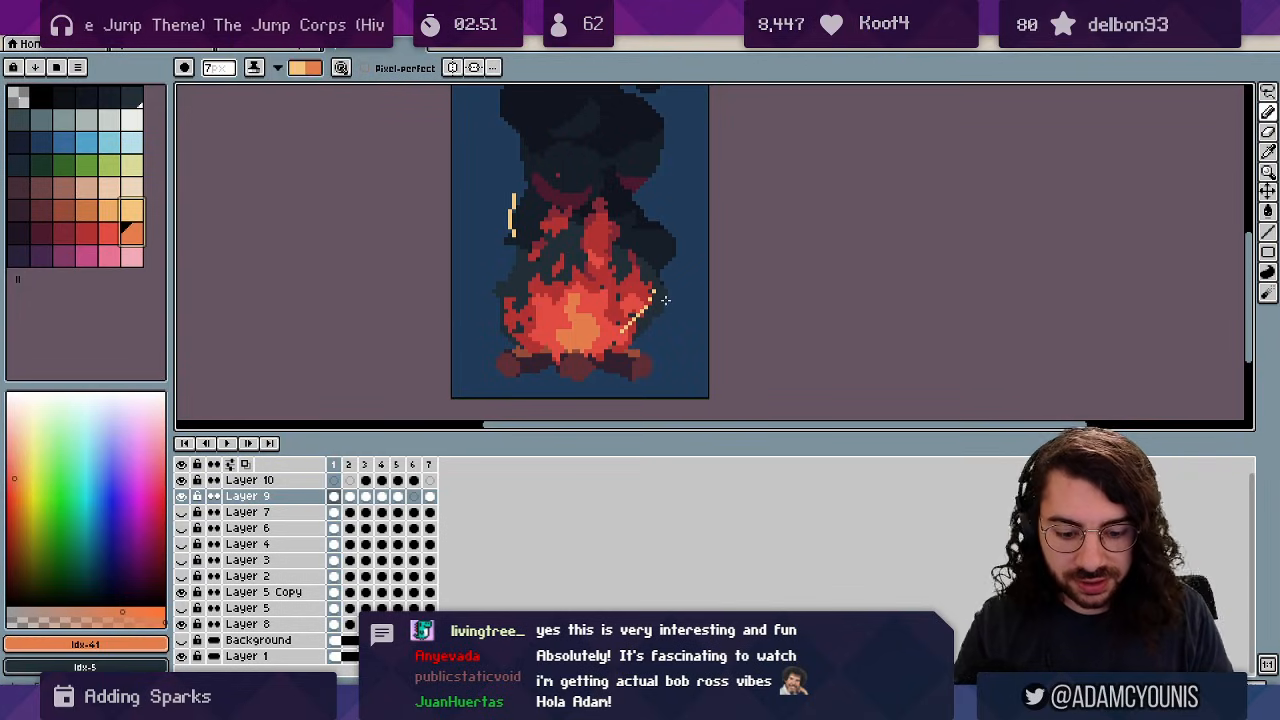
key(Right)
key(e)
key(b)
key(x)
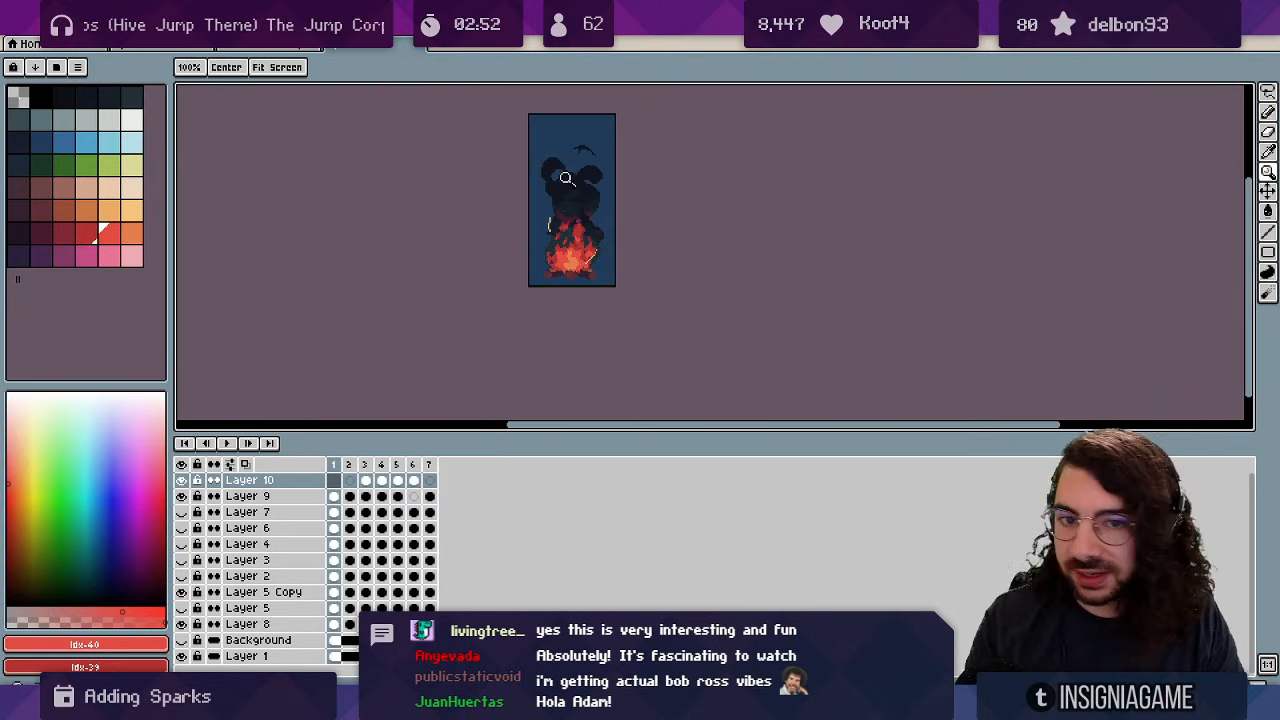
Zoom in on Layer 9 and bucket-fill frame 1's pale spark streak darker orange.
scroll(555, 208, up, 5)
key(v)
click(520, 312)
click(131, 238)
key(b)
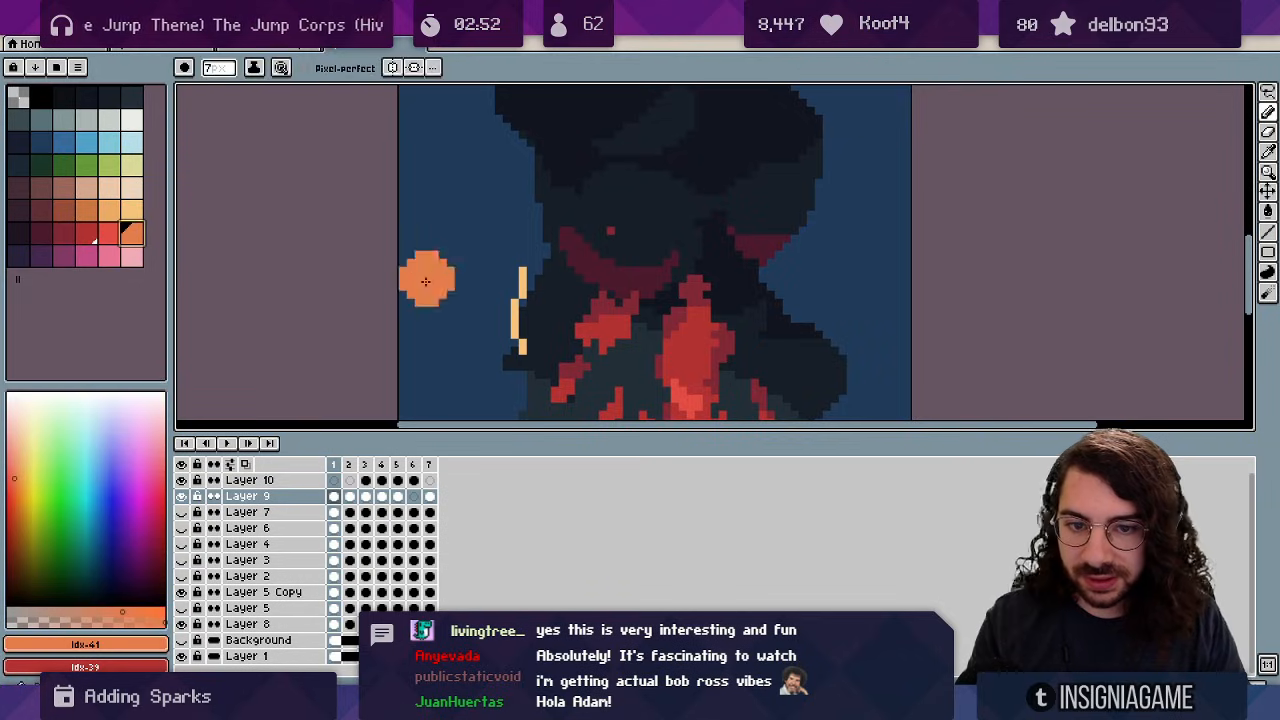
key(g)
click(513, 318)
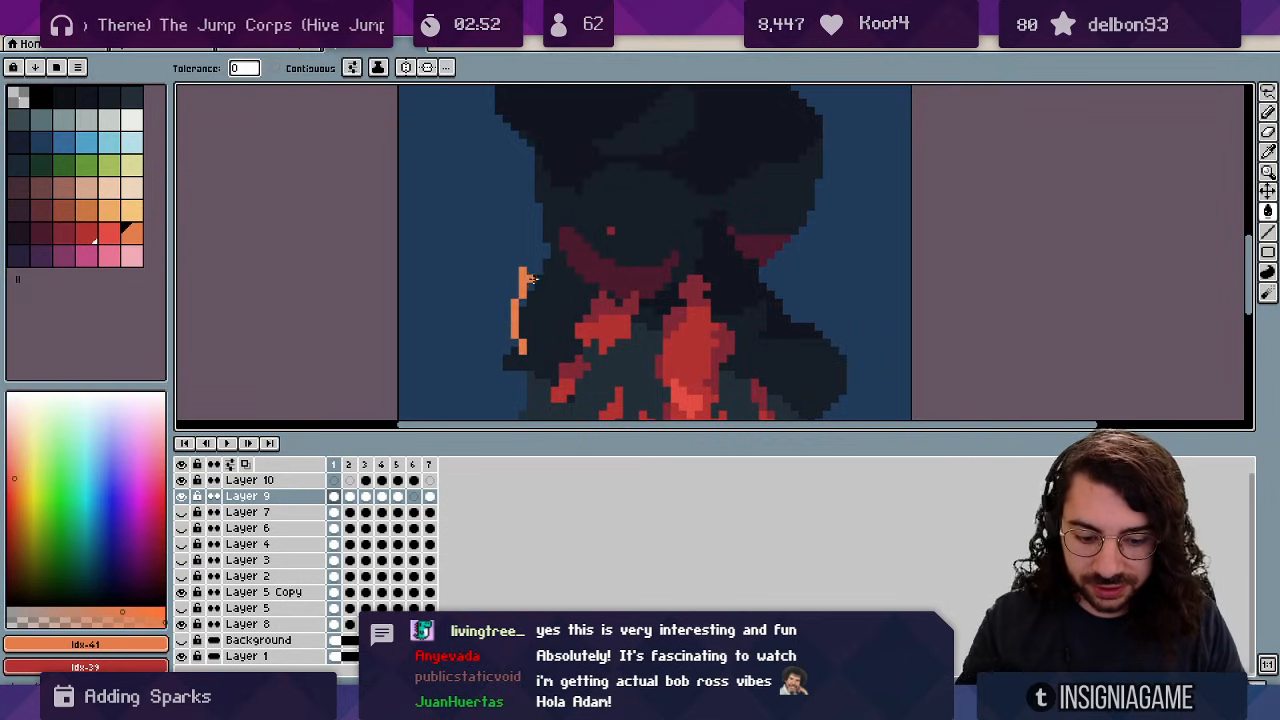
Fill frame 2's pale spark pixels with a darker red.
key(Right)
key(bracketleft)
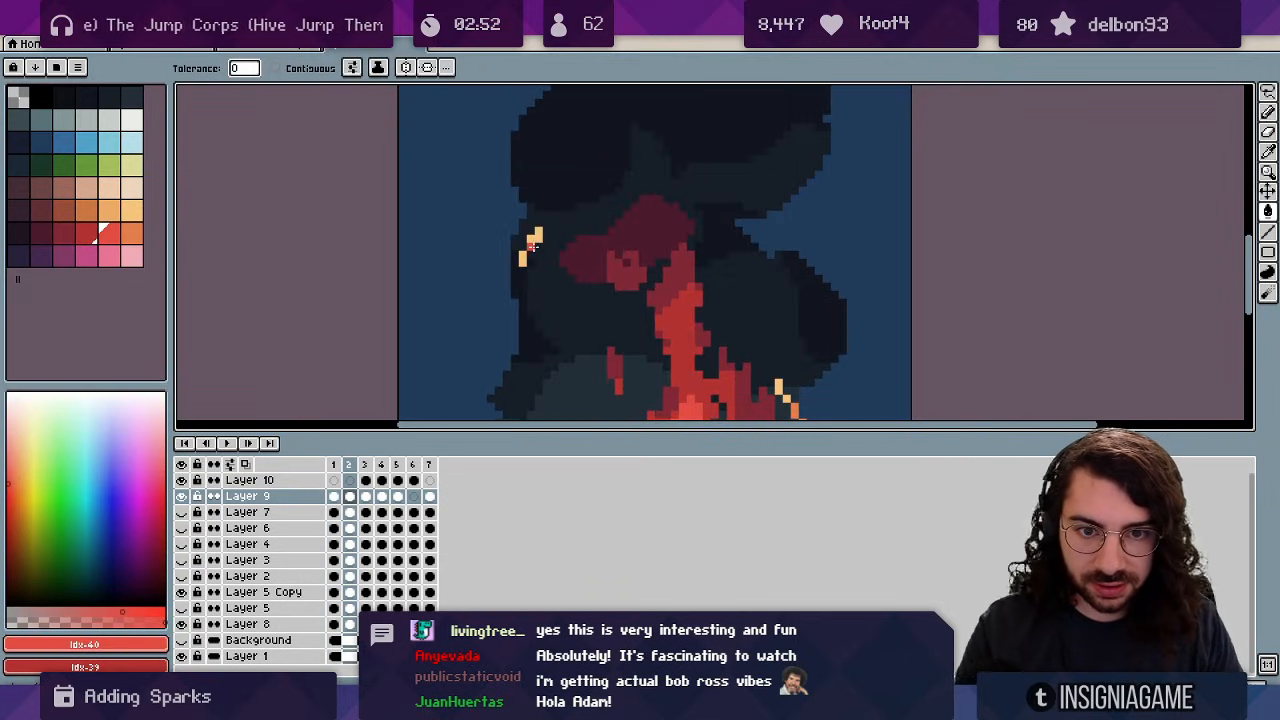
click(530, 252)
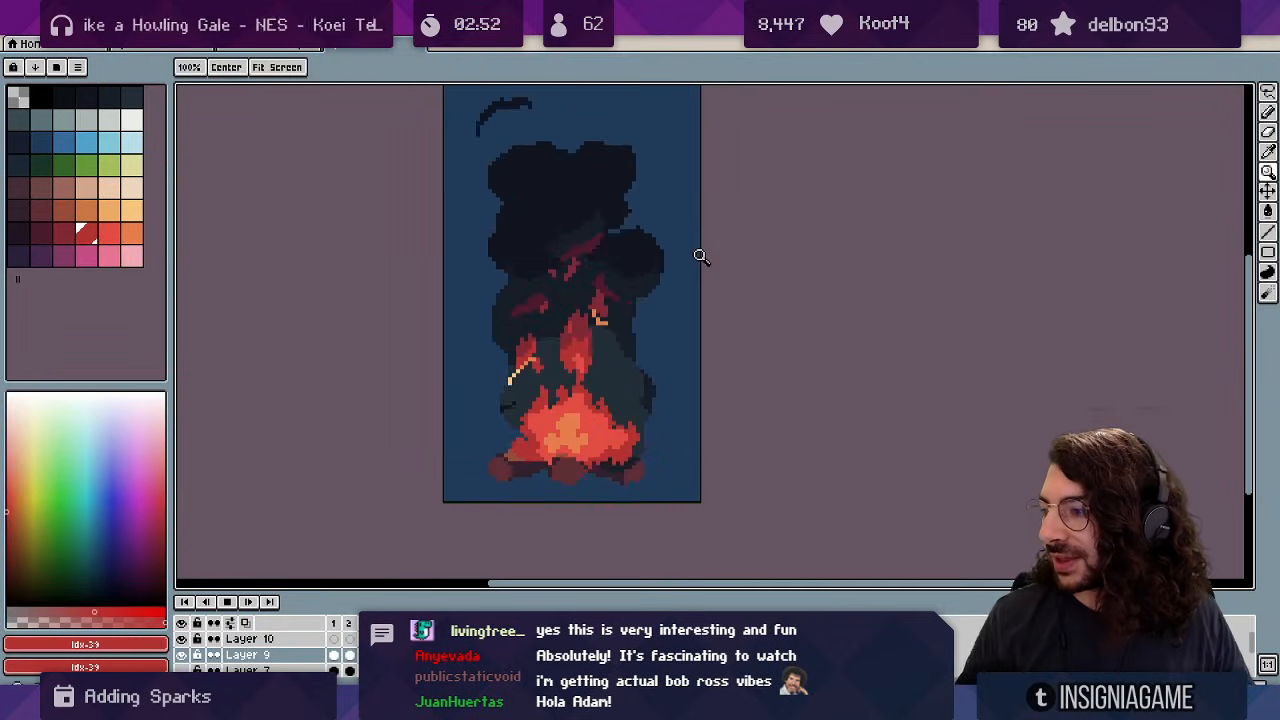